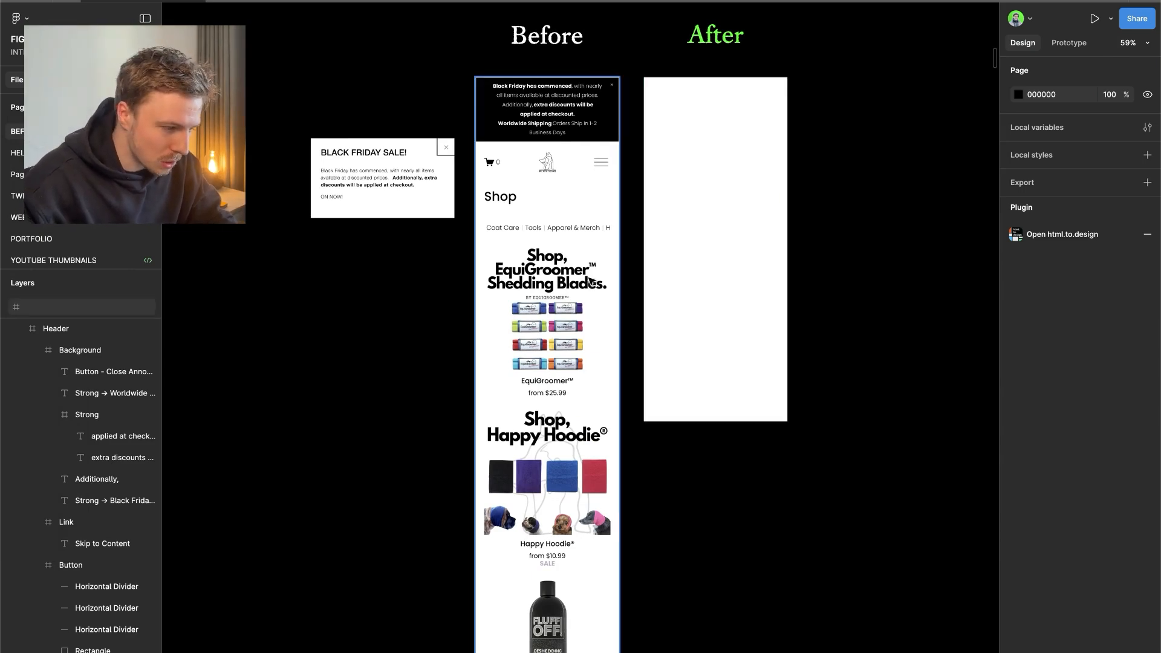
- Examine the Black Friday pop-up and the announcement banner in the header of the Before mobile shop page
scroll(401, 193, "up", 3)
left_click(425, 196)
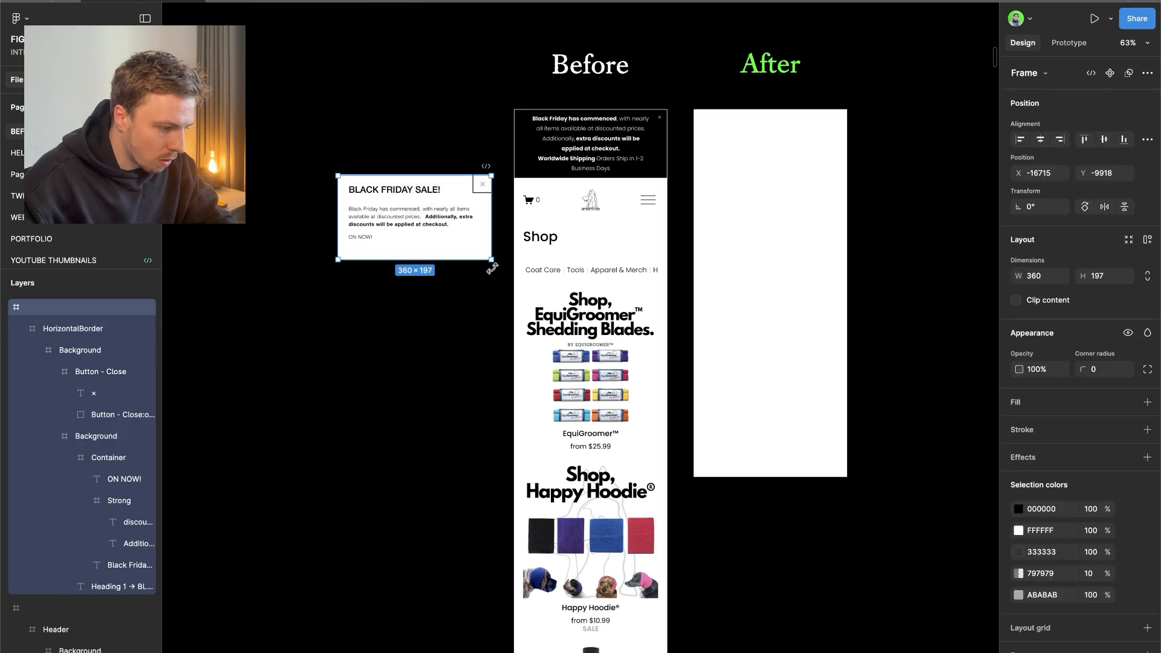
scroll(489, 267, "up", 3)
left_click(400, 328)
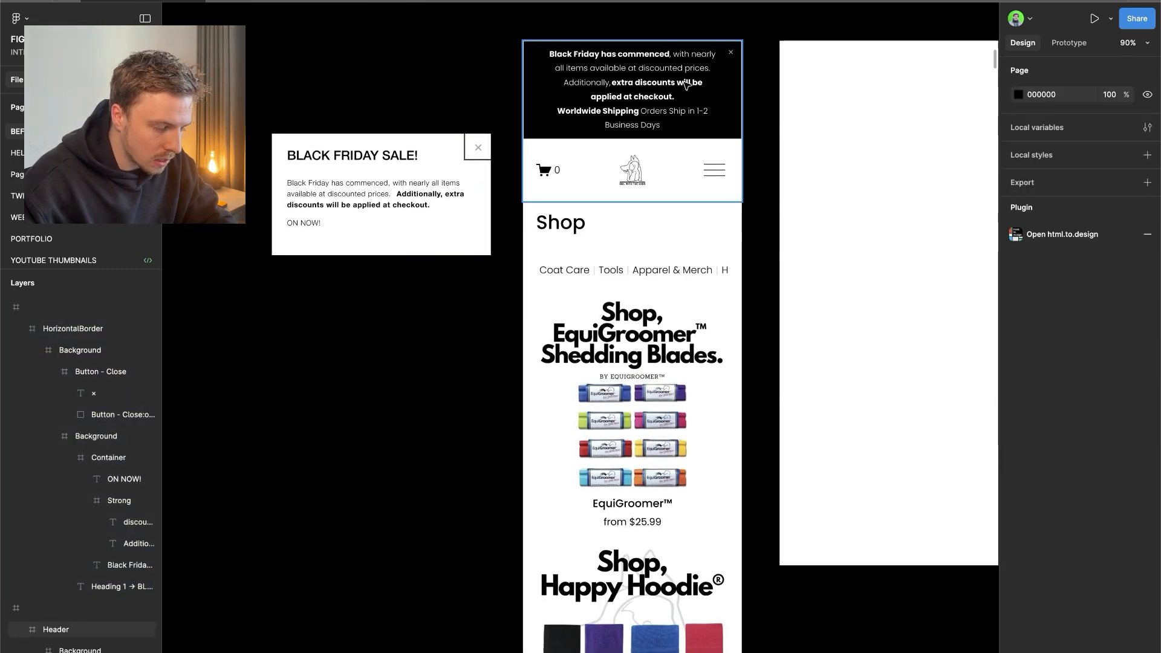
scroll(683, 59, "right", 2)
scroll(683, 59, "up", 1)
left_click(561, 114)
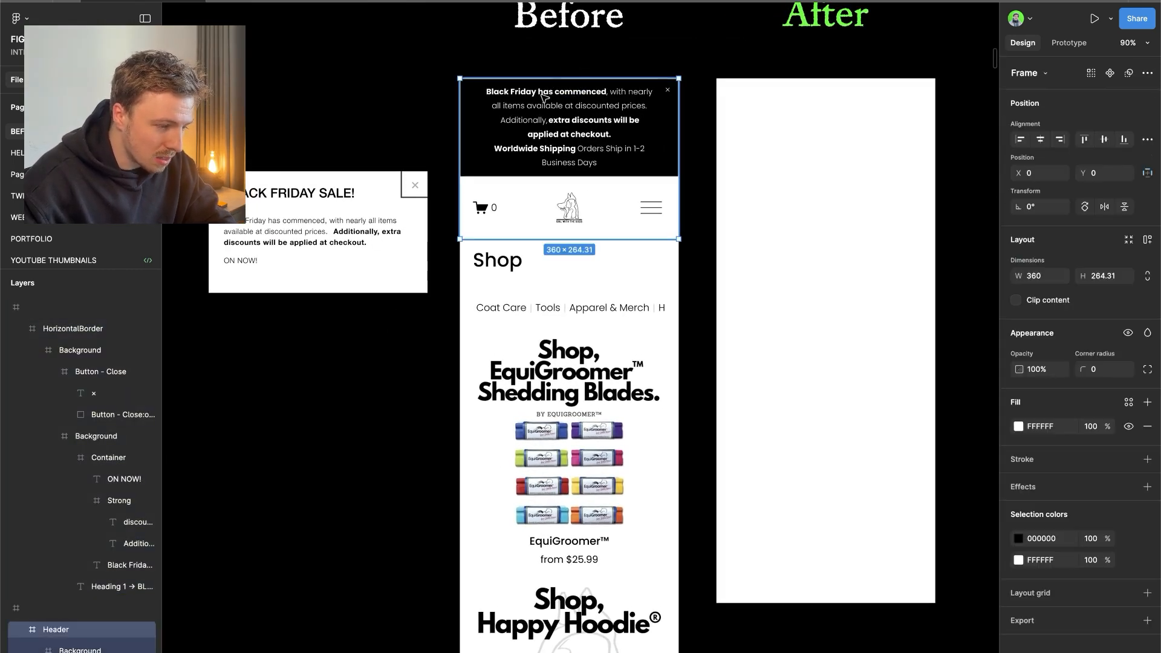
scroll(396, 396, "down", 3)
left_click(396, 399)
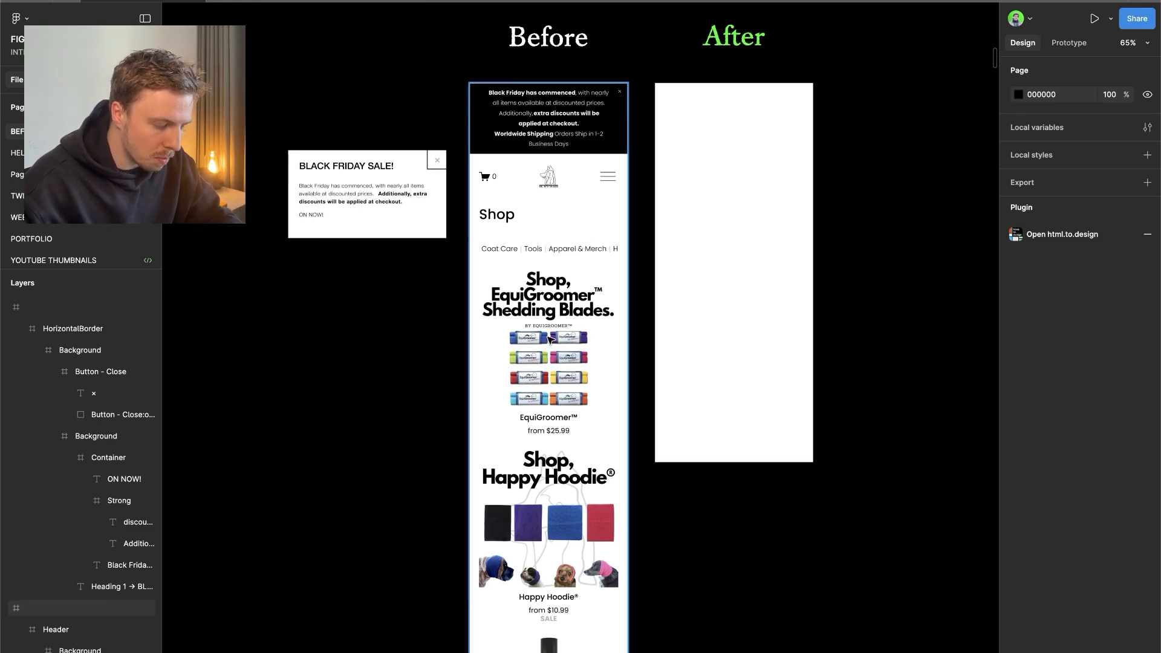
- Examine the single-column product listing further down the Before page, including the product images, titles and prices
scroll(574, 269, "down", 10)
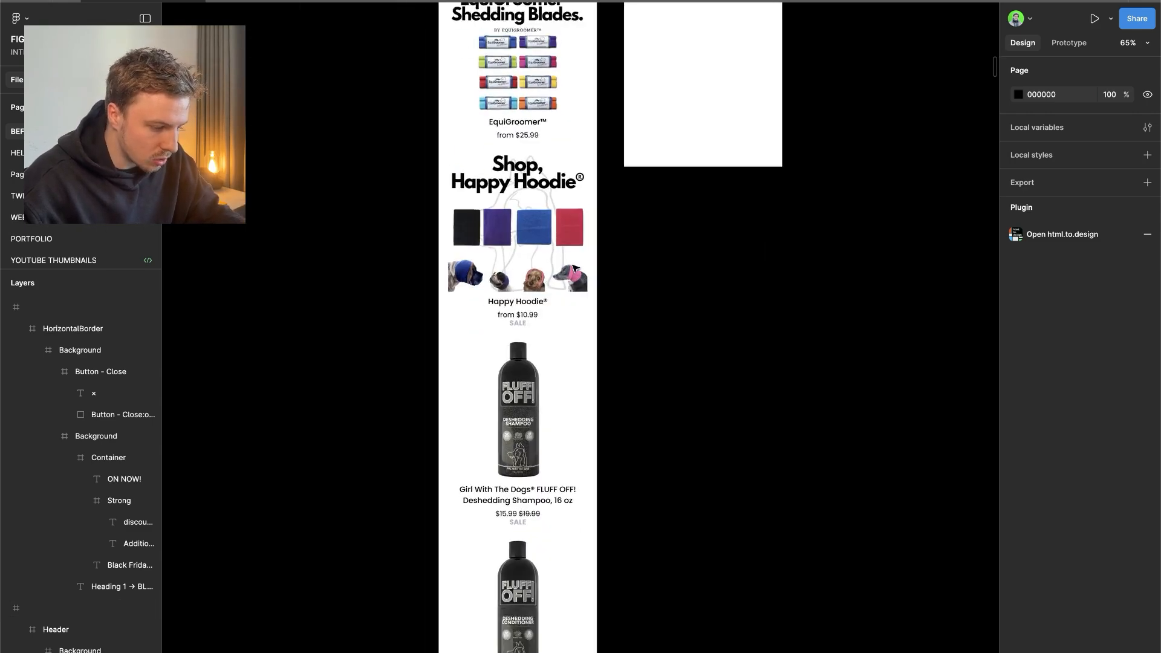
scroll(573, 266, "down", 3)
scroll(571, 284, "up", 10)
scroll(558, 211, "up", 5)
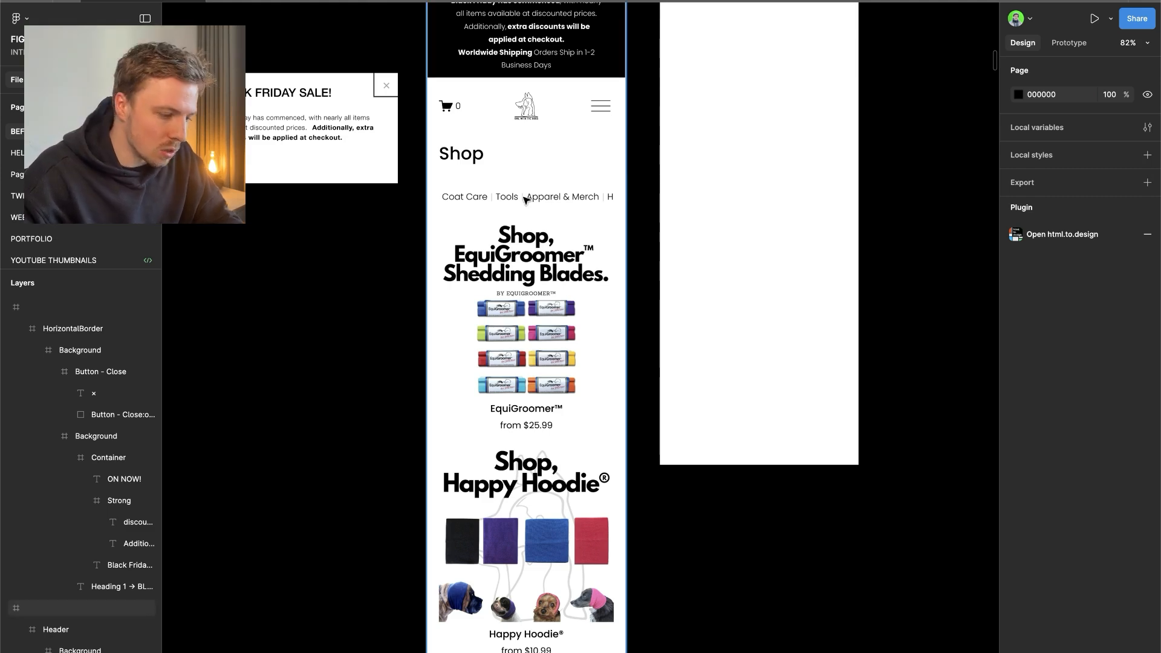
scroll(489, 300, "down", 5)
scroll(489, 305, "up", 4)
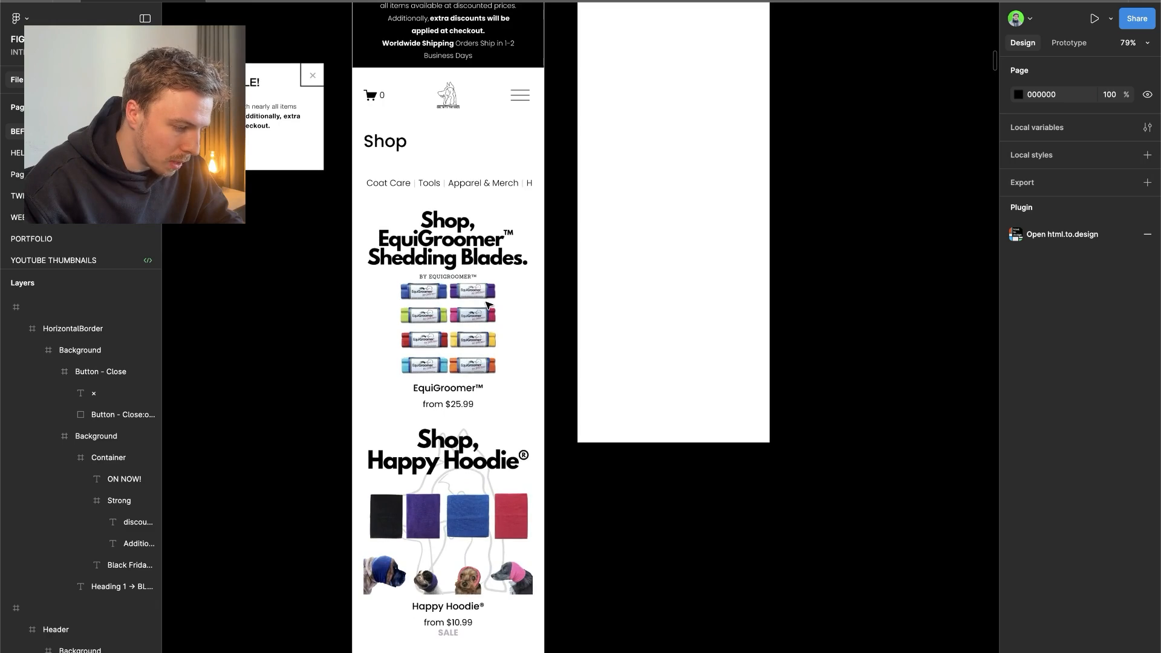
scroll(436, 226, "down", 7)
scroll(436, 225, "down", 5)
scroll(436, 226, "down", 10)
scroll(447, 241, "up", 10)
scroll(464, 258, "up", 5)
scroll(467, 355, "up", 5)
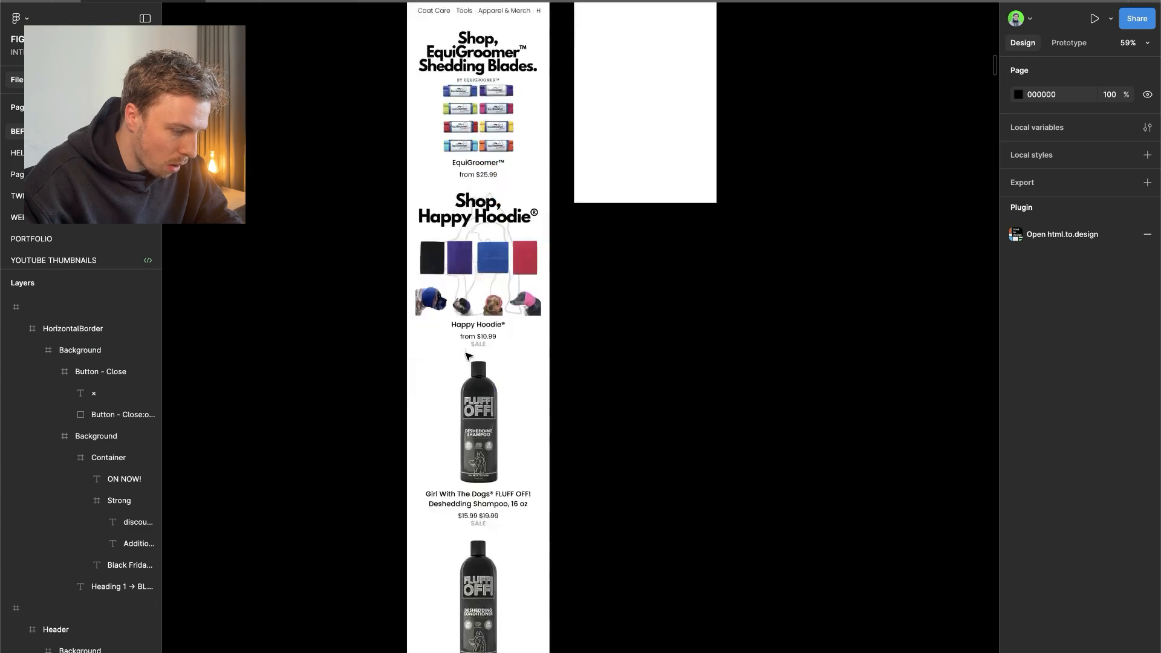
- Examine the Before page's header, category links and the EquiGroomer and Happy Hoodie product cards up close
scroll(467, 355, "down", 1)
scroll(467, 357, "down", 3)
scroll(462, 133, "up", 5)
scroll(463, 129, "down", 4)
scroll(463, 128, "up", 1)
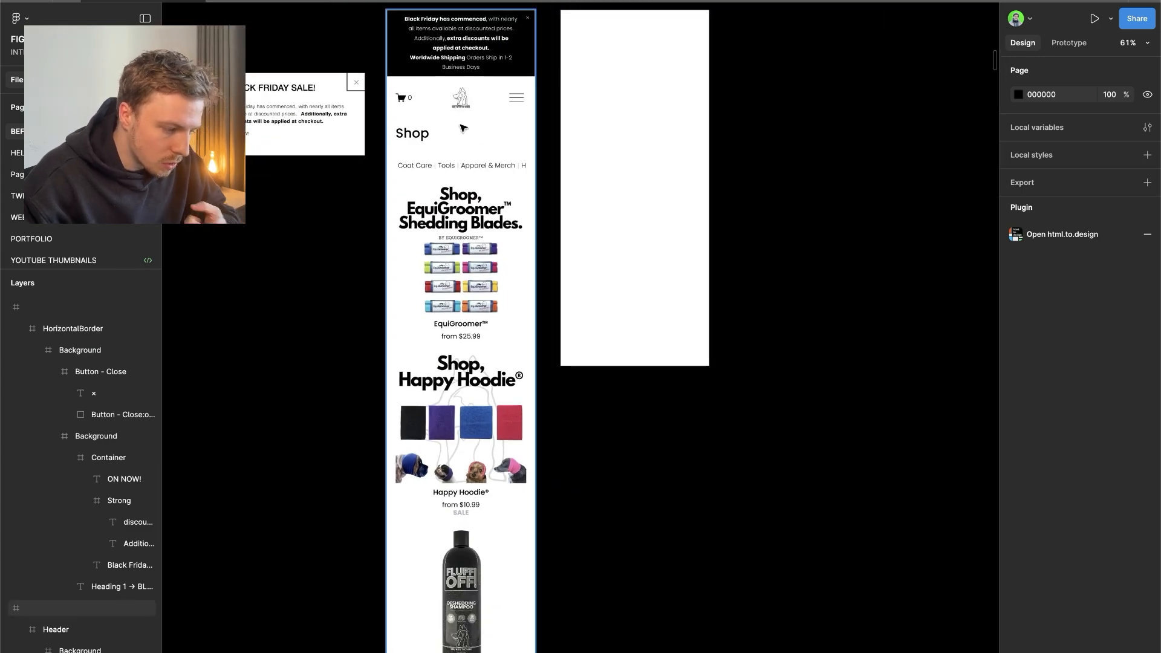
scroll(463, 128, "up", 5)
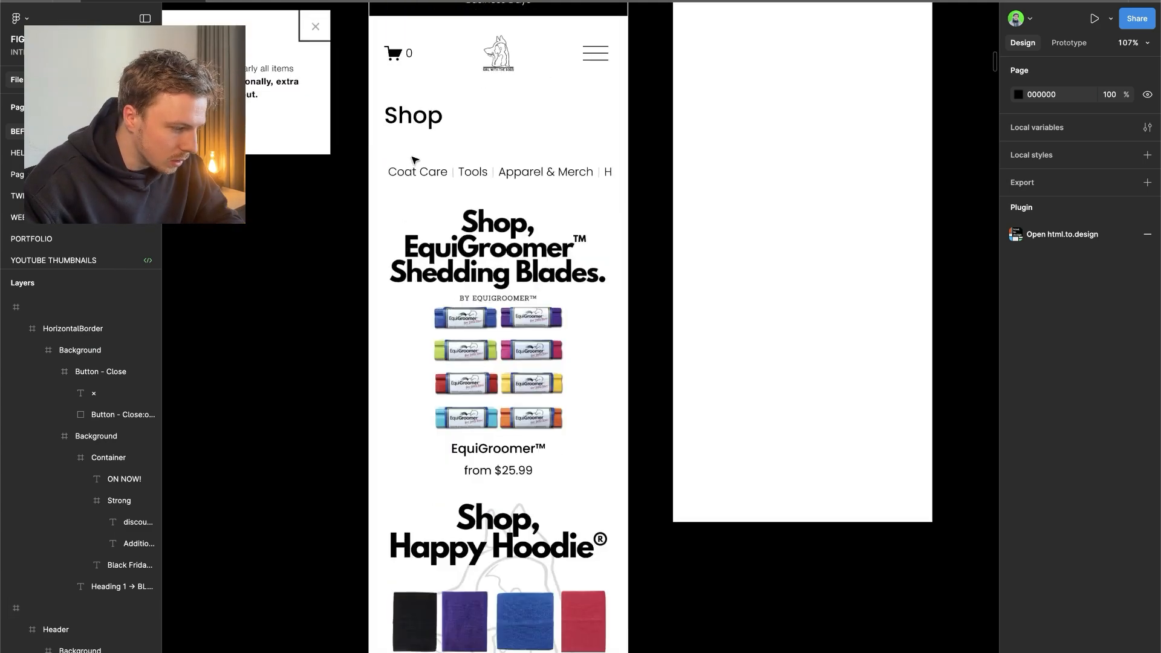
scroll(433, 228, "down", 5)
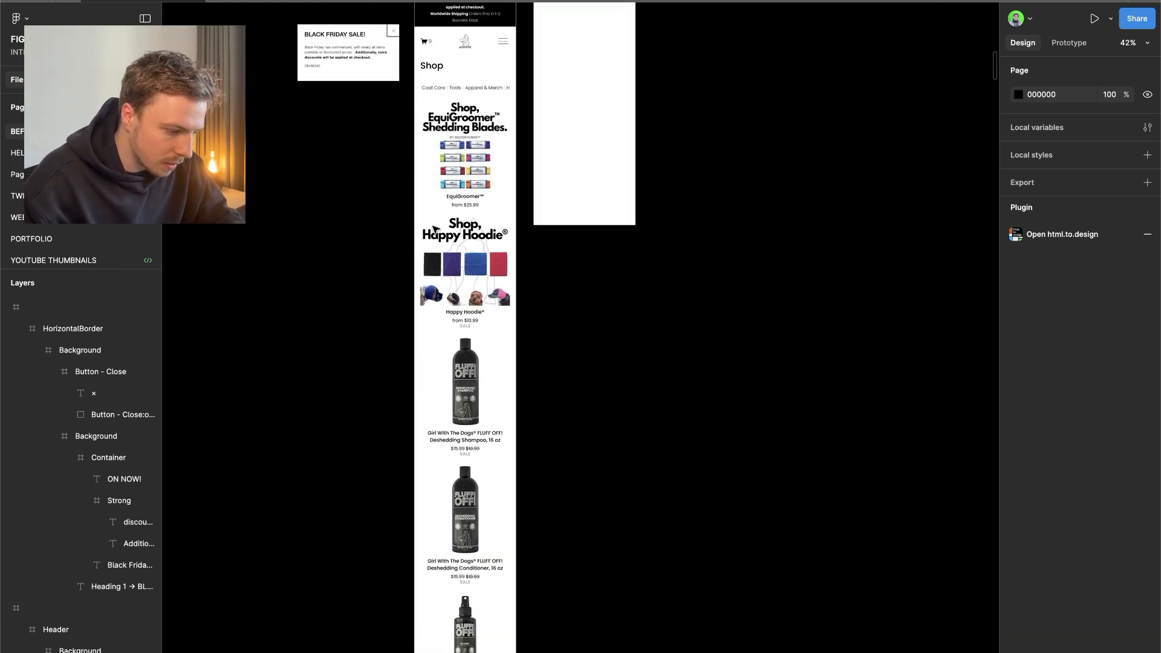
scroll(447, 209, "up", 5)
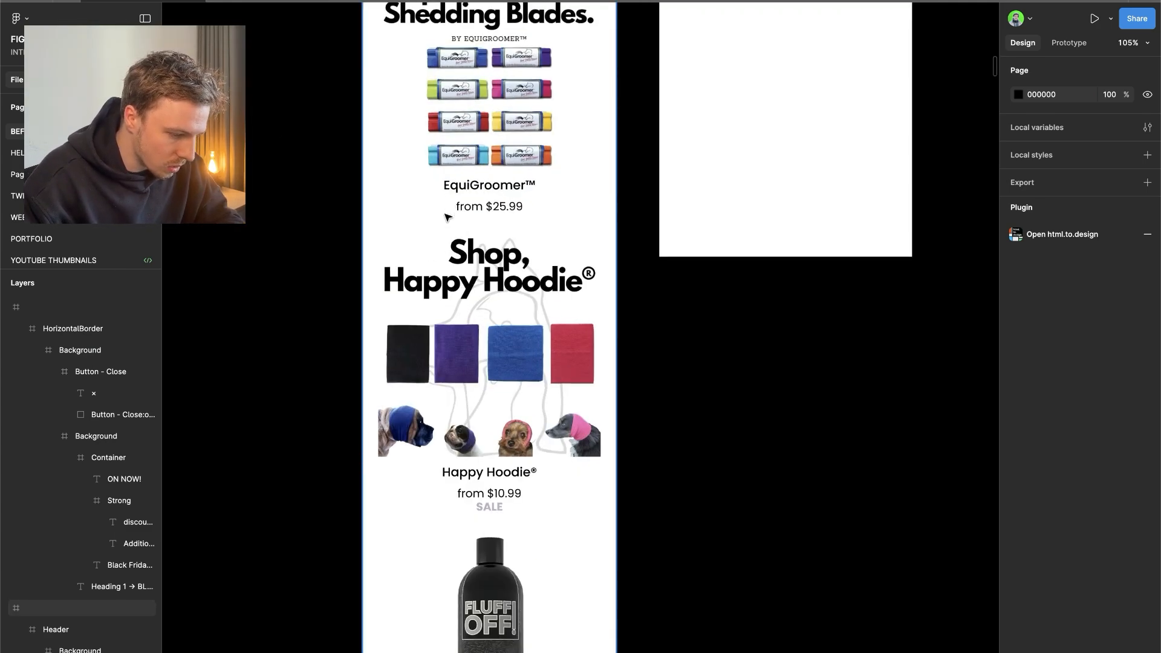
- Switch to Chrome and inspect the girlwiththedogs.com shop page in a 360-pixel-wide mobile view
left_click(35, 221)
scroll(480, 343, "down", 5)
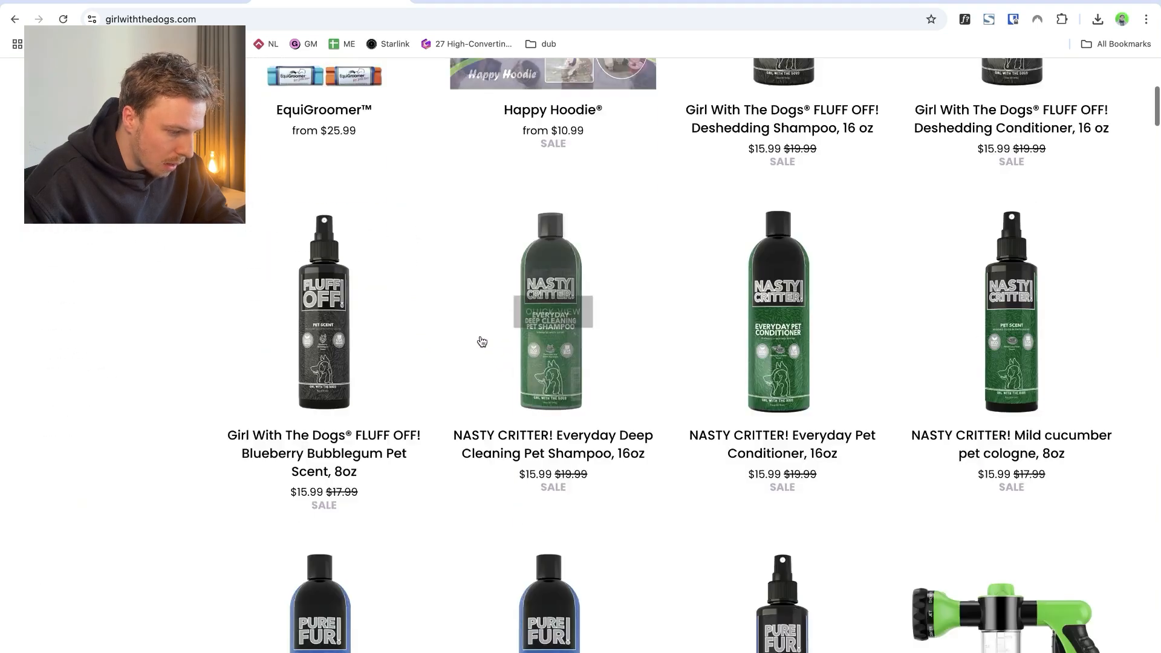
scroll(480, 342, "up", 6)
right_click(467, 245)
left_click(532, 526)
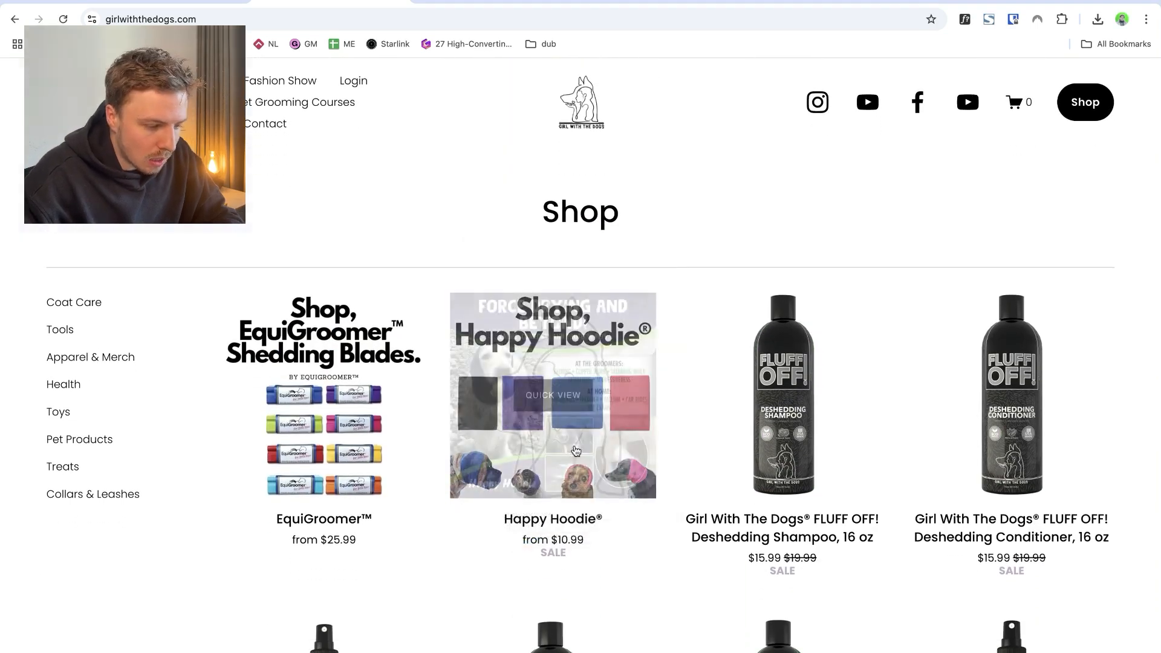
- Look through the live mobile page's horizontal category links and its navigation menu
scroll(555, 342, "down", 5)
scroll(483, 175, "up", 8)
scroll(448, 252, "right", 5)
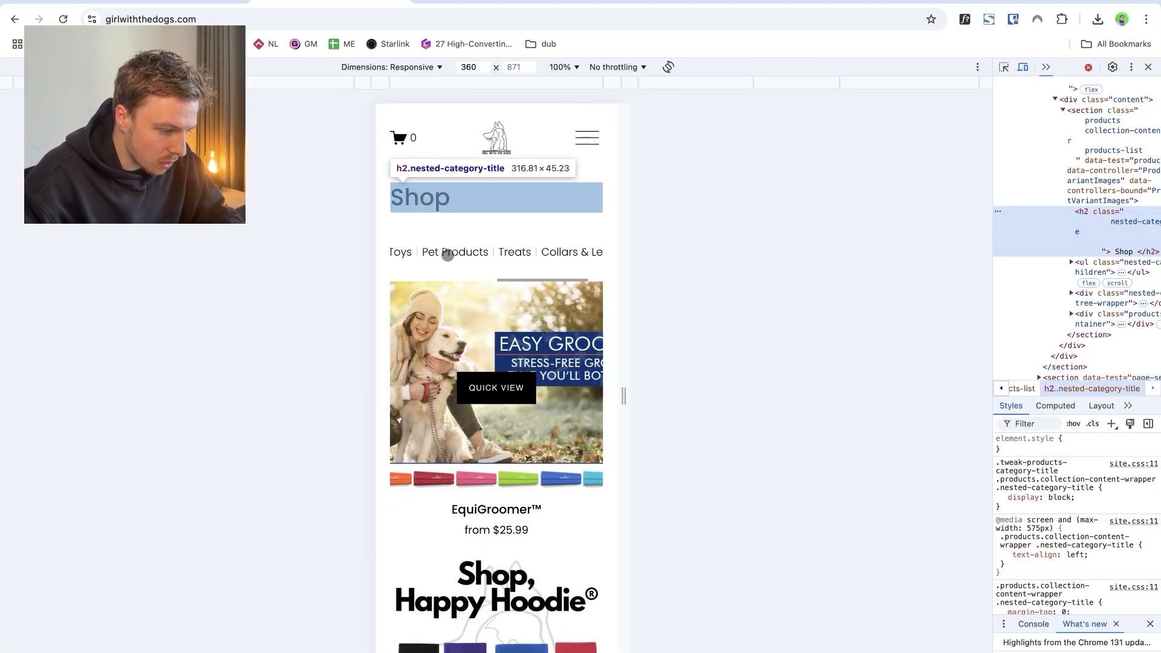
scroll(447, 254, "right", 5)
scroll(447, 254, "left", 5)
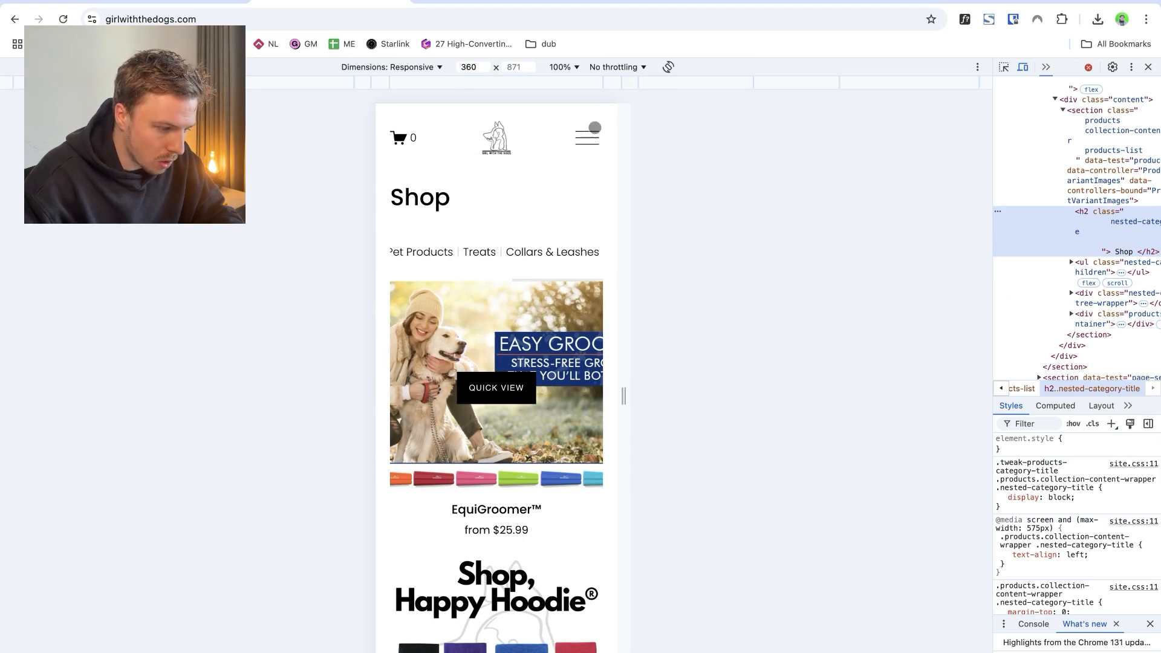
left_click(591, 137)
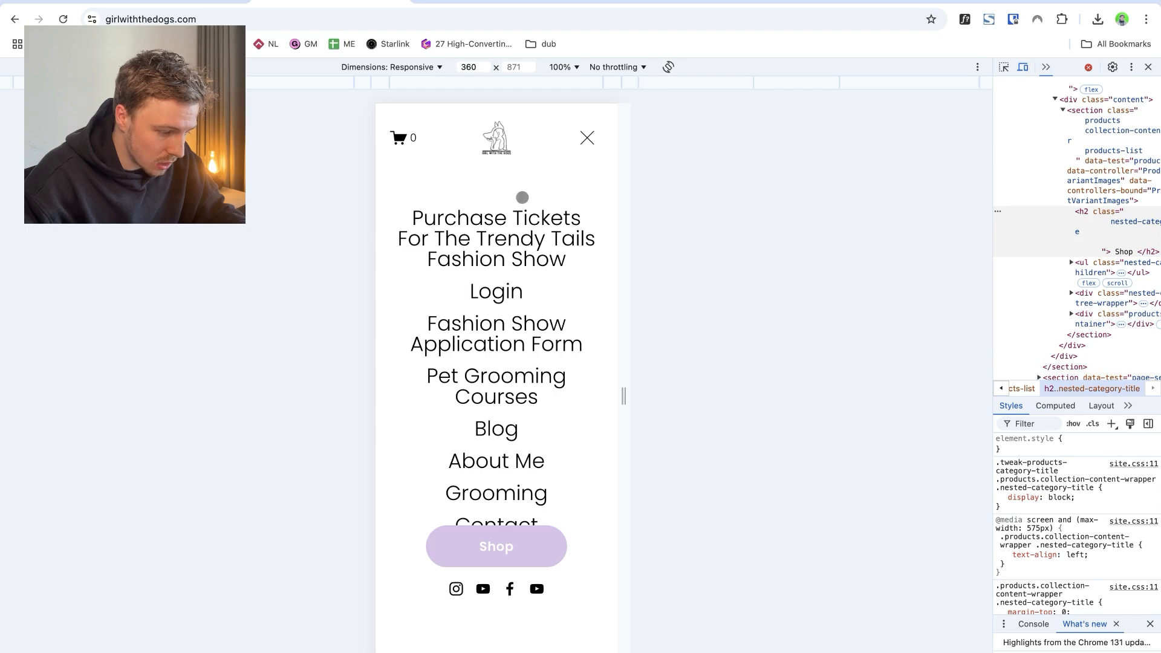
left_click(587, 138)
- Review the live mobile product list from start to PURE FUR products and back, and return to Figma
scroll(471, 318, "down", 15)
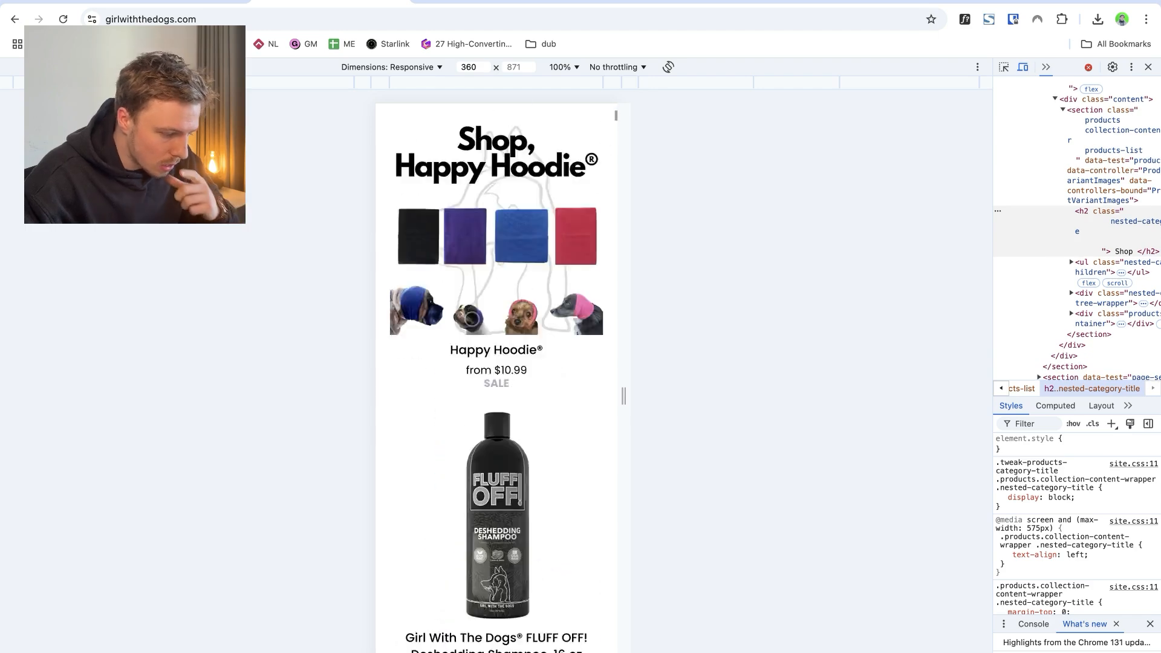
scroll(471, 319, "up", 15)
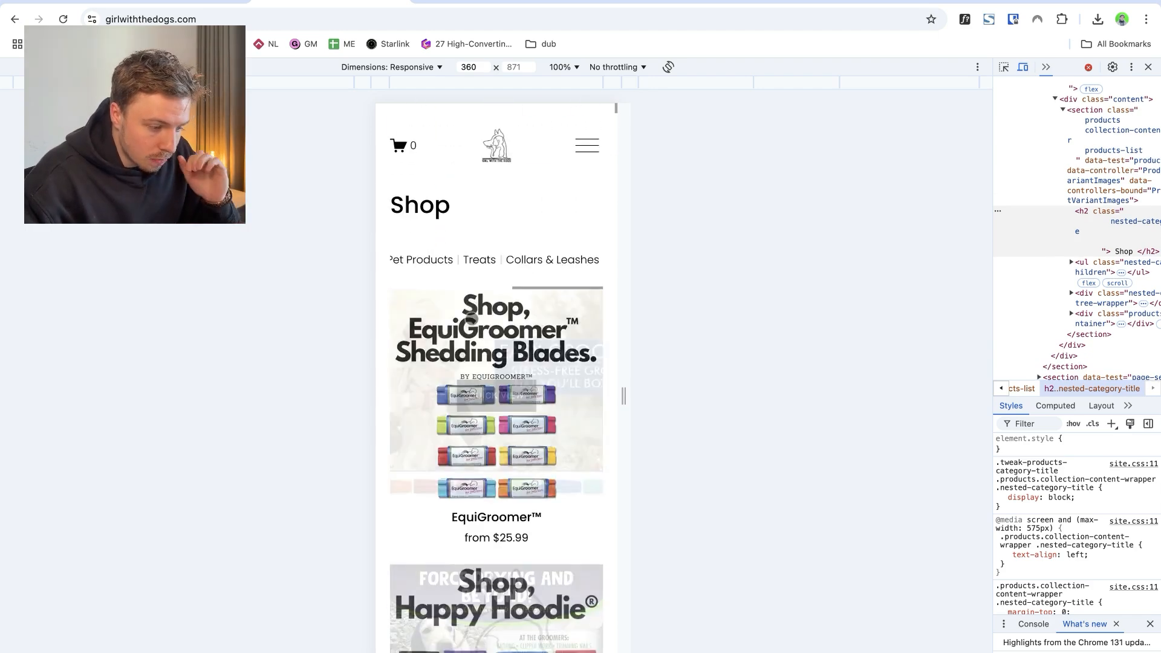
scroll(607, 297, "down", 3)
scroll(607, 296, "up", 3)
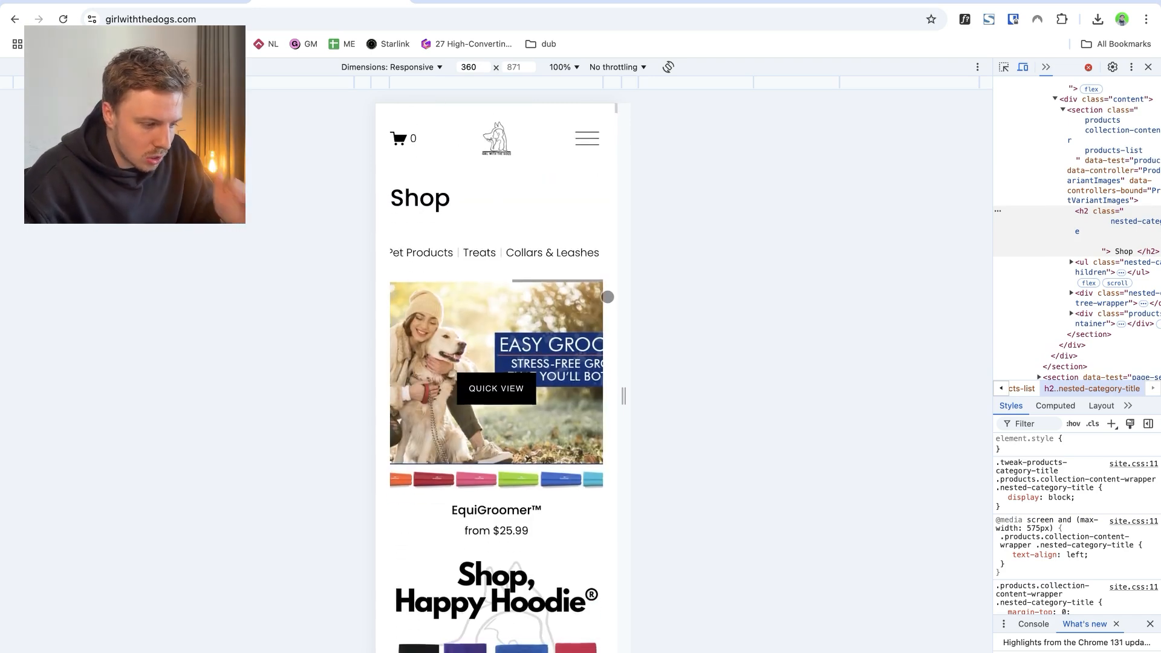
scroll(599, 249, "down", 15)
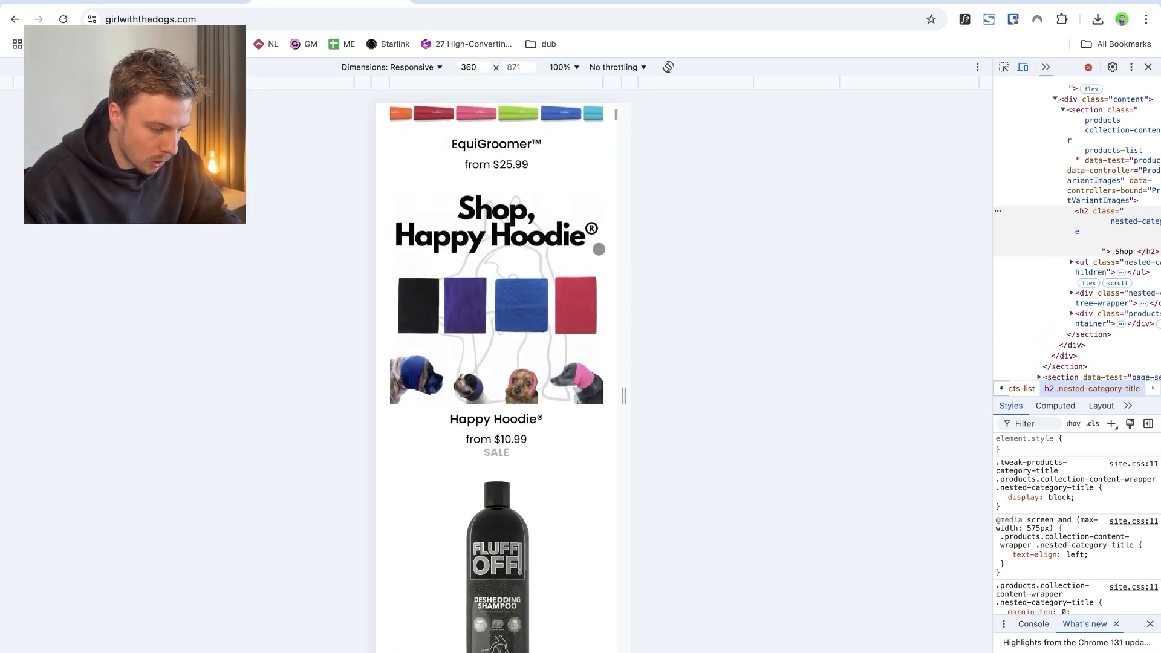
scroll(511, 468, "down", 20)
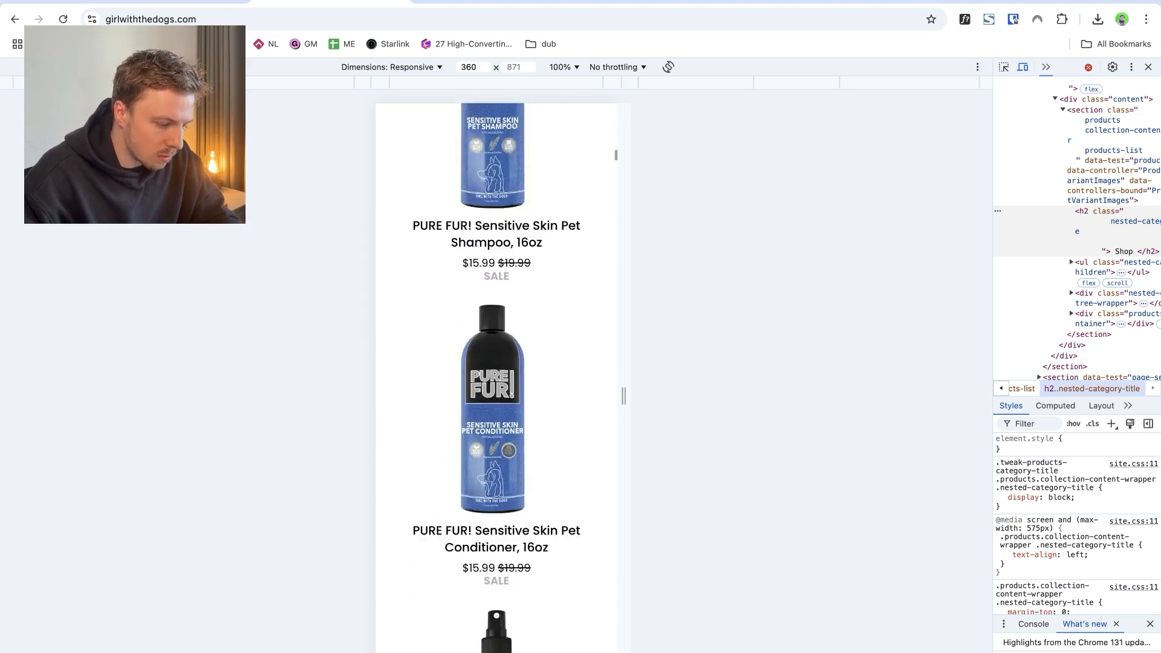
scroll(520, 579, "down", 10)
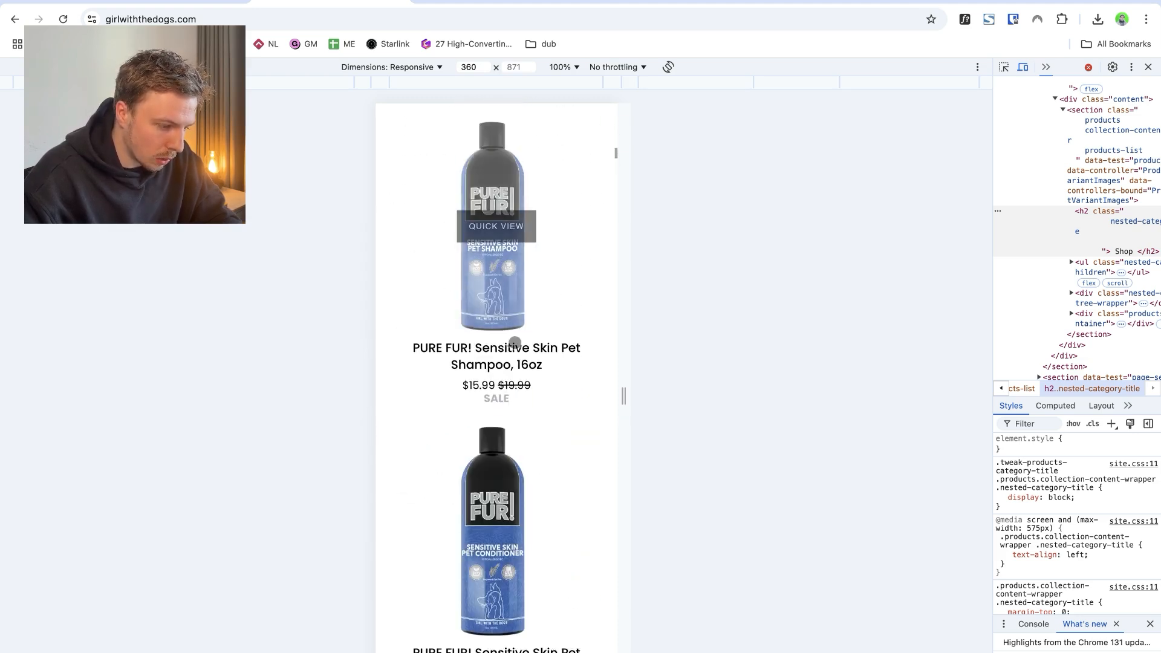
scroll(508, 386, "up", 20)
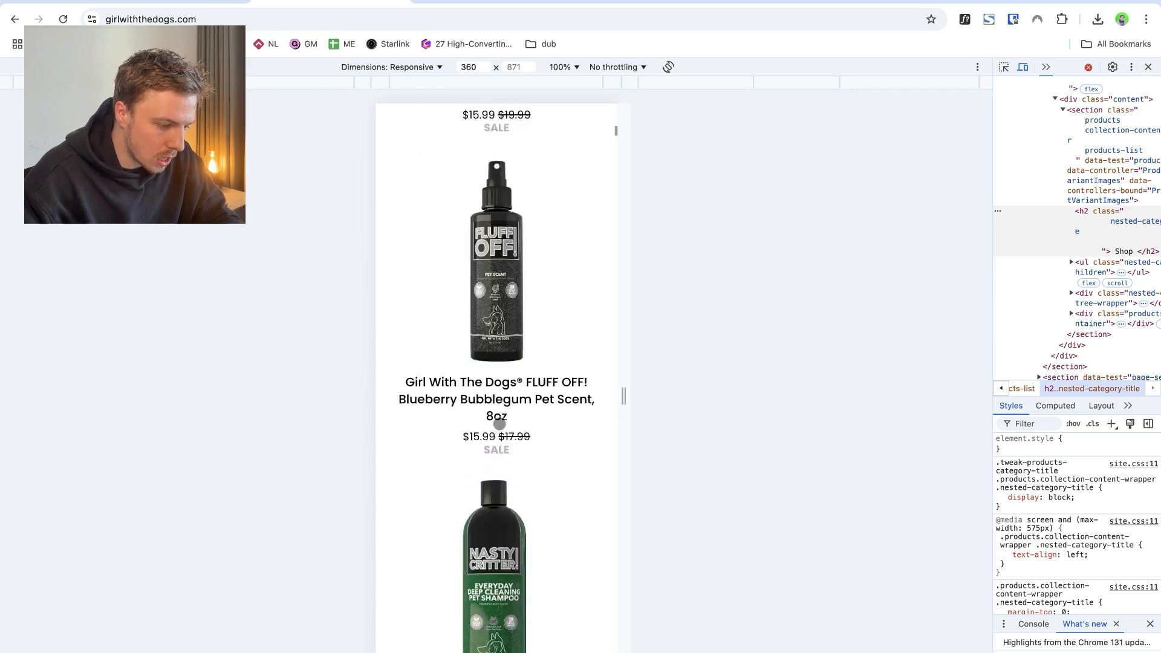
mouse_move(2, 304)
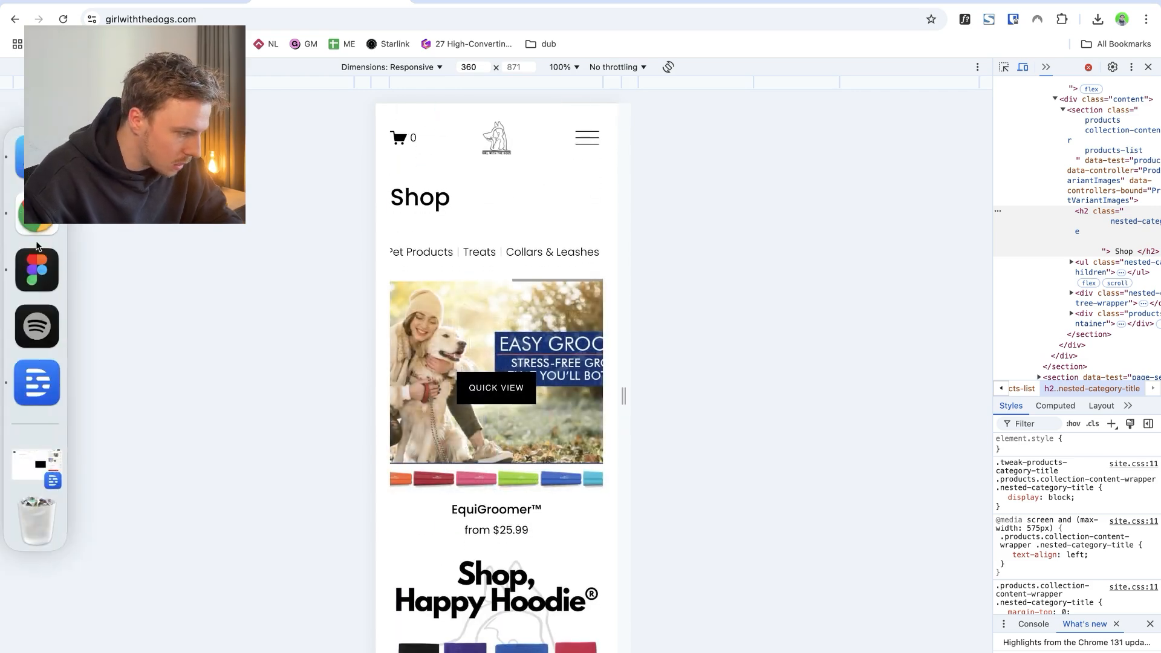
left_click(9, 269)
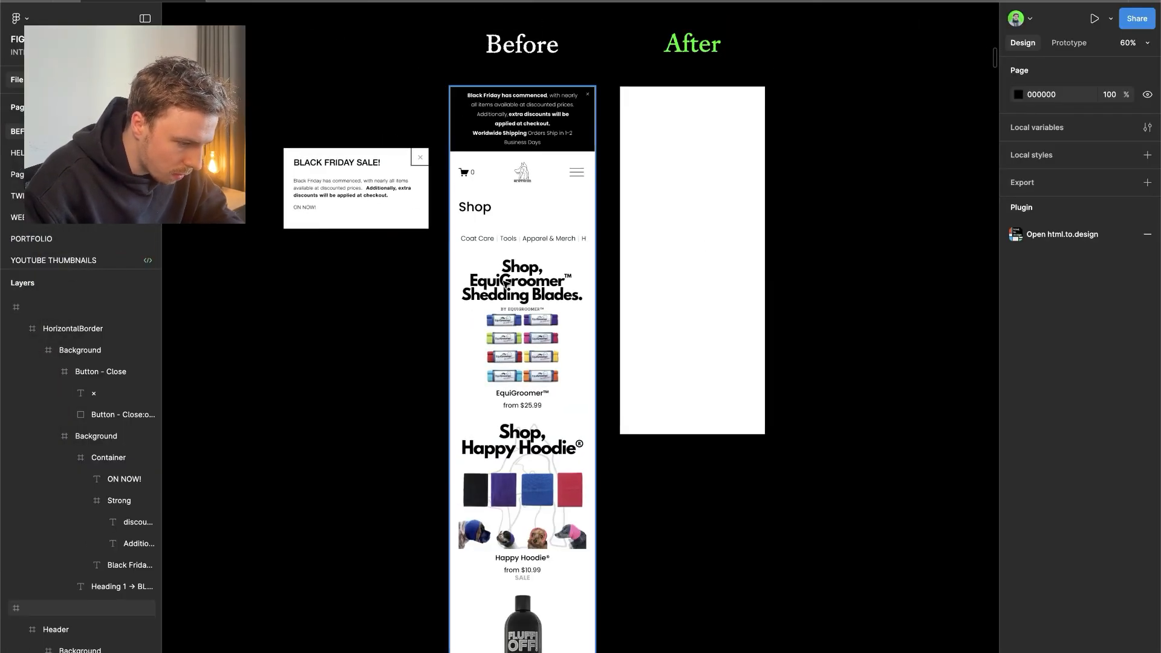
- Try to move the EquiGroomer product image within its card on the Before page
left_click(529, 289, "super")
key("Escape")
left_click(540, 285)
left_click(541, 289, "super")
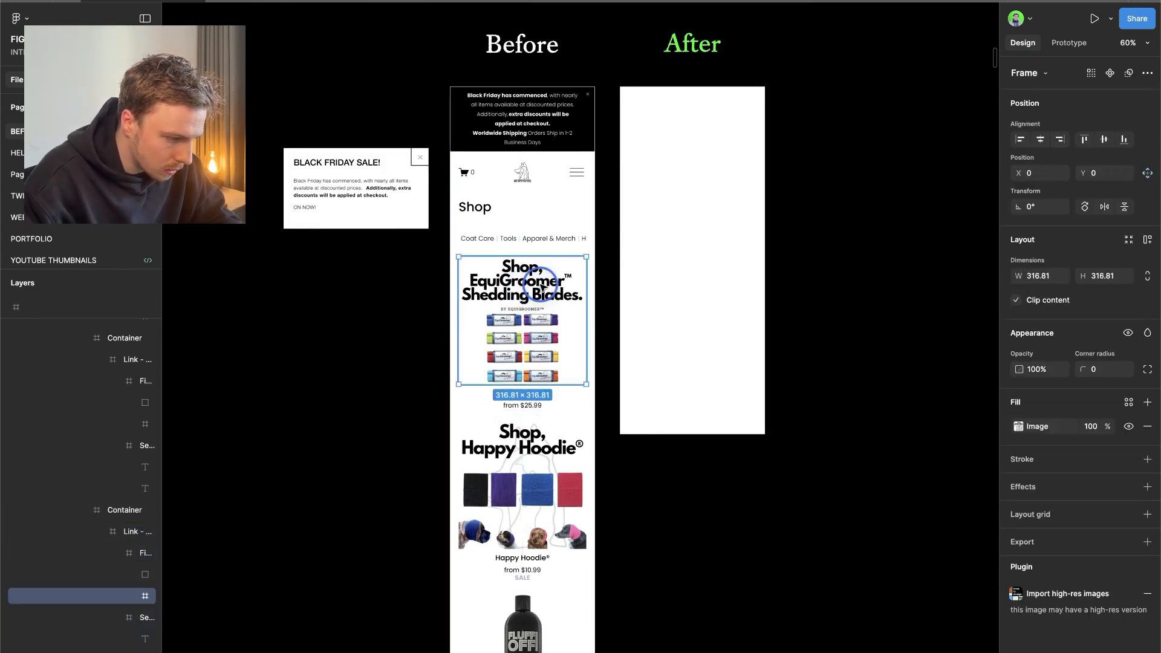
left_click(169, 591)
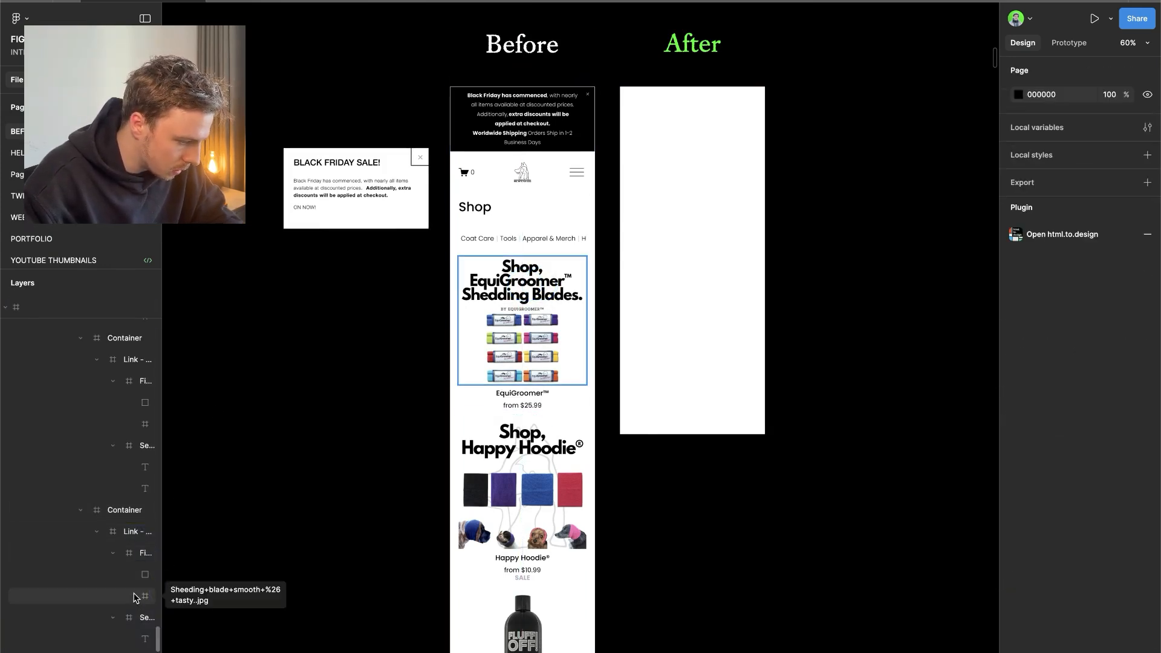
left_click(130, 600)
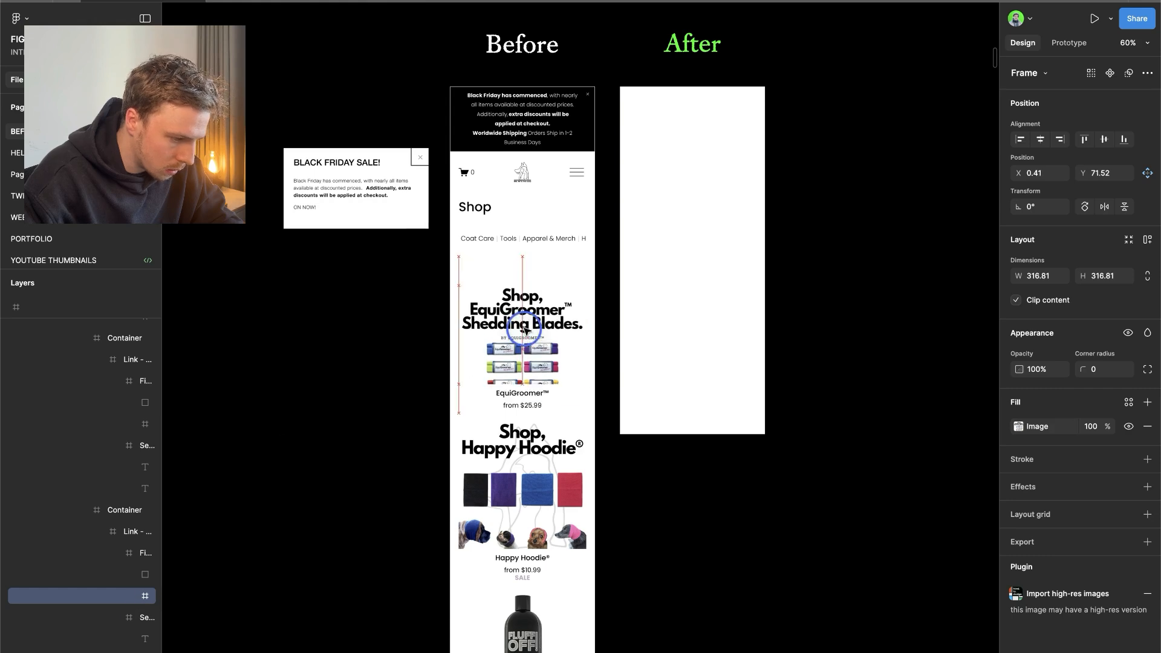
- Copy the "Girl With The Dogs® FLUFF OFF! Deshedding Shampoo, 16 oz" title from the Before page into the blank After frame
scroll(525, 383, "down", 6)
left_click(555, 377)
double_click(551, 382)
key("super+c")
scroll(551, 380, "up", 7)
scroll(551, 380, "right", 2)
left_click(571, 242)
scroll(572, 181, "up", 3)
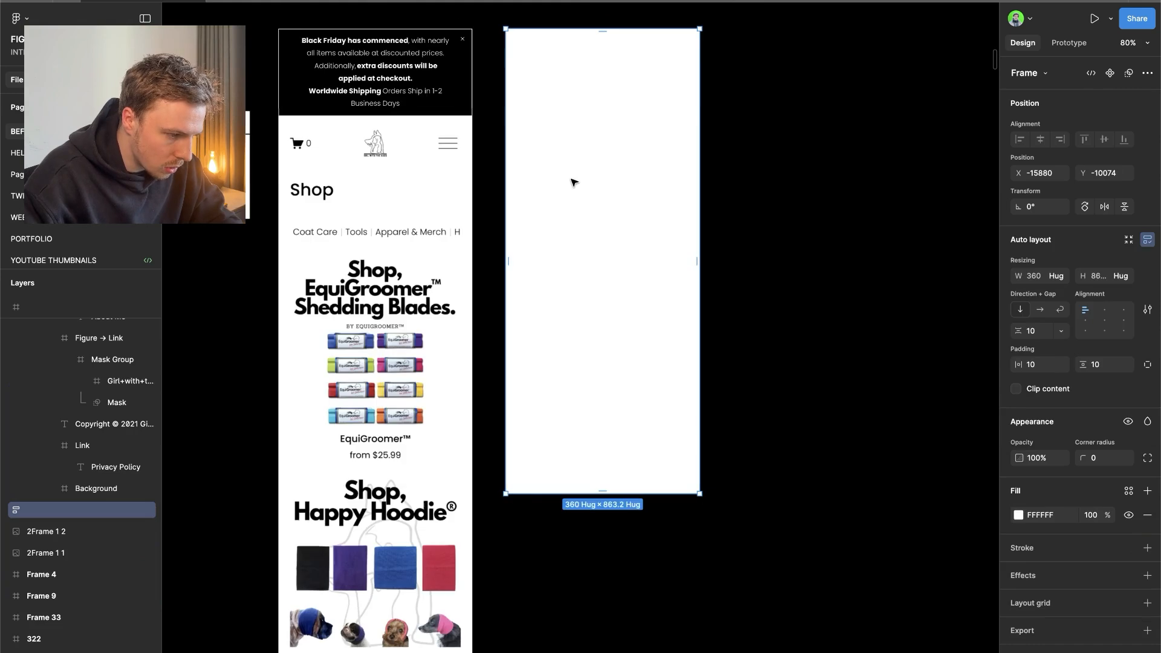
key("super+v")
- Size the After frame to 360 wide with its content aligned top centre, and stretch its height downward
left_click(571, 180)
scroll(573, 182, "up", 3)
left_click(571, 169)
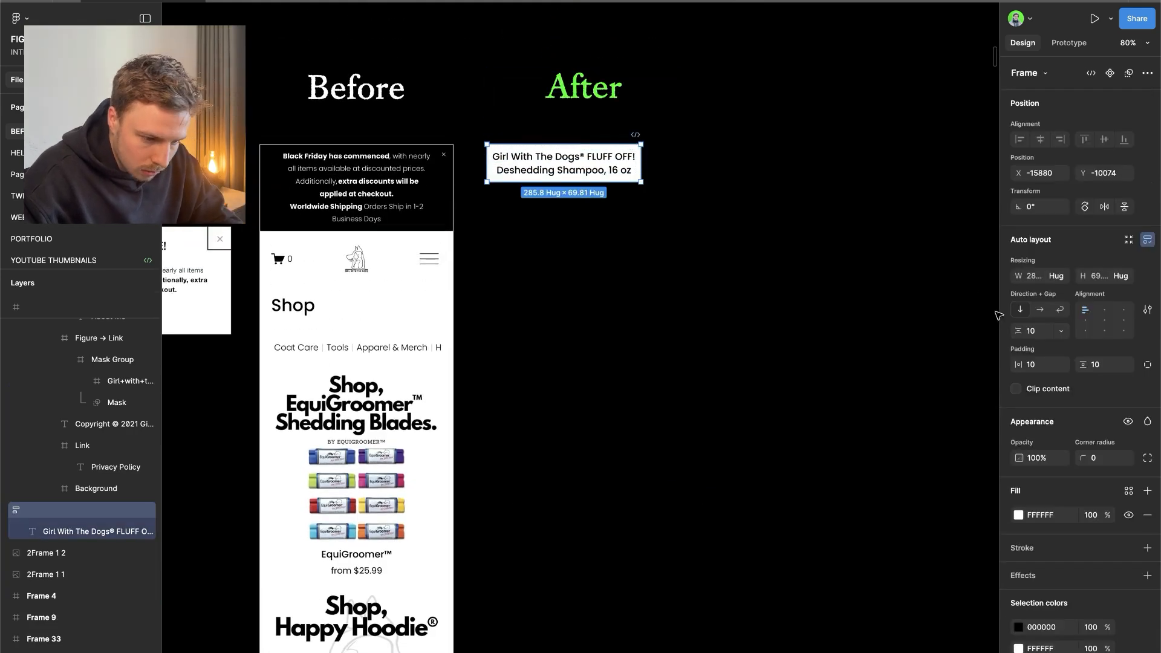
left_click(1034, 275)
type("360")
key("Return")
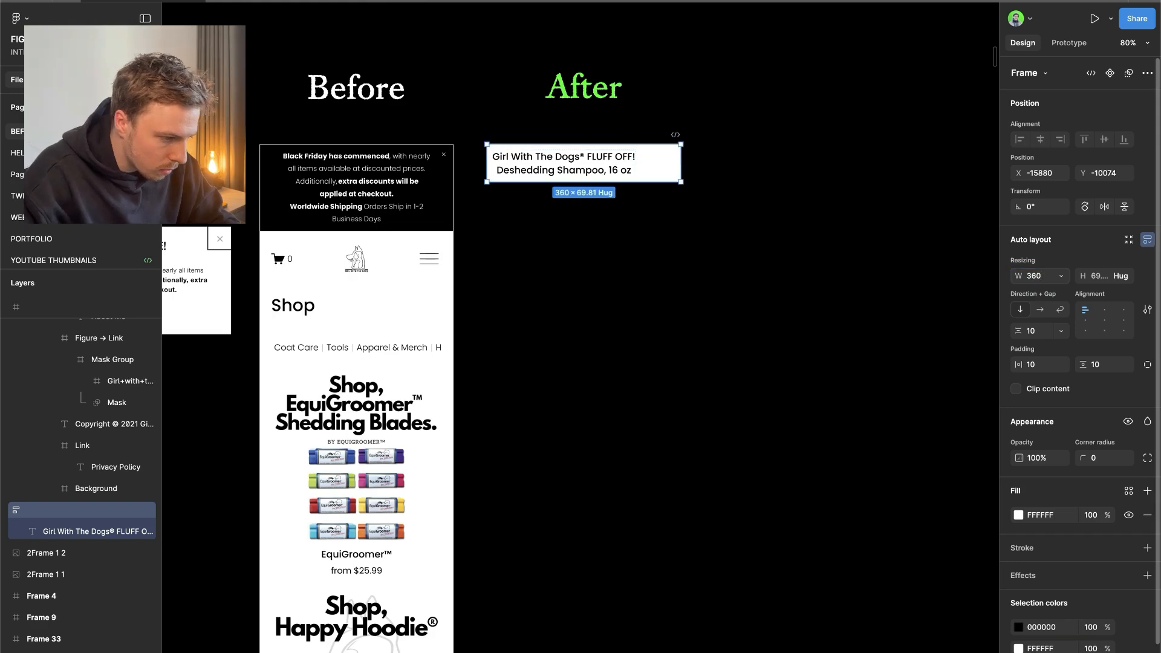
left_click(1104, 310)
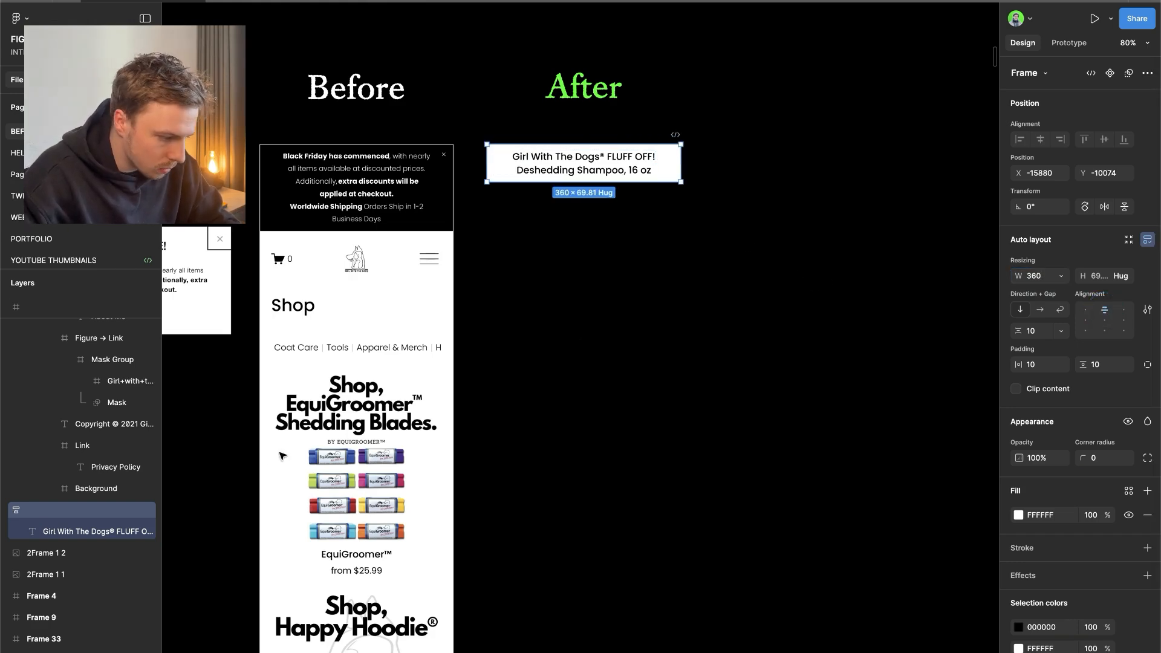
left_click_drag(554, 181, 556, 484)
scroll(604, 302, "down", 2)
- Group the Before page's cart, logo and menu icons in an auto layout and copy it into the After frame
double_click(400, 226)
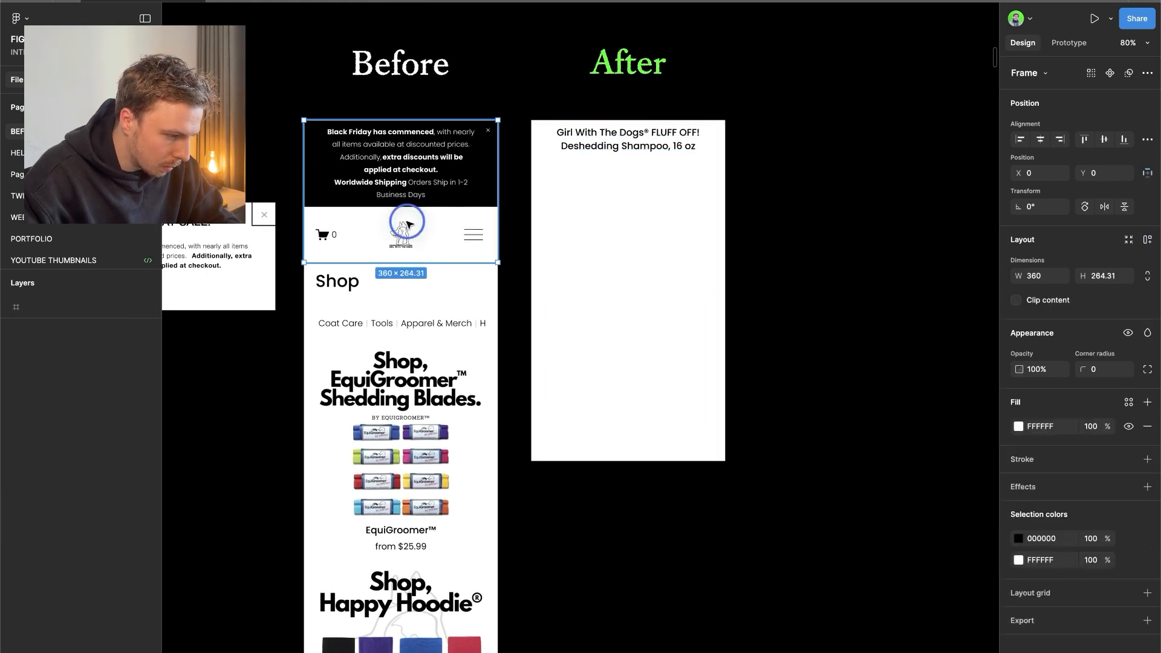
left_click(473, 238, "shift")
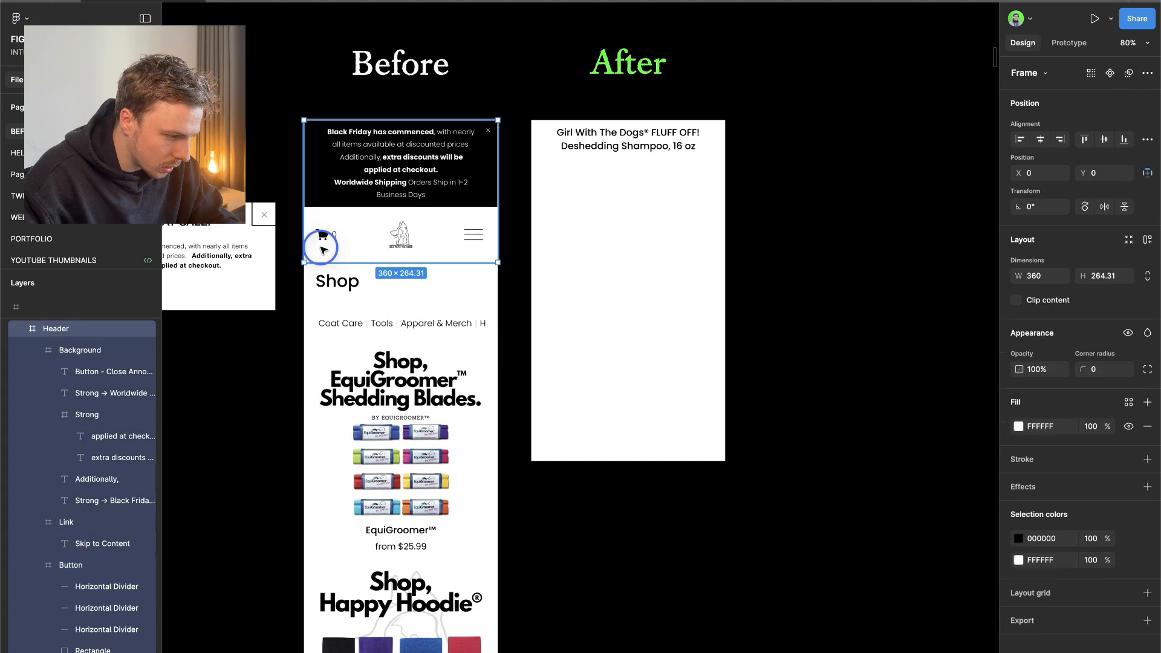
left_click(326, 238, "shift")
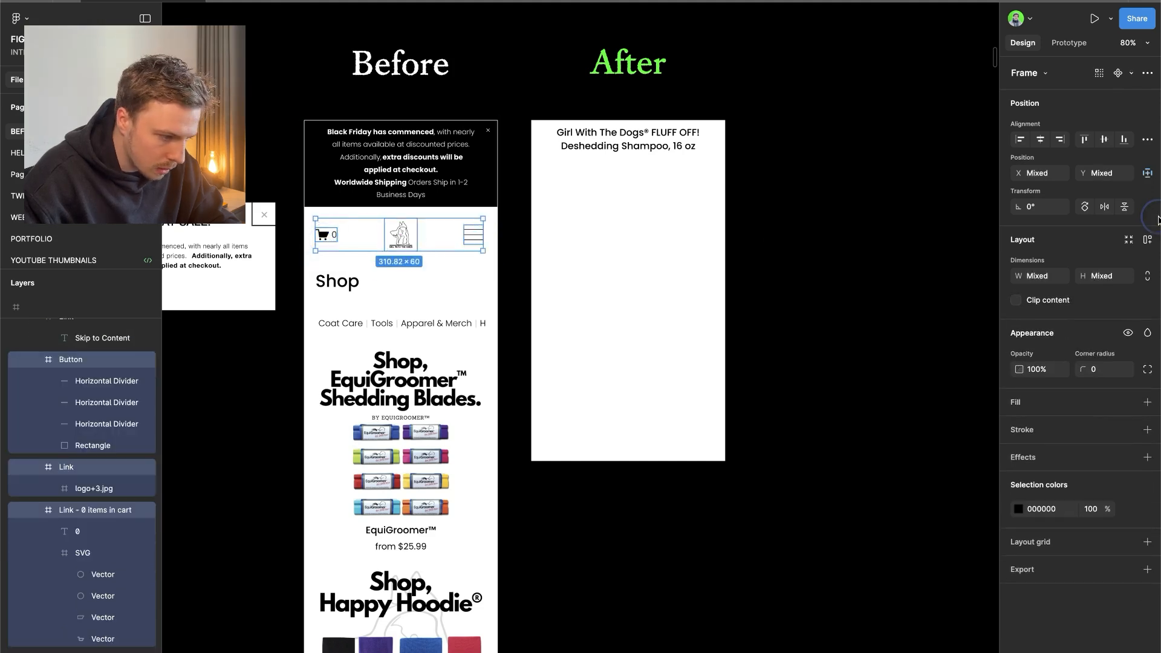
left_click(1148, 240)
key("super+c")
left_click(633, 246)
key("super+v")
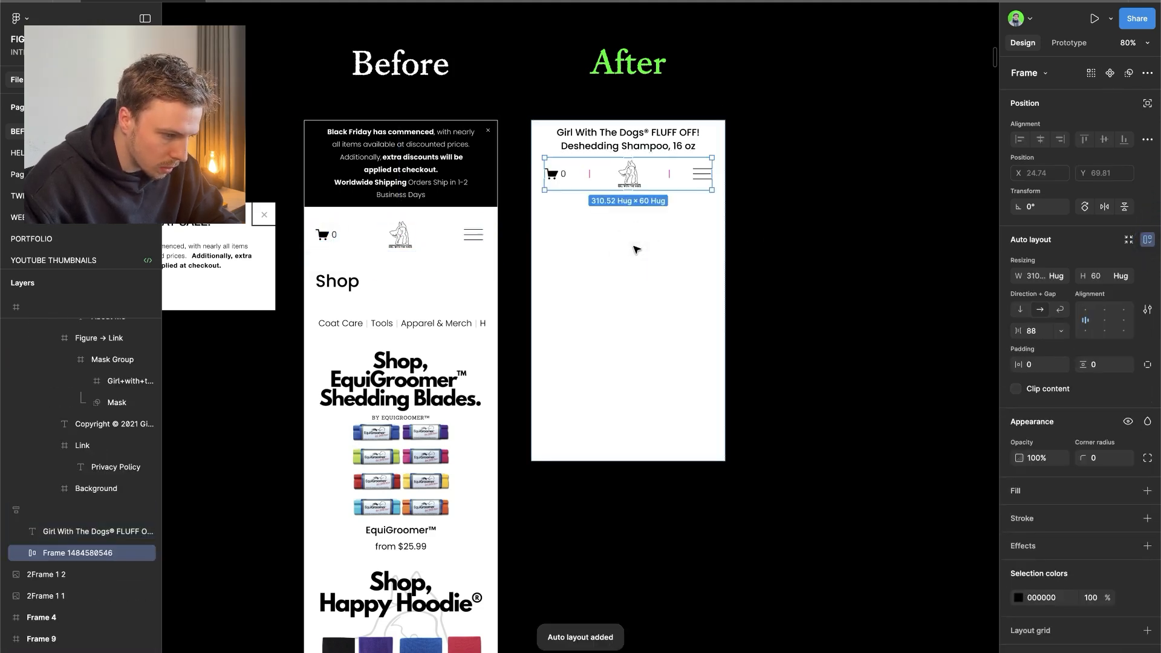
- Move the header row above the shampoo title, make it fill the frame's width and centre its contents
key("Up")
left_click(634, 246)
left_click(659, 145)
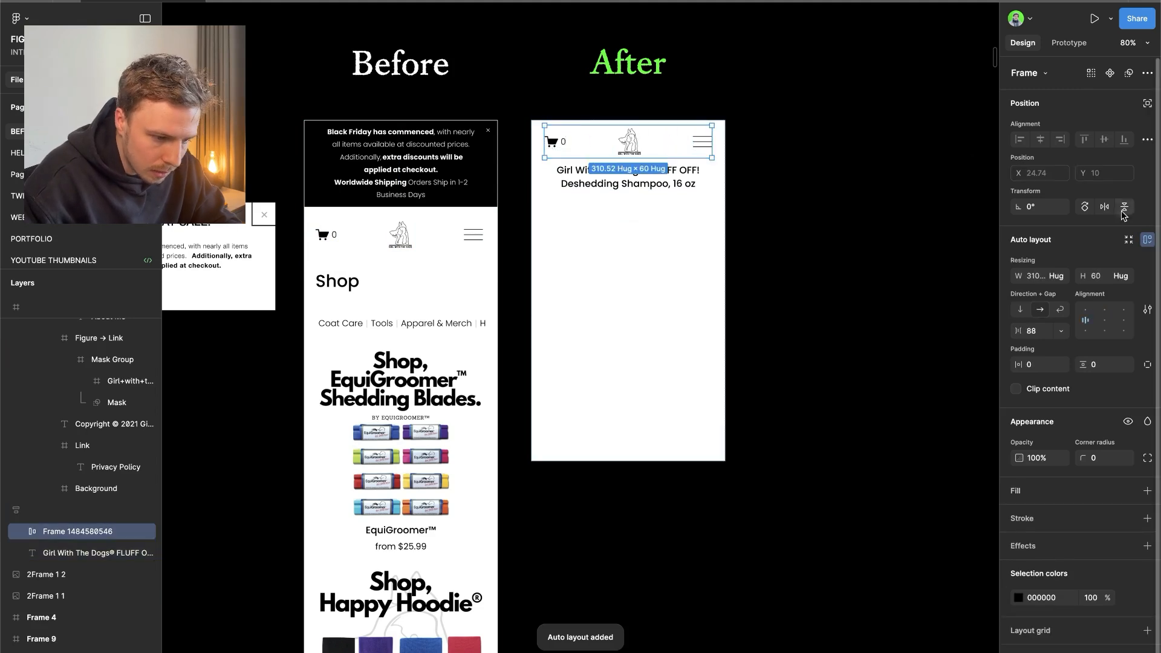
left_click(1060, 279)
left_click(1058, 293)
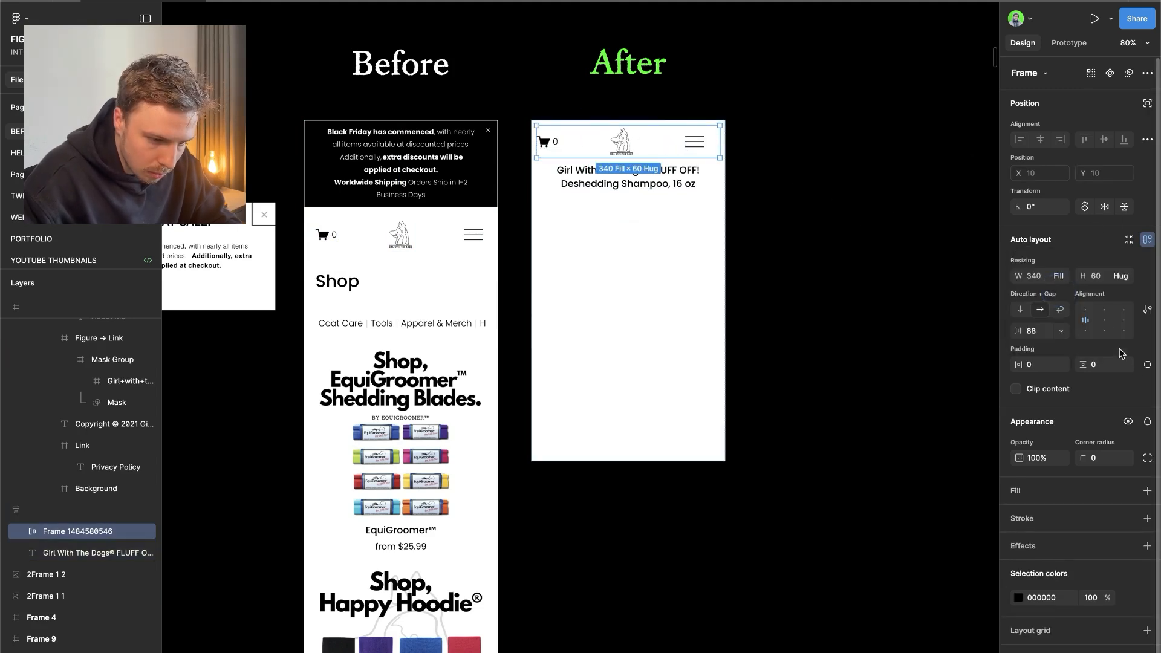
left_click(1104, 320)
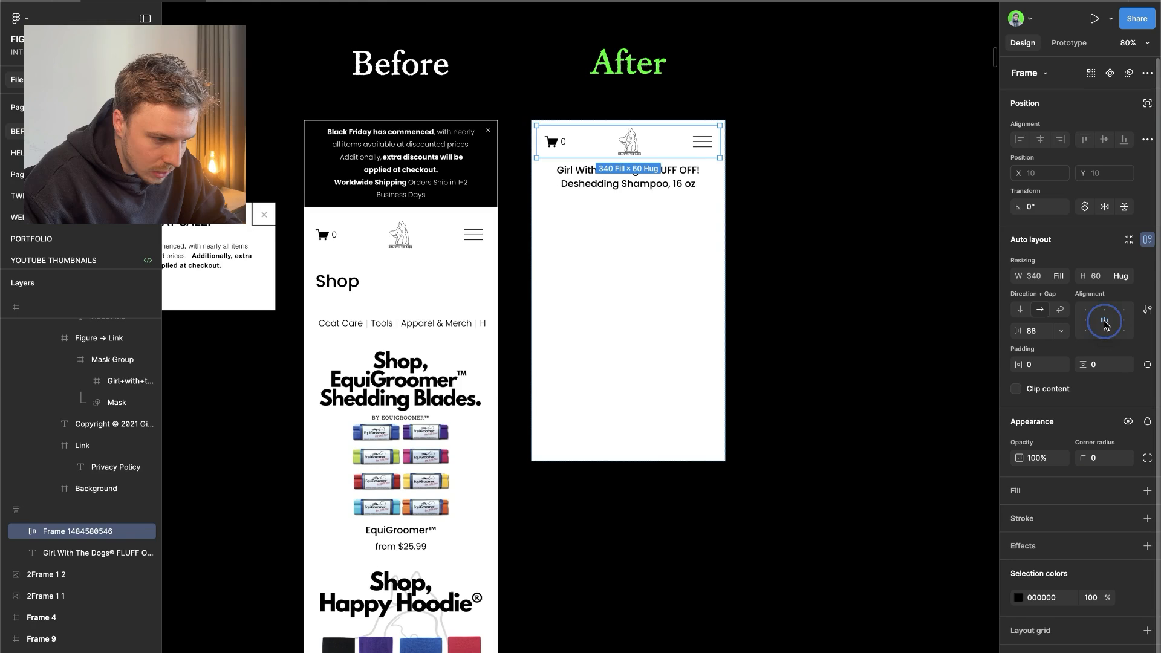
- Set the After frame's horizontal and vertical padding to 0
left_click(696, 214)
type("0")
key("Return")
left_click(1096, 365)
type("0")
key("Return")
- Wrap the shampoo title in its own auto layout frame that fills the After frame's width
left_click(647, 245)
left_click(644, 175)
right_click(644, 176)
key("shift+a")
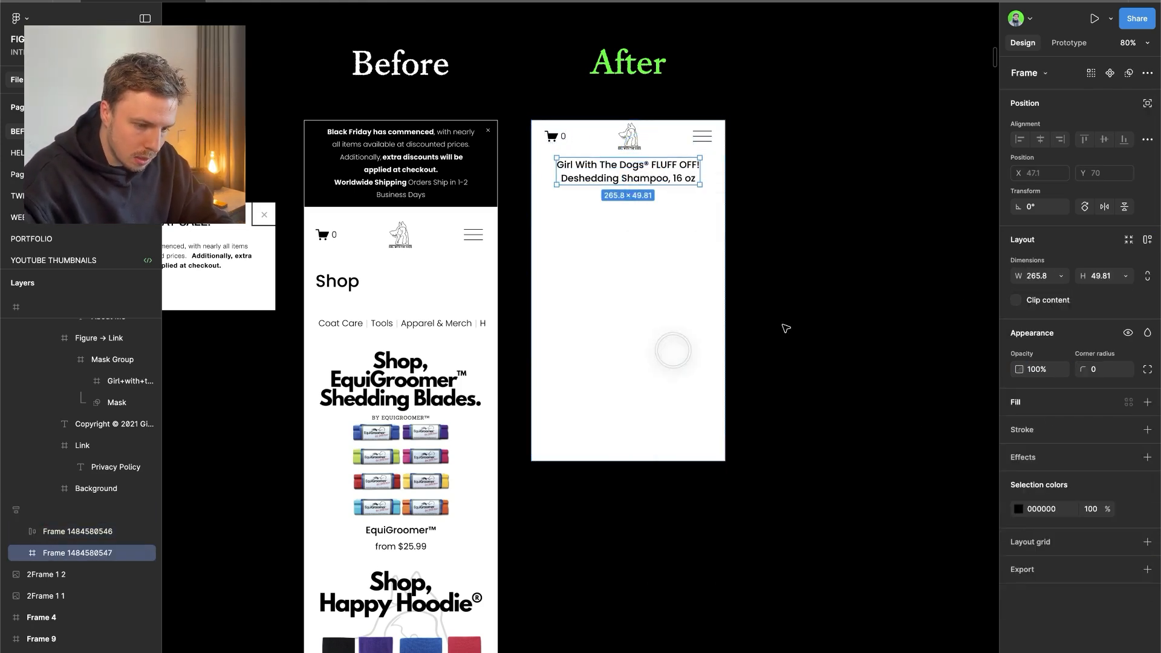
left_click(1060, 283)
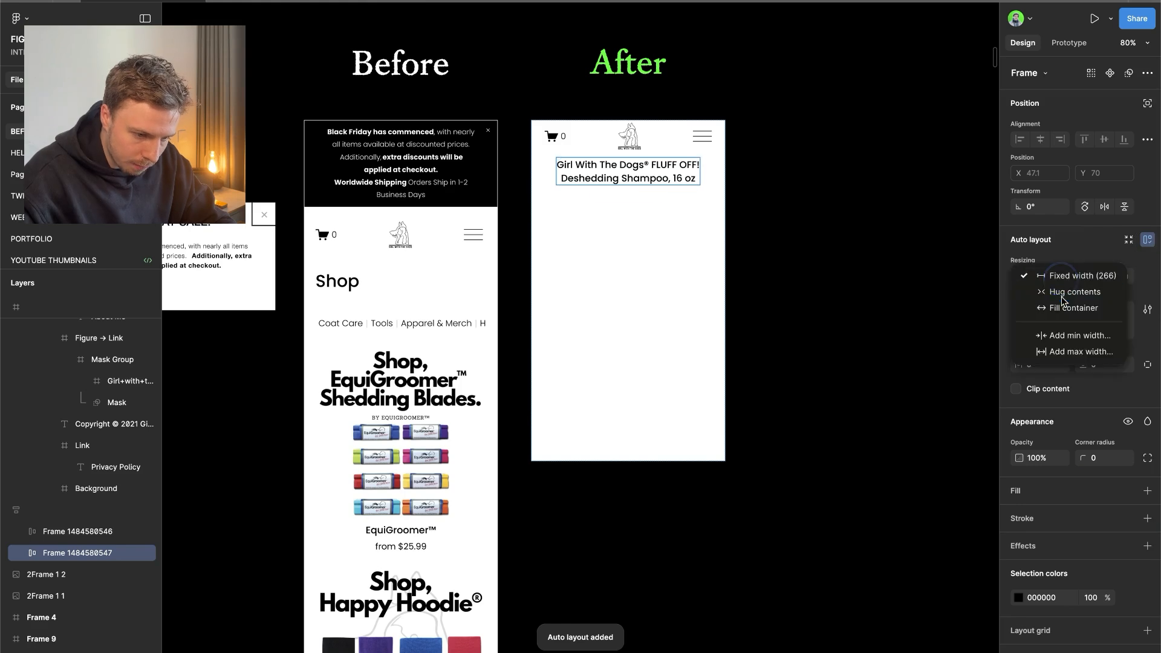
left_click(1064, 306)
- Give the title's container 25 vertical padding and make it fill the remaining height of the After frame
left_click(1105, 366)
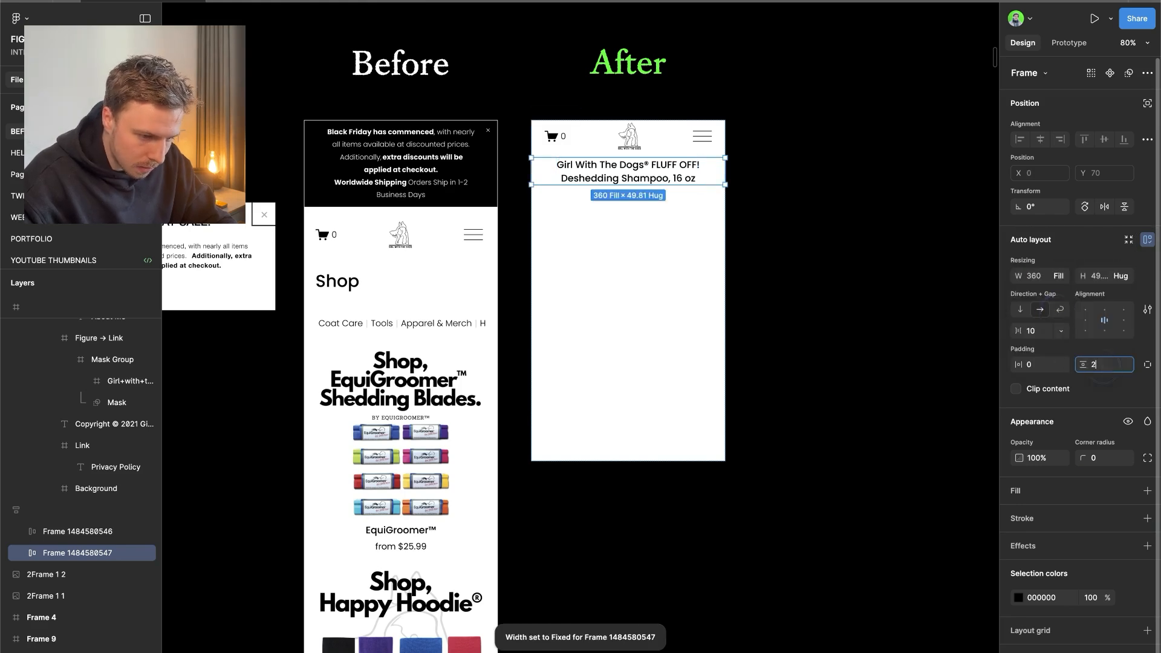
type("25")
key("Return")
left_click(1116, 277)
left_click(1109, 304)
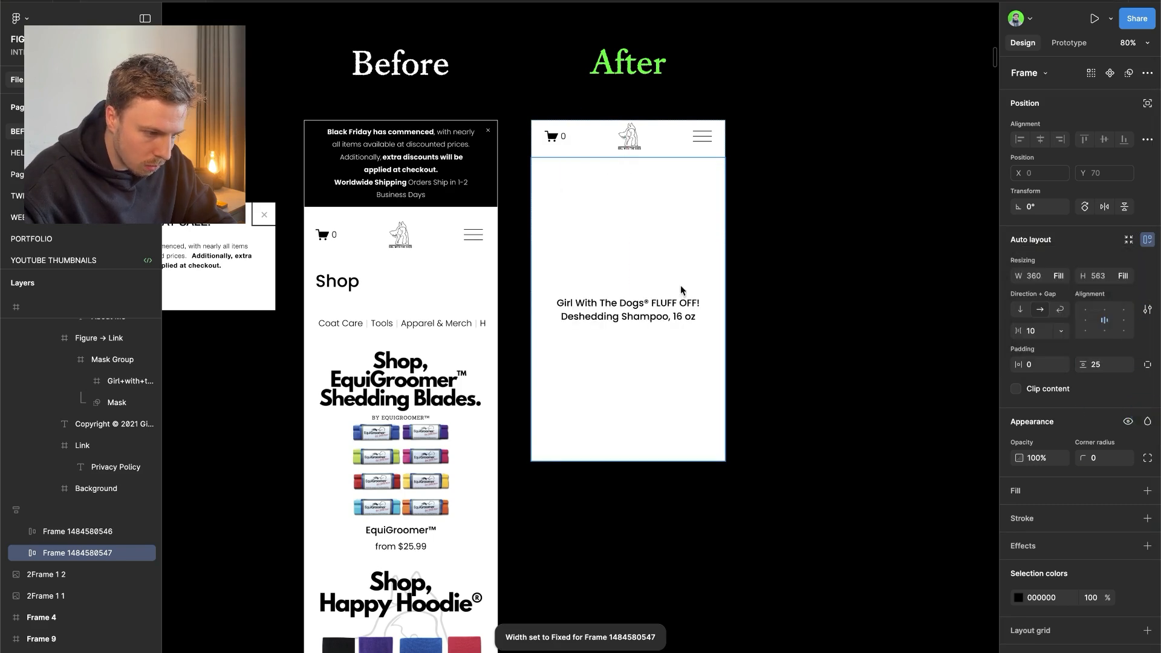
- Set the shampoo title's font size to 25
left_click(633, 315)
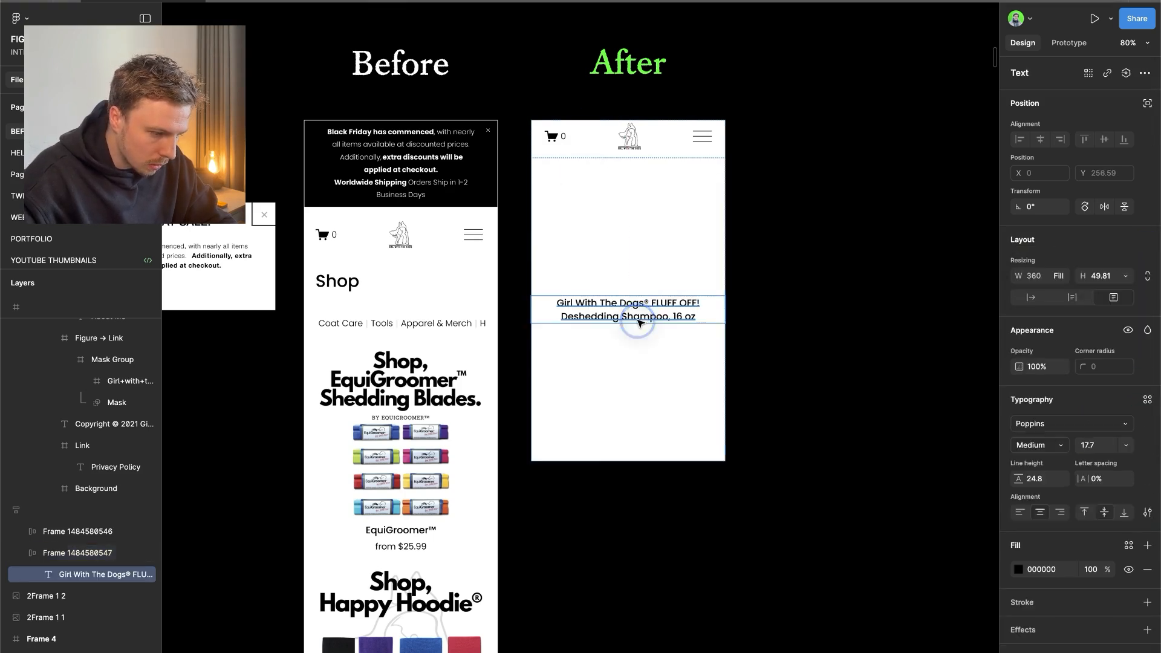
left_click(1147, 512)
type("25")
key("Return")
- Enlarge the title's text box to a height of 79
double_click(596, 321)
left_click(596, 321)
key("BackSpace")
key("Escape")
left_click(548, 324)
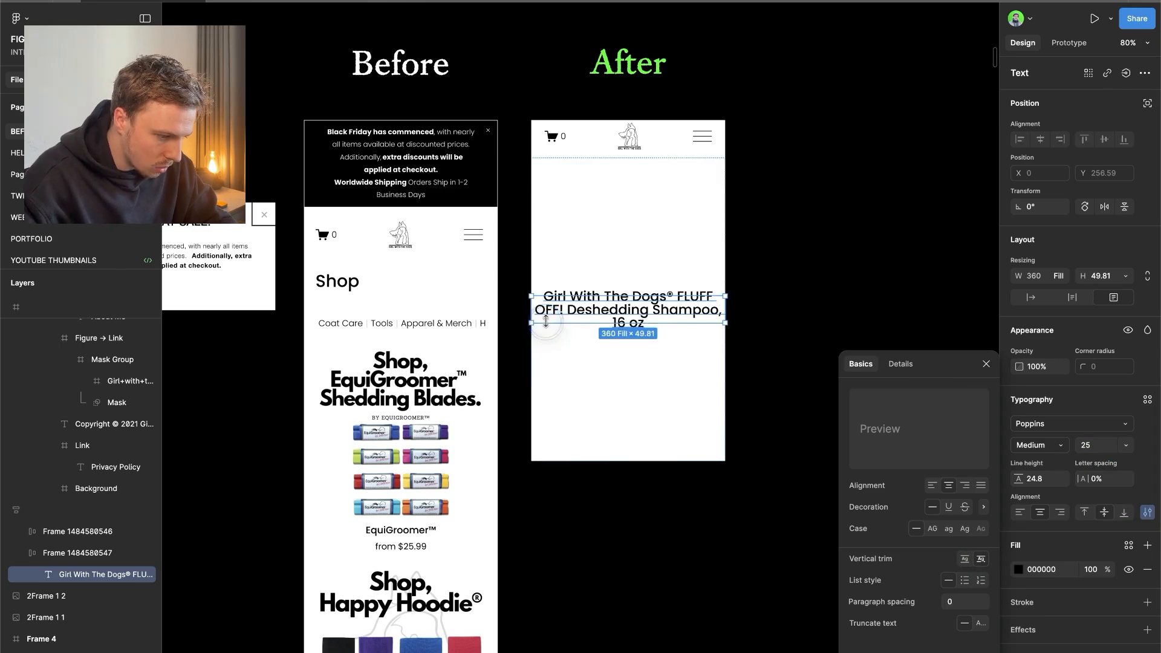
left_click_drag(585, 324, 586, 331)
- Replace the shampoo title with "Shop" and make it bold
double_click(597, 324)
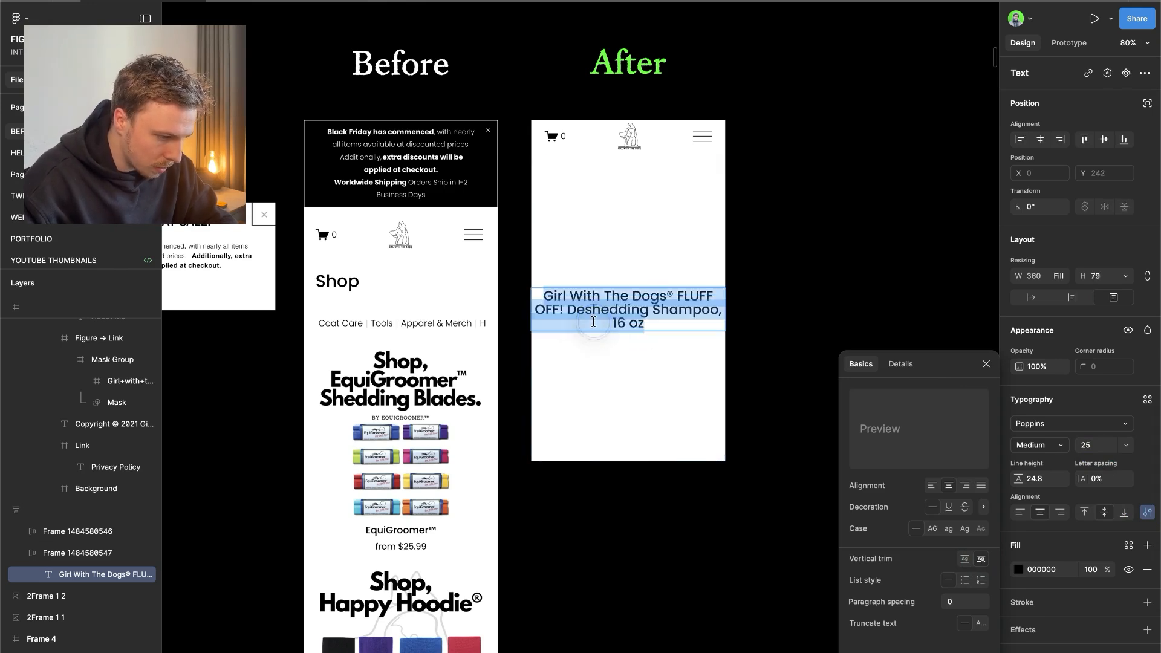
type("Shop")
key("Escape")
key("ctrl+b")
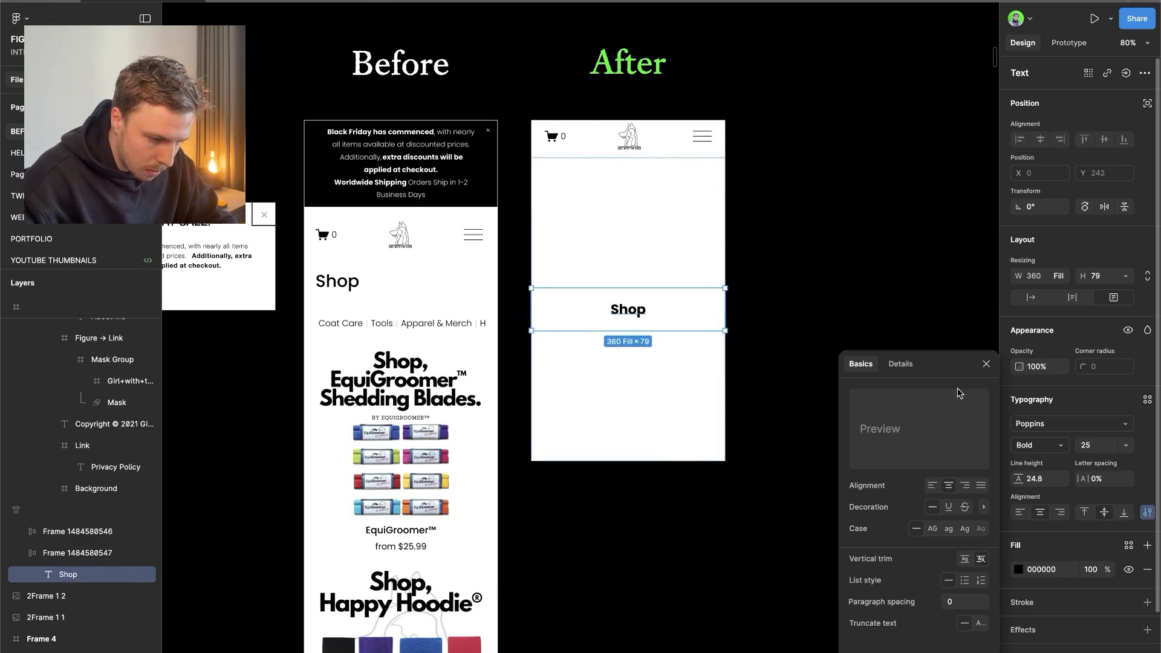
- Set the Shop heading to SemiBold with -1% letter spacing and auto-width resizing
left_click(1052, 445)
left_click(1052, 428)
left_click(1086, 478)
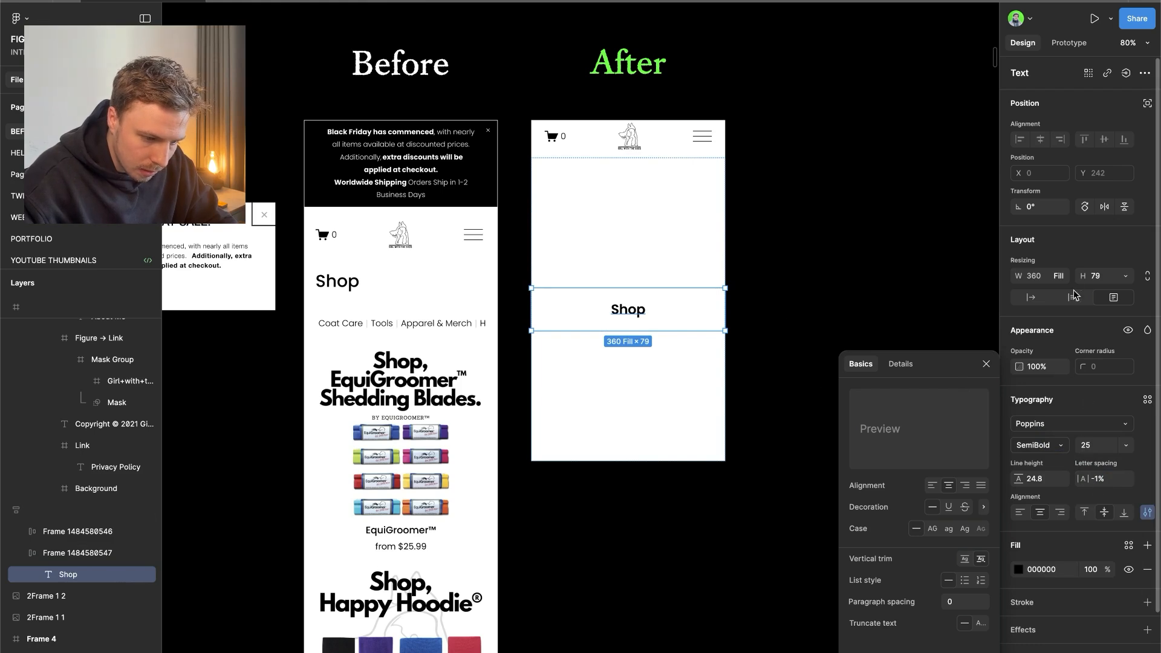
left_click(1024, 300)
- Align the heading container's content to the top left and set its horizontal padding to 25
left_click(670, 374)
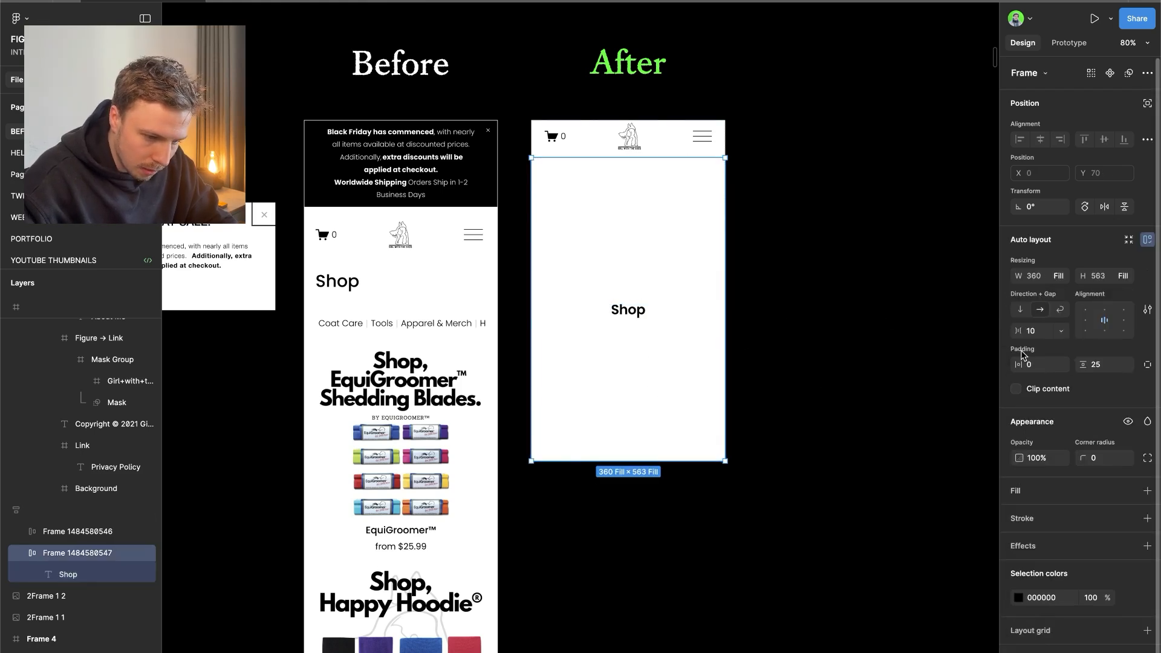
left_click(1085, 312)
key("Return")
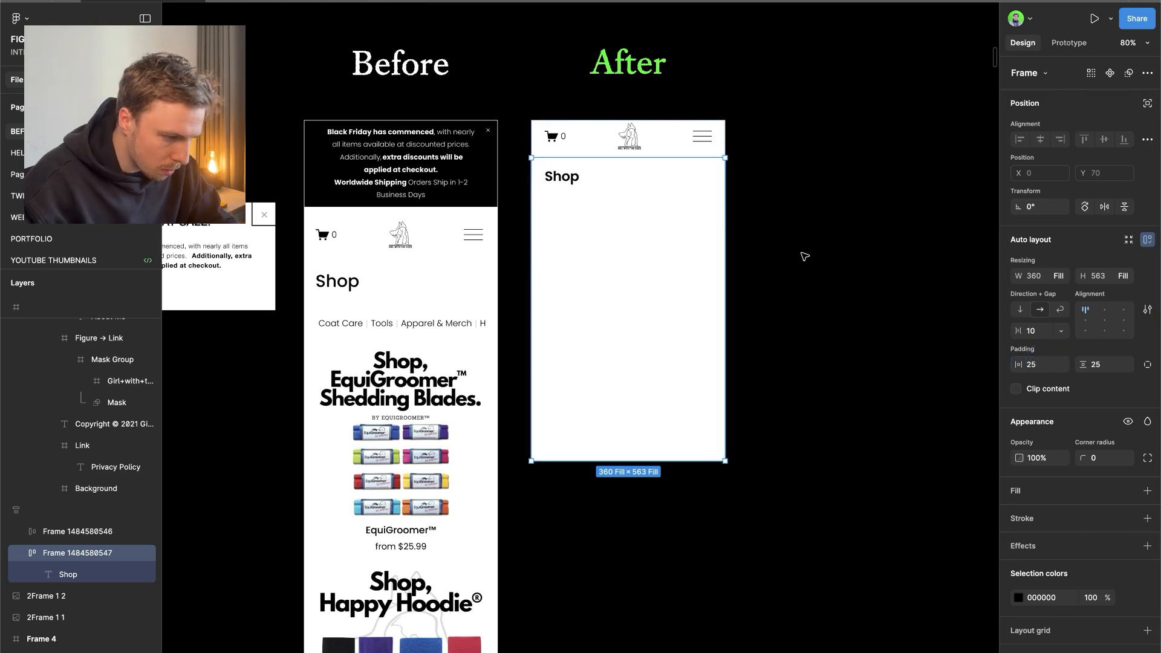
left_click(792, 254)
left_click(674, 182)
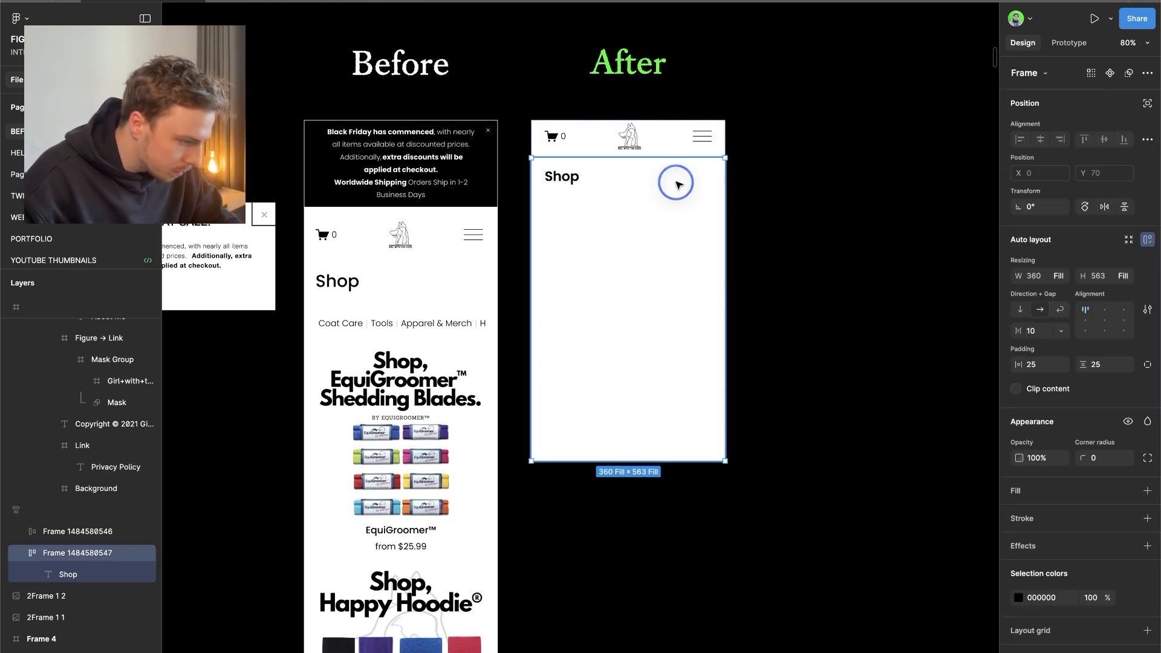
scroll(589, 141, "down", 3)
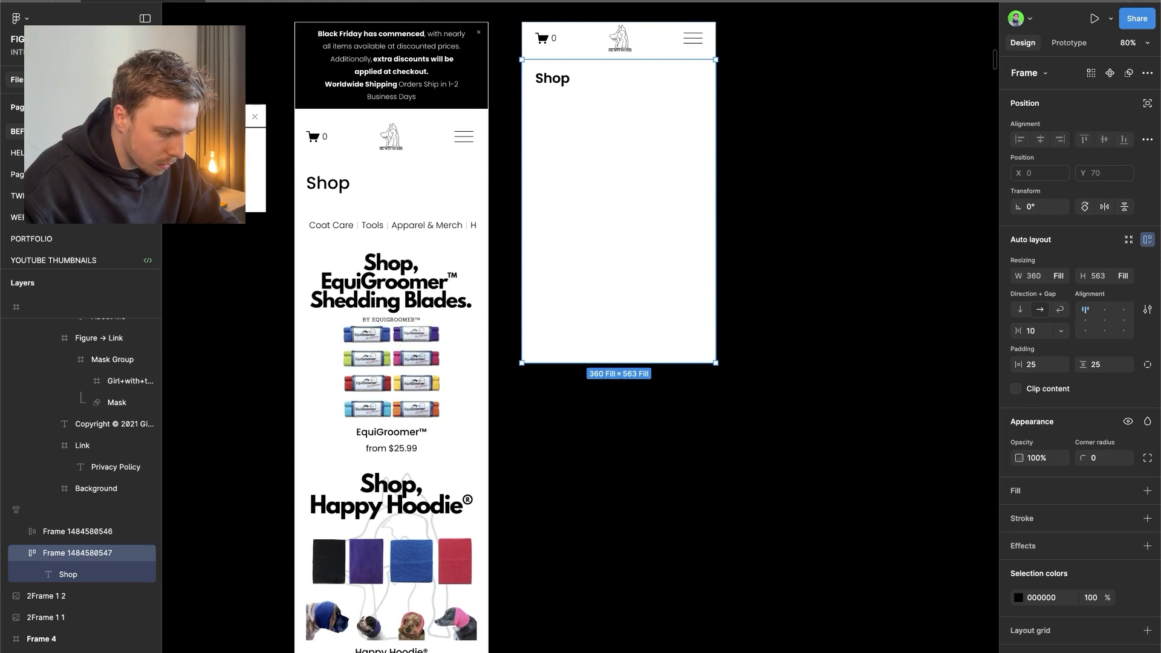
key("f")
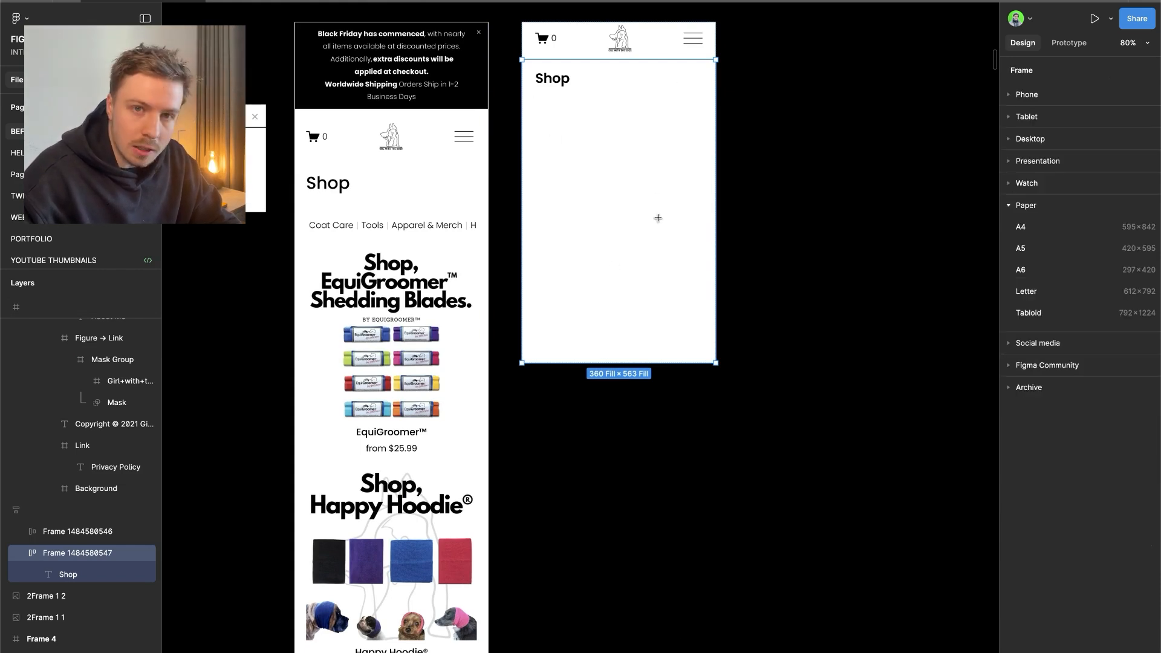
key("Escape")
scroll(656, 185, "up", 3)
- Duplicate the Shop heading inside its container
left_click(523, 155)
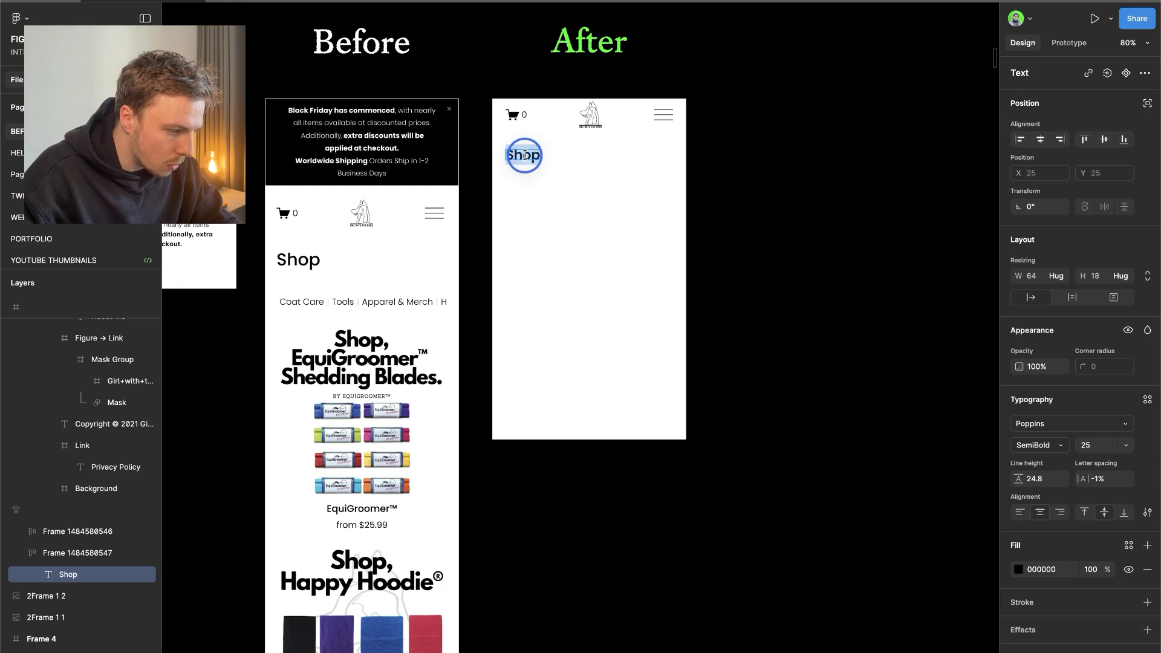
key("ctrl+d")
left_click(587, 186)
left_click(567, 159)
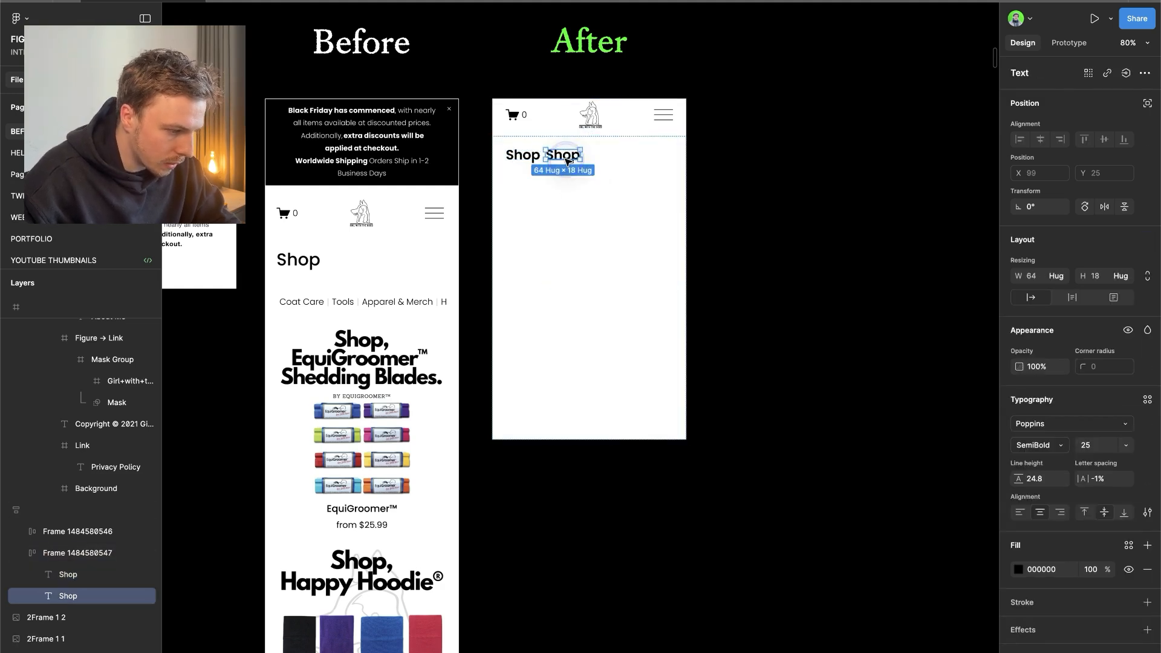
- Extend the first heading to "Shop Bestsellers" and delete the extra Shop copy
double_click(531, 155)
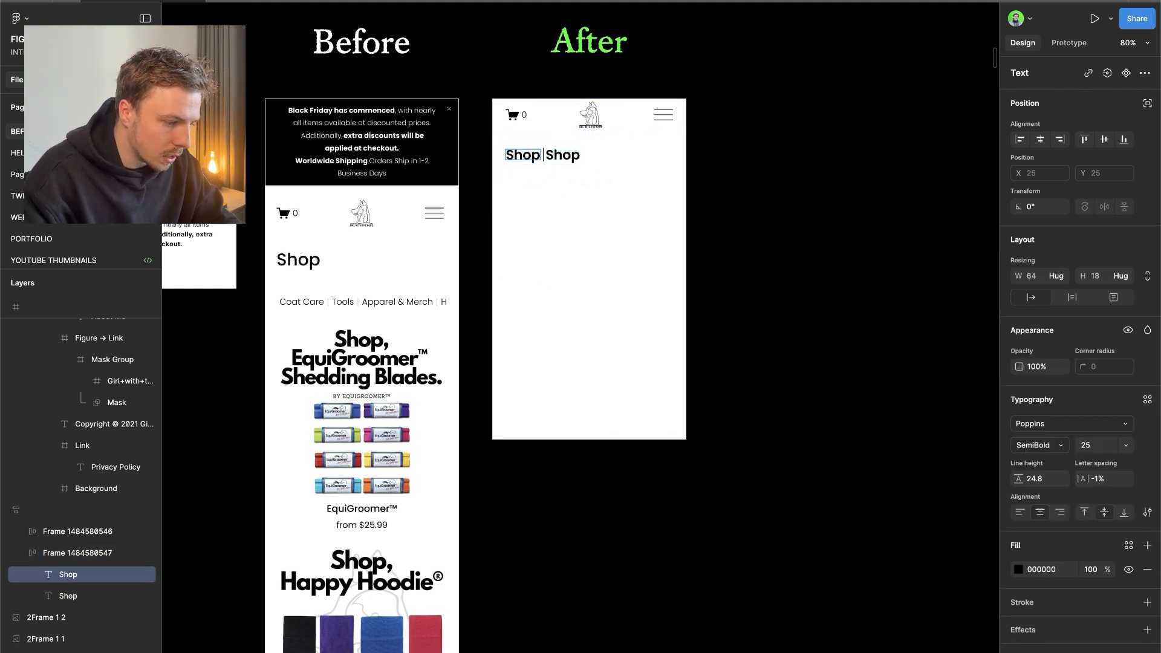
type("Bestsellers")
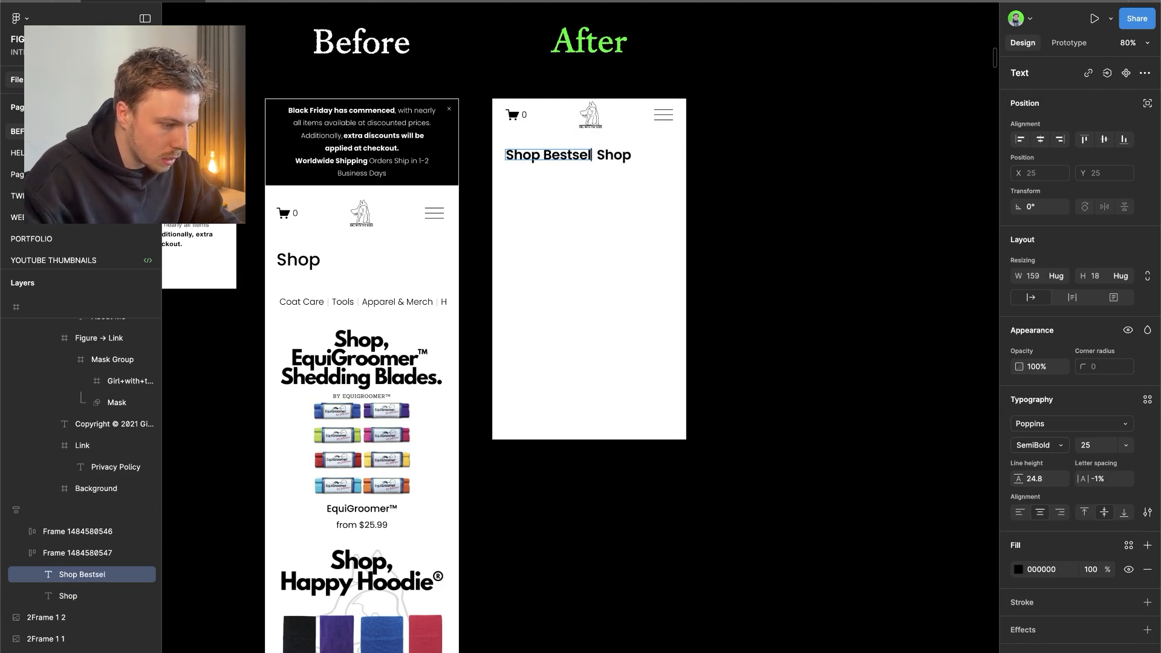
left_click(640, 158)
key("Delete")
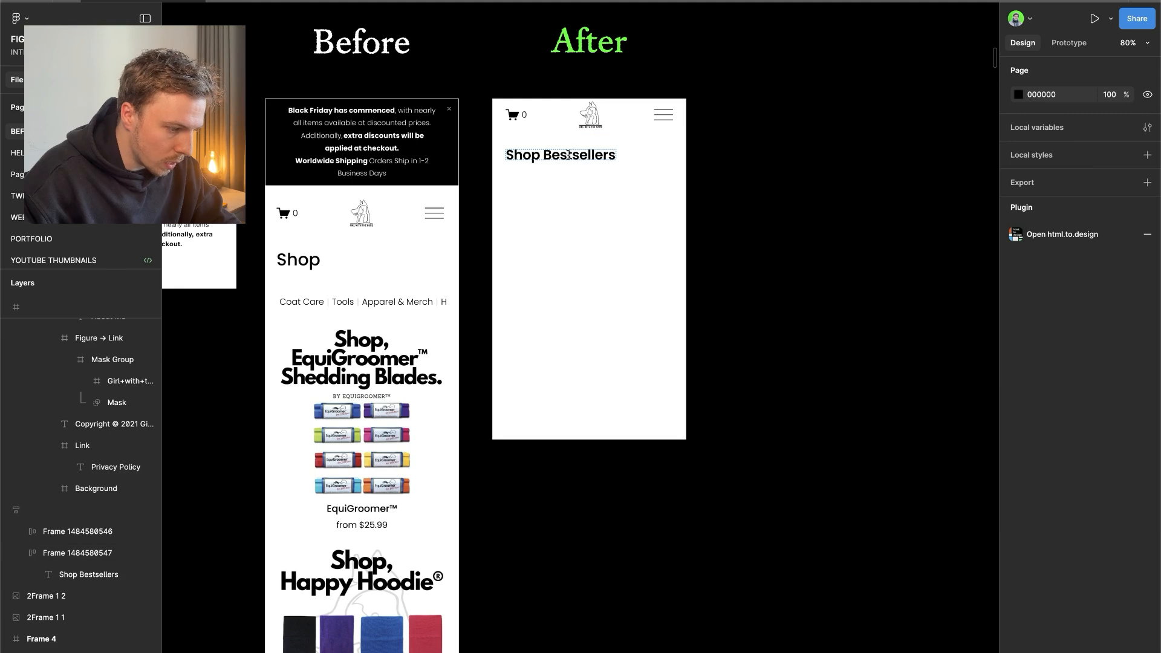
- Duplicate the Shop Bestsellers heading and stack the container's contents vertically
left_click(566, 157)
key("ctrl+d")
left_click(642, 212)
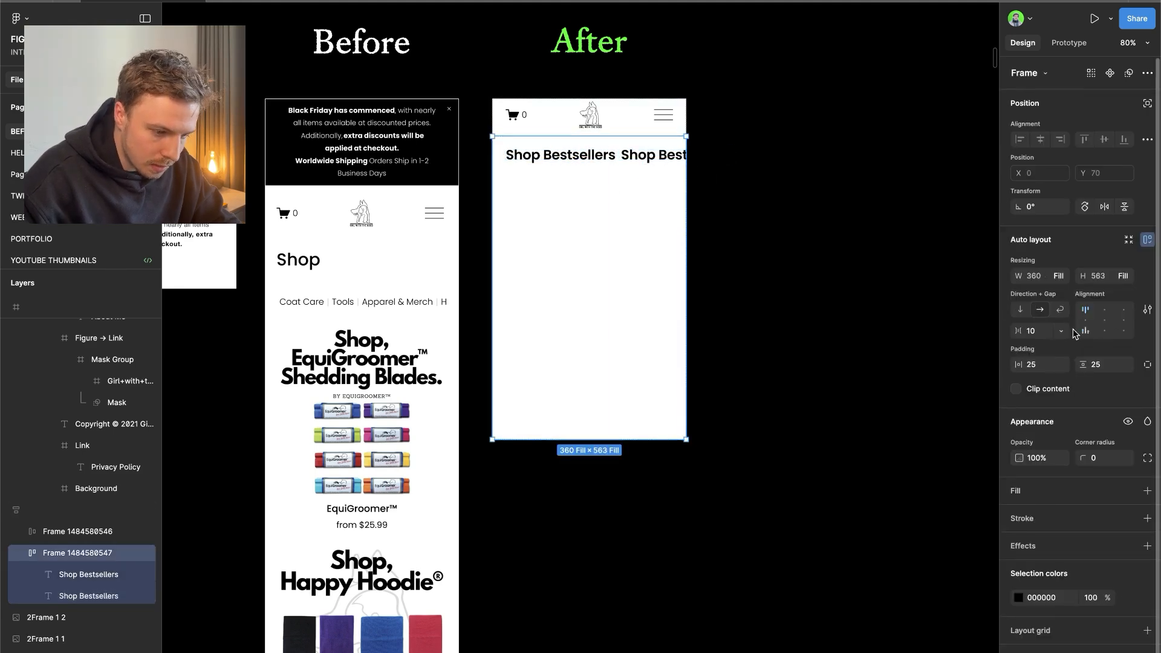
left_click(1020, 309)
- Change the second heading's text to "Shop By Category"
left_click(582, 170)
double_click(565, 175)
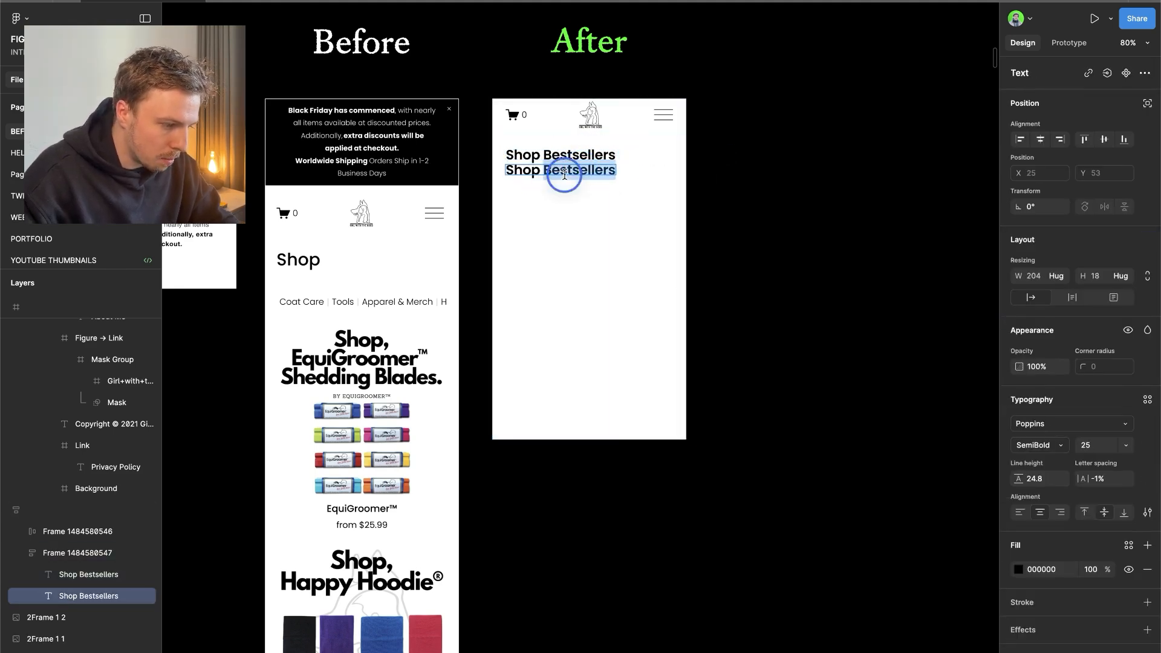
type("By Categor")
type("y")
key("Escape")
- Duplicate the Shop By Category heading and change the copy's text to "Shop All"
key("ctrl+d")
key("Return")
type("Shop All")
- Set the gap between the three shop headings to 30
left_click(558, 298)
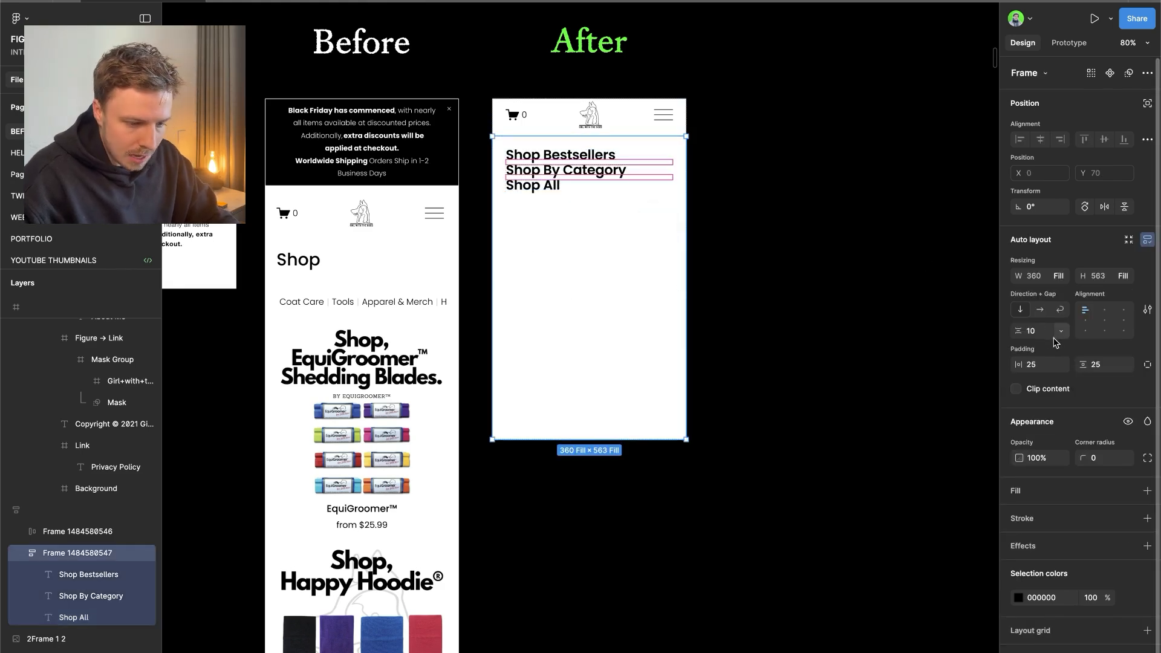
type("30")
key("Return")
left_click(728, 272)
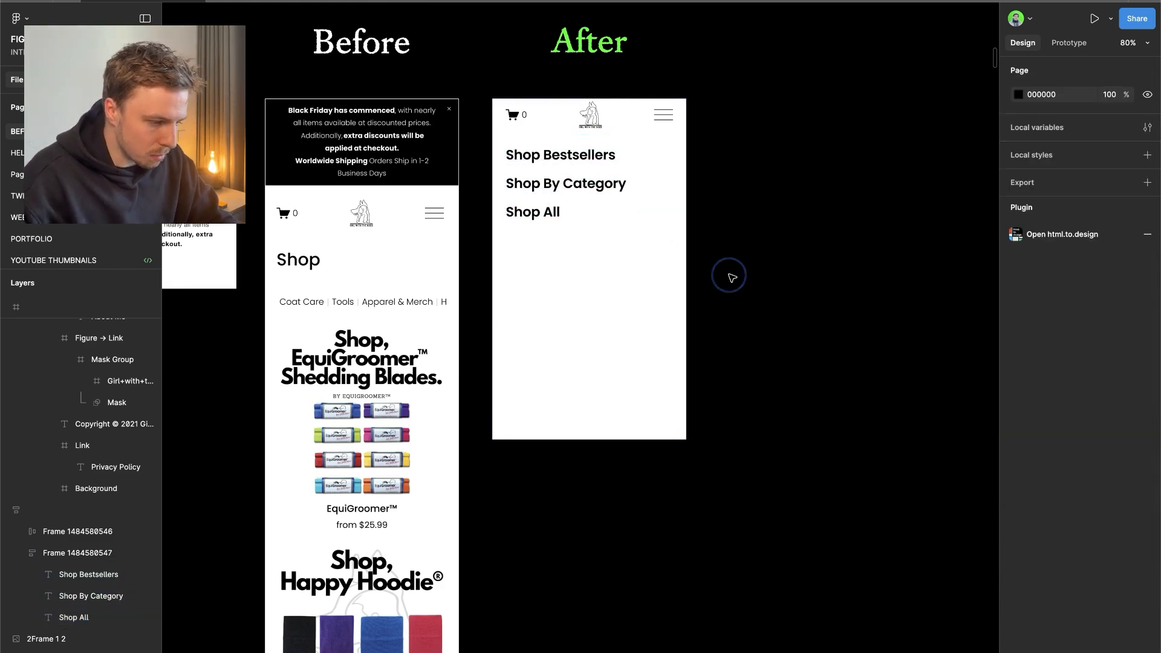
- Draw a horizontal line about 195.5 wide and place it between Shop By Category and Shop All
left_click(669, 513)
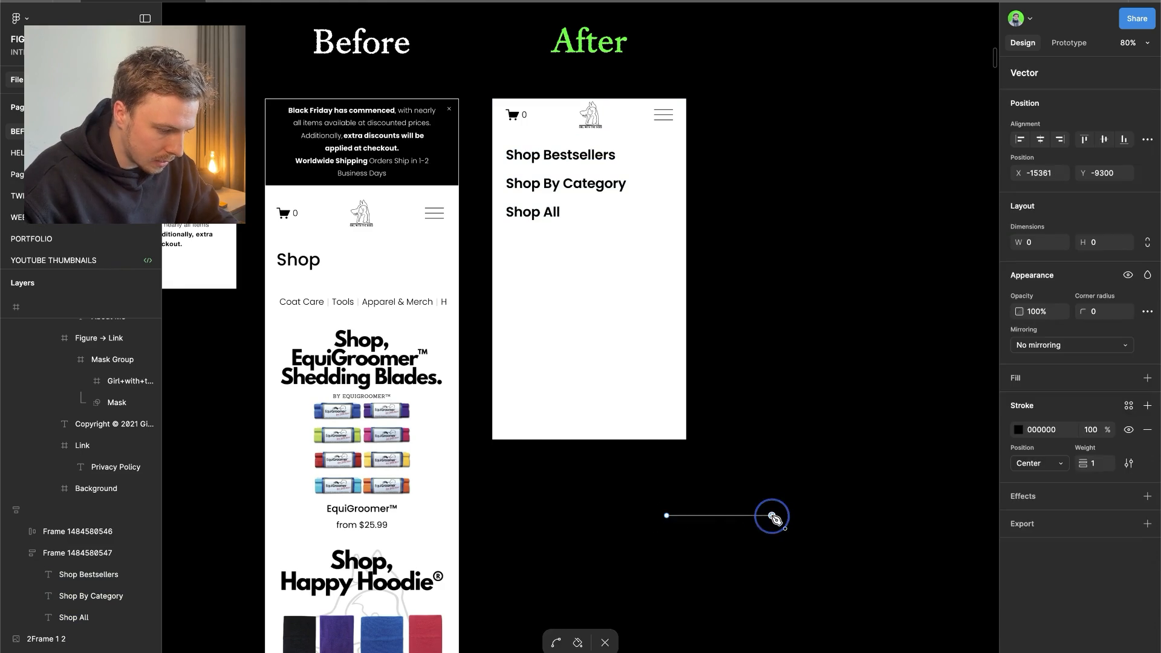
left_click(770, 513)
key("Escape")
mouse_move(767, 513)
left_mouse_down()
mouse_move(679, 344)
mouse_move(689, 351)
left_mouse_up()
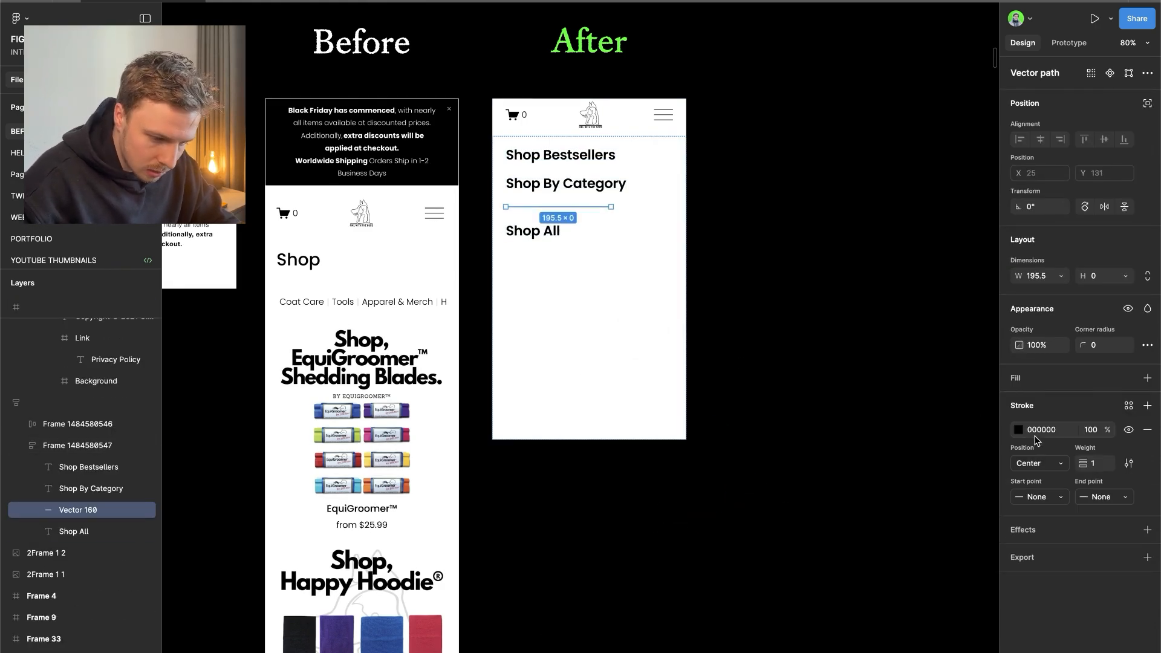
- Make the divider line fill the width of the headings container
left_click(1060, 276)
left_click(1061, 295)
left_click(876, 318)
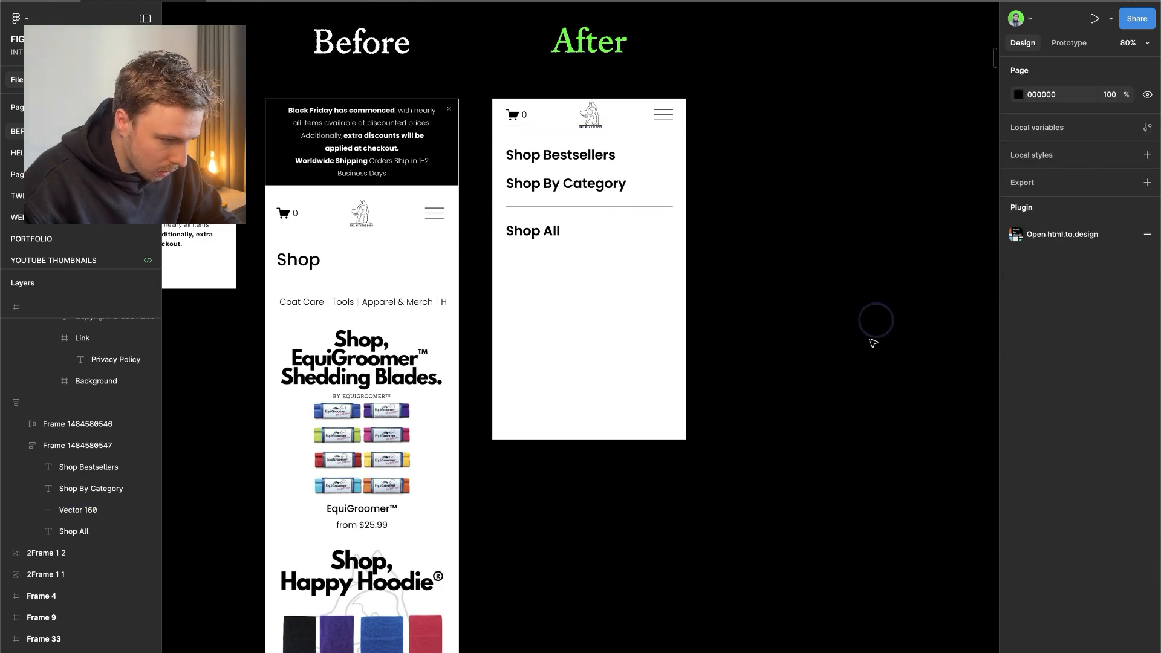
- Duplicate the divider line twice, placing one copy above Shop By Category and one above Shop Bestsellers
left_click(620, 211)
left_click(619, 207)
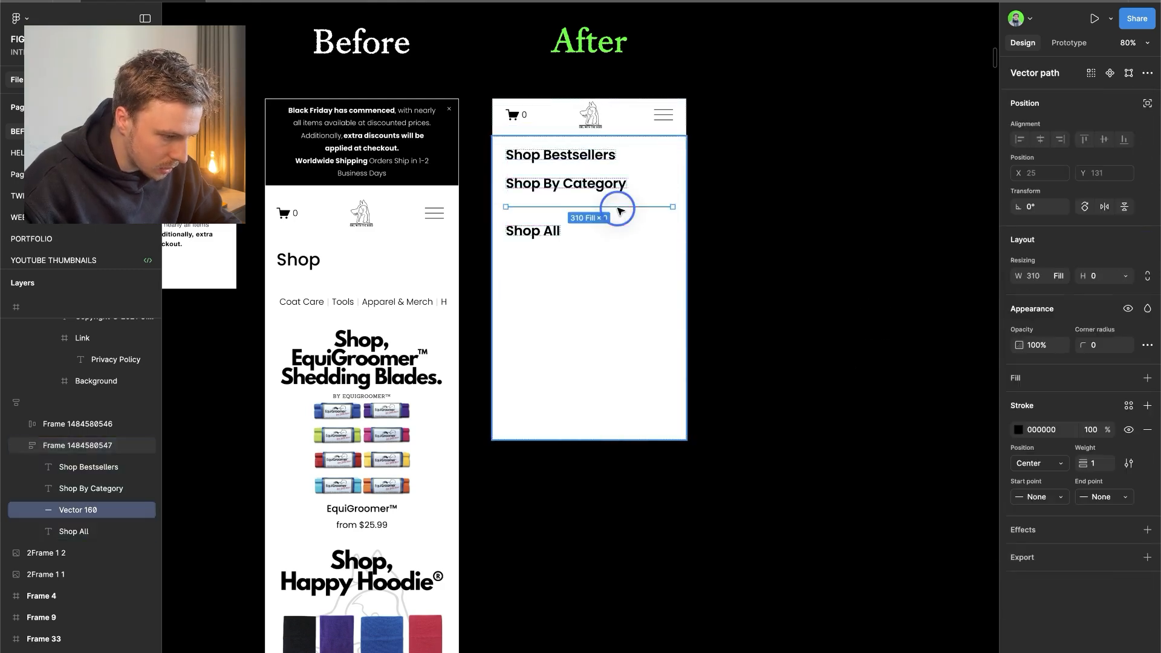
key("ctrl+d")
key("Up")
key("Up")
key("ctrl+d")
key("Up")
key("Up")
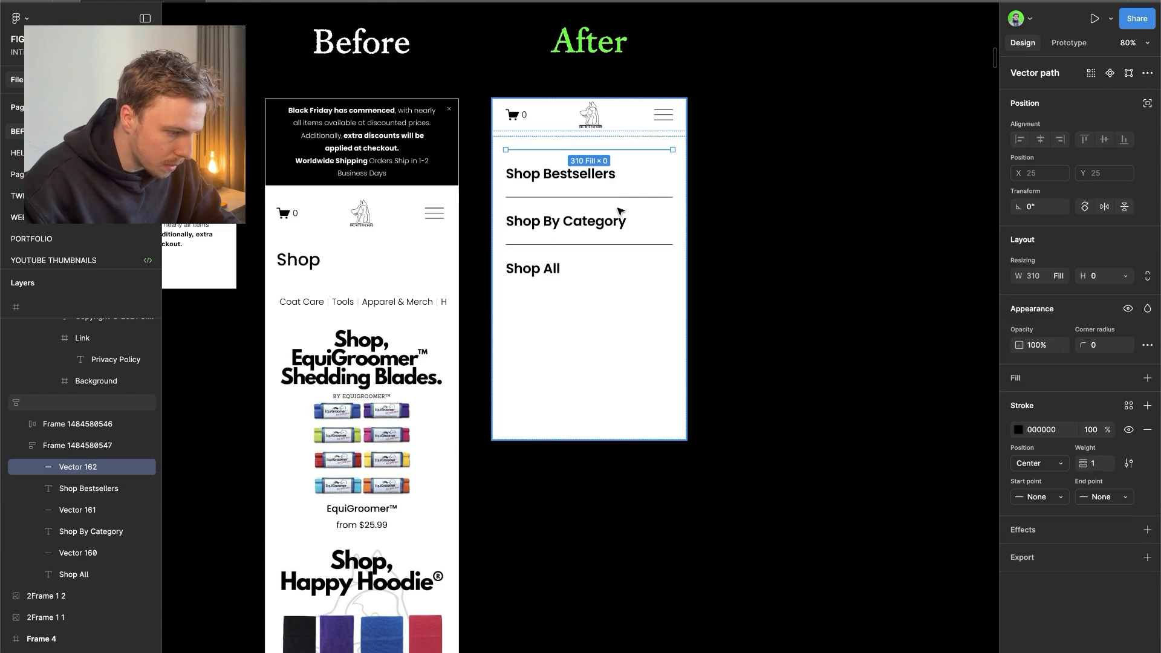
- Delete the divider line above the Shop Bestsellers heading
left_click(755, 194)
left_click(608, 152)
left_click(608, 150)
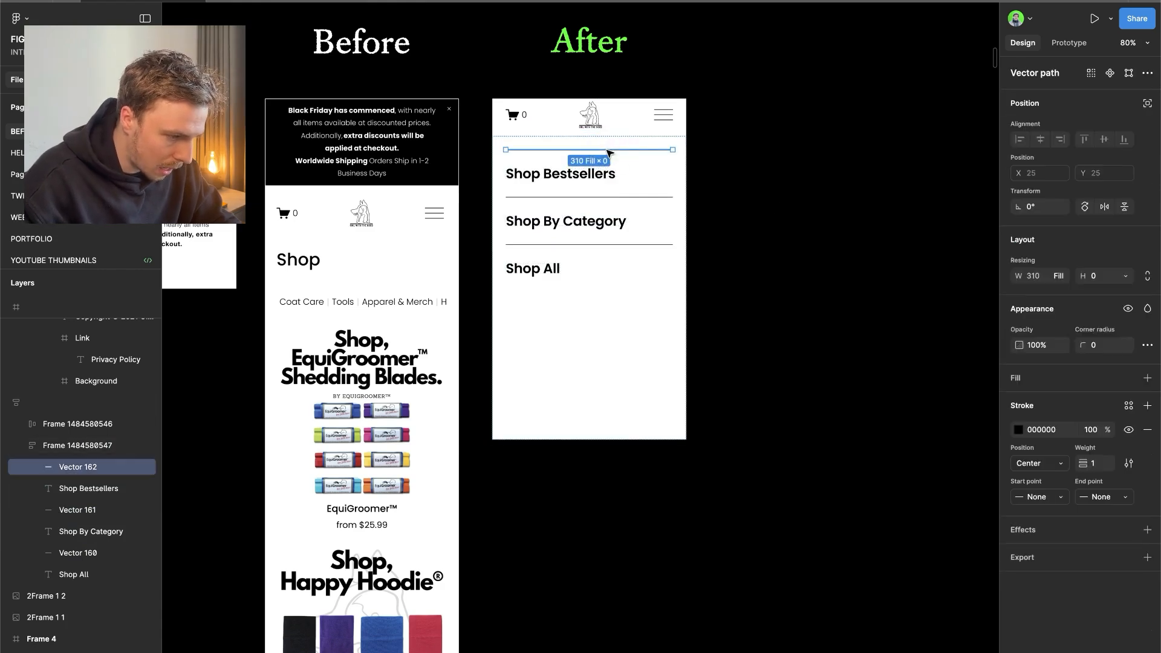
key("Delete")
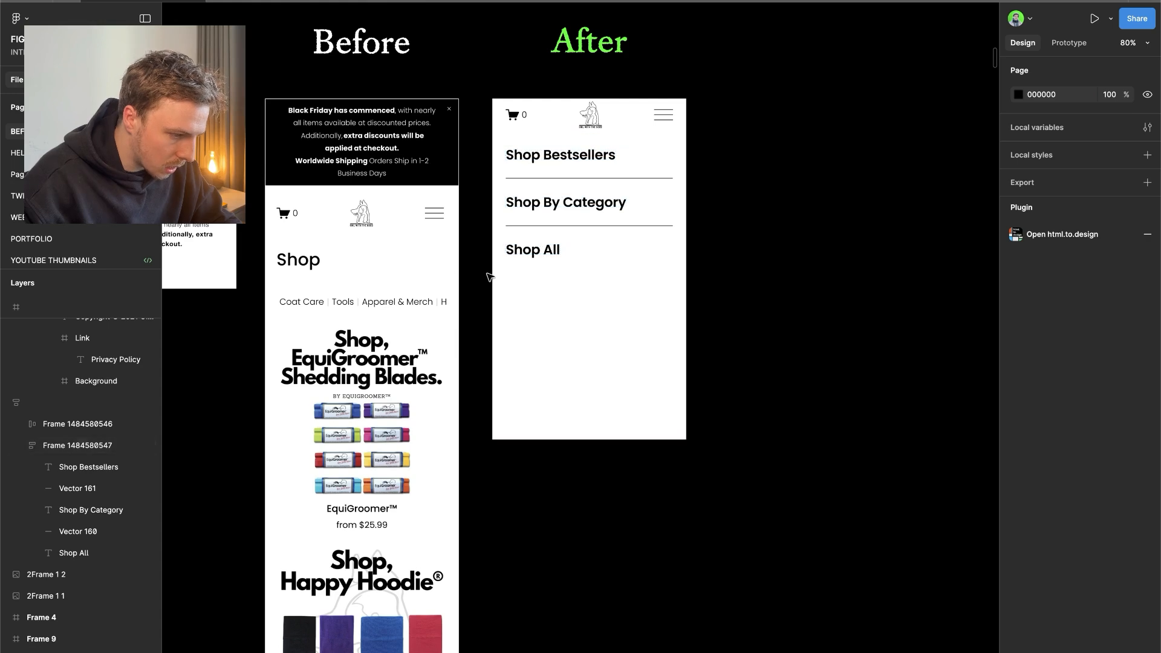
- Draw a 131 × 131 frame, place it below Shop Bestsellers in the headings container, and duplicate it
key("f")
mouse_move(596, 488)
left_mouse_down()
mouse_move(664, 550)
mouse_move(575, 176)
mouse_move(564, 173)
left_mouse_up()
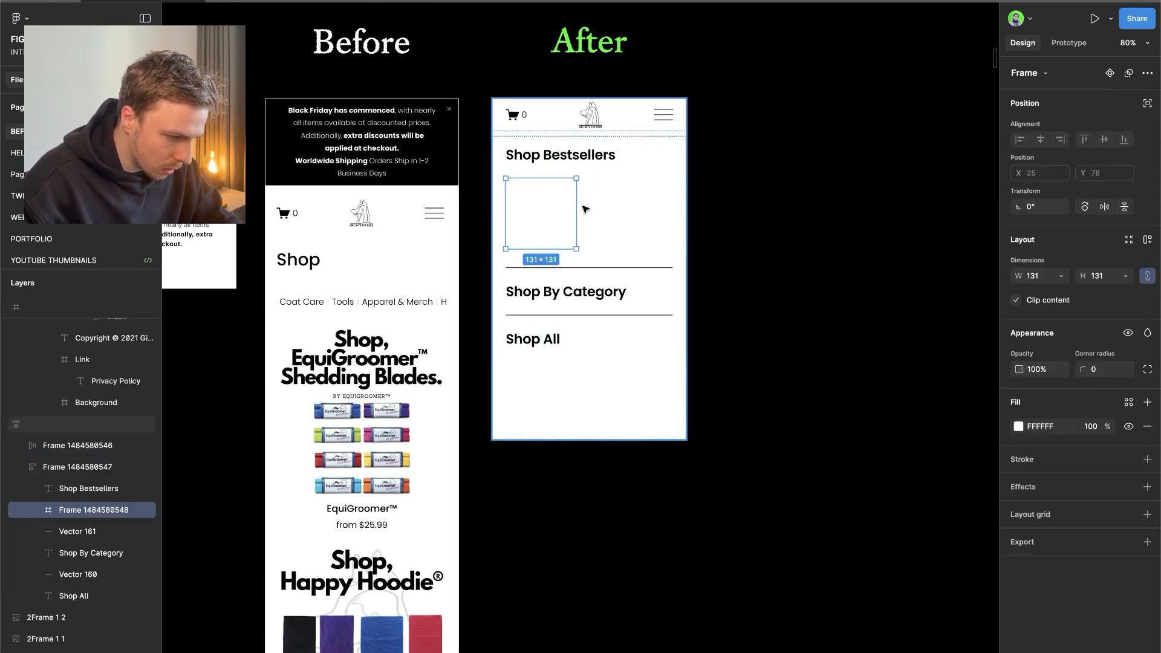
key("ctrl+d")
- Wrap the two square frames in a horizontal auto layout that fills the width of the headings container
left_click(552, 220, "shift")
left_click(1146, 241)
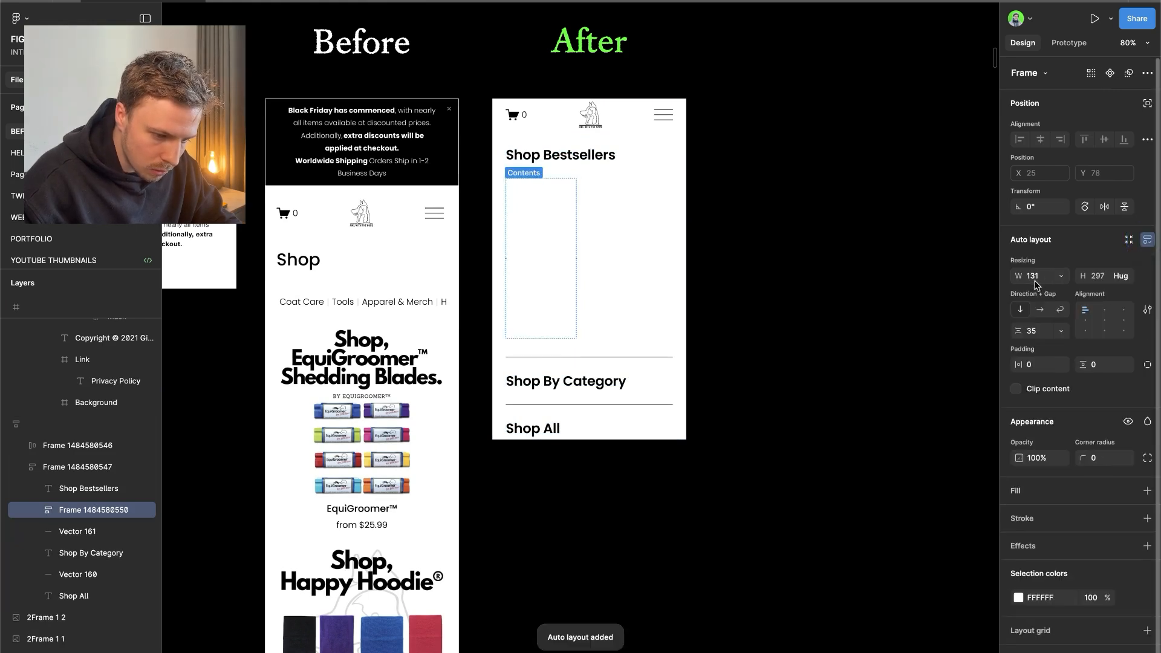
left_click(1064, 274)
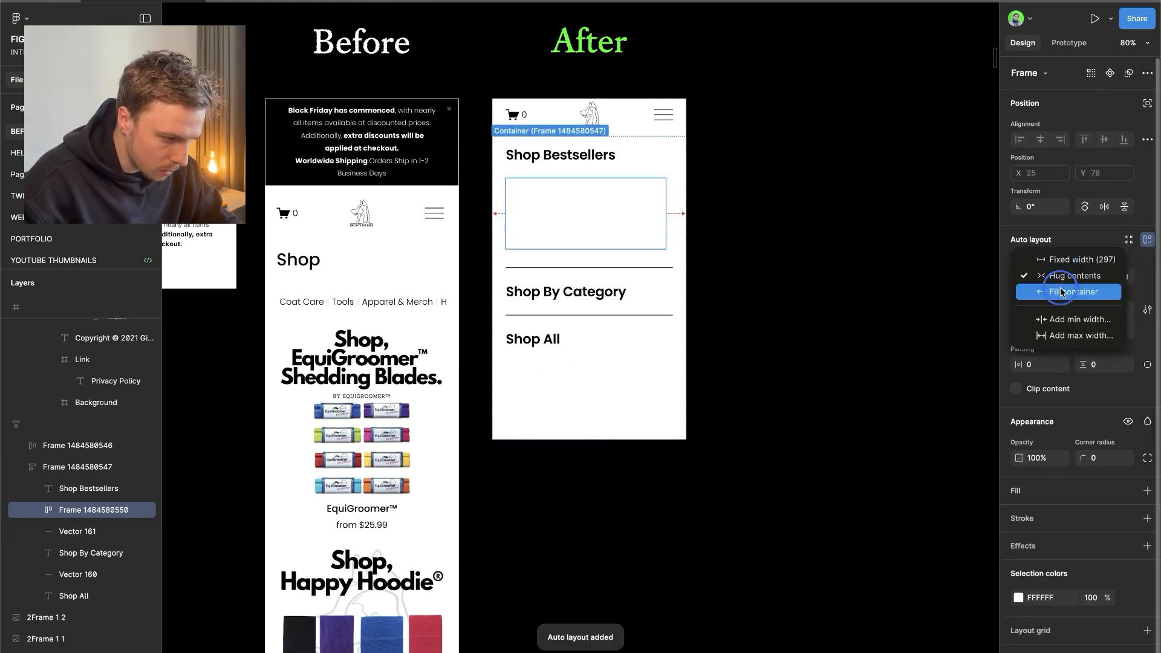
left_click(1050, 294)
- Add a 000000 inside stroke with weight 1 to both bestseller frames
left_click(633, 202)
left_click(552, 216, "shift")
left_click(1147, 460)
left_click(1018, 484)
left_click(710, 192)
- Set the width of both bestseller frames to fill their row
left_click(608, 202)
left_click(611, 200)
left_click(551, 220, "shift")
left_click(1061, 276)
left_click(1055, 293)
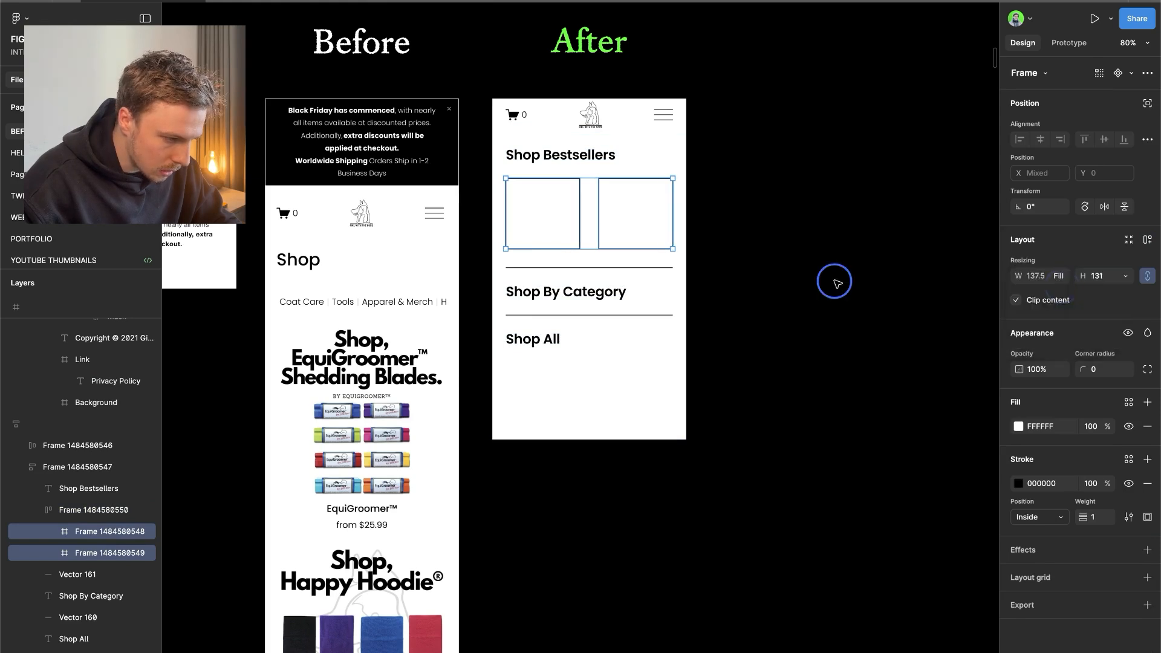
left_click(834, 285)
- Enlarge both bestseller frames to about 159 × 151 and set their row's gap to Auto
left_click(595, 218)
double_click(634, 233)
left_click(526, 236, "shift")
left_click_drag(602, 249, 601, 260)
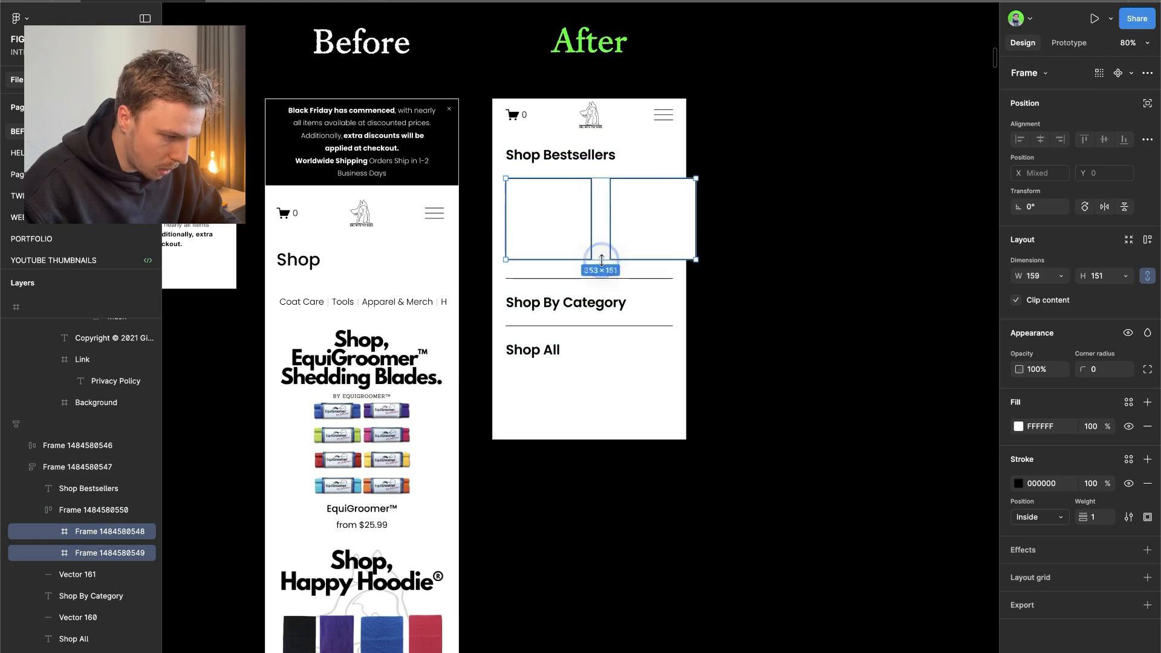
left_click(598, 218)
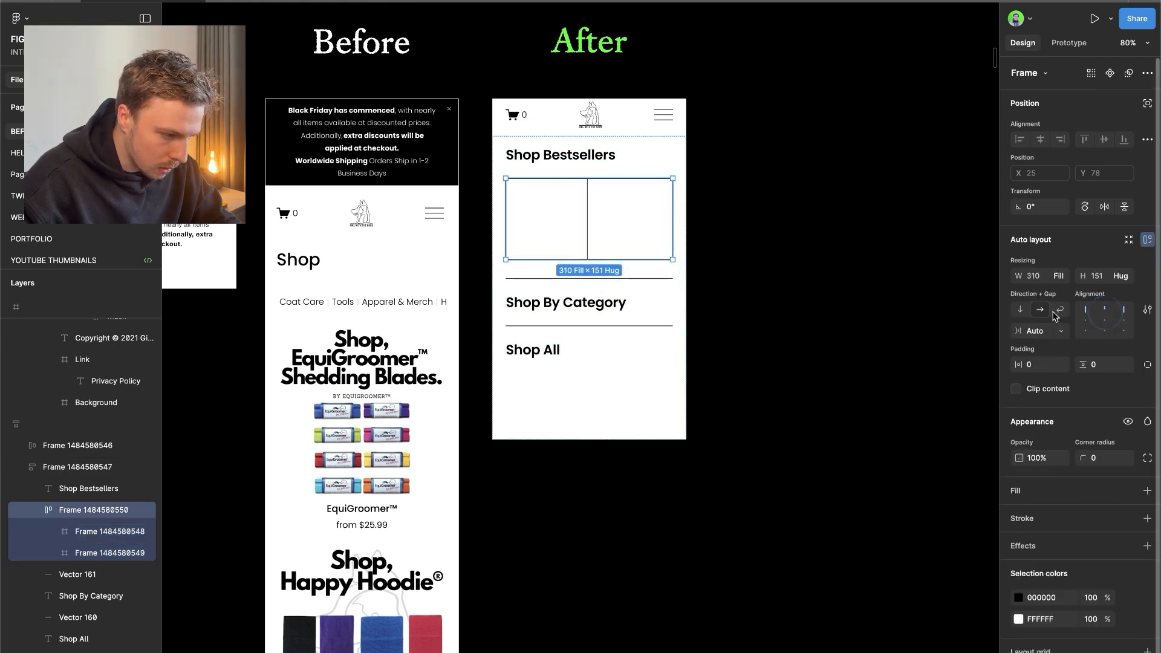
- Shrink both bestseller frames slightly together so a narrow gap separates them within the row
double_click(643, 233)
left_click(568, 254, "shift")
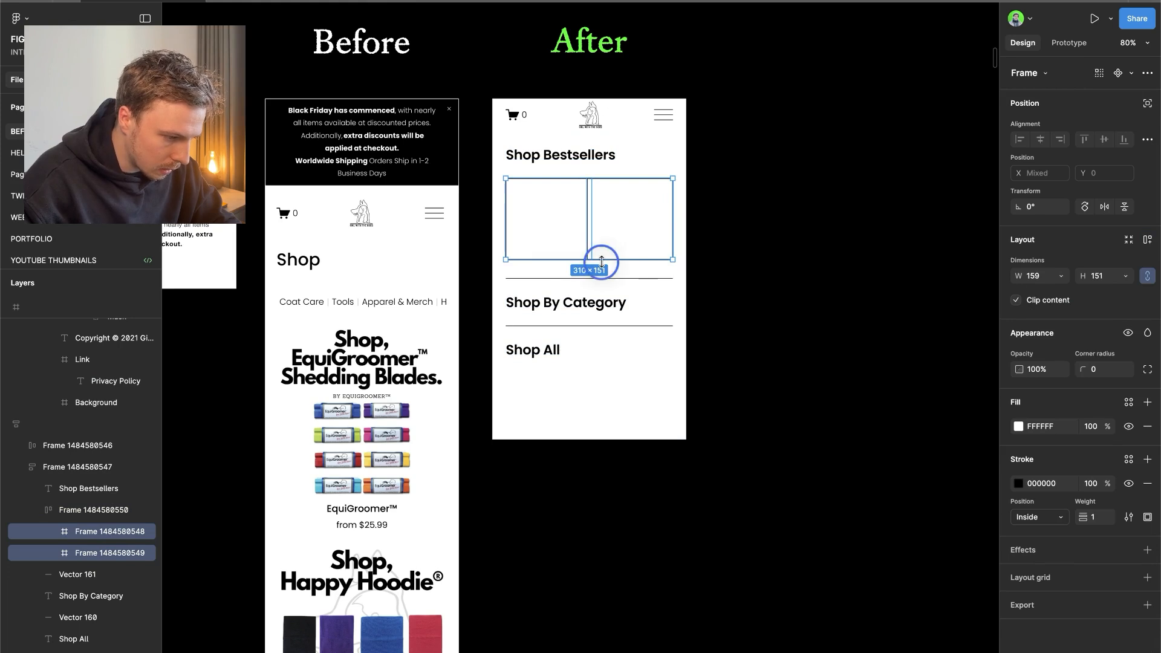
left_click_drag(600, 258, 600, 254)
left_click(731, 334)
scroll(735, 336, "down", 2)
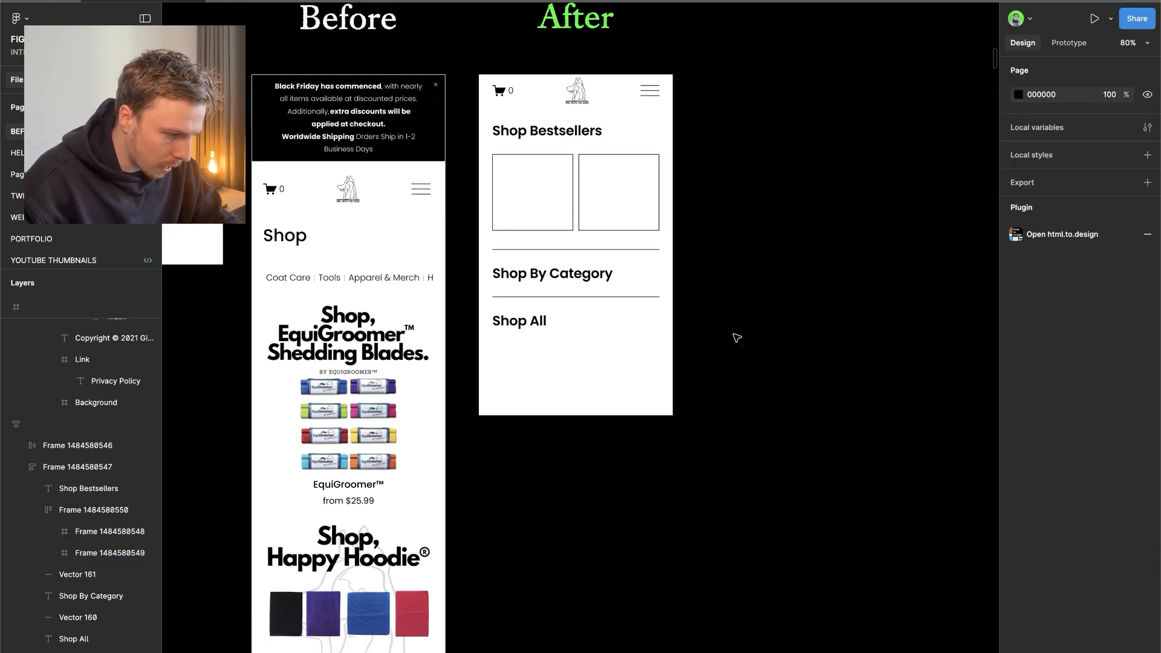
- Switch to the Girl With The Dogs shop page in Chrome and close the developer tools to restore the desktop layout
mouse_move(2, 307)
left_click(17, 214)
scroll(567, 237, "down", 2)
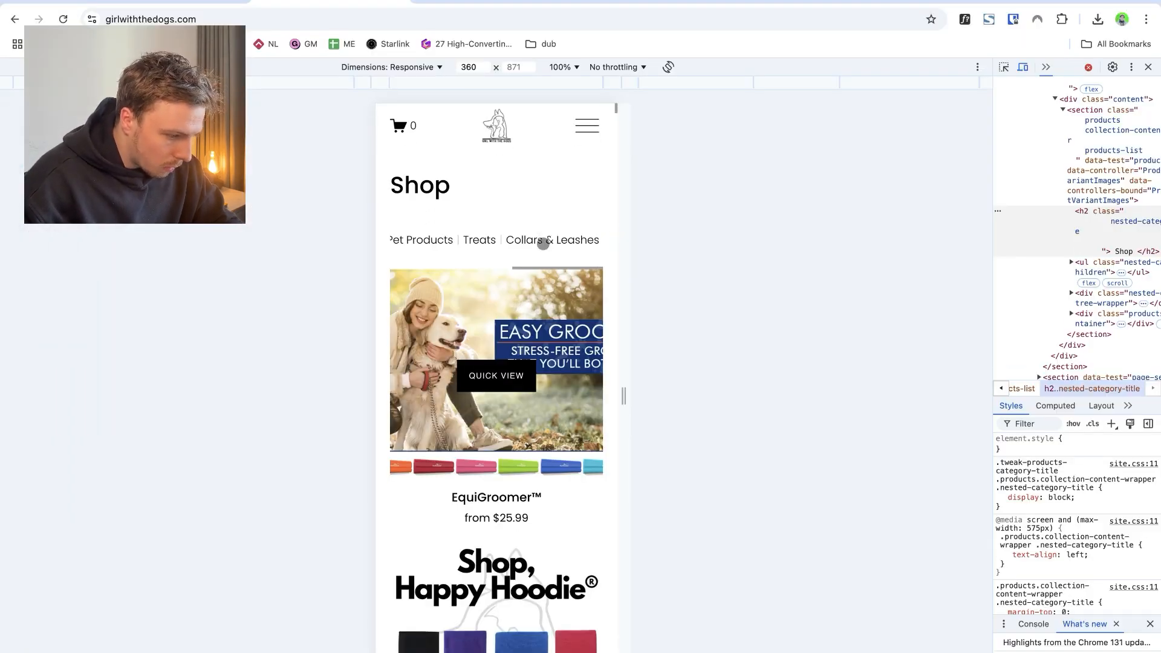
left_click(1148, 66)
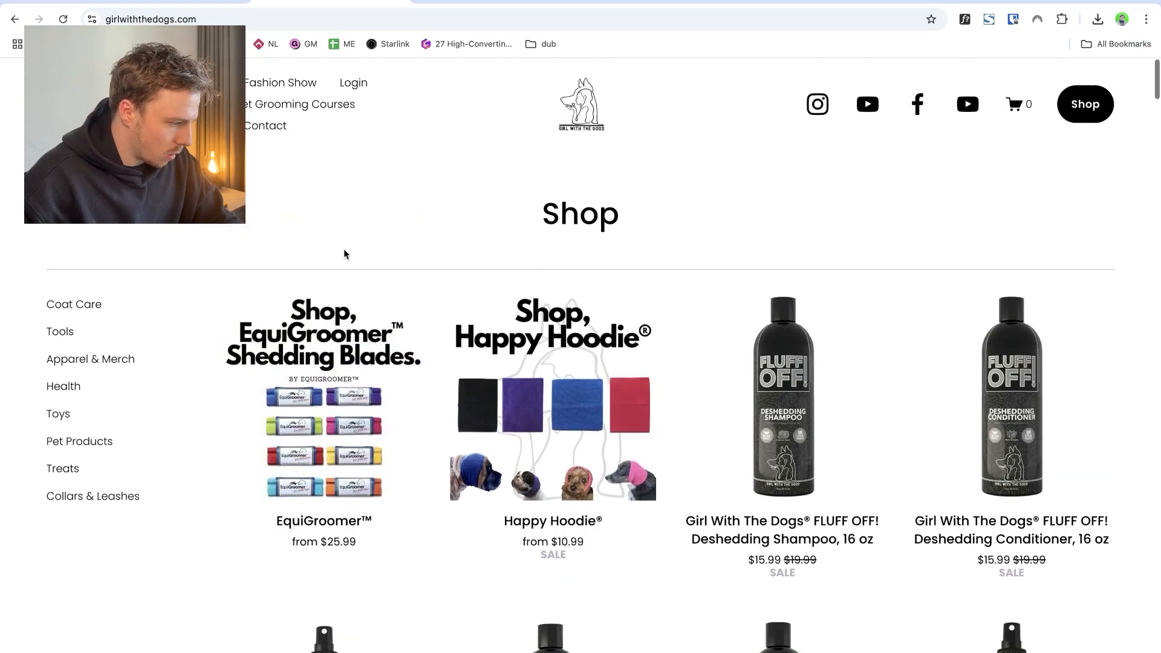
- Examine the shop page's category list and product grid for how the products are organised
scroll(586, 254, "down", 10)
scroll(586, 256, "up", 10)
scroll(586, 256, "down", 10)
mouse_move(331, 349)
scroll(331, 348, "down", 5)
scroll(389, 285, "up", 15)
scroll(389, 285, "down", 3)
scroll(764, 434, "down", 3)
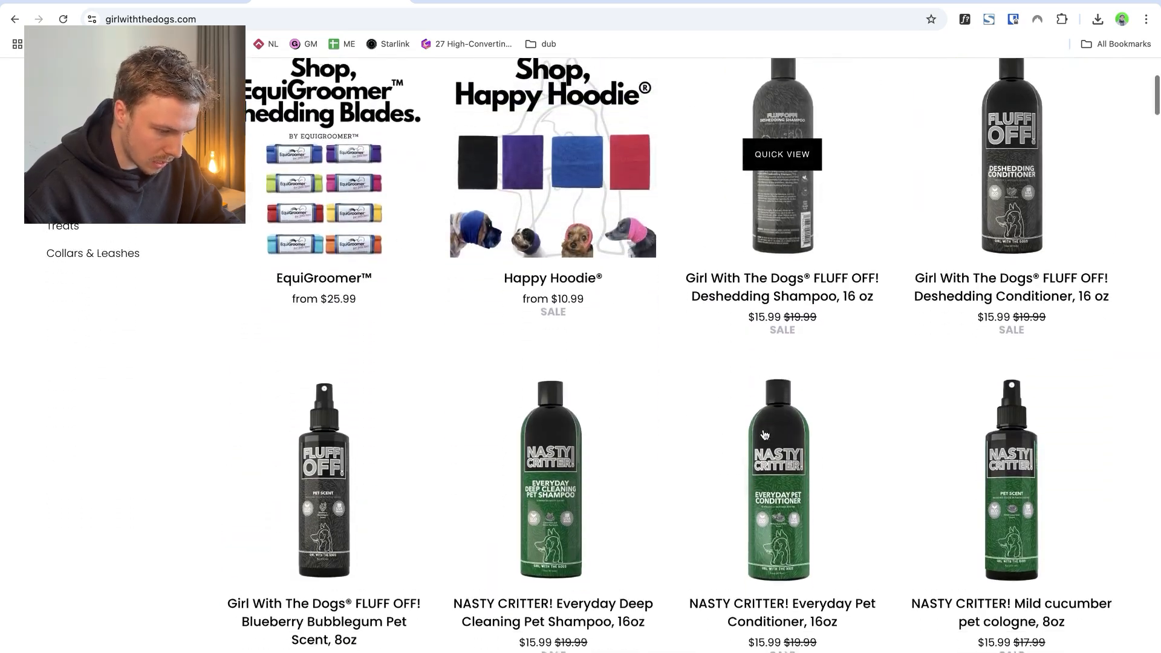
scroll(640, 407, "up", 5)
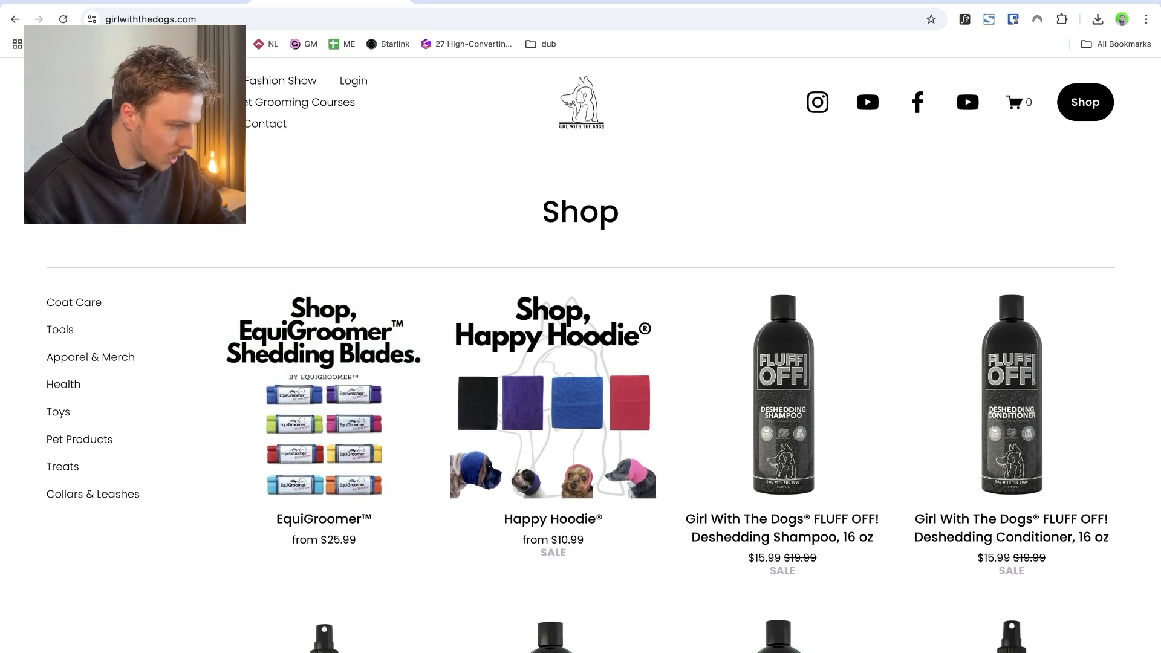
scroll(166, 348, "down", 2)
scroll(165, 349, "up", 1)
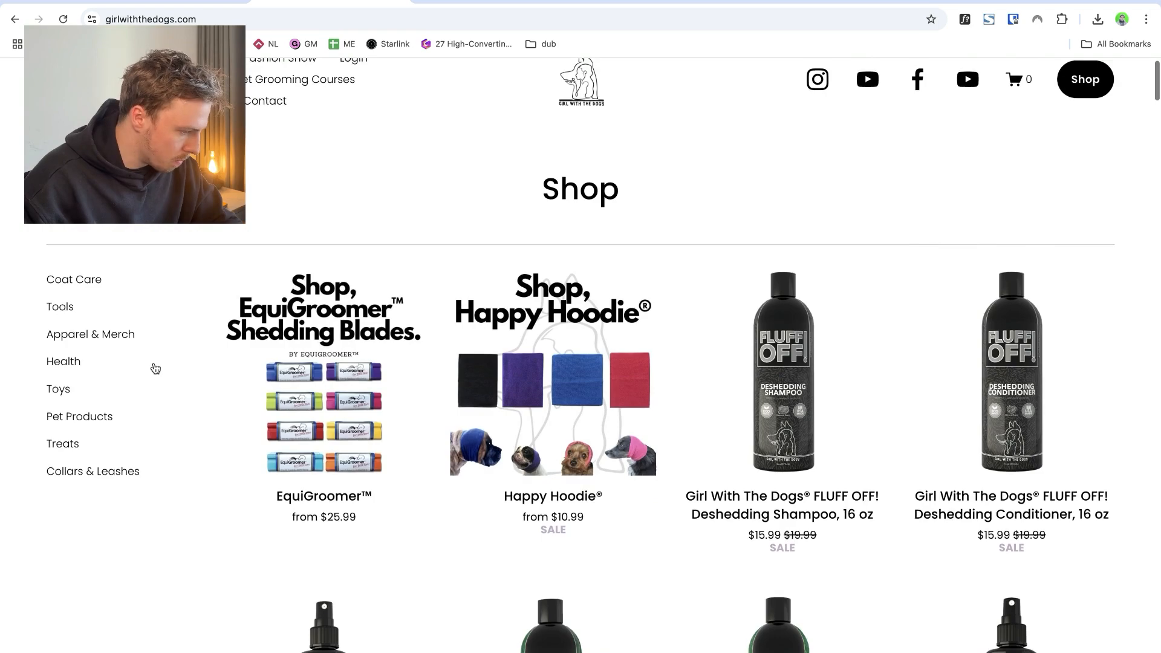
scroll(139, 399, "up", 1)
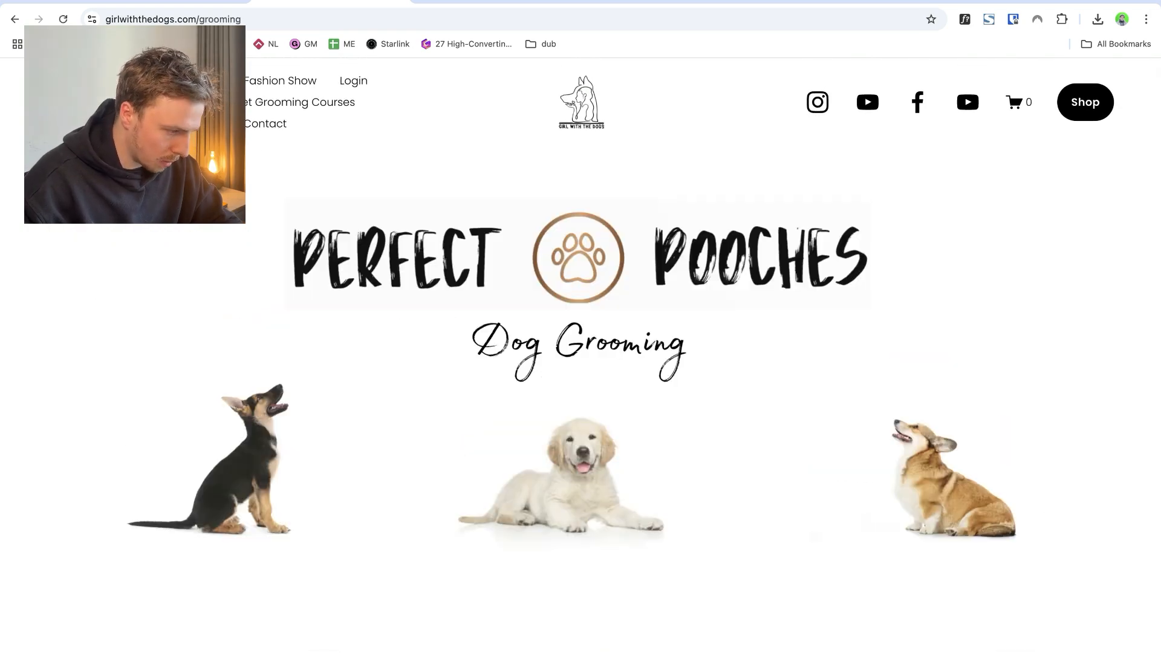
- Look through the site's Grooming page down to its footer and return to the shop page
scroll(547, 179, "down", 20)
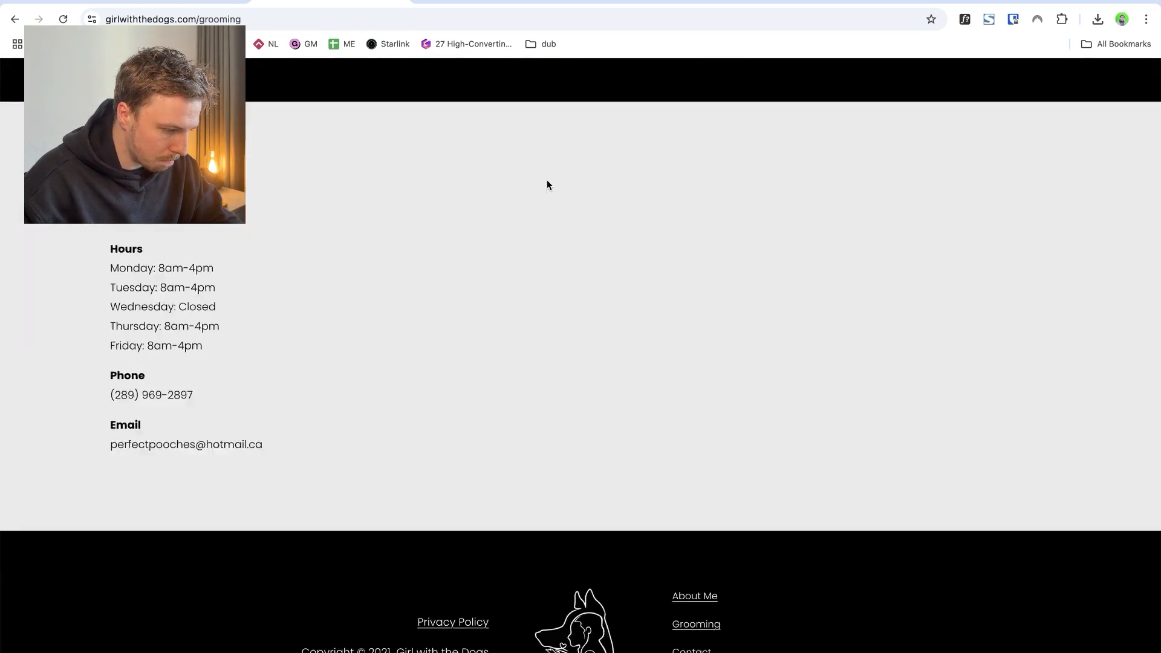
scroll(546, 179, "up", 12)
left_click(14, 19)
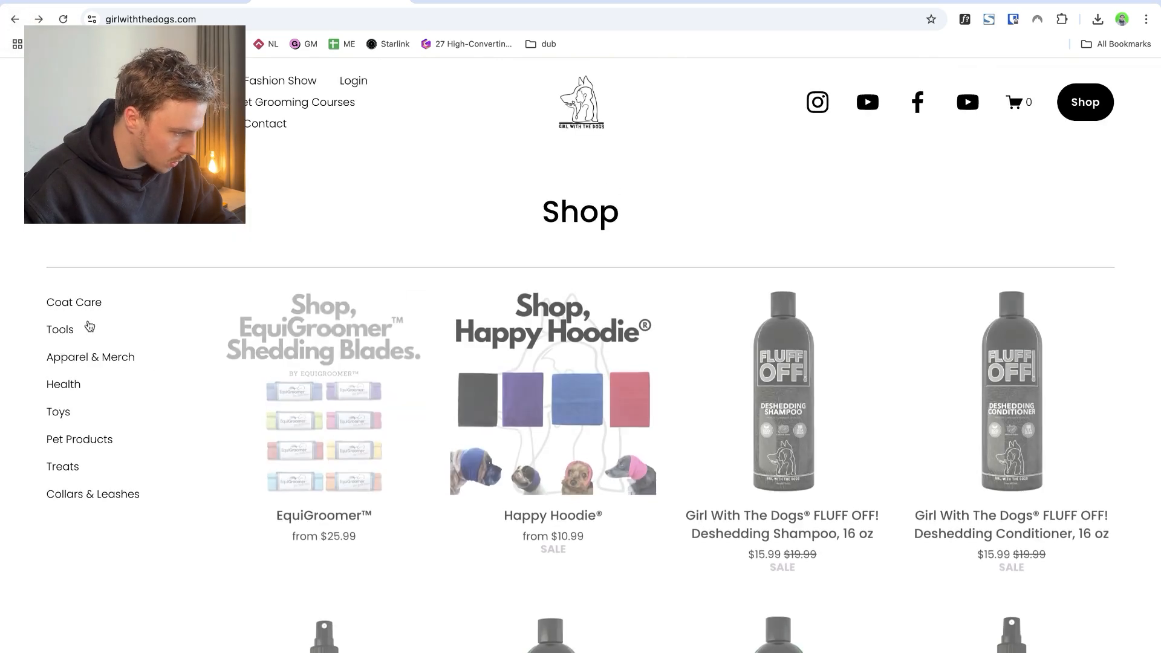
- Examine the names, images and prices of the products in the first rows of the shop grid
scroll(442, 263, "down", 2)
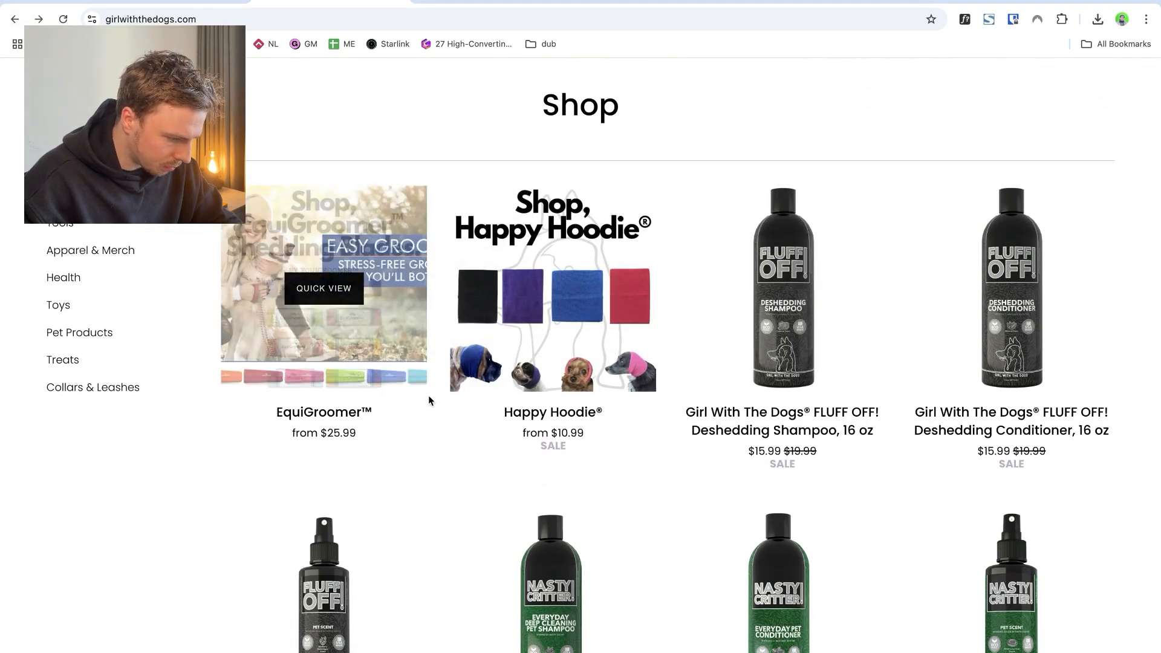
scroll(429, 394, "down", 2)
scroll(866, 409, "down", 1)
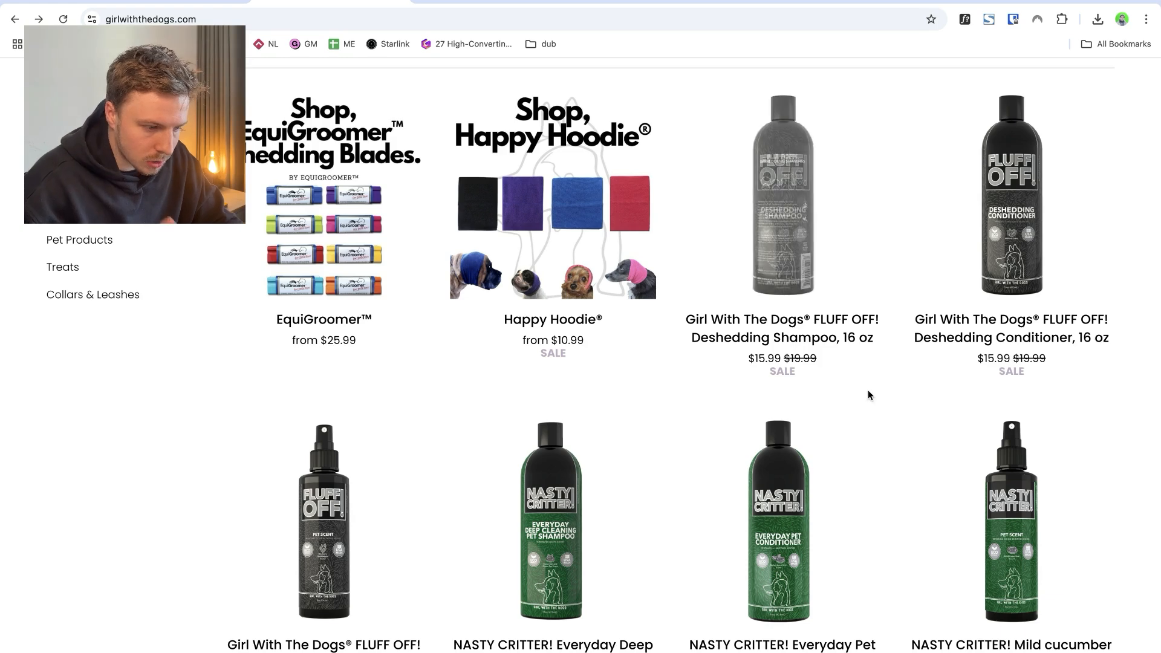
scroll(868, 391, "down", 2)
scroll(869, 400, "up", 2)
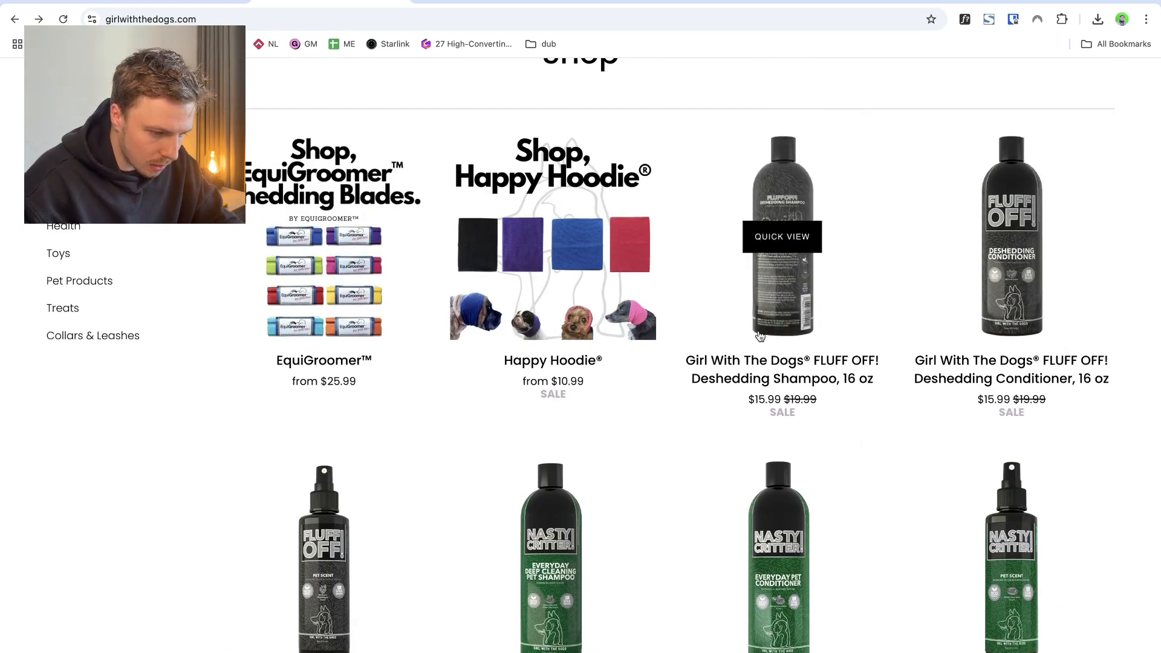
scroll(769, 358, "down", 4)
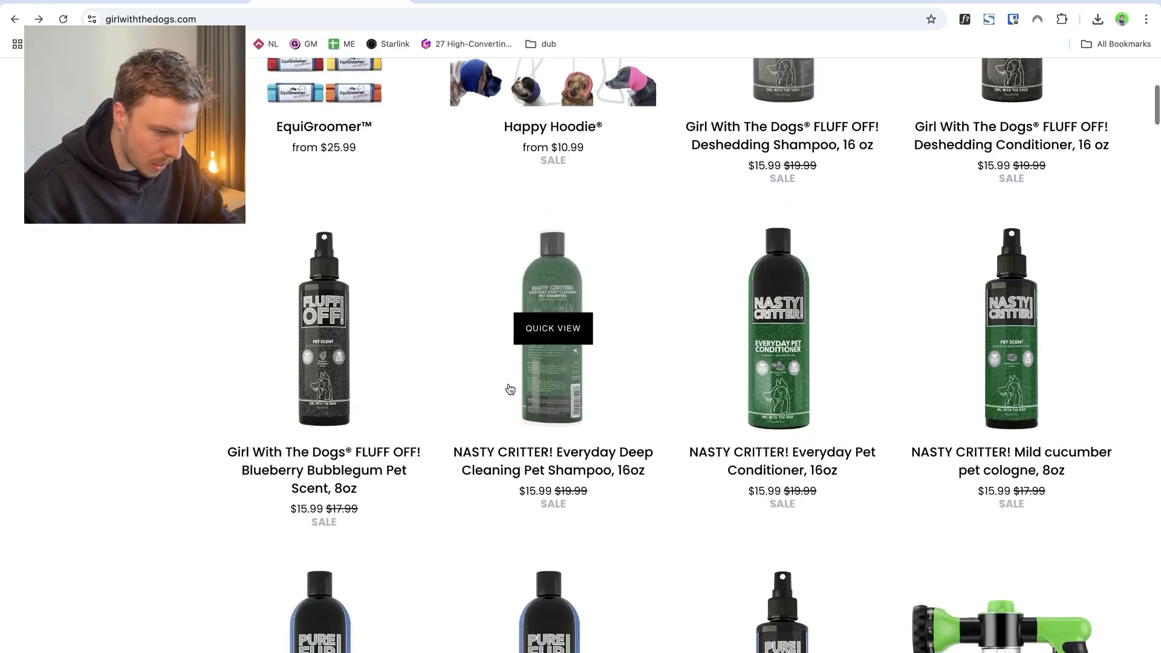
scroll(510, 389, "up", 2)
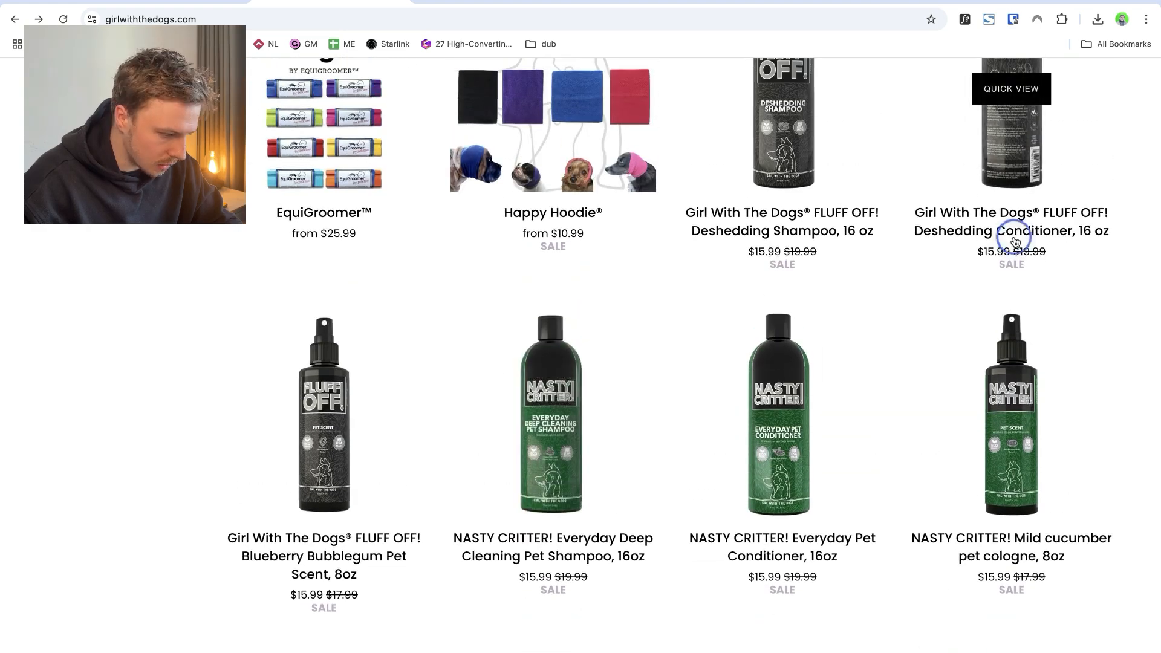
scroll(534, 412, "down", 2)
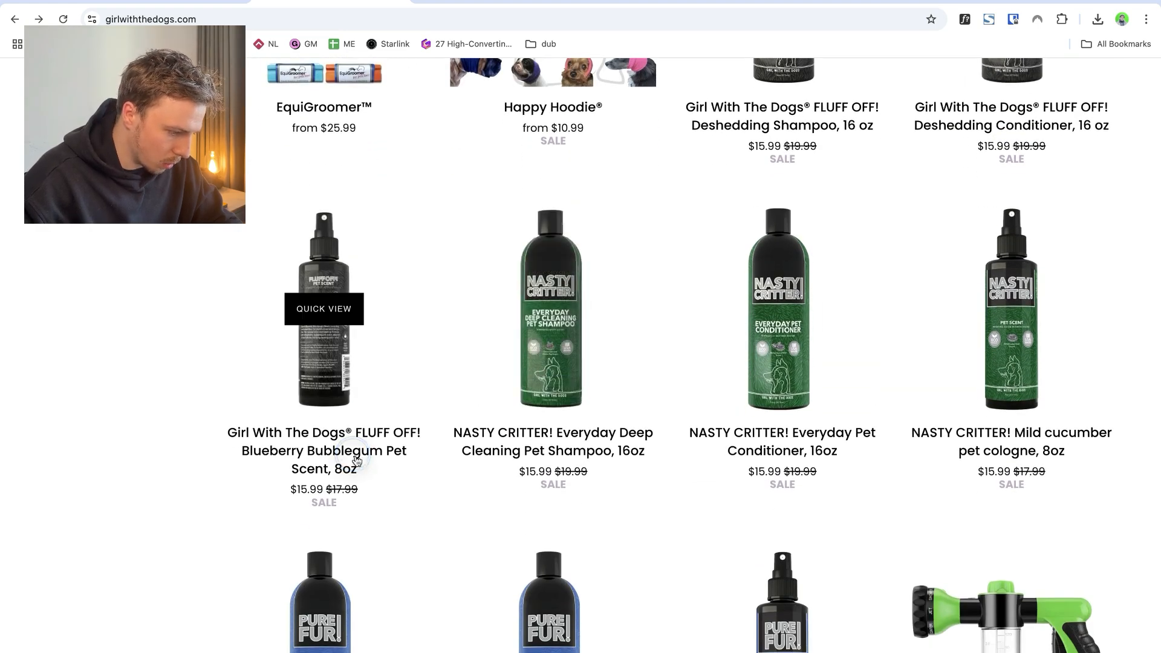
scroll(447, 471, "down", 1)
scroll(441, 478, "down", 1)
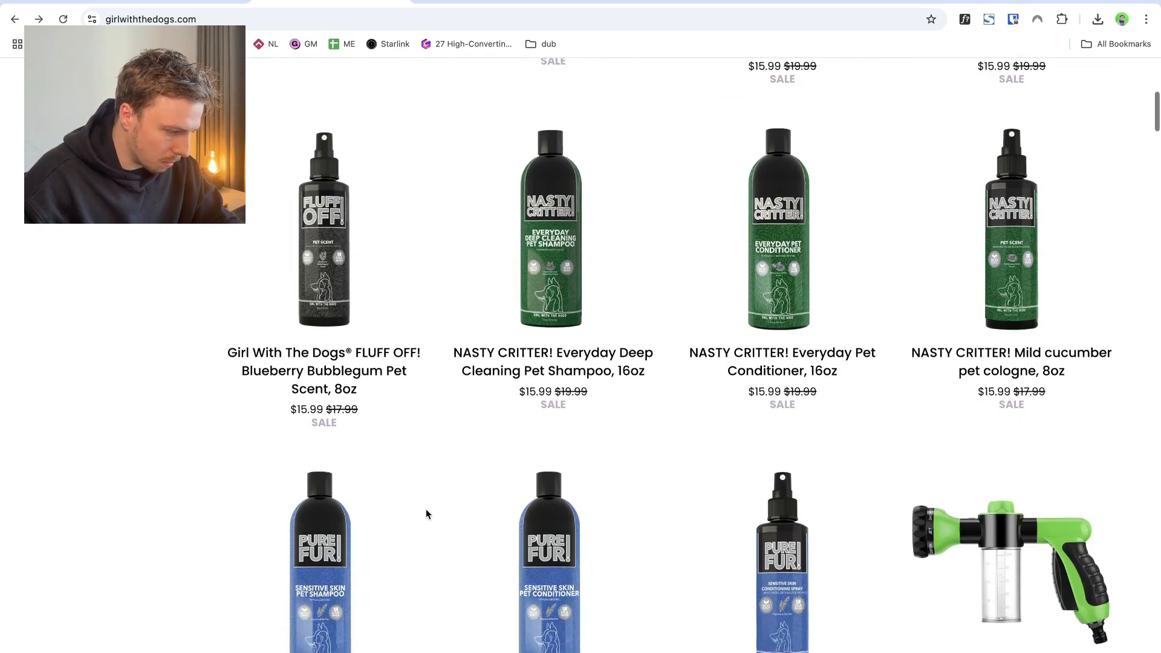
- Skim the long product list further down the shop page and return to its beginning
scroll(1031, 233, "up", 8)
scroll(595, 472, "down", 13)
scroll(600, 480, "down", 3)
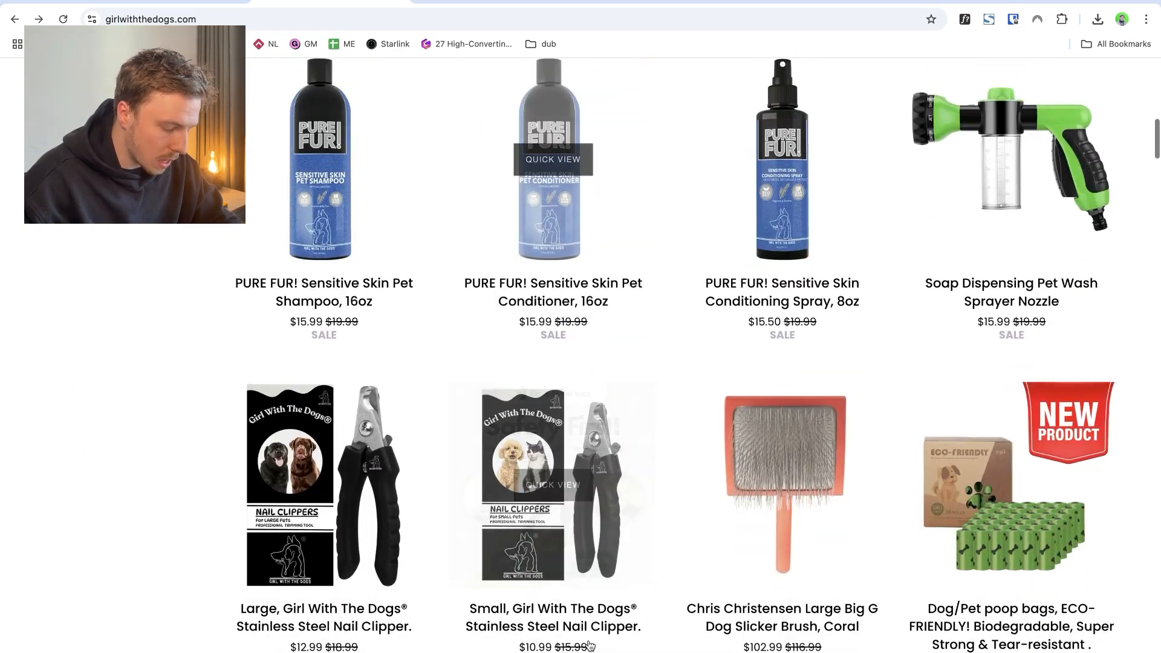
scroll(604, 623, "down", 8)
scroll(605, 624, "down", 20)
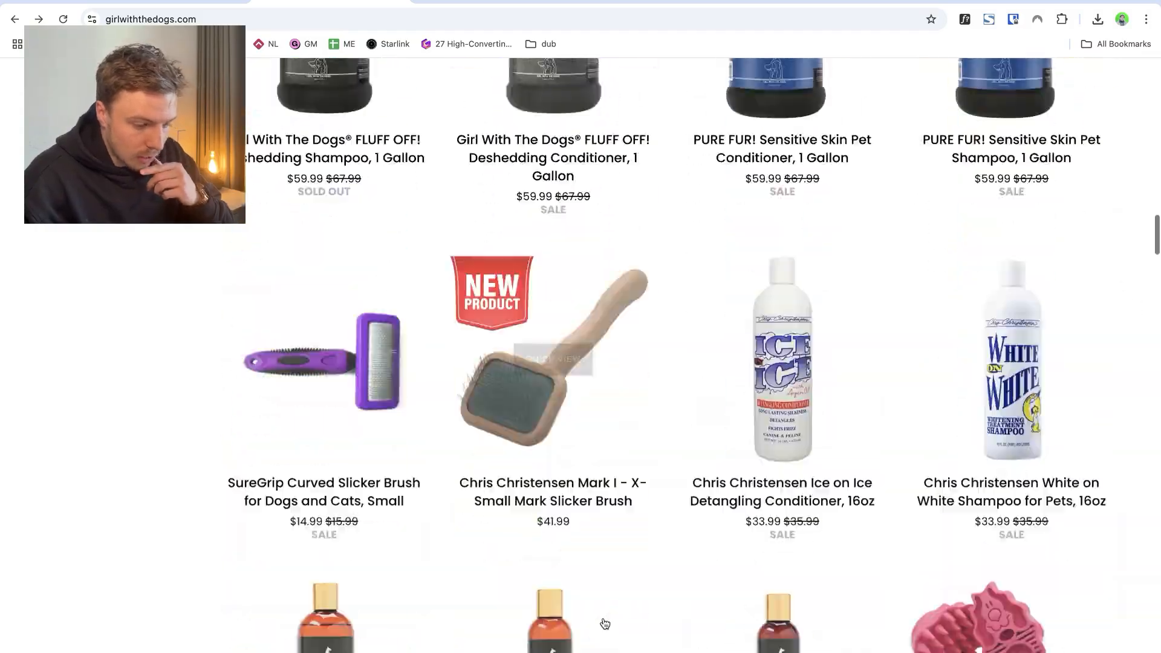
scroll(605, 620, "down", 20)
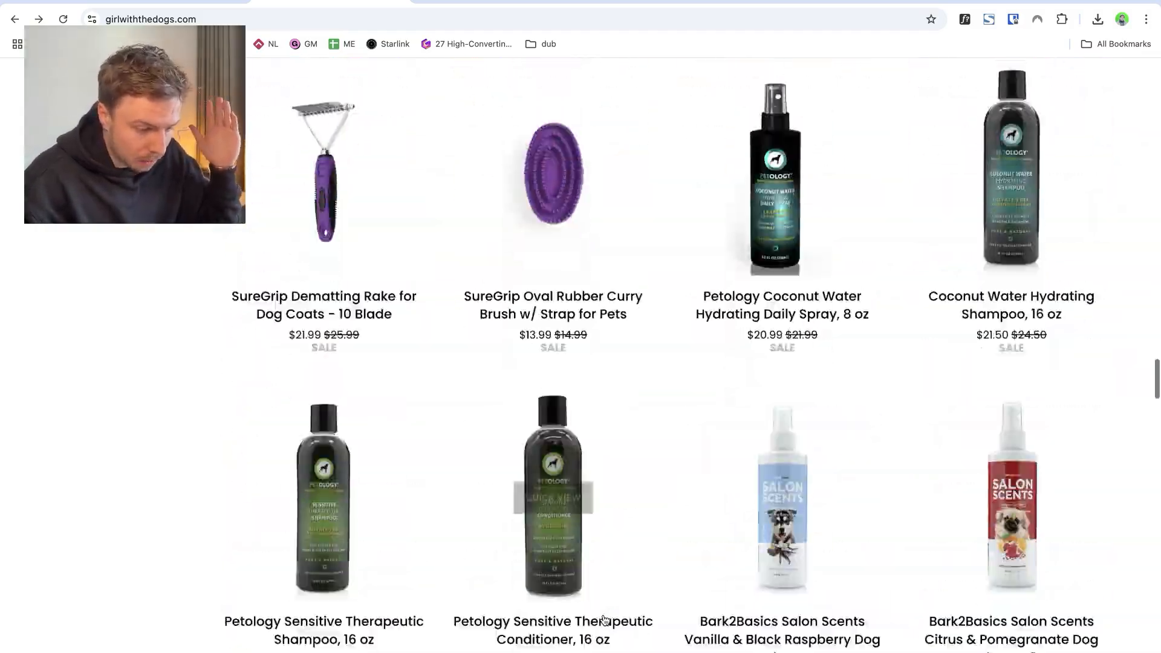
scroll(604, 619, "up", 20)
scroll(605, 620, "up", 15)
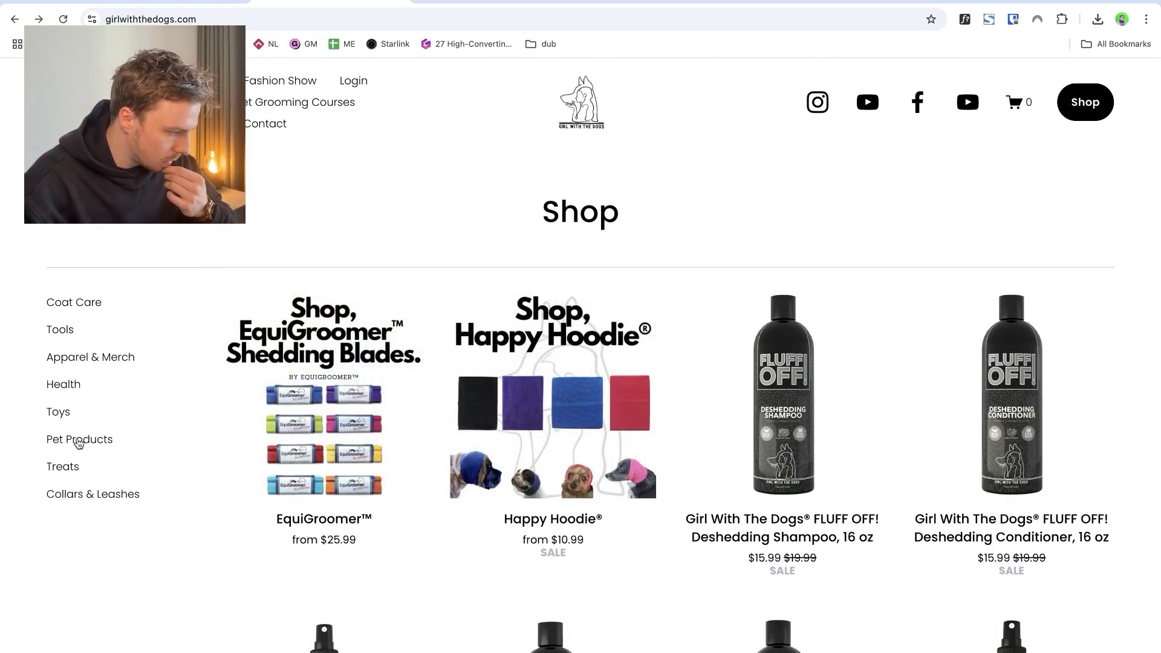
- Browse the Pet Products, Treats and Tools categories, including Hose Nozzle, and return to the main shop page
left_click(77, 441)
scroll(180, 375, "down", 7)
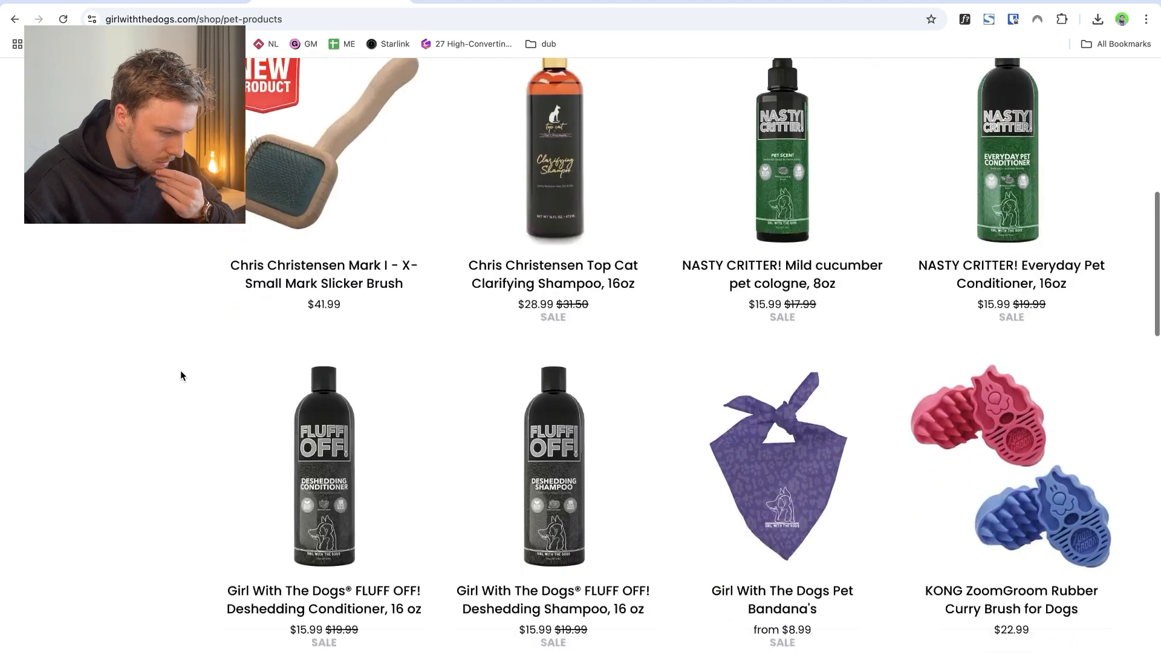
scroll(177, 375, "up", 7)
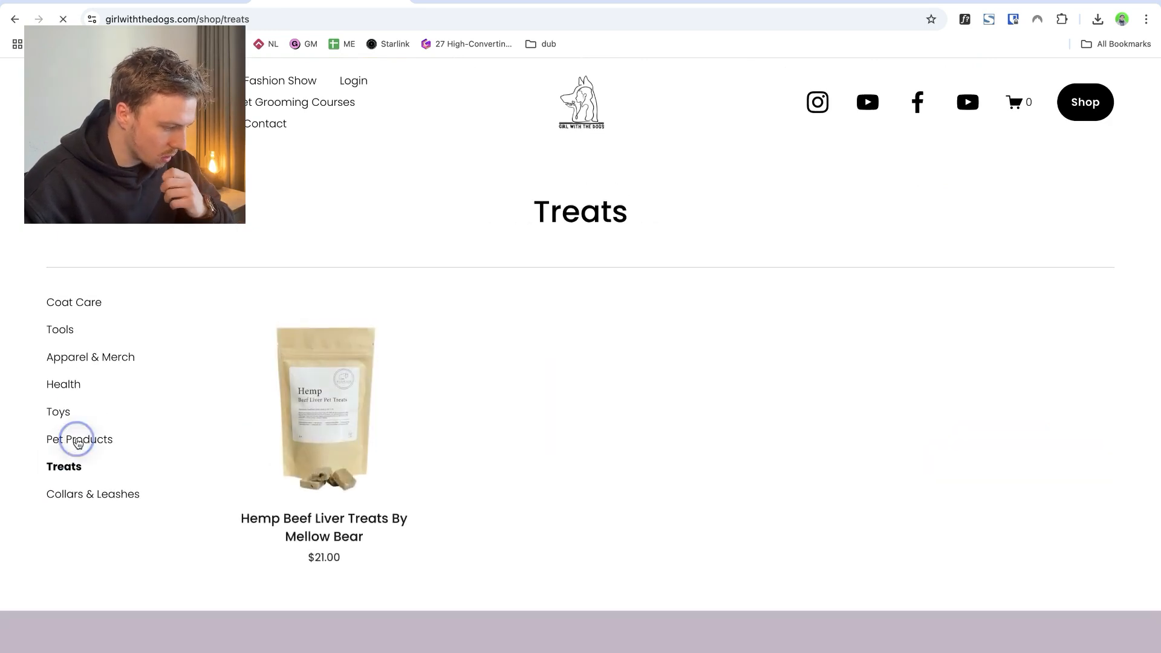
left_click(68, 356)
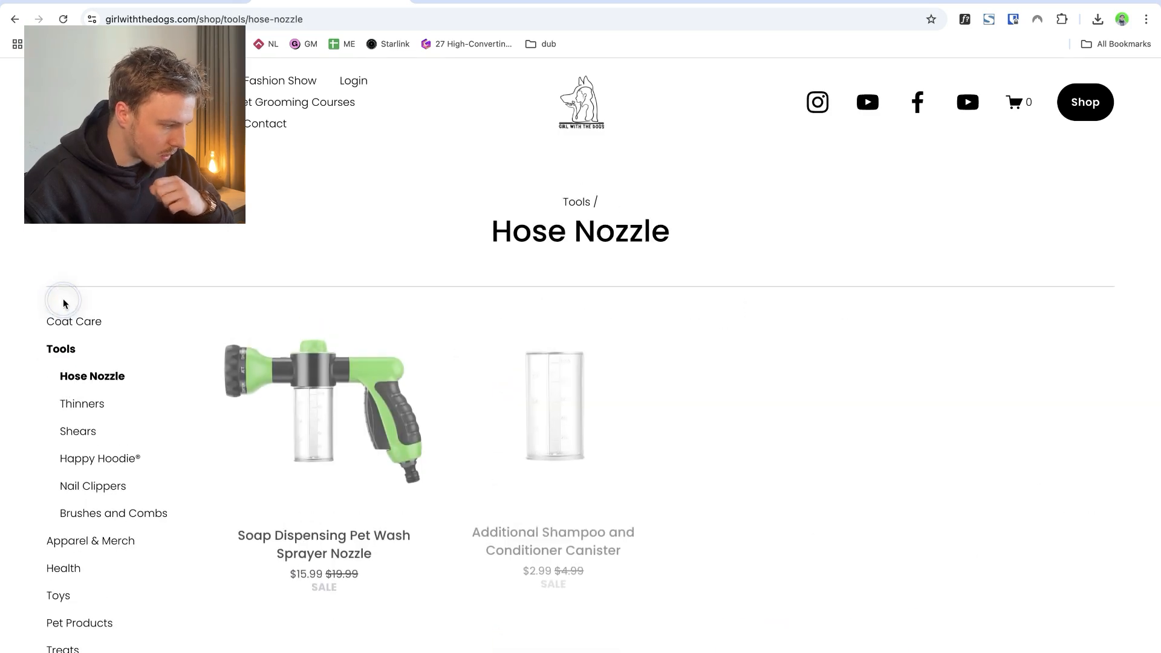
left_click(581, 102)
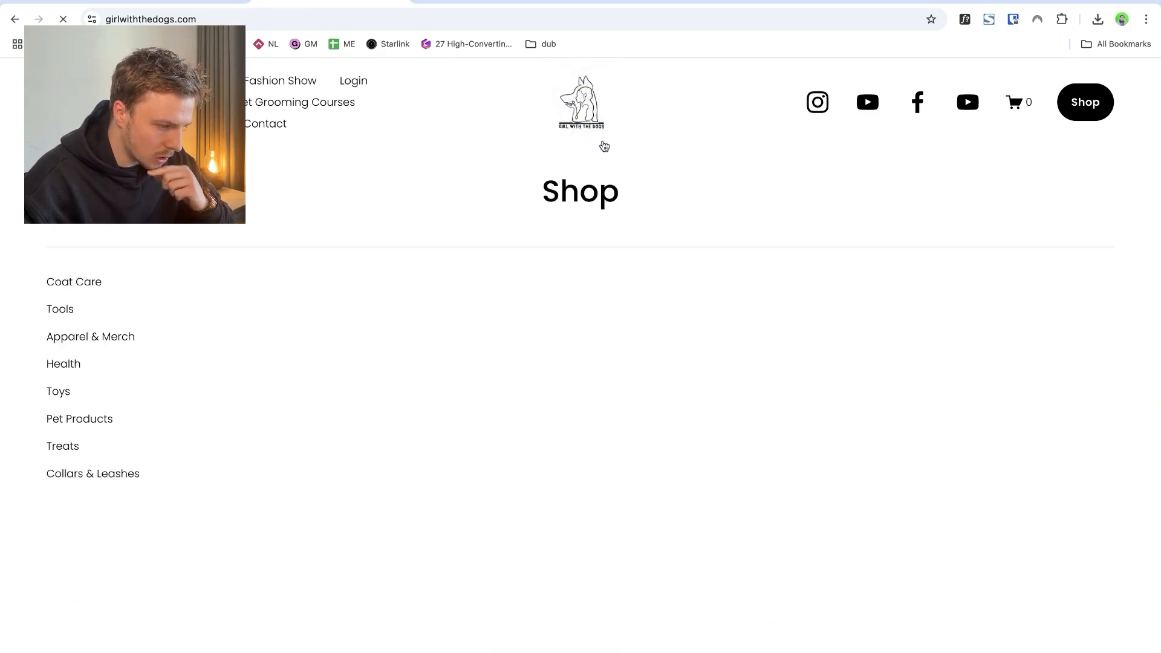
- Check the first product rows on the main shop page once more and switch back to the Figma design
scroll(615, 180, "down", 1)
scroll(615, 185, "down", 5)
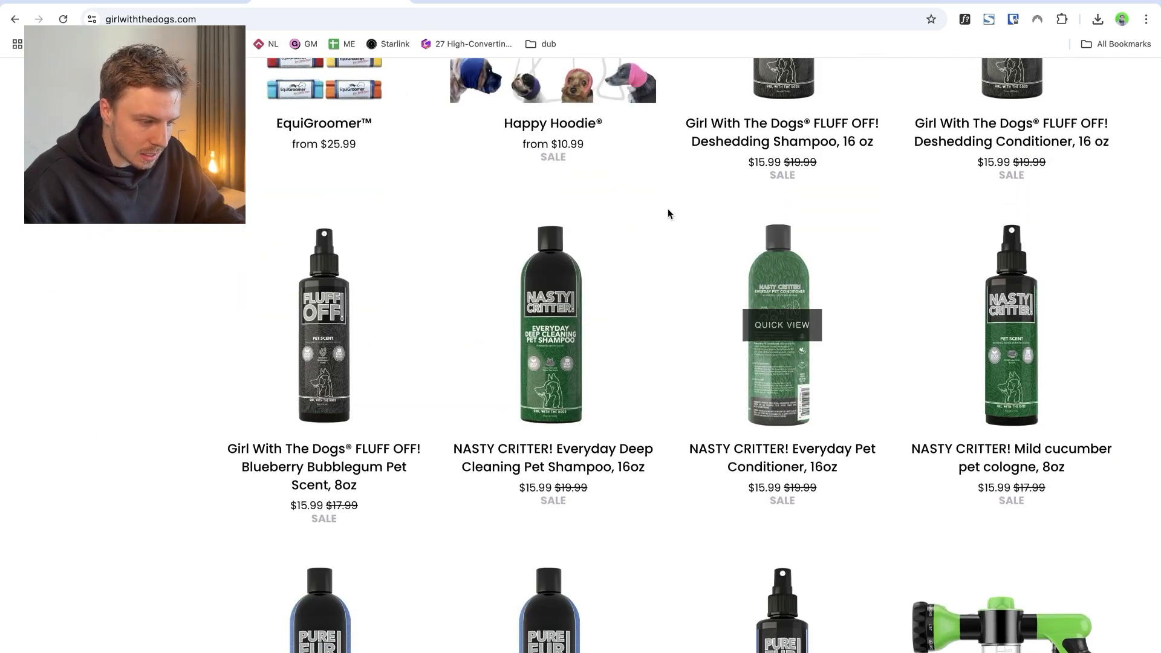
scroll(668, 214, "up", 3)
left_click(28, 292)
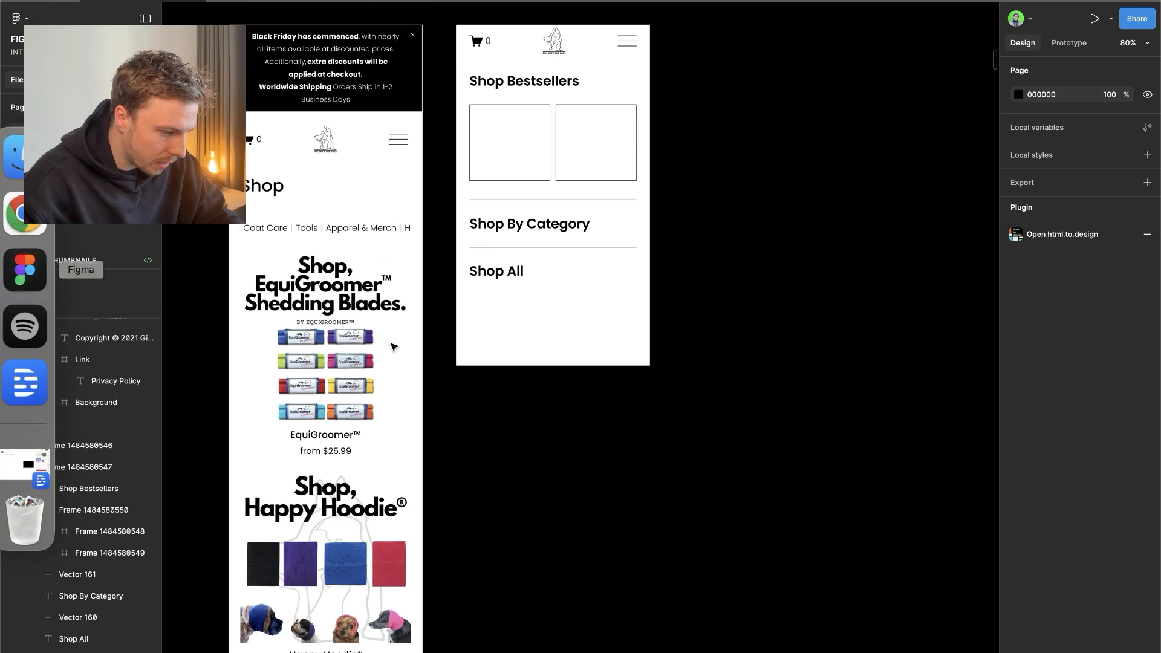
- Duplicate the Shop By Category heading together with the divider line below it
left_click(490, 225)
left_click(511, 225)
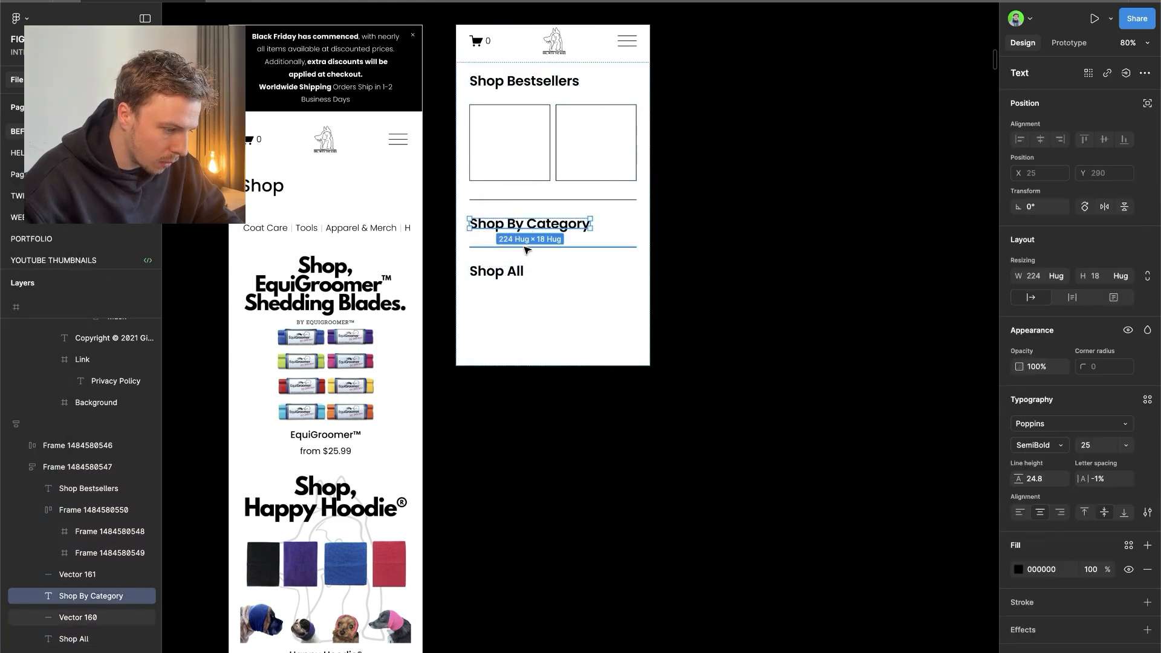
left_click(520, 246, "shift")
key("super+d")
left_click(744, 306)
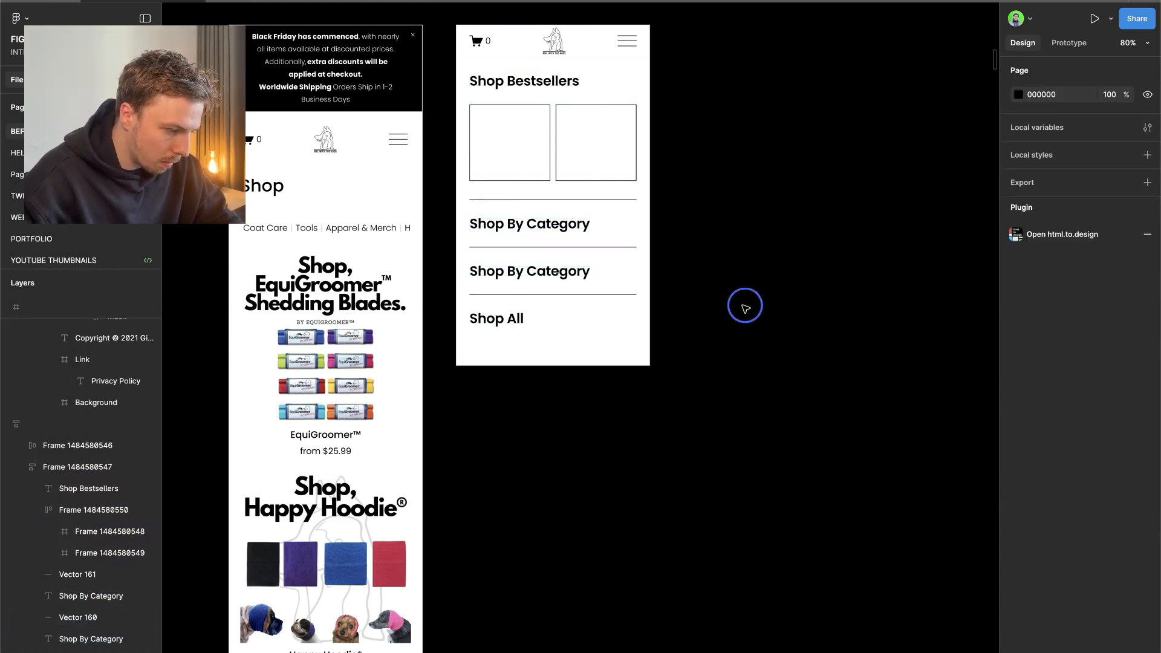
- Put the duplicated heading directly under its divider and change its text to Shop Bundles
double_click(513, 271)
key("Down")
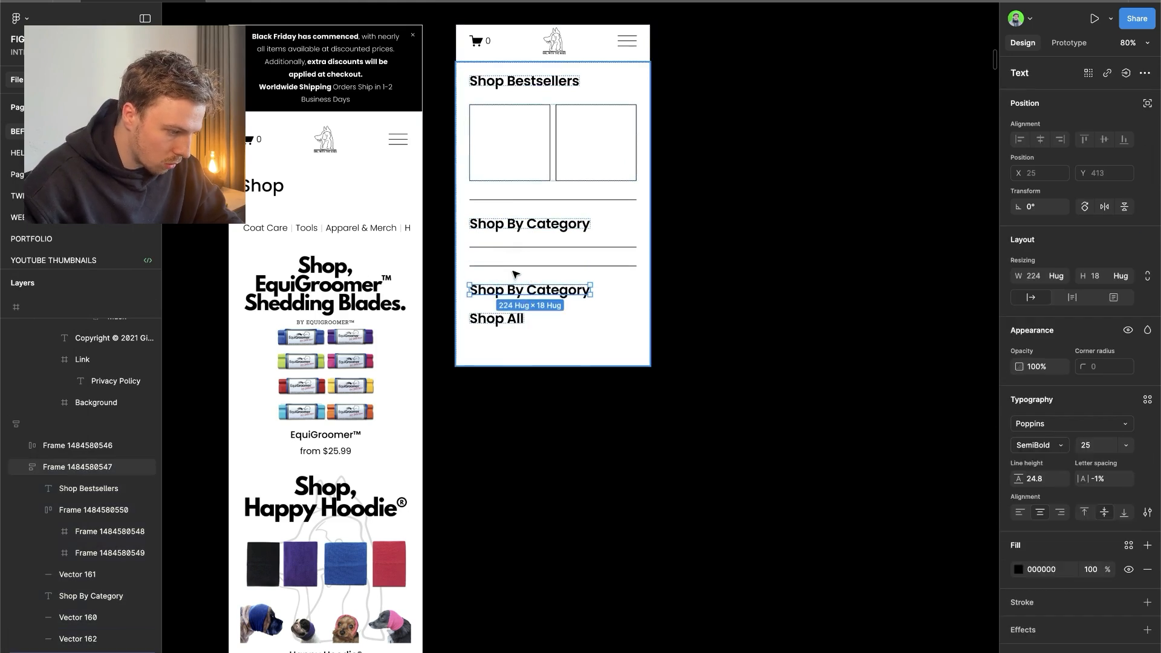
key("Up")
double_click(513, 271)
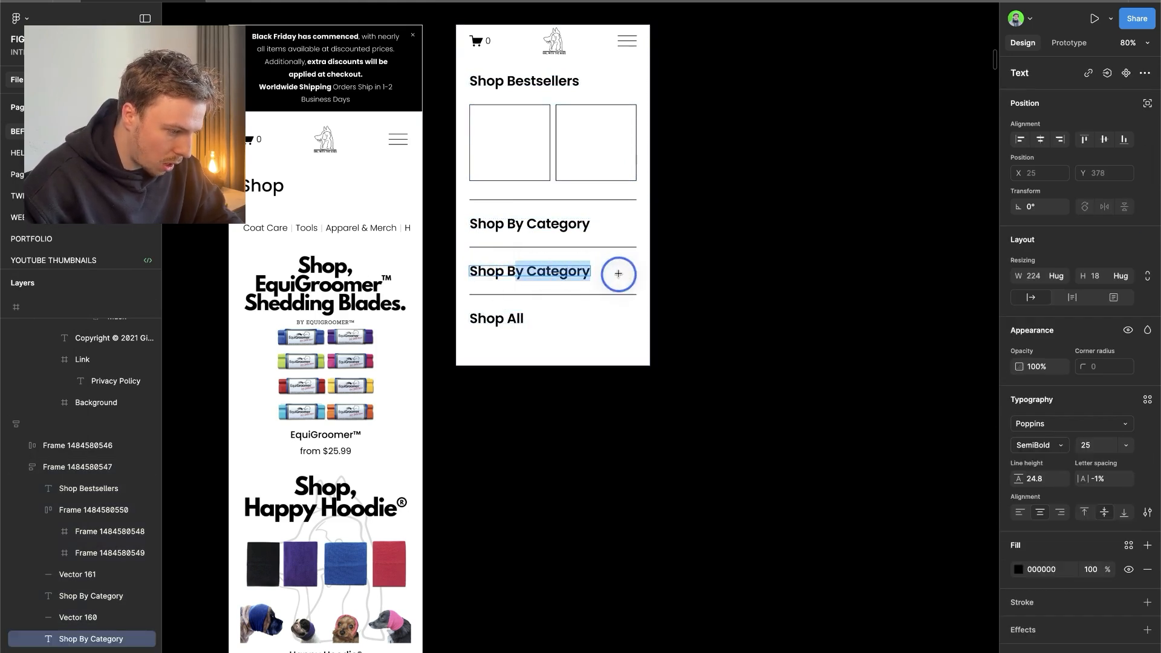
left_click(738, 345)
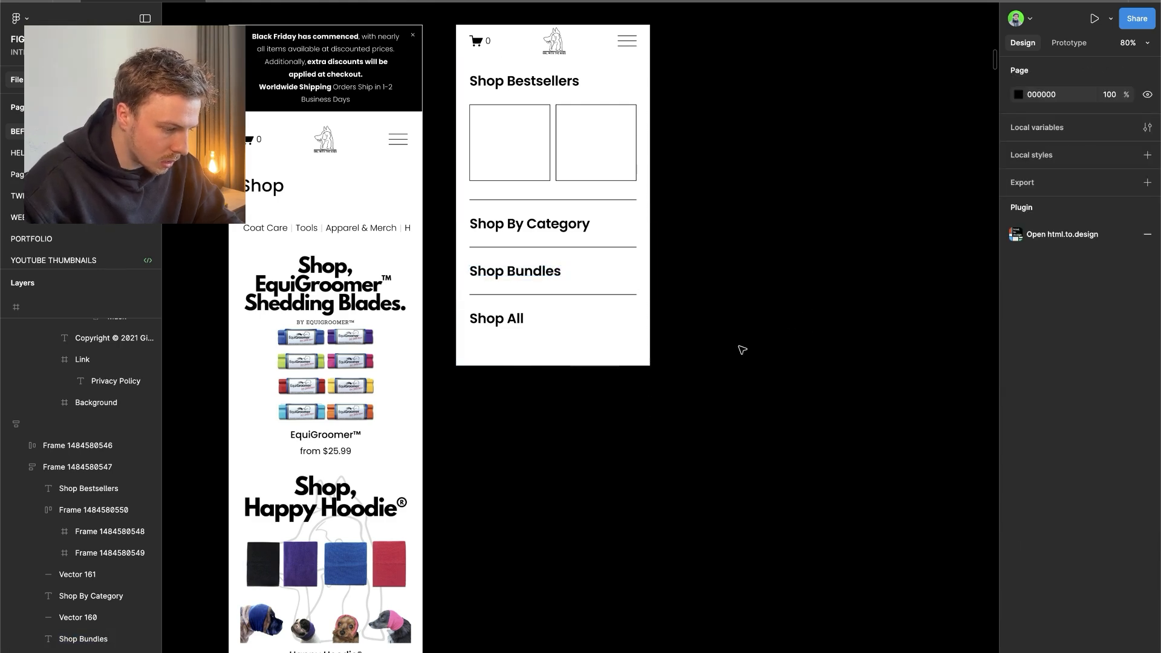
- Add a SAVE UP TO 15% line below the Shop Bundles heading in Poppins Regular, size 16, with 4% letter spacing
scroll(612, 428, "up", 2)
left_click(500, 312)
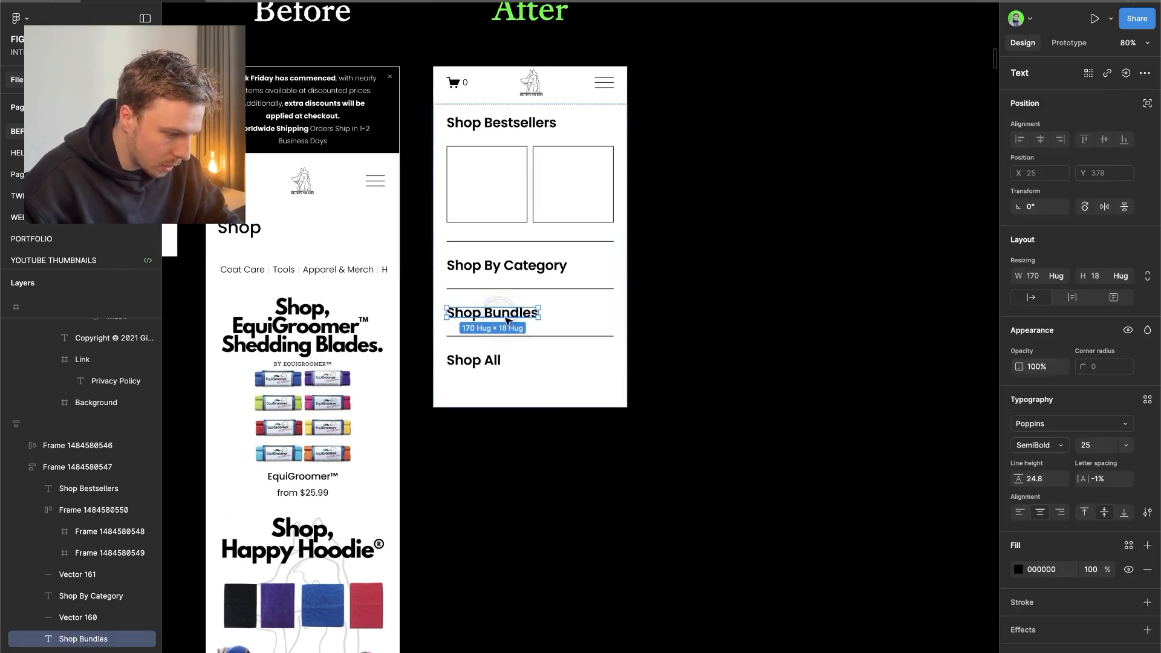
key("ctrl+d")
key("Return")
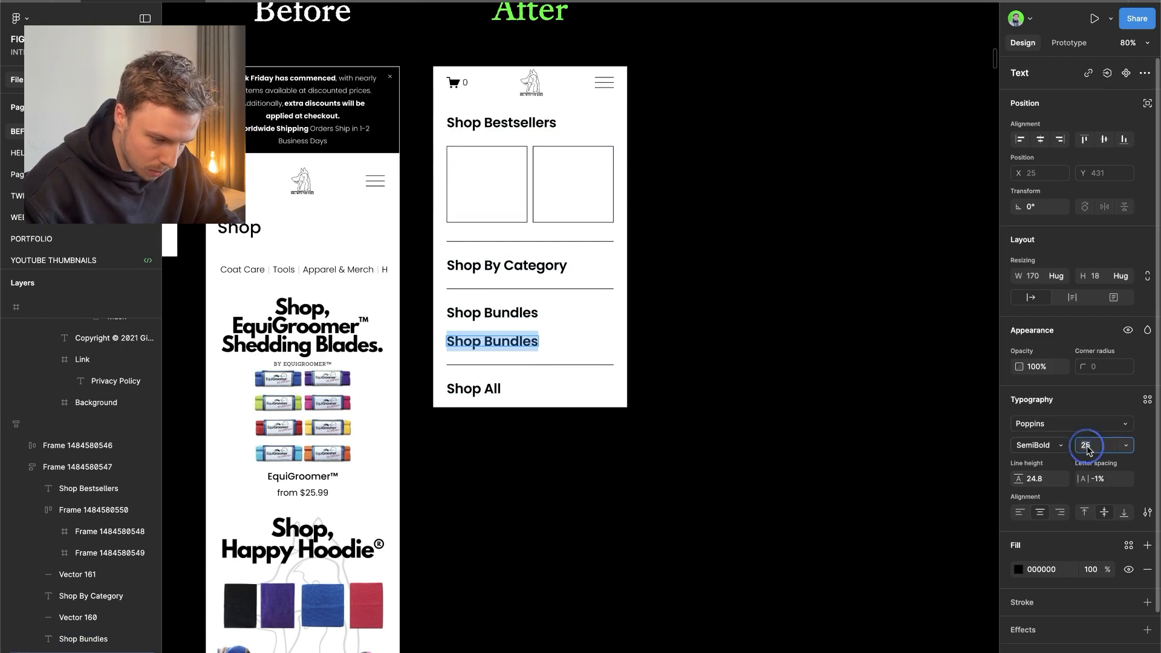
type("16")
key("Return")
scroll(500, 363, "up", 2)
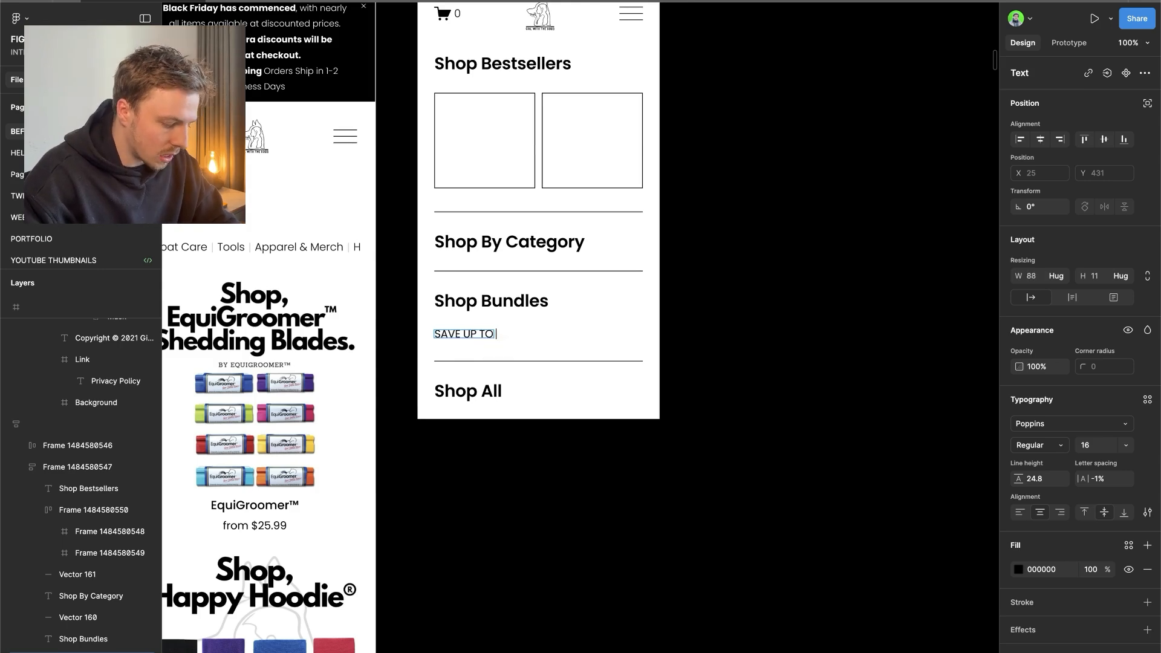
type("%")
key("Escape")
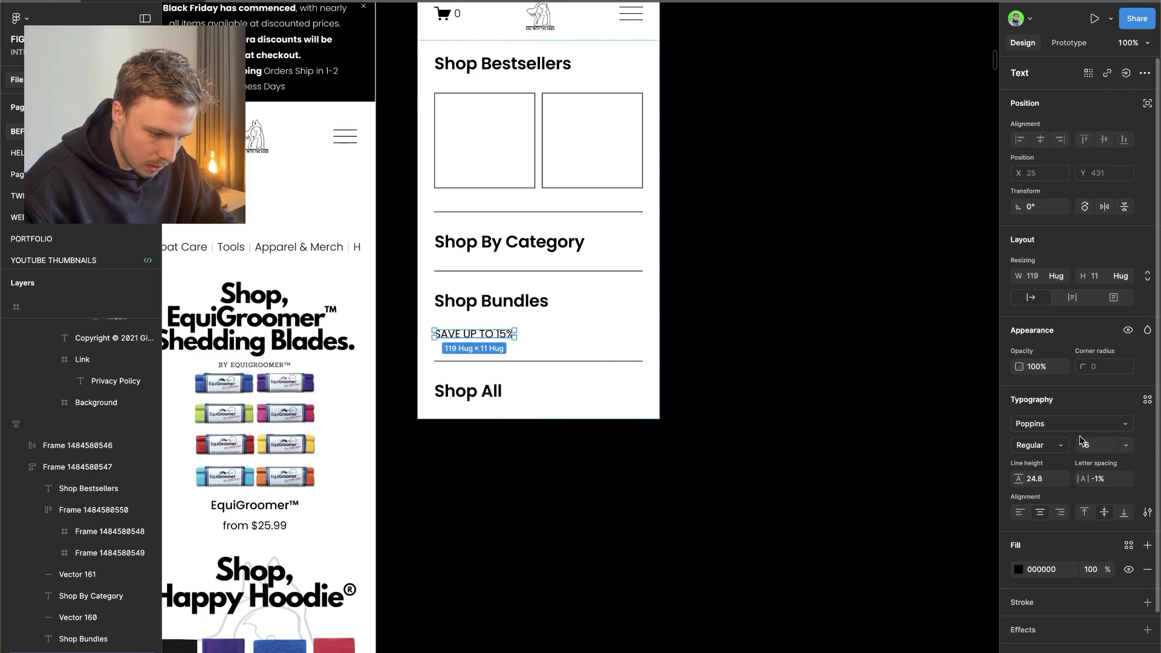
- Group the Shop Bundles heading and discount line in a vertical auto layout with fill width and a gap of 15
left_click(503, 305, "shift")
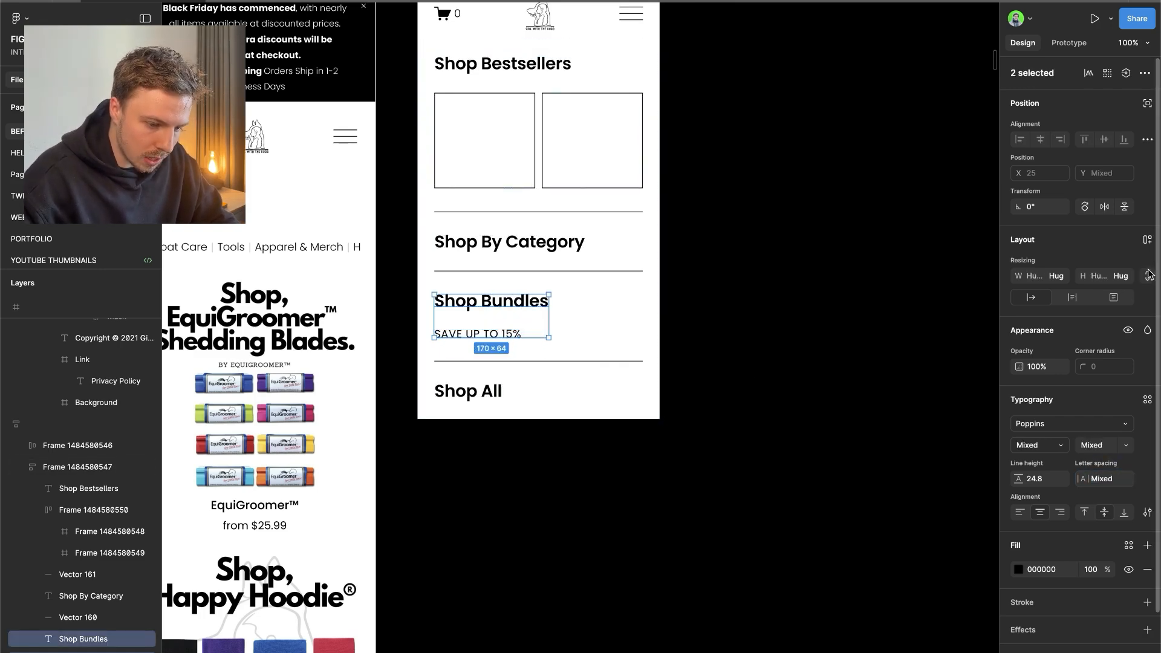
left_click(1147, 240)
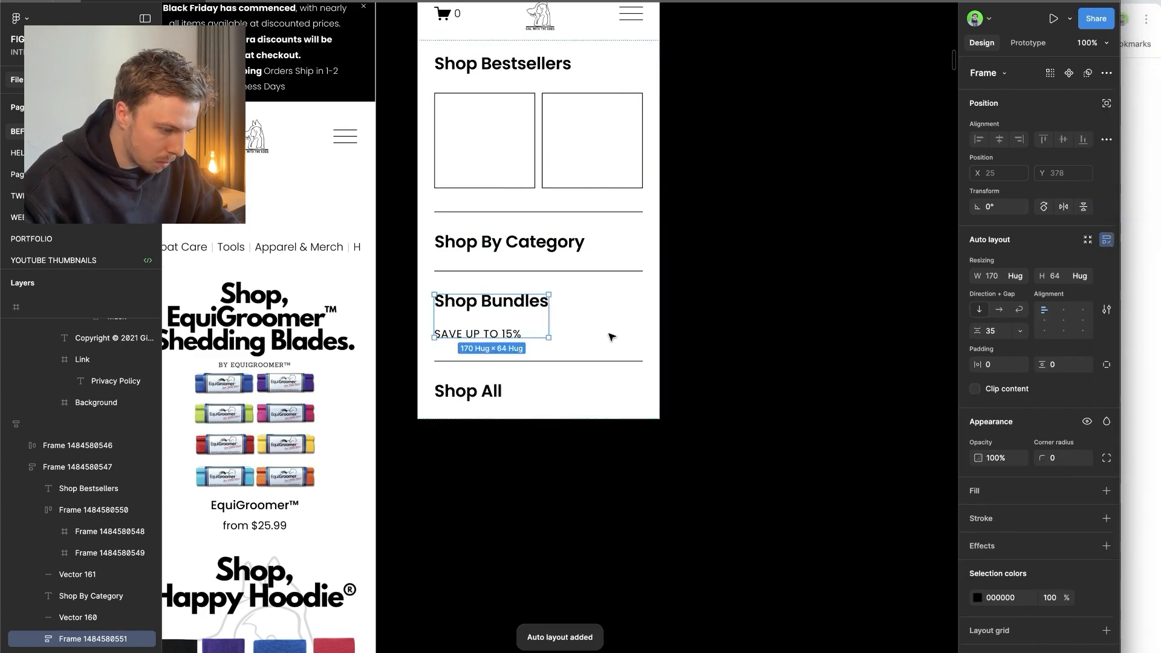
scroll(734, 302, "up", 1)
scroll(734, 302, "right", 1)
left_click(999, 309)
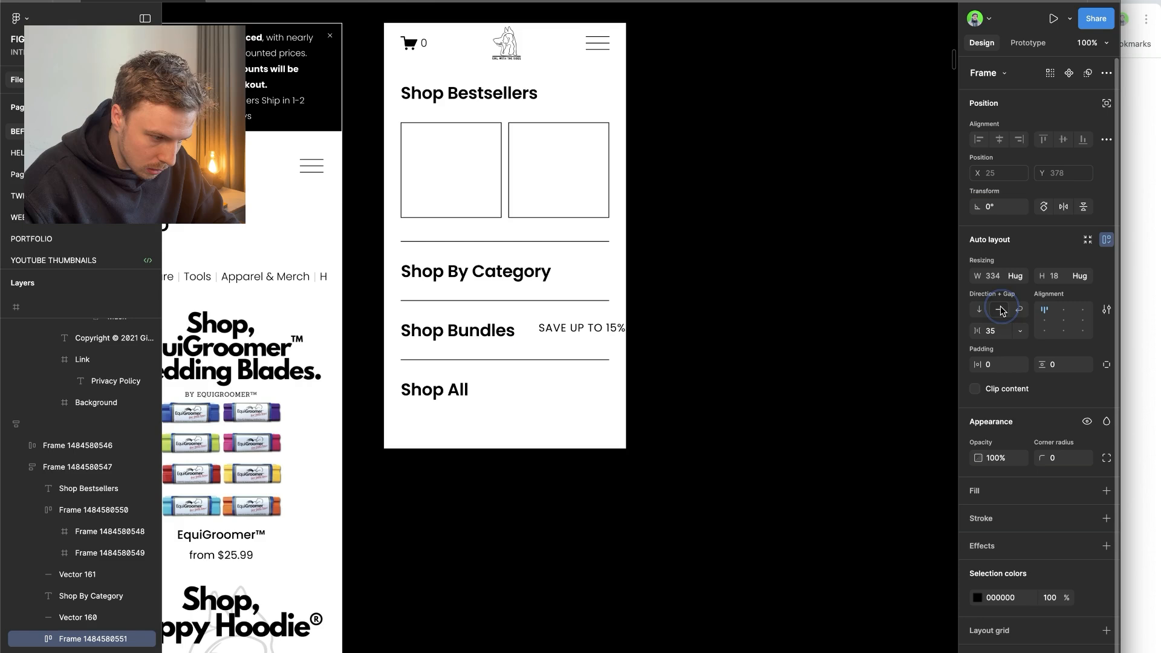
left_click(1015, 276)
left_click(1017, 290)
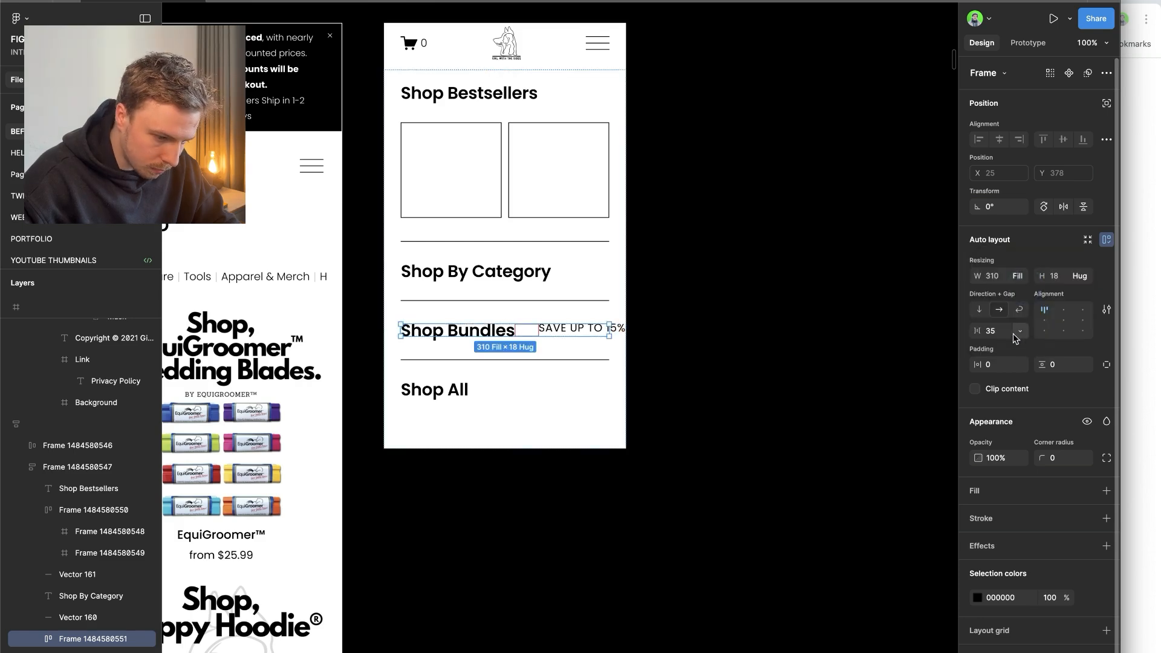
left_click(979, 310)
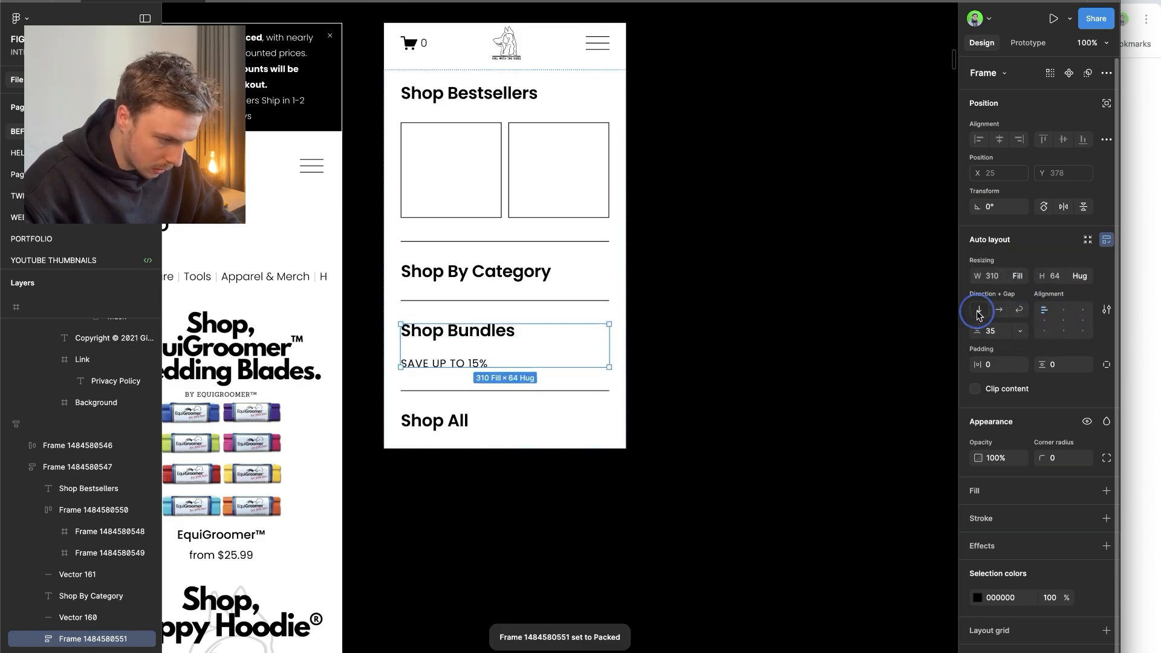
key("Return")
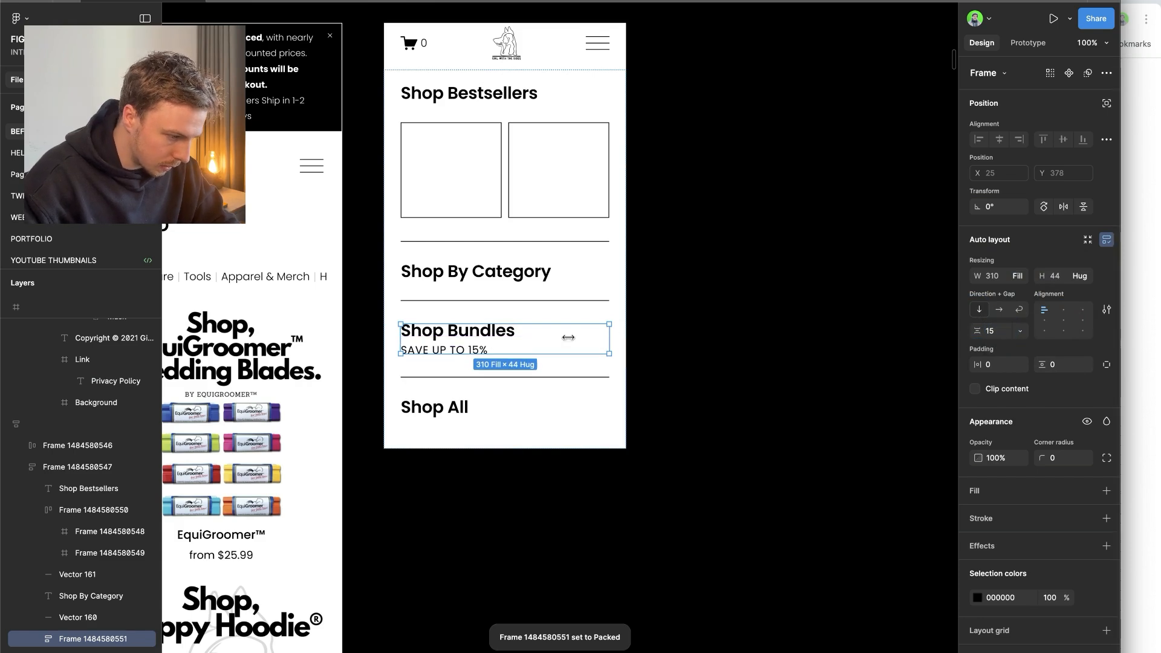
- Set the SAVE UP TO 15% text to size 14 and fill it with red C30000
left_click(489, 347)
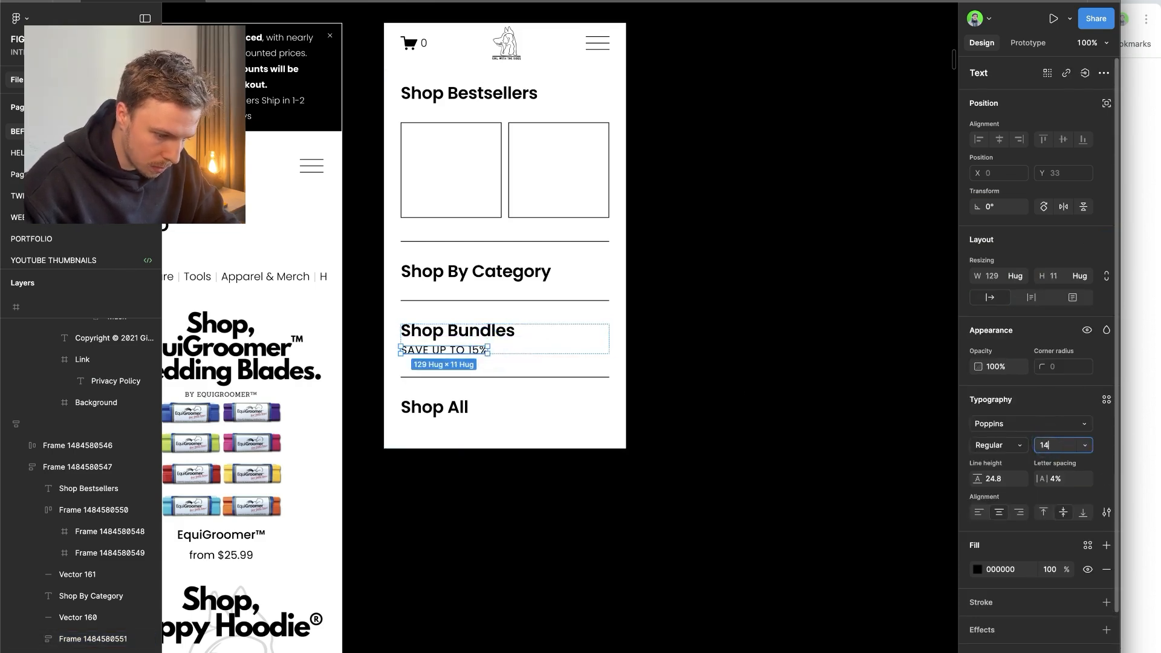
key("Return")
left_click(977, 569)
left_click(919, 458)
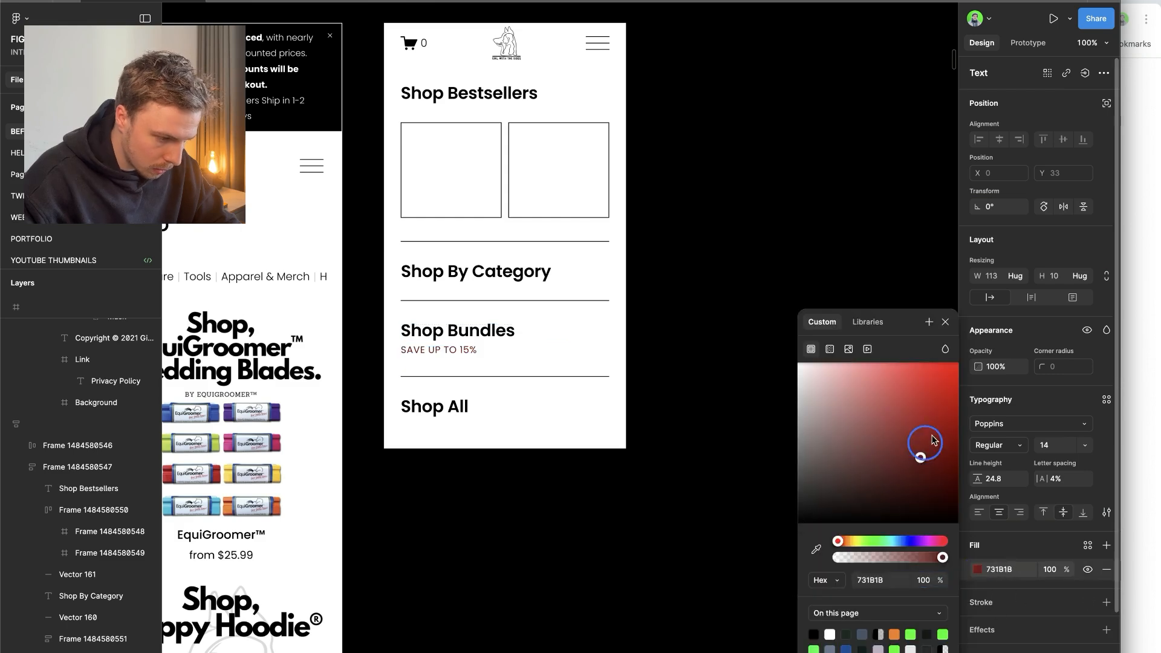
scroll(640, 481, "left", 3)
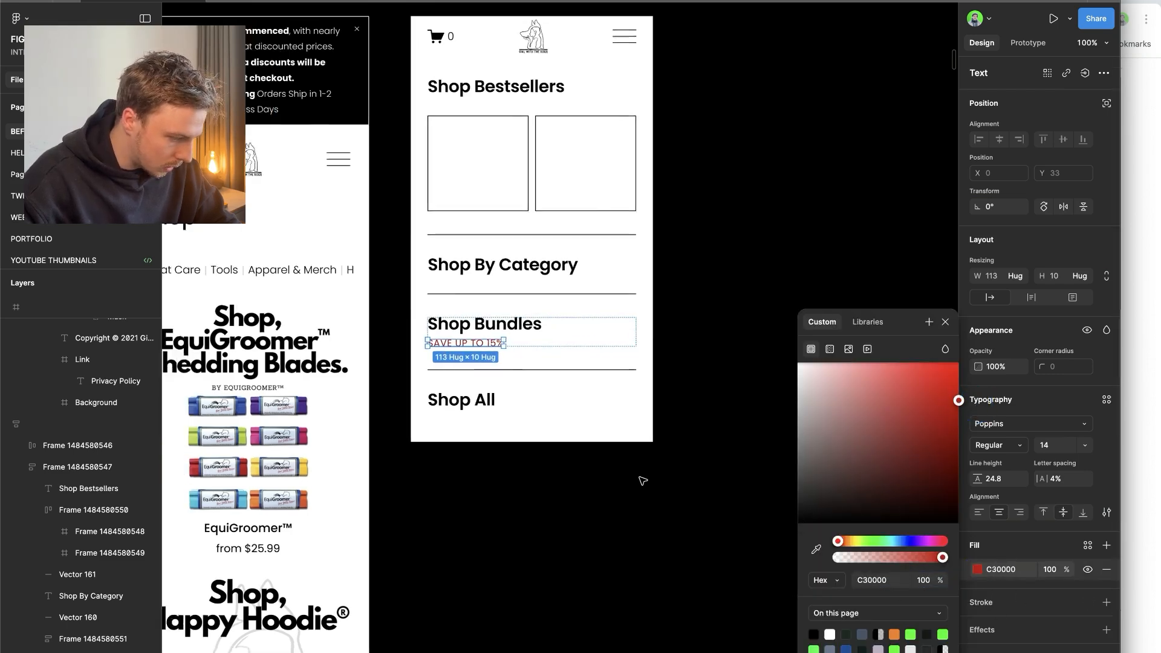
- Recolour the SAVE UP TO 15% text to CD2C4E by sampling the red Happy Hoodie fabric in the Before page
scroll(641, 480, "down", 6)
scroll(641, 481, "up", 3)
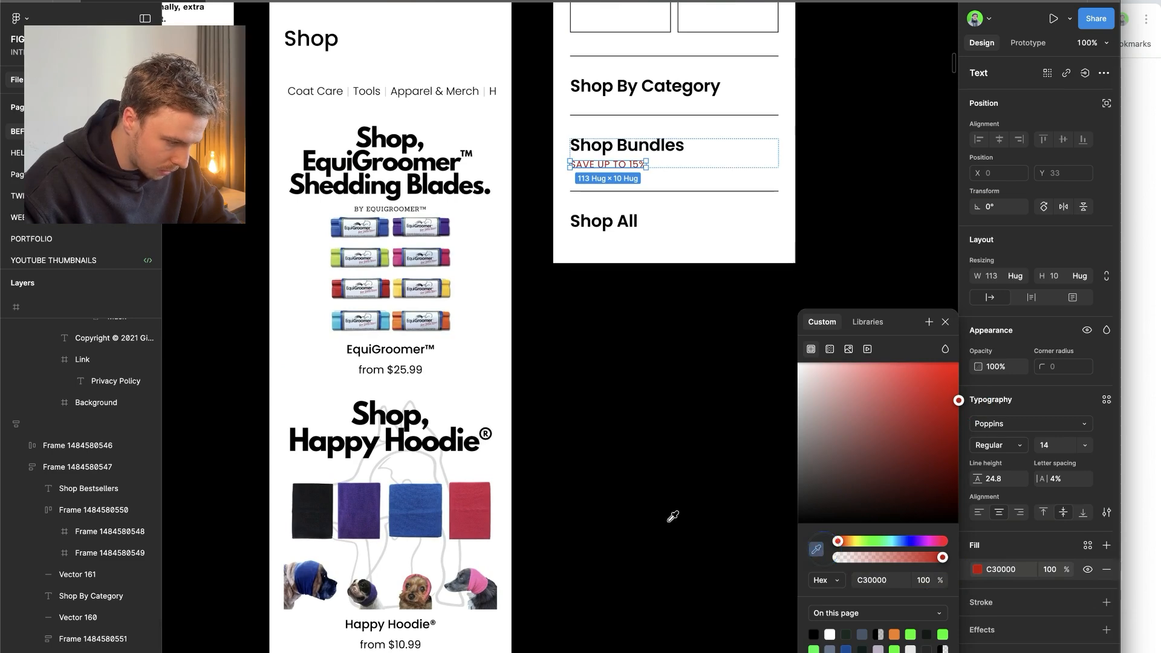
left_click(471, 505)
scroll(601, 479, "up", 2)
scroll(601, 480, "right", 2)
left_click(601, 480)
scroll(600, 225, "up", 1)
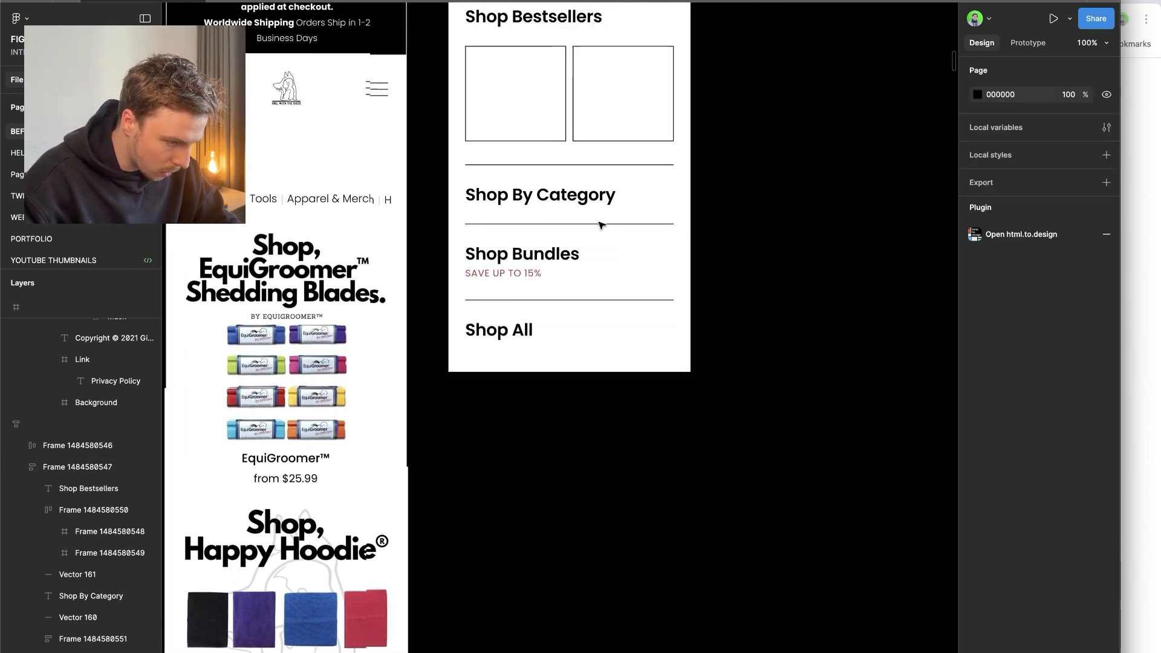
scroll(601, 225, "up", 1)
scroll(601, 225, "left", 1)
left_click(514, 274)
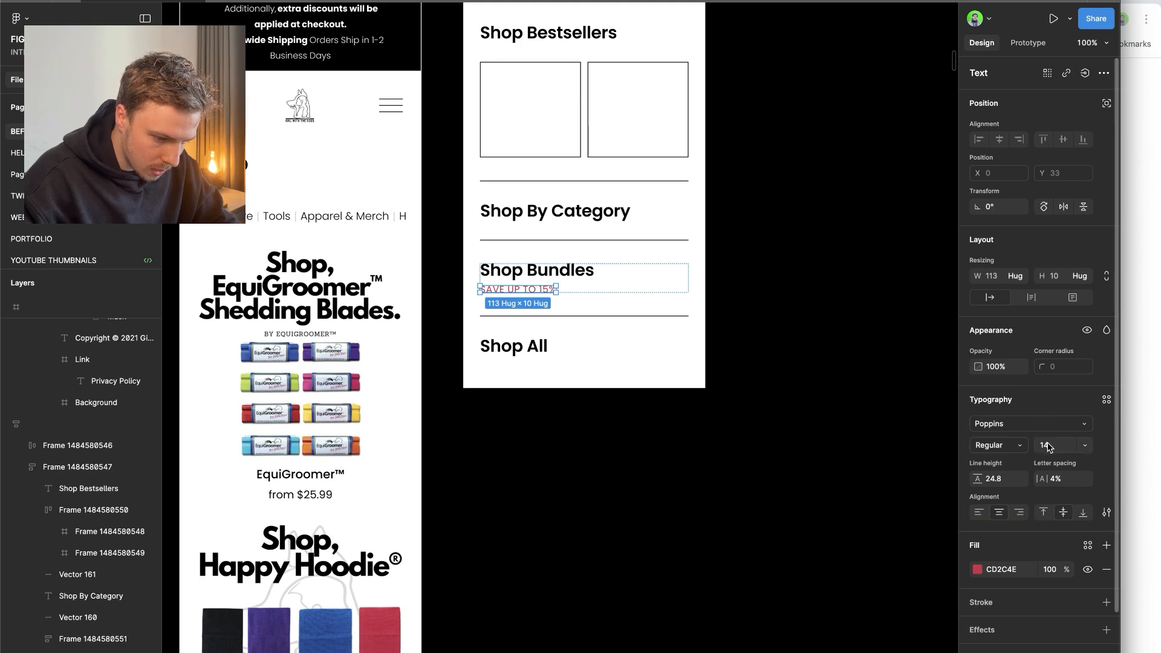
left_click(1004, 445)
left_click(1010, 444)
key("Escape")
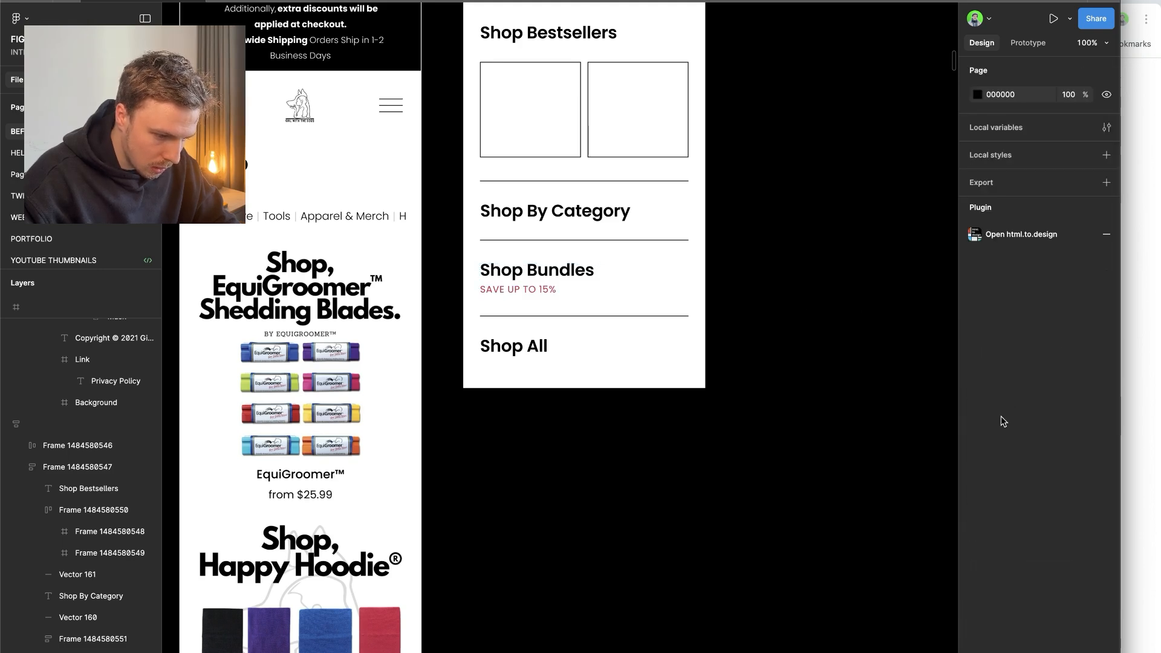
- Set the Shop Bundles heading to Bold with -2% letter spacing
left_click(540, 289)
left_click(537, 278)
left_click(539, 273)
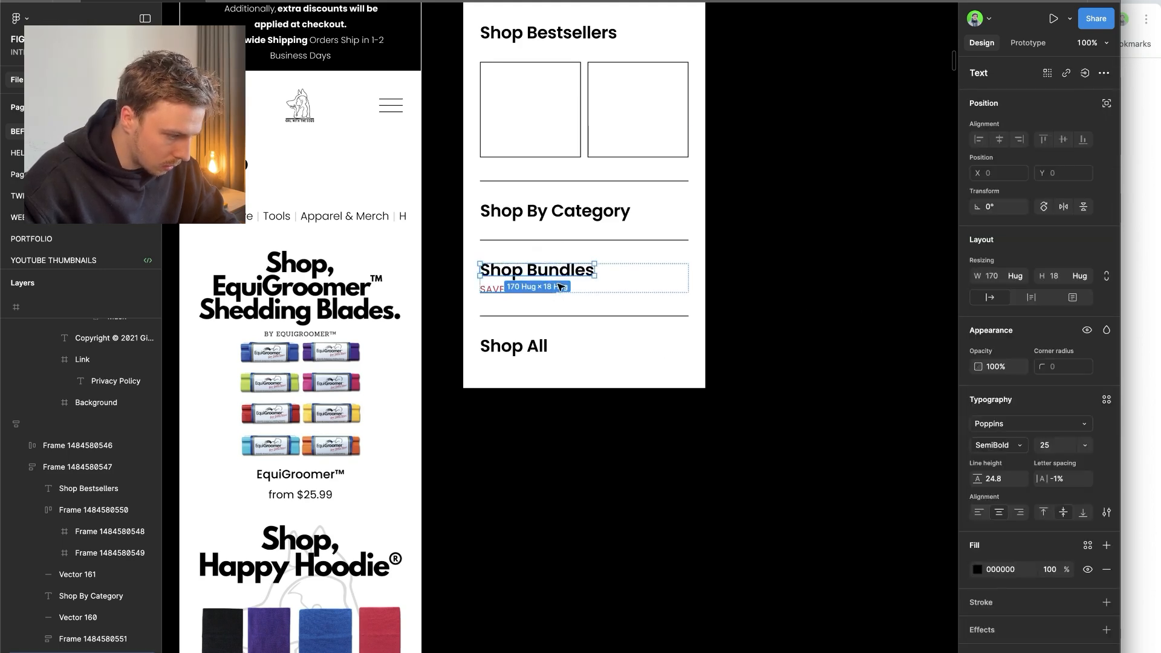
right_click(561, 285)
left_click(537, 267)
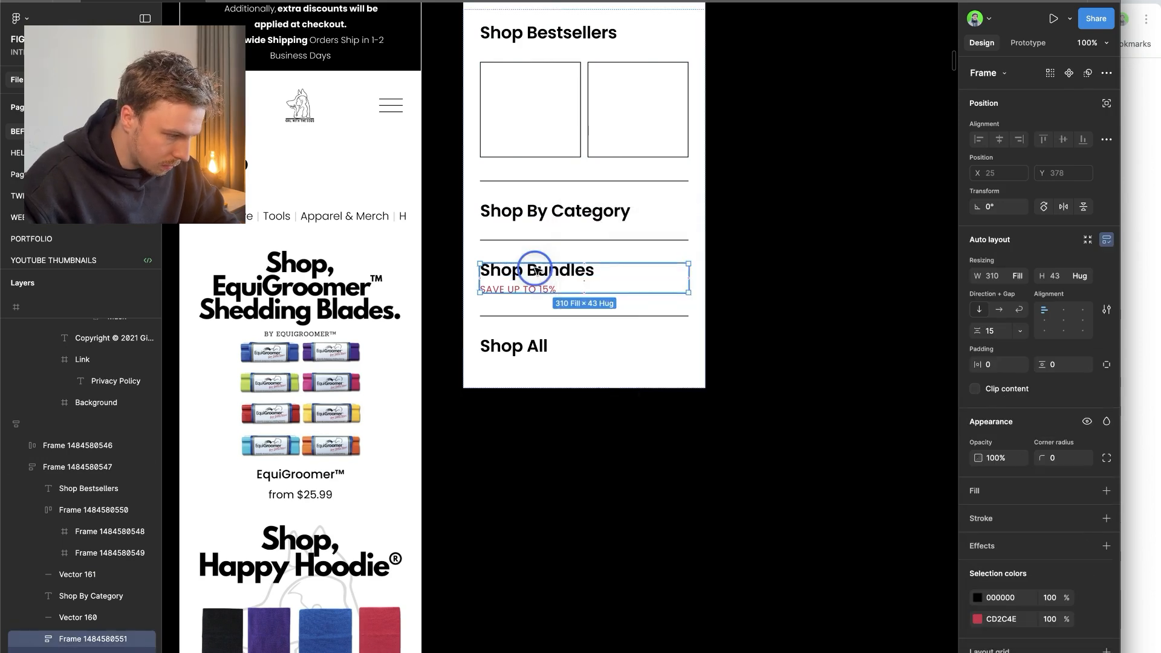
double_click(535, 267)
left_click(1019, 445)
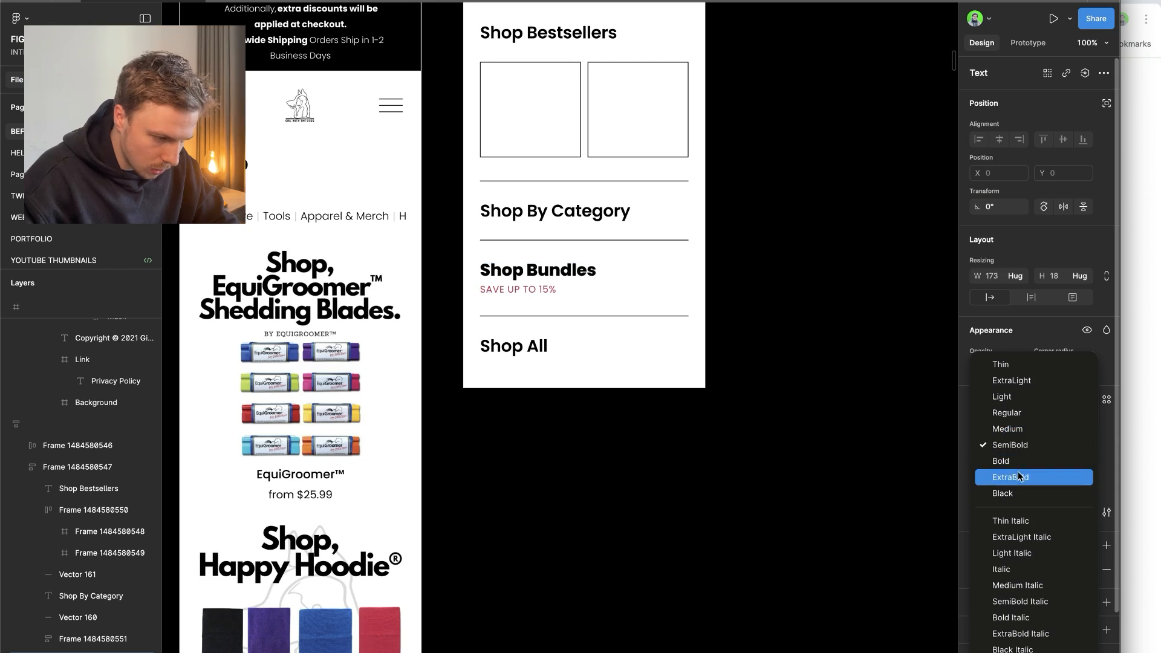
left_click(1018, 460)
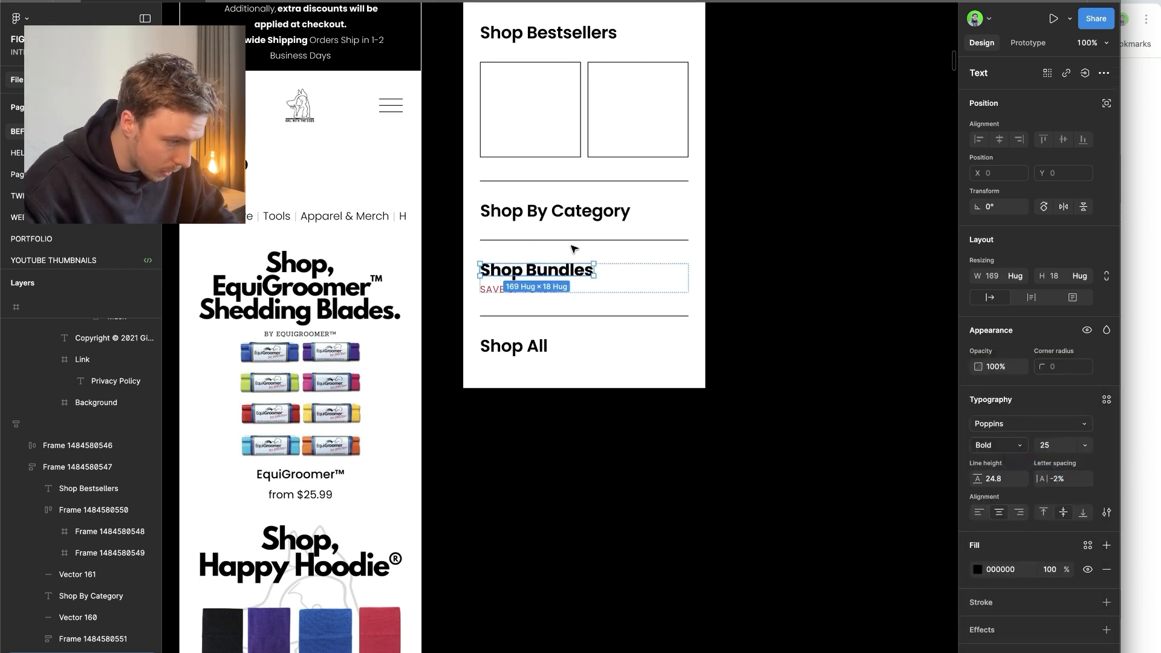
- Apply the bold style of the Shop Bundles heading to the Shop By Category, Shop Bestsellers and Shop All headings
double_click(534, 213)
double_click(543, 30)
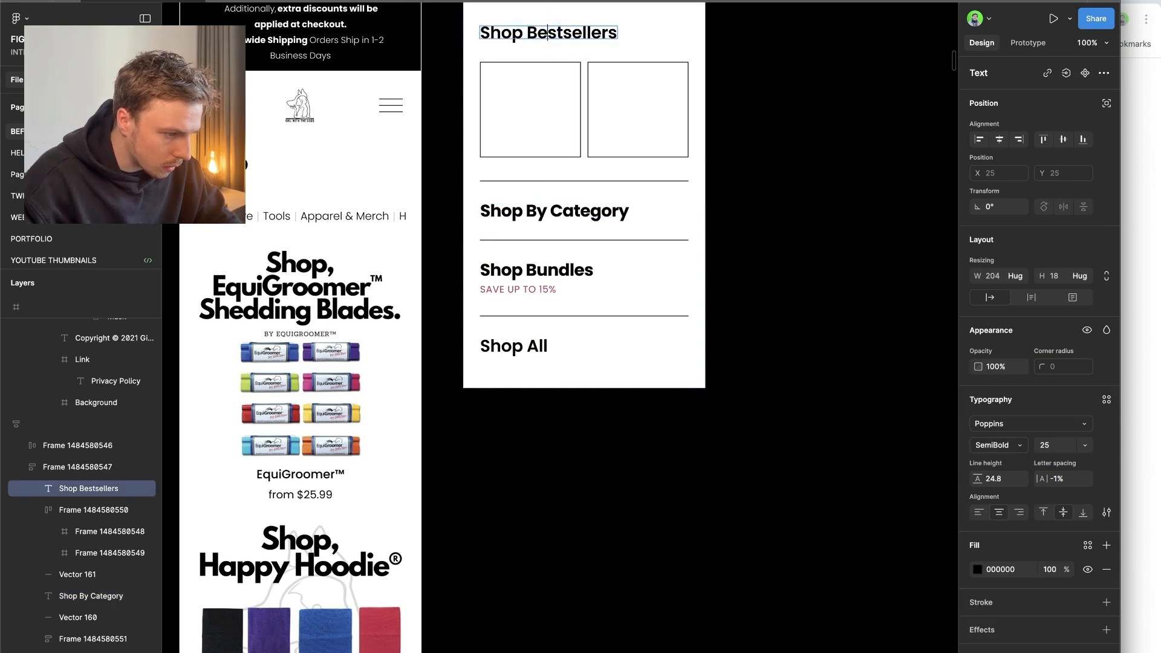
key("alt+super+v")
left_click(518, 342)
key("alt+super+v")
left_click(569, 402)
left_click(552, 267)
key("Up")
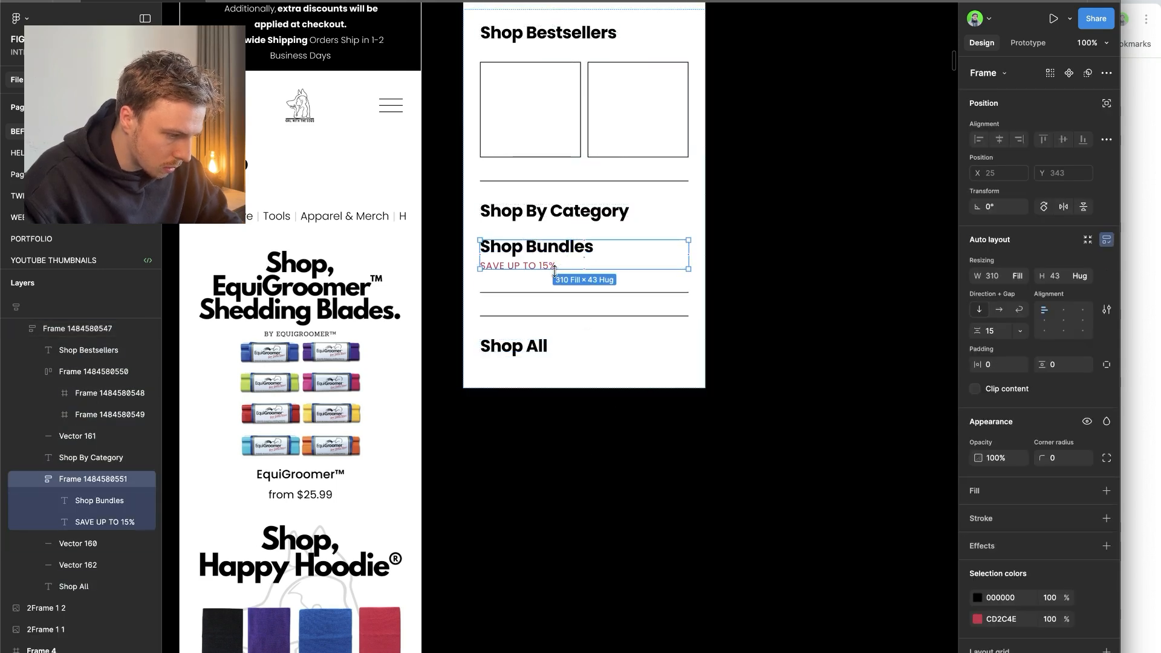
key("Up")
left_click(568, 269)
key("shift+Tab")
key("Down")
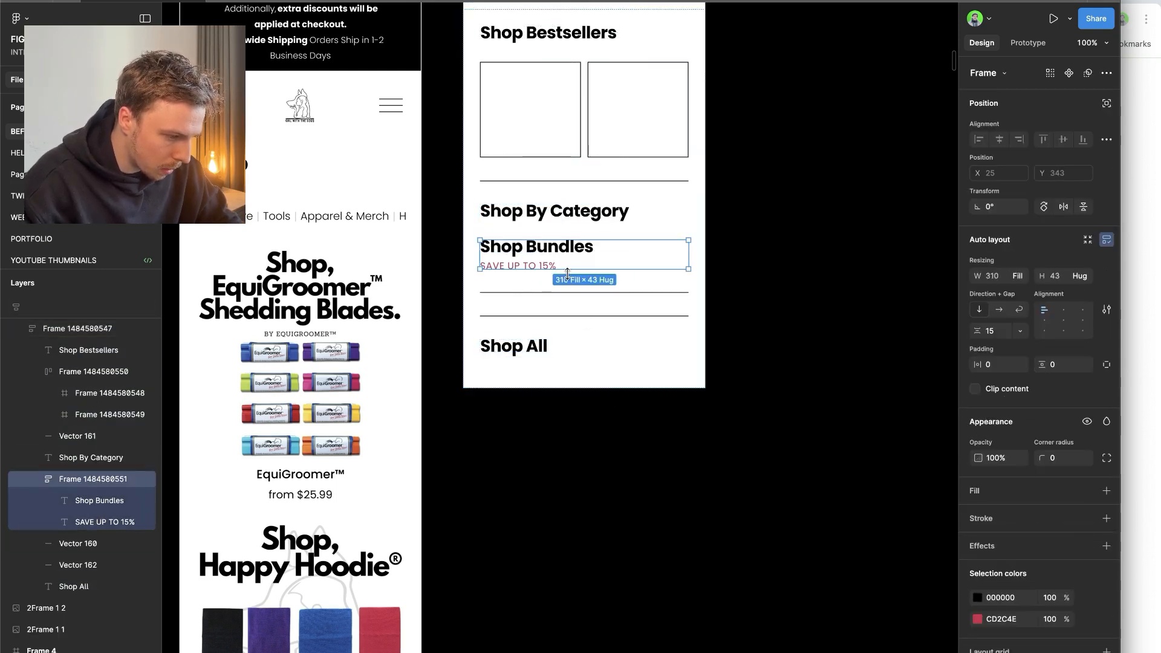
key("Down")
scroll(592, 440, "up", 2)
scroll(592, 440, "right", 2)
left_click(686, 399)
- Move the Shop Bundles block above Shop By Category, keeping one divider line between the two sections
triple_click(470, 184)
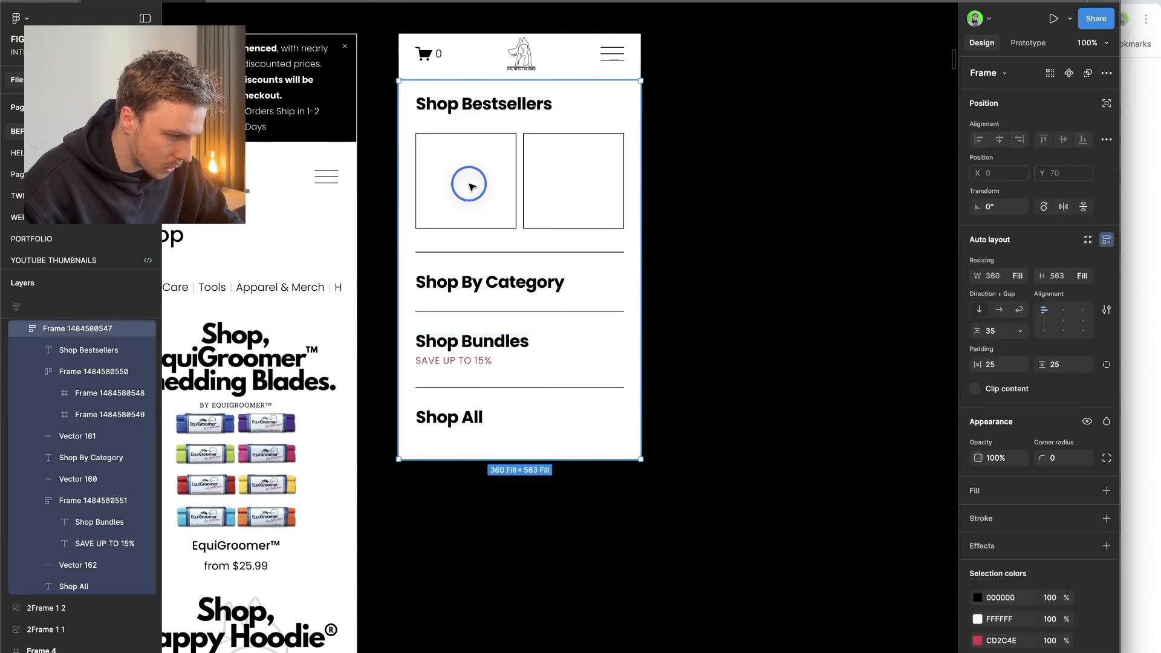
left_click(505, 340)
key("Up")
key("Up")
left_click(511, 332)
key("Down")
- Duplicate the row of two bestseller product frames and place the copy below the SAVE UP TO 15% line
left_click(510, 129)
double_click(509, 163)
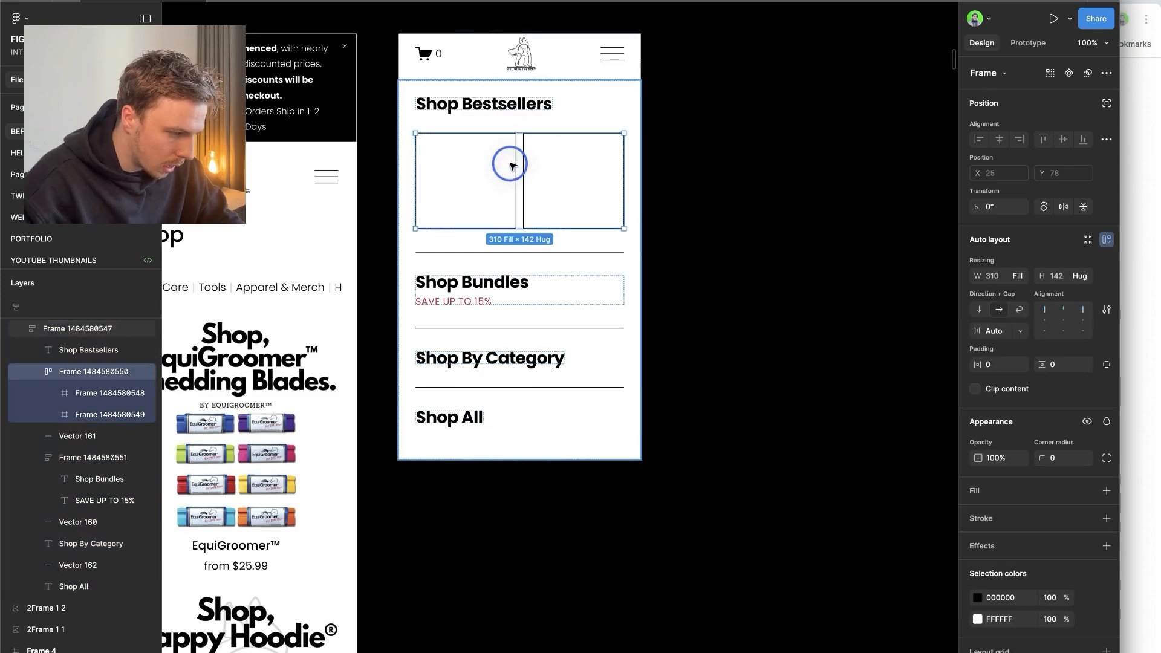
key("super+d")
key("Down")
key("Down")
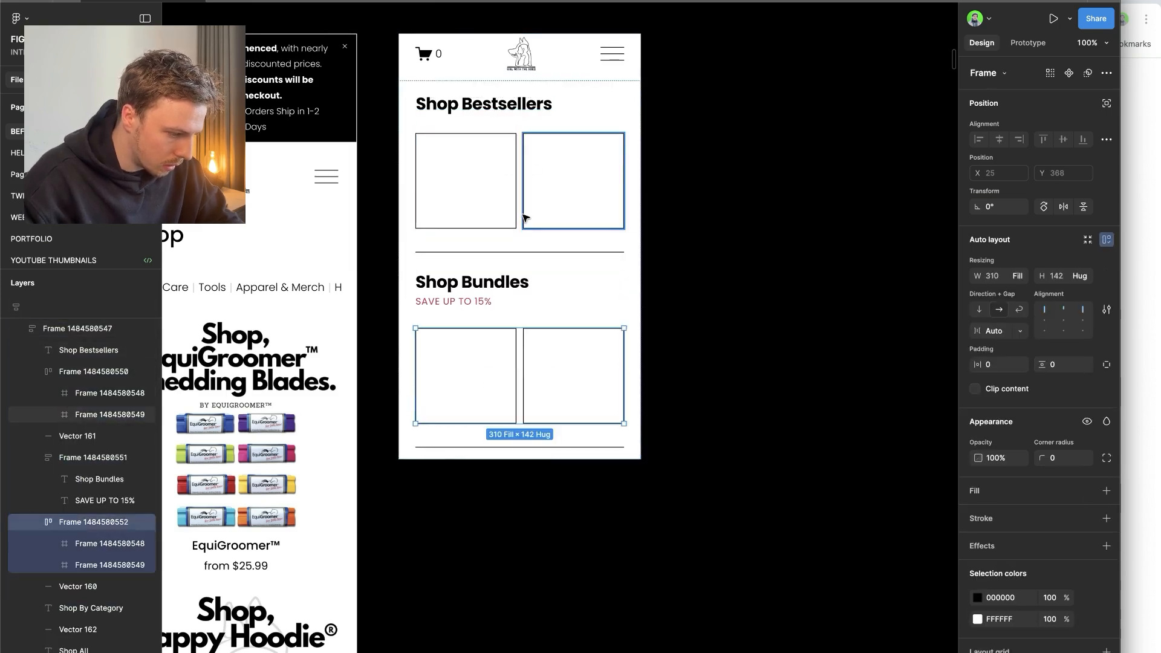
- Set the height of the After page's main content frame to hug its contents
scroll(544, 272, "down", 3)
left_click(555, 309)
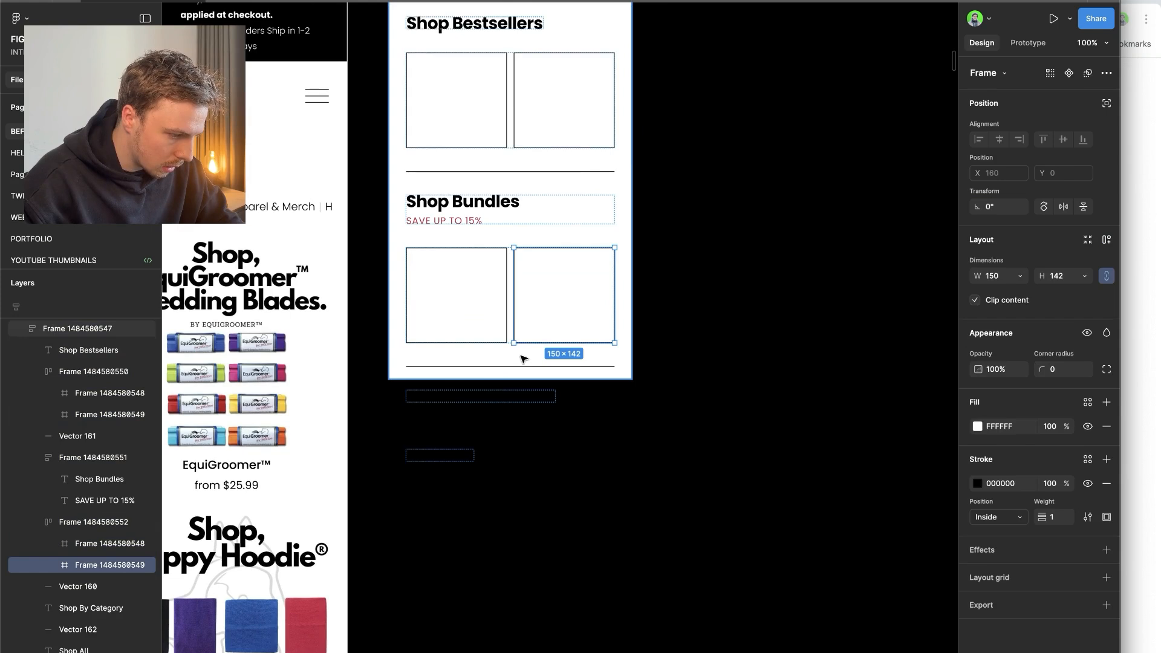
left_click(645, 121)
left_click(623, 136)
left_click(1081, 275)
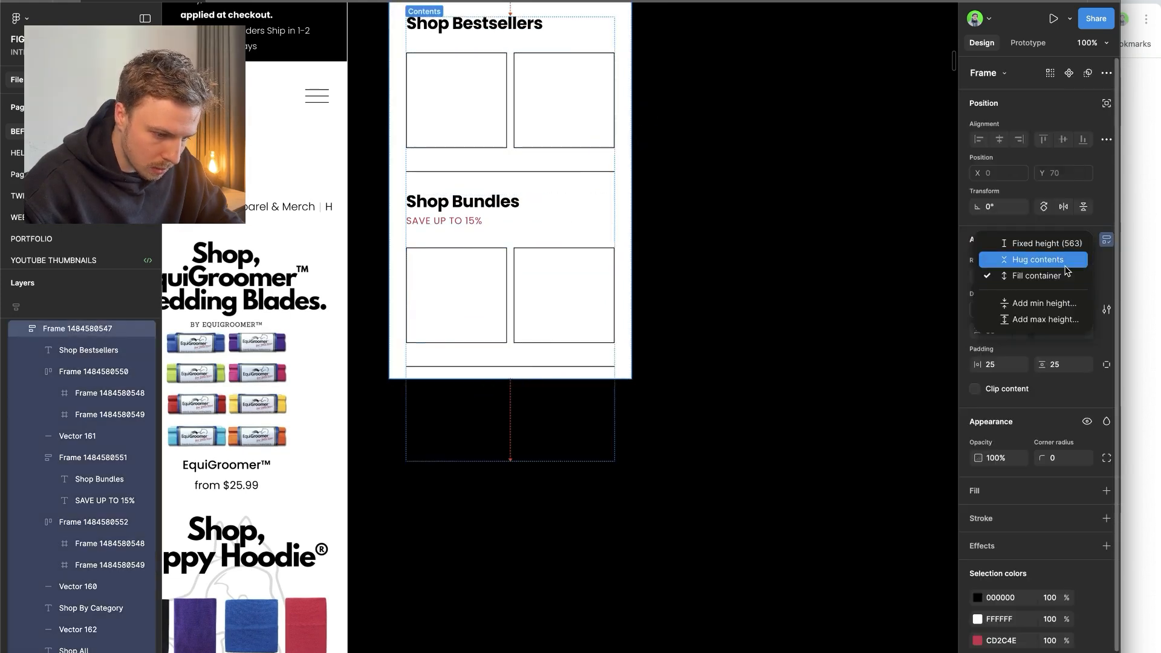
left_click(1065, 262)
scroll(726, 272, "down", 4)
scroll(726, 272, "left", 2)
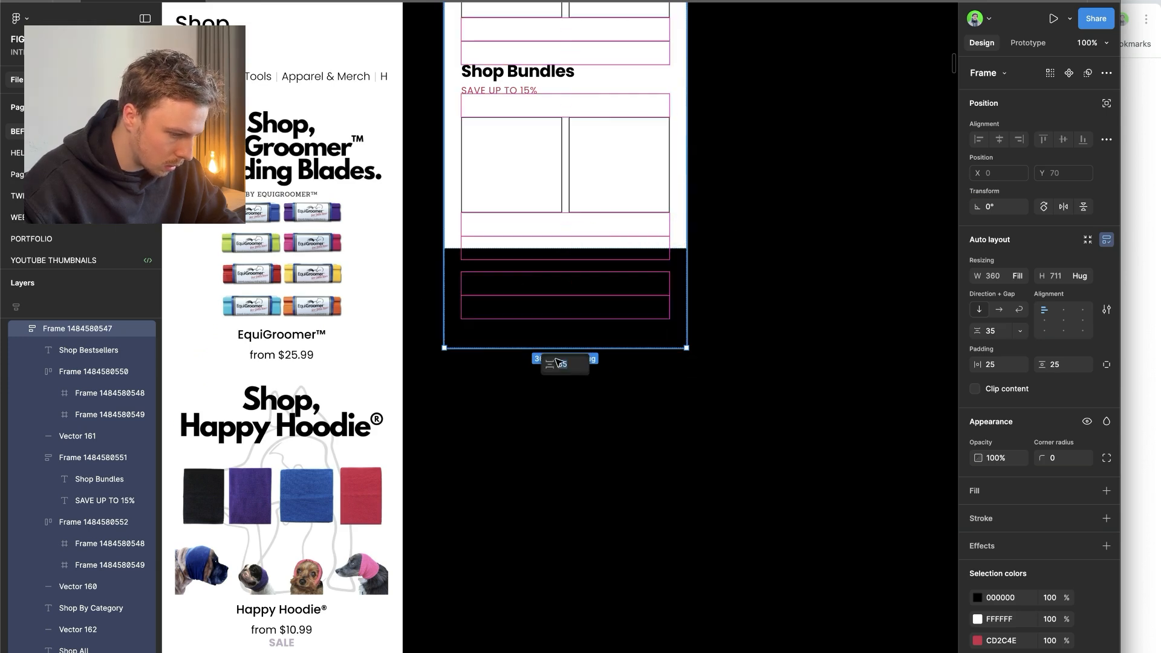
- Add a white FFFFFF fill to the After page's main content frame
left_click(1106, 491)
left_click(834, 433)
scroll(834, 433, "up", 3)
- Duplicate the Shop Bundles row of two product frames and place the copy beneath the Shop By Category heading
double_click(558, 361)
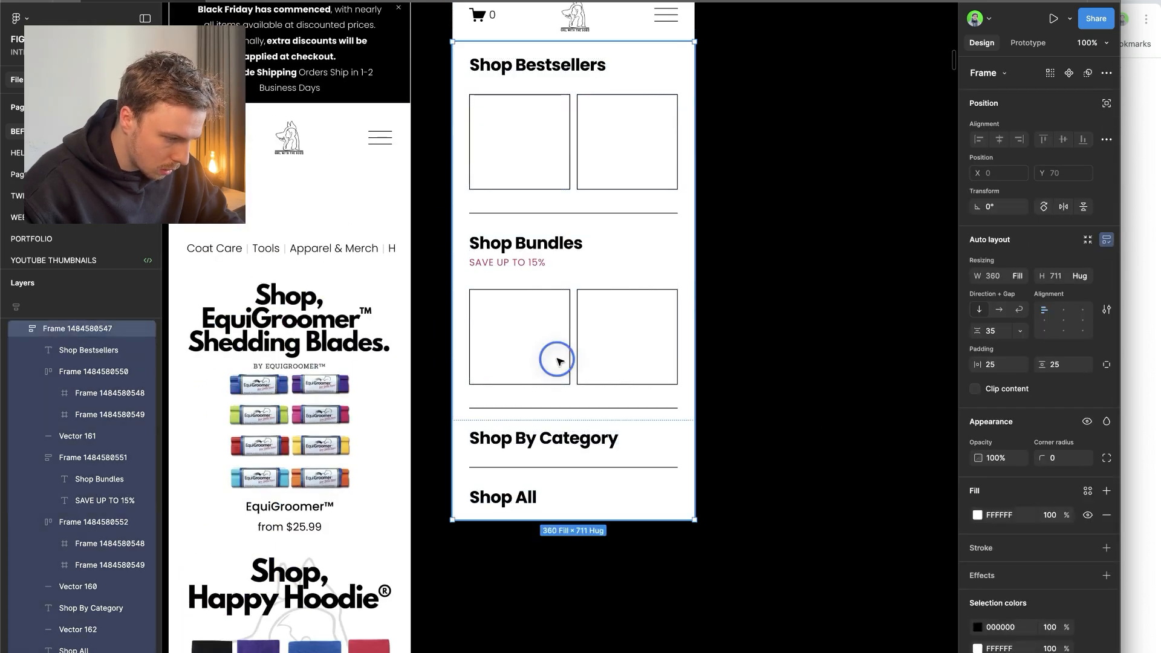
scroll(559, 362, "down", 2)
key("super+d")
key("Down")
key("Down")
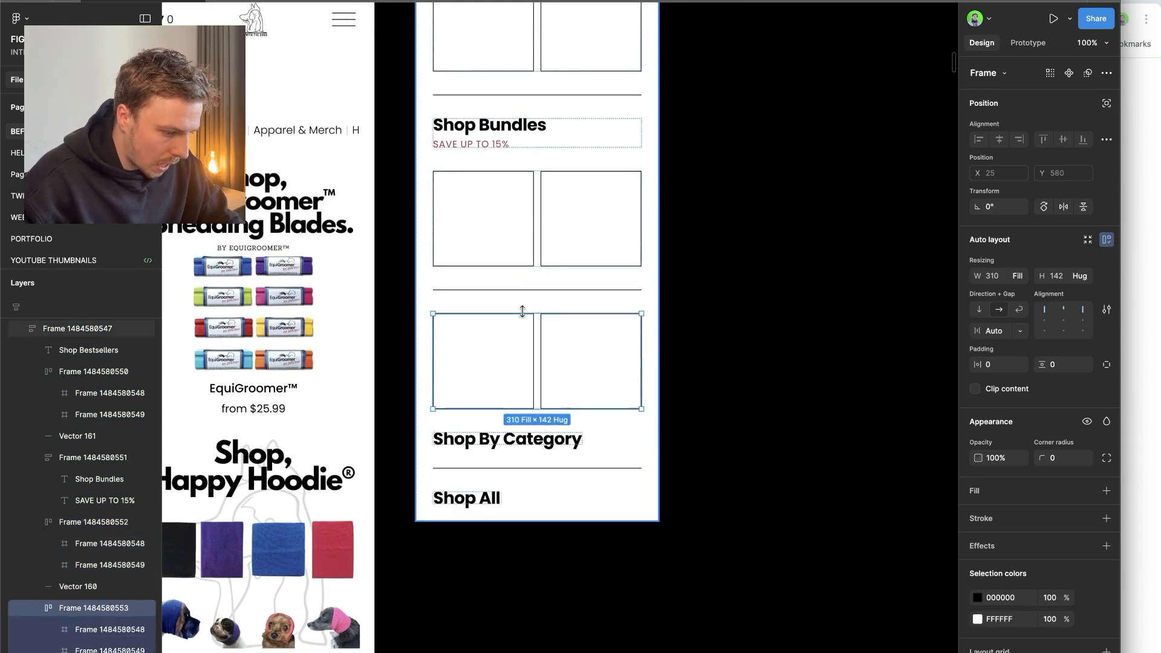
- Try to scale both Shop By Category frames down proportionally to about 90 by 86
left_click(575, 379)
left_click(493, 393, "shift")
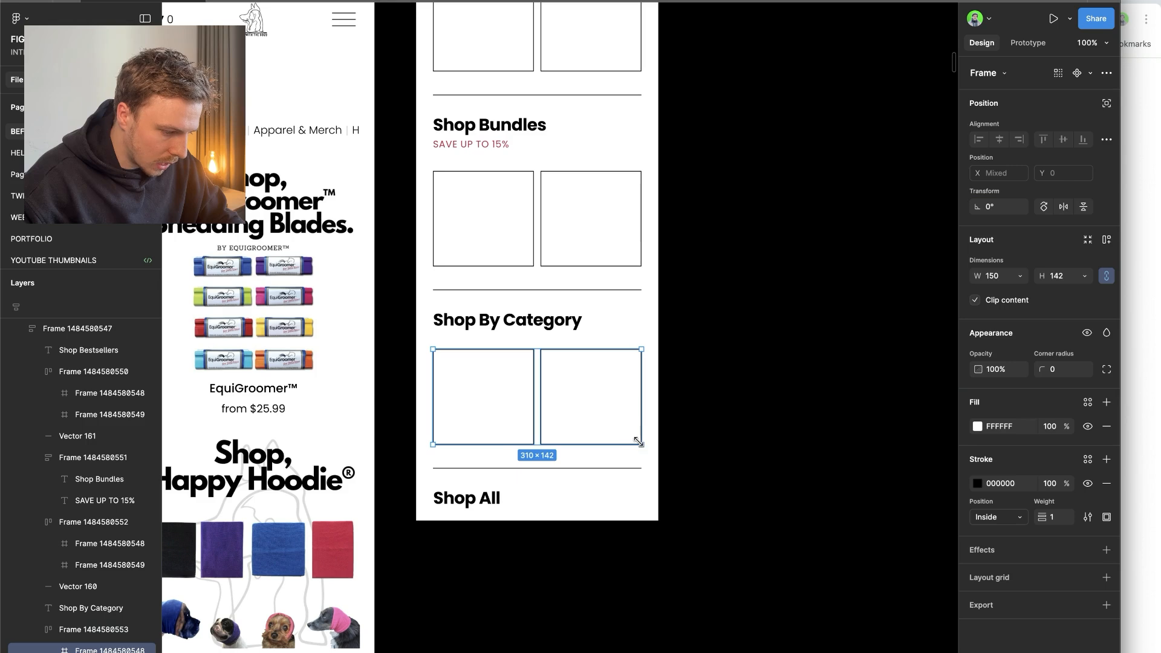
left_click_drag(637, 440, 554, 399)
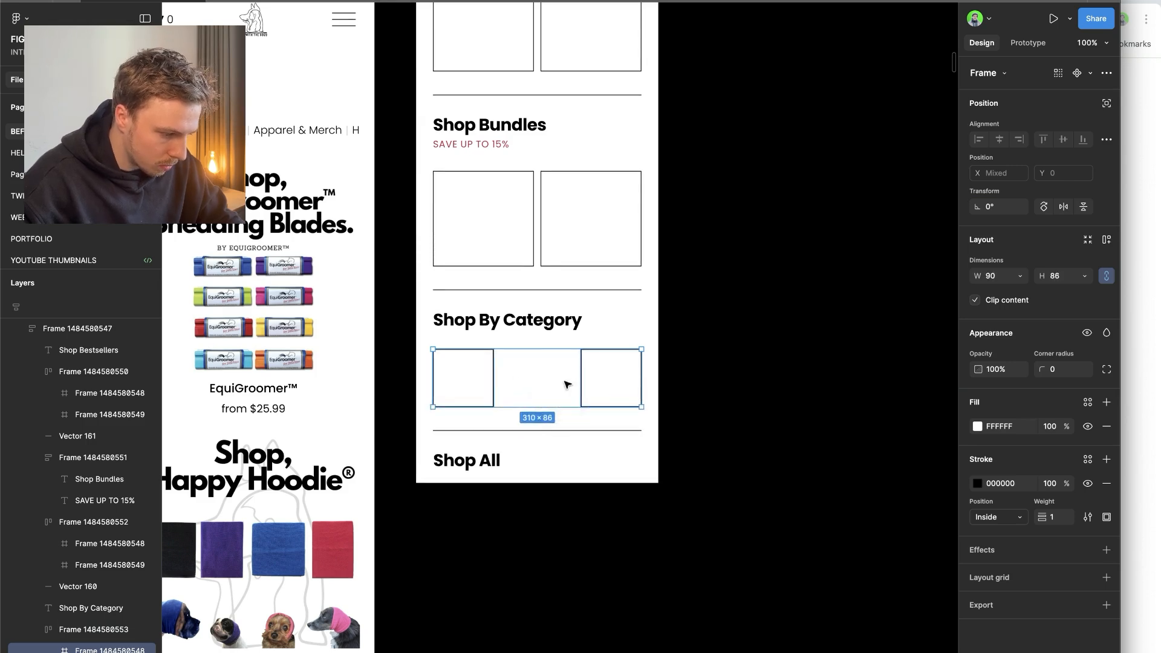
key("super+z")
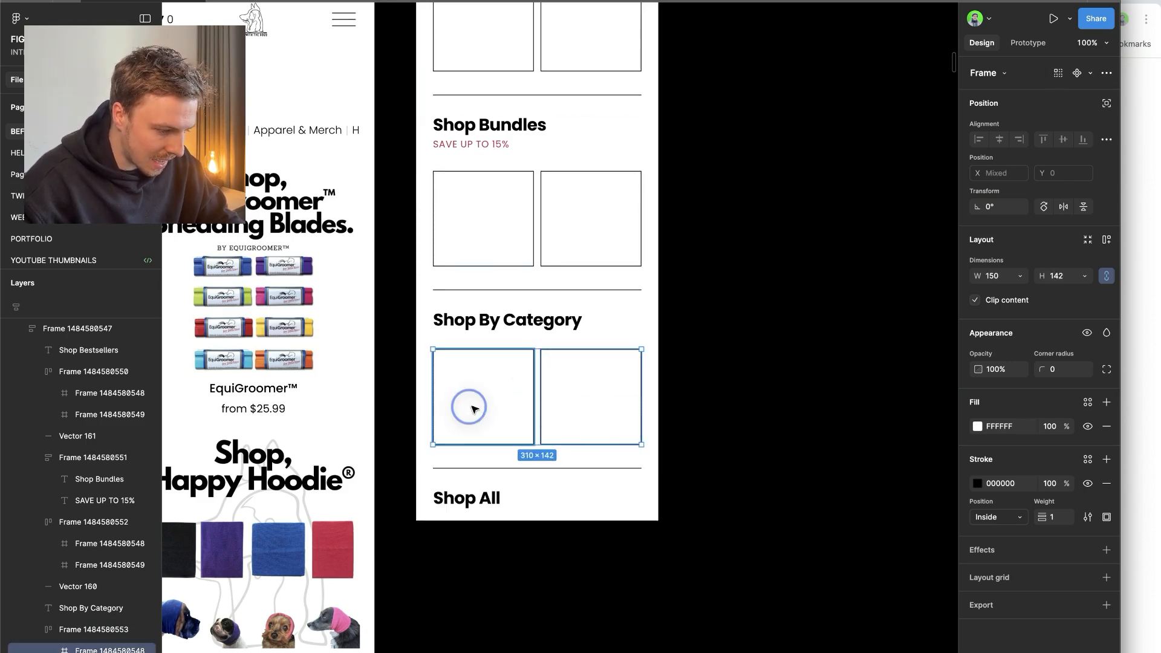
- Try shrinking both Shop By Category frames to about 90 by 85 and duplicating the right one to fill the row
left_click(715, 387)
left_click(585, 392)
left_click(585, 392)
left_click(478, 410, "shift")
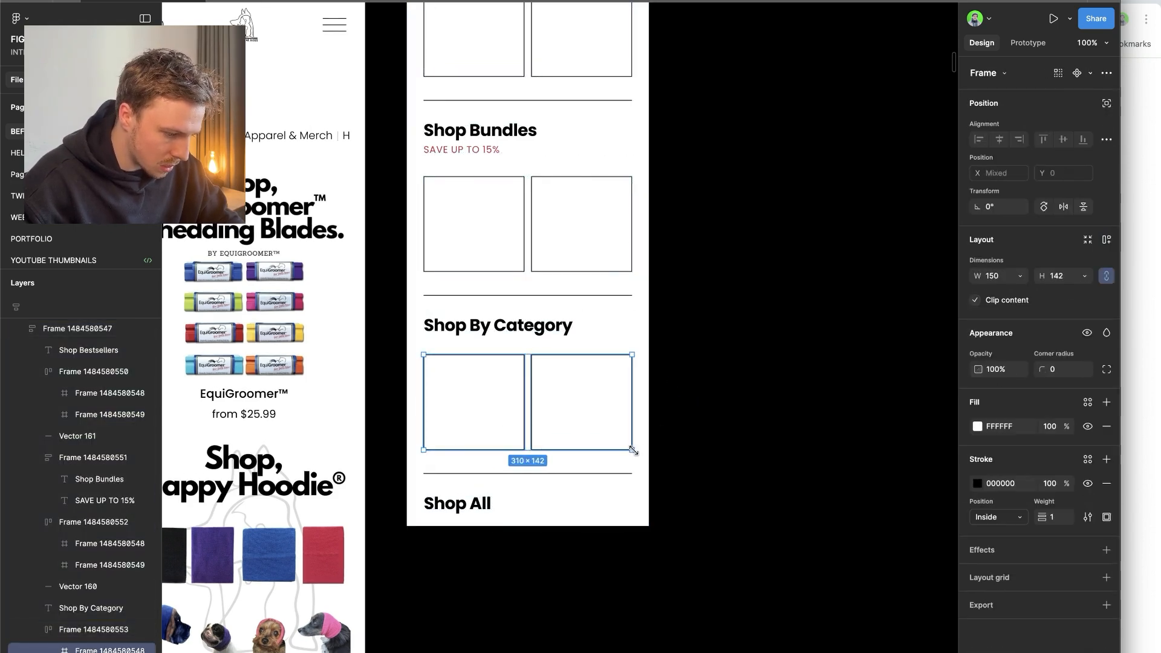
left_click_drag(633, 450, 546, 396)
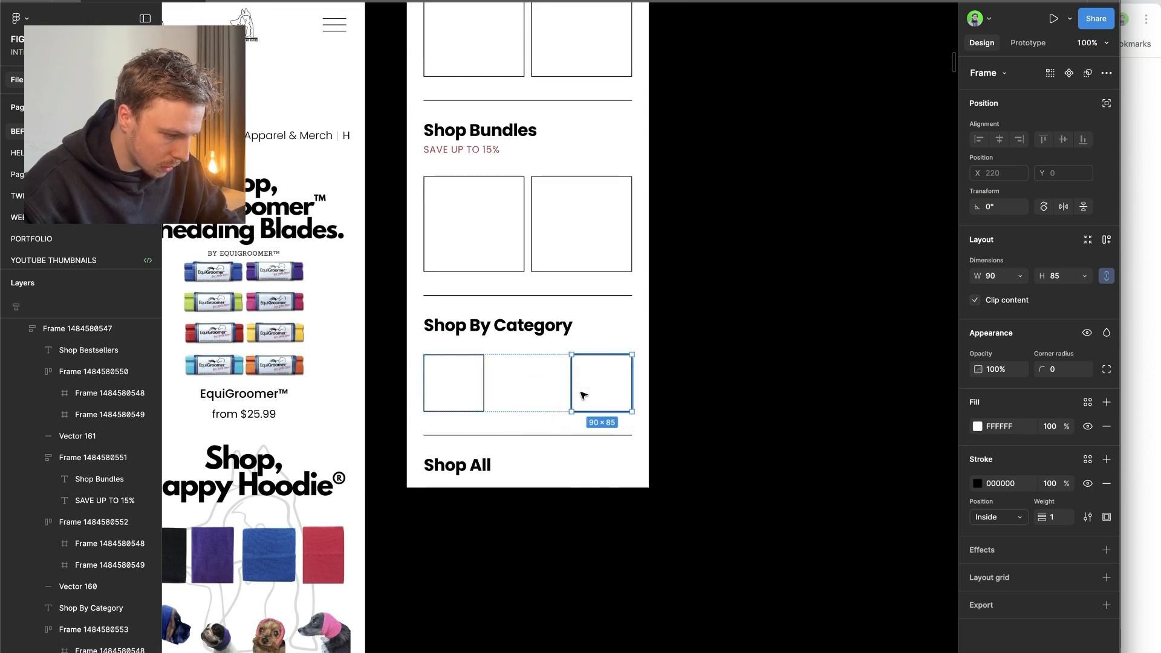
key("super+d")
key("super+d")
- Undo the duplication and resizing of the Shop By Category frames
key("super+z")
key("super+z")
scroll(585, 403, "down", 3)
key("super+z")
key("super+z")
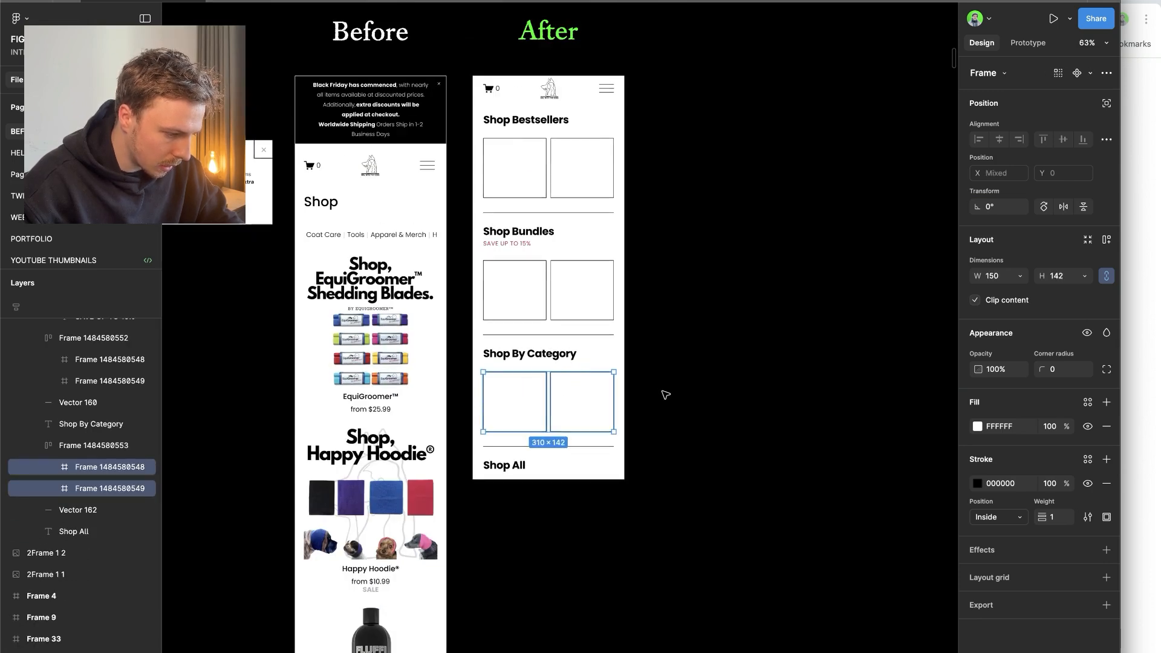
left_click(666, 394)
scroll(636, 396, "right", 2)
scroll(636, 397, "up", 1)
left_click(626, 254)
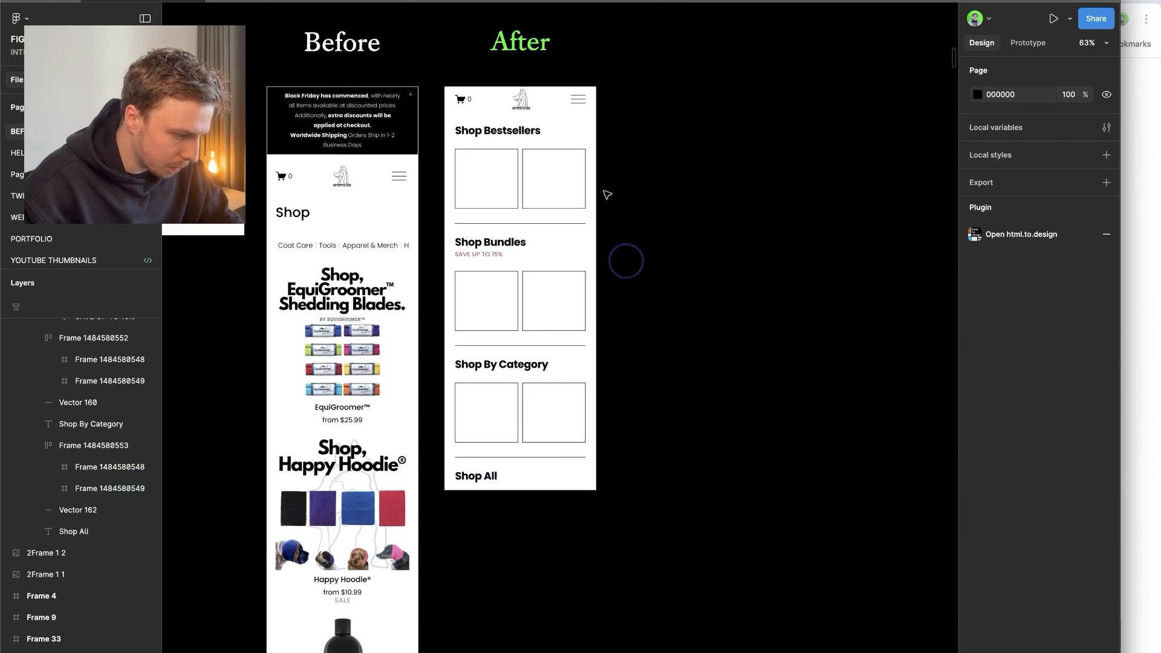
scroll(598, 167, "up", 5)
scroll(591, 158, "up", 4)
scroll(557, 311, "left", 2)
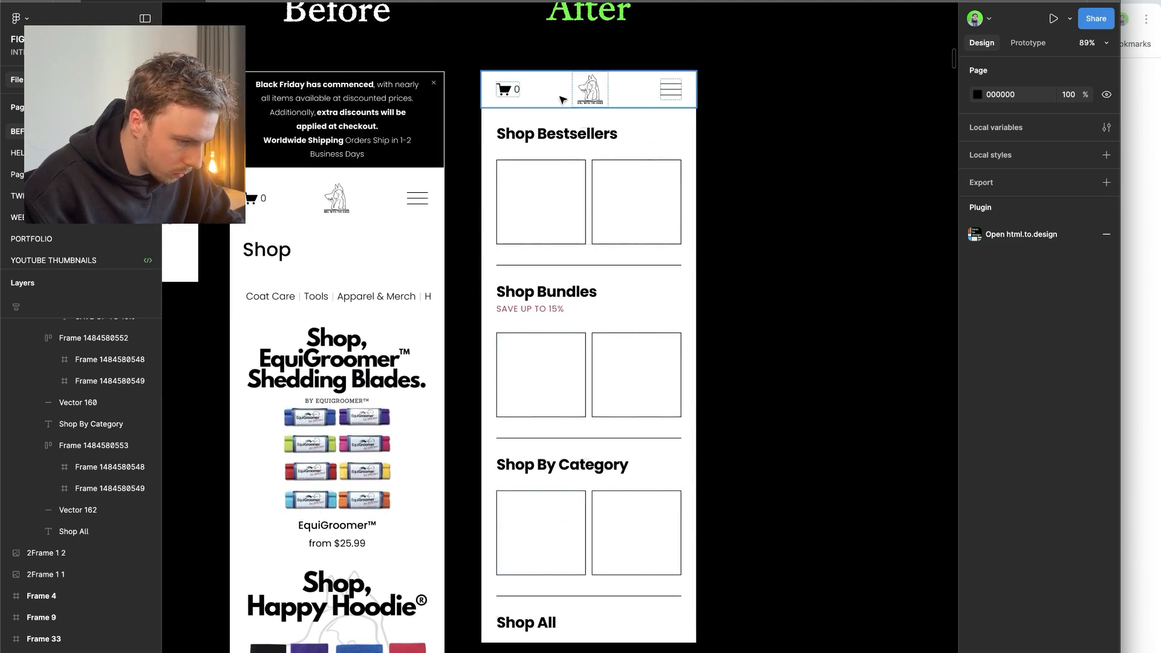
- Duplicate the Shop Bundles heading directly beneath the original, above the SAVE UP TO 15% line
scroll(734, 363, "down", 3)
scroll(596, 622, "up", 1)
scroll(579, 629, "right", 1)
key("f")
left_click(482, 185)
scroll(770, 333, "up", 3)
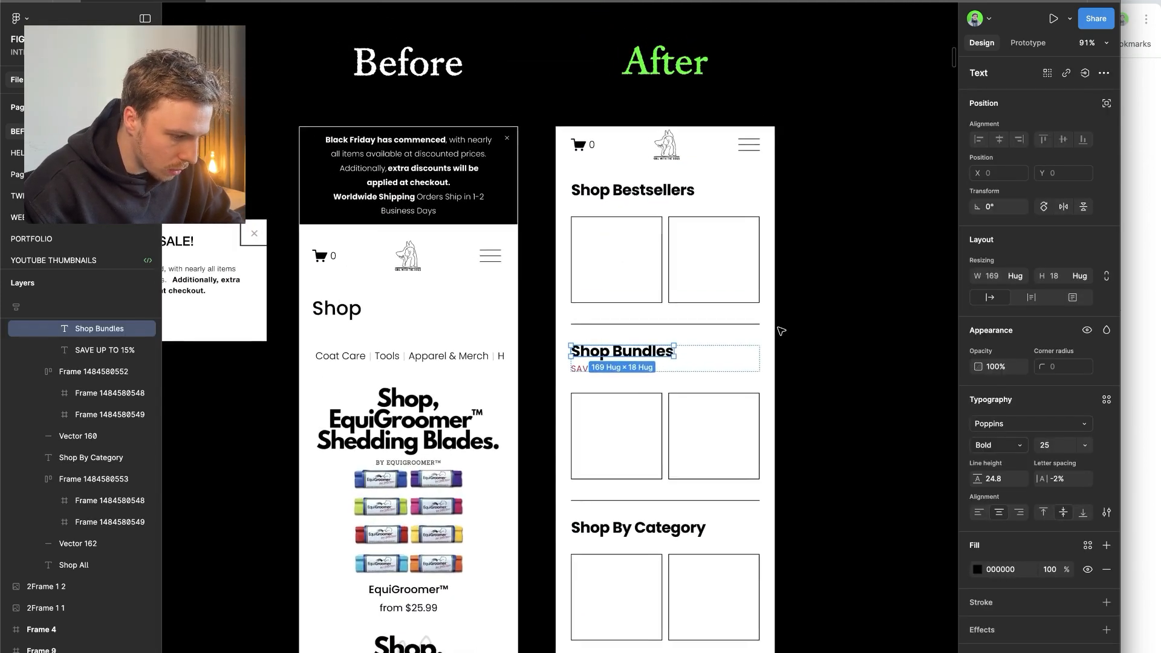
scroll(778, 329, "left", 2)
key("ctrl+d")
key("Return")
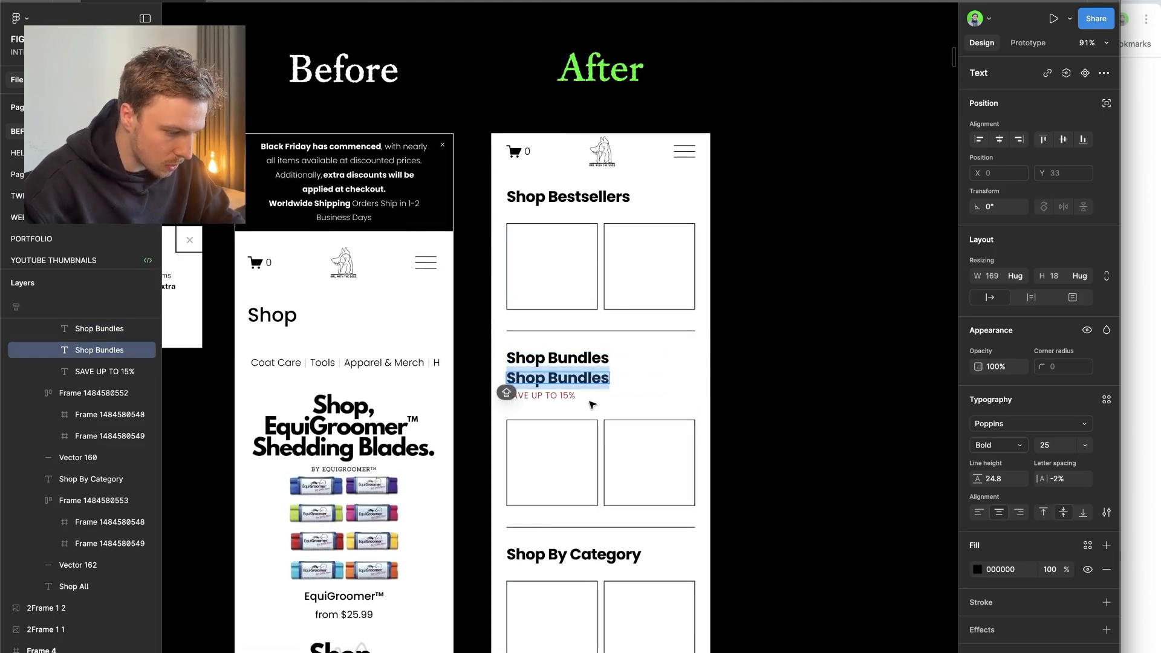
scroll(728, 455, "down", 1)
scroll(729, 455, "right", 2)
key("Escape")
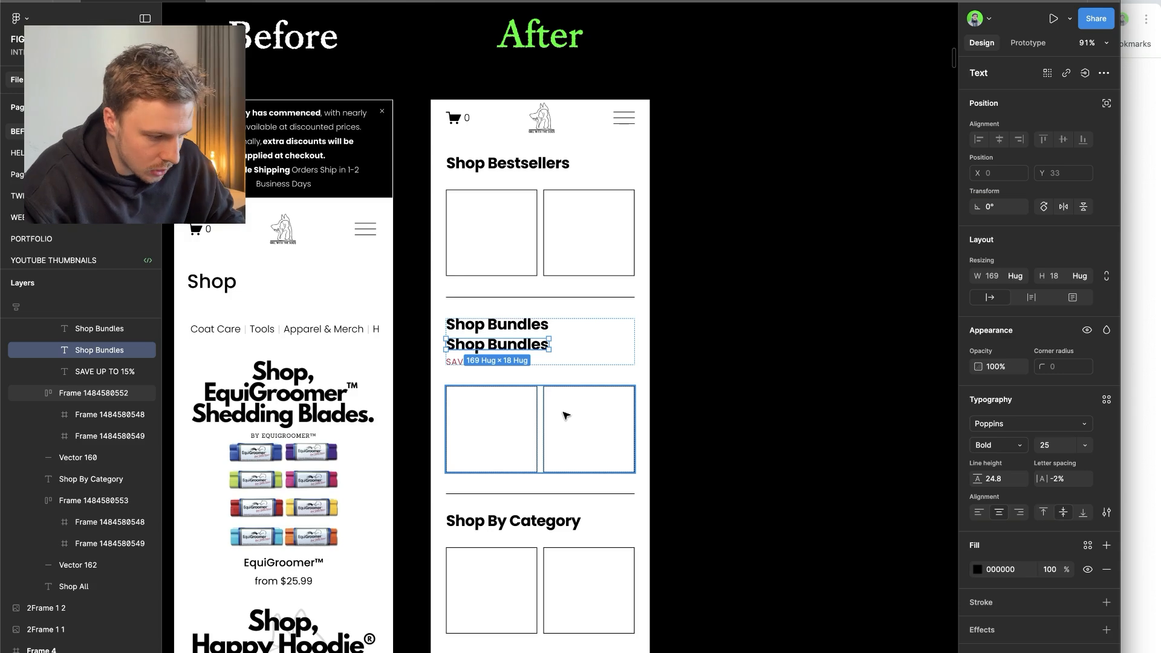
- Remove the duplicate Shop Bundles heading by clearing its text
scroll(563, 415, "down", 2)
scroll(563, 415, "left", 1)
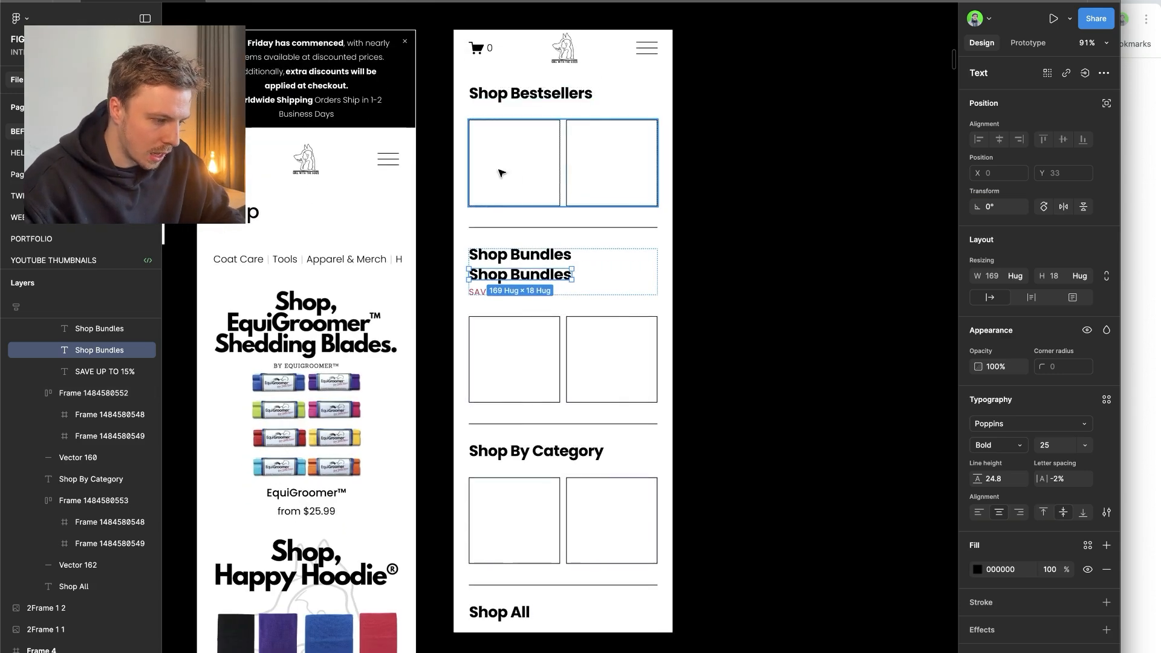
key("Return")
scroll(660, 292, "up", 4, "ctrl")
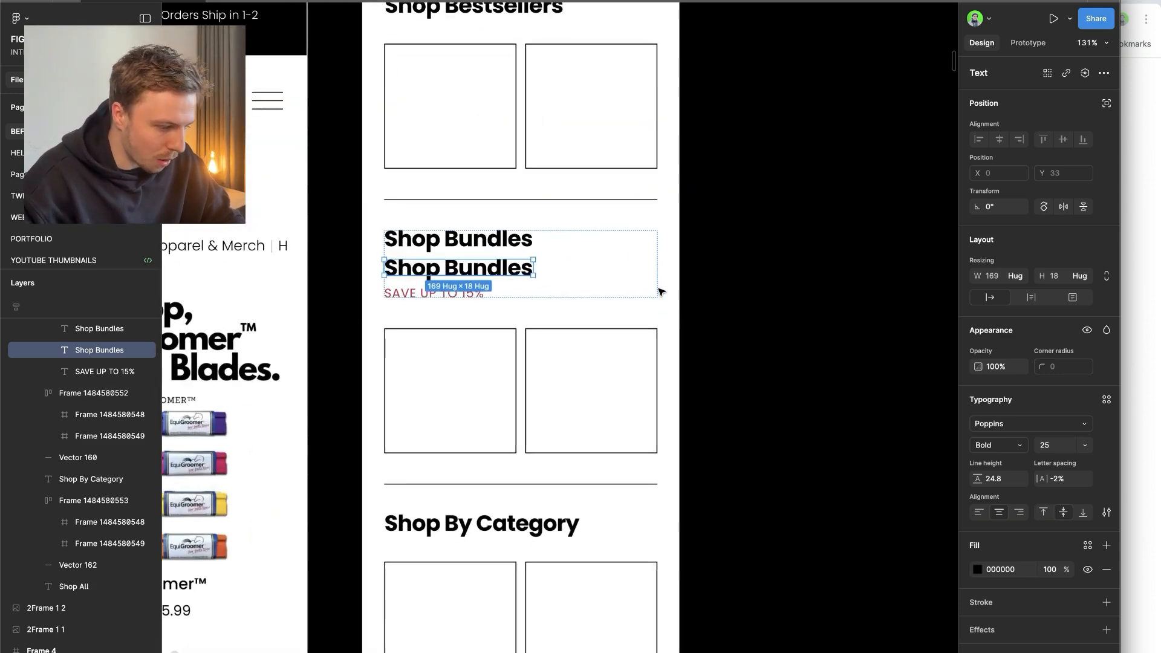
type("s")
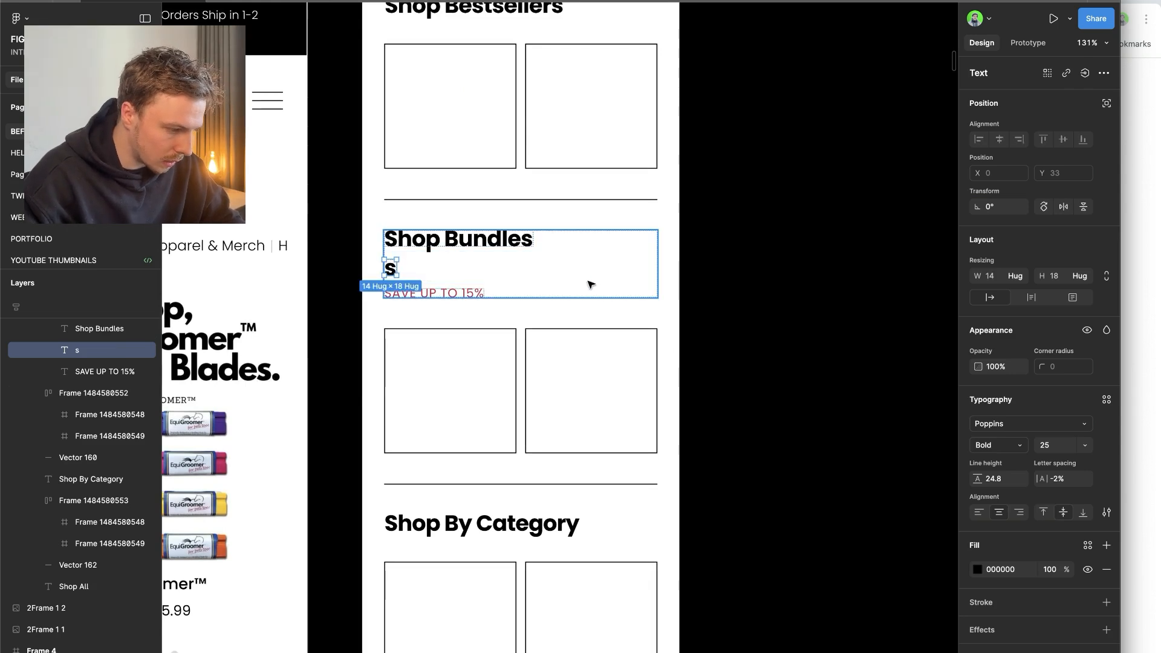
key("BackSpace")
key("Escape")
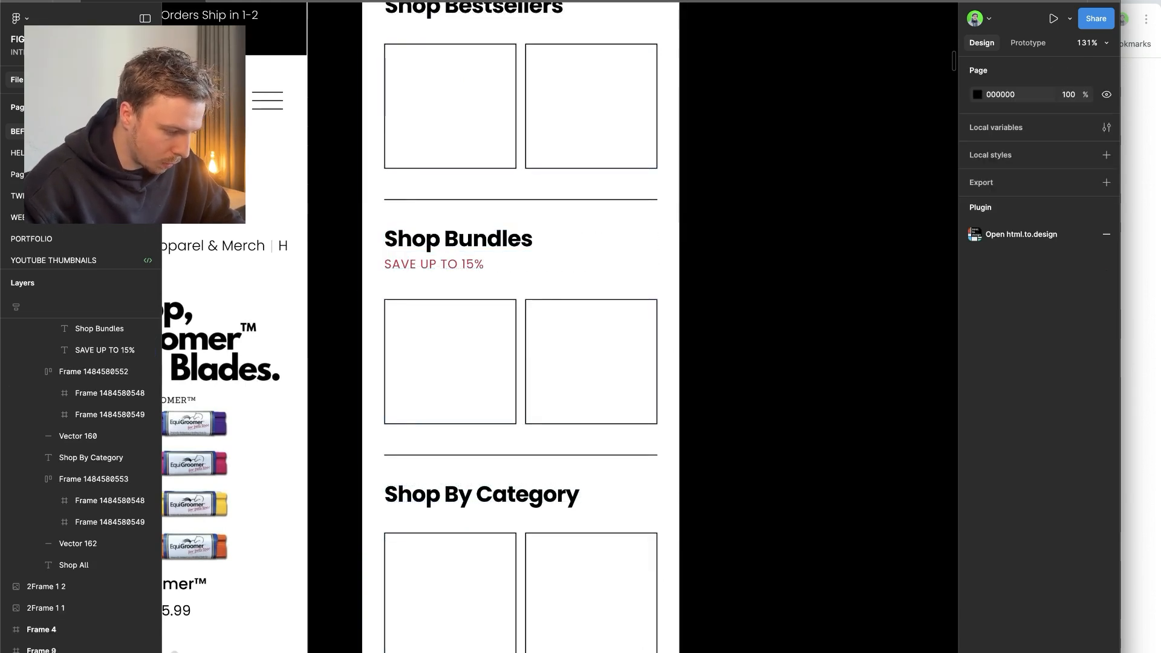
- Duplicate the right-hand Shop Bundles product frame to add a third frame to the row
left_click(642, 329)
key("ctrl+d")
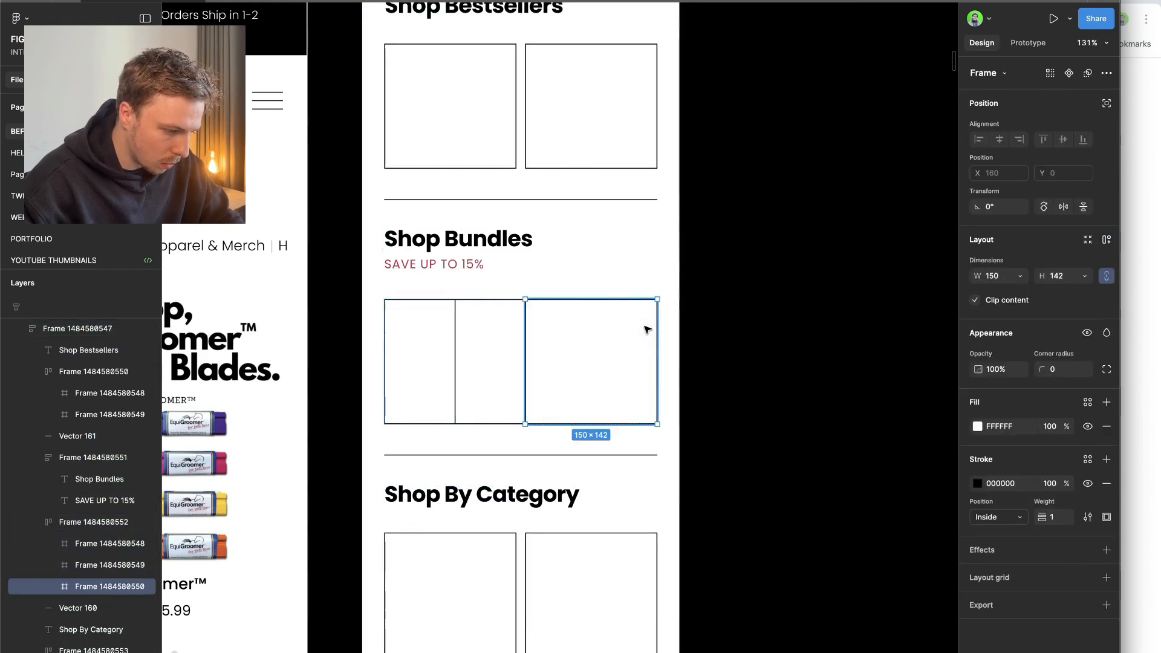
- Try to make the first Shop Bundles frame's width fill its container
left_click(509, 369)
left_click(417, 368)
left_click(417, 368)
left_click(1020, 277)
left_click(1021, 280)
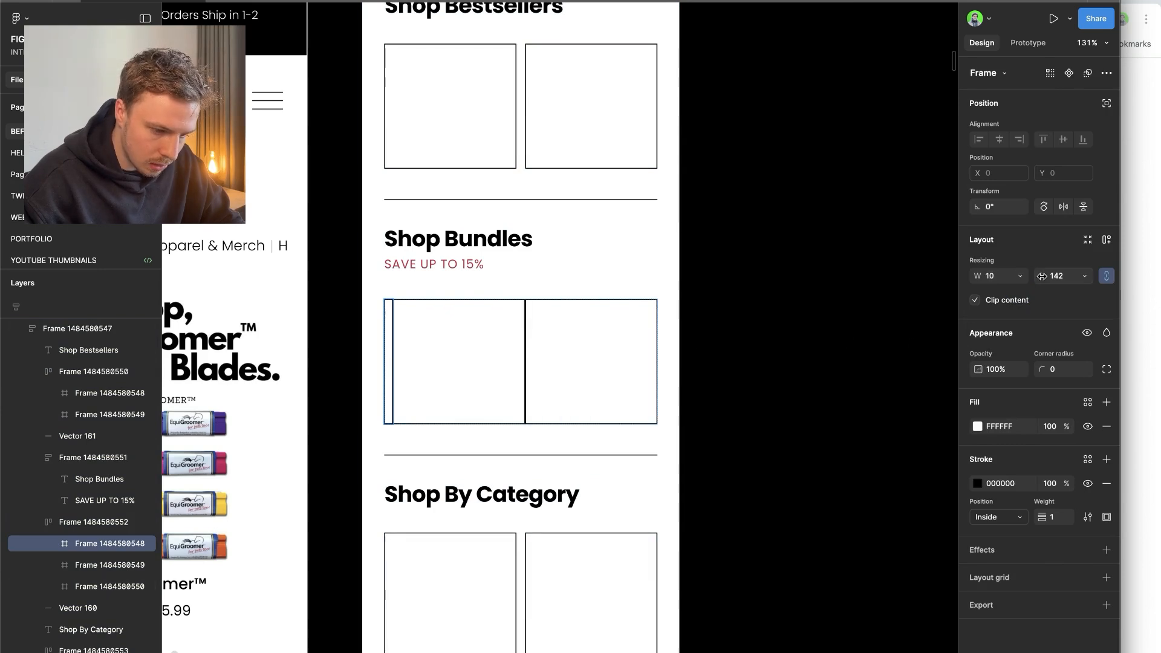
left_click(1101, 241)
key("super+z")
key("super+z")
key("super+z")
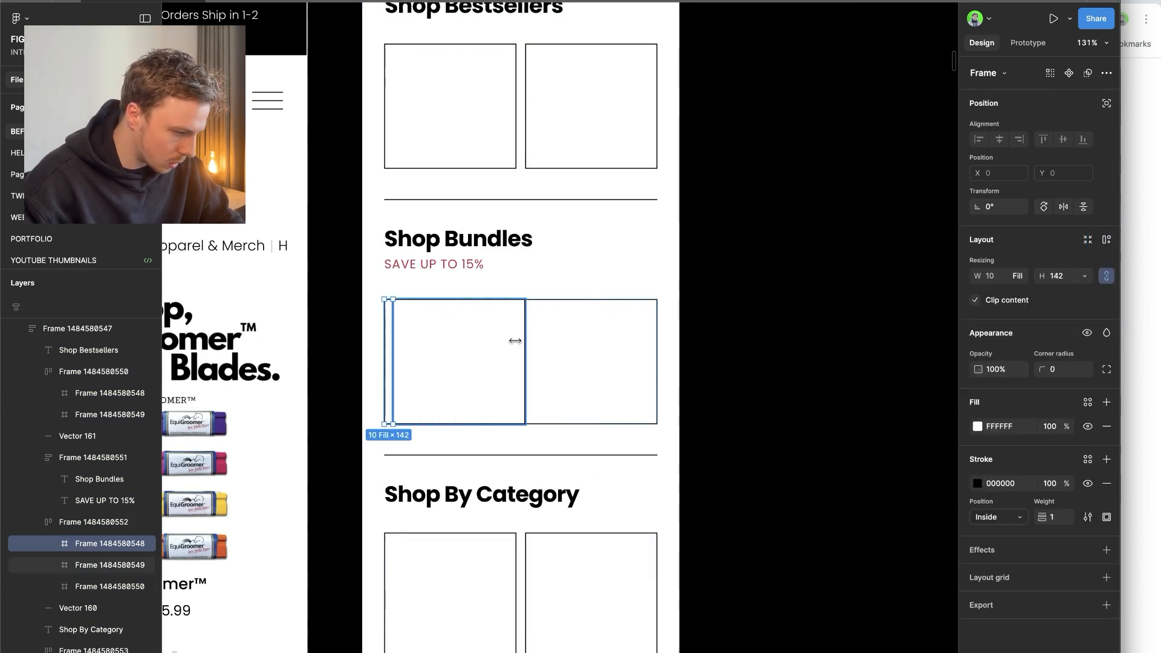
- Left-align the Shop Bundles row of three frames and set its horizontal gap to 5
scroll(498, 351, "down", 5)
scroll(102, 484, "down", 3)
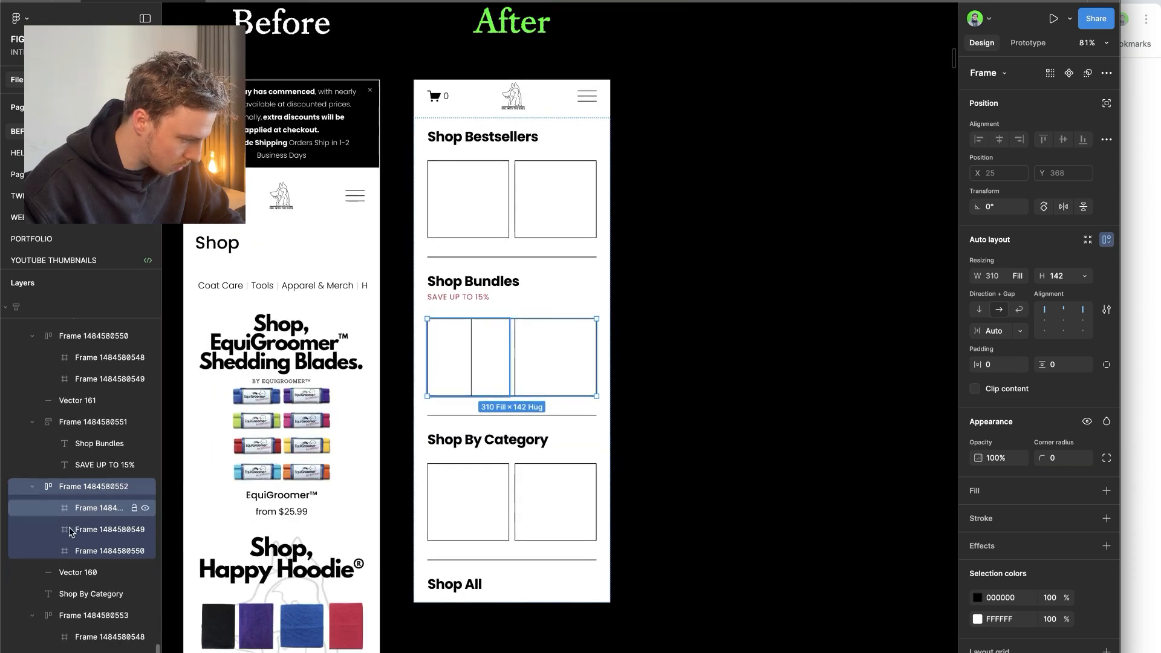
left_click(91, 482)
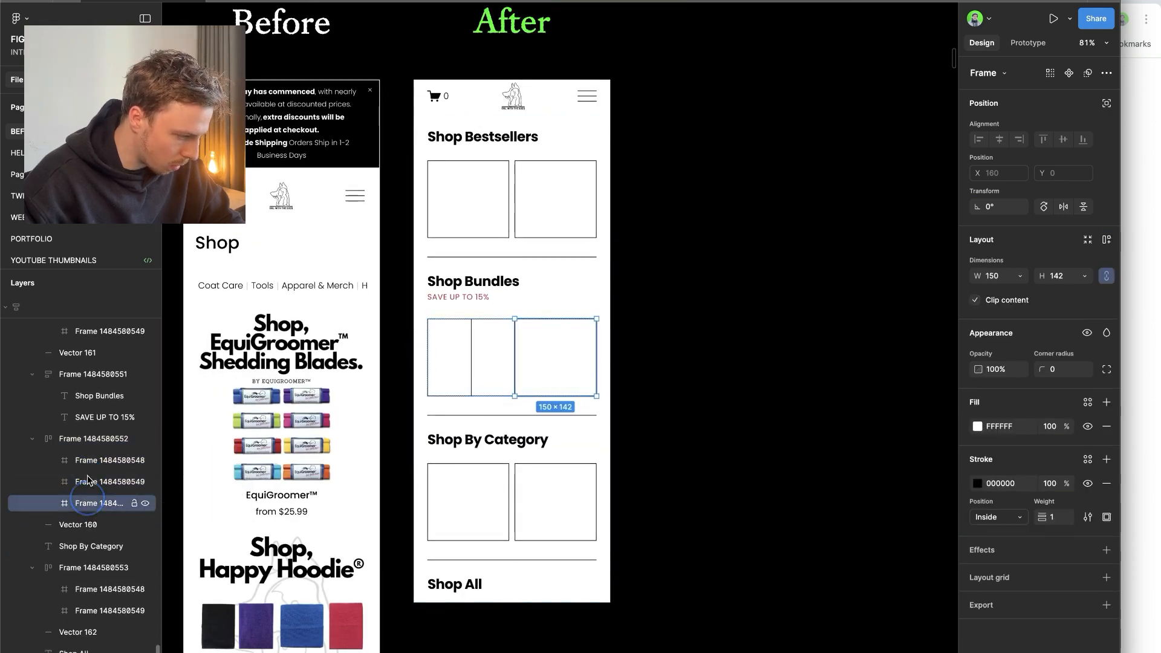
left_click(90, 438)
left_click(1043, 318)
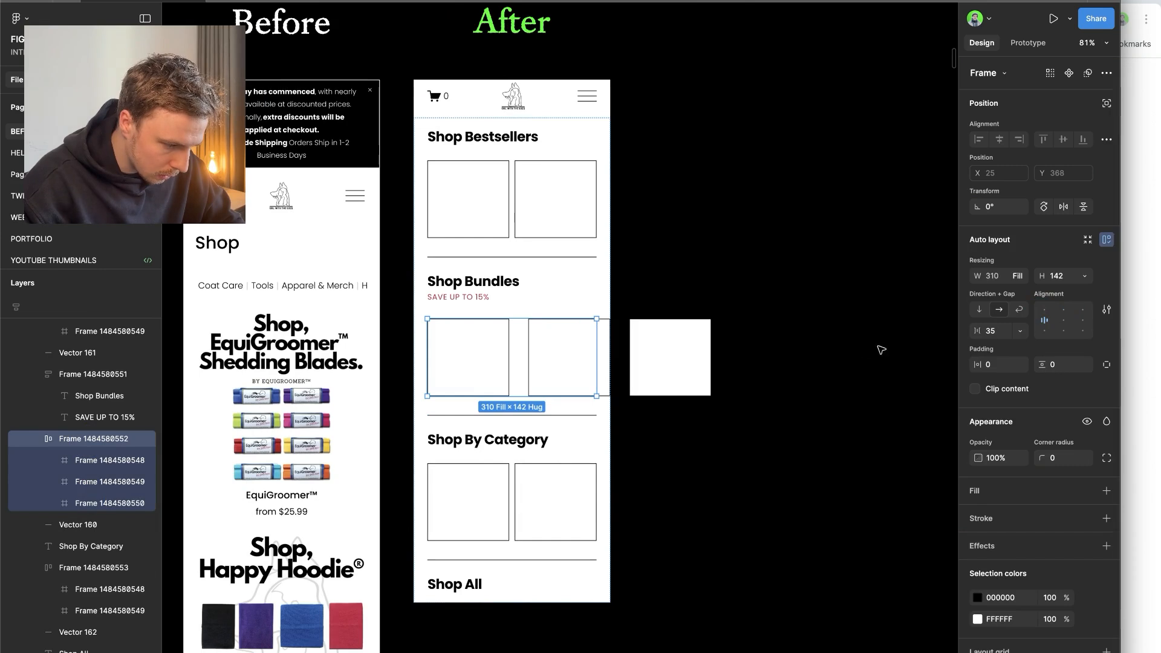
type("5")
key("Return")
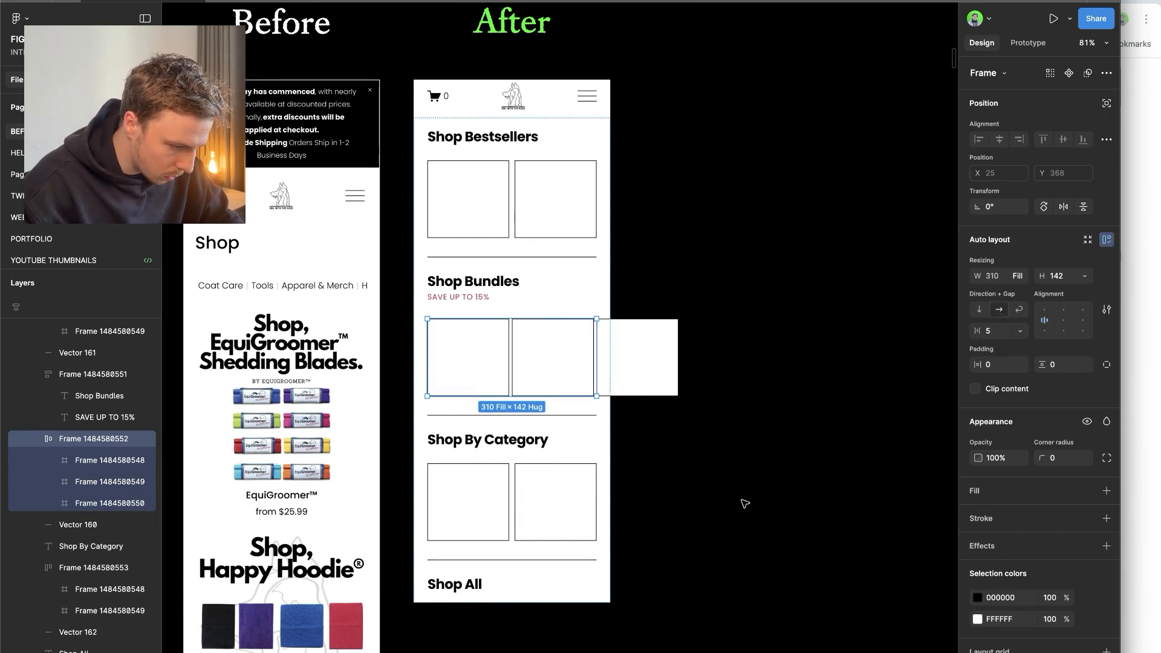
- Replace the Shop Bestsellers row with a copy of the three-frame Shop Bundles row
left_click(489, 150)
left_click(493, 168)
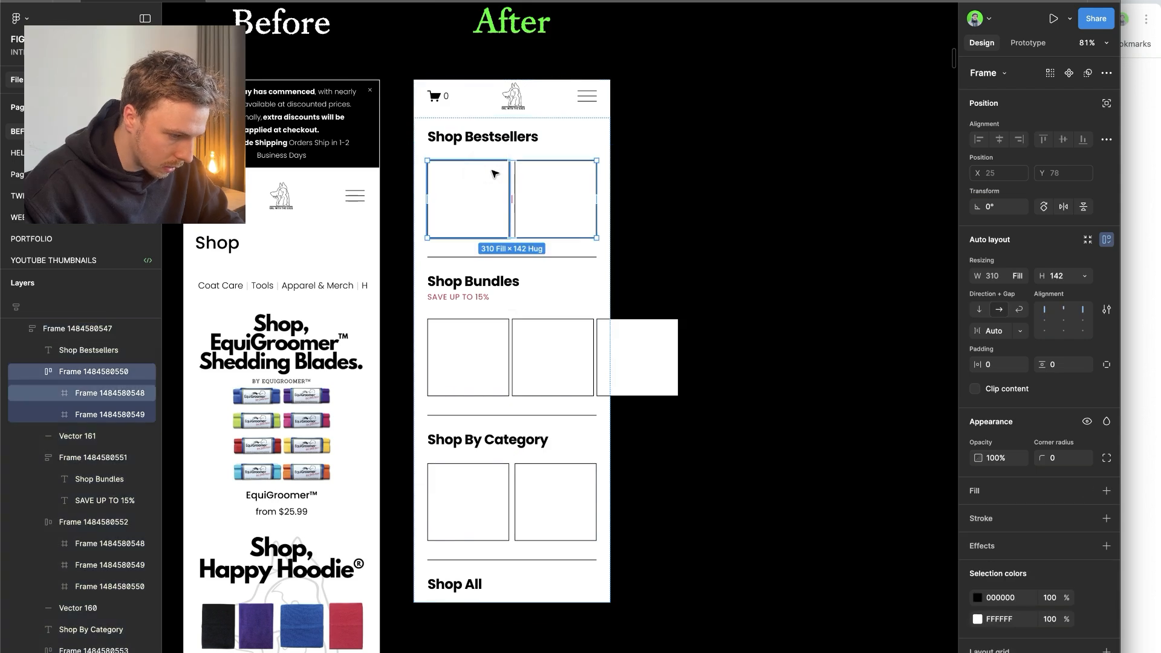
key("ctrl+v")
left_click(506, 189)
key("Delete")
- Set the outer After page frame's height to hug its contents and turn on content clipping
left_click(427, 94)
left_click(414, 74)
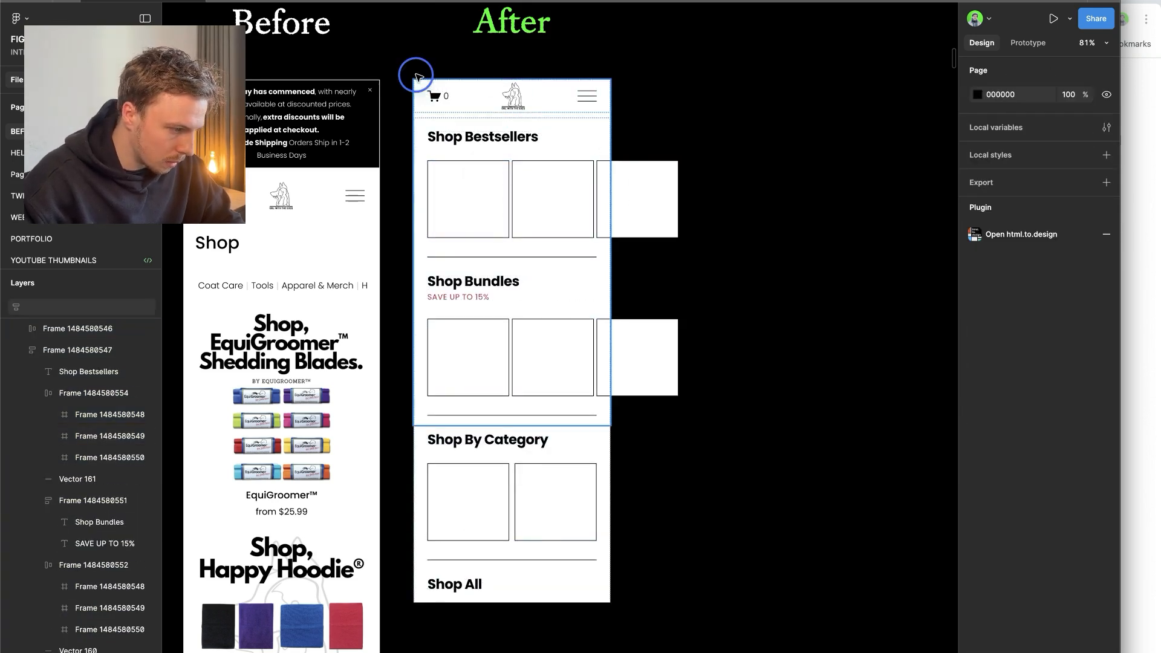
left_click(416, 81)
left_click(1084, 276)
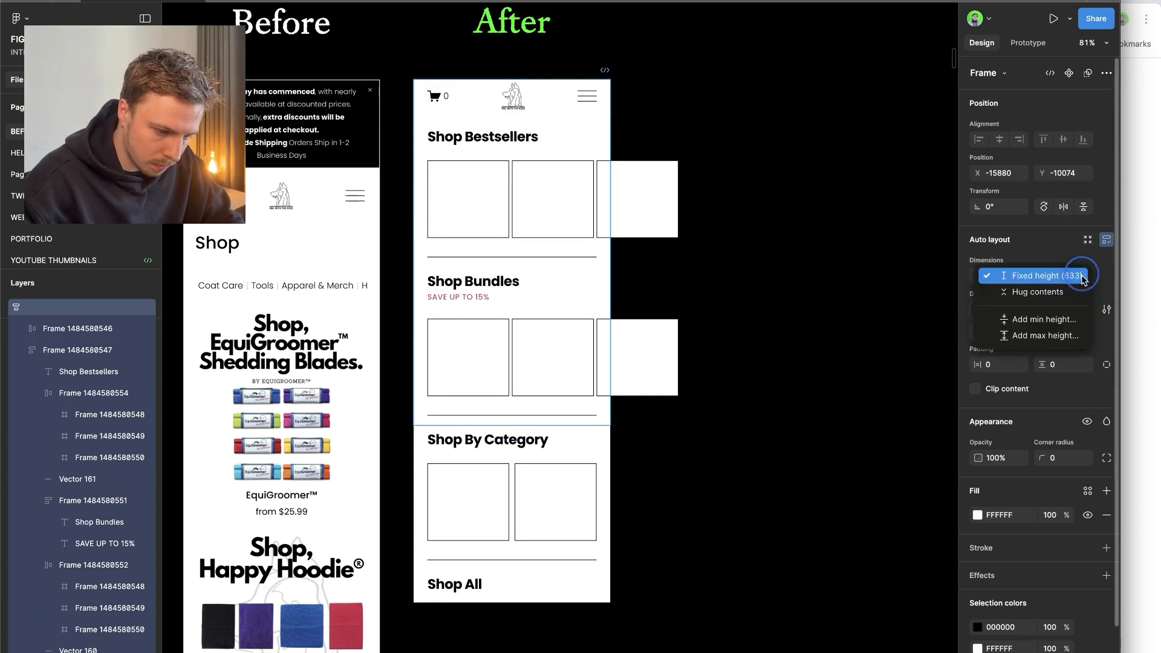
left_click(1055, 293)
scroll(804, 337, "down", 1)
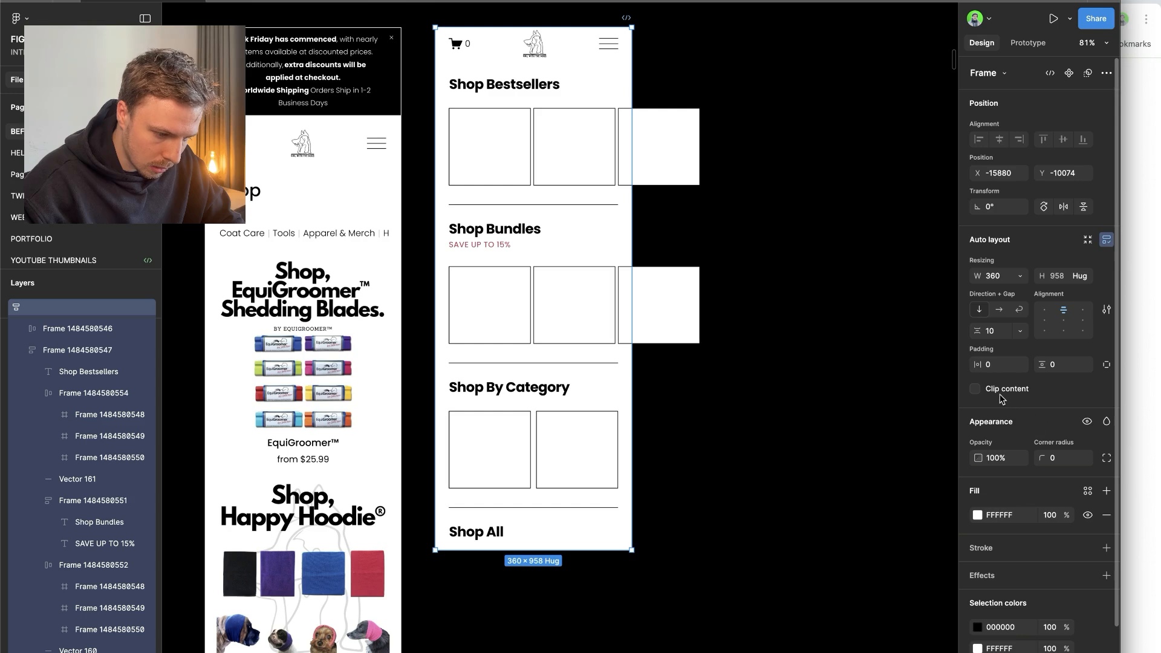
left_click(981, 389)
left_click(867, 373)
- Resize the three Shop Bestsellers frames to 150 by 150 squares with their aspect ratio unlocked
left_click(562, 162)
left_click(562, 162)
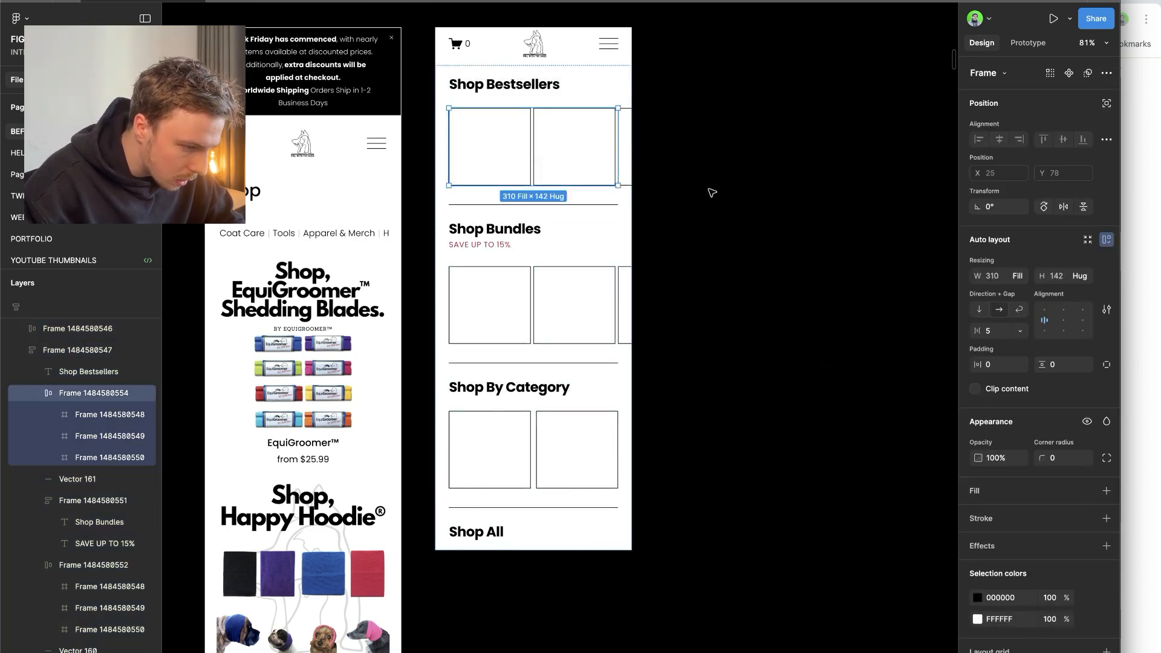
left_click(677, 154)
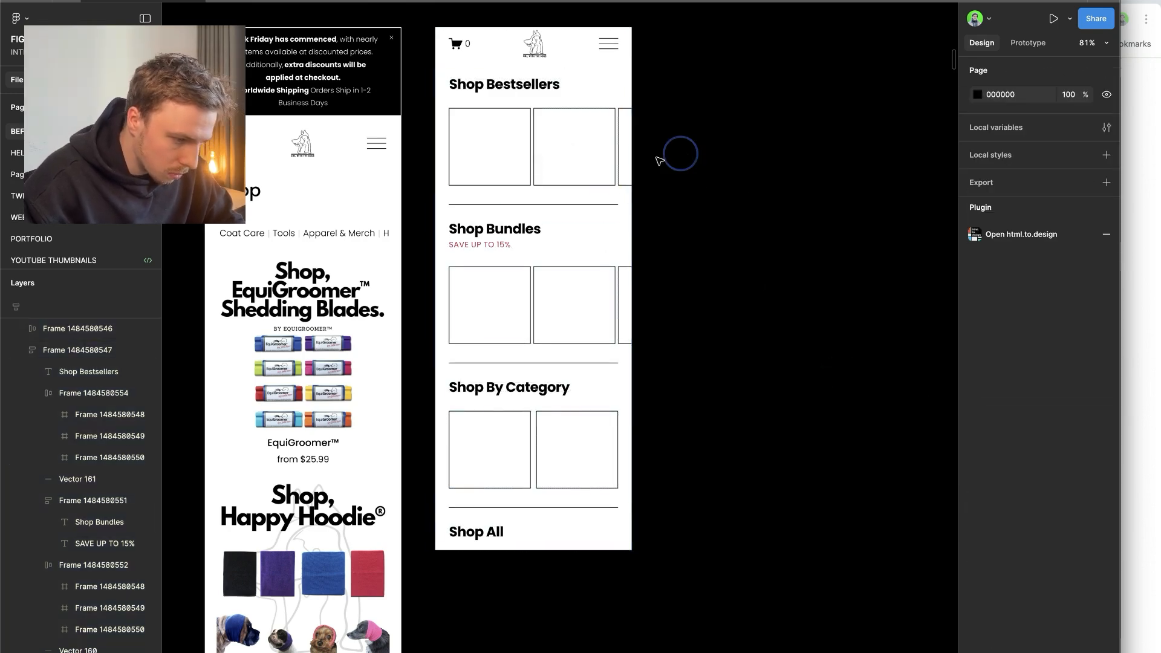
left_click(624, 160)
left_click(586, 161, "shift")
left_click(491, 162, "shift")
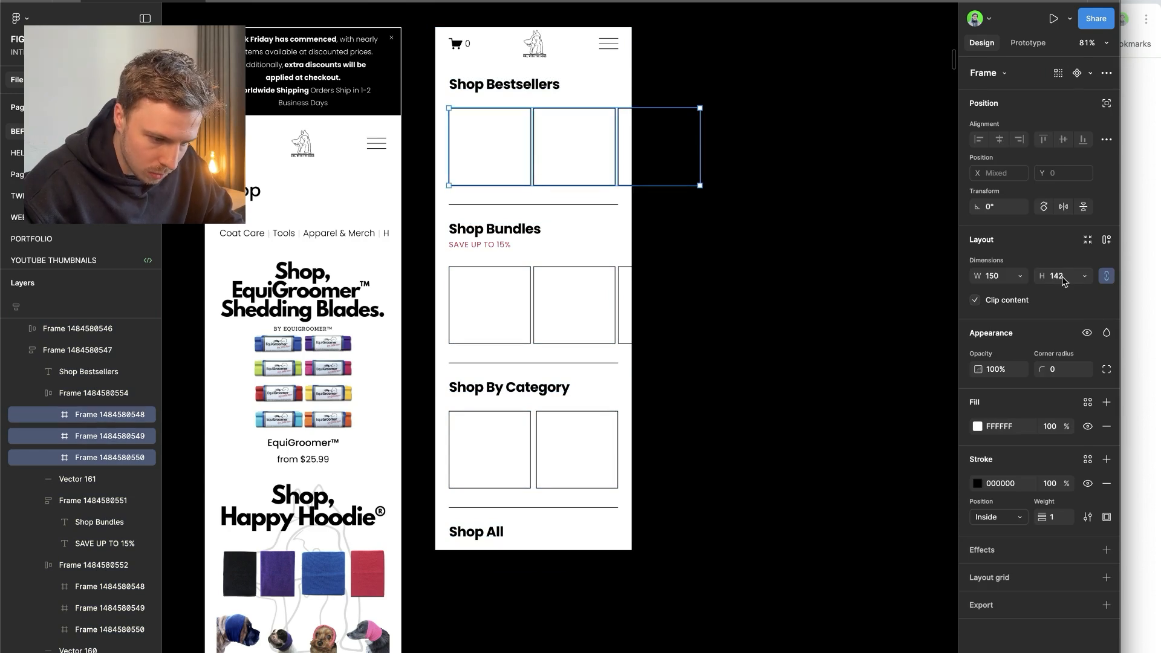
key("Return")
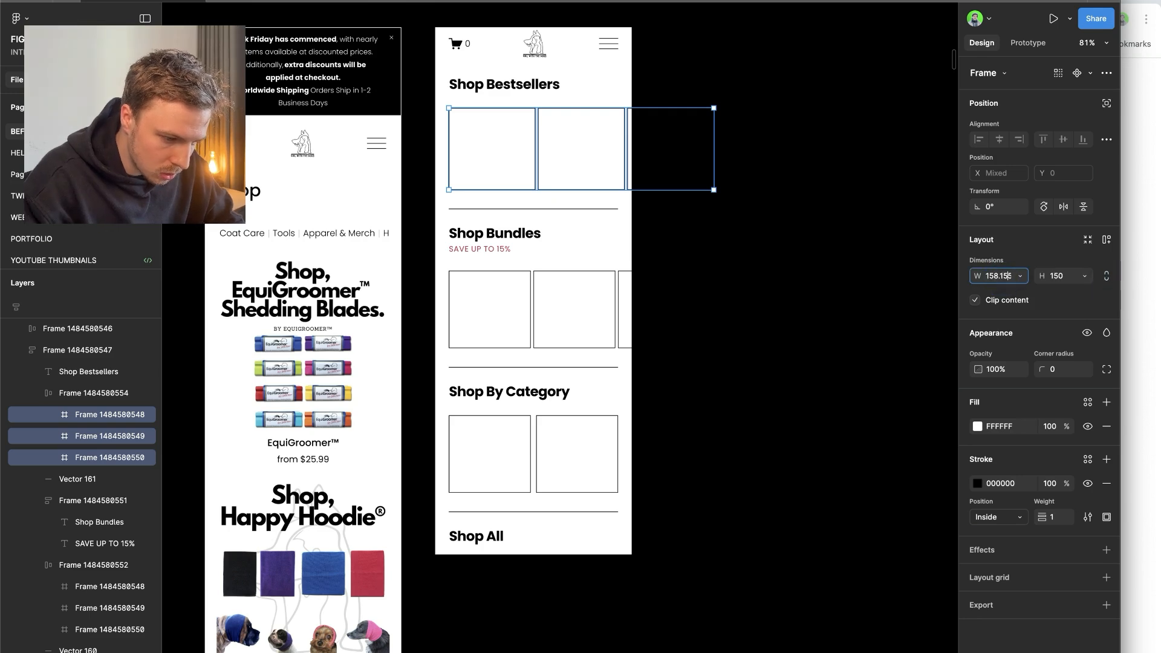
key("Return")
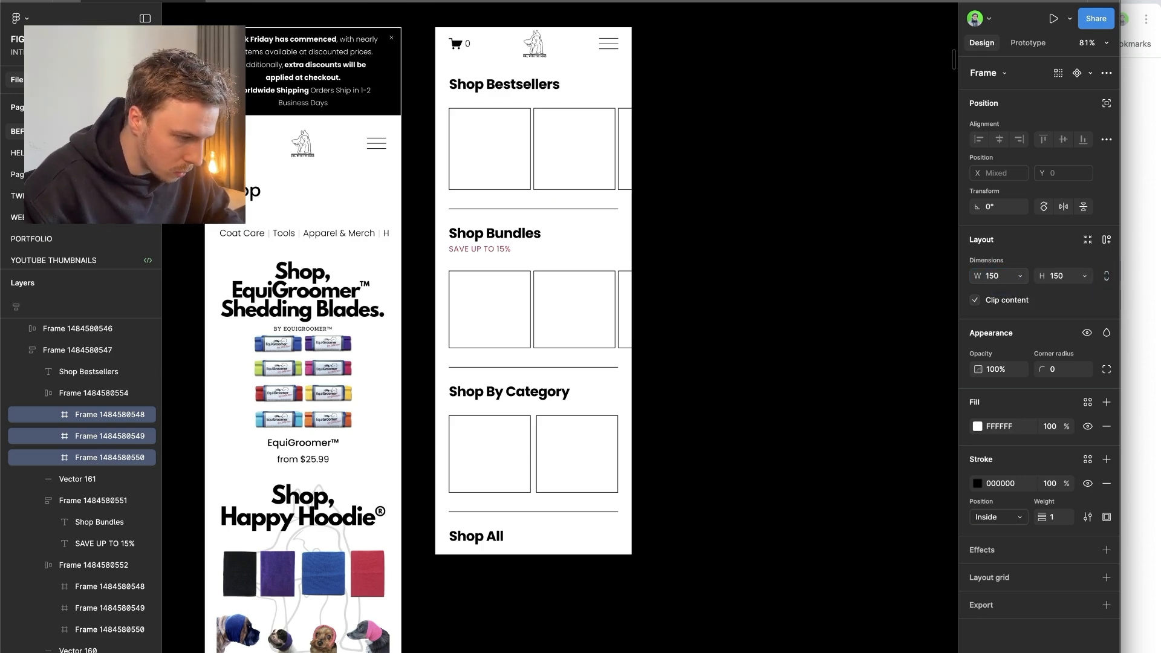
- Replace the three Shop Bundles frames with copies of the 150 by 150 Shop Bestsellers frames
left_click(588, 304)
key("ctrl+v")
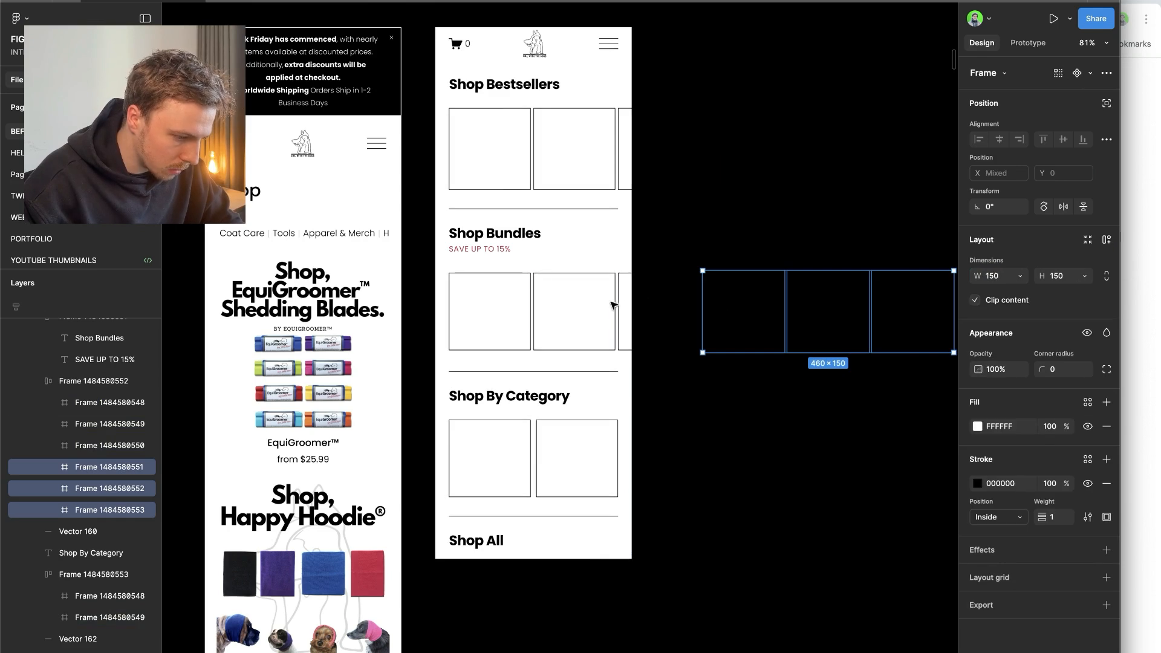
left_click(570, 306)
left_click(492, 311, "shift")
key("Delete")
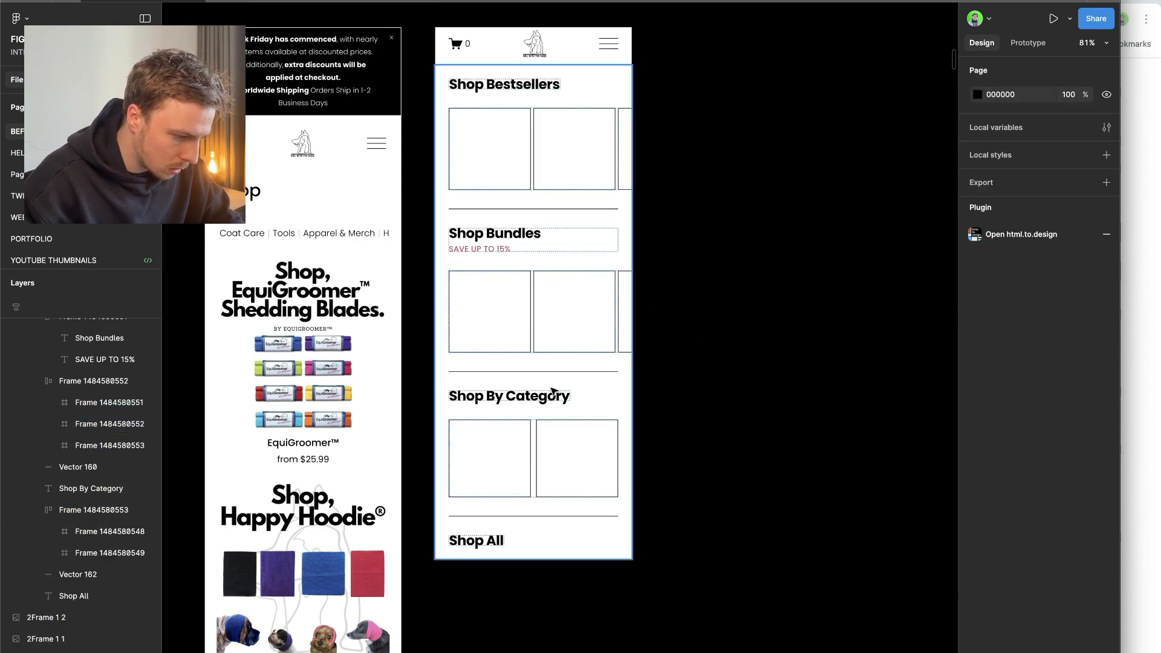
- Replace the two frames under Shop By Category with a horizontal auto-layout row of three 150 by 150 frames
left_click(559, 470)
key("ctrl+v")
left_click_drag(559, 470, 541, 452)
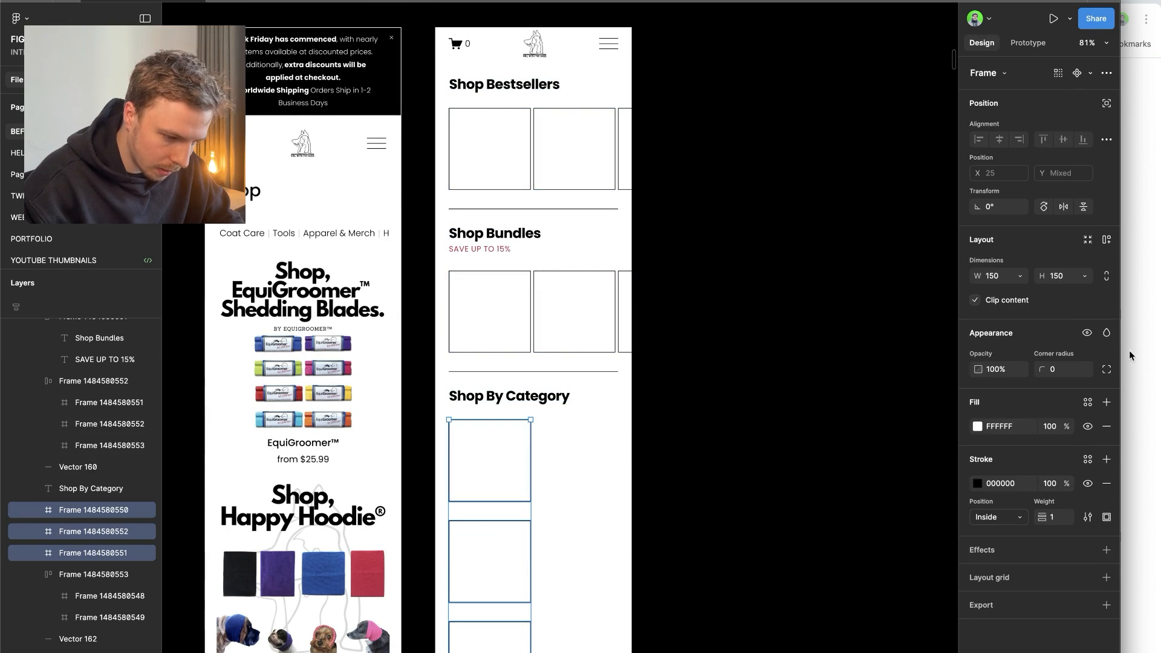
left_click(1106, 240)
left_click(999, 311)
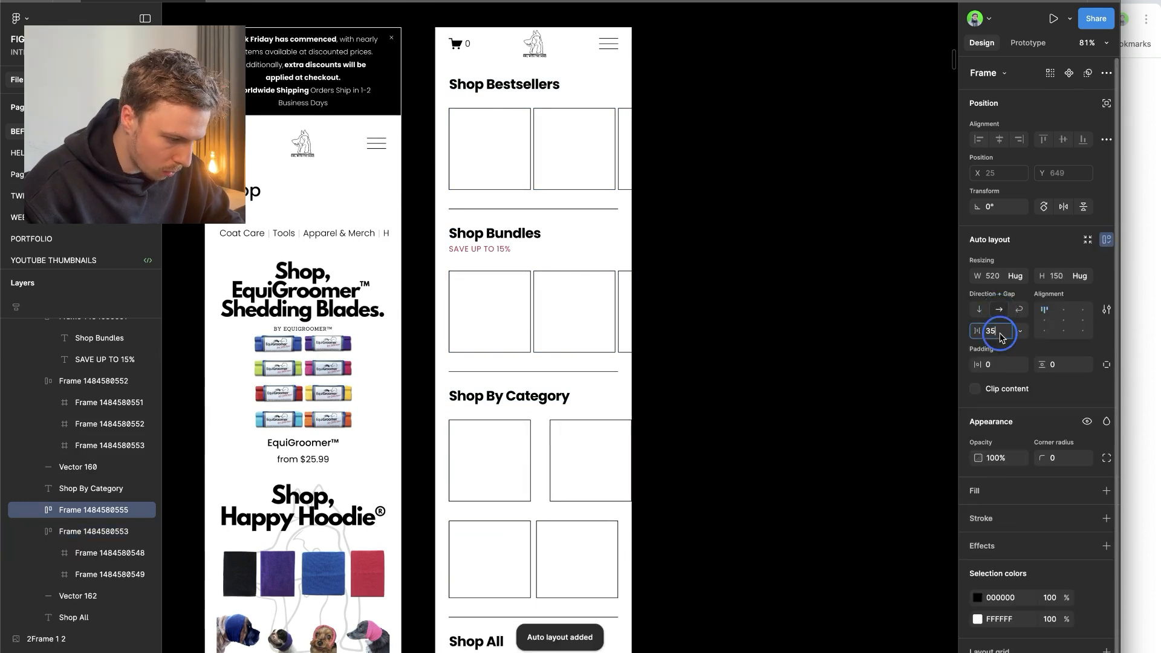
left_click(596, 557)
key("Delete")
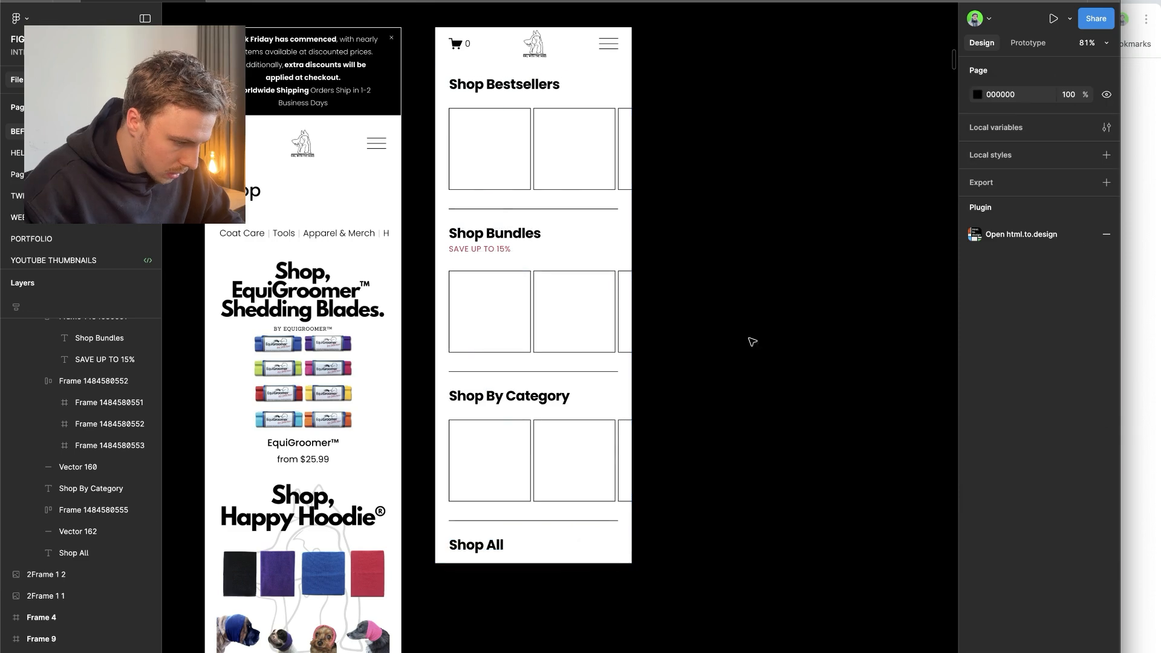
- Shorten the Shop By Category heading to "Category"
scroll(645, 404, "up", 1)
scroll(536, 432, "up", 5)
scroll(535, 432, "down", 4)
left_click(685, 392)
left_click(464, 436)
key("Escape")
left_click(647, 423)
- Reword the Shop Bundles heading to "Bundle & Save"
key("t")
left_click(442, 252)
key("super+BackSpace")
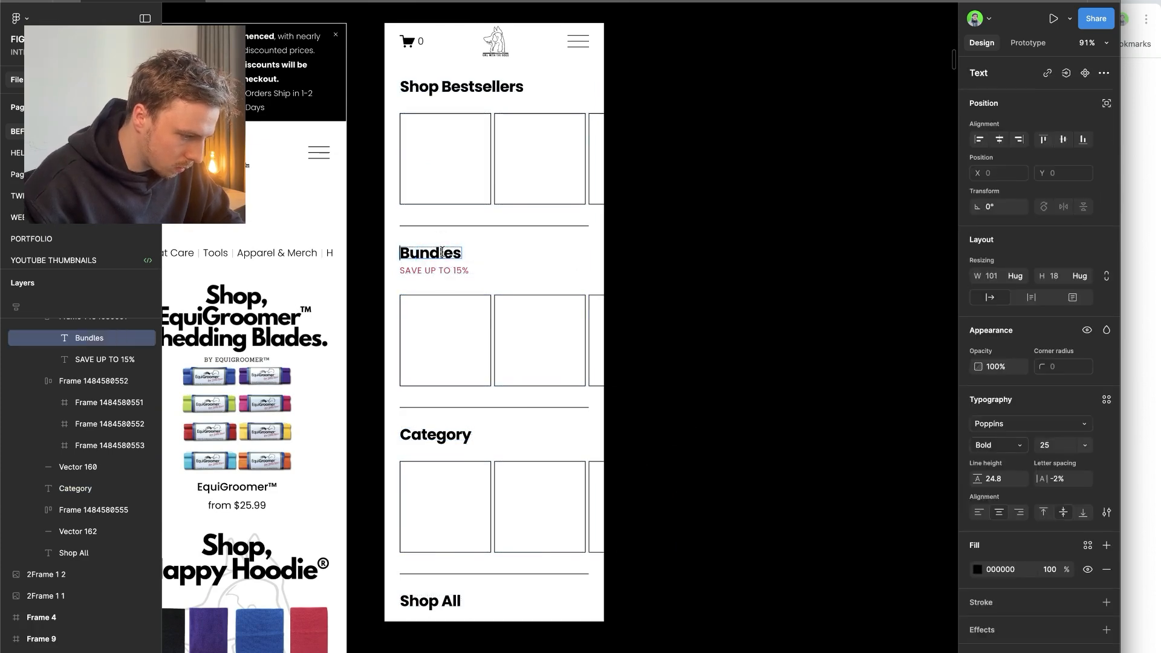
double_click(462, 254)
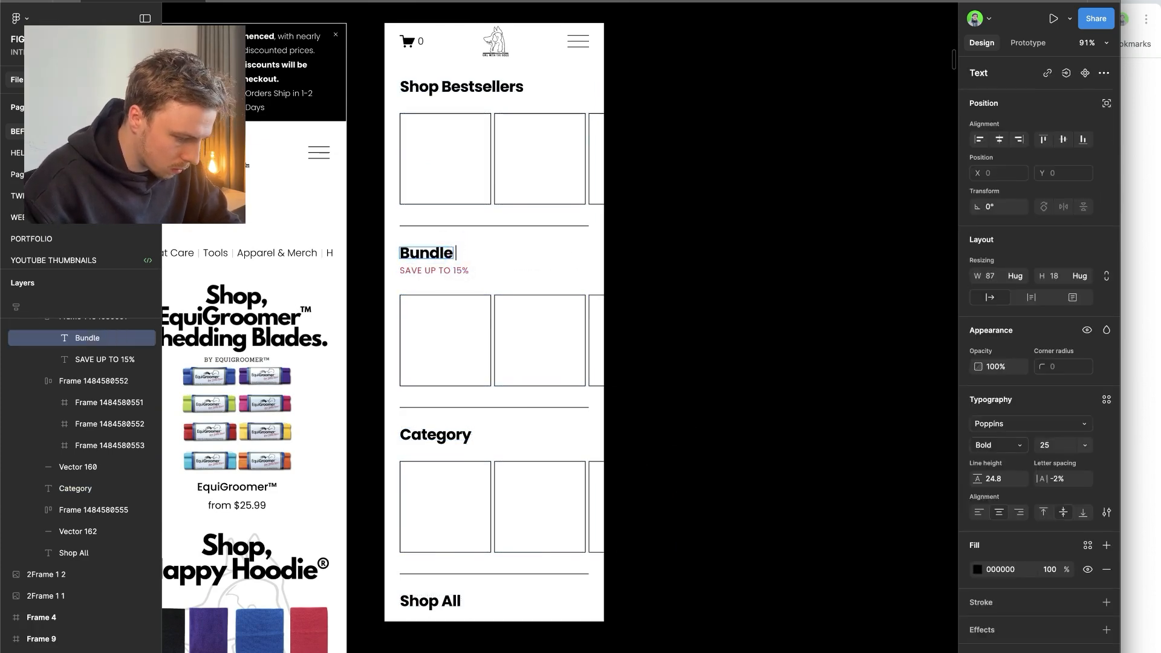
- Shorten the Shop Bestsellers heading to "Bestsellers"
left_click(442, 86)
key("super+BackSpace")
key("Escape")
key("Escape")
left_click(596, 423)
scroll(597, 423, "down", 2)
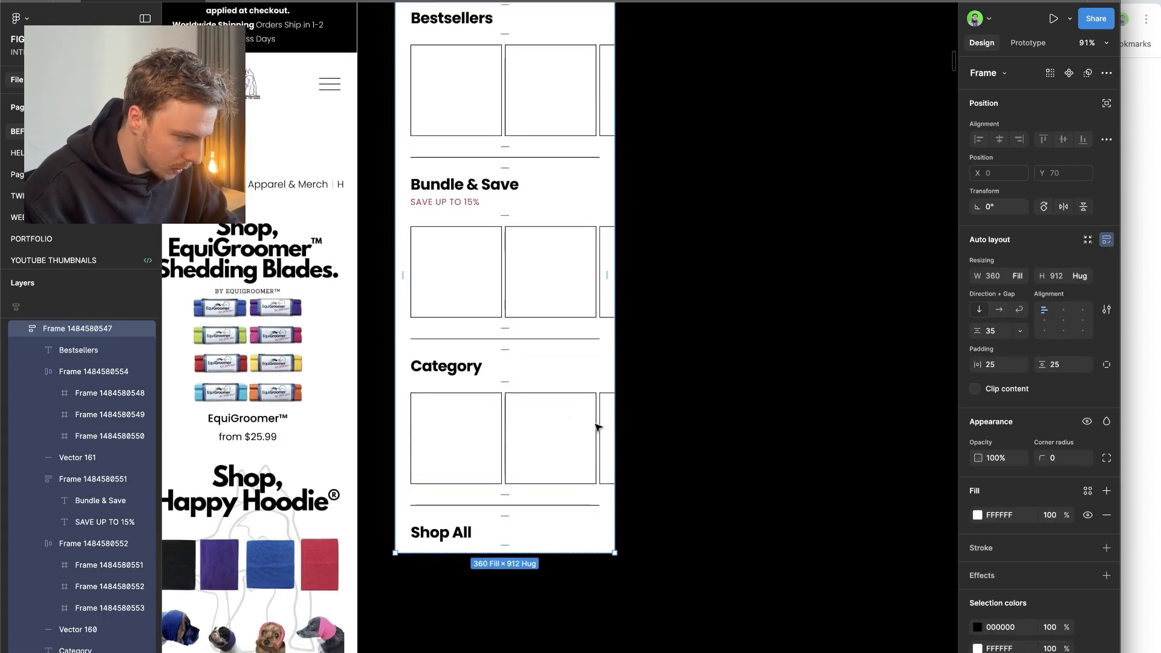
scroll(598, 512, "up", 2)
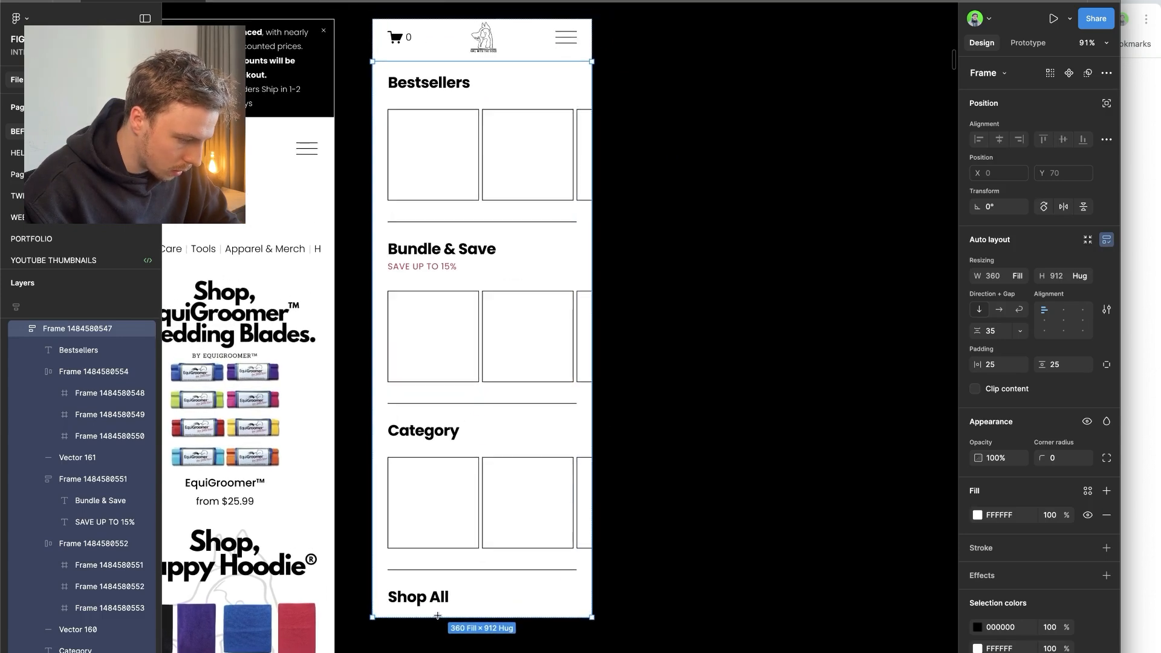
- Try "All" as the wording of the Shop All heading and restore "Shop All"
left_click(429, 598)
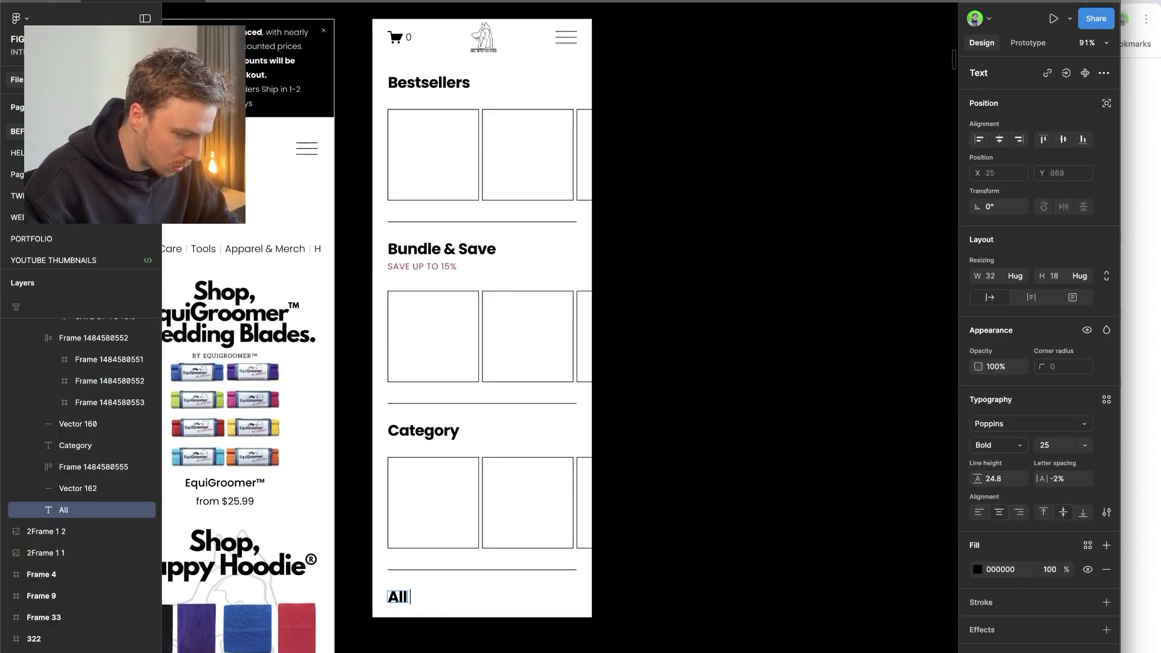
type("op")
key("Escape")
key("Escape")
- Draw a new square frame about 168 wide and place it directly below the Category row
scroll(617, 575, "up", 3)
scroll(581, 370, "down", 4)
scroll(513, 396, "down", 3)
scroll(484, 575, "left", 1)
scroll(484, 576, "down", 2)
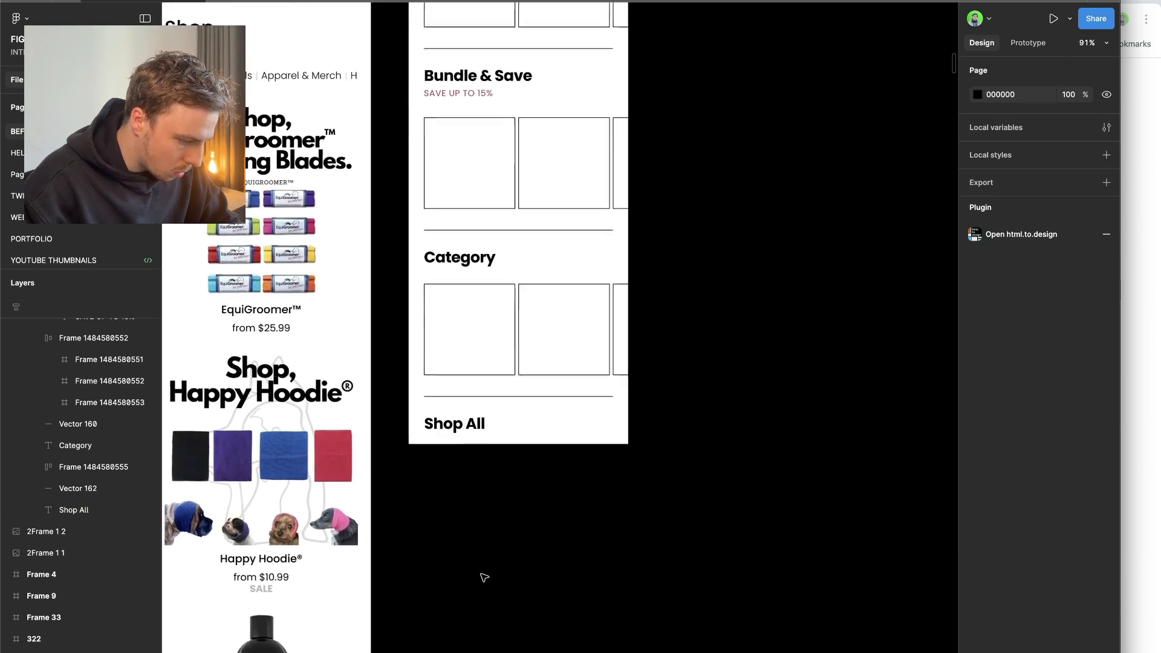
key("f")
left_click_drag(633, 479, 736, 581)
left_click_drag(684, 521, 460, 399)
- Make the new frame below the Category row fill its container's width and reduce its height to about 52
left_click(1020, 275)
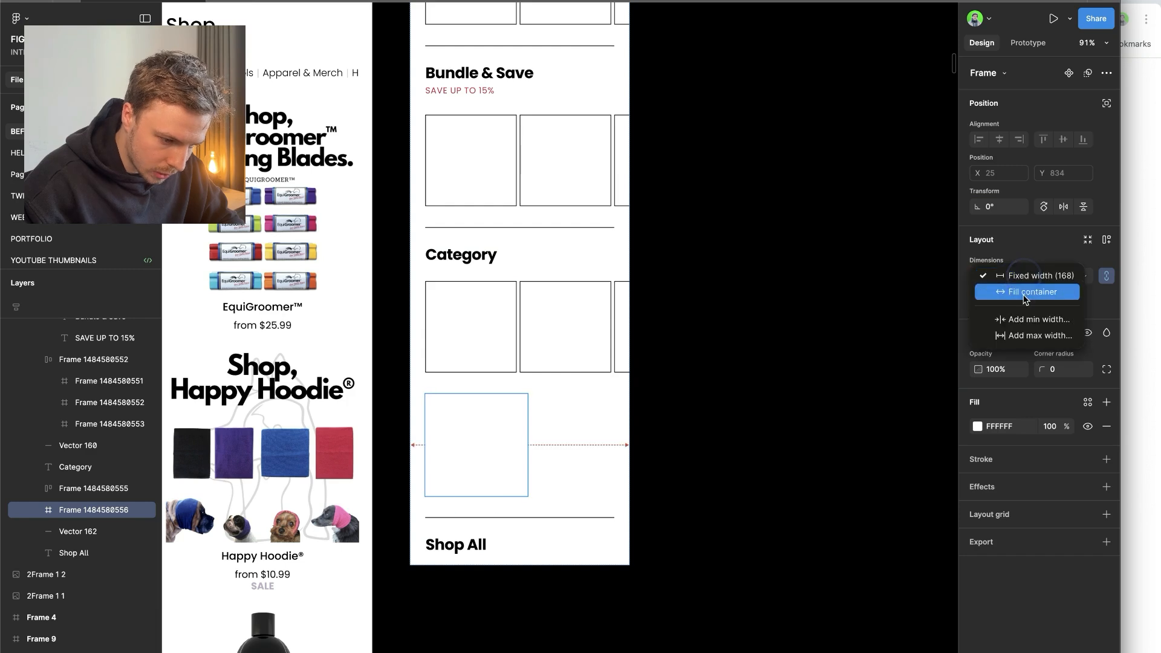
left_click(1024, 290)
left_click_drag(591, 496, 591, 425)
- Give the frame below the Category row a 000000 fill and a corner radius of 100
left_click(1107, 402)
key("super+z")
left_click(977, 426)
left_click_drag(933, 414, 655, 652)
left_click(635, 572)
double_click(552, 406)
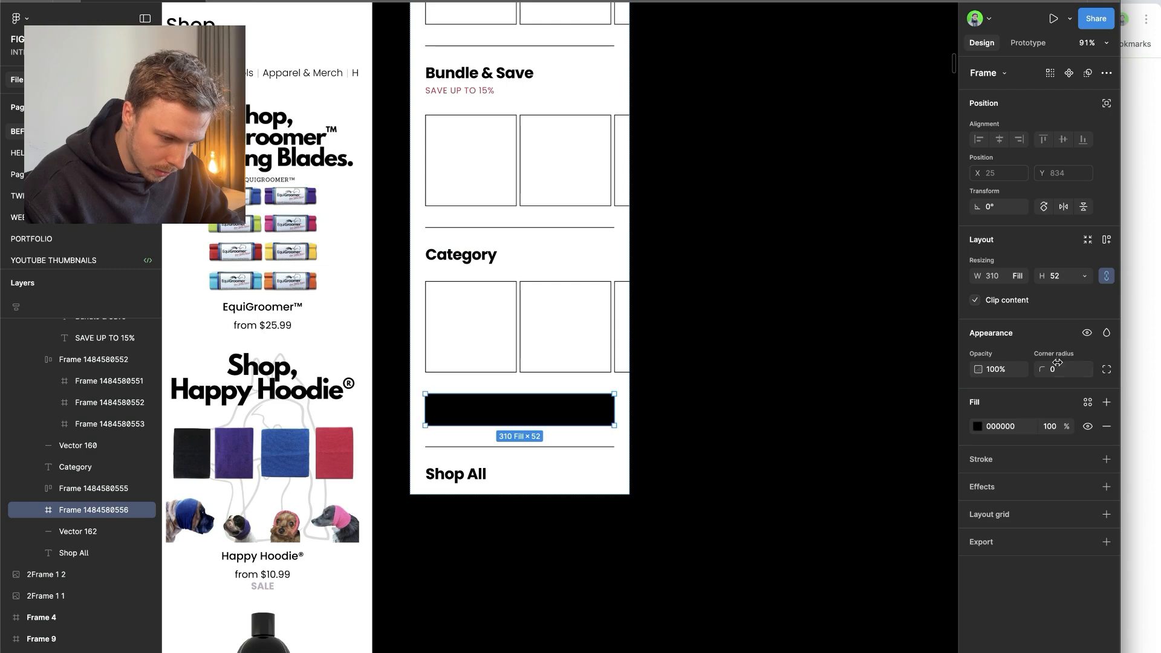
left_click(819, 438)
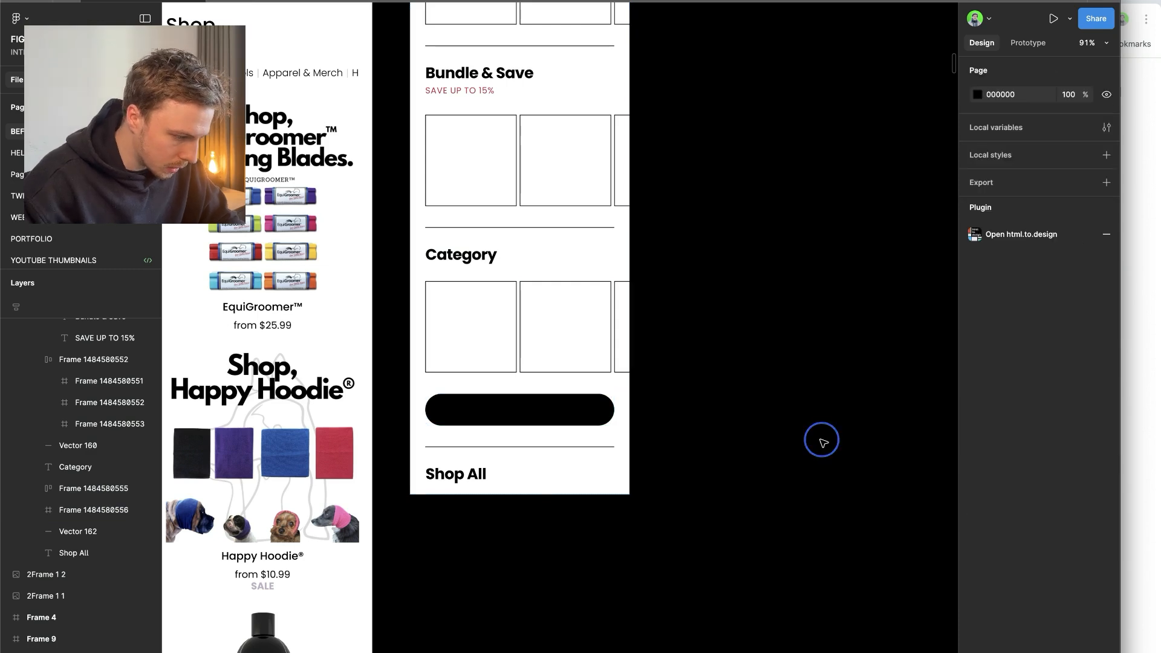
- Paste a copy of the Shop All heading into the black pill frame and apply auto layout to the pill
left_click(466, 474)
left_click(505, 420)
key("ctrl+v")
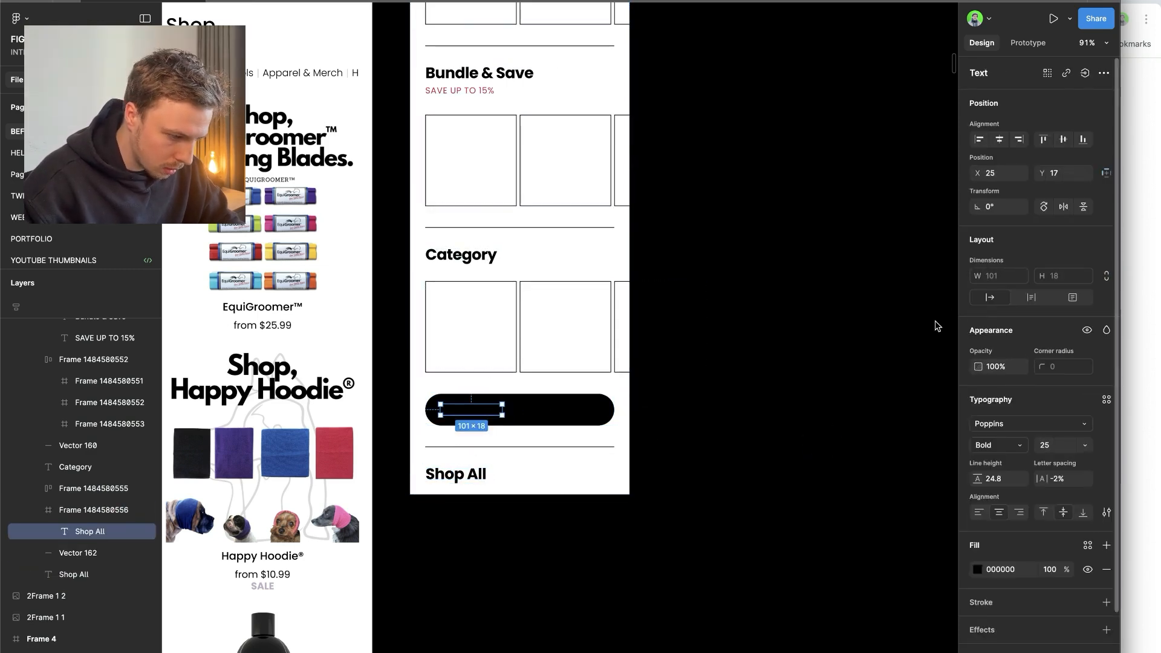
left_click(565, 402)
left_click(1107, 239)
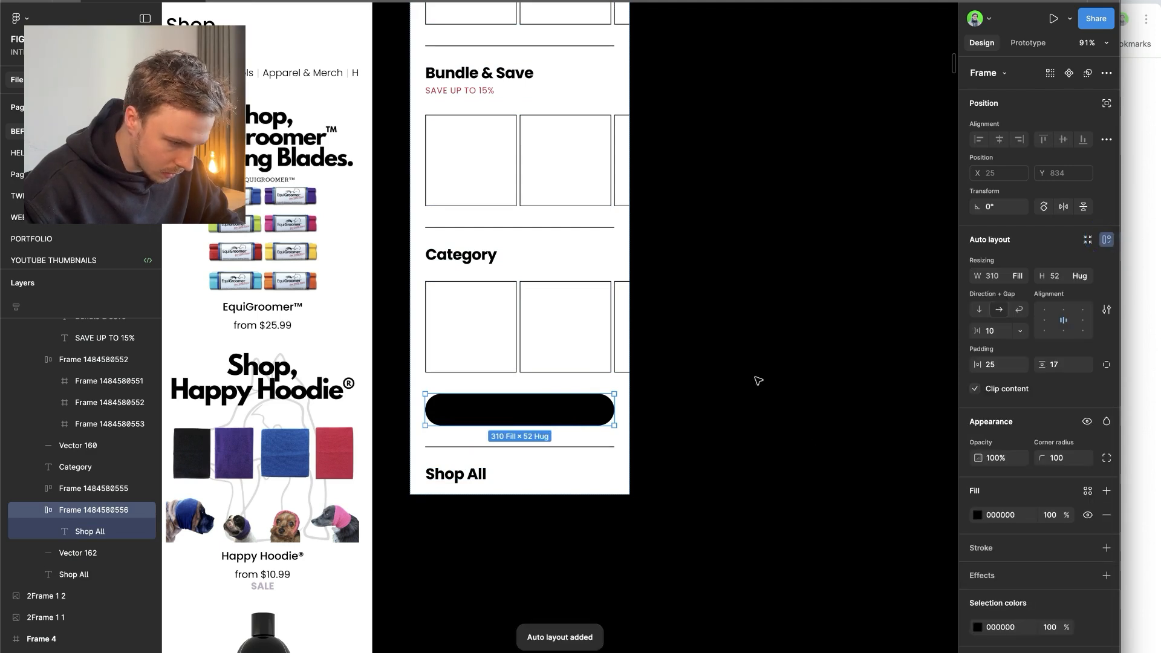
- Color the pill button's Shop All label FFFFFF and set its font size to 15
left_click(526, 413)
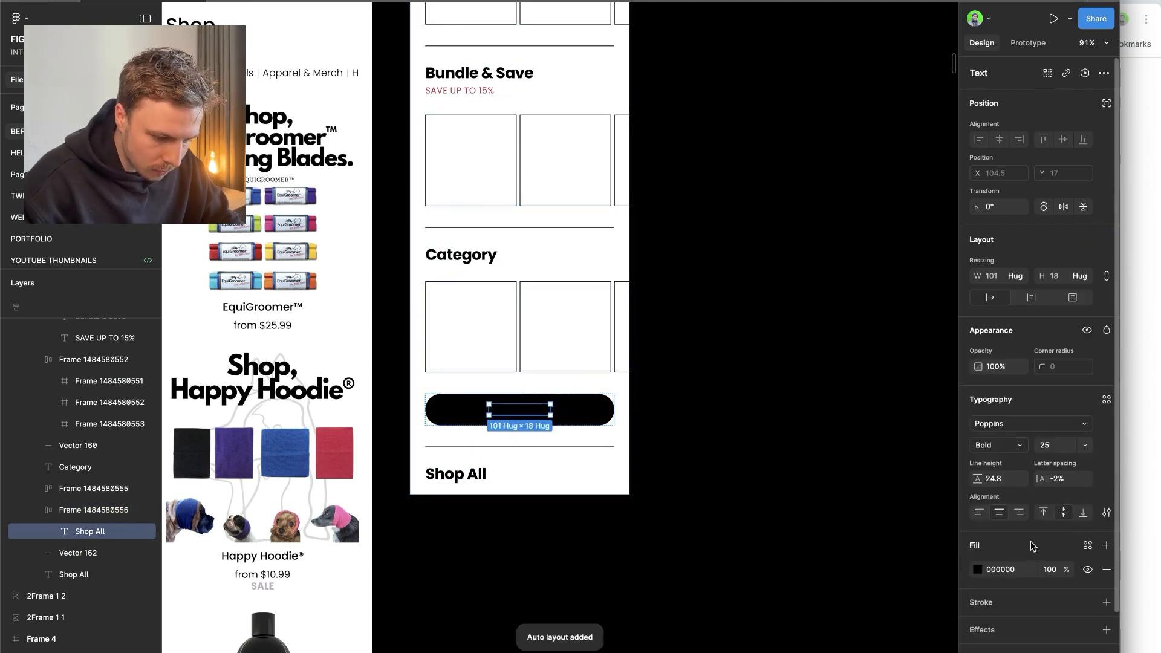
left_click(979, 571)
left_click_drag(907, 445, 658, 309)
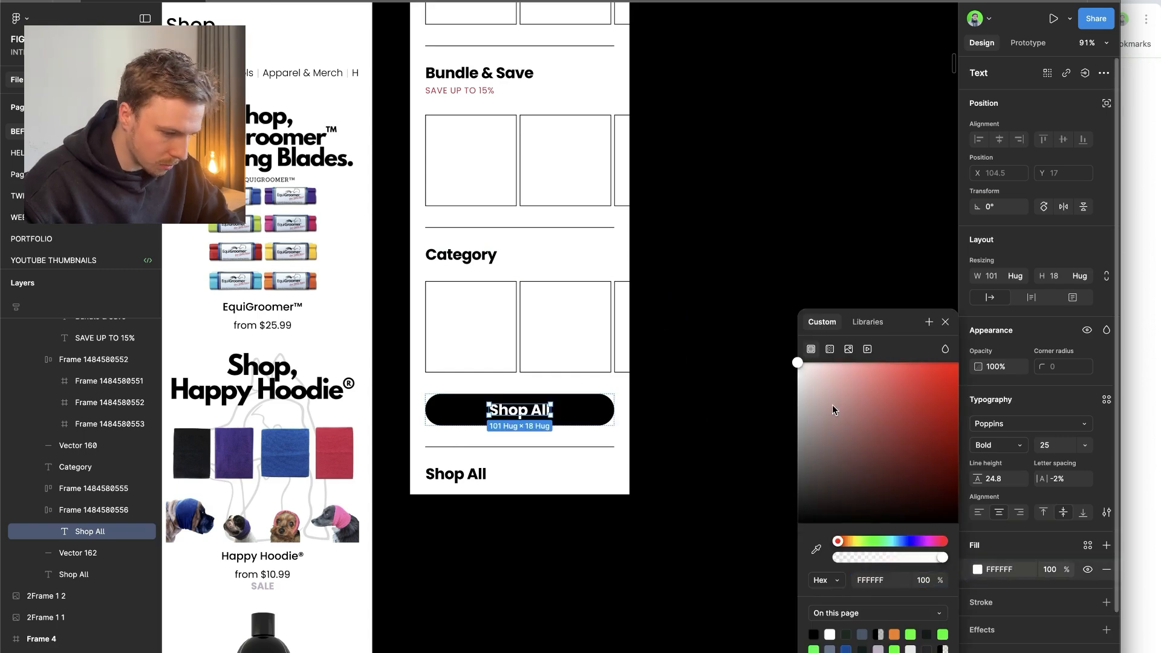
left_click(1056, 447)
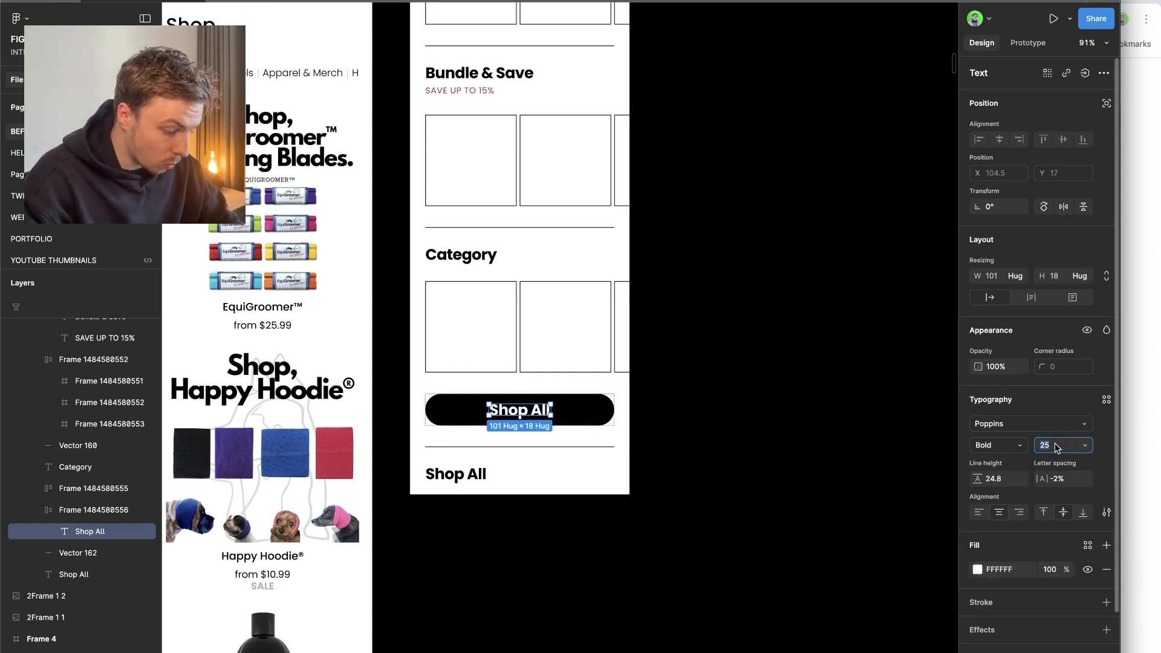
key("Return")
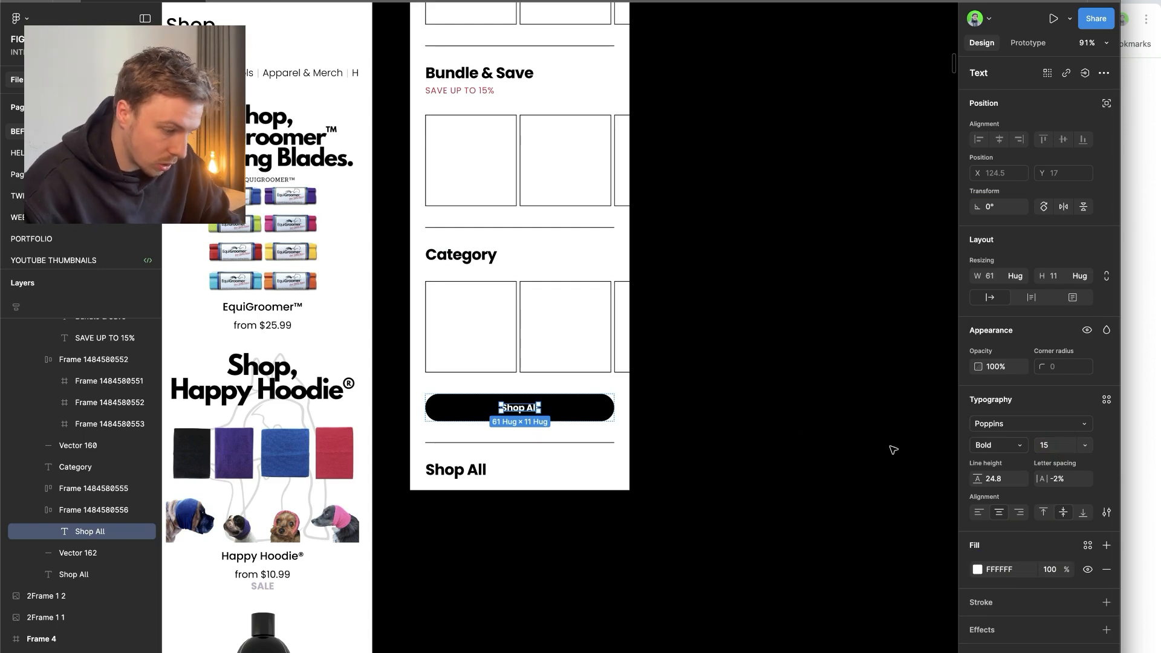
left_click(570, 414)
left_click(536, 407)
left_click(564, 414)
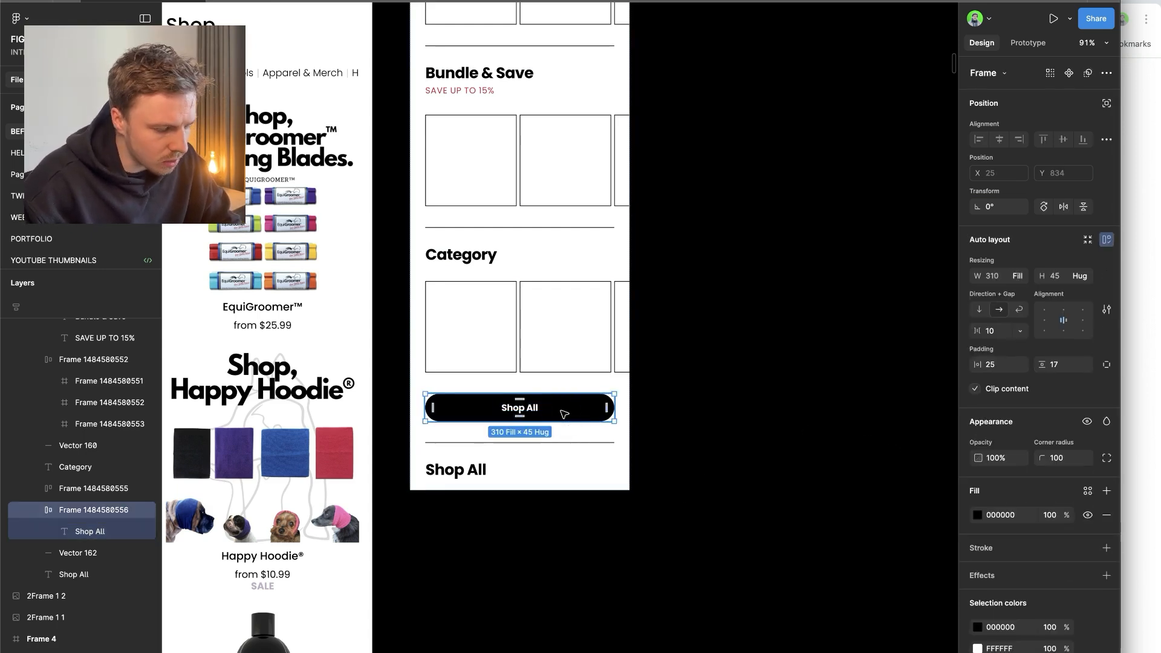
left_click(526, 409)
left_click(583, 411)
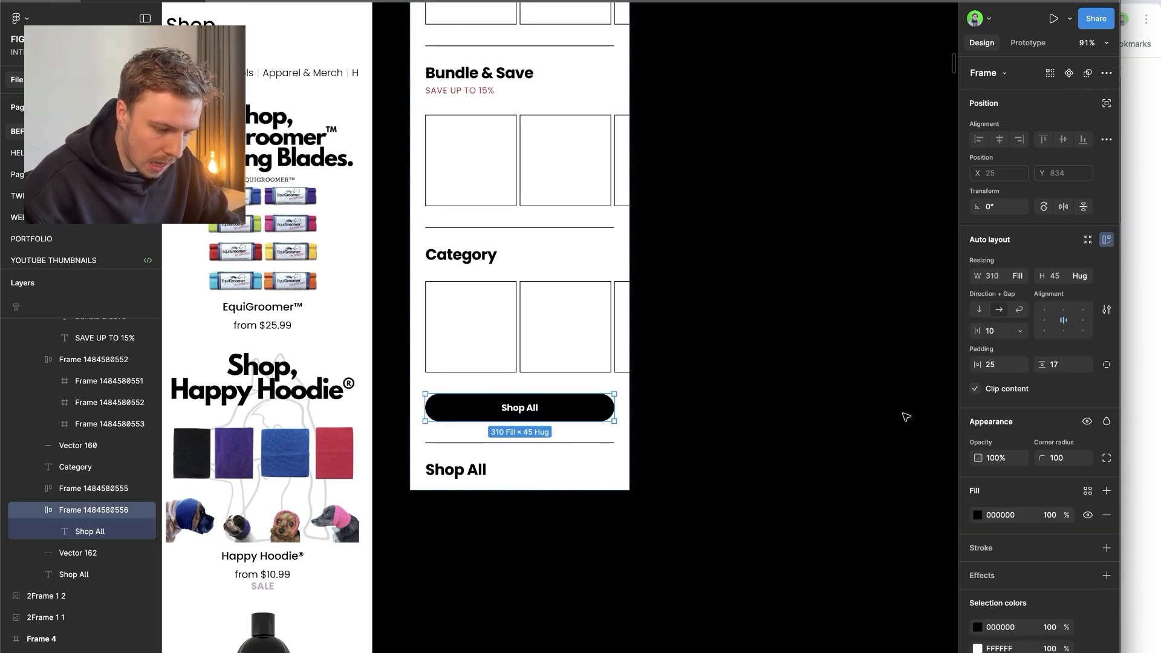
- Set the pill button's label to uppercase and its letter spacing to 4%
scroll(1037, 411, "down", 1)
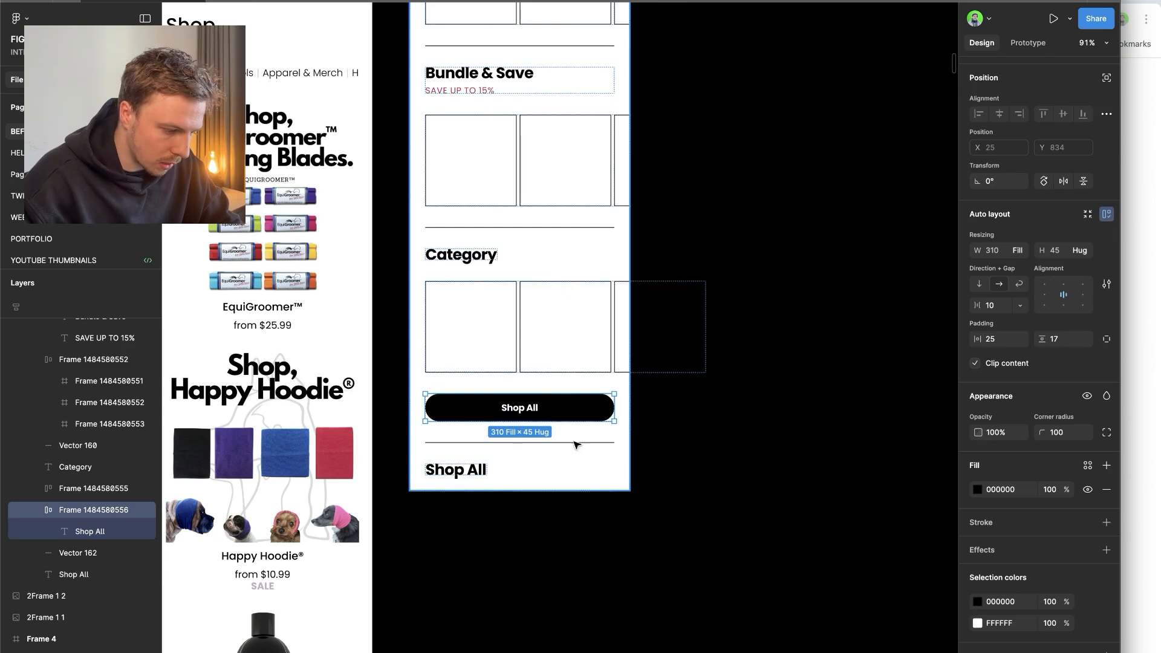
left_click(532, 407)
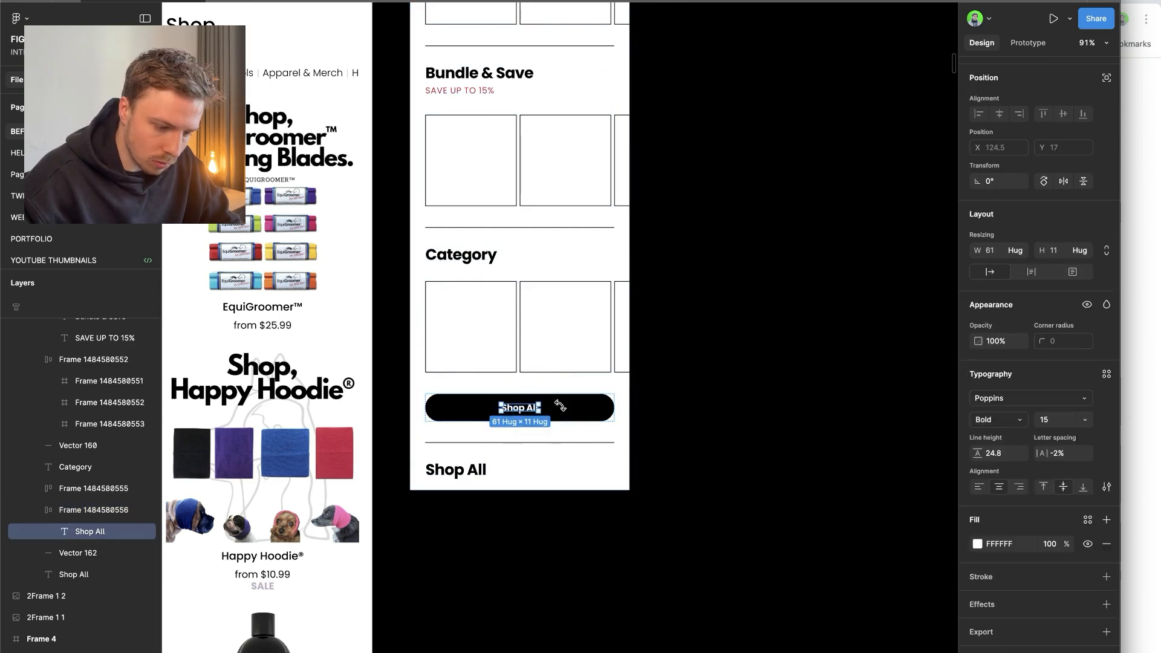
left_click(1106, 487)
left_click(894, 527)
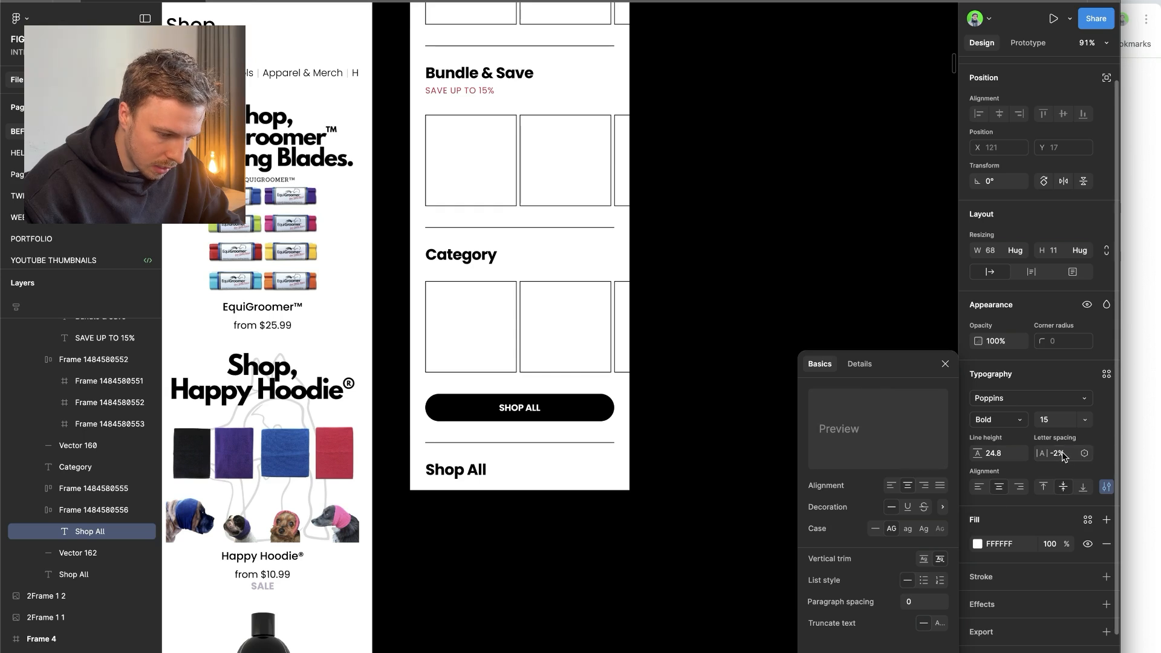
left_click(571, 417)
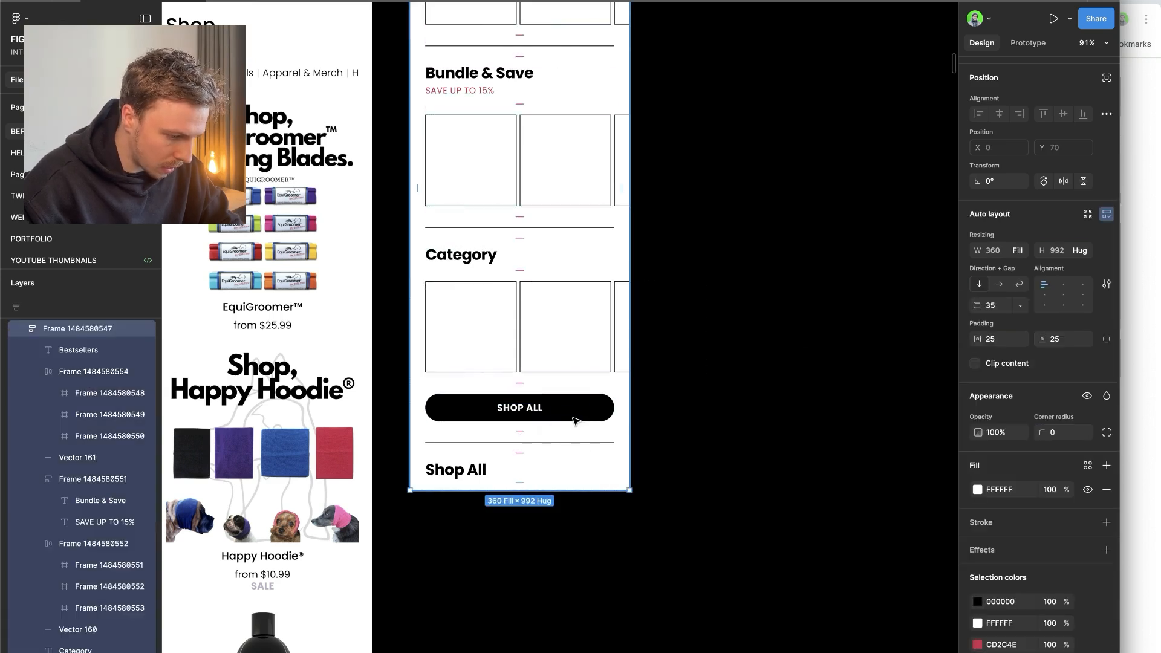
- Increase the pill button's height to about 48 and set its label's font size to 16
left_click_drag(557, 418, 558, 422)
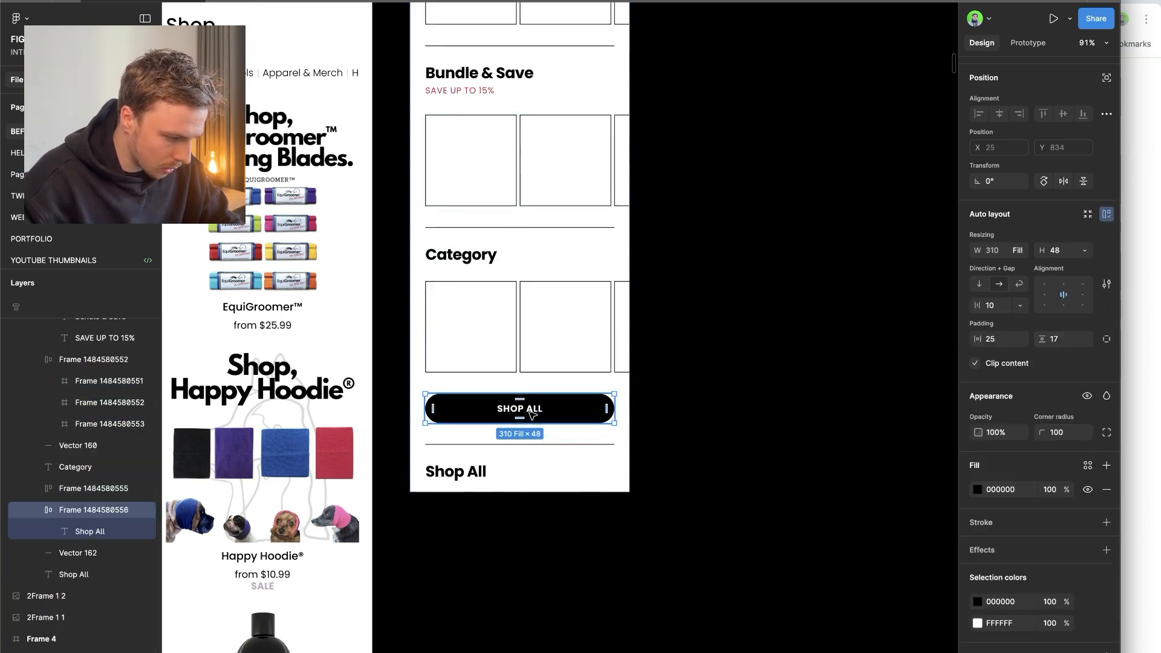
double_click(532, 415)
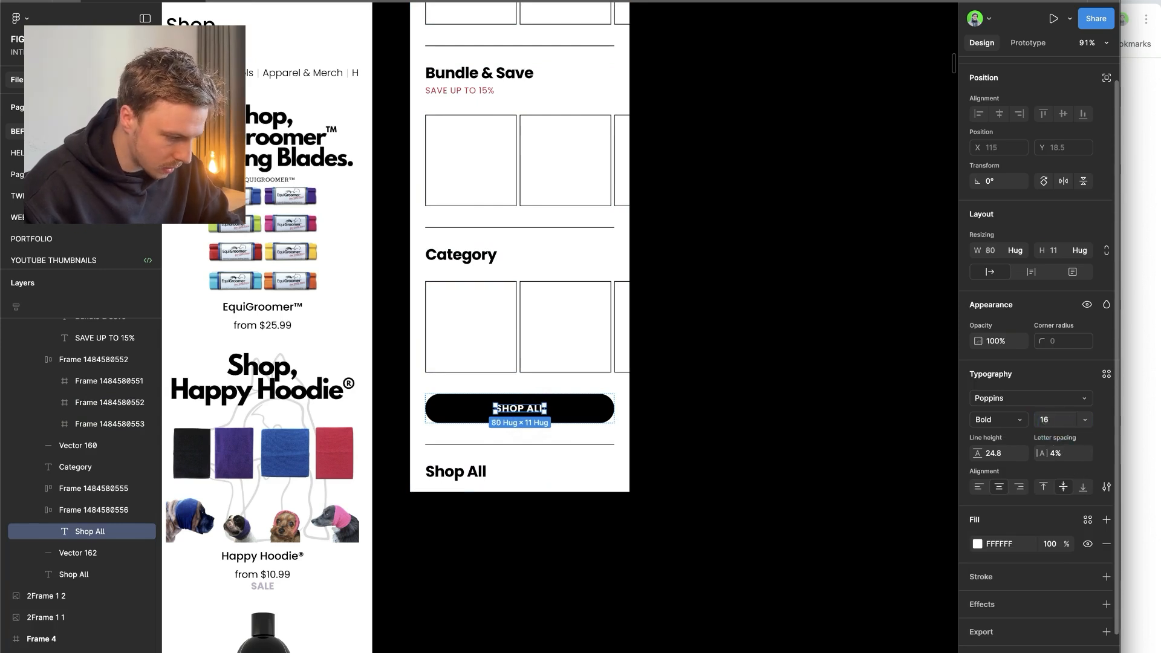
left_click(661, 441)
- Review the Category section's heading, frame row and SHOP ALL button within the page layout
scroll(542, 415, "down", 3)
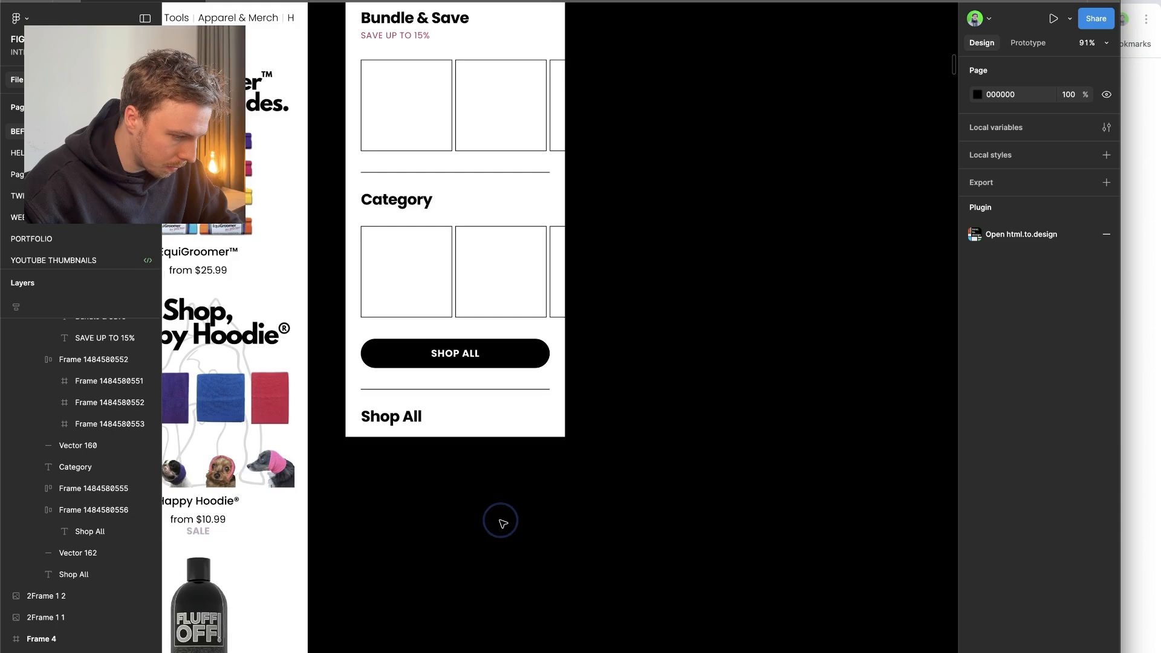
scroll(501, 523, "up", 4)
scroll(622, 477, "down", 2)
scroll(622, 477, "up", 3)
left_click(528, 464)
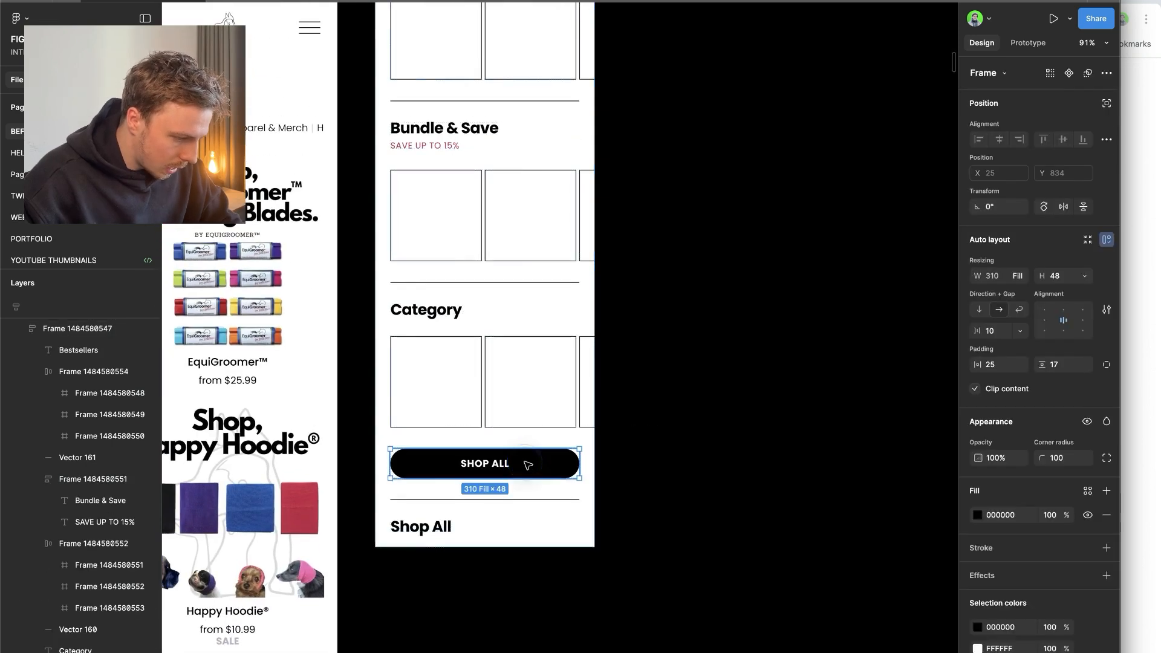
scroll(527, 464, "up", 2)
left_click(492, 364)
left_click(546, 468, "shift")
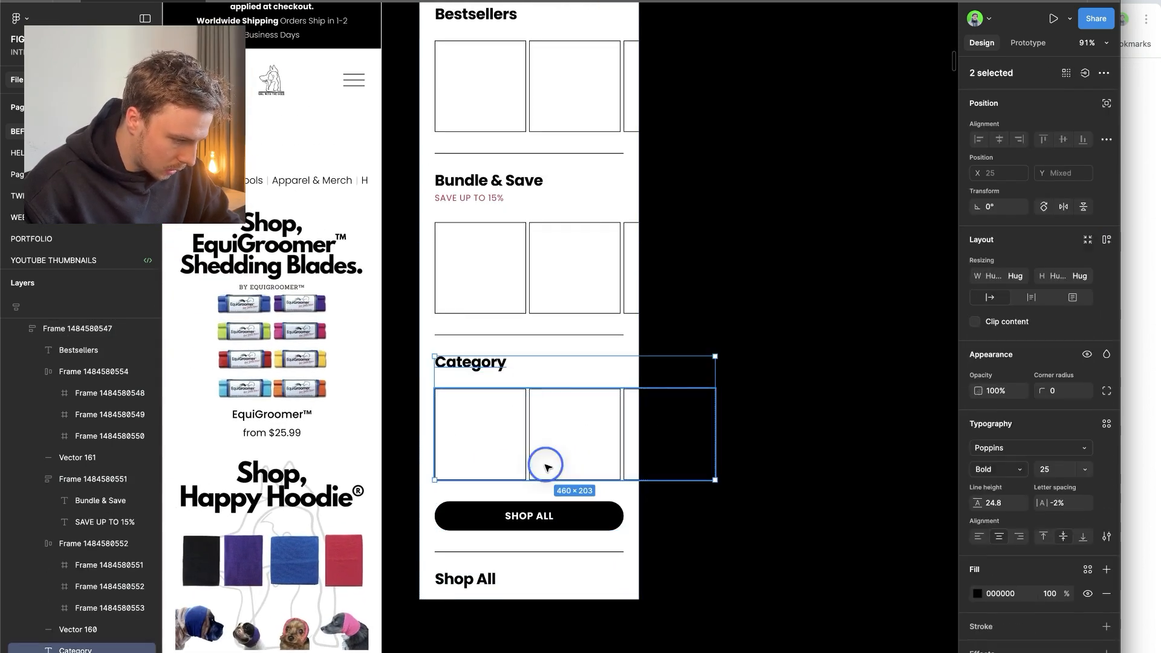
left_click(734, 509)
- Paste a copy of the SHOP ALL button directly below the Category heading
left_click(531, 515)
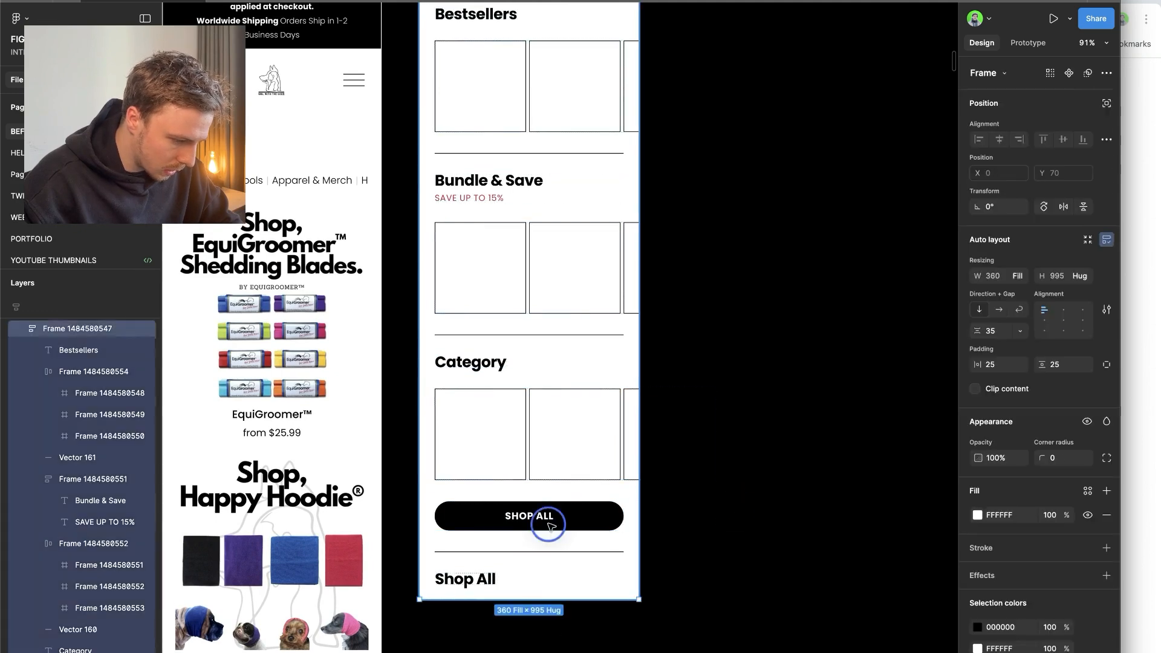
key("ctrl+c")
left_click(441, 362)
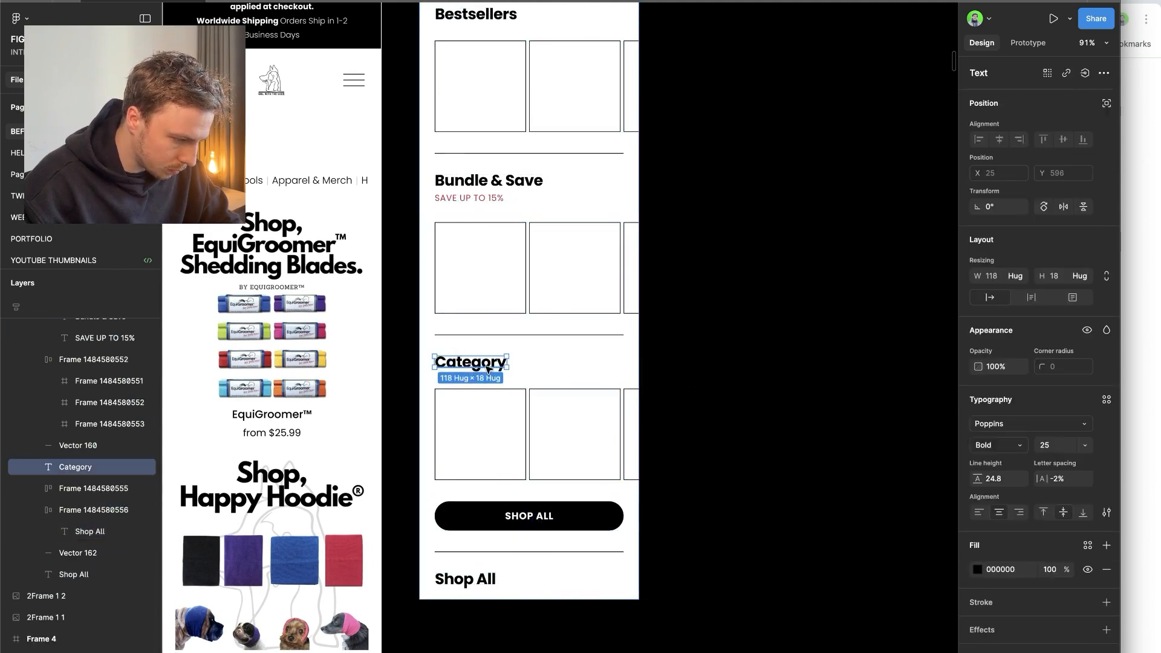
key("ctrl+v")
- Combine the Category heading and copied button into a horizontal auto layout, left-aligned and vertically centered
left_click(432, 362, "shift")
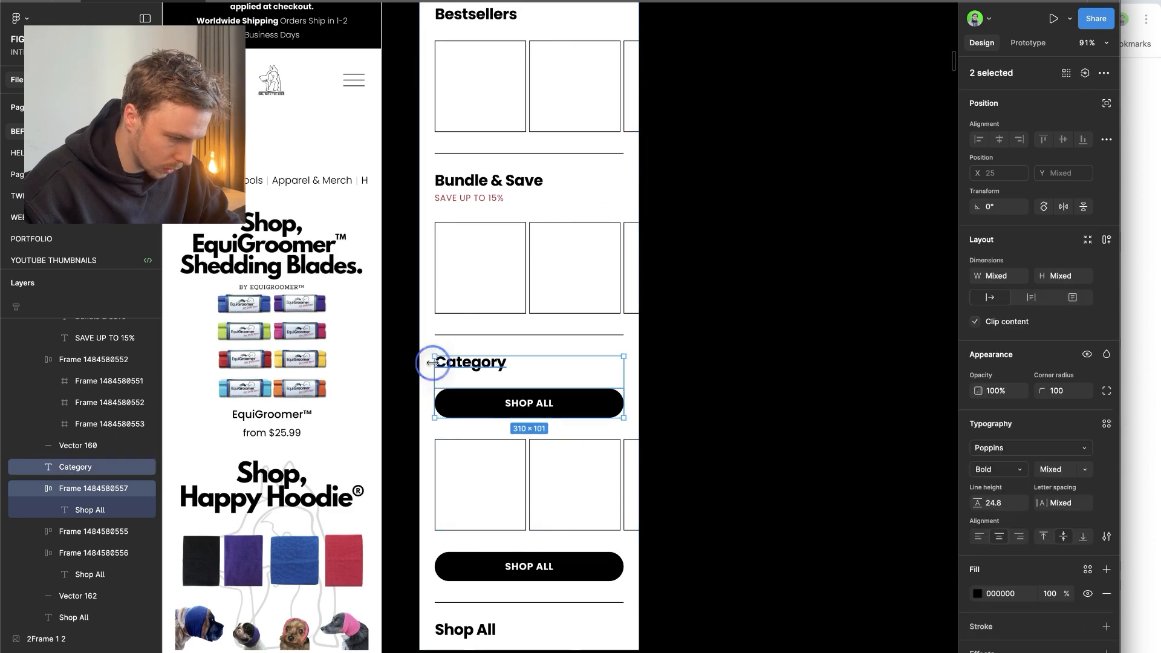
left_click(1107, 239)
left_click(1000, 309)
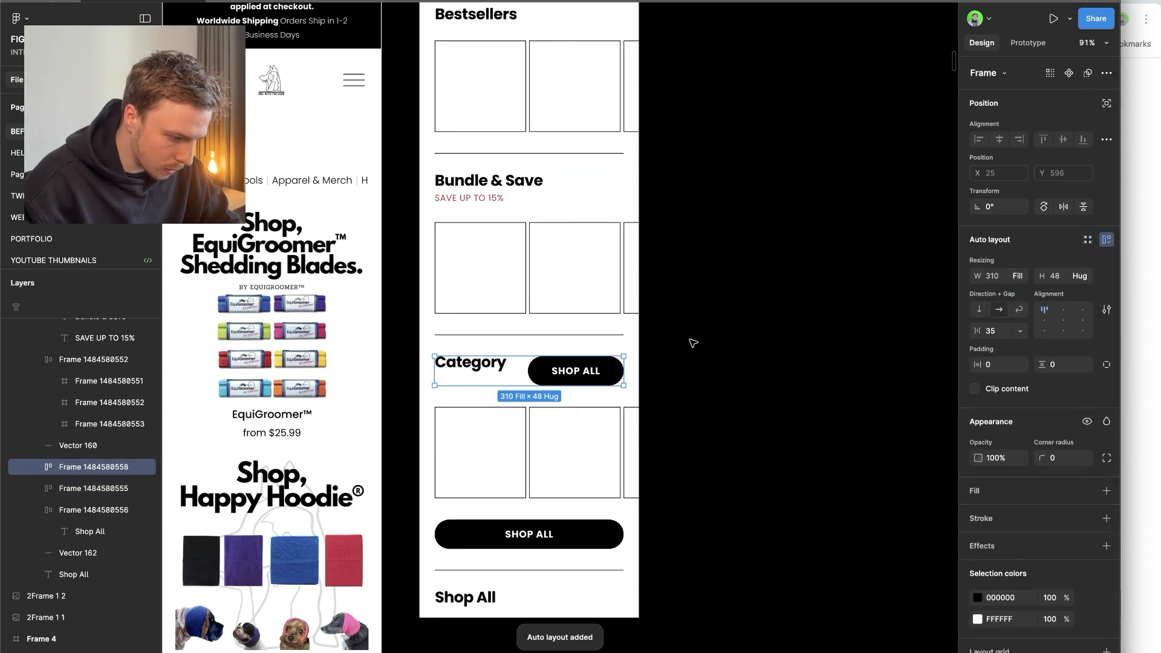
left_click(1044, 320)
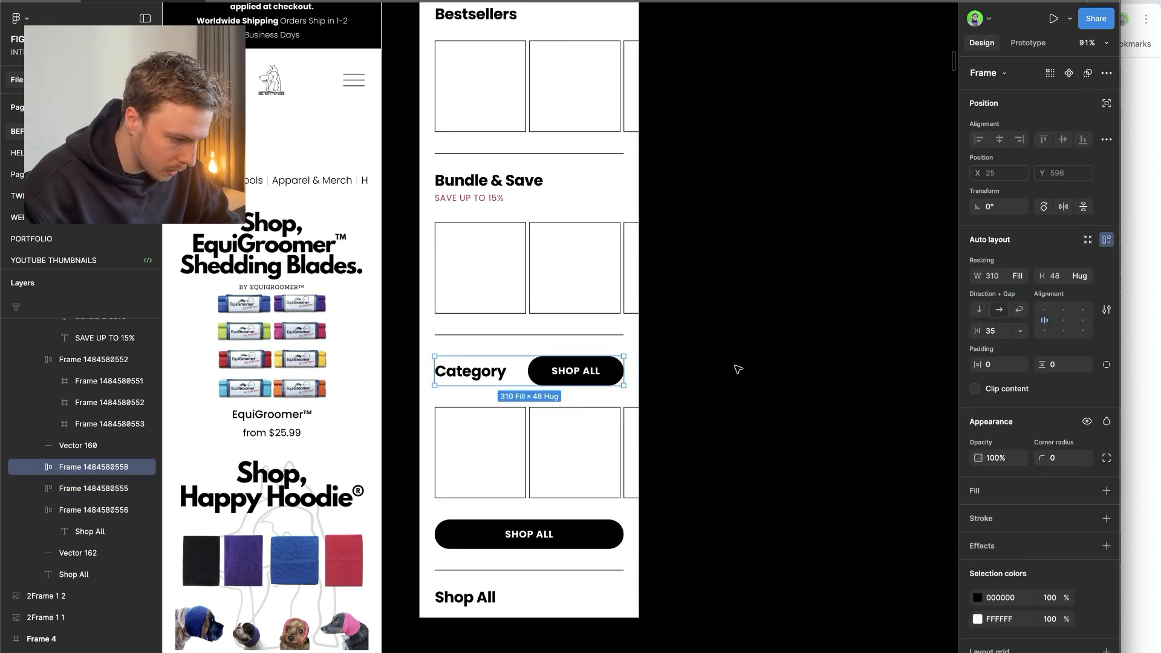
- Reduce the Category row's SHOP ALL button height to 34, set its horizontal padding to 12 and make its width hug the contents
left_click(593, 372)
left_click_drag(606, 385, 604, 377)
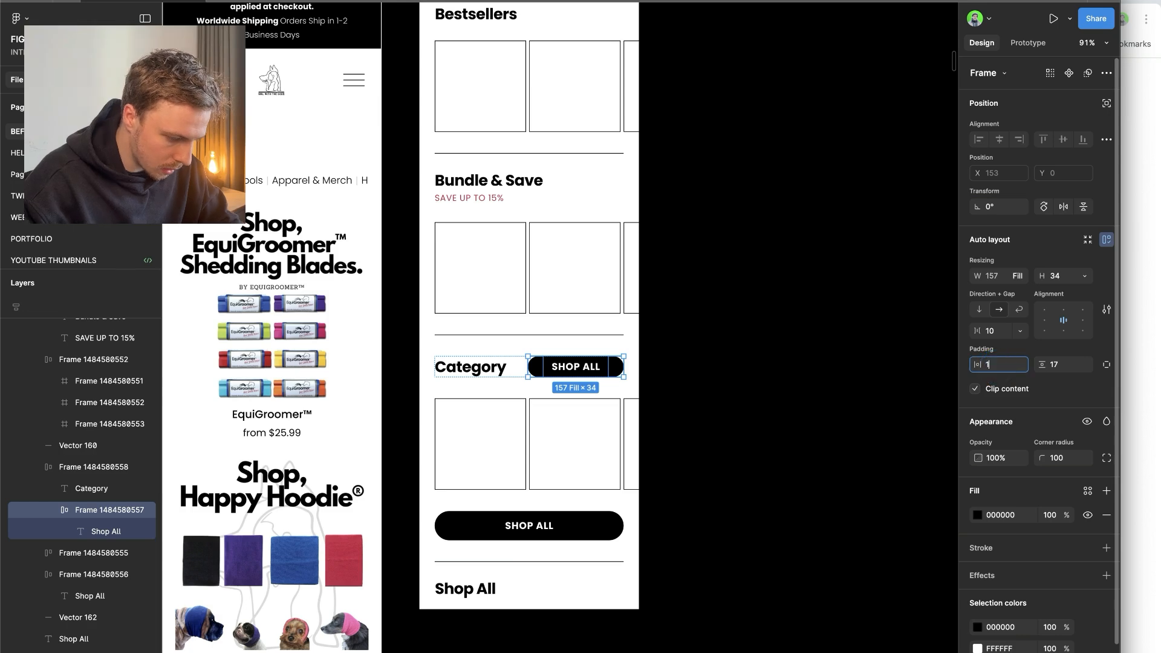
key("Return")
left_click(1019, 276)
left_click(1026, 268)
left_click(1025, 273)
left_click(1026, 267)
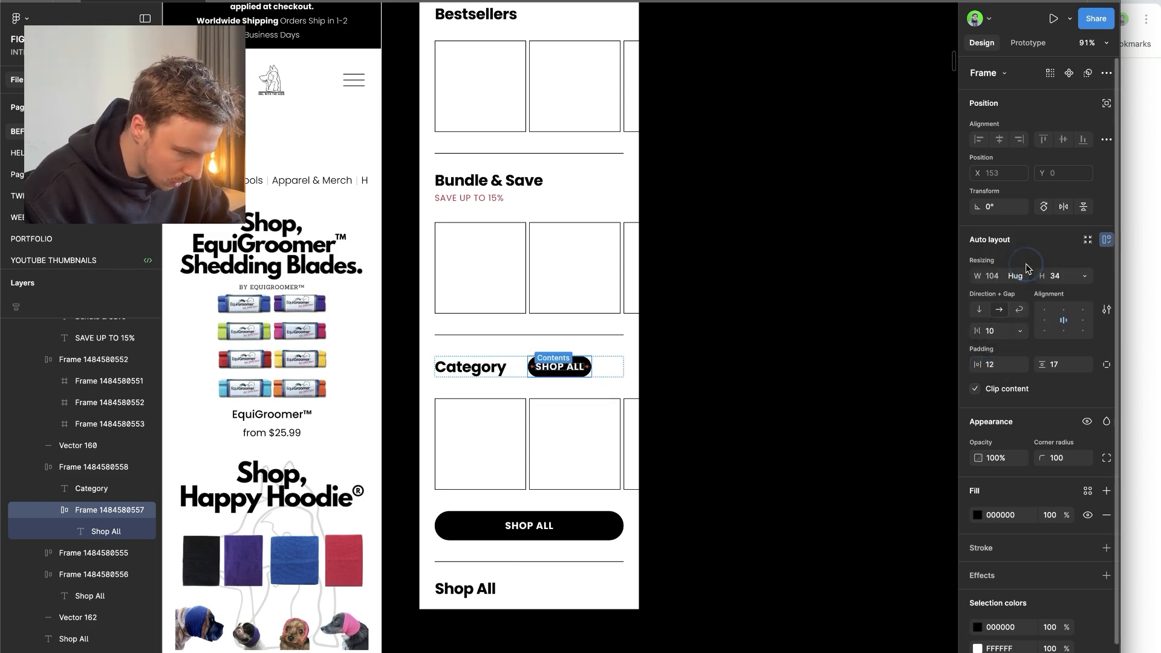
- Space the Category heading and button to opposite ends of their row and set the button's horizontal padding to 20
left_click(600, 367)
double_click(1066, 320)
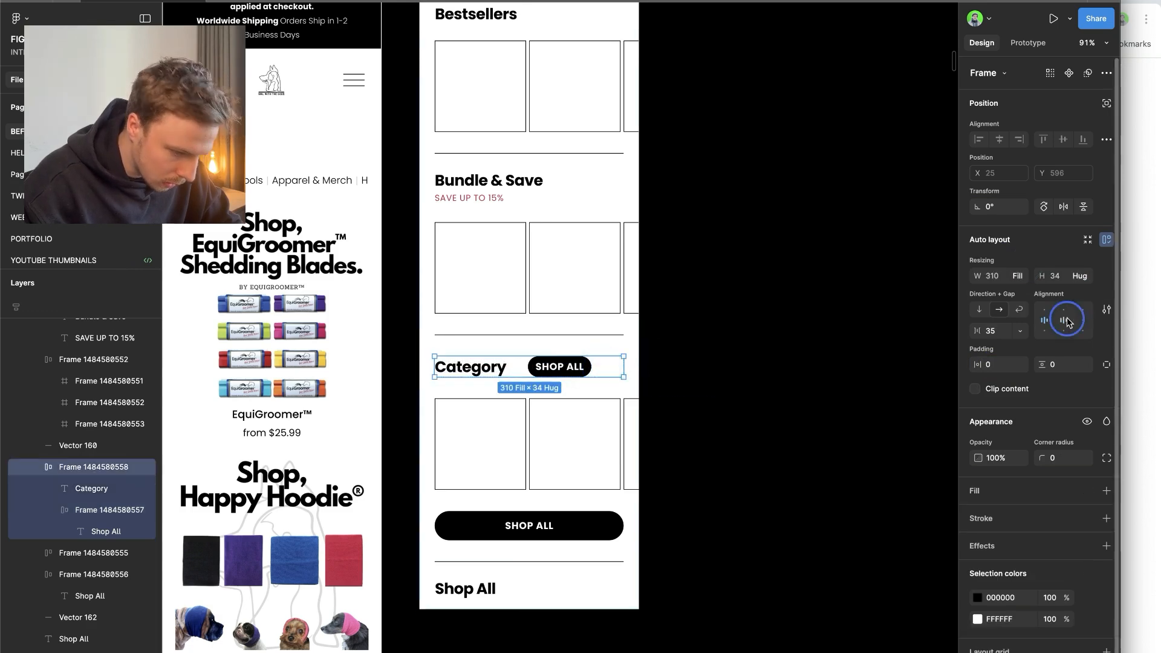
left_click(770, 346)
double_click(583, 372)
left_click(585, 374)
left_click(1002, 365)
- Delete the full-width SHOP ALL button below the Category frames and set the heading button's label font size to 15
left_click(583, 523)
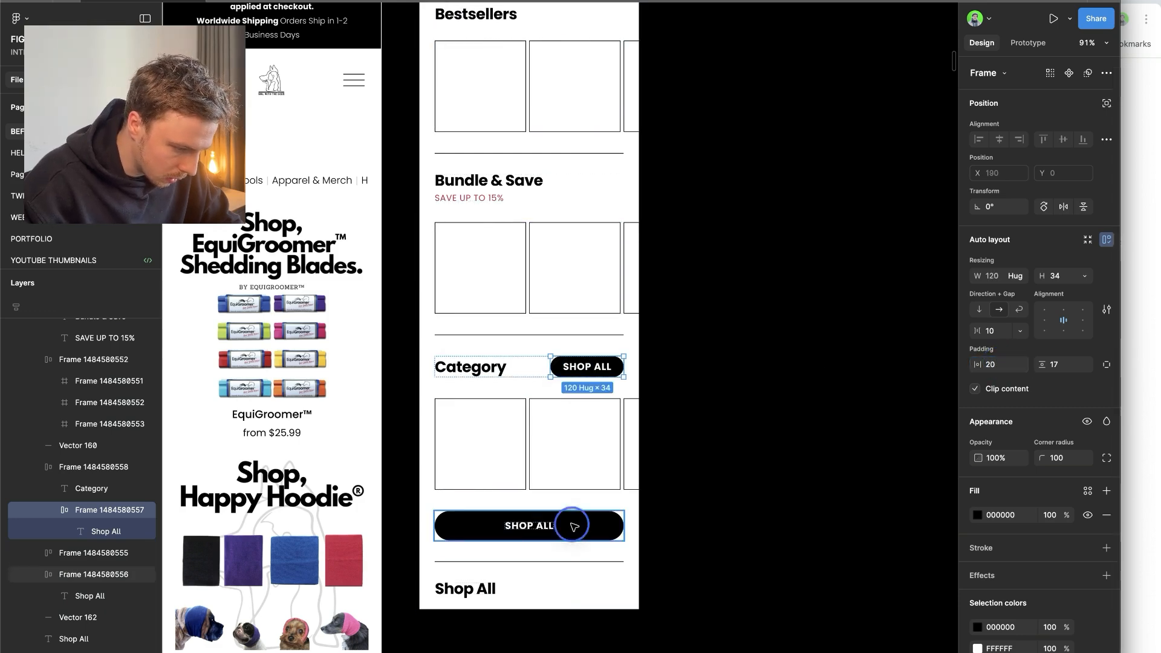
key("Delete")
left_click(613, 364)
double_click(614, 366)
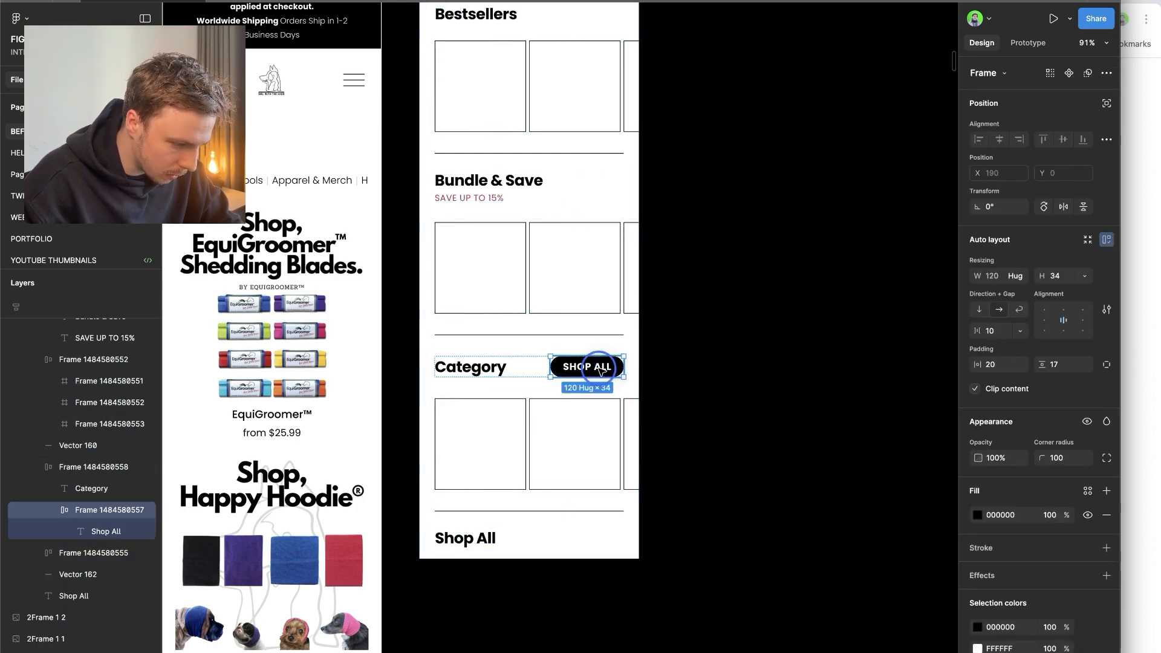
double_click(596, 368)
left_click(1073, 445)
type("15")
key("Return")
left_click(814, 448)
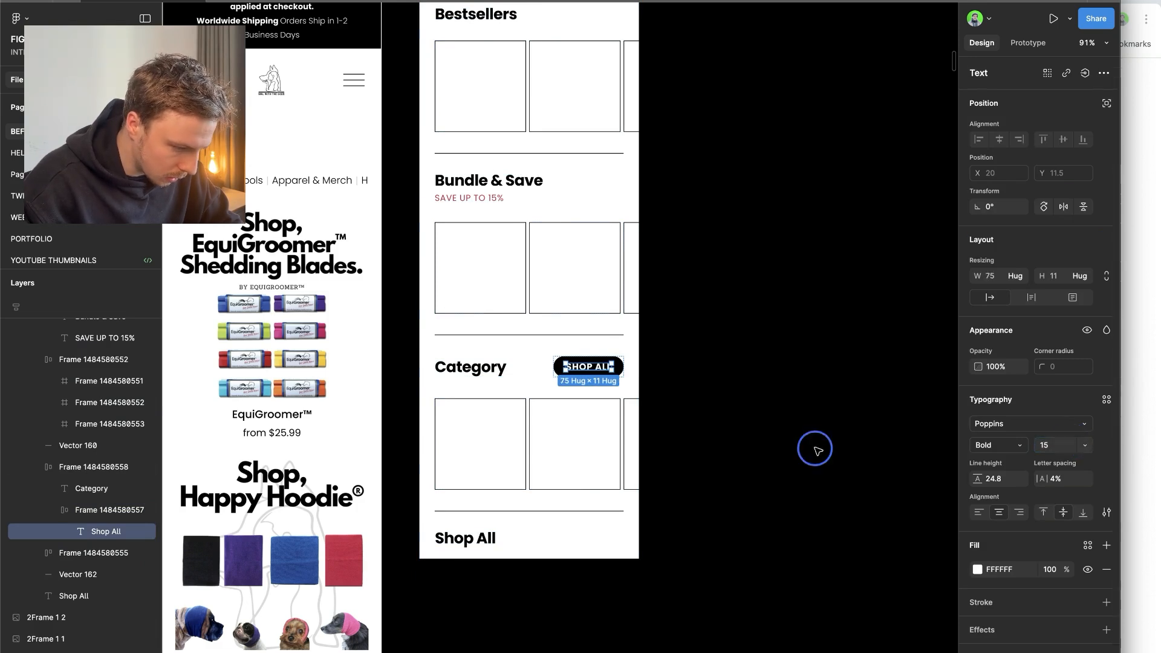
- Copy the Category row's SHOP ALL button and try to paste it into the Bundle & Save heading block
double_click(604, 371)
left_click(517, 390)
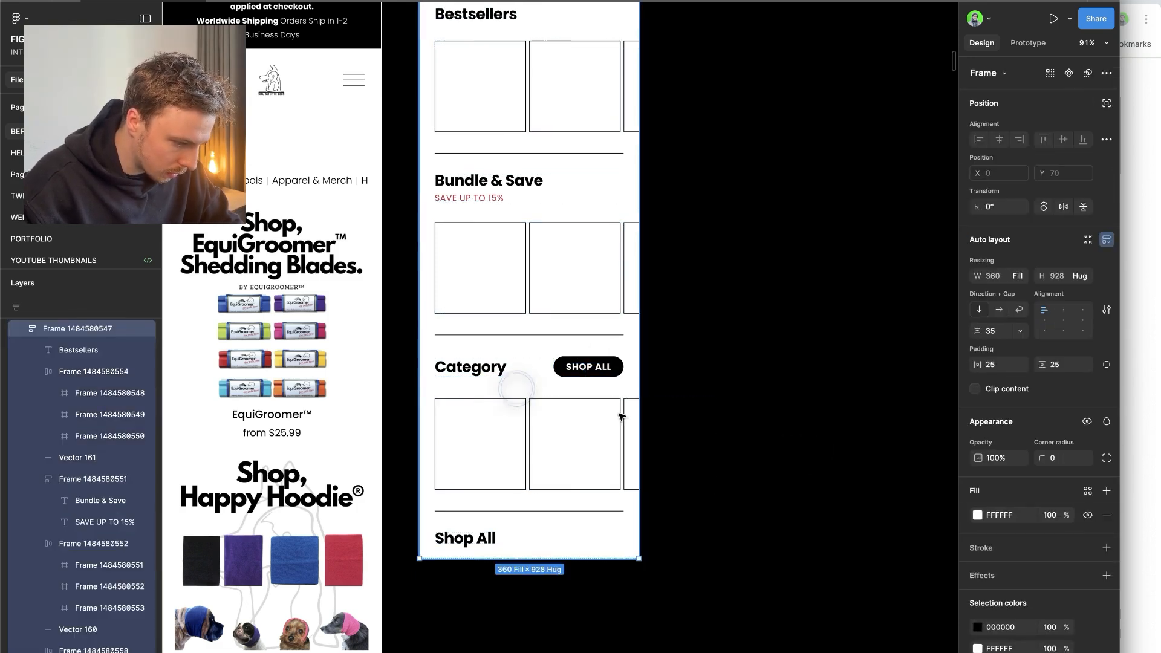
double_click(594, 361)
key("ctrl+c")
scroll(513, 274, "up", 2)
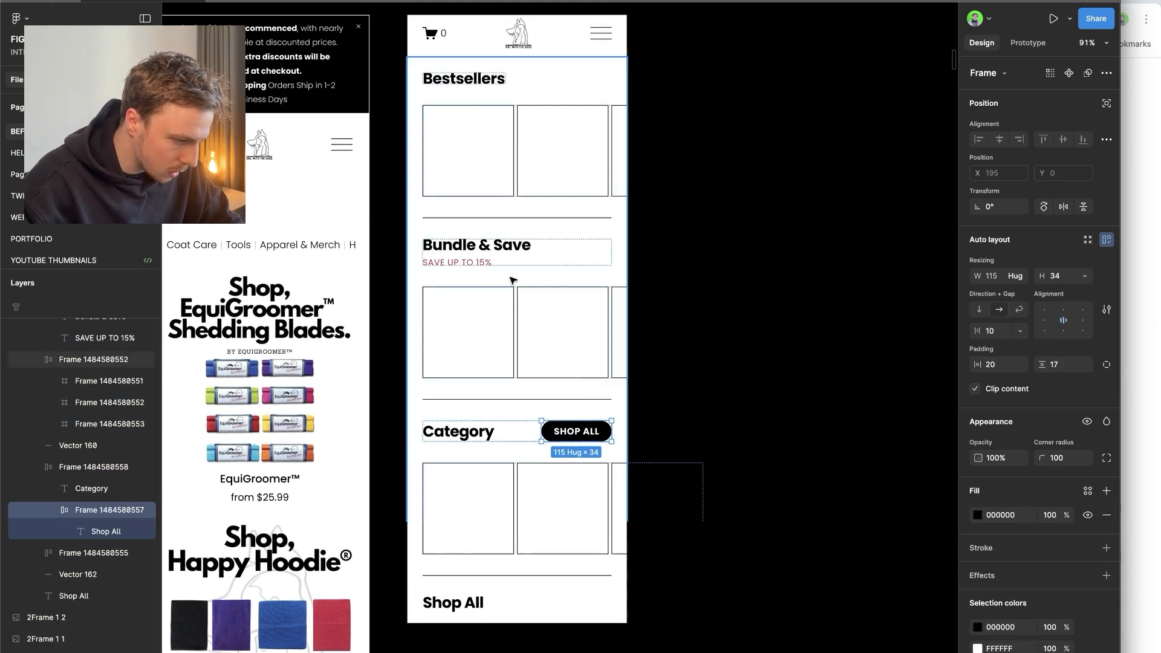
left_click(512, 257)
key("ctrl+v")
double_click(510, 251)
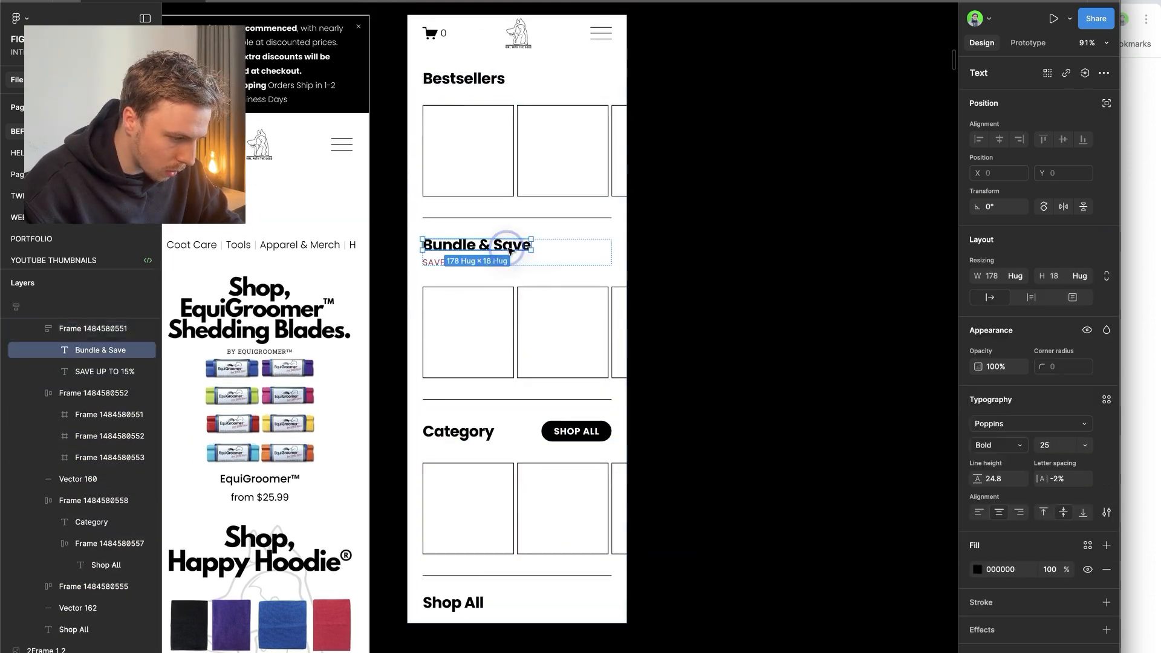
left_click(478, 256)
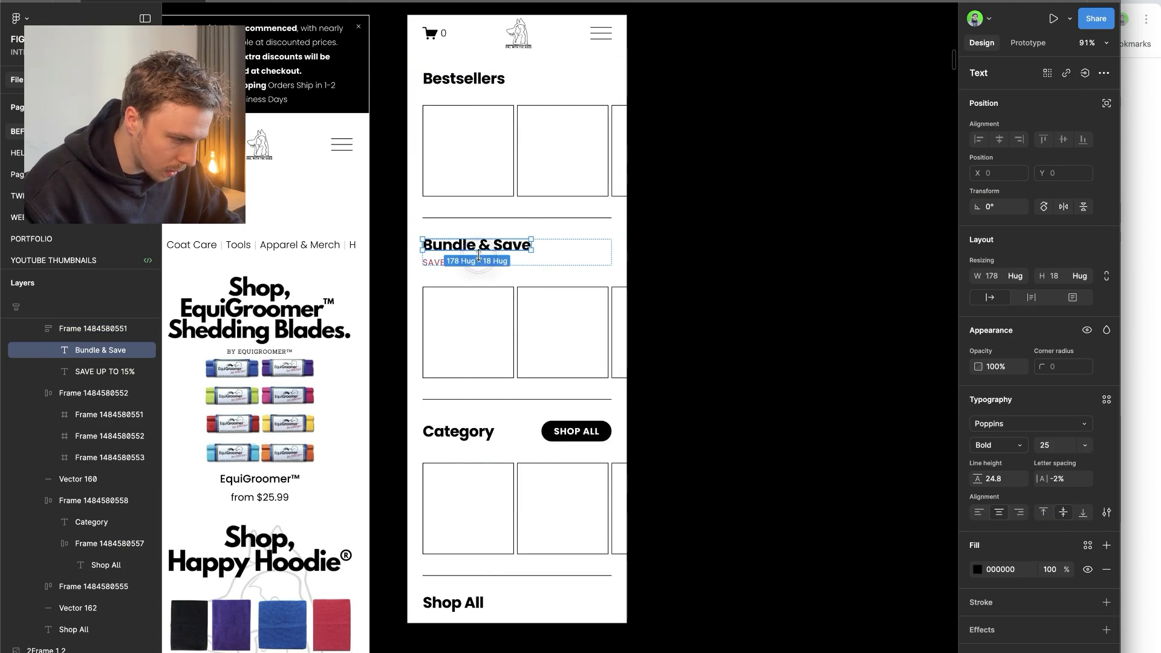
- Wrap the Bundle & Save heading in a full-width auto layout frame and paste the copied SHOP ALL button beside it
right_click(444, 252)
left_click(478, 428)
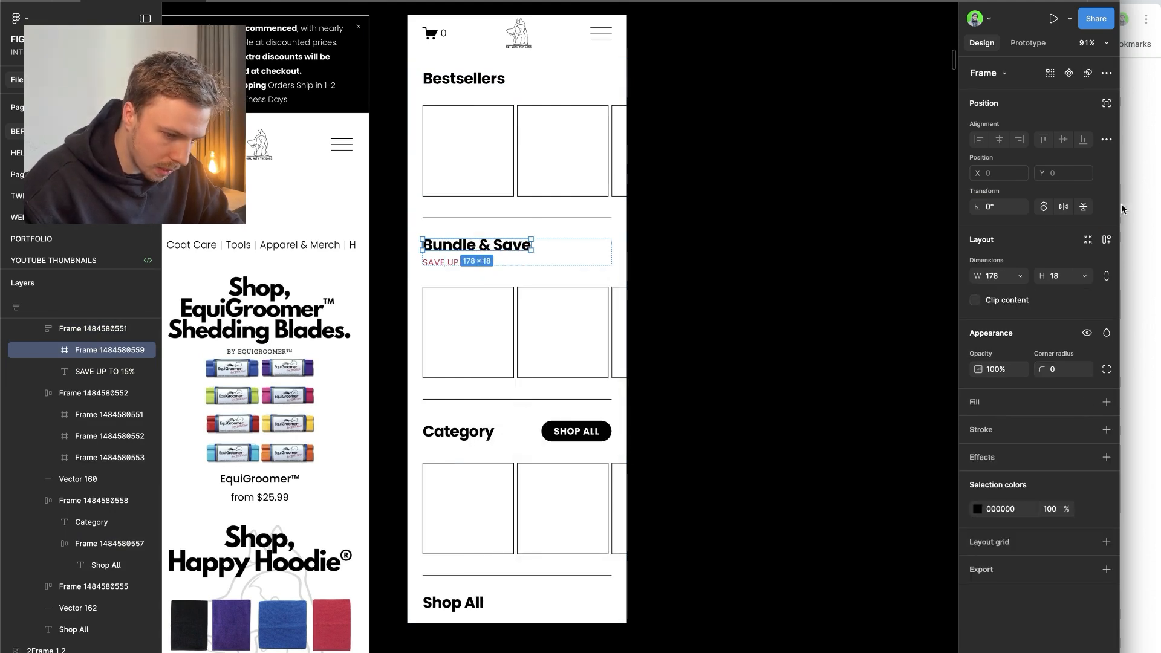
left_click(1104, 241)
left_click(1020, 275)
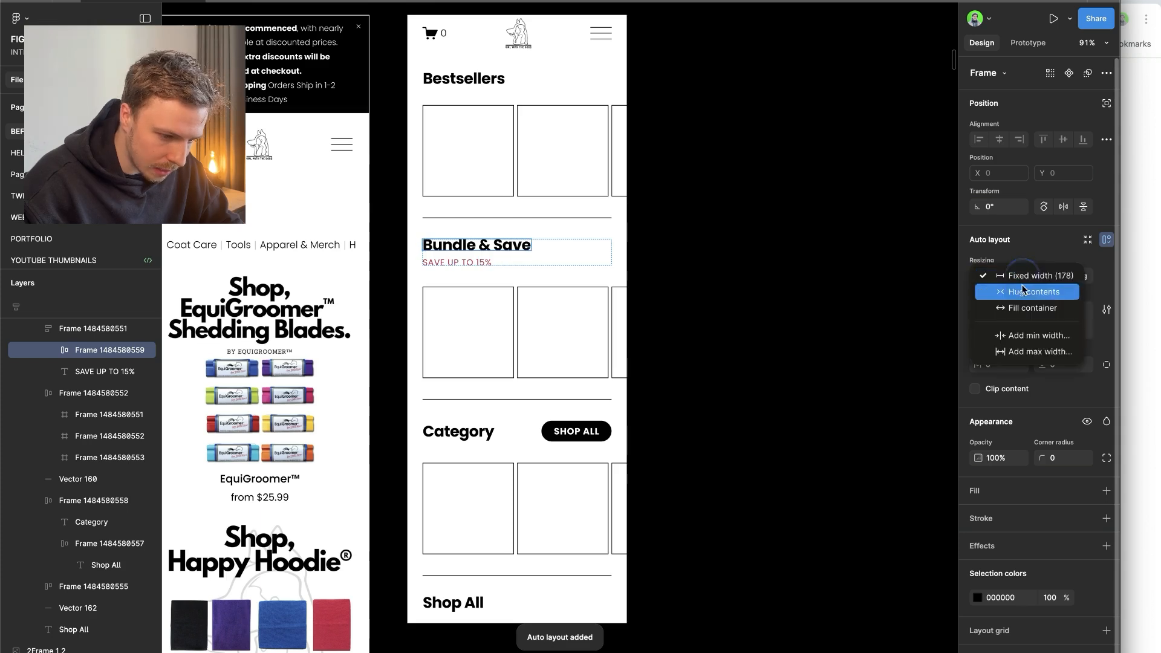
left_click(1003, 276)
key("ctrl+v")
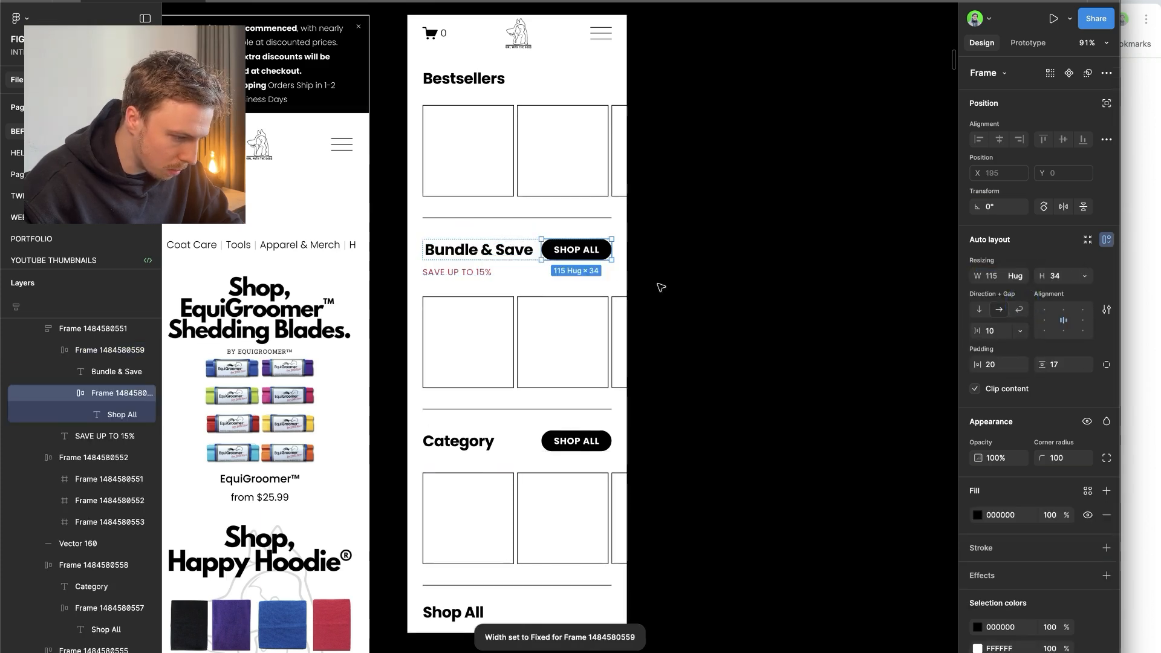
- Change the label of the button beside the Bundle & Save heading to ALL BUNDLES
double_click(581, 250)
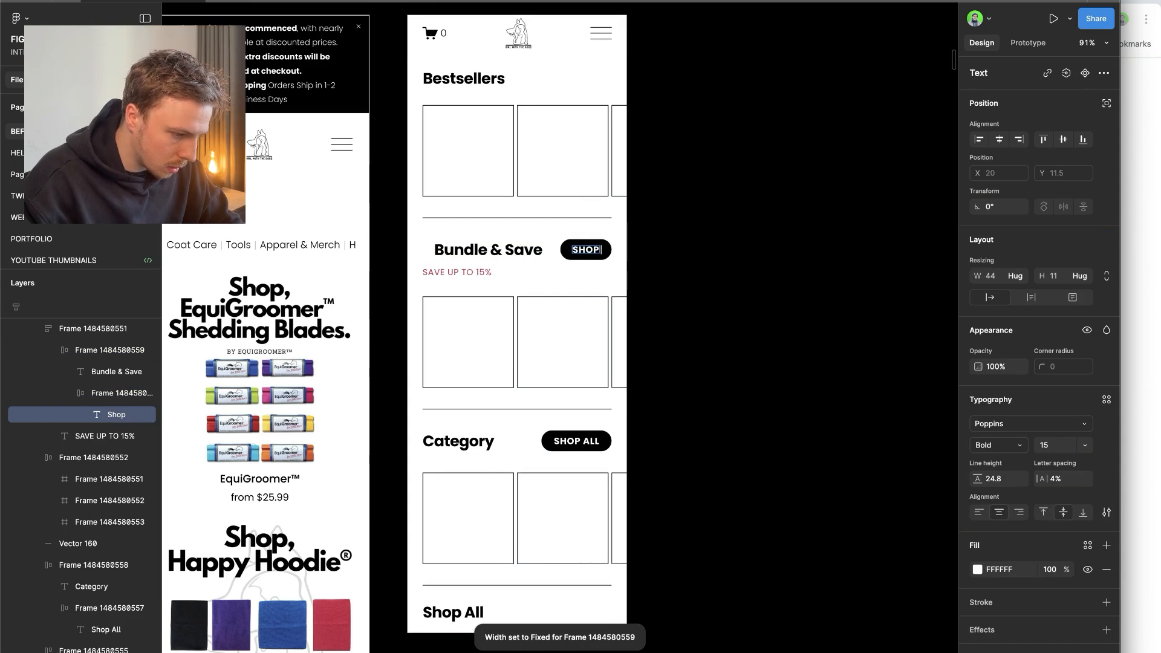
type("bundles")
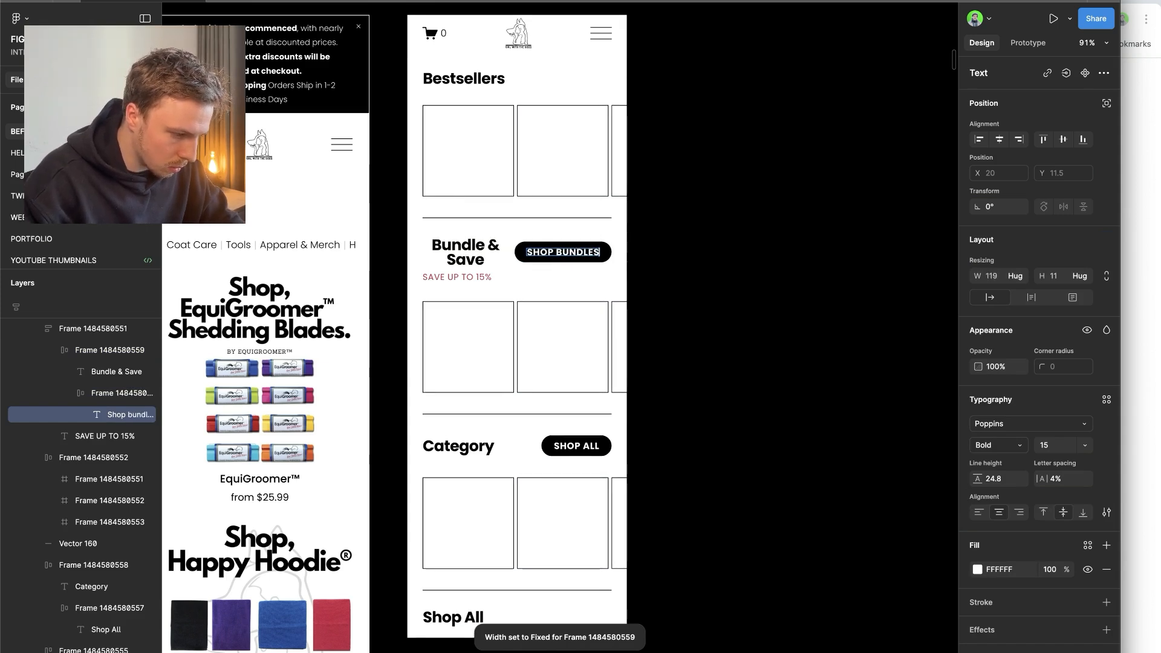
key("alt+Left")
key("alt+BackSpace")
type("all")
left_click(479, 260)
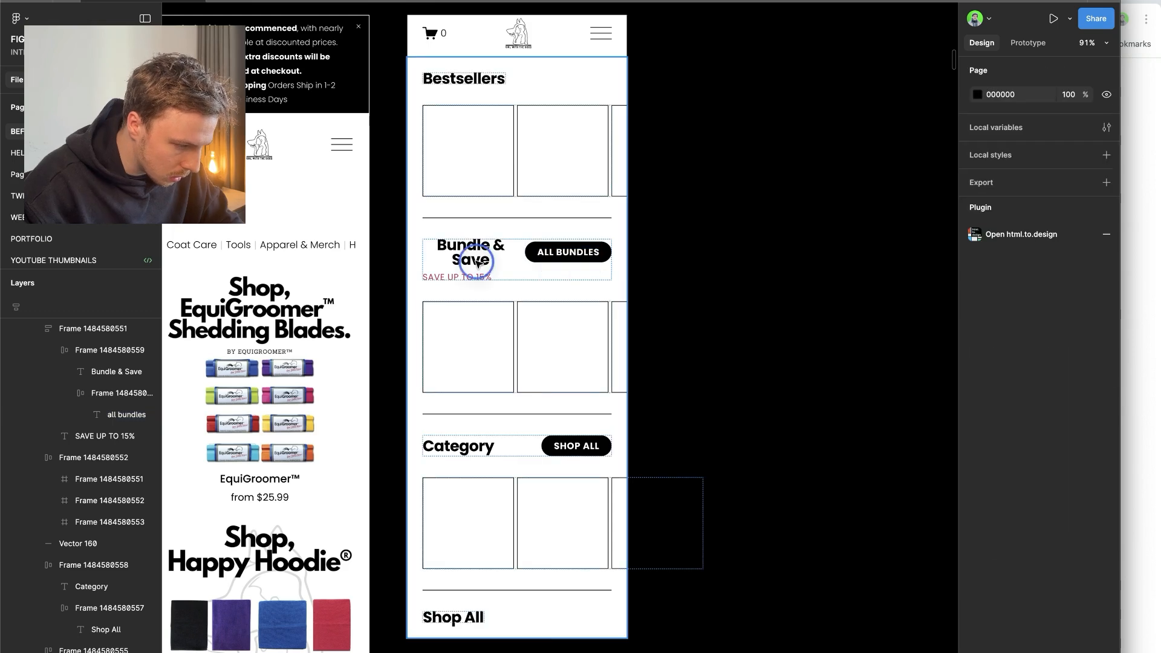
- Set the Bundle & Save heading text to auto width on a single line
double_click(480, 259)
double_click(479, 259)
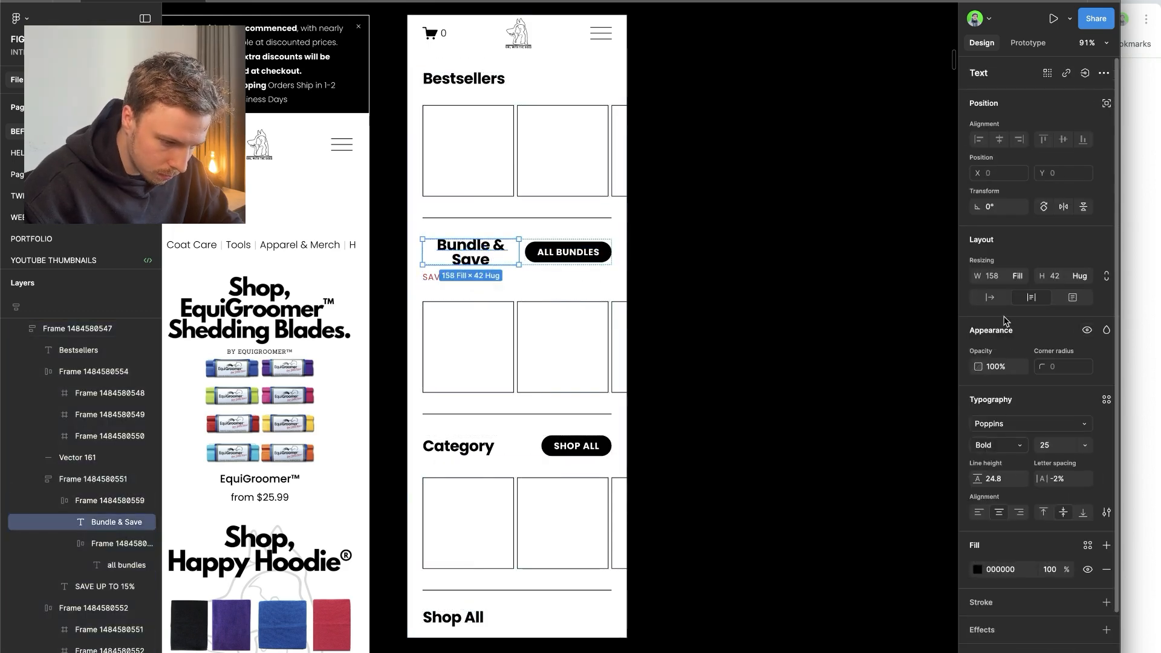
left_click(990, 297)
scroll(534, 268, "up", 3)
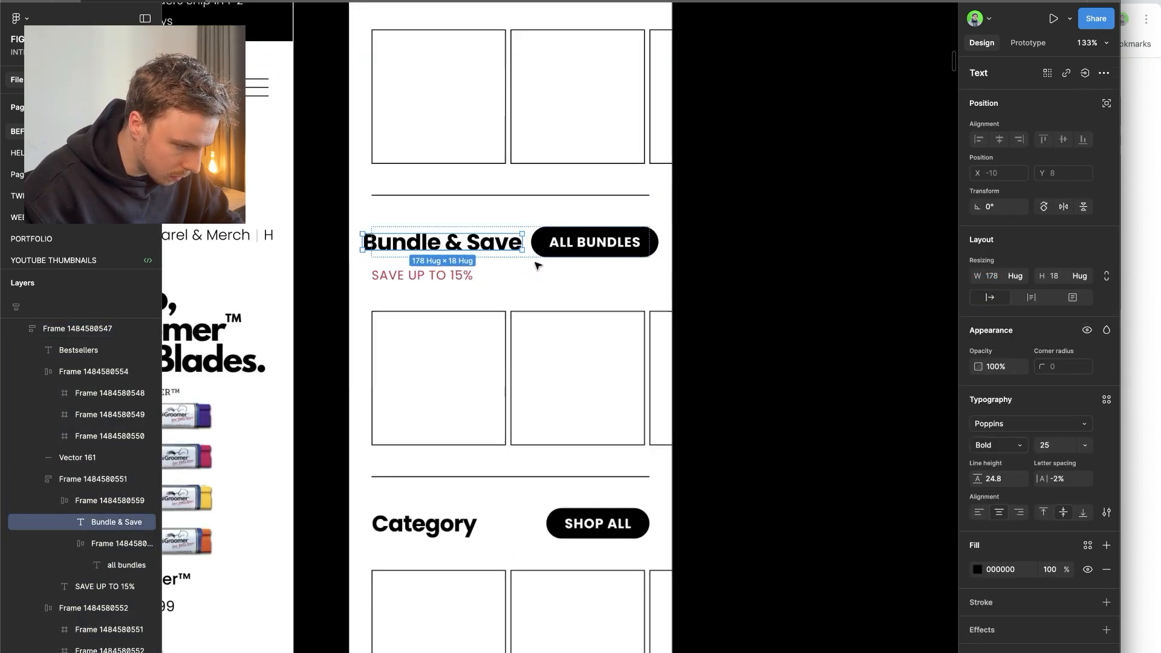
- Shorten the Bundle & Save heading to Bundles and set its row's horizontal gap to Auto
key("Tab")
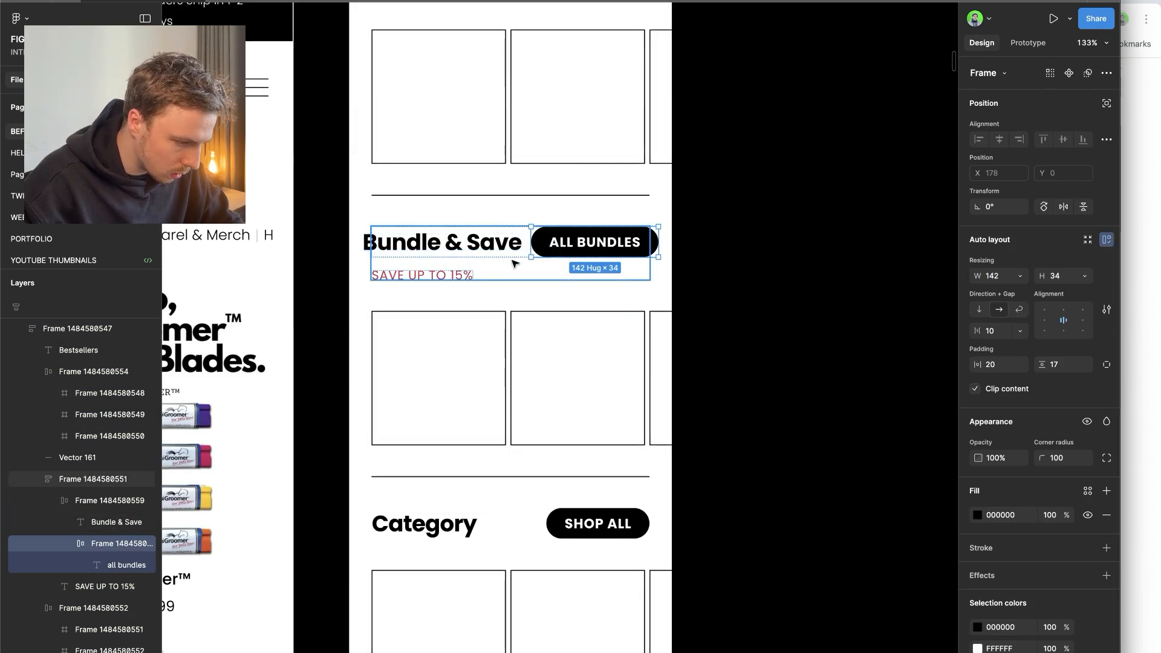
key("Escape")
double_click(441, 241)
type("Bundles")
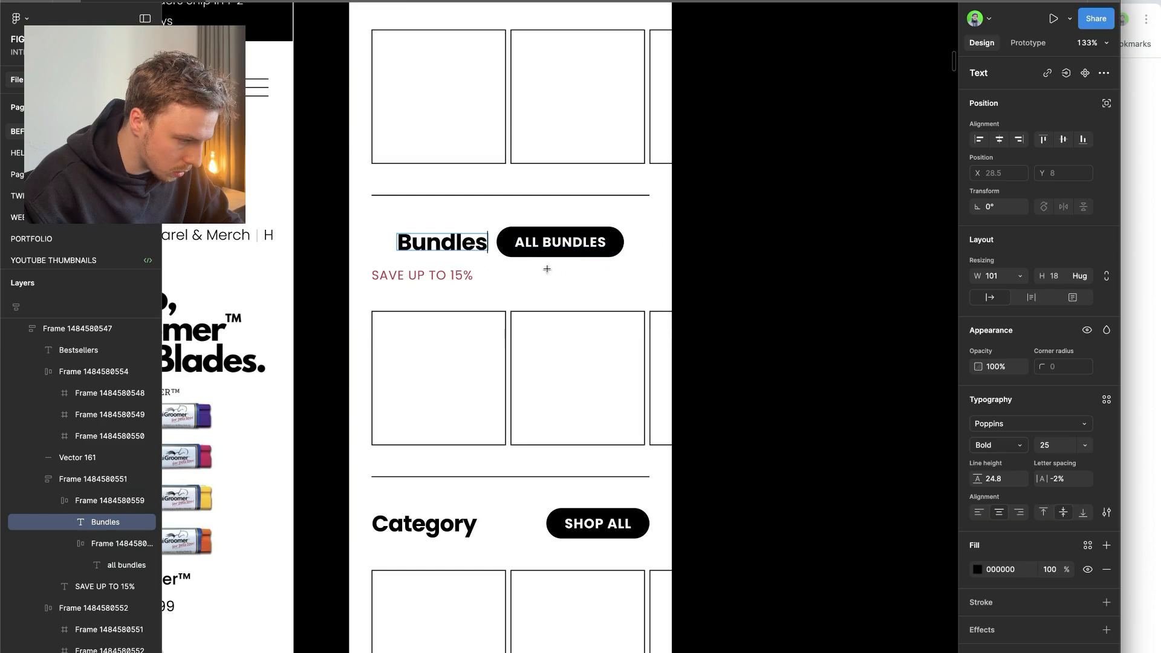
left_click(382, 238)
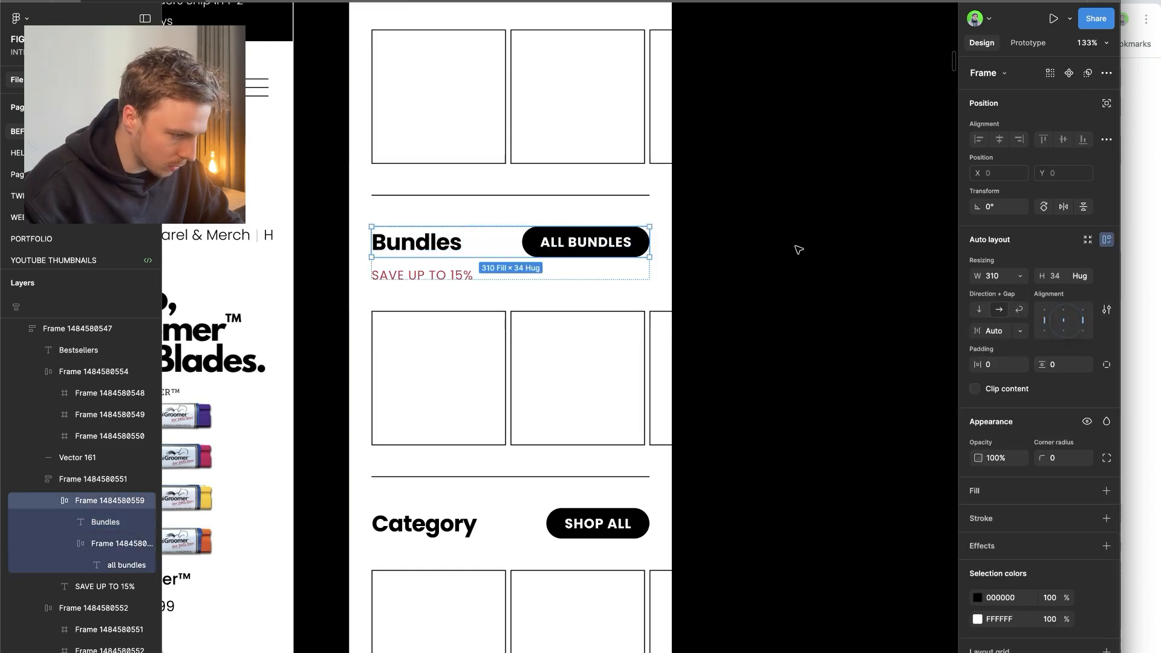
scroll(799, 252, "down", 4)
left_click(769, 241)
left_click(502, 222)
double_click(502, 222)
type("sh")
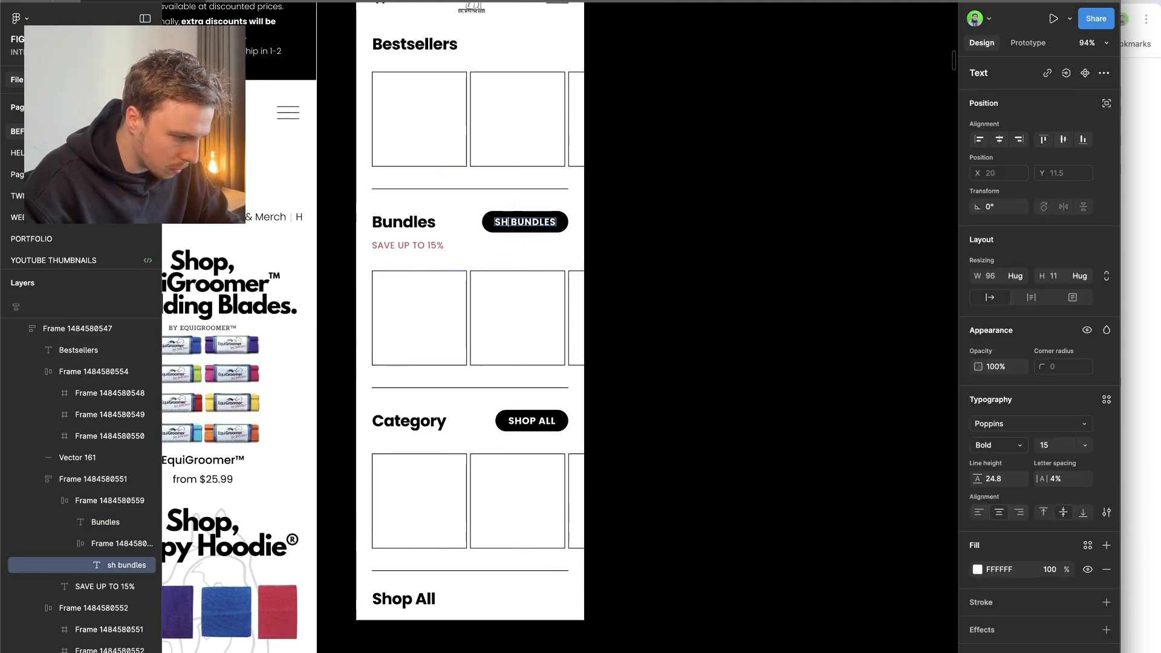
key("Escape")
key("Escape")
double_click(498, 221)
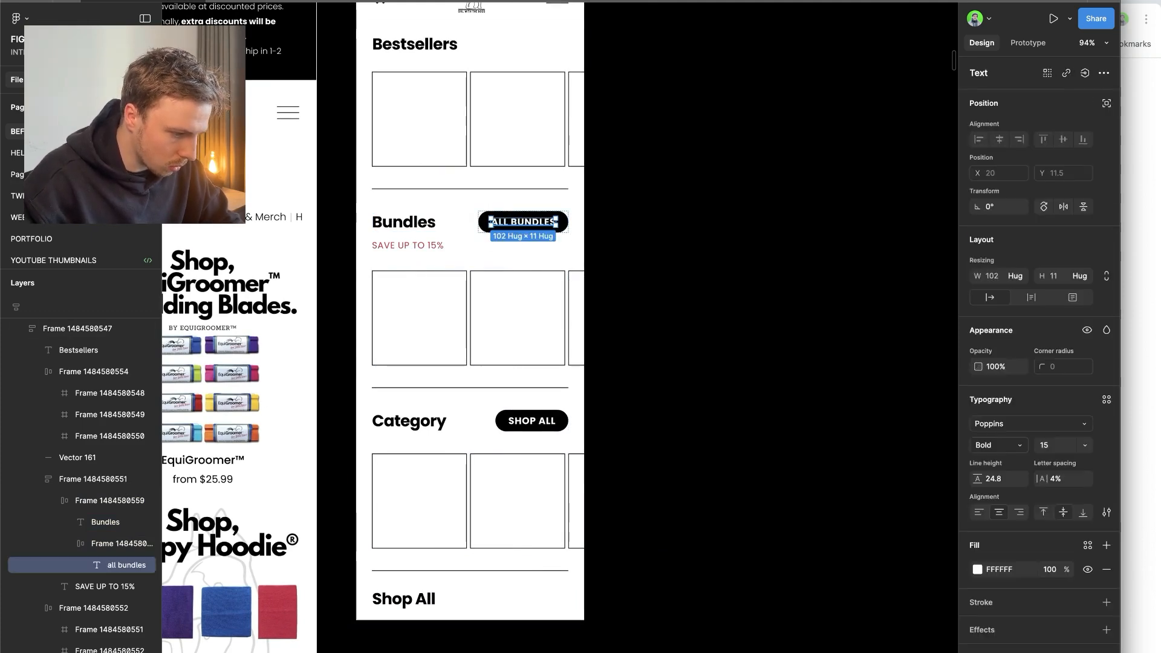
key("Escape")
key("Escape")
- Paste a copy of the Bundles heading row with its button directly below the Bestsellers heading
scroll(637, 246, "up", 3)
scroll(520, 345, "down", 2)
left_click(561, 289)
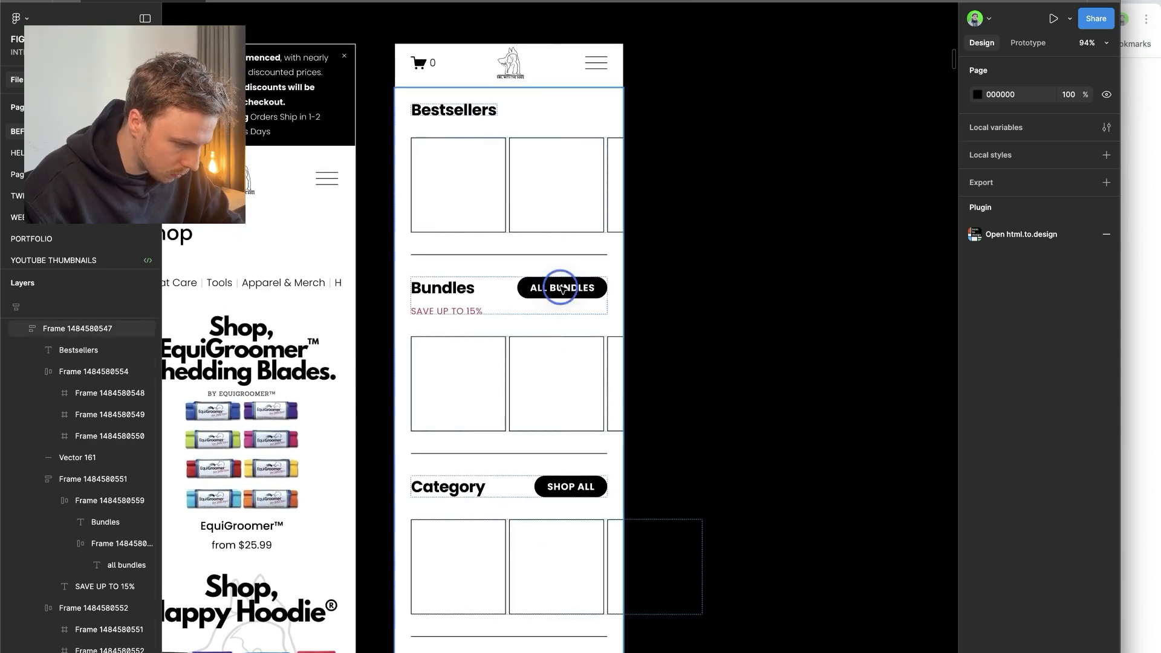
key("ctrl+c")
scroll(554, 251, "up", 2)
left_click(469, 164)
key("ctrl+v")
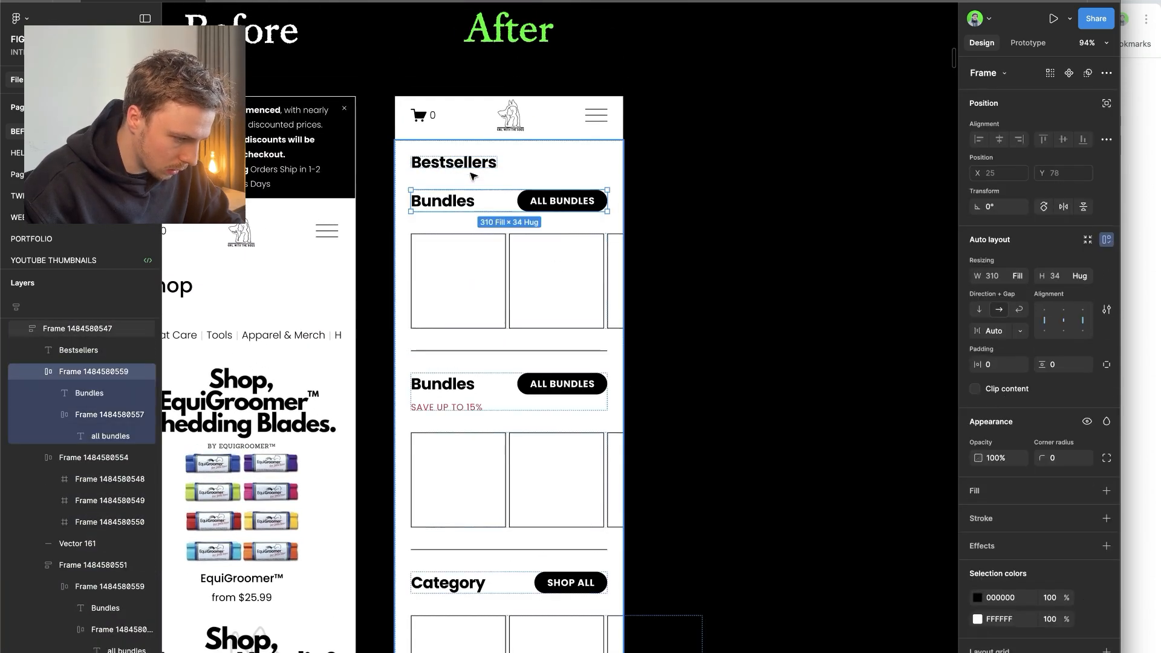
- Change the copied row's heading to Bestsellers and its button label to ALL BESTSELLERS
double_click(430, 201)
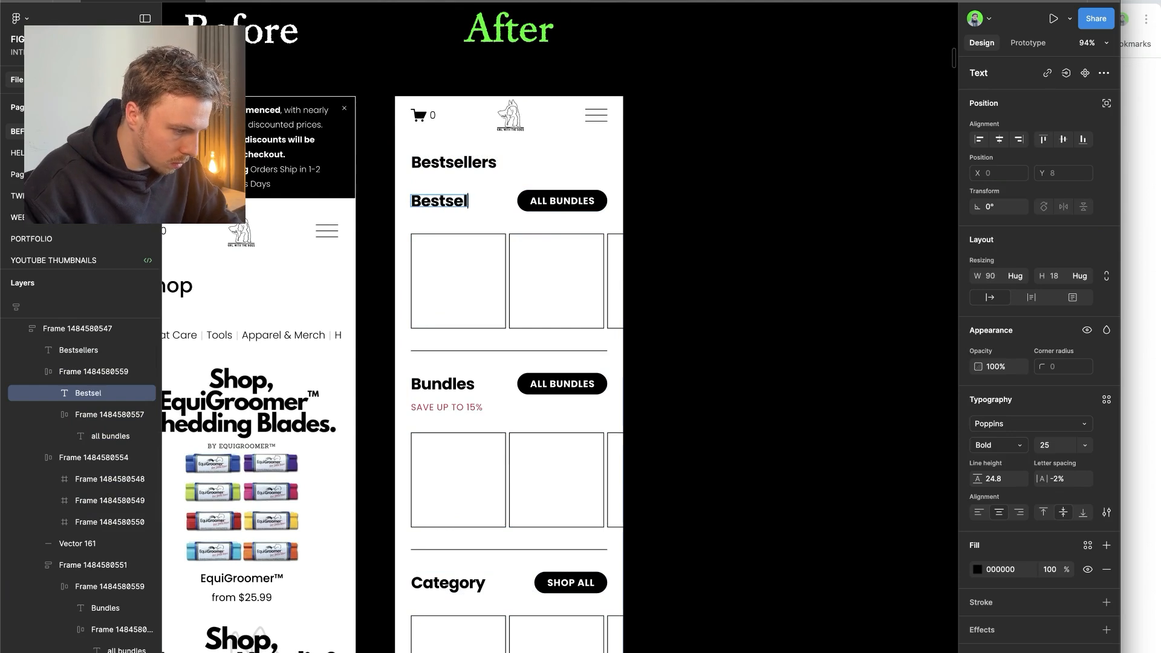
double_click(541, 201)
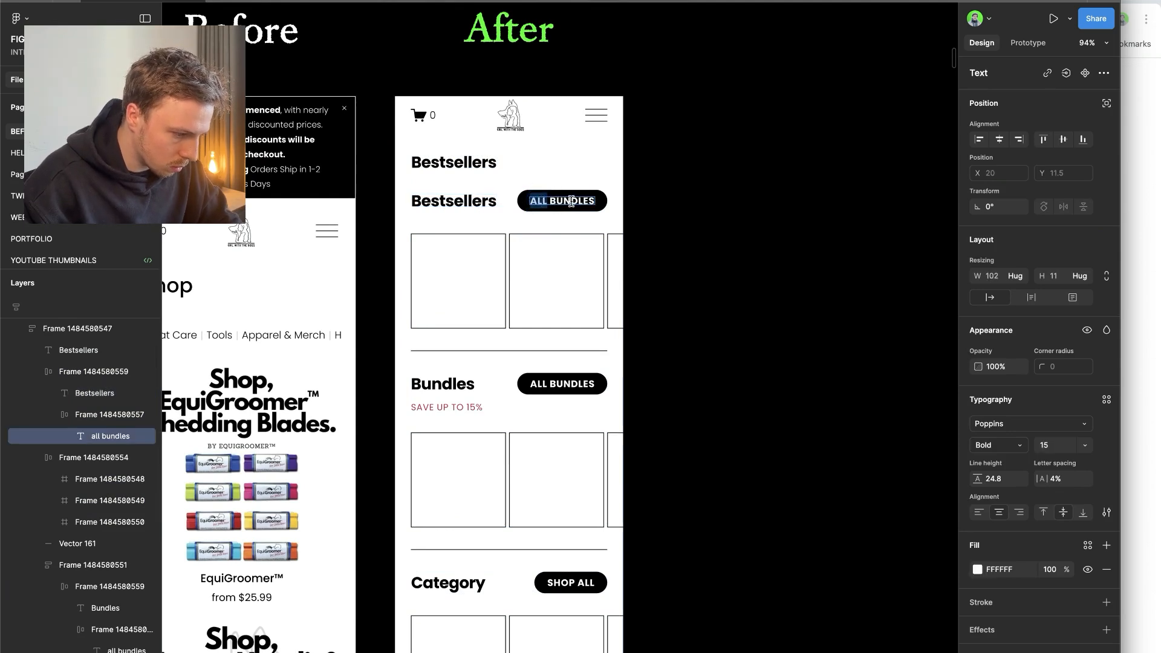
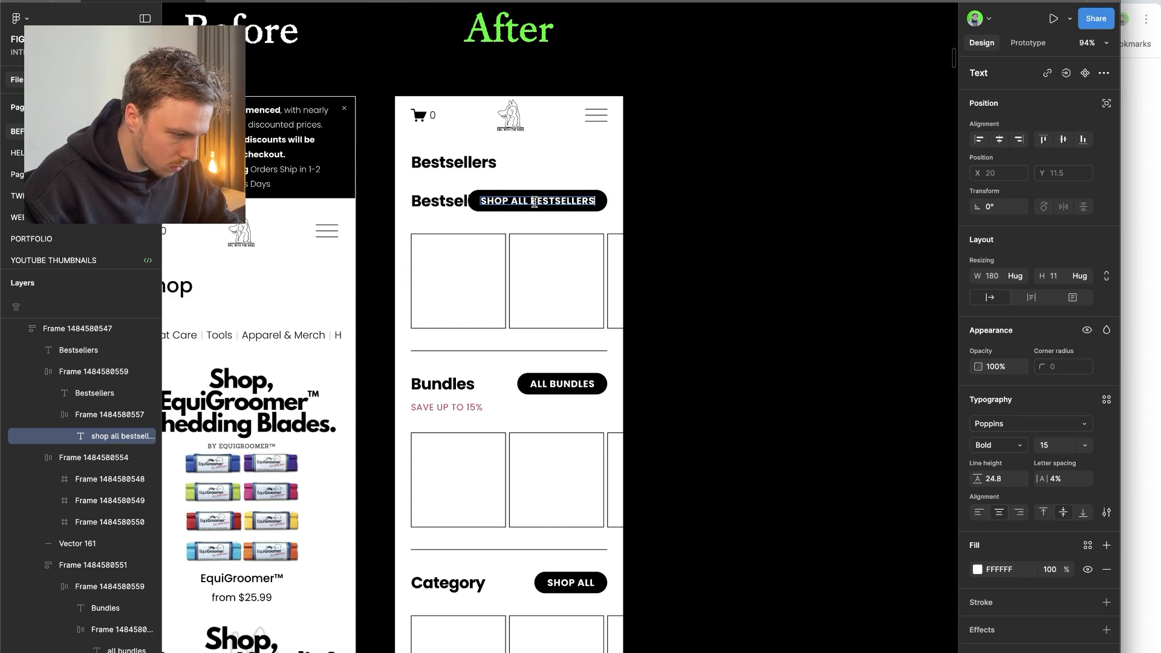
left_click(552, 215)
- Set the font size of the new Bestsellers, Bundles, Category and Shop All headings to 23
left_click(461, 200)
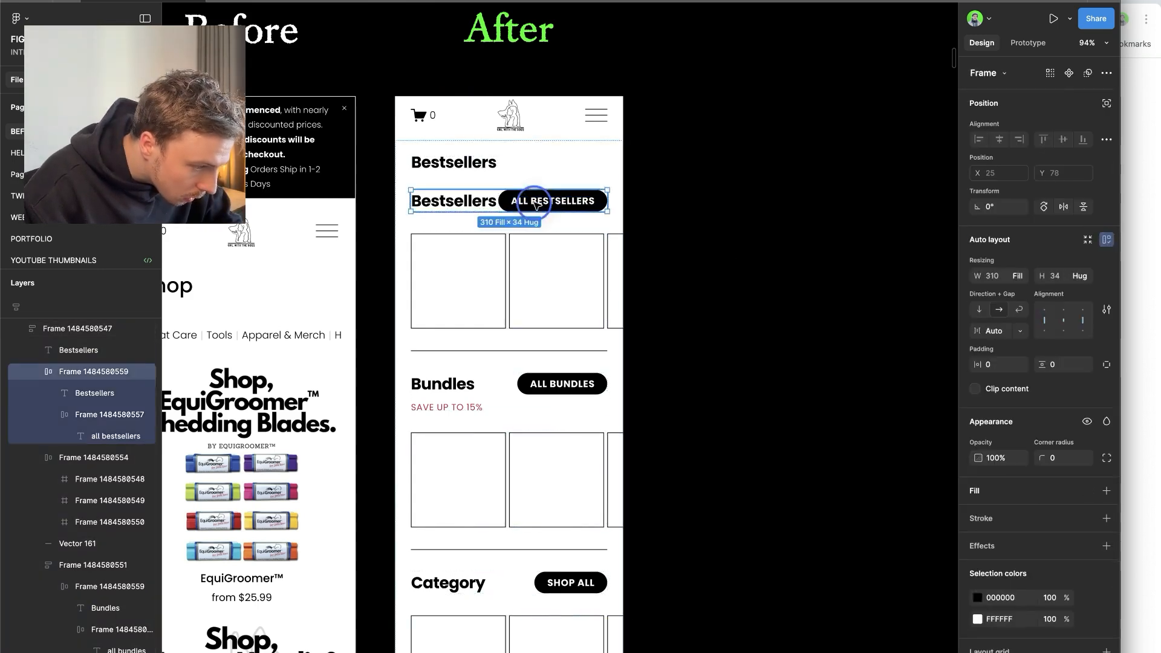
left_click(470, 199)
left_click(444, 385, "shift")
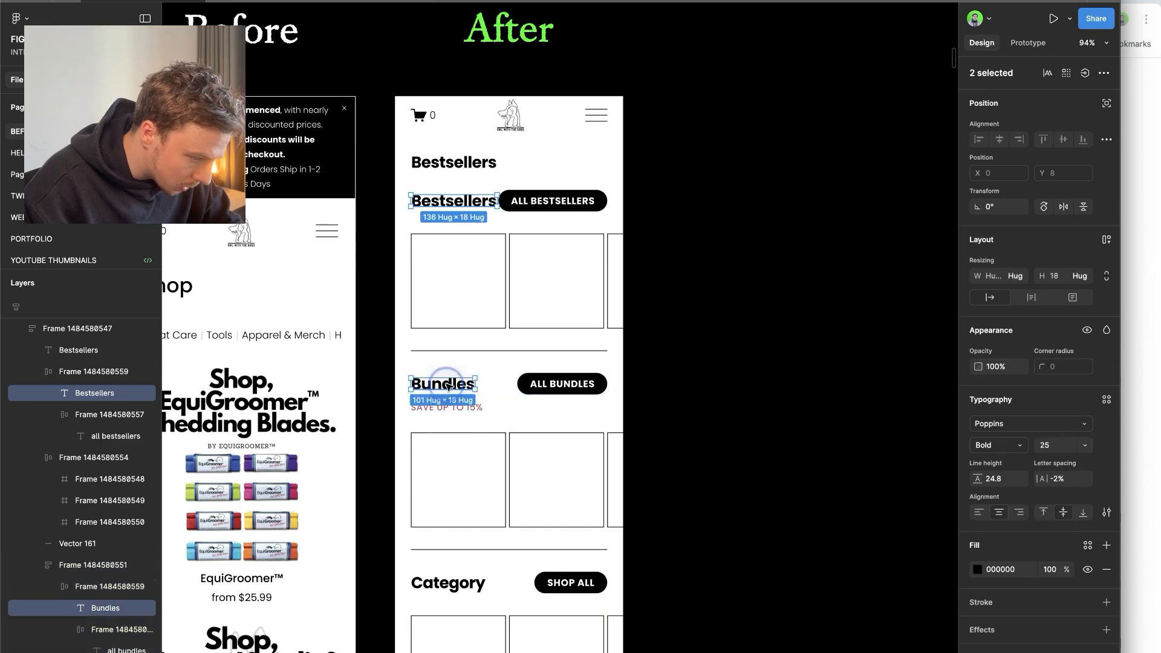
scroll(454, 387, "down", 3)
left_click(457, 458, "shift")
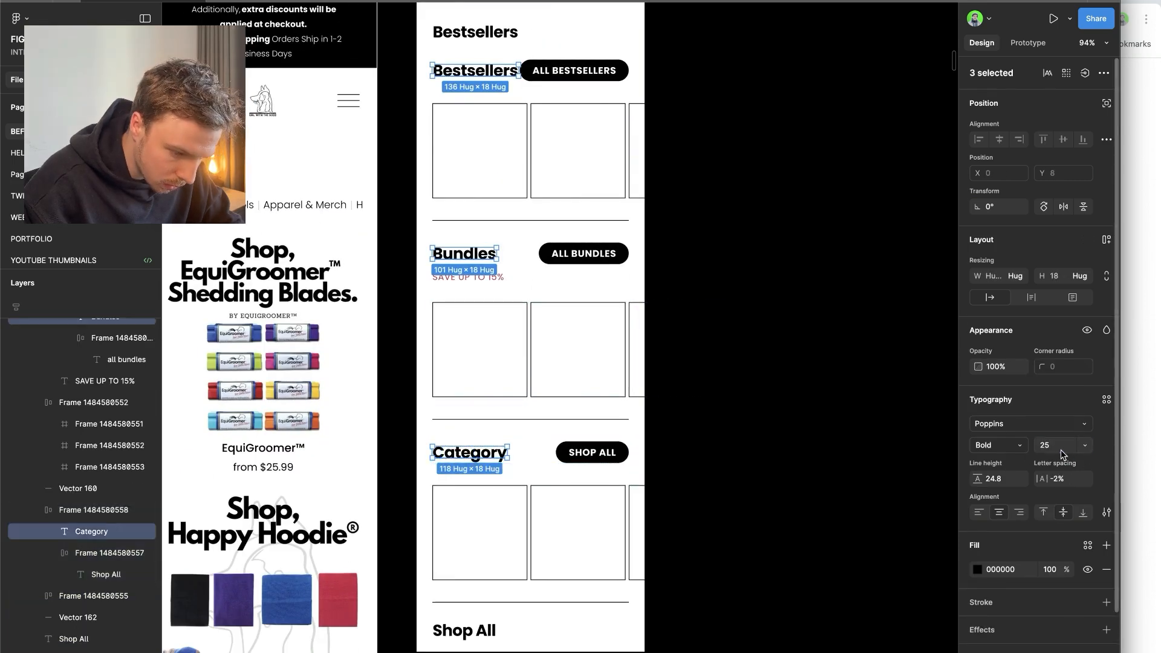
key("Return")
scroll(790, 355, "down", 5)
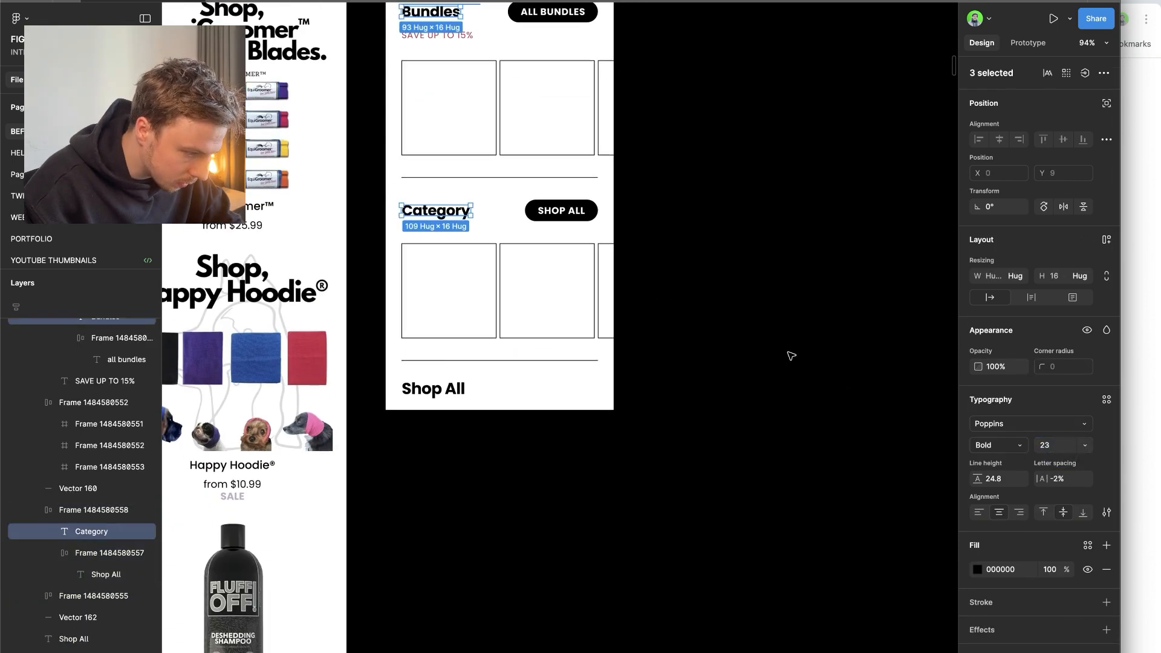
left_click(434, 389)
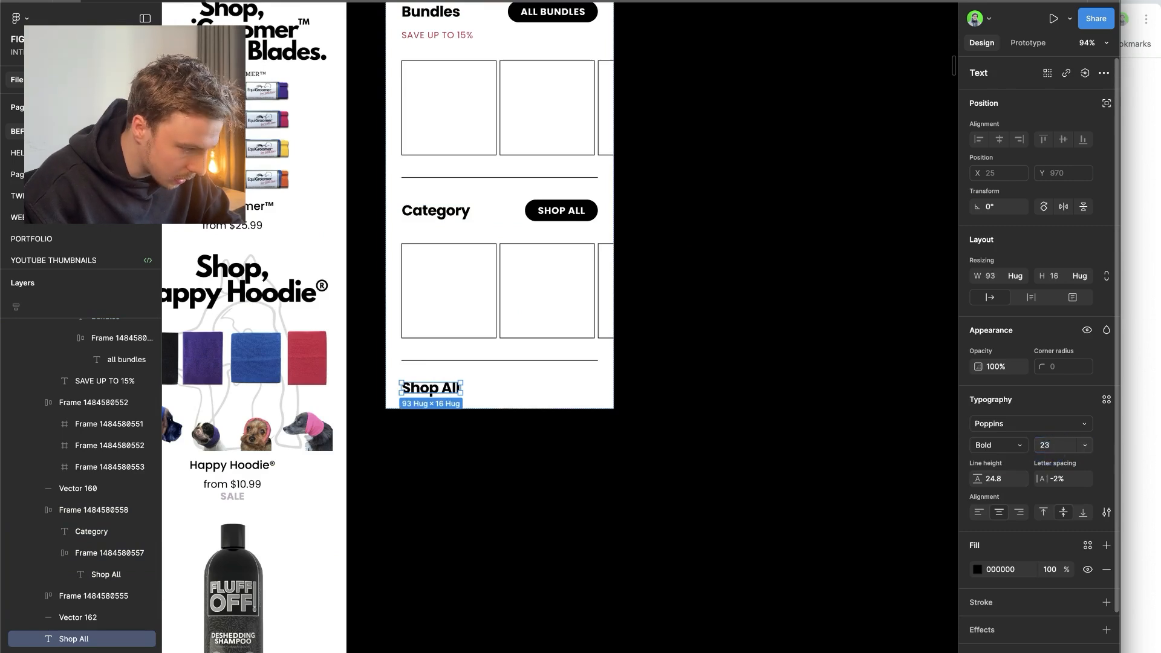
- Set the horizontal padding of the main content frame to 20
left_click(604, 221)
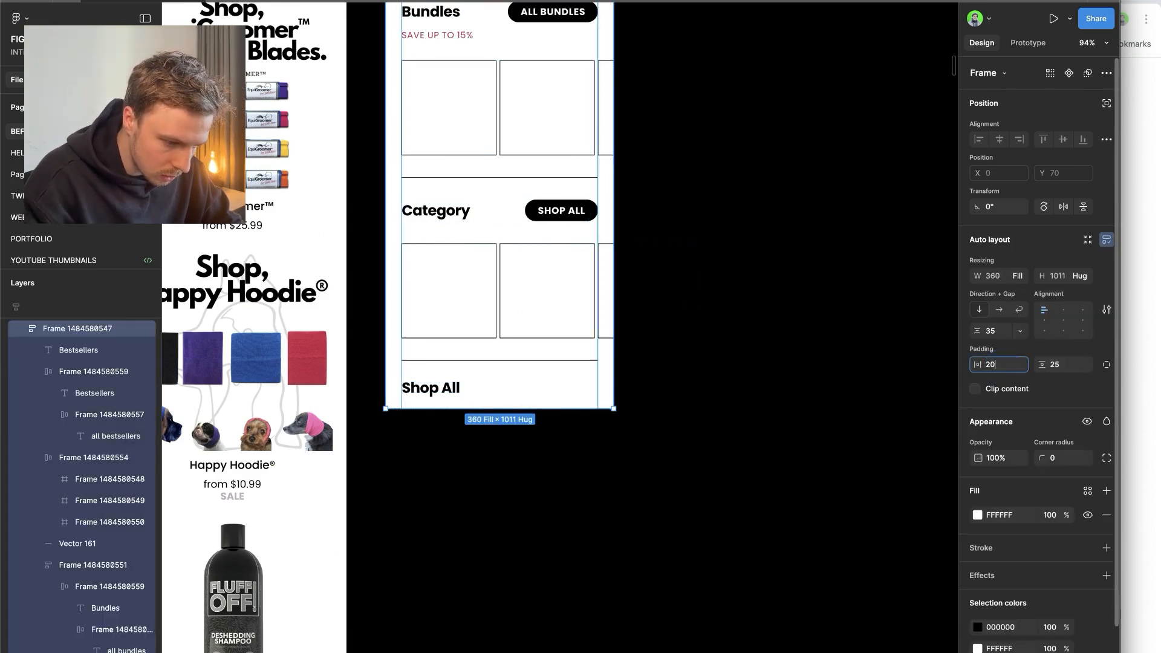
type("20")
key("Return")
scroll(734, 386, "up", 5)
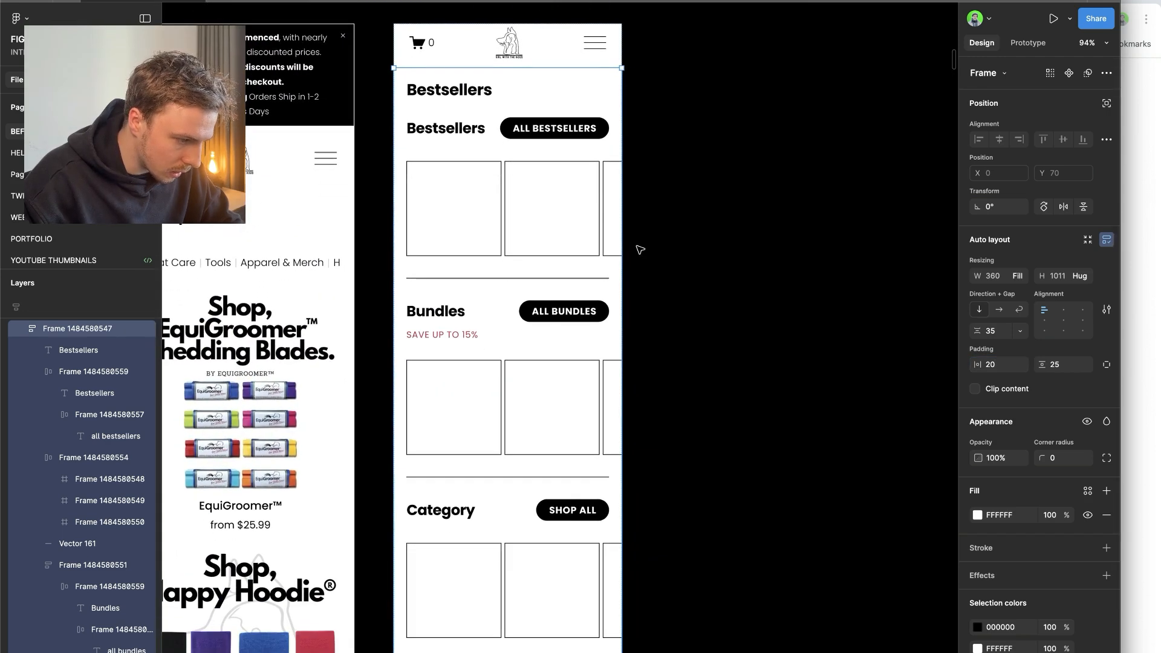
- Set the horizontal padding of the main content frame to 18
left_click(994, 364)
type("18")
key("Return")
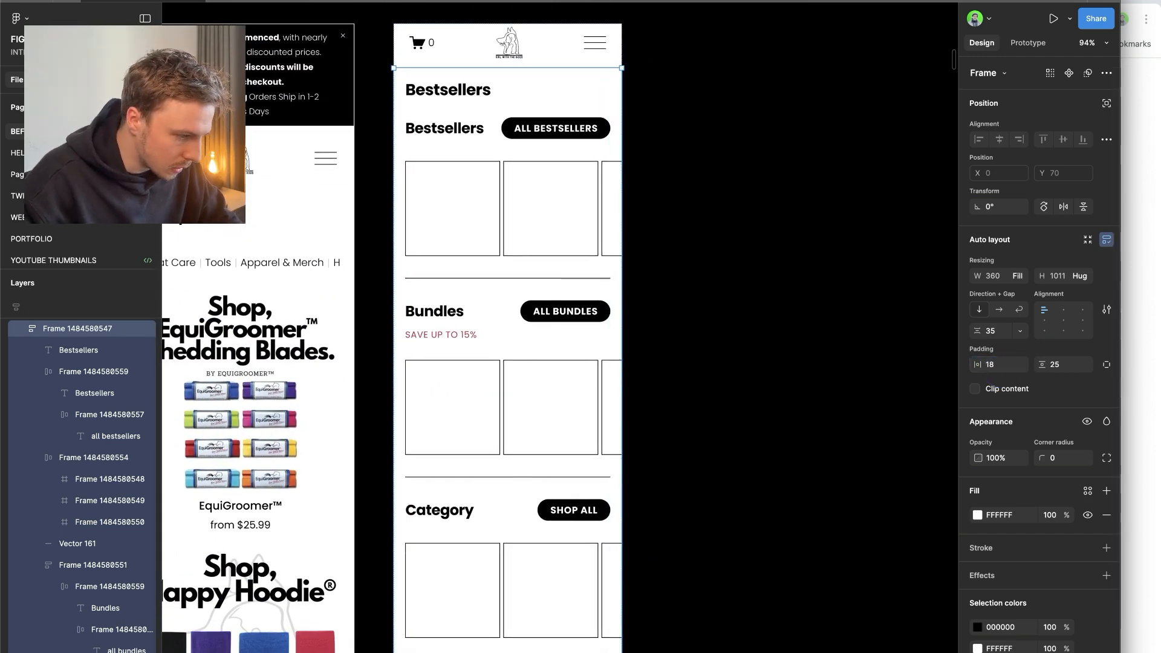
- Delete the old standalone Bestsellers heading above the row that has the ALL BESTSELLERS button
left_click(469, 90)
key("Delete")
scroll(635, 136, "down", 2)
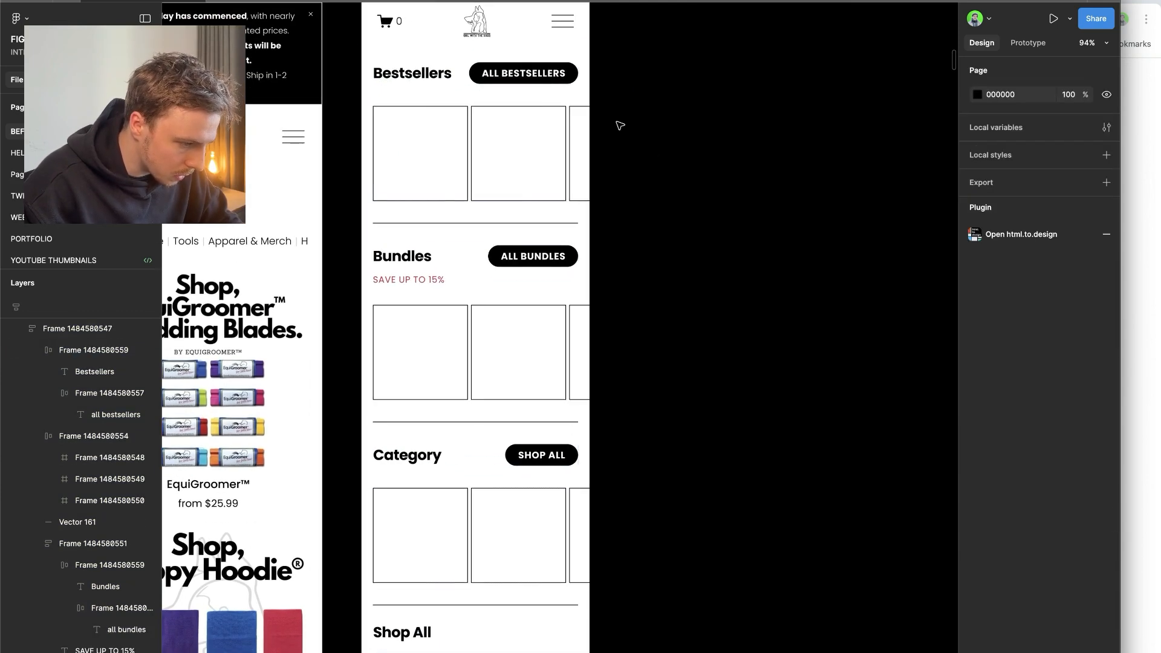
left_click(531, 73)
left_click(547, 73)
left_click(547, 73)
scroll(628, 93, "down", 3)
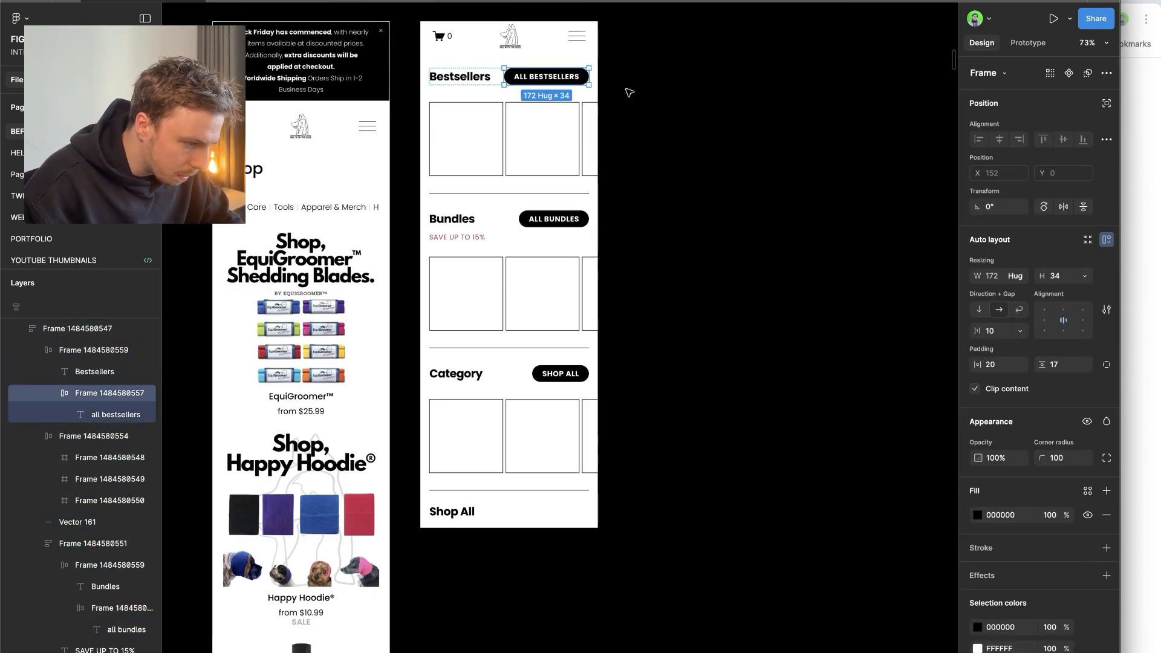
left_click(735, 401)
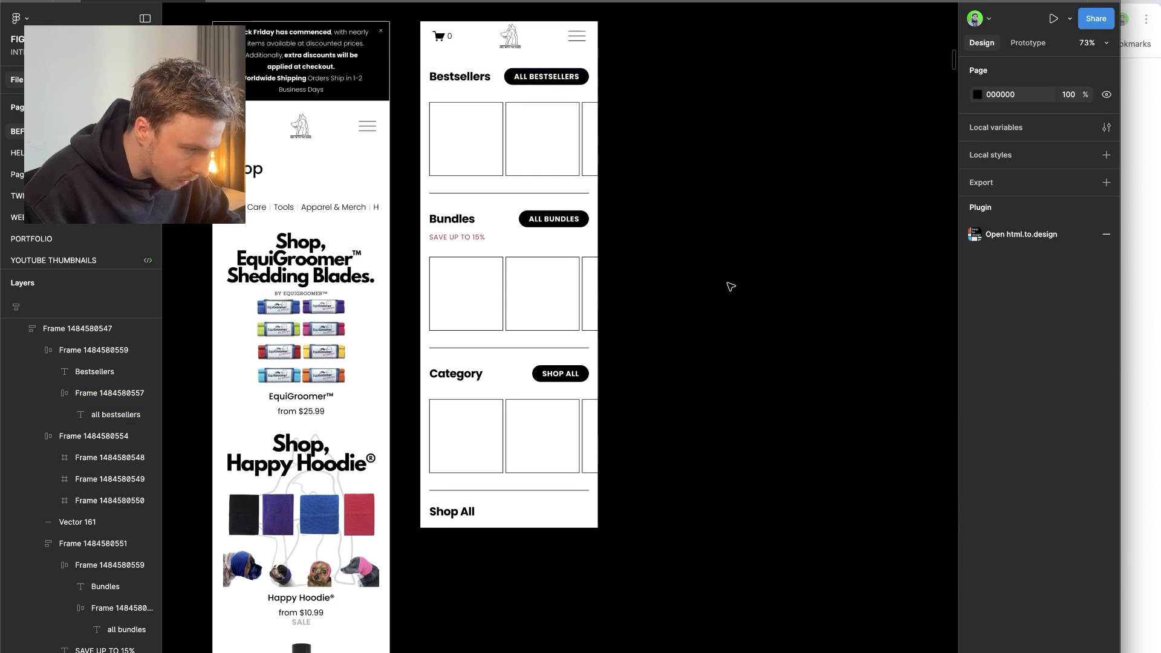
- Wrap the Bestsellers heading row and its product row in one auto layout frame with a gap of 15
left_click(516, 105)
left_click(518, 120)
left_click(498, 83, "shift")
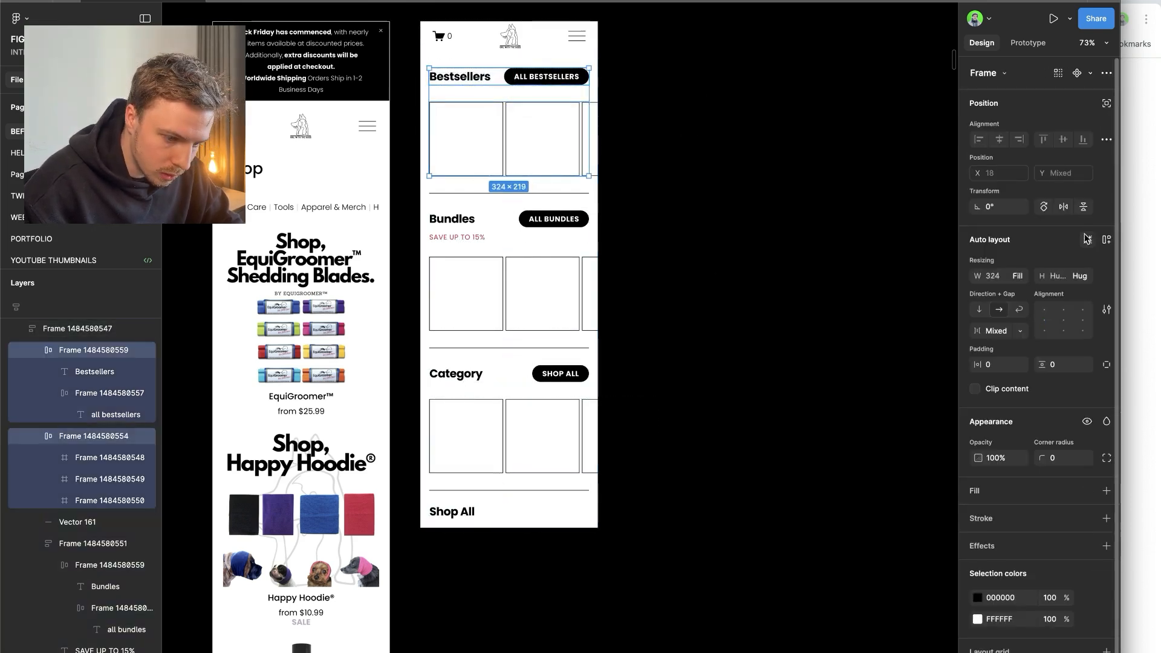
left_click(1103, 241)
left_click(995, 331)
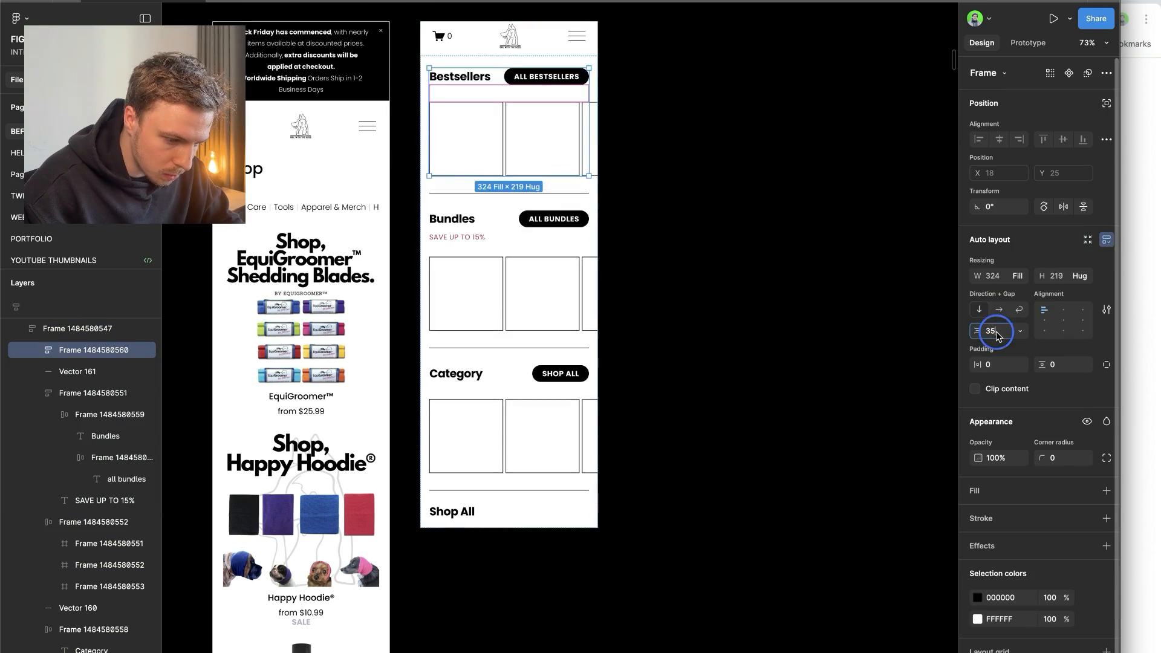
type("15")
key("Return")
- Tighten the vertical gap between the Bundles heading row and the SAVE UP TO 15% line
left_click(500, 261)
left_click(500, 223, "shift")
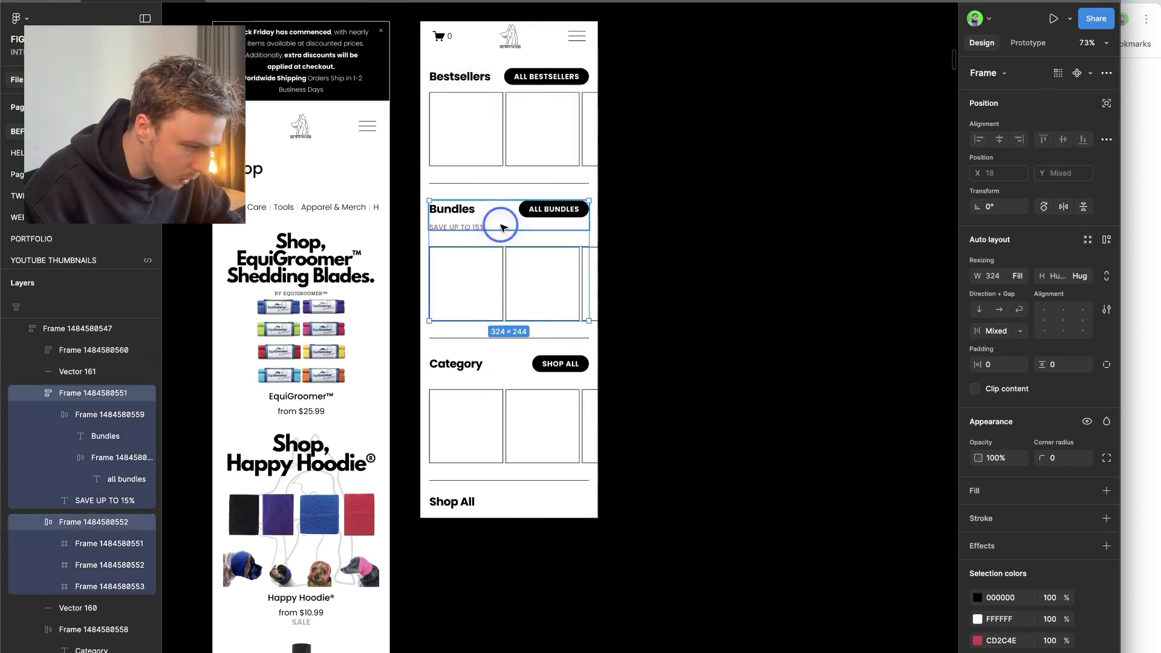
left_click(557, 224)
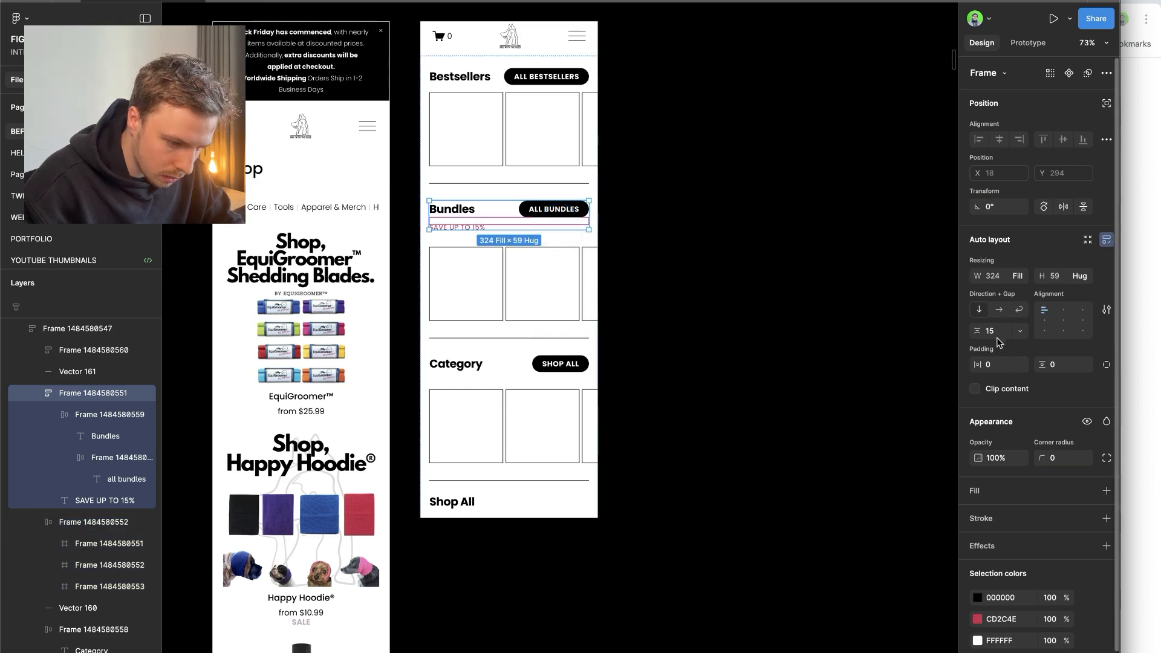
type("10")
key("Return")
left_click_drag(977, 330, 803, 343)
- Wrap the Bundles heading block and its product row in one auto layout frame with a tighter gap
left_click(500, 242)
left_click(510, 208, "shift")
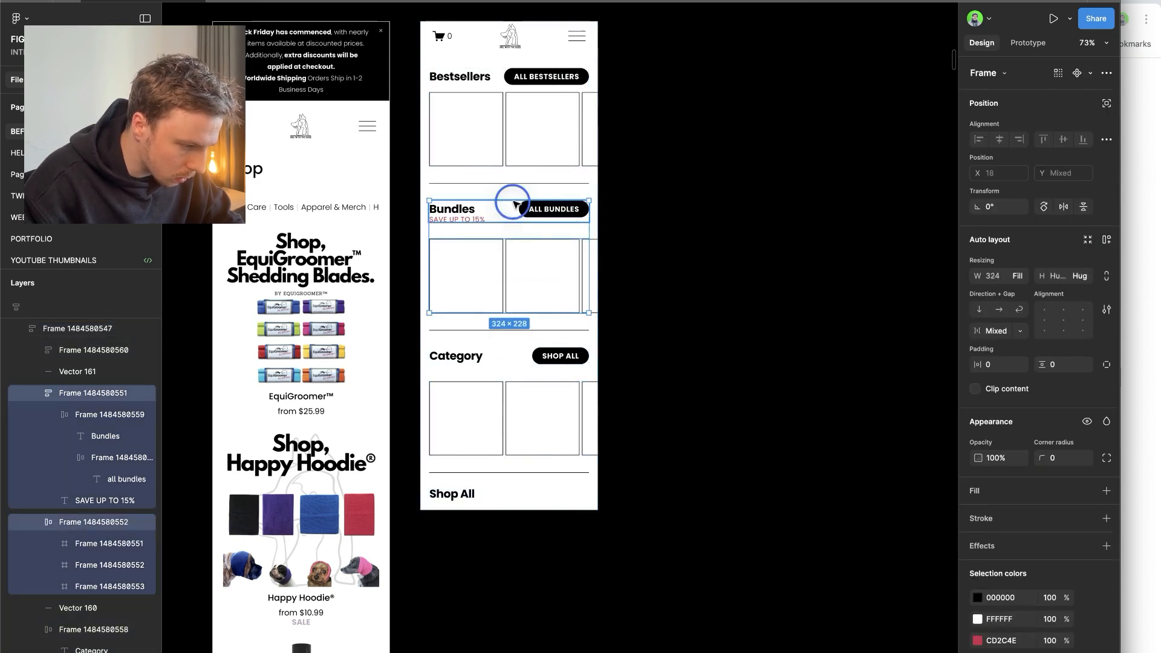
left_click(1105, 241)
key("Return")
left_click(692, 295)
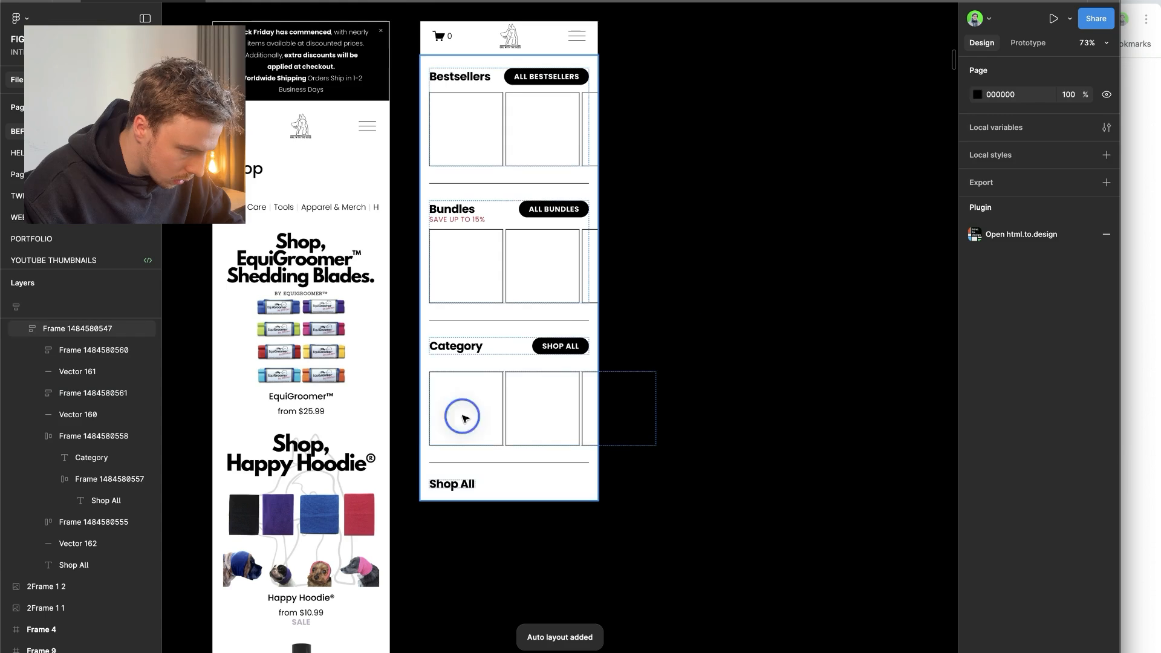
- Wrap the Category heading row and its card row in one auto layout frame with a gap of 15
double_click(464, 418)
left_click(482, 346, "shift")
left_click(1106, 240)
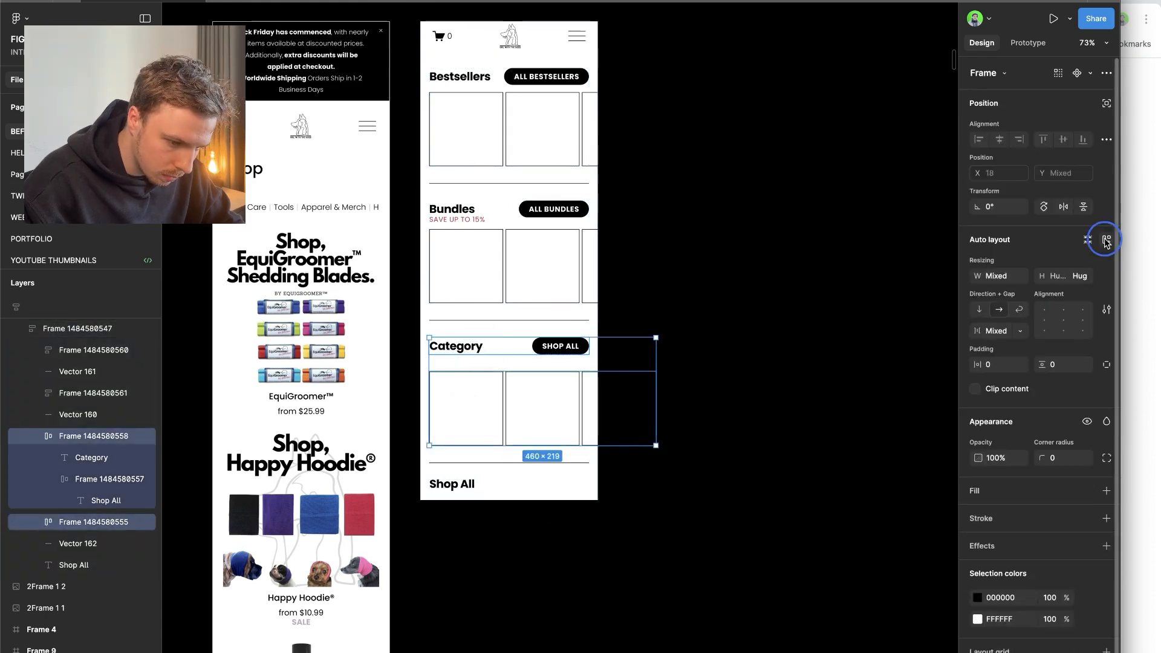
left_click(999, 333)
type("15")
key("Return")
left_click(805, 348)
- Change the stroke colour of the three divider lines between the sections to light grey E4E4E4
scroll(626, 244, "up", 3)
scroll(626, 244, "left", 3)
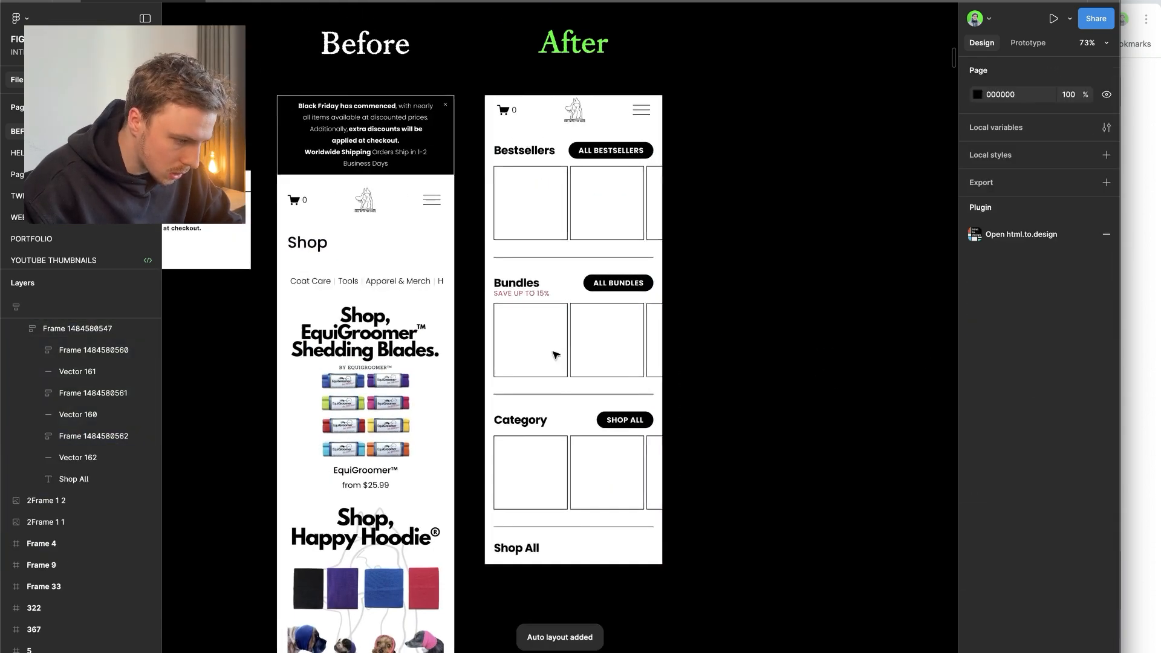
left_click(607, 280)
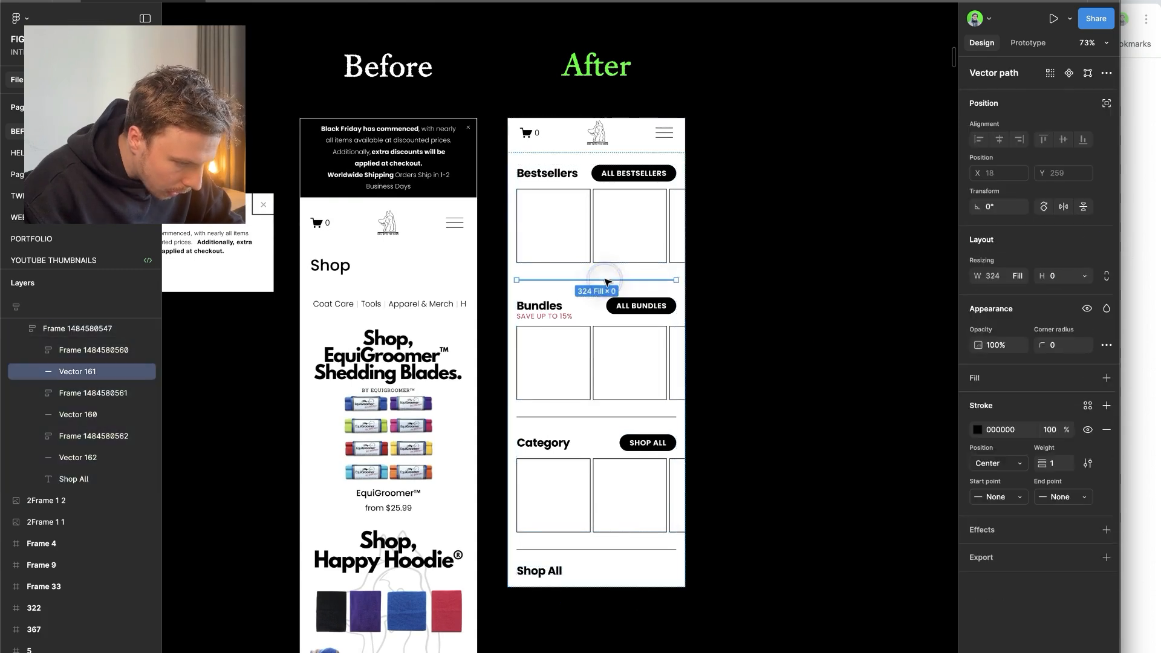
left_click(583, 417, "shift")
left_click(585, 550, "shift")
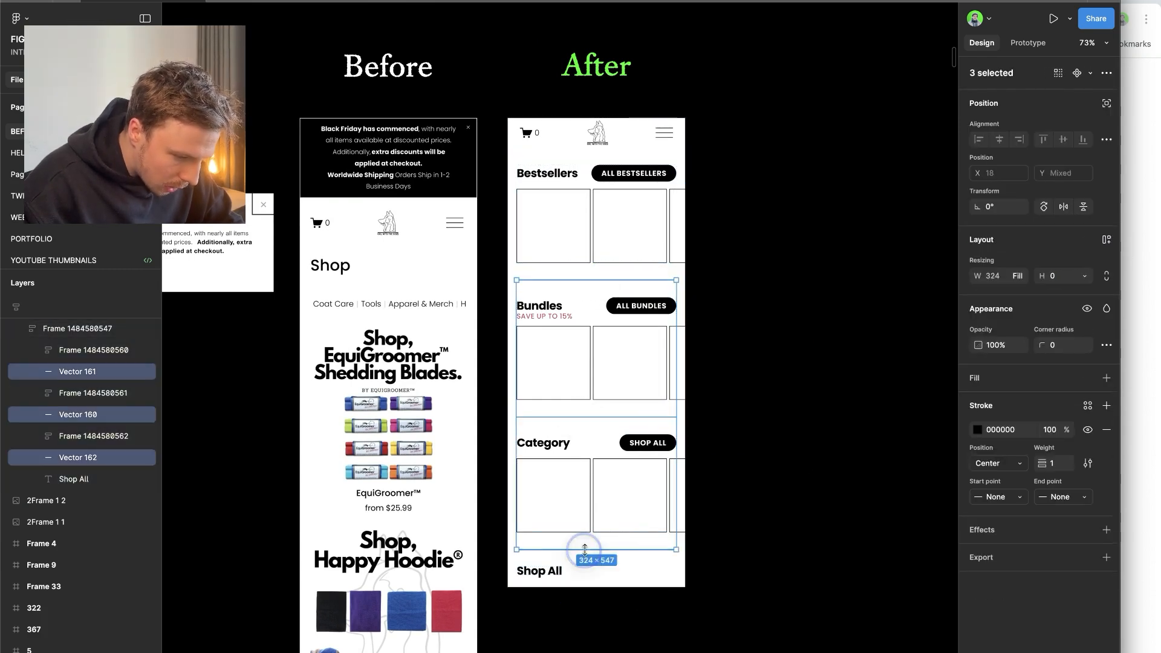
left_click(975, 429)
left_click_drag(881, 400, 746, 407)
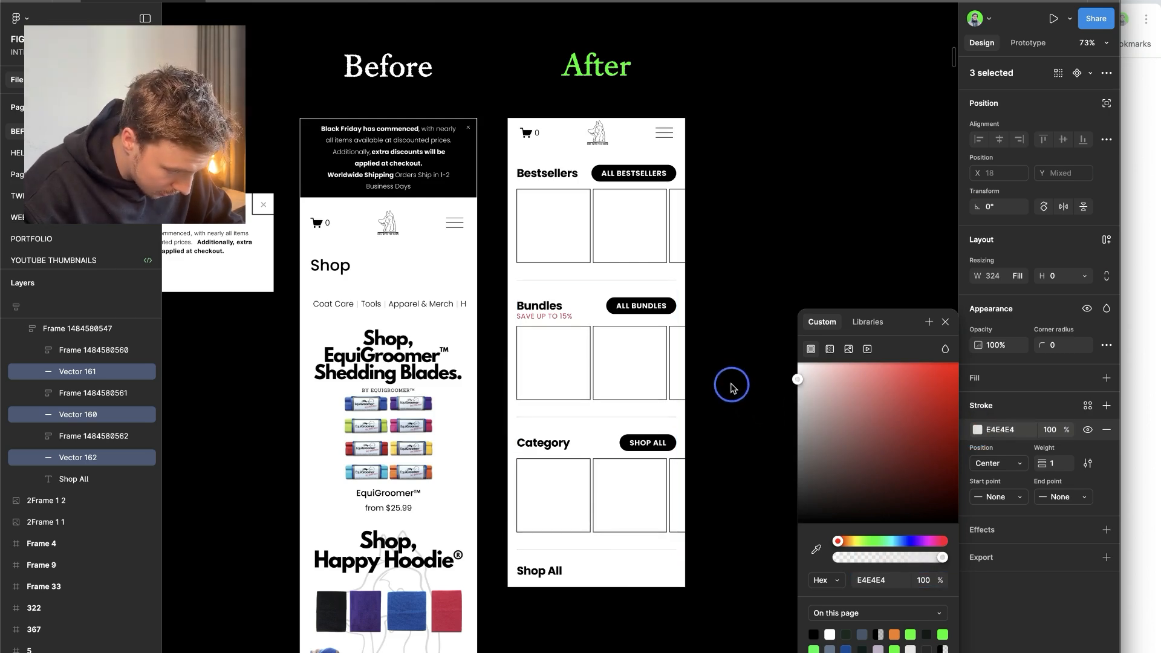
left_click(724, 387)
scroll(671, 156, "down", 3)
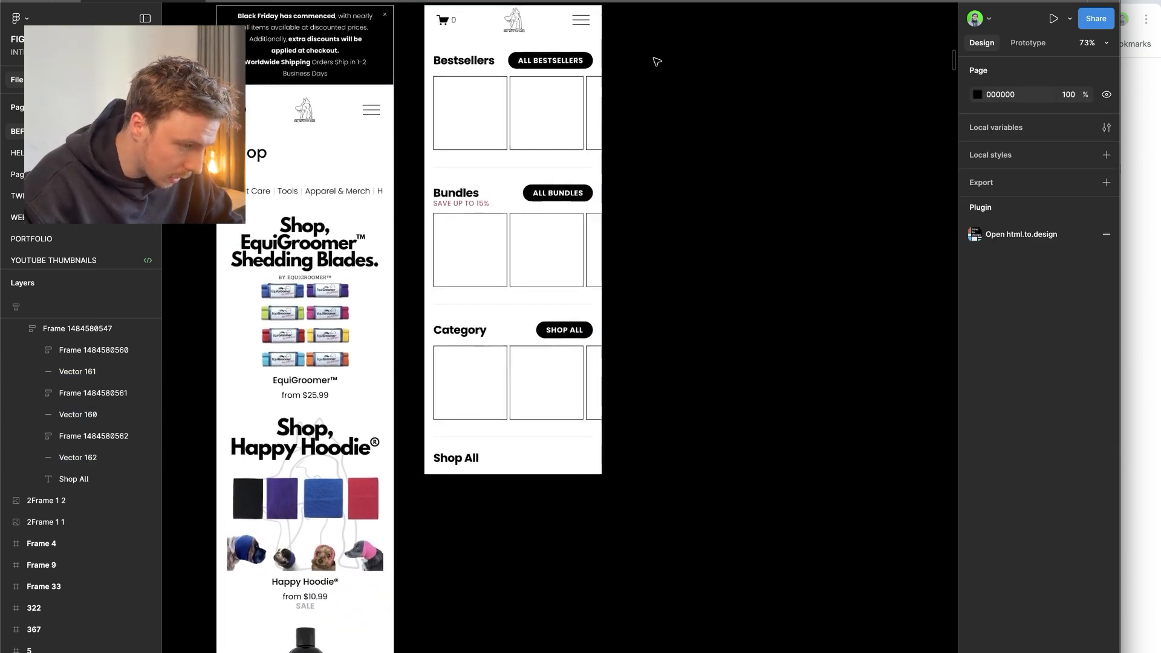
- Switch to Chrome and open the FLUFF OFF! Deshedding Shampoo, 16 oz product page from the shop
mouse_move(1, 348)
left_click(37, 218)
left_click(786, 205, "super")
left_click(481, 4)
scroll(447, 337, "down", 4)
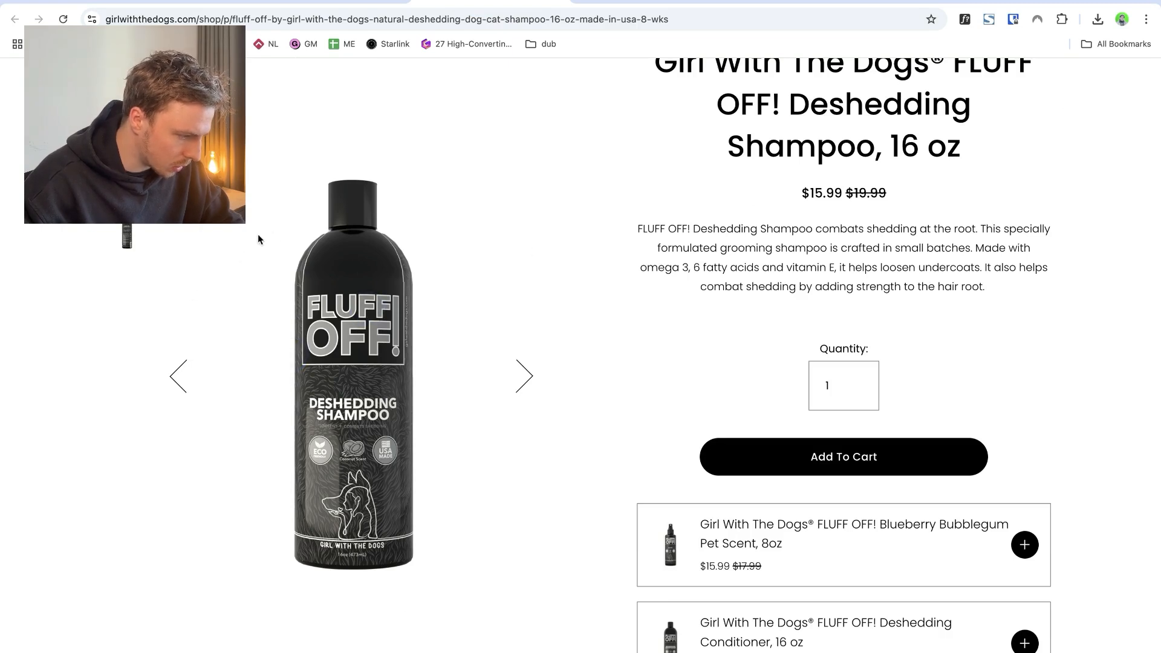
- Download the shampoo's front image, fodss-front.jpg, from the product page with the Image Downloader extension
left_click(1061, 18)
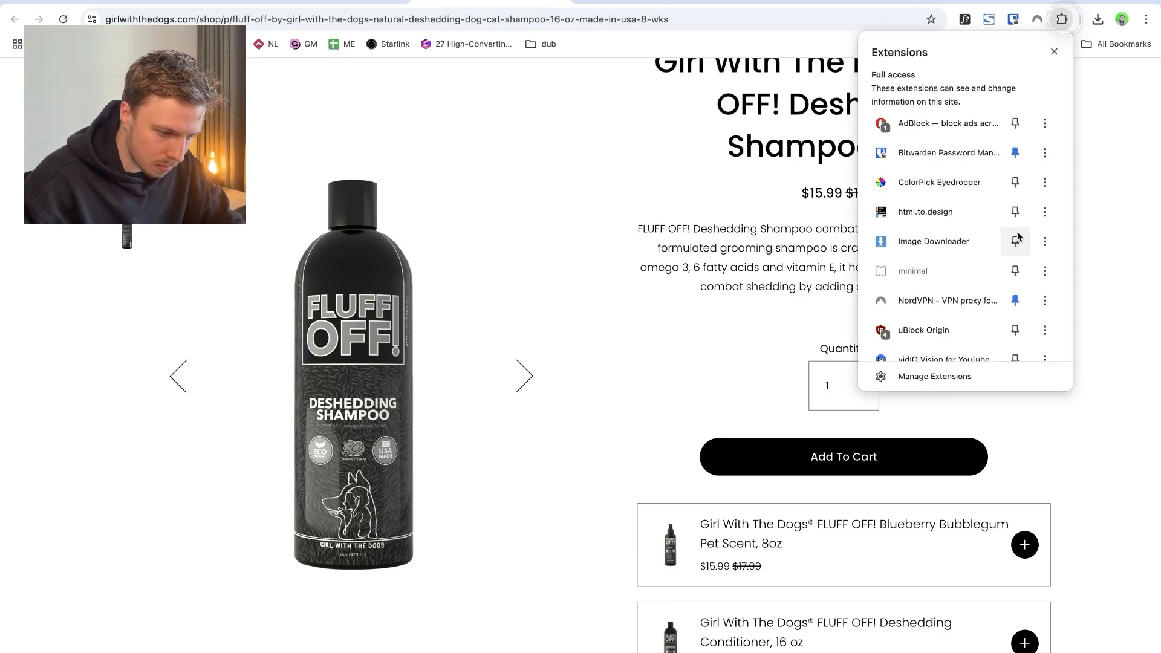
left_click(936, 241)
scroll(887, 285, "down", 1)
left_click(1024, 277)
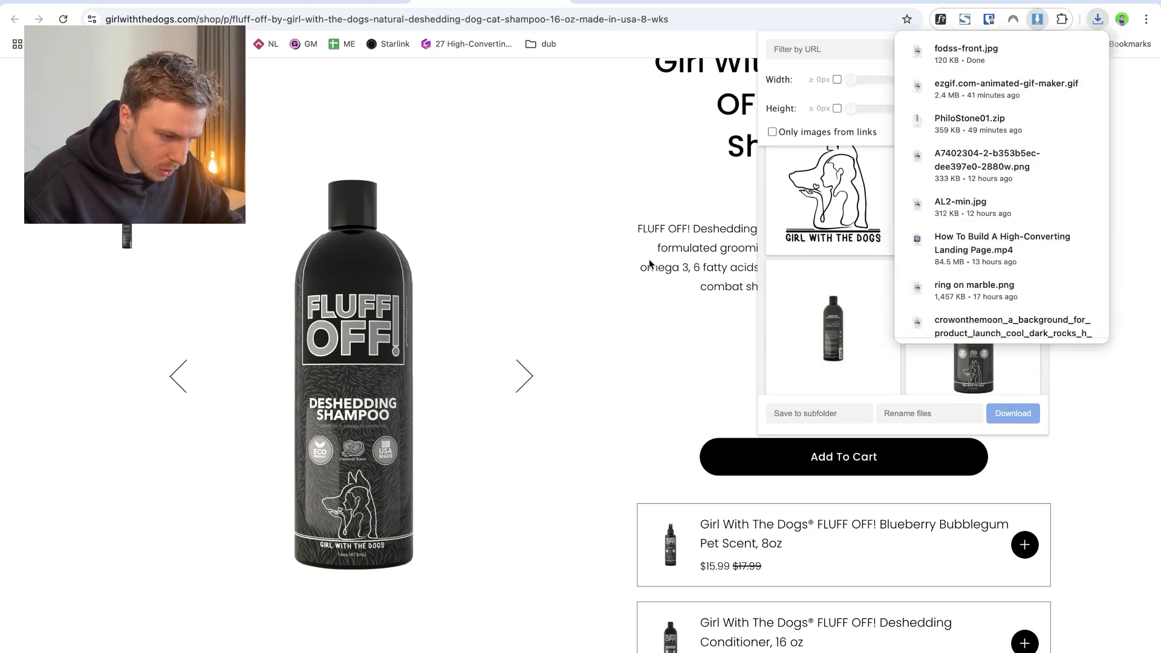
left_click(648, 258)
- Open Photoshop on the web in a new tab and run the Remove background quick action on the fodss-front image
mouse_move(5, 276)
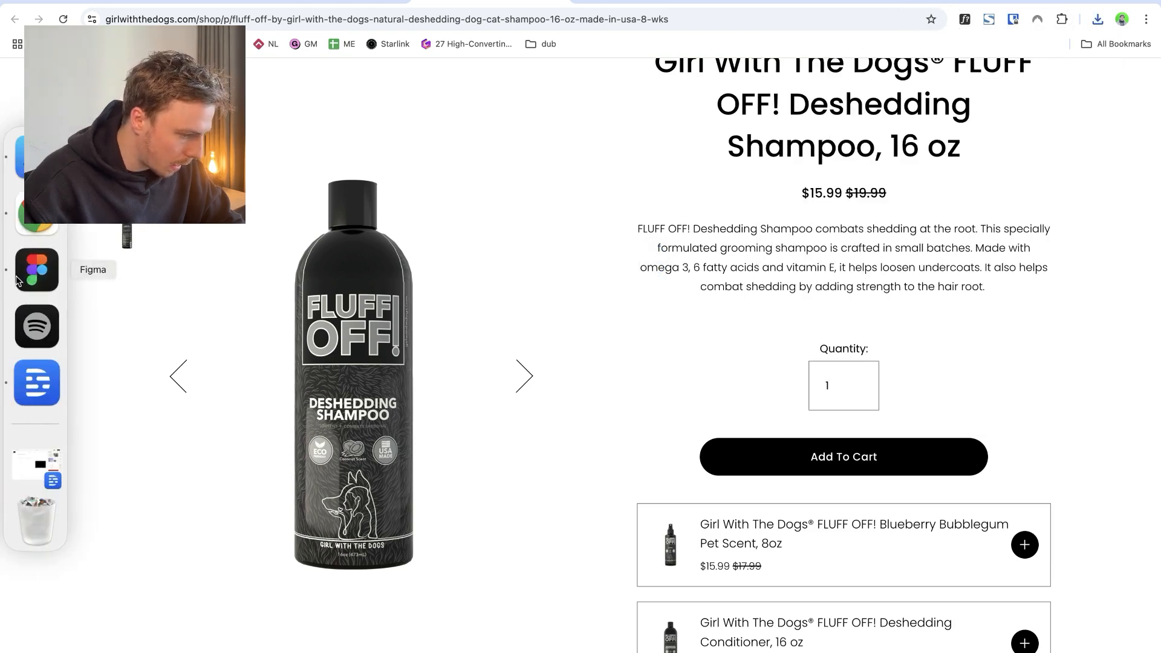
key("super+t")
type("photoshop")
key("Return")
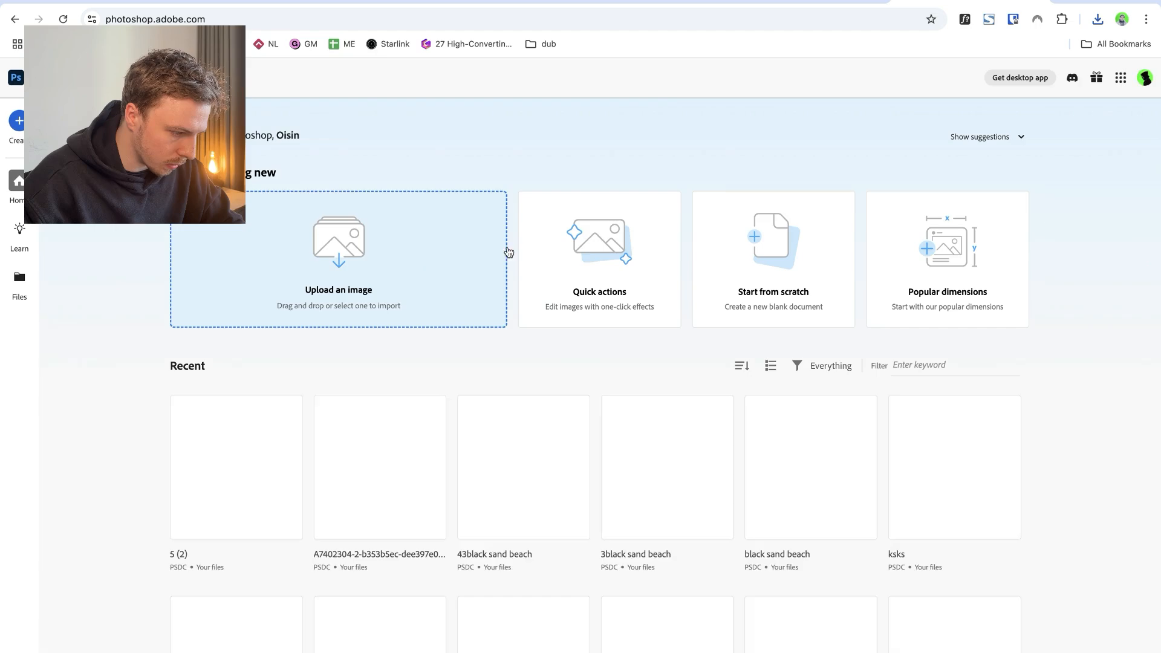
left_click(597, 277)
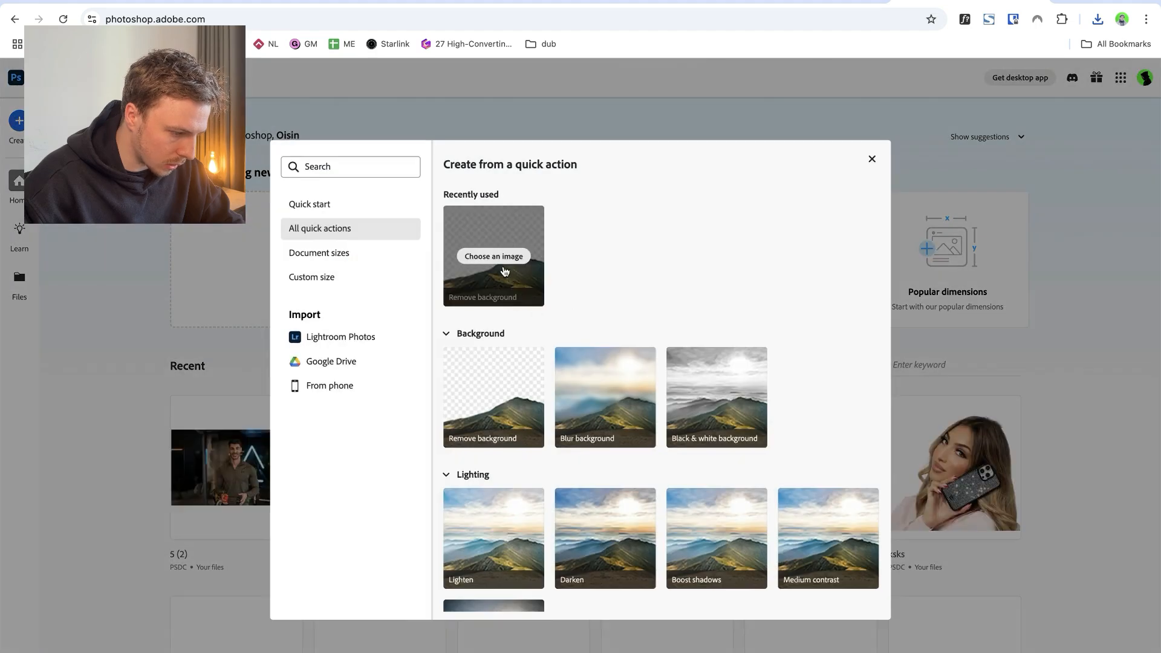
left_click(503, 263)
key("Down")
key("Return")
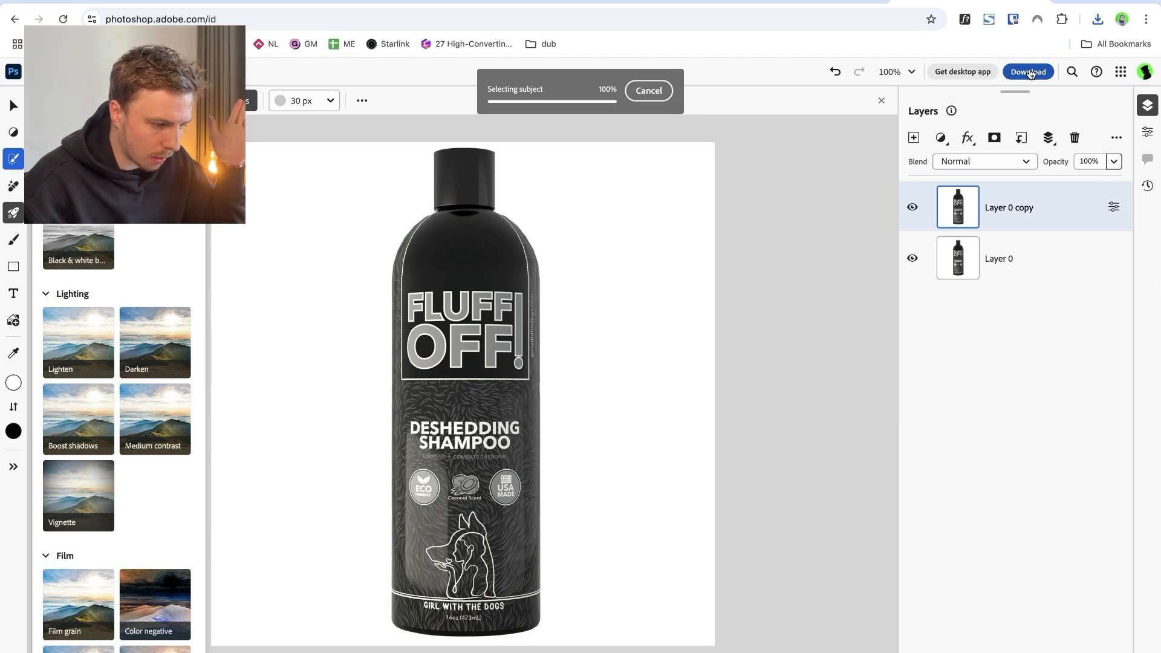
- Save the cut-out bottle to the computer as fodss-front.png in the Downloads folder
left_click(1021, 72)
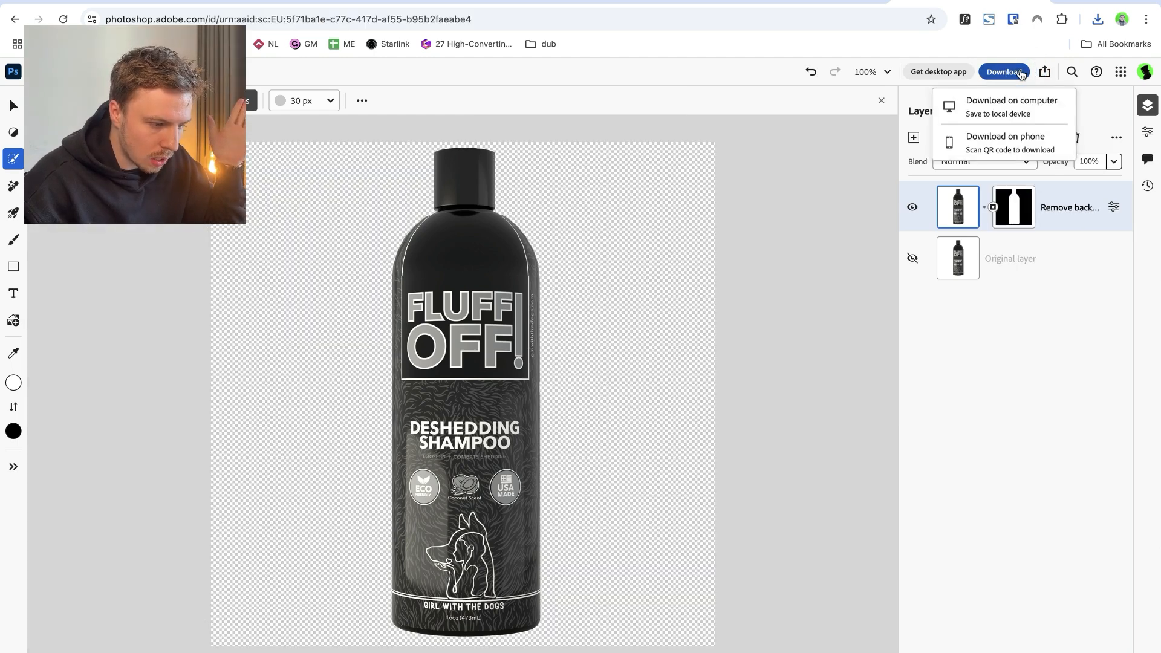
left_click(1013, 102)
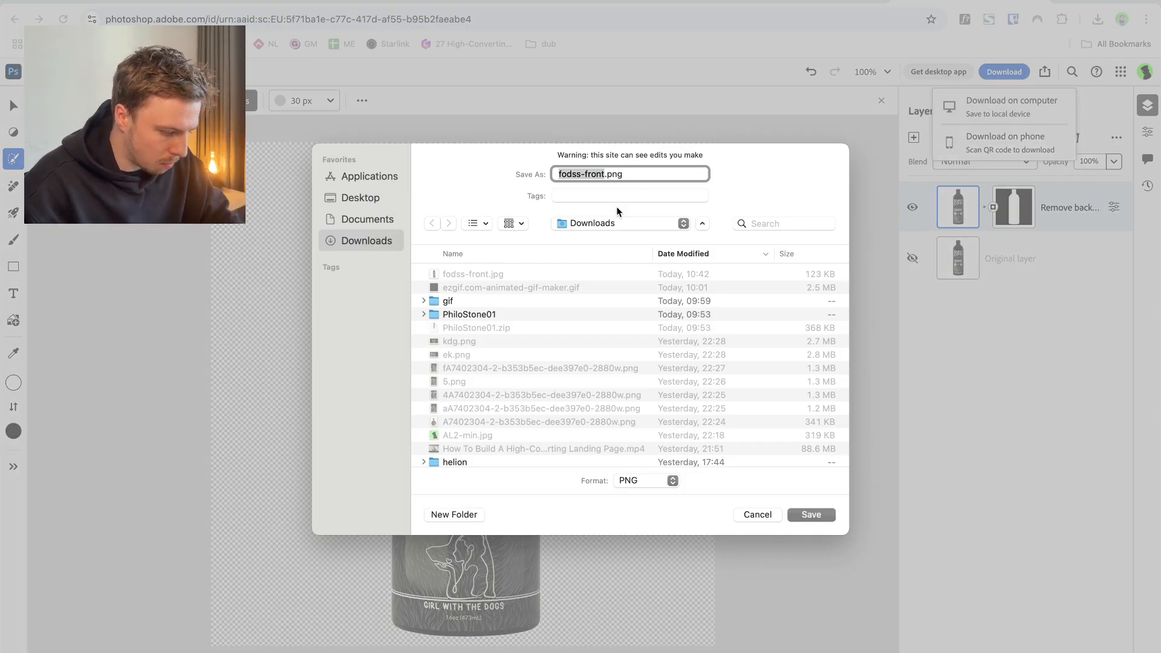
key("Return")
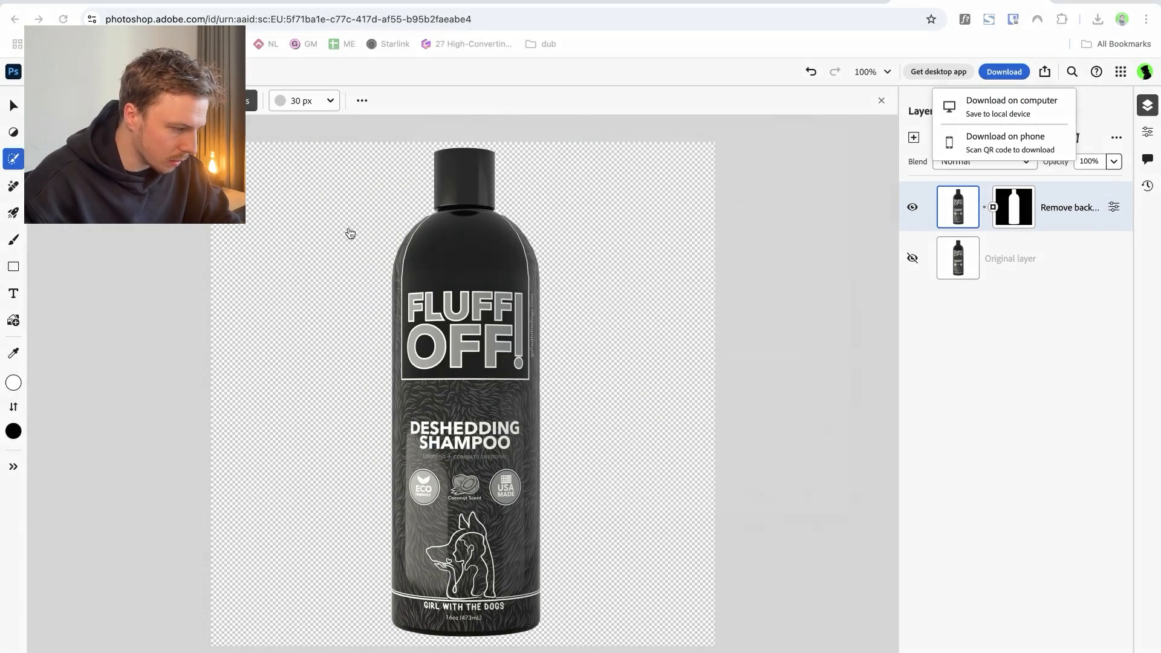
- Switch to Figma and fill the first Bestsellers card with the cut-out shampoo image from the Downloads folder
left_click(34, 264)
left_click(484, 134)
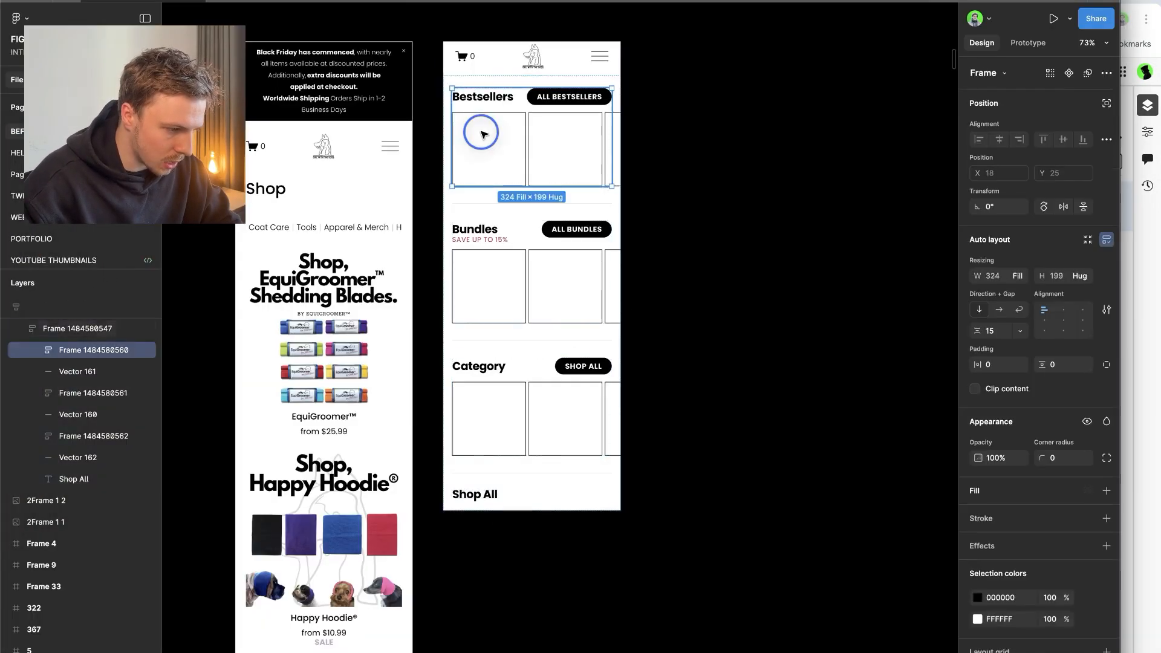
double_click(484, 134)
left_click(977, 426)
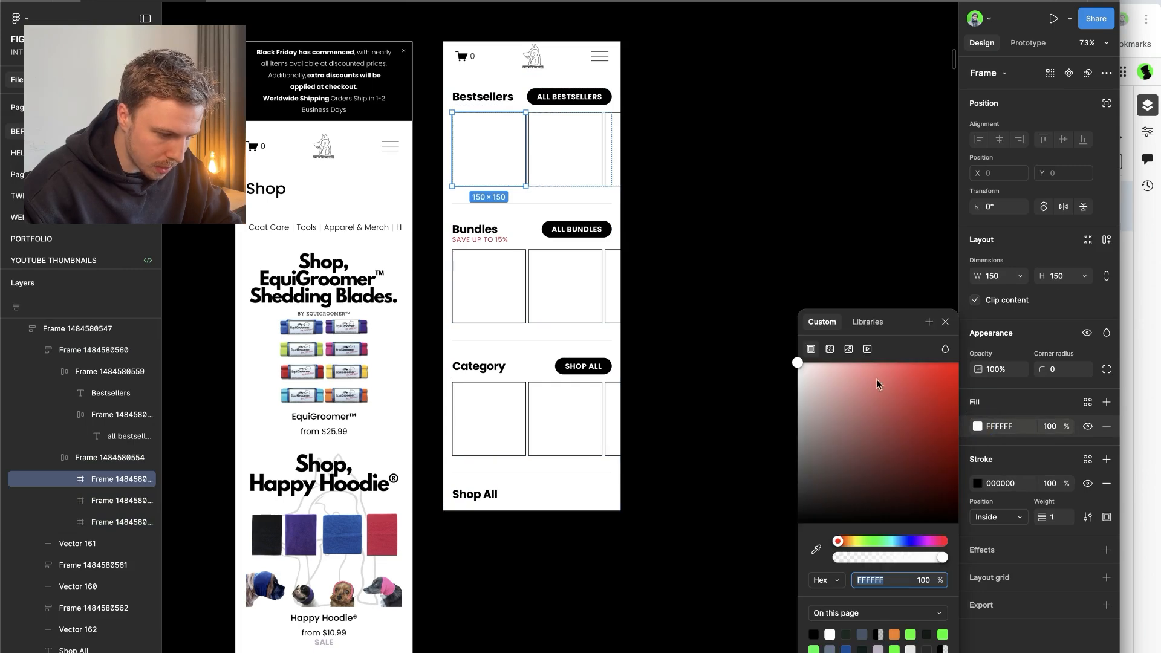
left_click(848, 349)
left_click(869, 445)
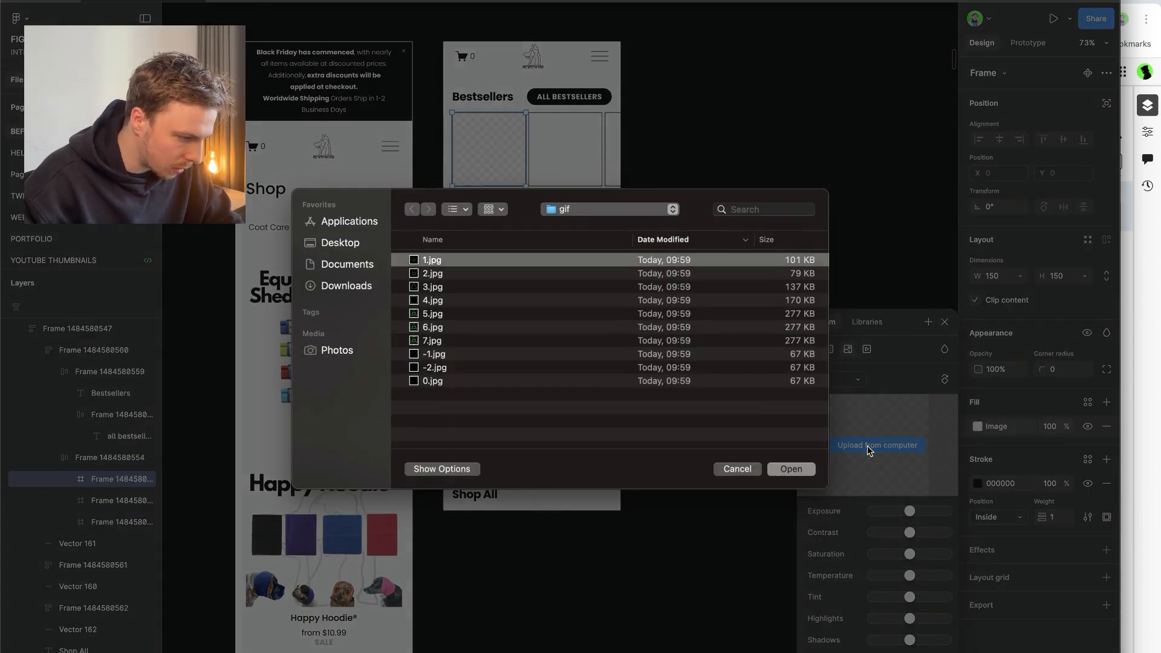
left_click(366, 285)
key("Return")
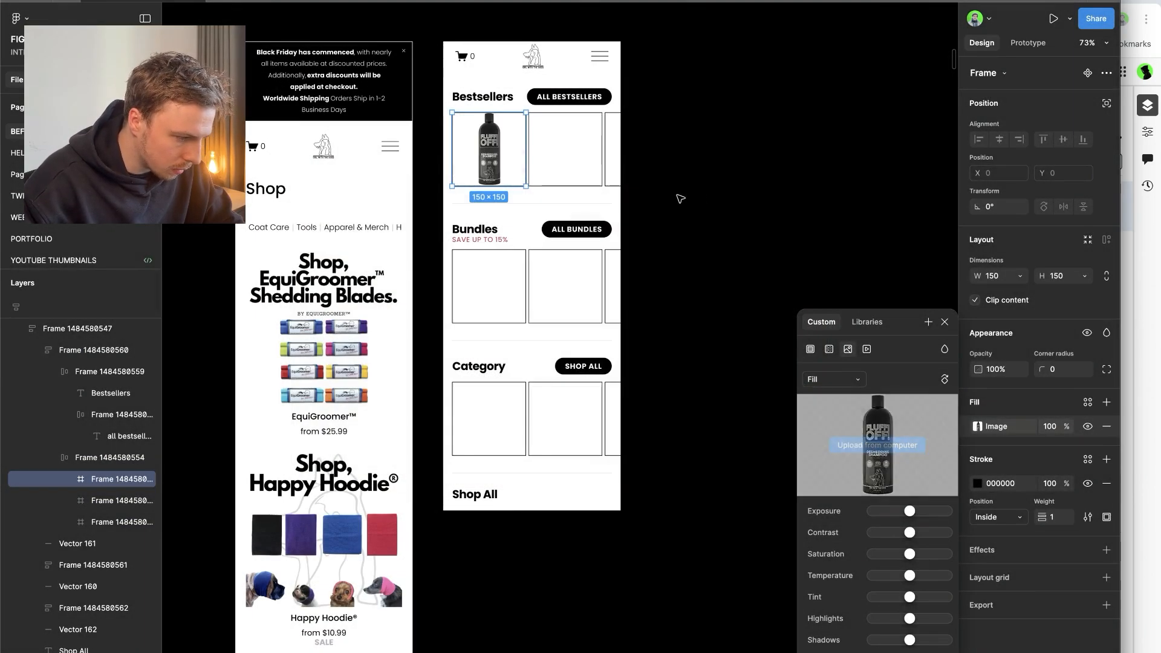
- Remove the black stroke from the first Bestsellers card and duplicate the card three times
key("Escape")
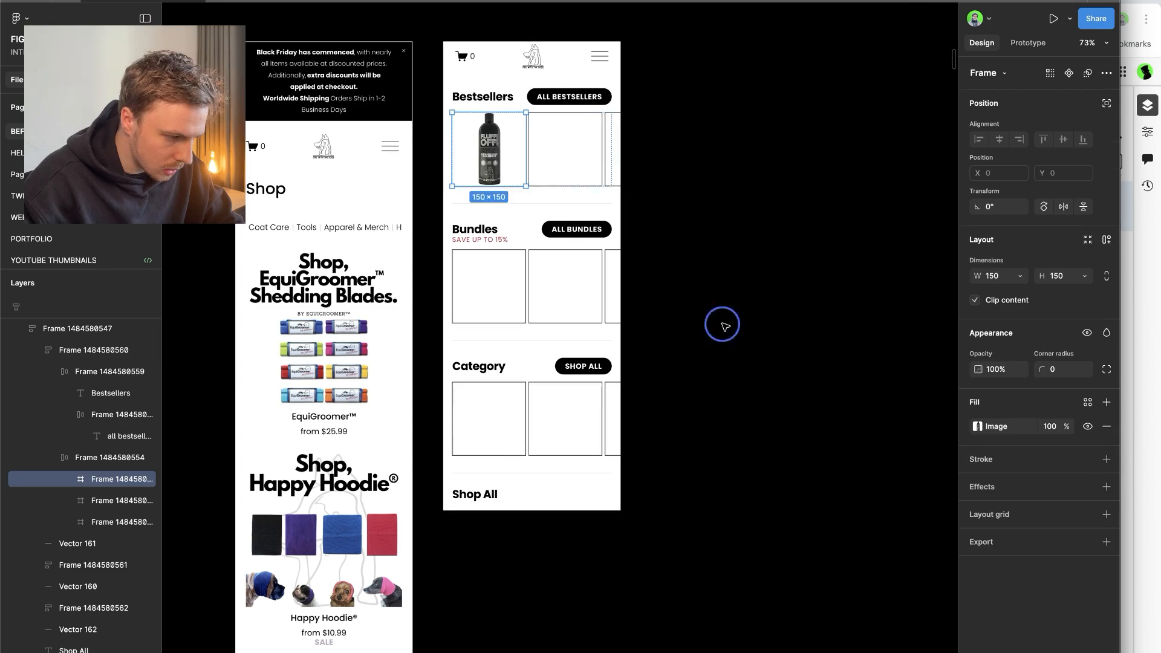
left_click(720, 321)
double_click(512, 168)
double_click(514, 170)
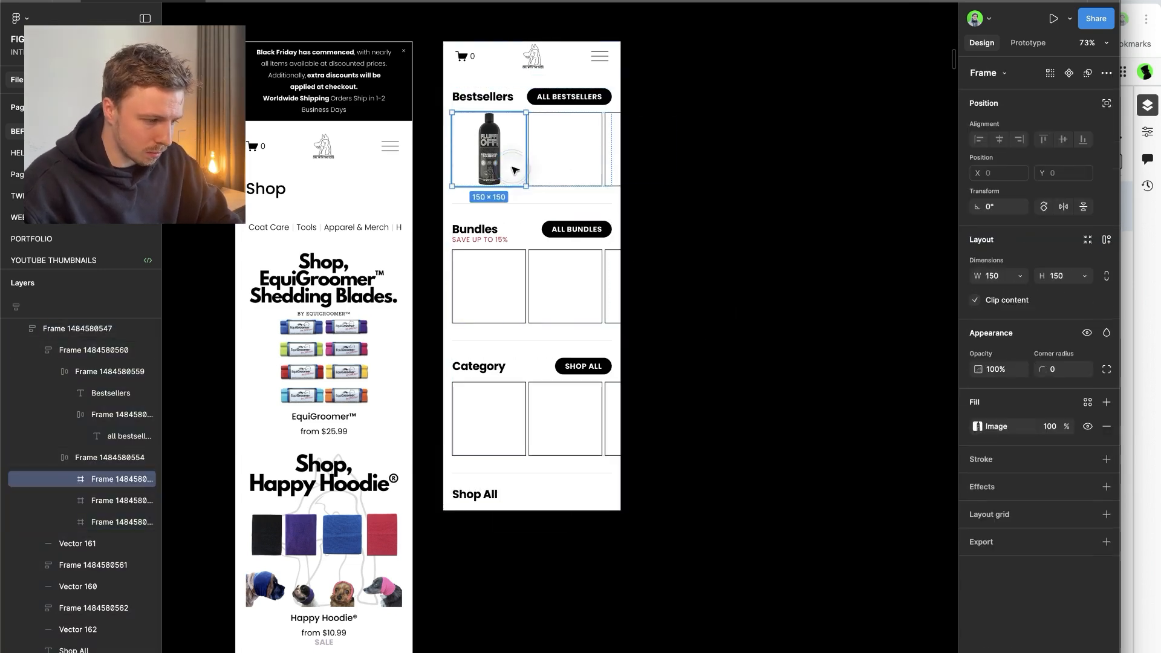
key("super+d")
key("super+d")
key("super+d")
left_click(731, 248)
- Set the image fill of the first Bestsellers card to Fit
left_click(487, 172)
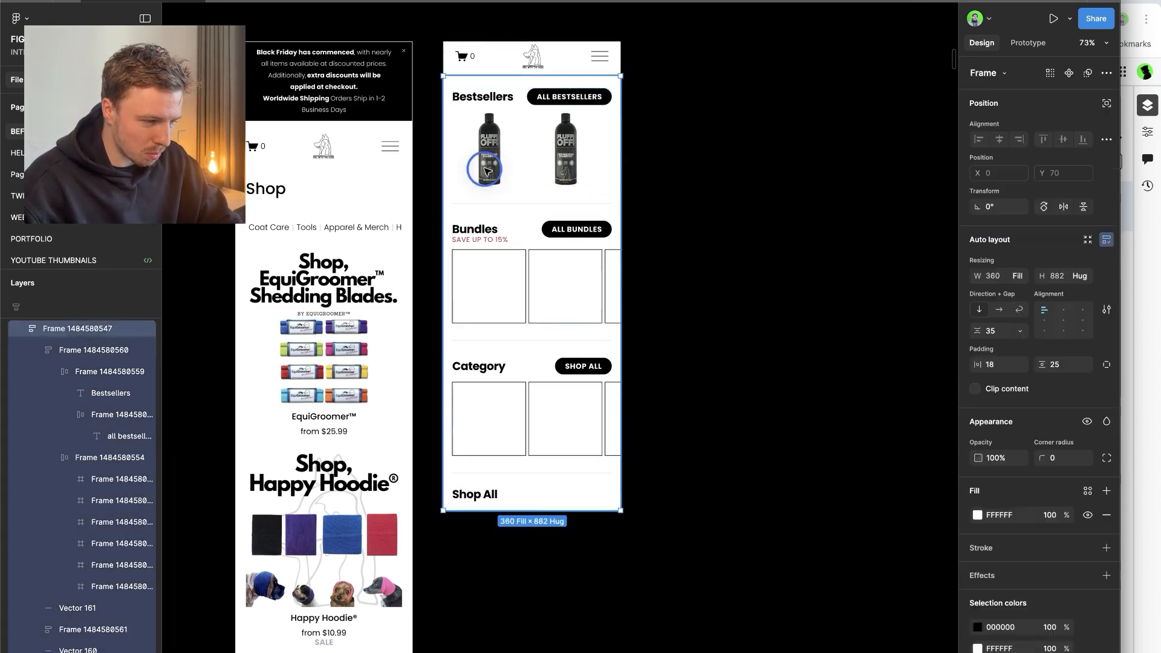
double_click(487, 172)
left_click(1026, 431)
left_click(845, 414)
left_click(845, 428)
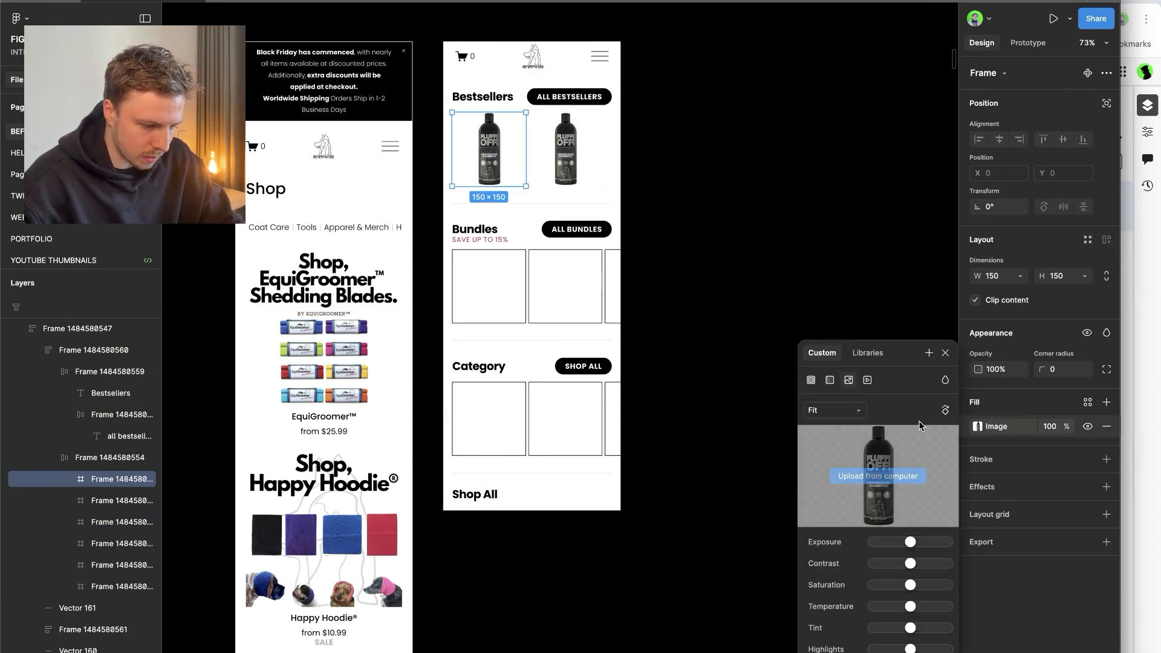
- Add a 000000 fill at 20% to the first Bestsellers card and move it beneath the bottle image
left_click(1107, 402)
left_click(971, 428)
left_click_drag(971, 428, 966, 454)
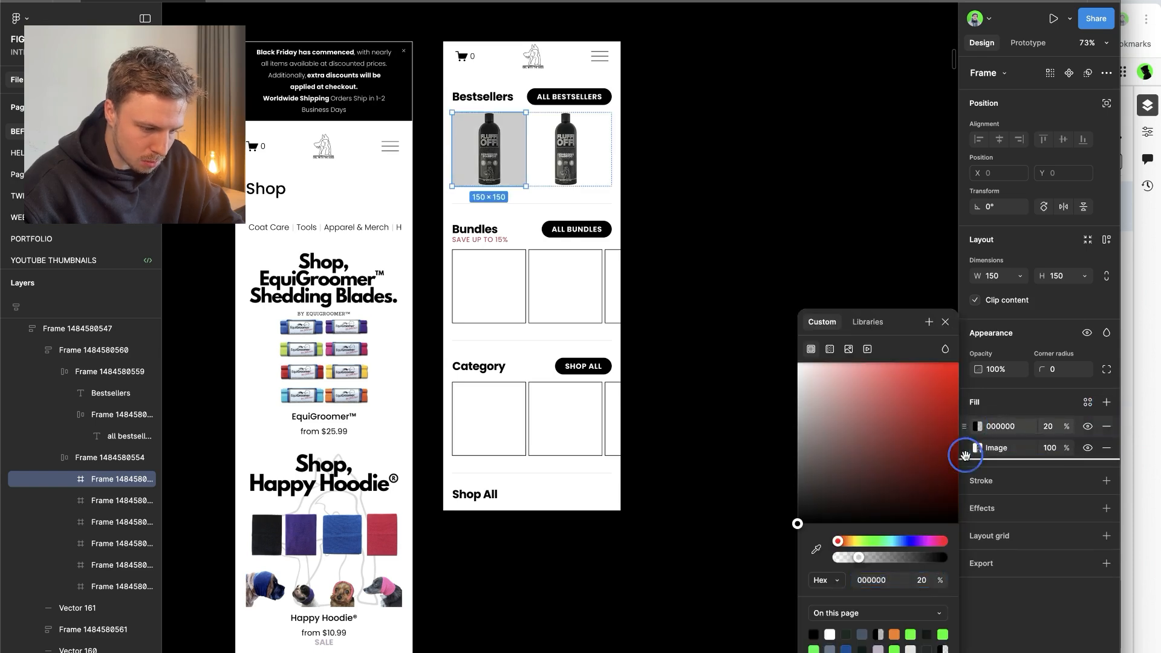
- Change the background fill behind the bottle image on the first Bestsellers card to F8F8F8 at 100%
left_click(977, 448)
left_click(849, 376)
left_click_drag(849, 381, 767, 379)
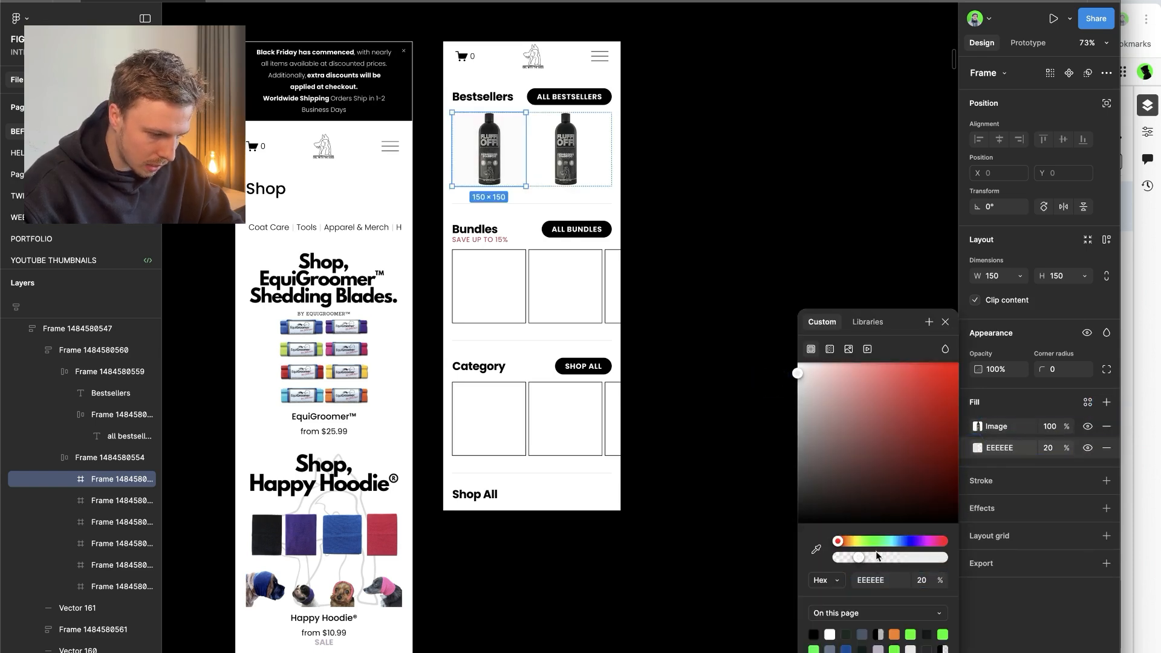
left_click_drag(877, 557, 1085, 564)
left_click_drag(891, 464, 777, 371)
left_click(724, 298)
- Scale down the bottle image inside the first Bestsellers card with the Crop fill mode, leaving space above and below it
left_click(464, 143)
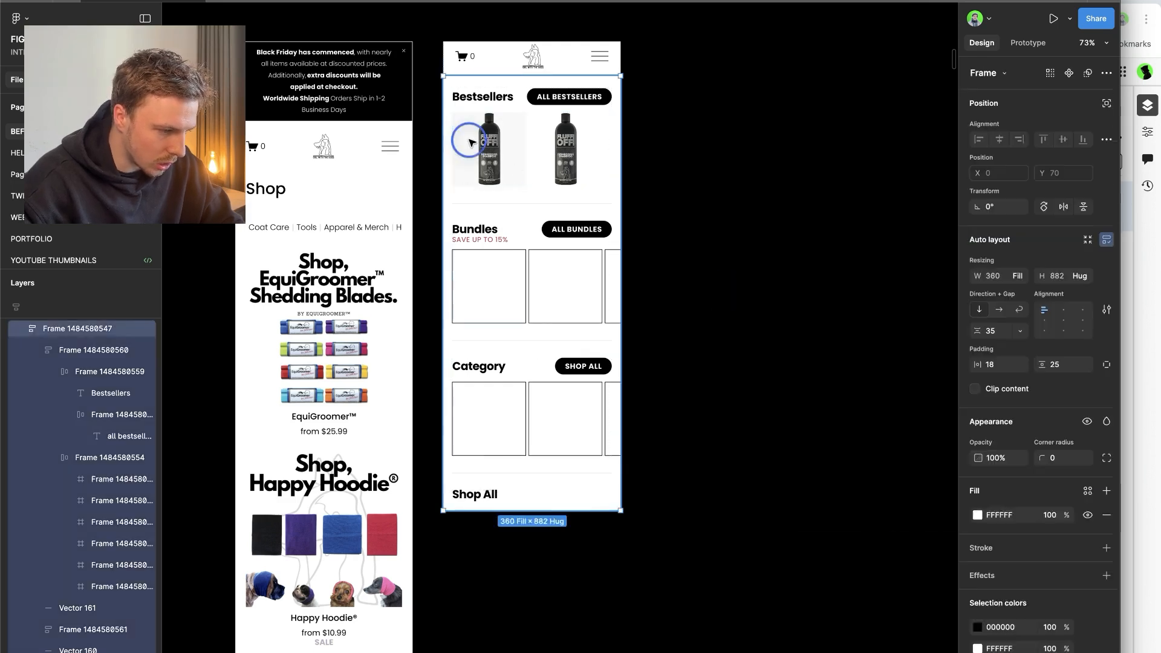
left_click(482, 143)
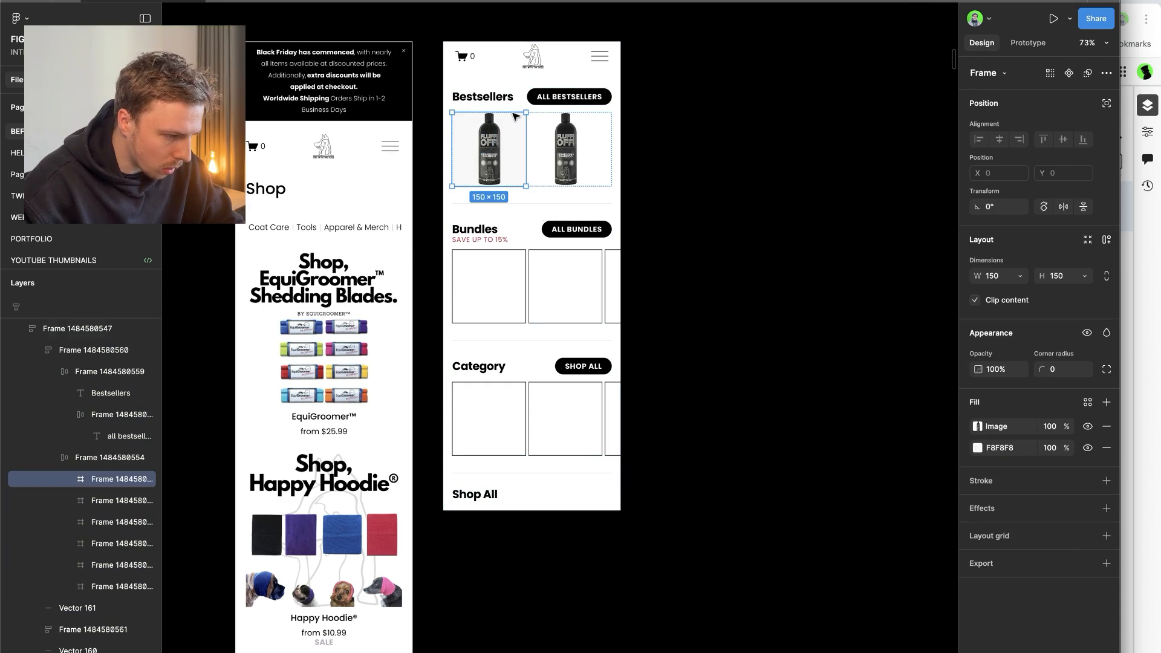
scroll(514, 116, "up", 5)
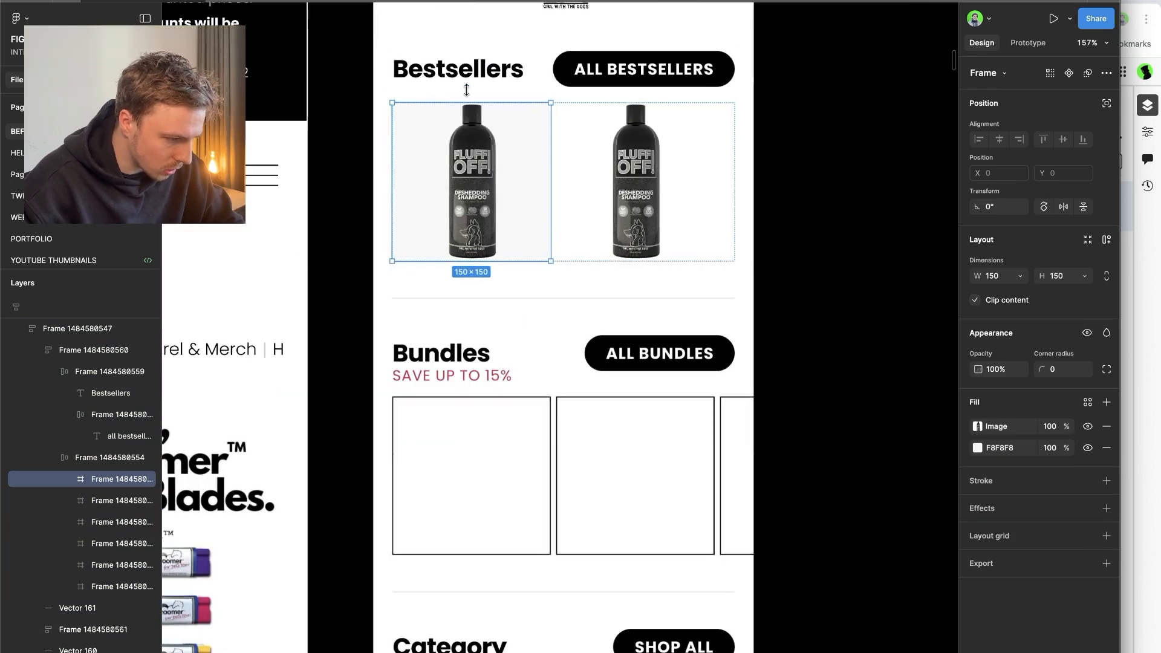
left_click(977, 426)
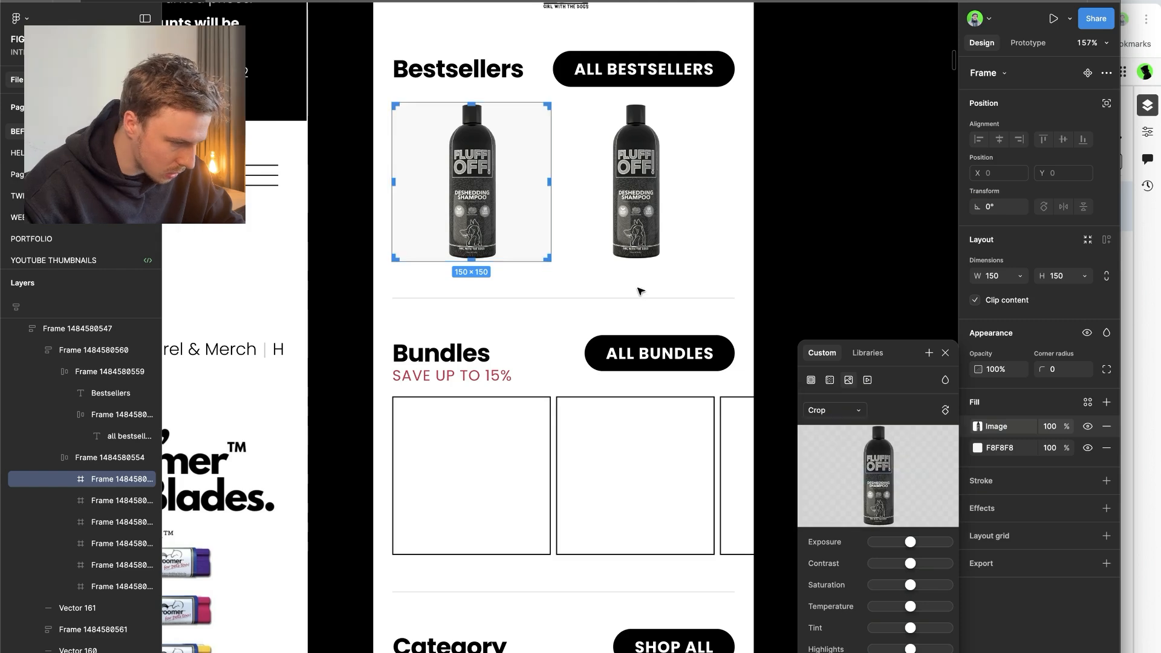
left_click_drag(511, 209, 510, 202)
left_click_drag(482, 97, 482, 144)
key("Escape")
- Duplicate the finished first Bestsellers card and delete the old card beside it
scroll(482, 144, "down", 5)
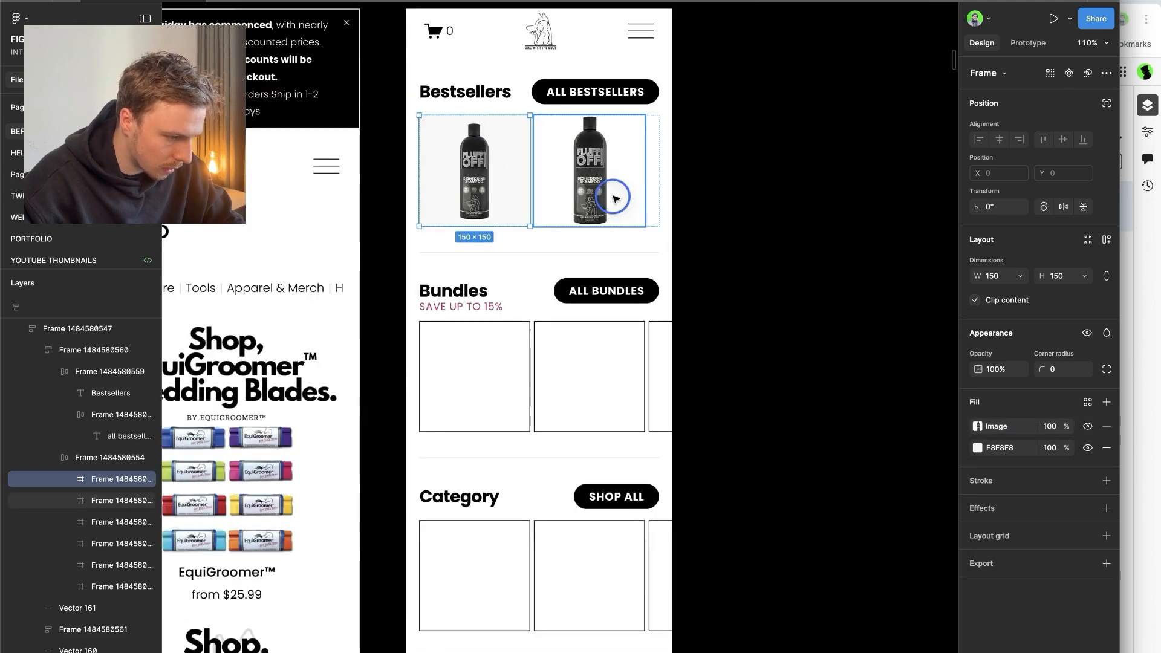
left_click(614, 197)
scroll(614, 197, "down", 2)
left_click(523, 192)
key("super+d")
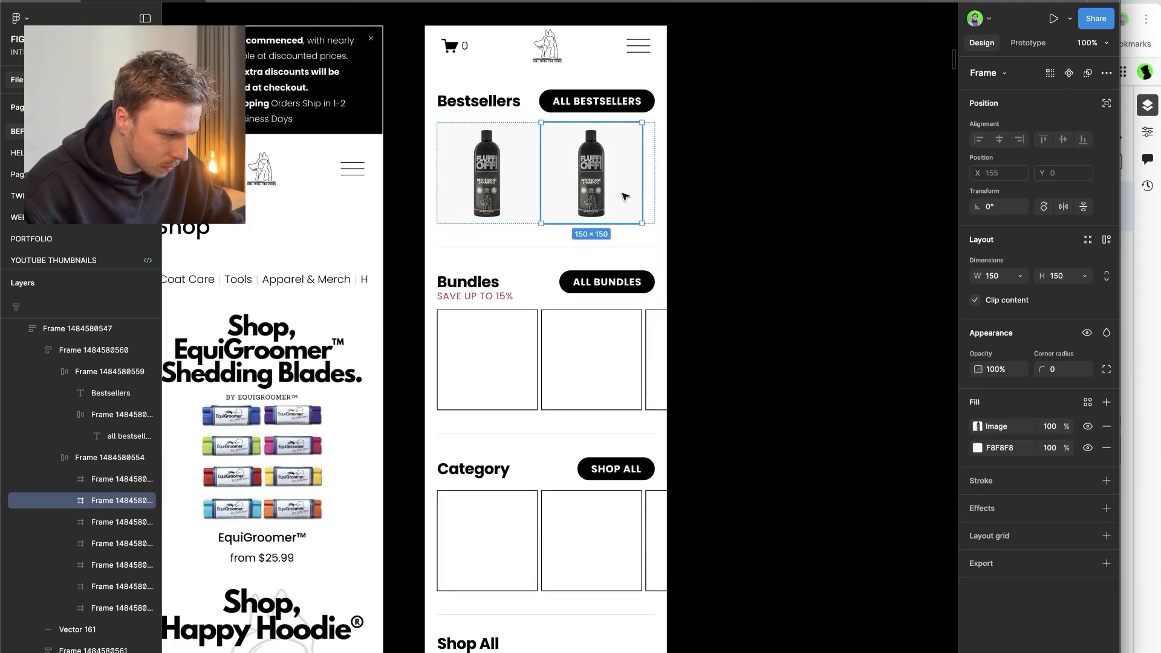
left_click(661, 192)
key("BackSpace")
scroll(661, 191, "down", 3)
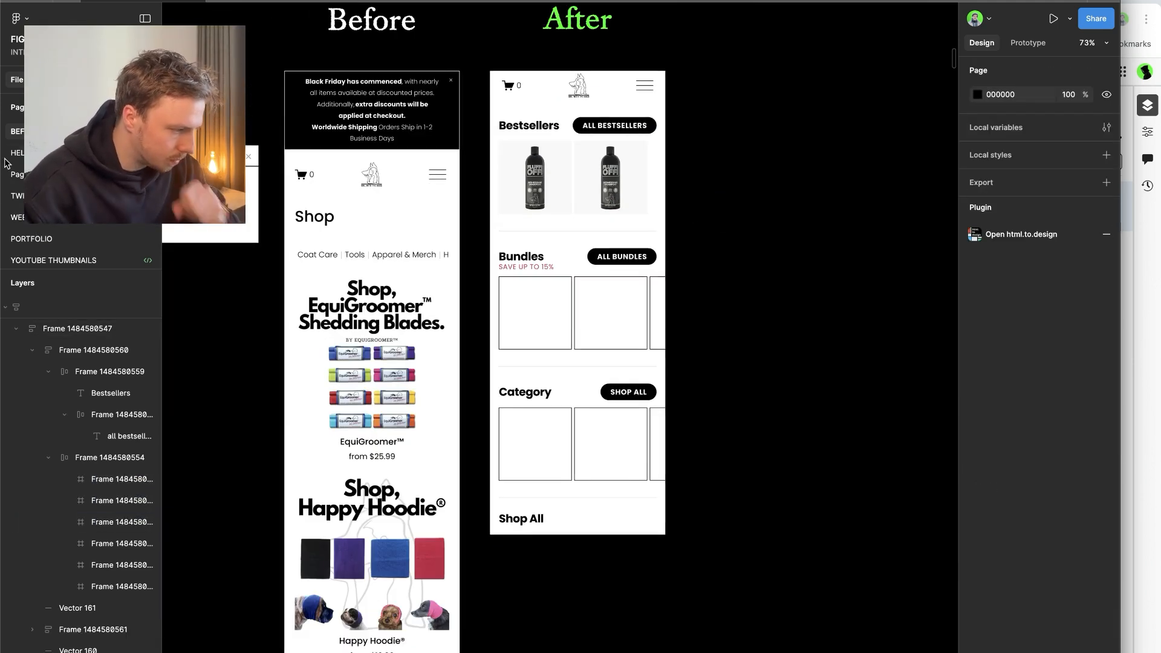
- Switch to the browser and show the title of the FLUFF OFF! Deshedding Shampoo product page
left_click(33, 212)
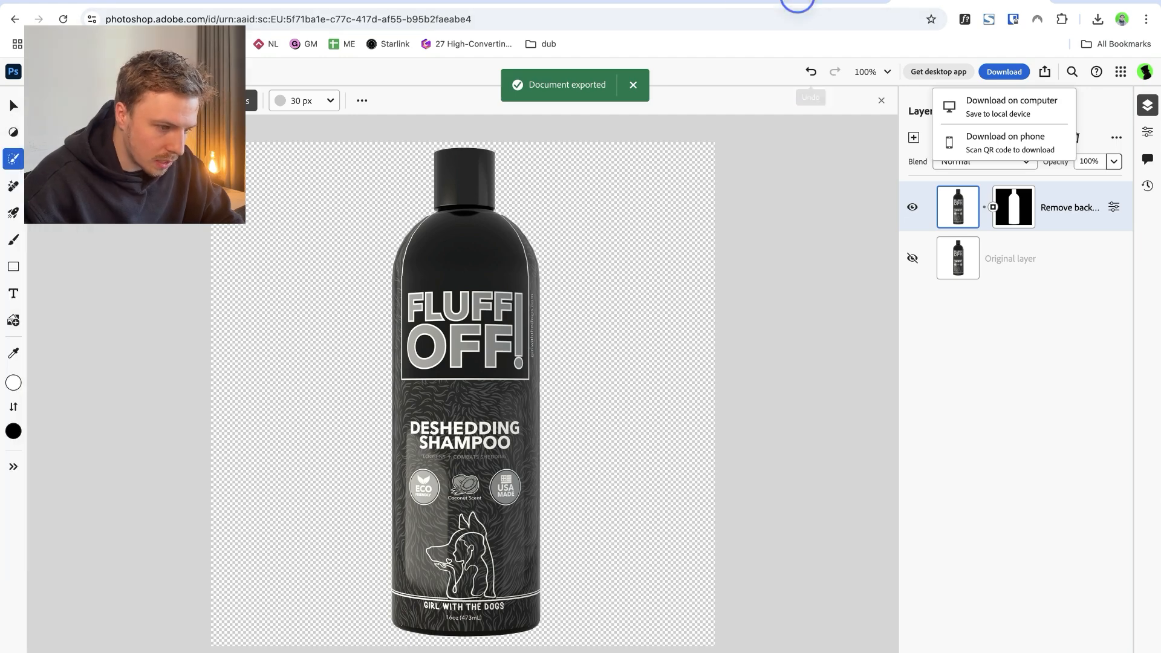
left_click(825, 1)
left_click(504, 3)
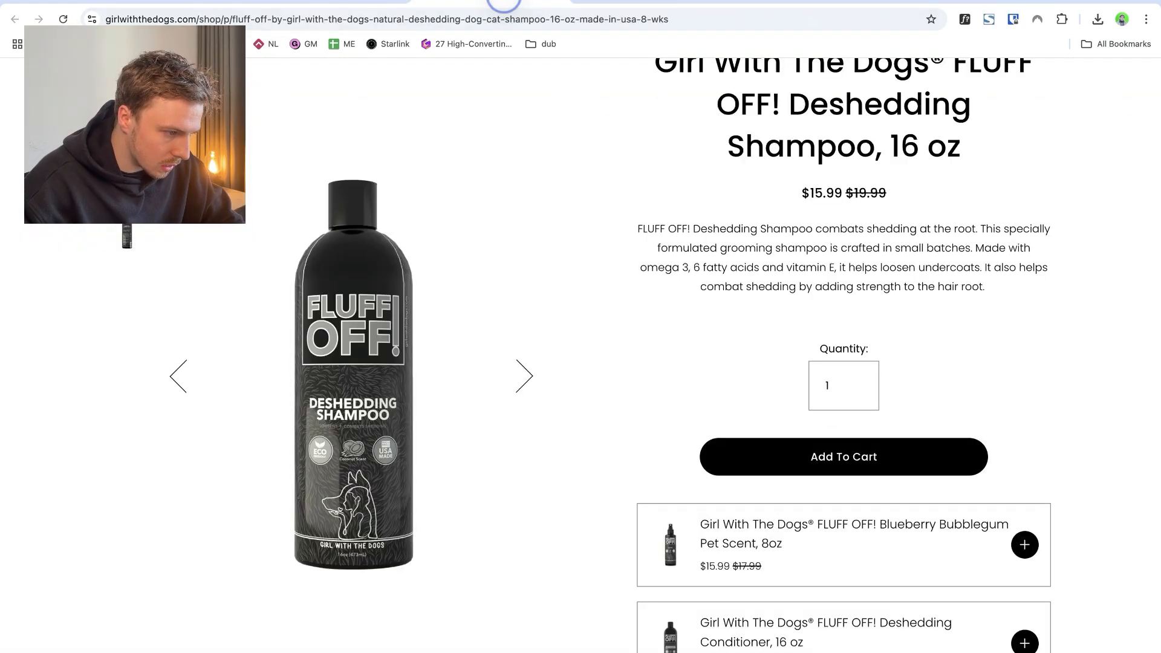
scroll(761, 176, "up", 3)
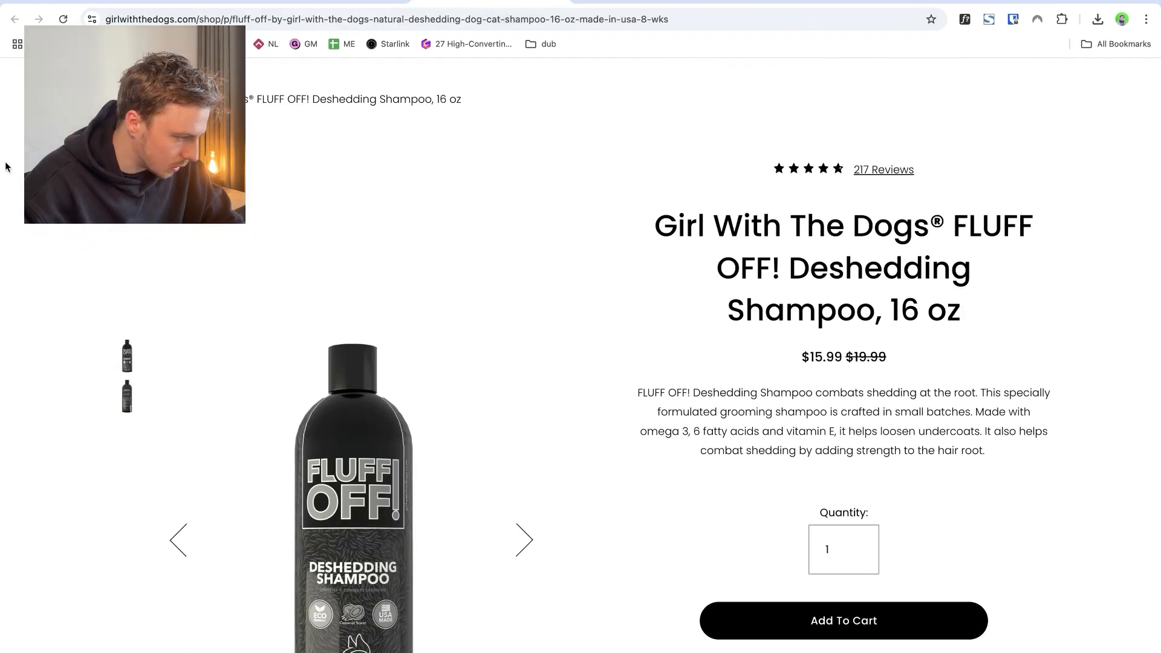
left_click(31, 265)
scroll(542, 186, "up", 5)
scroll(541, 186, "up", 3)
left_click(30, 214)
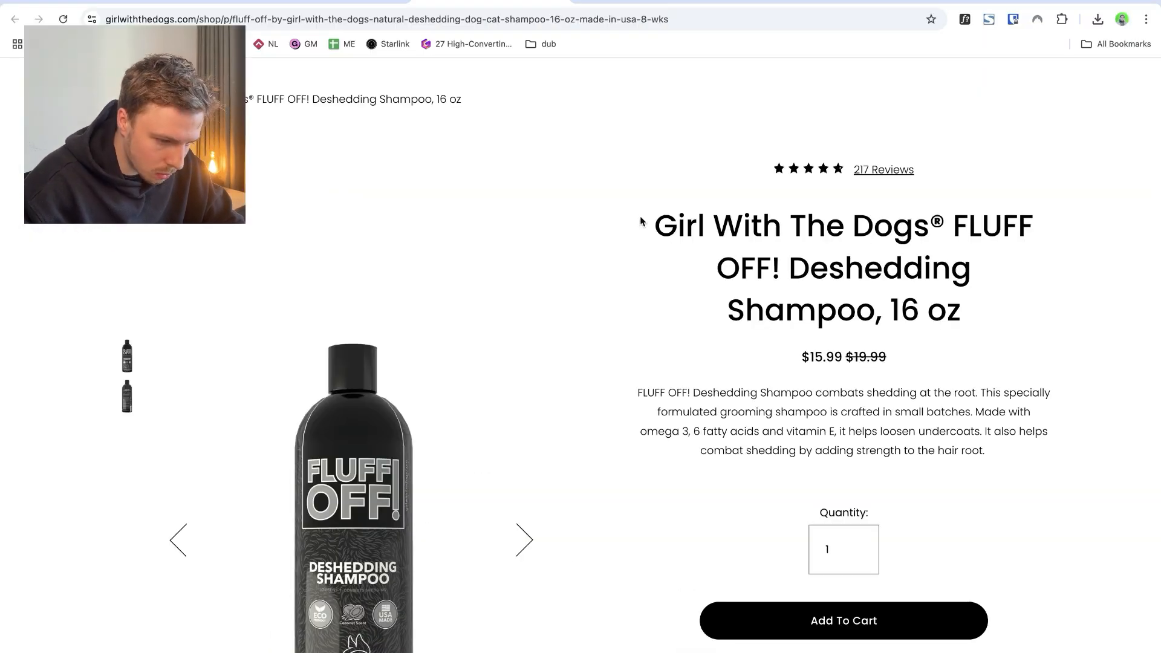
- Copy the words "Deshedding Shampoo, 16 oz" from the product title
left_click_drag(644, 215, 1002, 306)
left_click(814, 276)
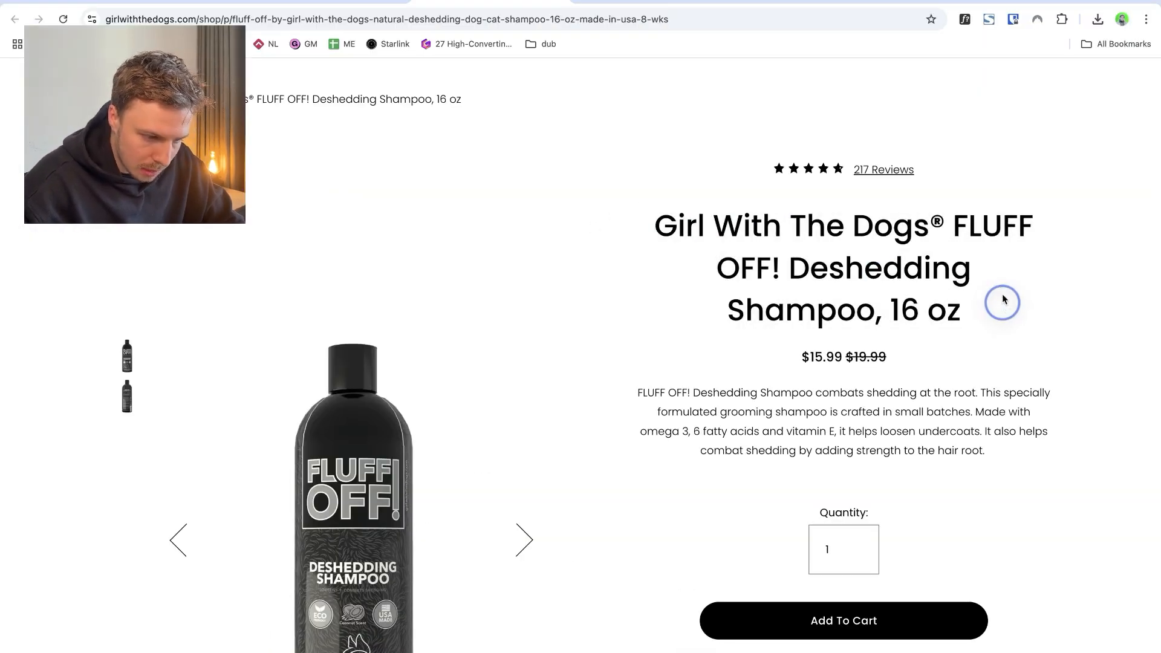
left_click_drag(796, 268, 928, 310)
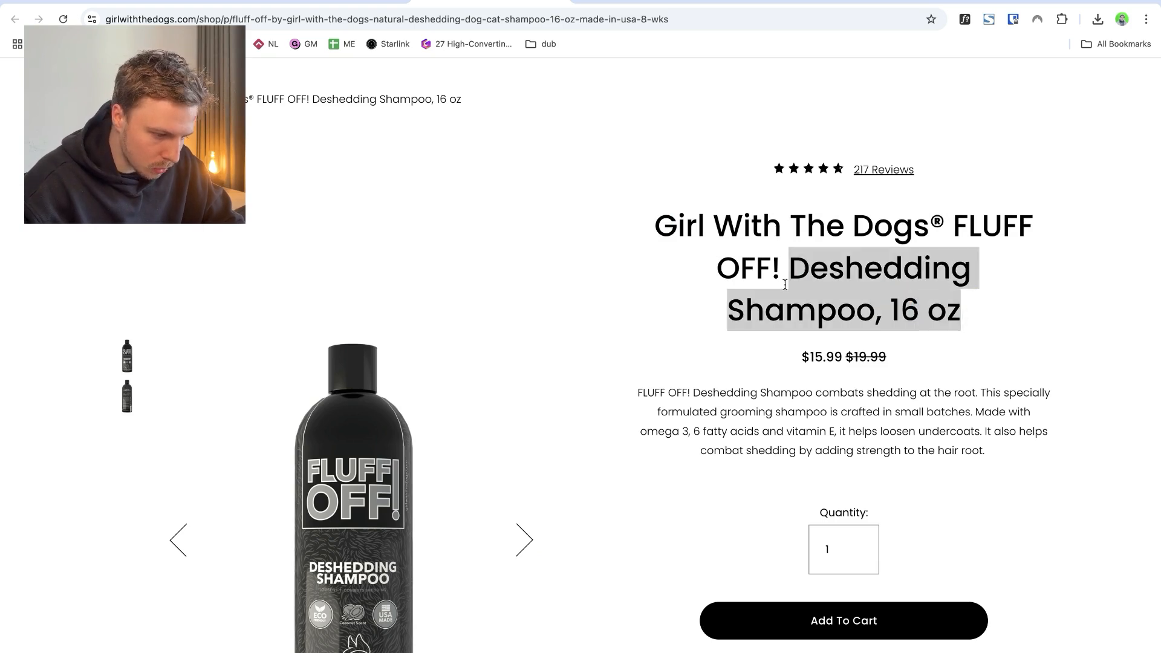
- Switch to Figma, copy the SAVE UP TO 15% text beneath the Bestsellers cards, and wrap the first card in a vertical auto layout frame
left_click(31, 270)
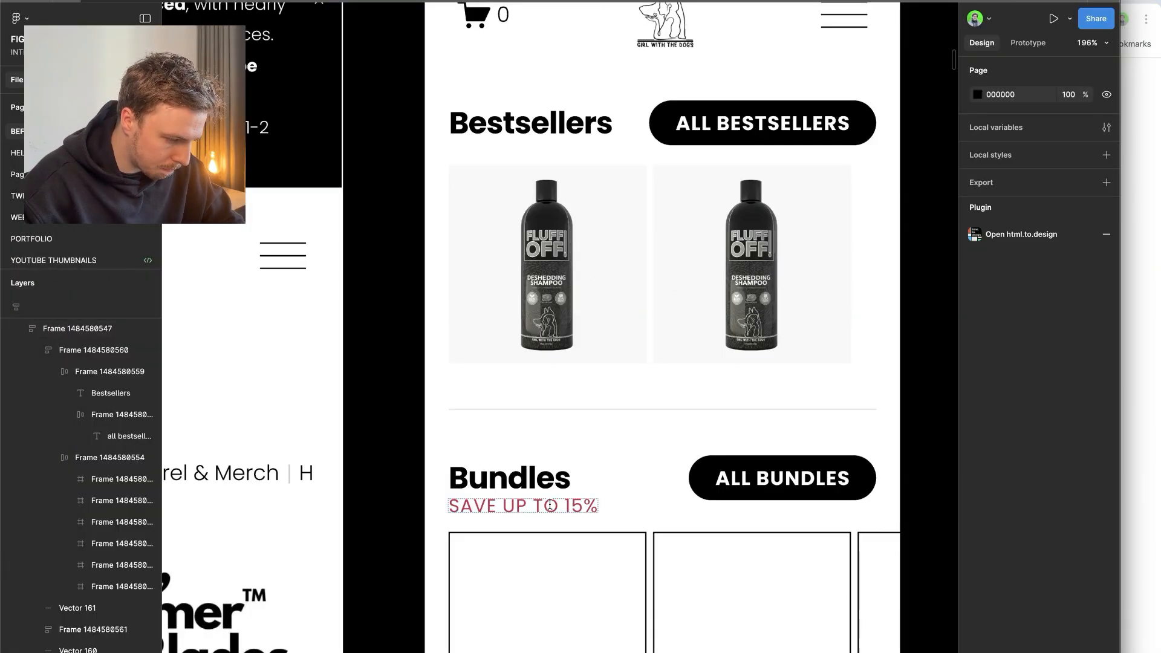
left_click_drag(537, 505, 547, 370)
left_click(553, 312)
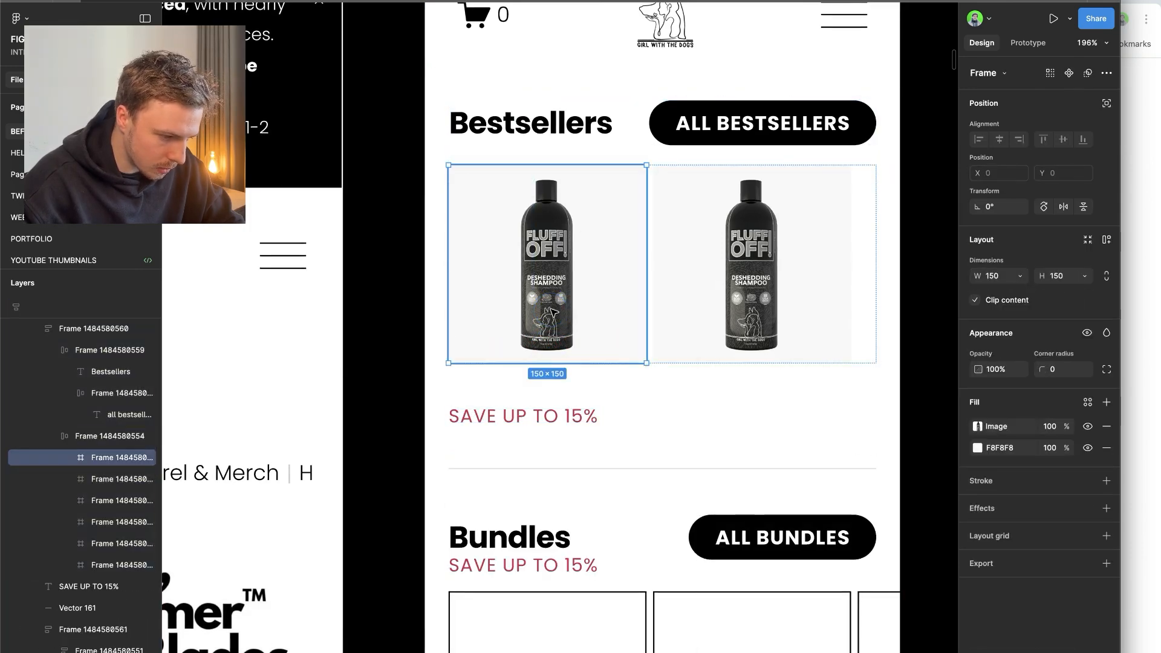
right_click(553, 311)
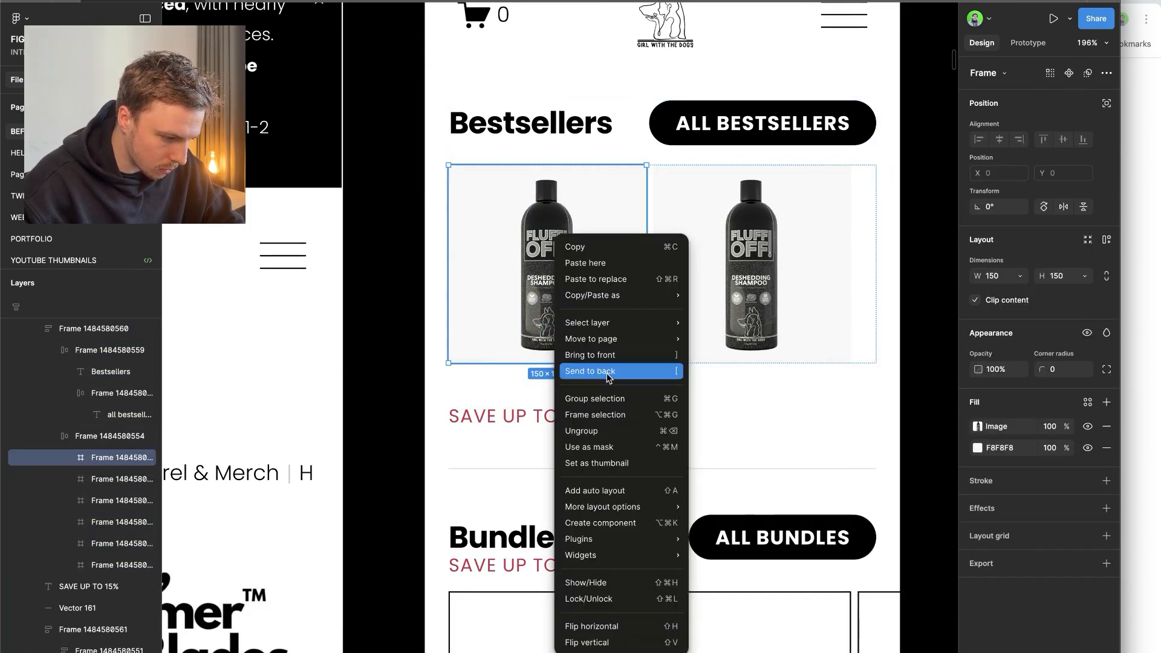
left_click(1107, 239)
key("Return")
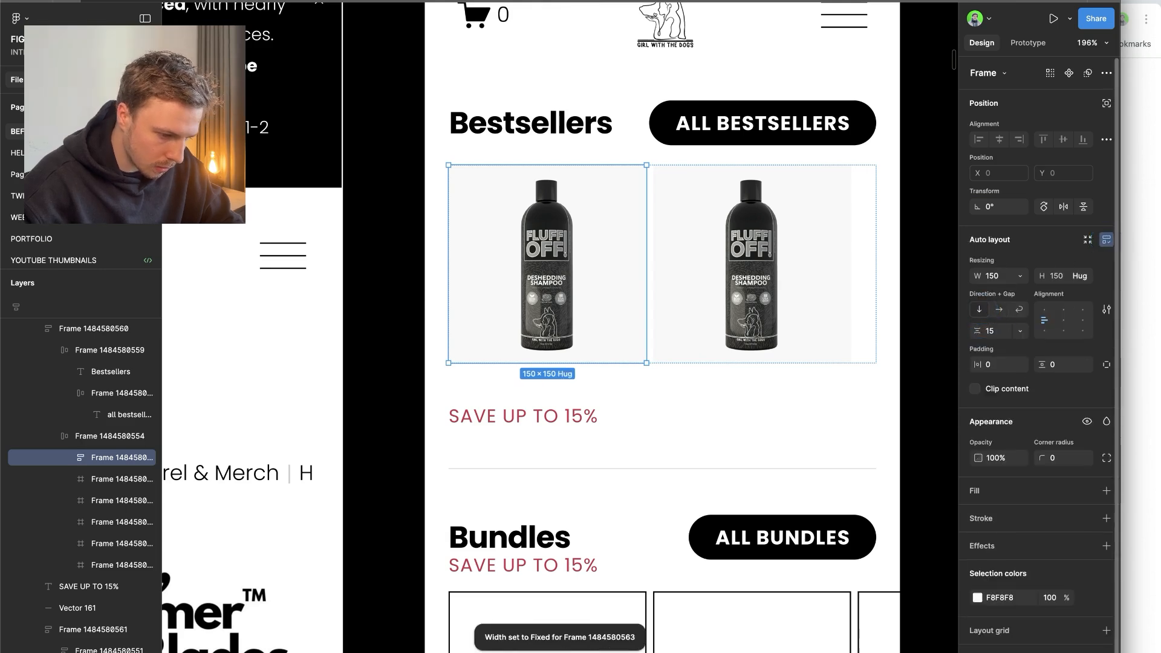
- Paste the text "Deshedding Shampoo, 16 oz" into the first Bestsellers card's auto layout frame, below the image
left_click(519, 419)
double_click(547, 325)
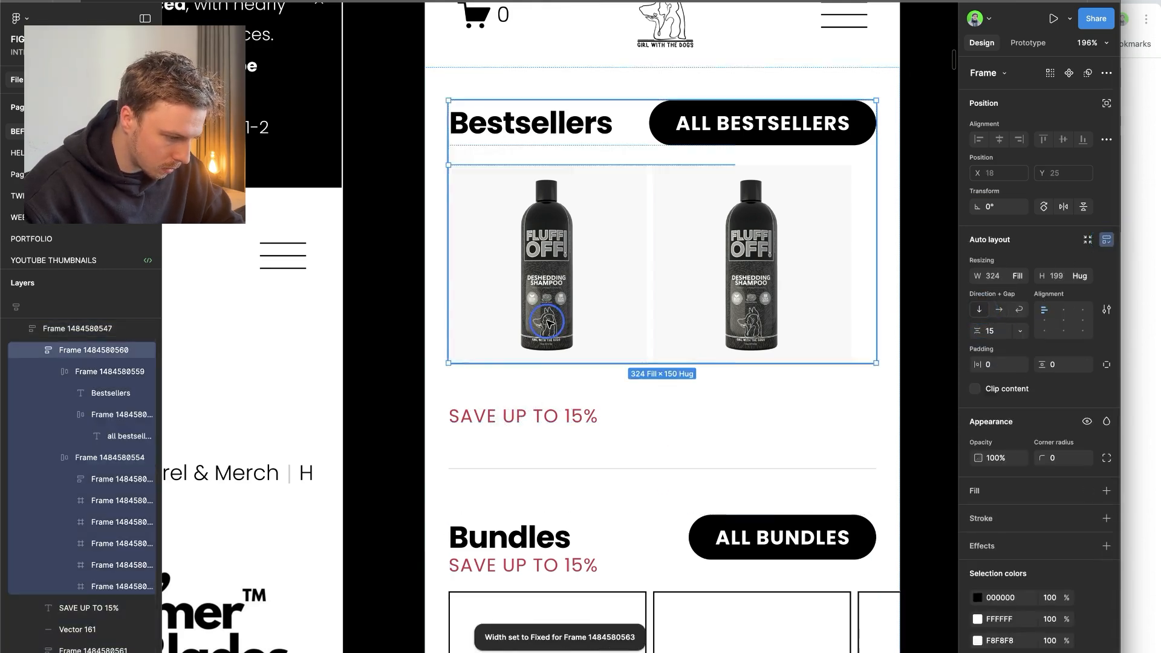
double_click(547, 325)
double_click(547, 326)
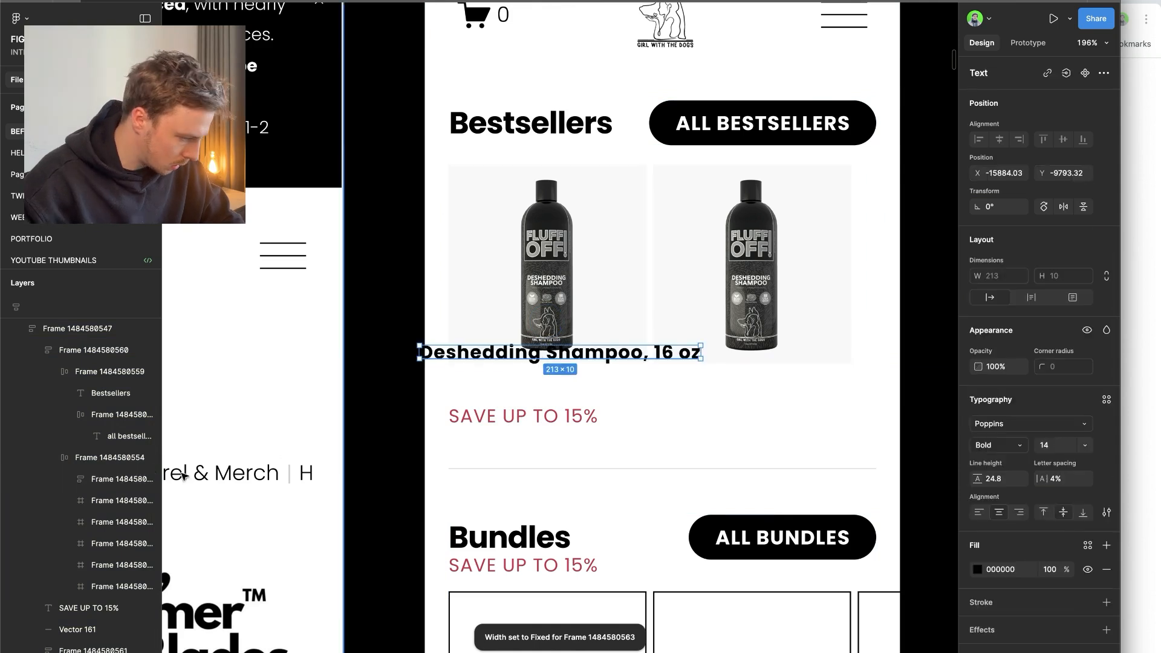
scroll(95, 451, "down", 8)
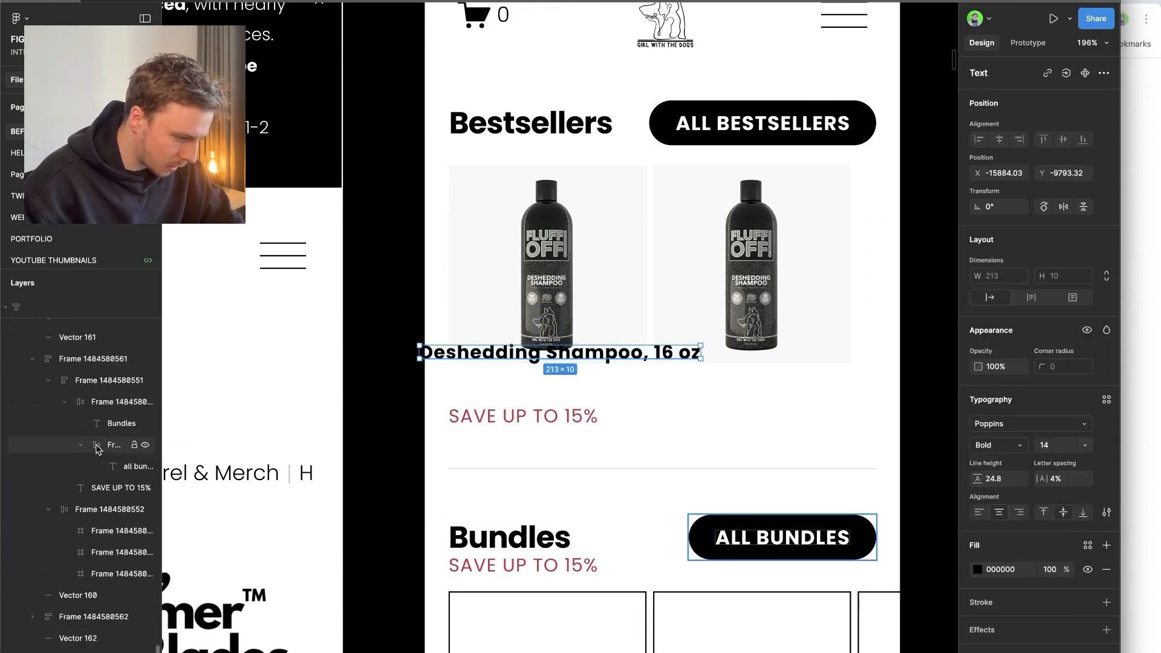
left_click(557, 311)
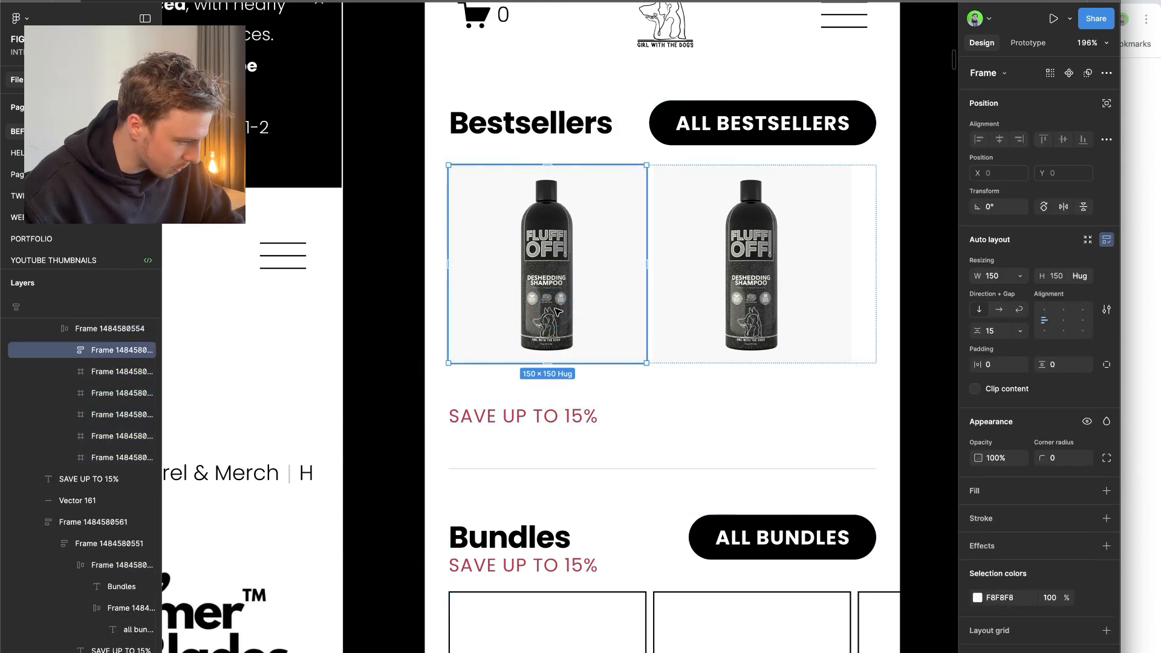
key("ctrl+z")
scroll(669, 368, "down", 5)
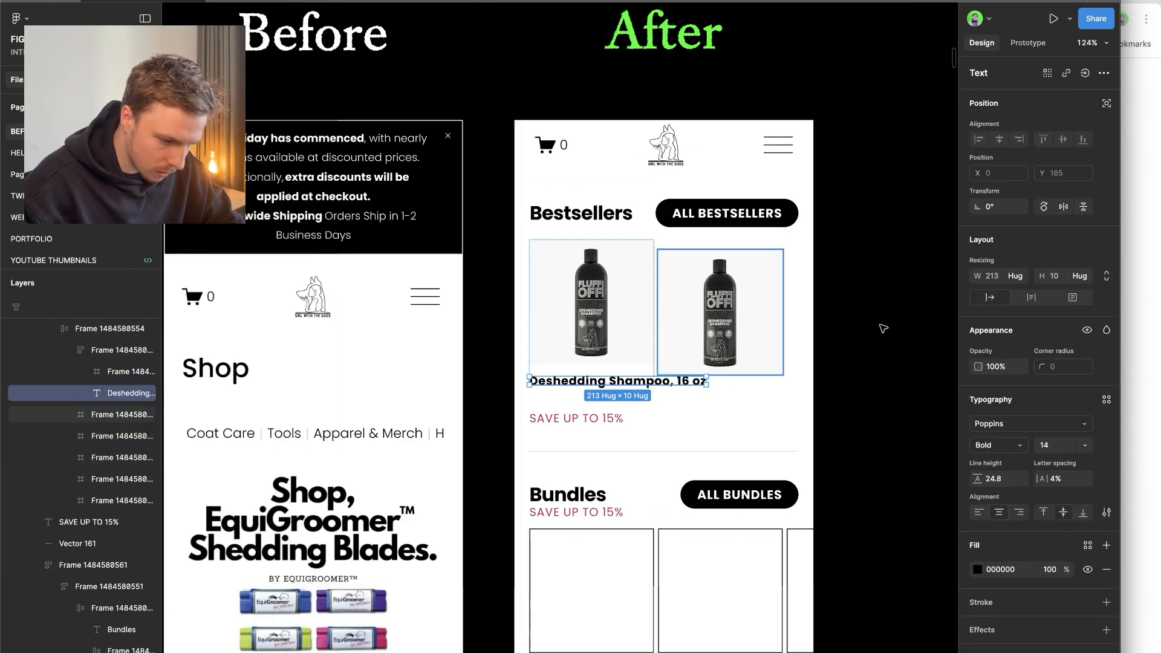
- Set the product name under the first Bestsellers card to size 12 in Regular weight
left_click(1055, 476)
left_click(1054, 448)
type("12")
key("Return")
key("super+b")
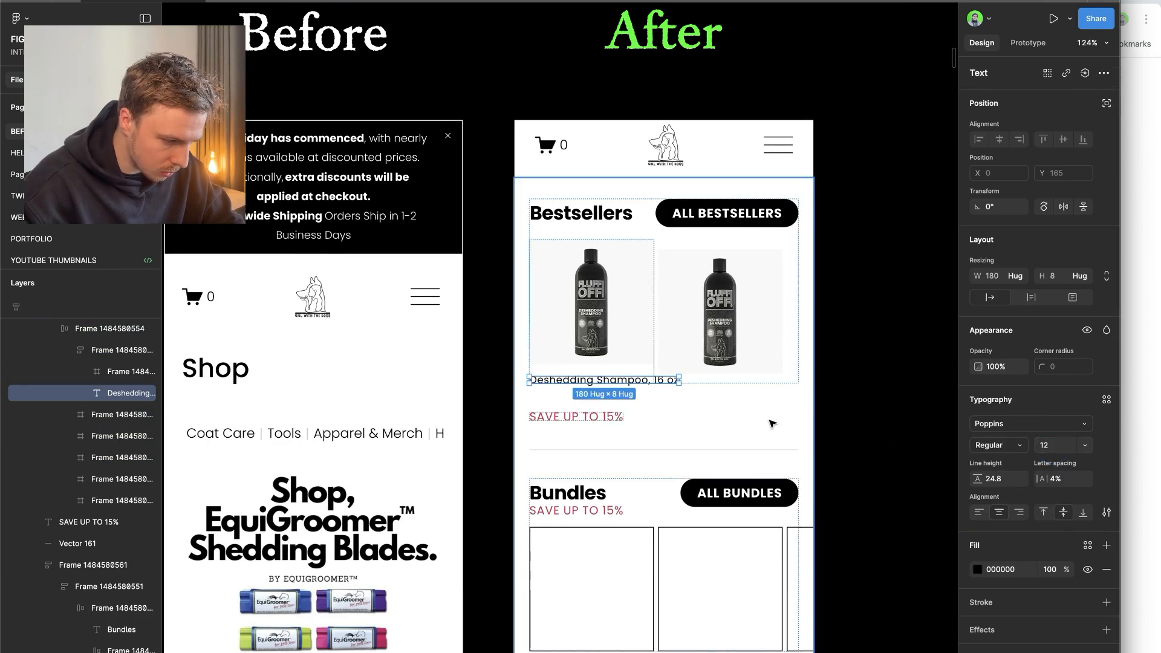
- Set the product name's letter spacing to 2% and its font to Lato
scroll(800, 437, "up", 3)
left_click(1062, 482)
key("Return")
left_click(1028, 424)
scroll(762, 447, "right", 3)
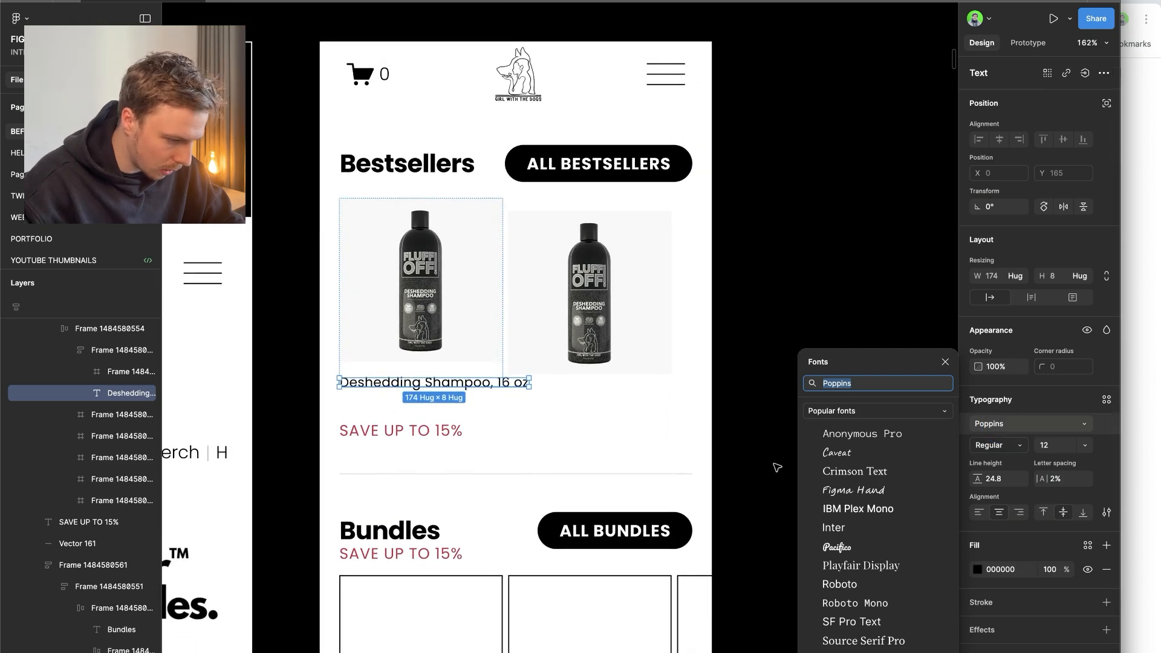
type("lat")
key("Return")
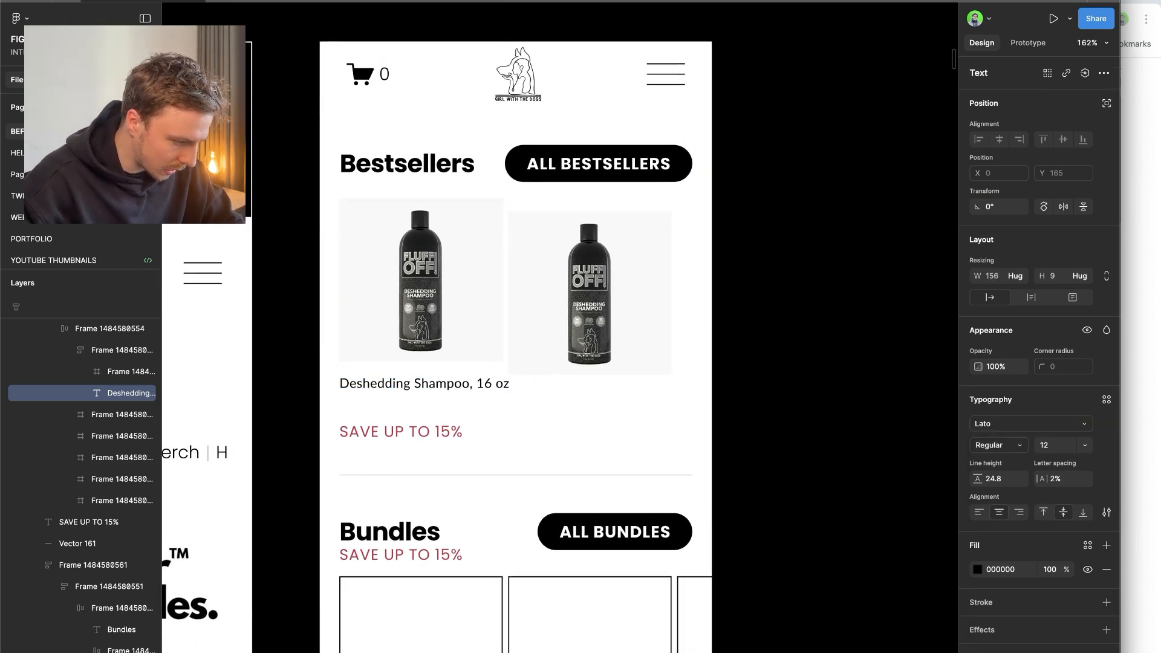
- Make the product name fill its container's width and left-align the text
scroll(780, 435, "left", 3)
left_click(1015, 276)
left_click(1016, 290)
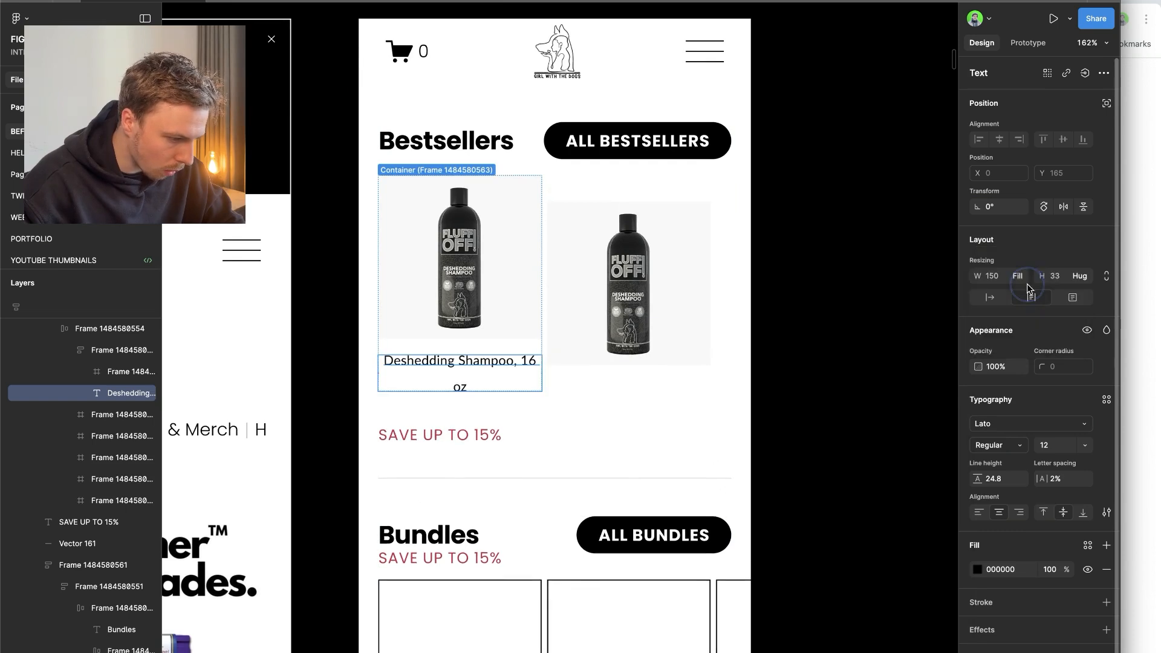
left_click(975, 512)
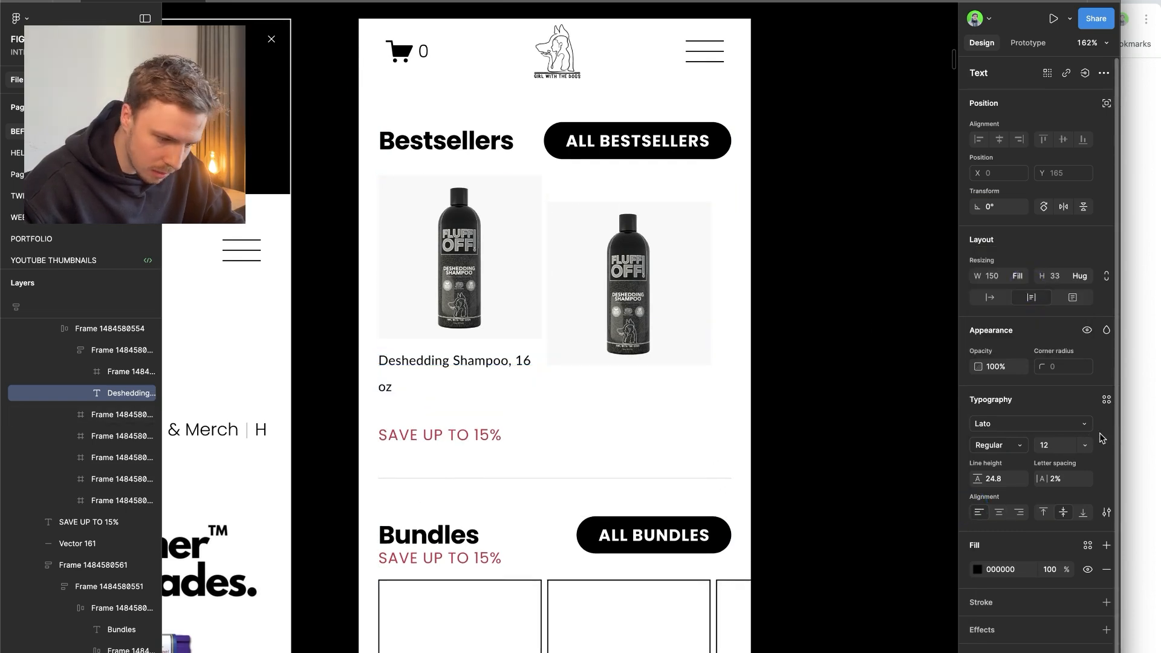
- Set the product name's line height to 120%
left_click(1007, 479)
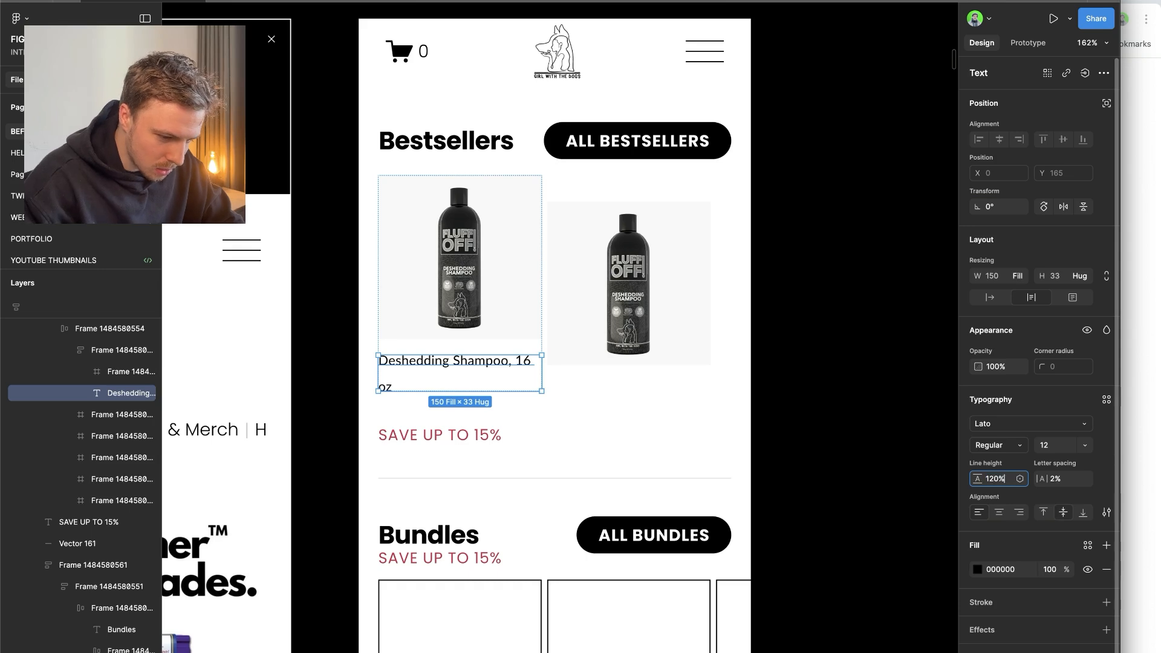
type("120%")
key("Return")
- Align the cards in the Bestsellers row to the top of their auto layout frame
left_click(589, 383)
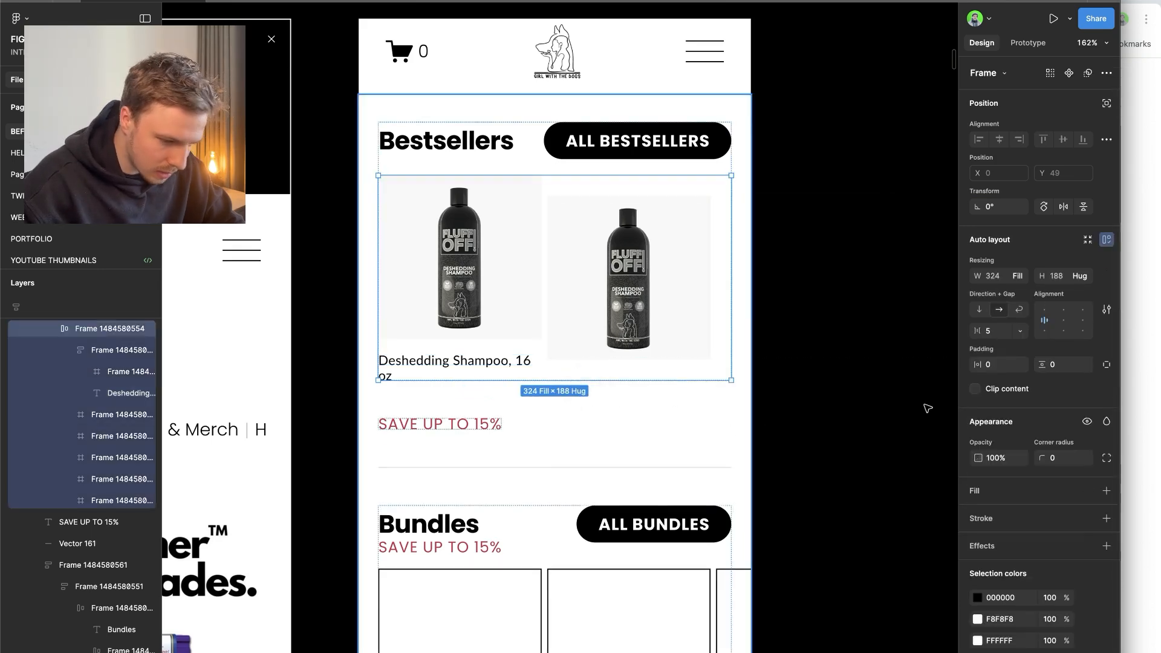
left_click(1045, 309)
key("Escape")
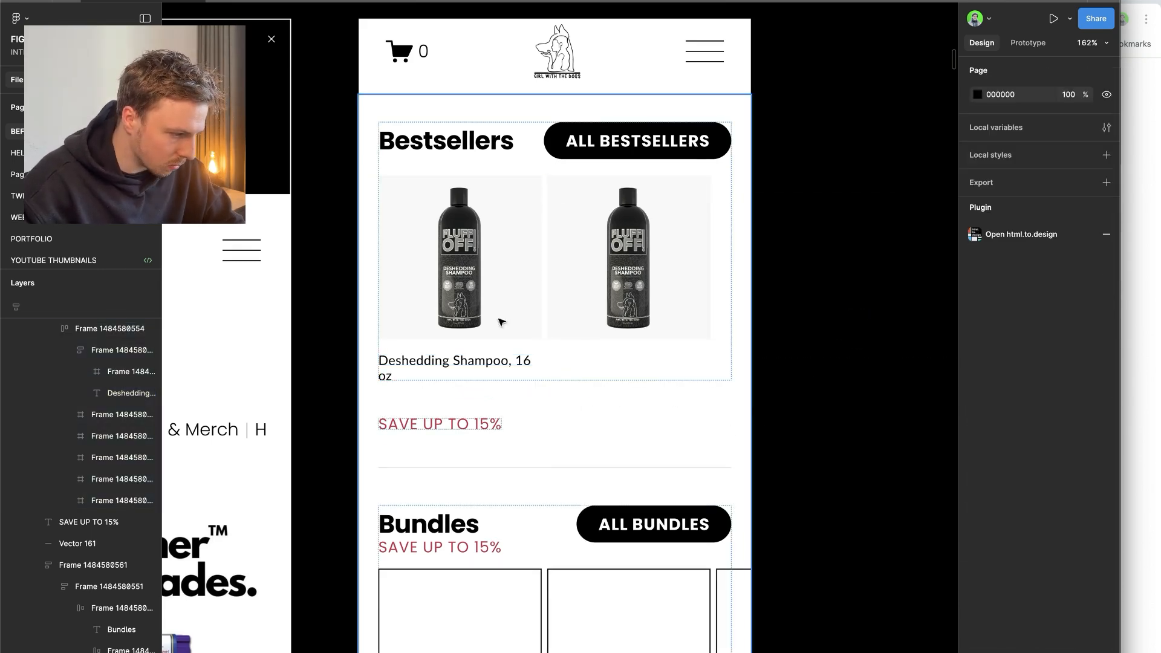
- Shorten the product name to "Deshedding Shampoo" by removing the size
scroll(468, 358, "down", 2)
double_click(433, 324)
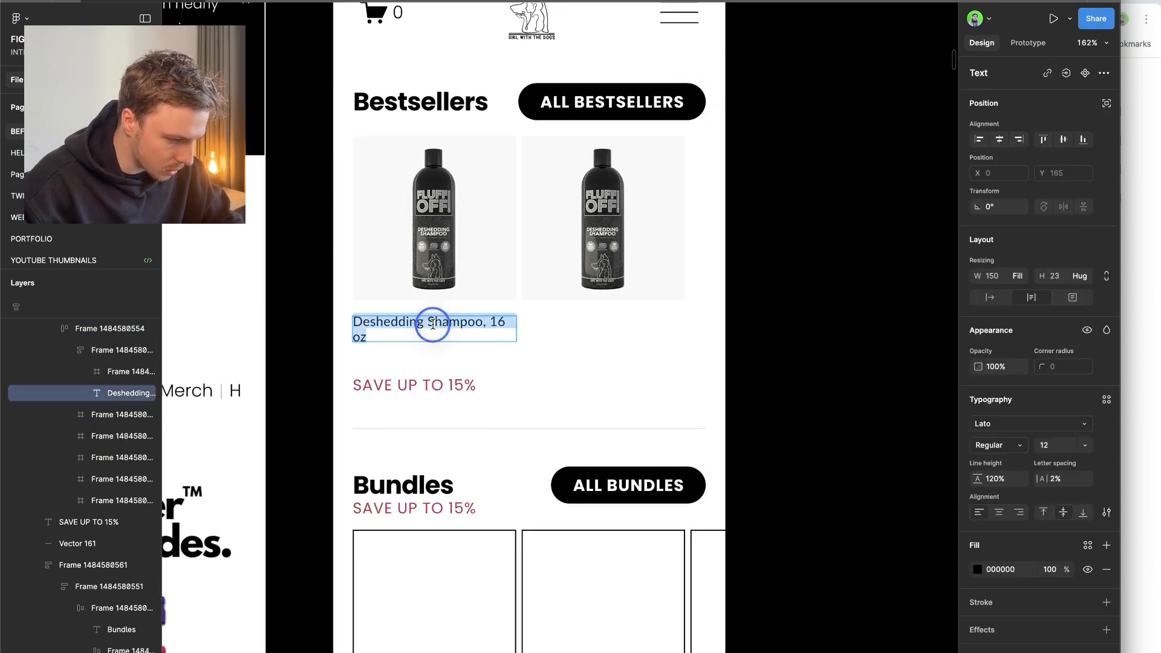
left_click(492, 323)
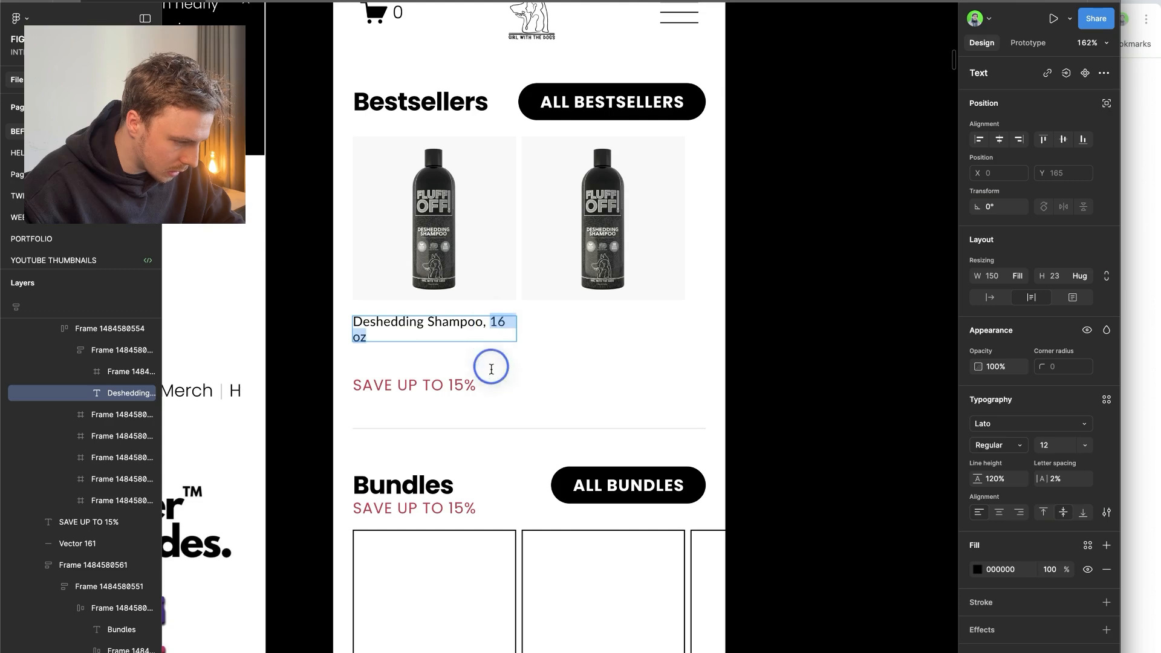
key("BackSpace")
key("Escape")
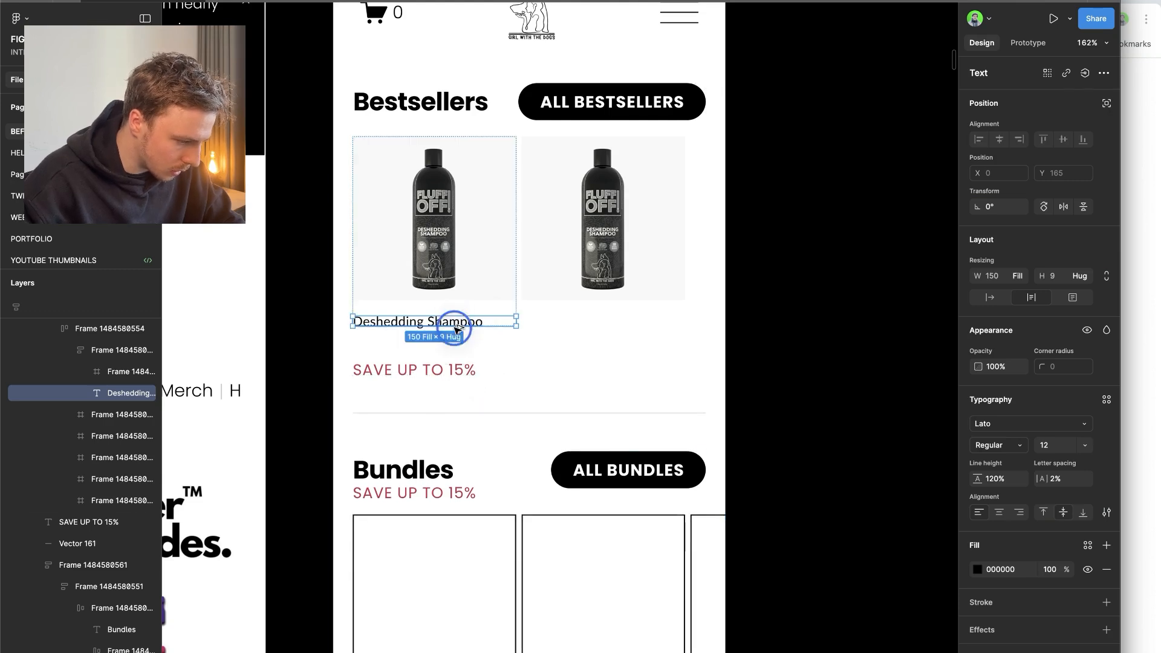
- Switch to Chrome and examine the Deshedding Shampoo product page, highlighting the bottle size in the product title
key("super+d")
mouse_move(18, 268)
left_click(21, 212)
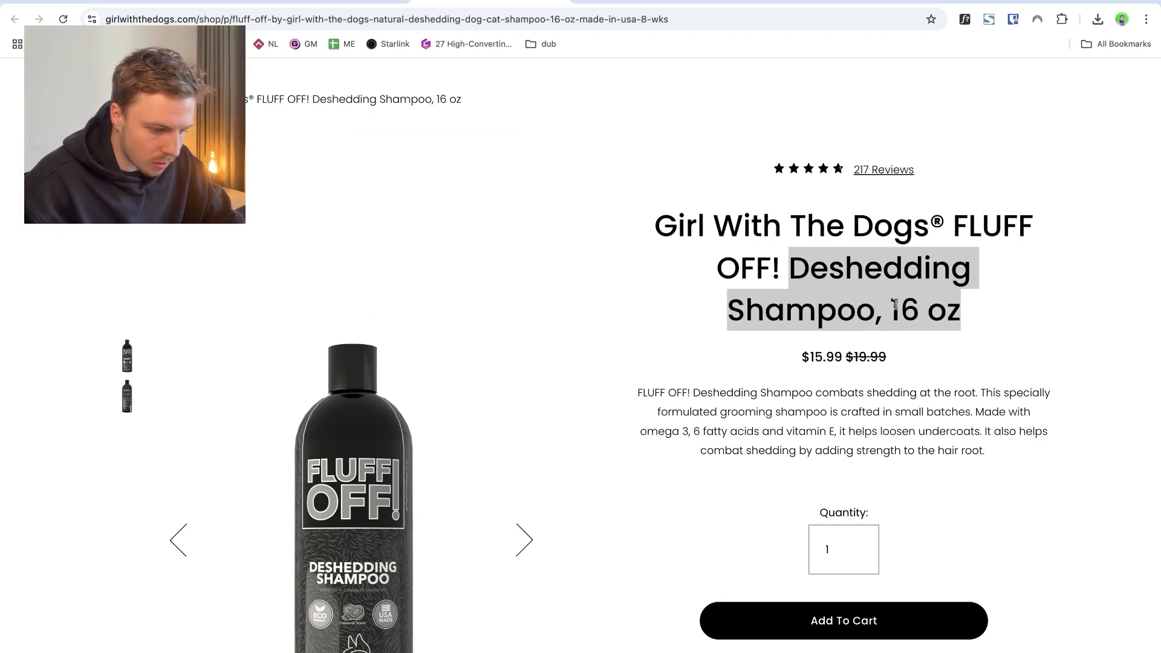
scroll(694, 352, "down", 7)
scroll(676, 351, "up", 3)
left_click(676, 354)
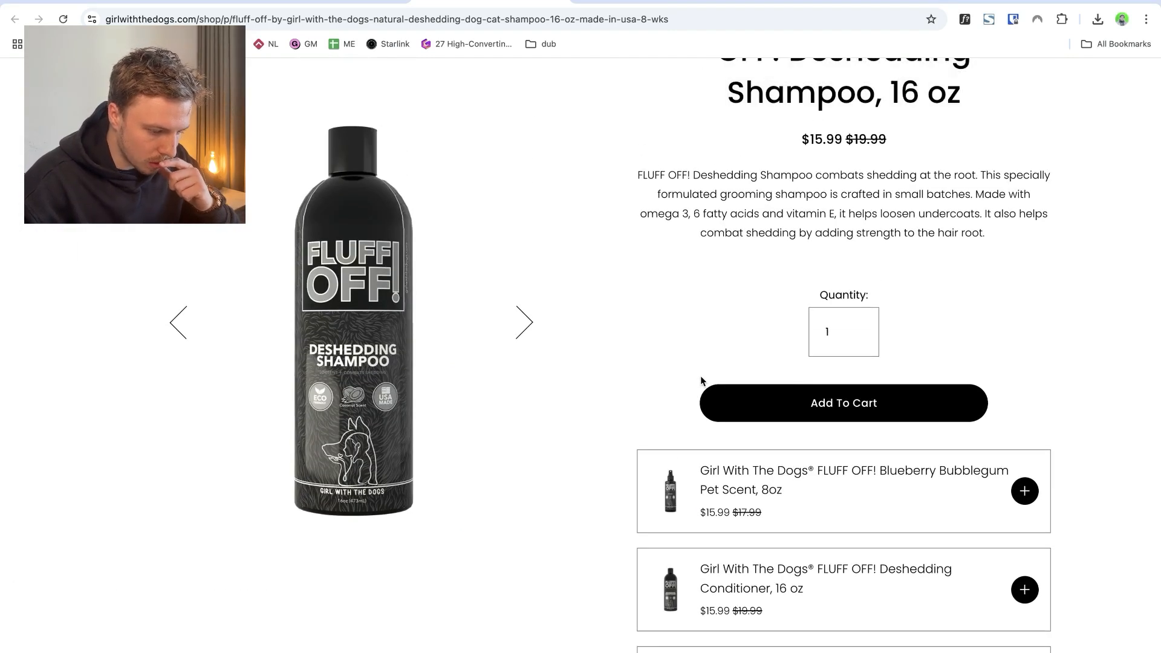
scroll(701, 381, "down", 1)
scroll(879, 171, "up", 3)
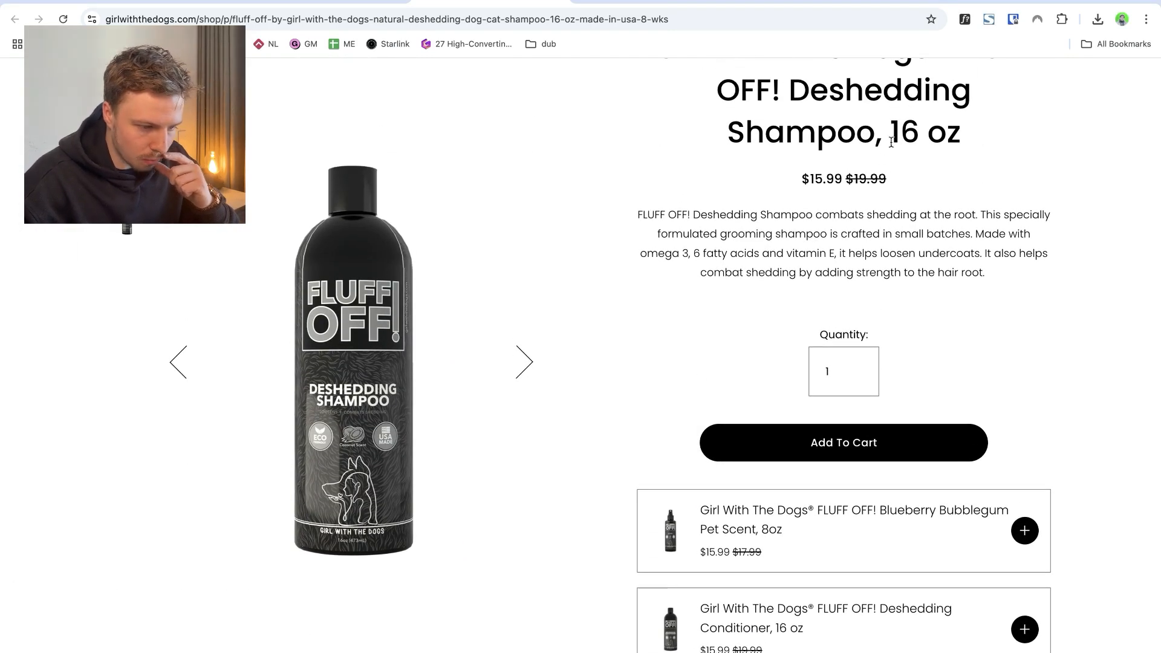
left_click_drag(890, 135, 990, 134)
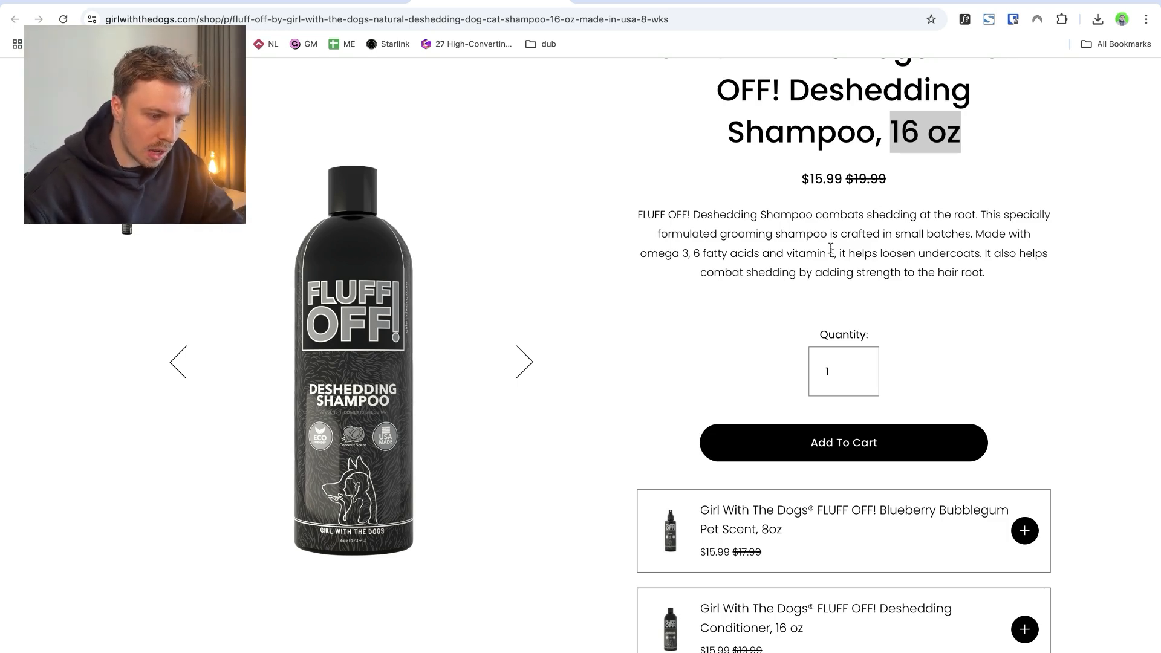
scroll(831, 251, "up", 3)
- Open rhonutrition.com in a new tab and browse the product cards on its shop page
key("super+t")
type("rh")
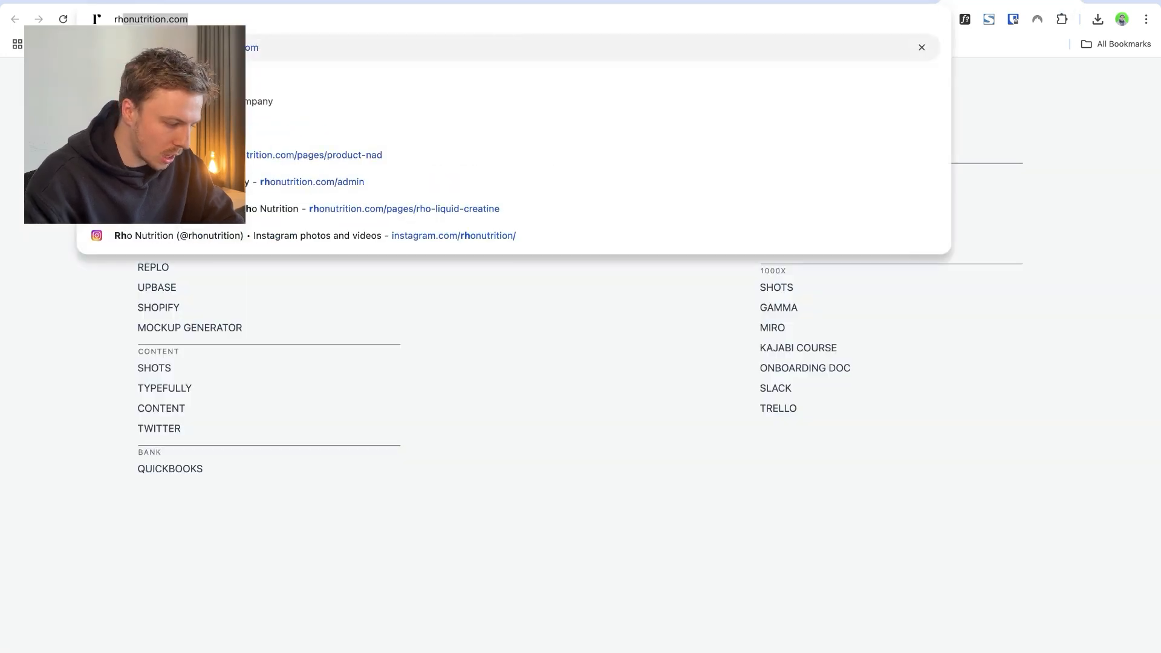
key("Return")
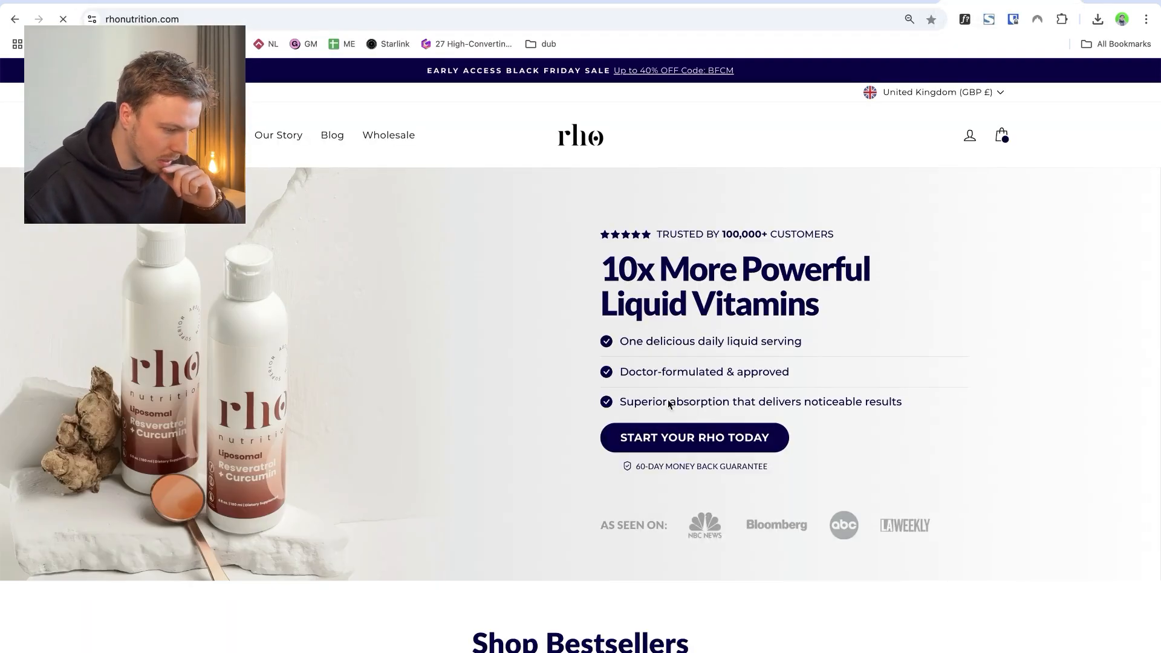
left_click(662, 430)
scroll(662, 425, "down", 5)
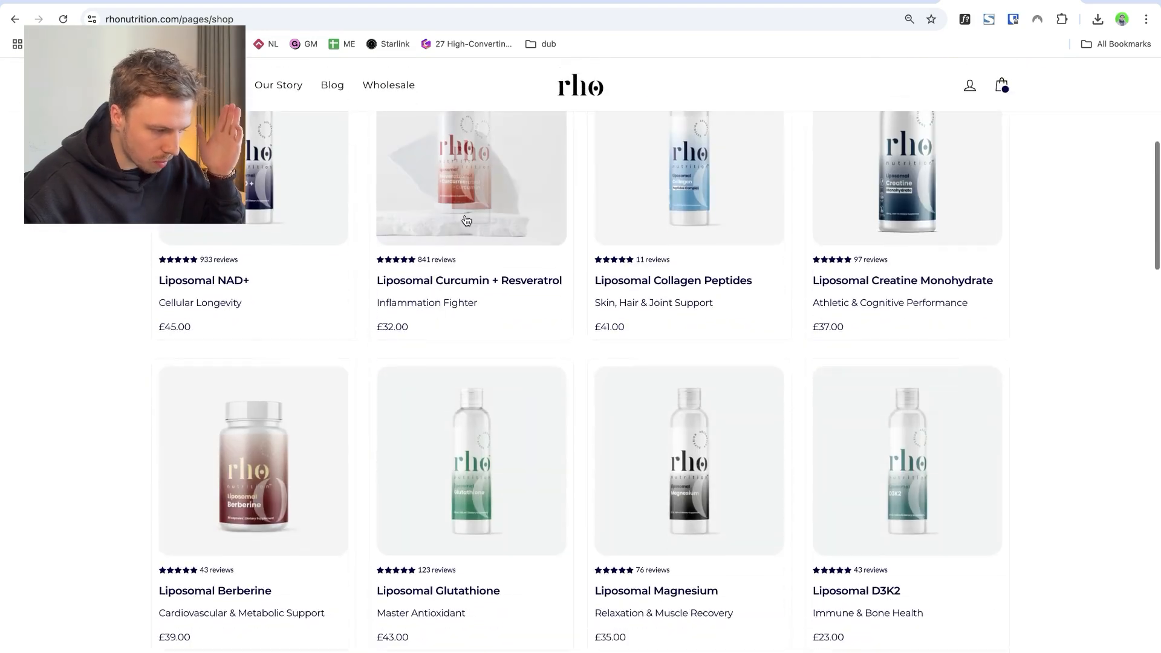
- Open the Liposomal Curcumin + Resveratrol product and look through its 1, 3 and 6 bottle quantity options
left_click(465, 216)
scroll(715, 347, "down", 2)
scroll(614, 265, "up", 1)
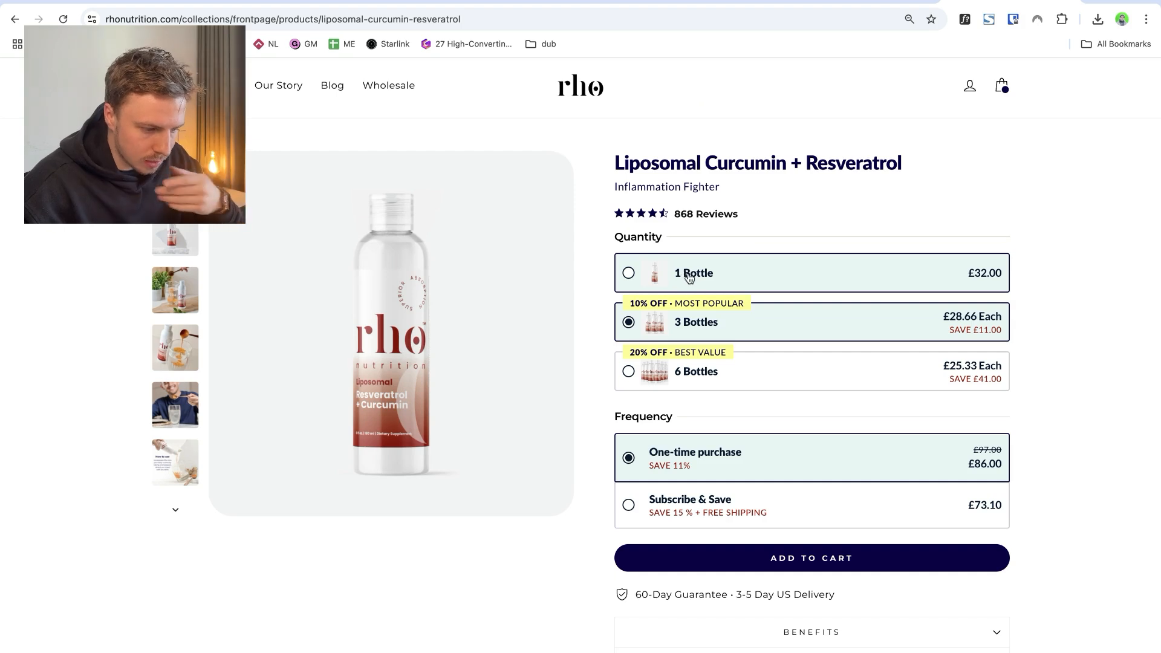
left_click(690, 276)
left_click(695, 322)
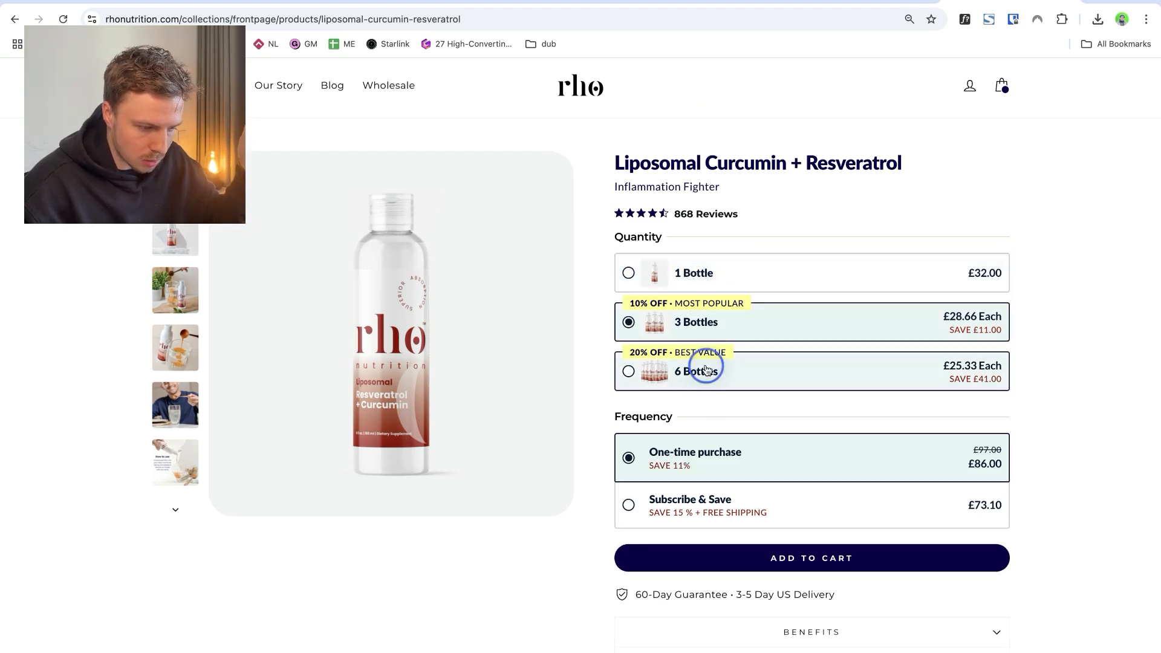
left_click(706, 370)
- Return to the Girl With The Dogs Deshedding Shampoo product page
left_click(618, 3)
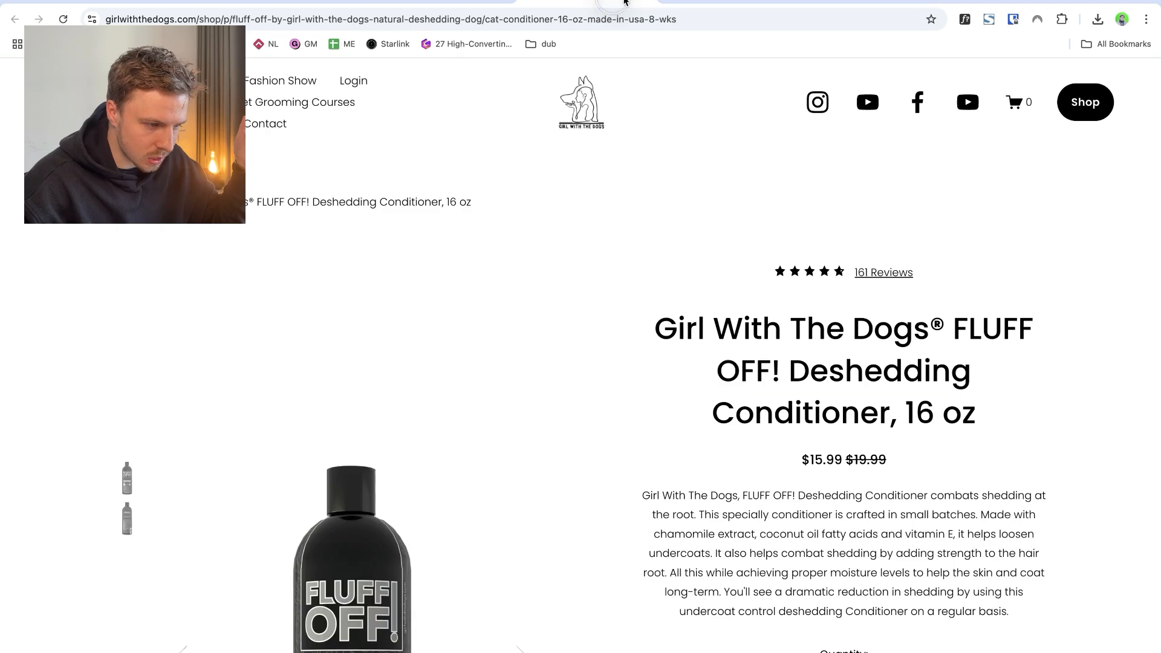
left_click(519, 4)
left_click(546, 269)
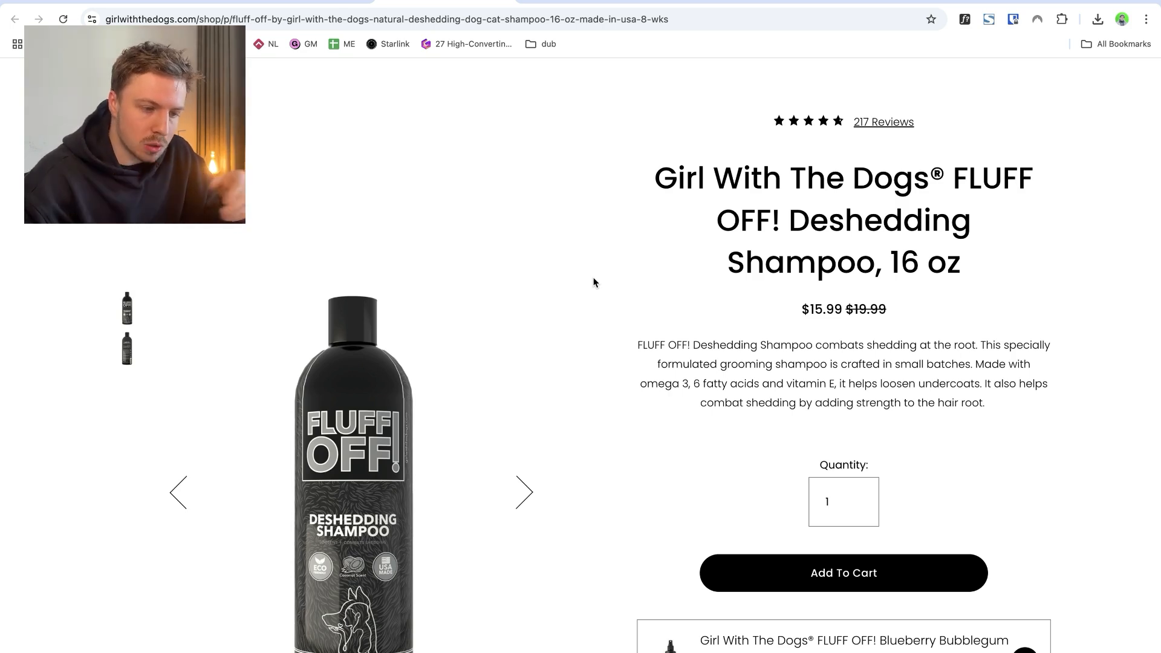
- Examine the one-, three- and six-bottle quantity options on the rho Liposomal Curcumin + Resveratrol product page
left_click(1059, 0)
left_click(711, 319)
left_click(733, 380)
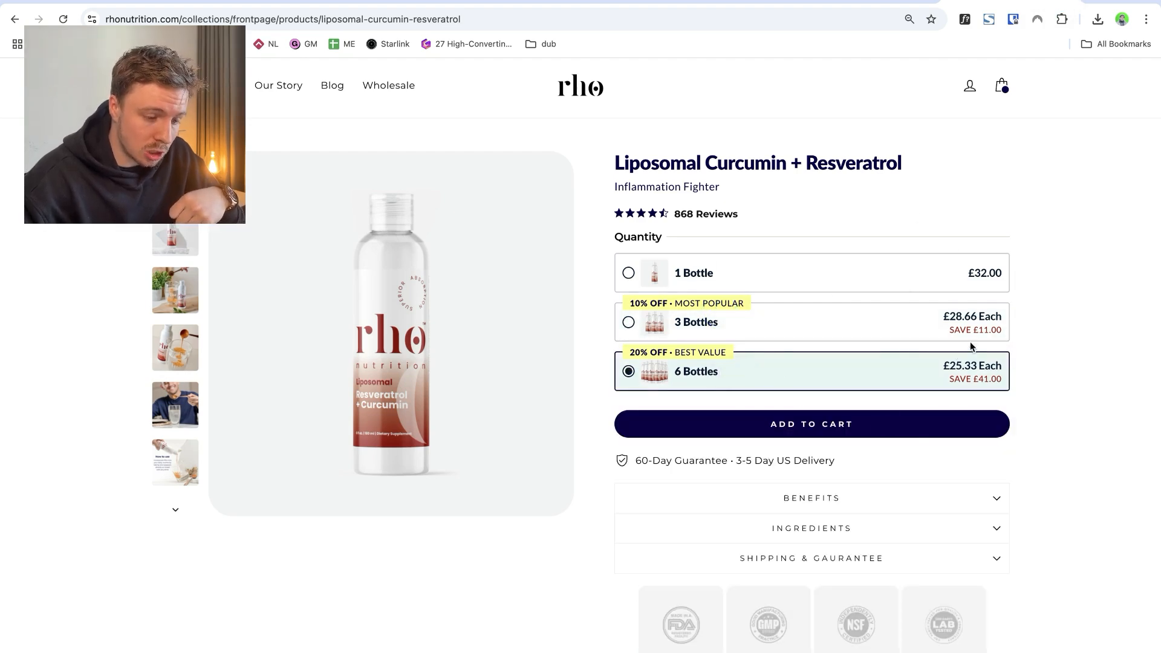
left_click(834, 332)
left_click(836, 365)
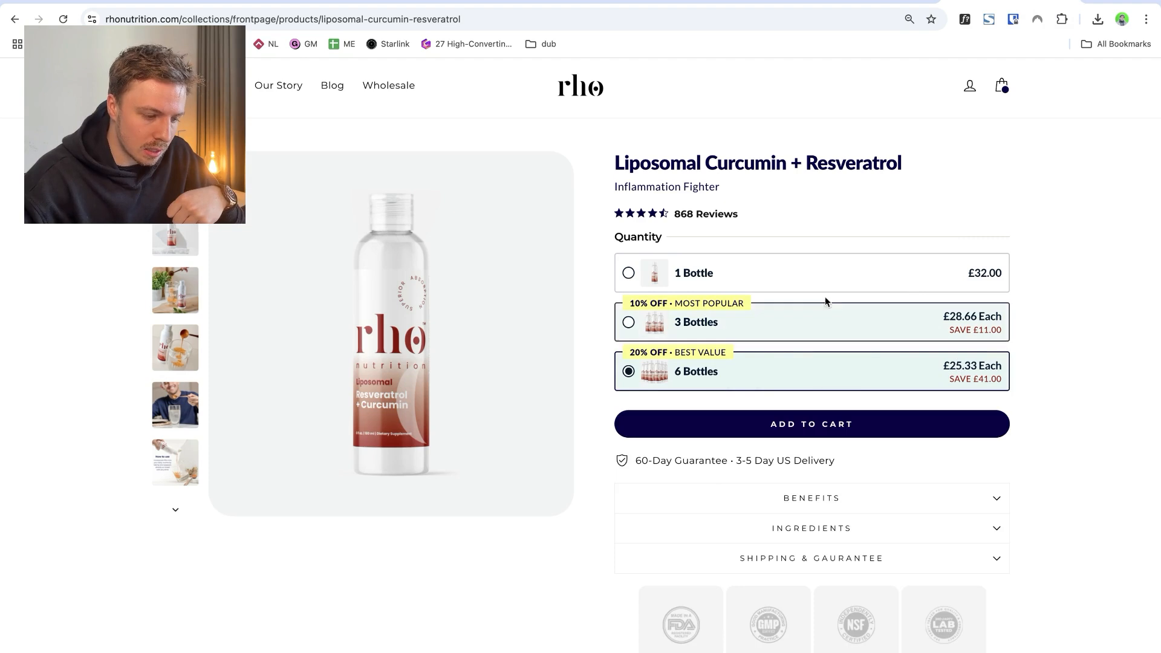
left_click(806, 275)
triple_click(803, 194)
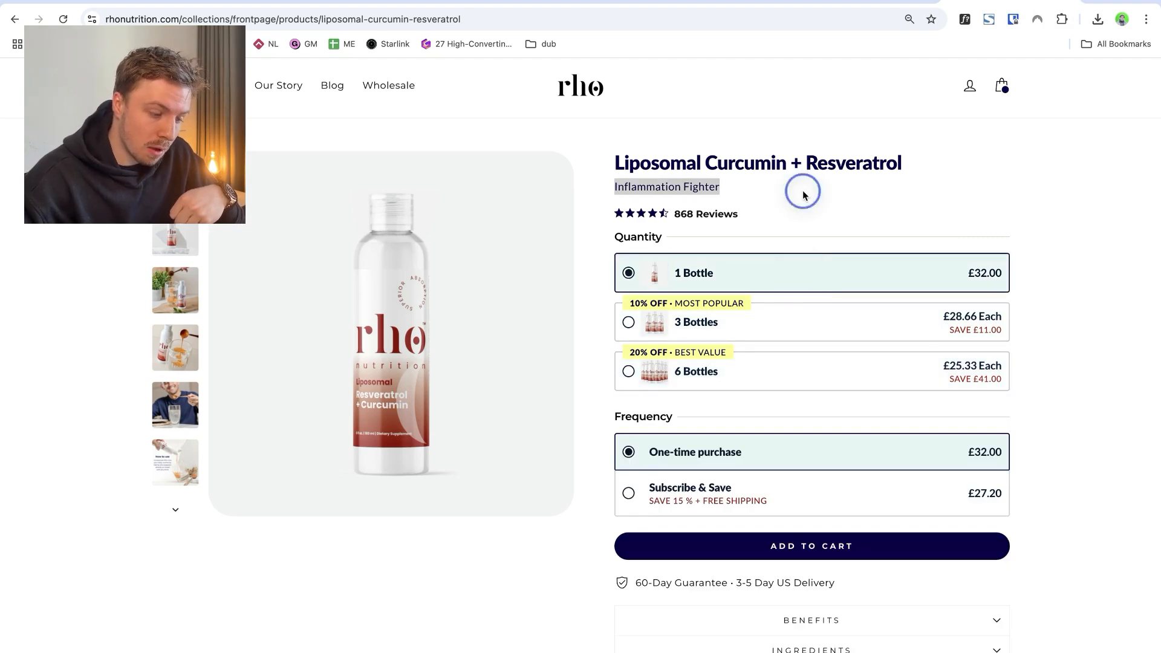
- Look over the Girl With The Dogs shop page and its FLUFF OFF! Deshedding Shampoo product page
left_click(303, 2)
scroll(601, 281, "up", 3)
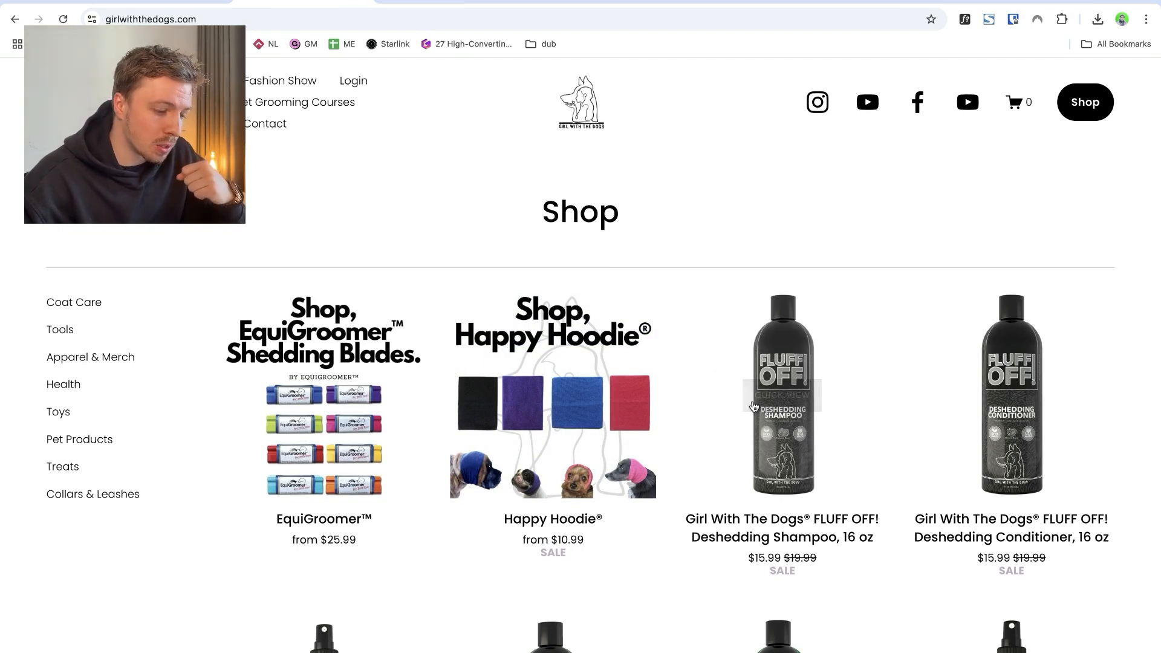
mouse_move(755, 404)
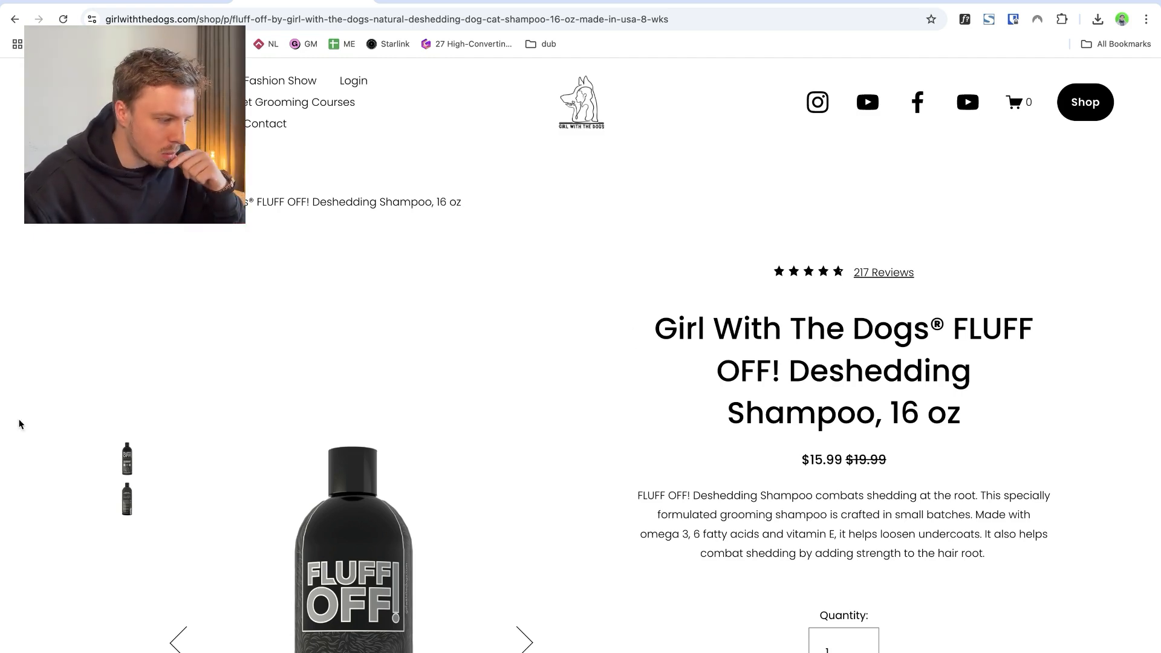
- Switch to Figma, delete the duplicate title under the first bestseller, and keep the remaining Deshedding Shampoo title in Regular weight
left_click(32, 270)
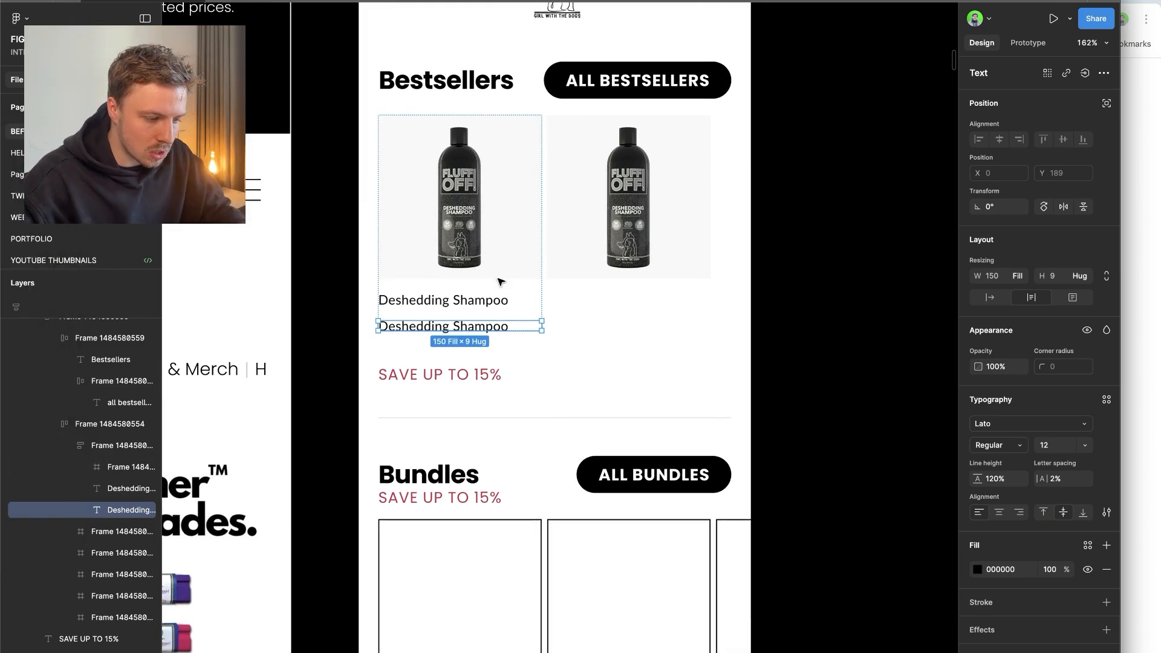
key("BackSpace")
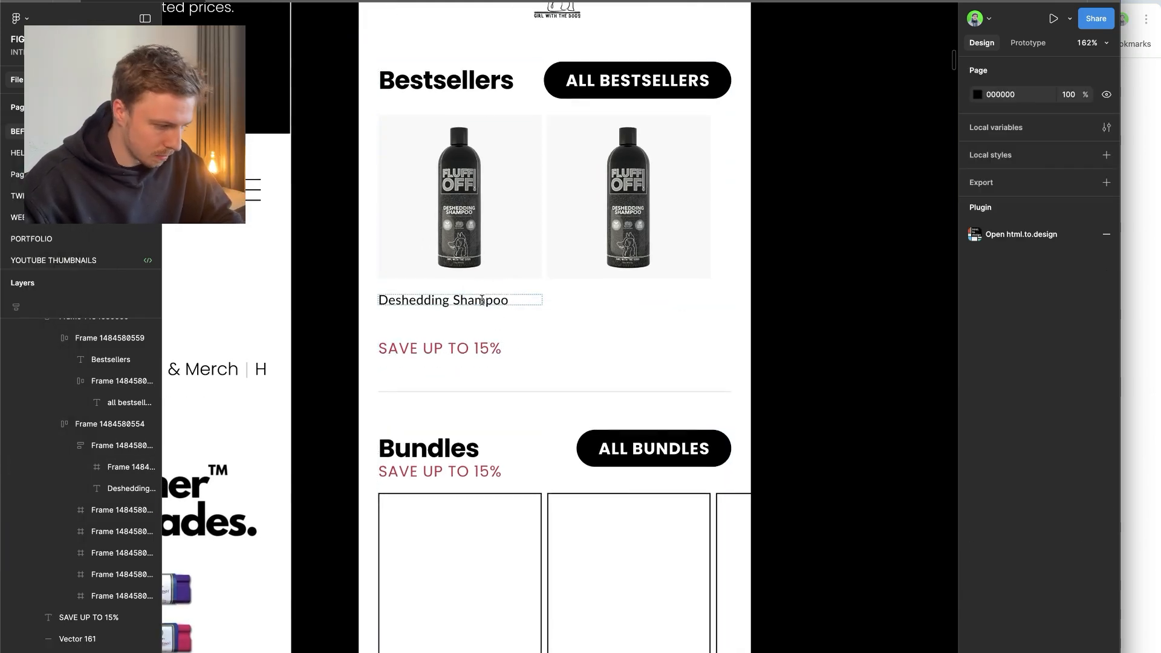
left_click(481, 300)
left_click(997, 445)
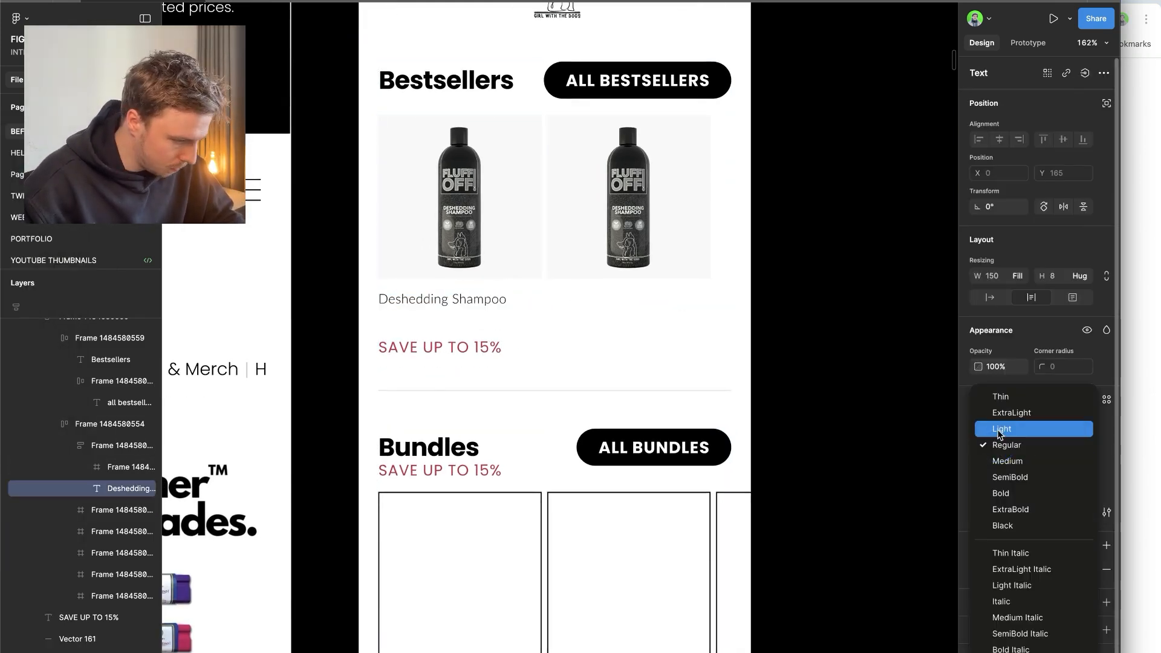
left_click(1002, 444)
scroll(720, 360, "left", 2)
scroll(720, 360, "down", 3)
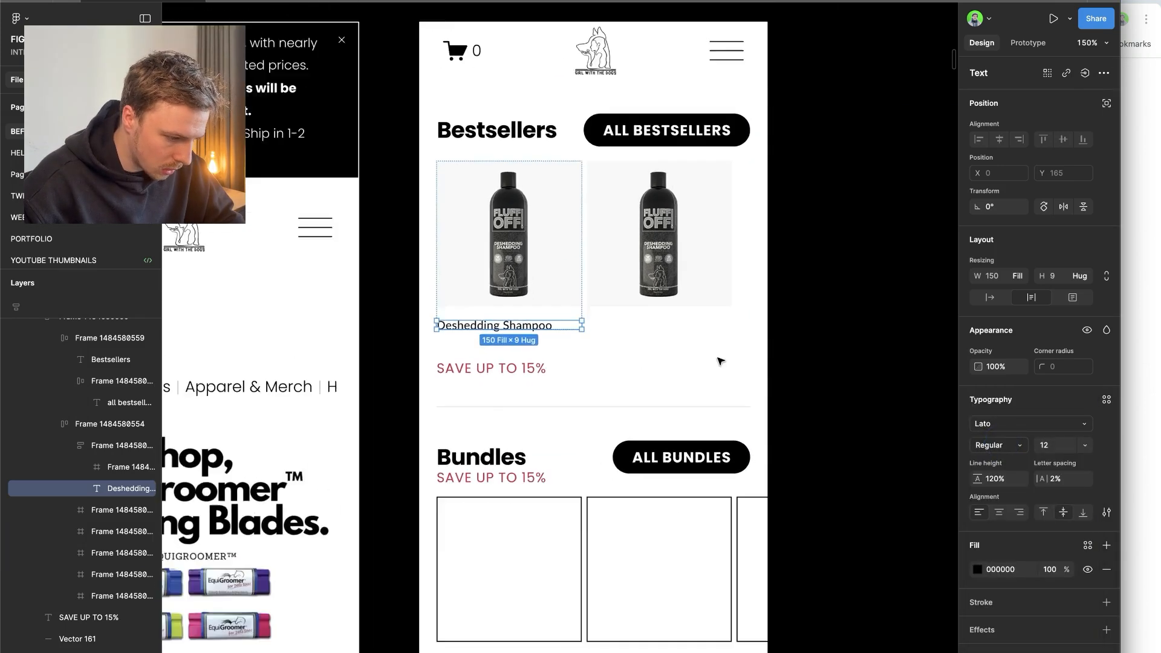
- Duplicate the first card's Deshedding Shampoo title and replace the copy's text with the prices copied from the shampoo's store page in Chrome
key("ctrl+d")
scroll(643, 368, "up", 5)
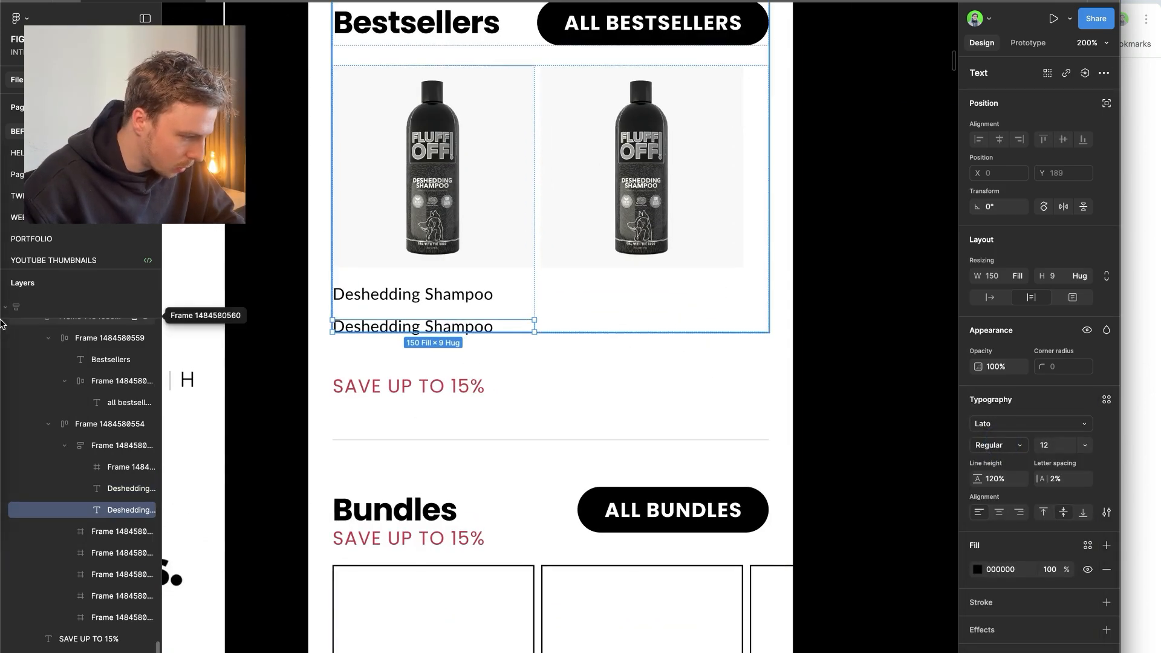
mouse_move(1, 242)
left_click(33, 217)
scroll(696, 382, "down", 2)
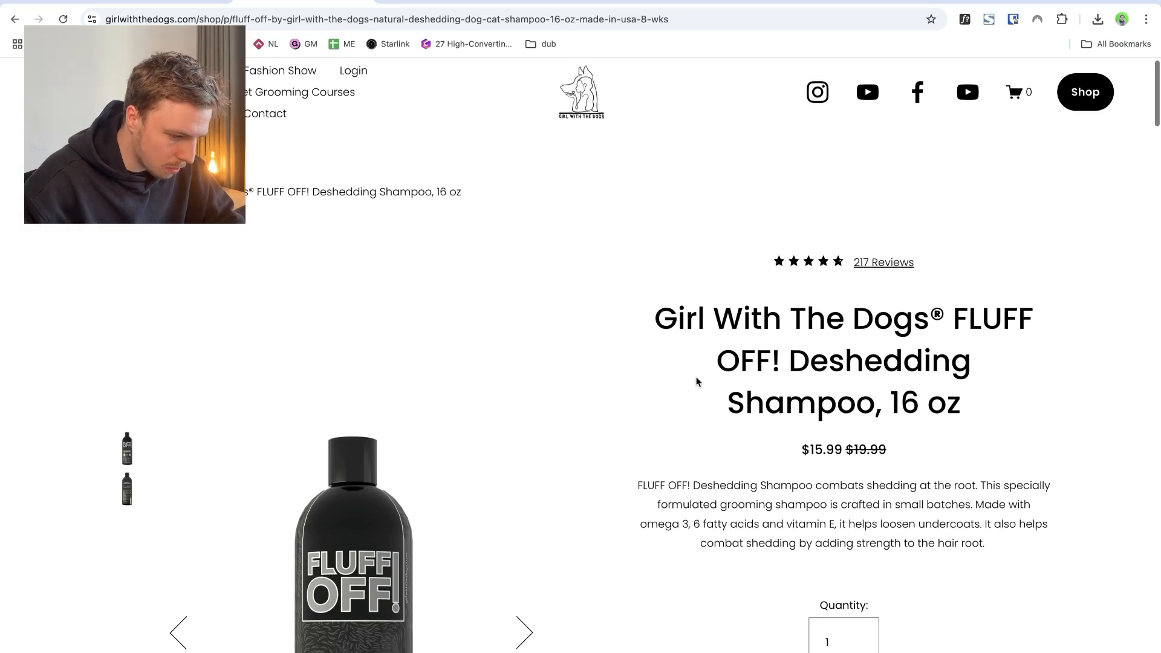
left_click_drag(758, 379, 894, 376)
mouse_move(1, 284)
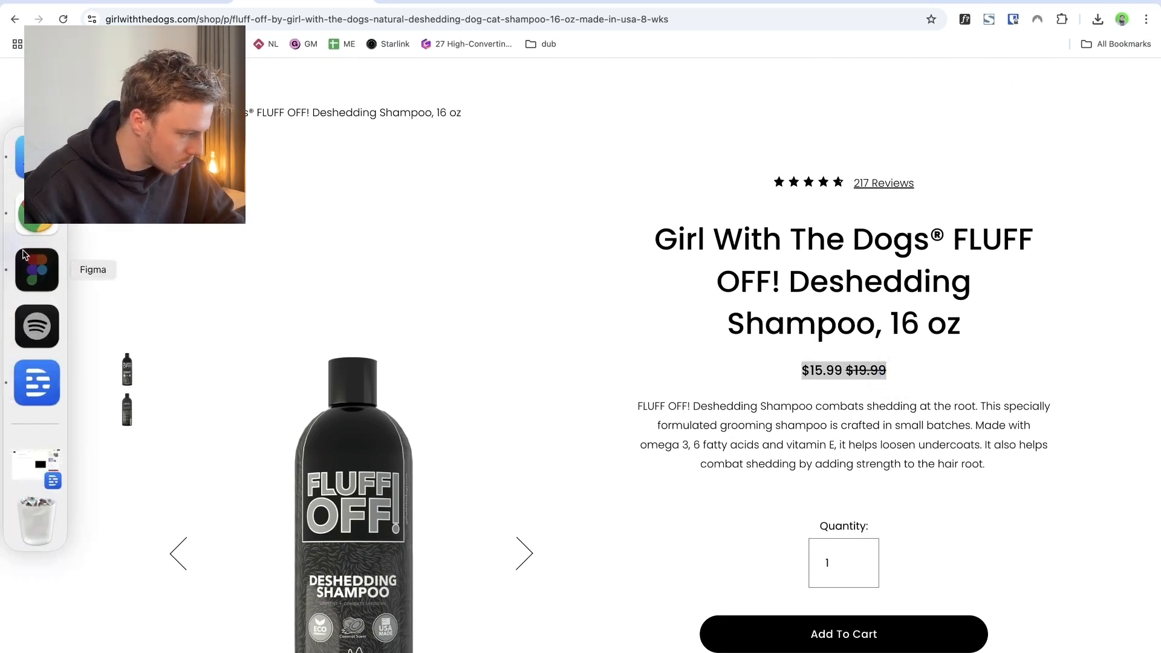
left_click(36, 263)
type("$15.99 Original Price: $19.99")
- Edit the pasted price line under the first bestseller to read "$19.99 $15.99", removing the words "Original Price:"
left_click_drag(390, 326, 591, 321)
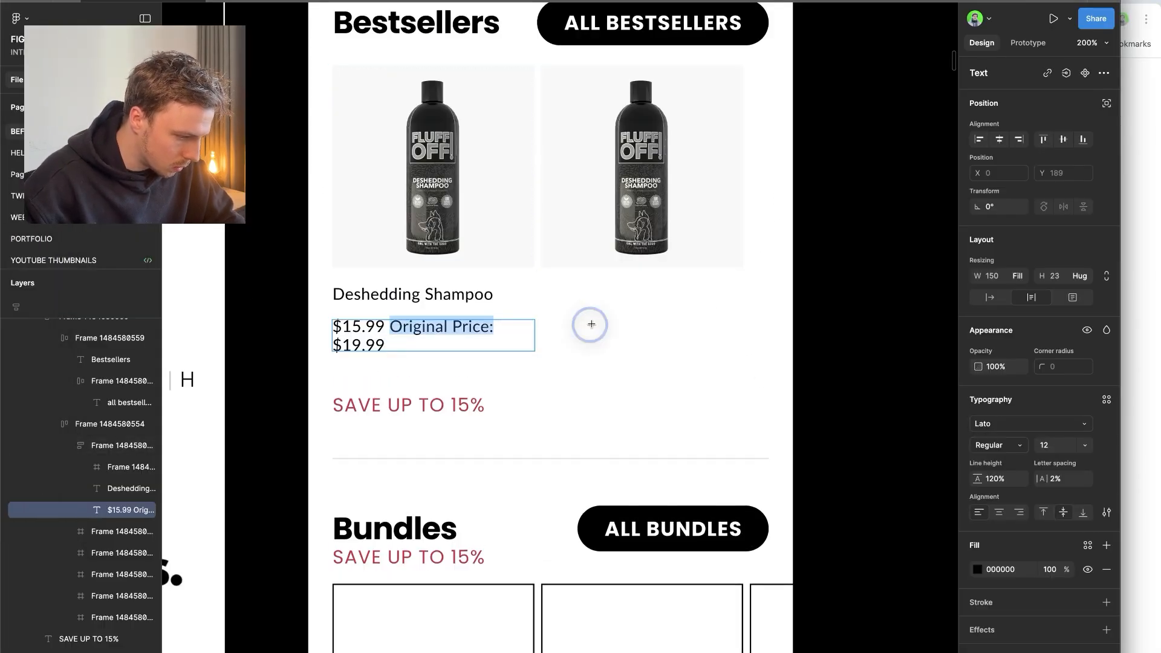
key("BackSpace")
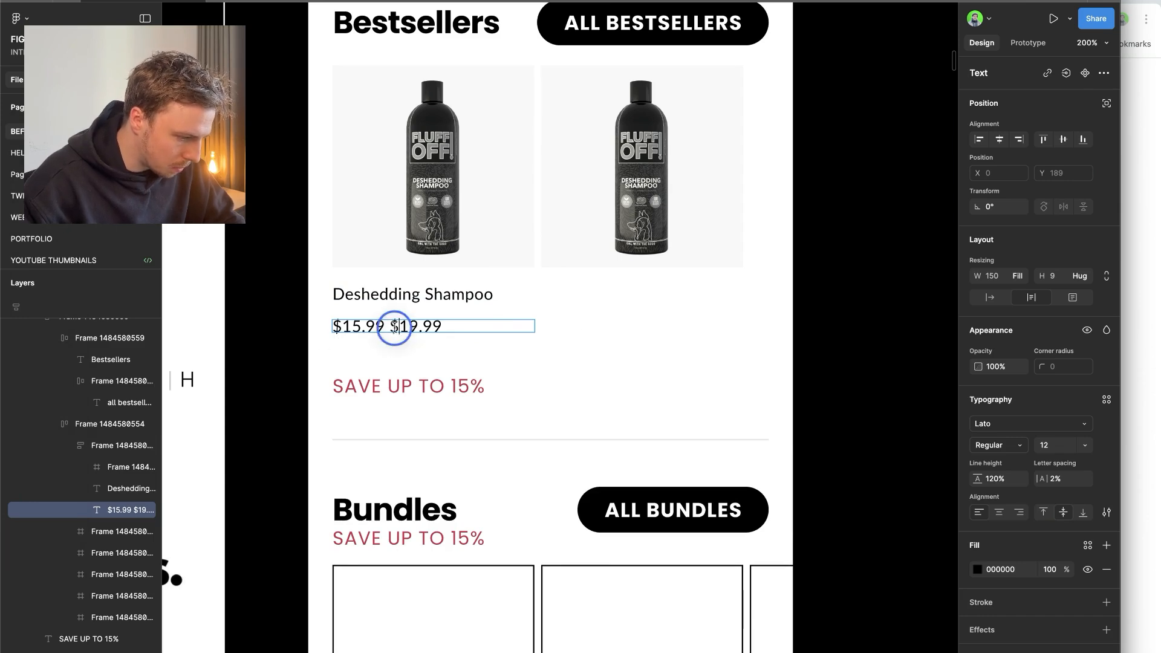
left_click_drag(391, 327, 311, 325)
key("BackSpace")
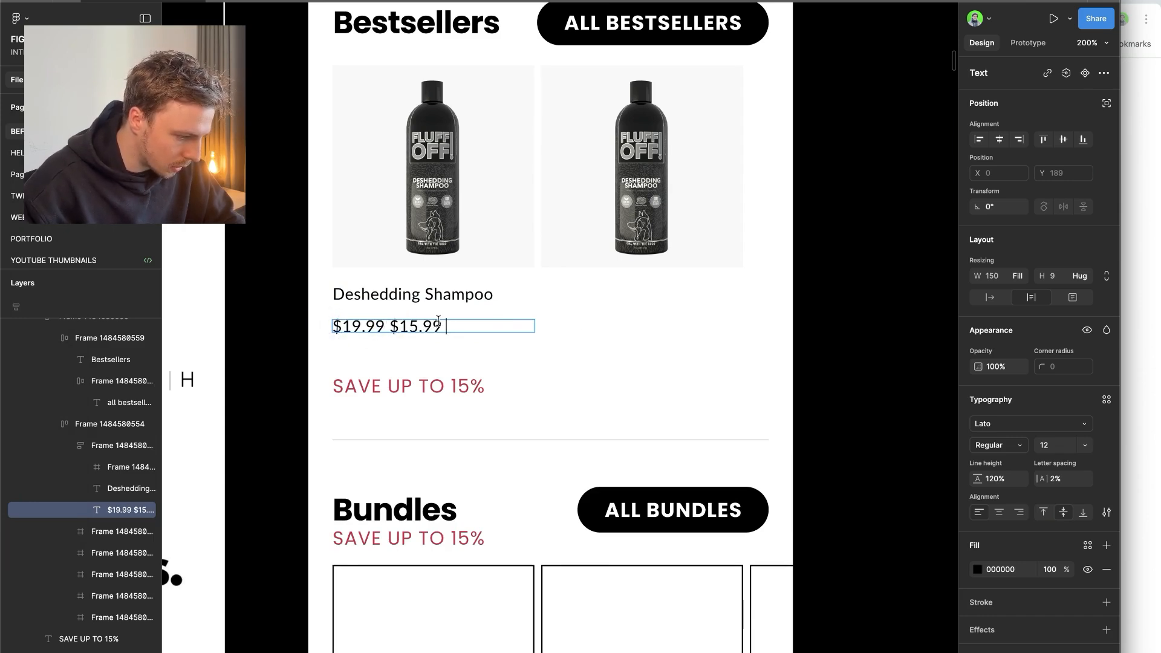
- Strike through $19.99 in the price line and keep the whole line in Regular weight
left_click(1102, 512)
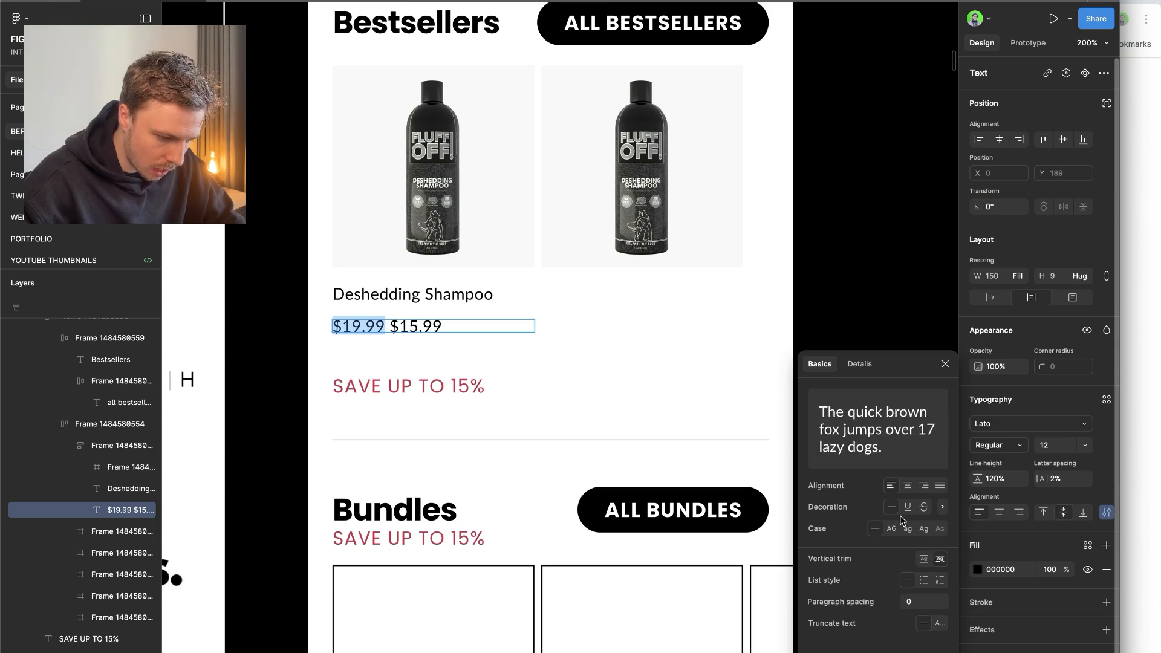
left_click(924, 510)
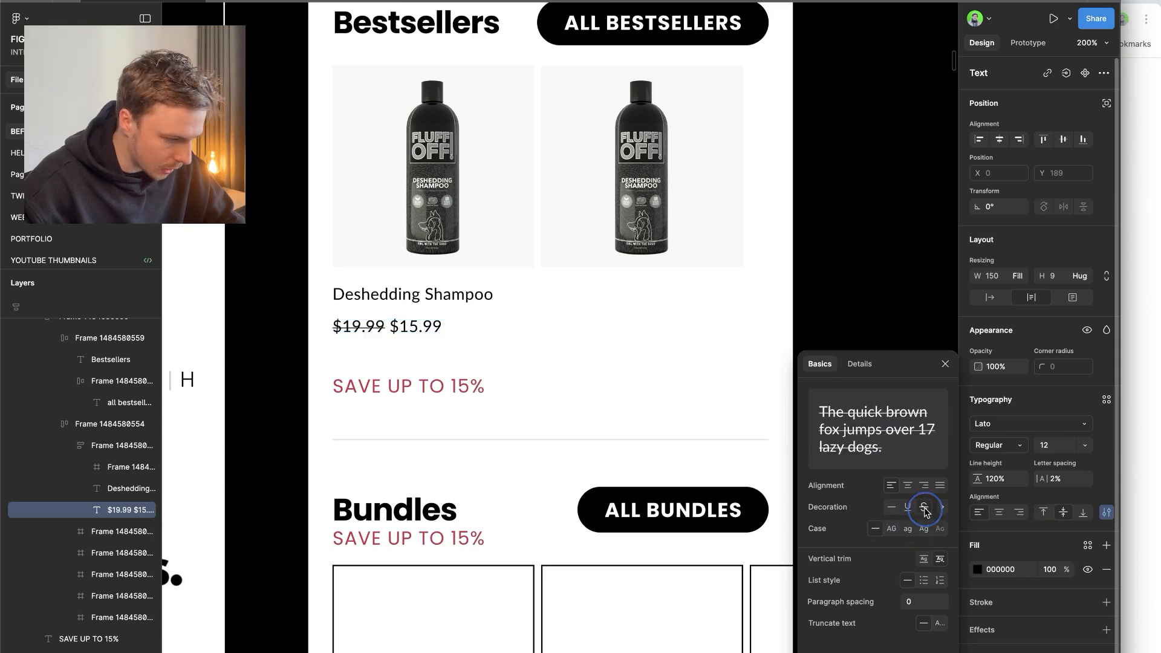
key("Return")
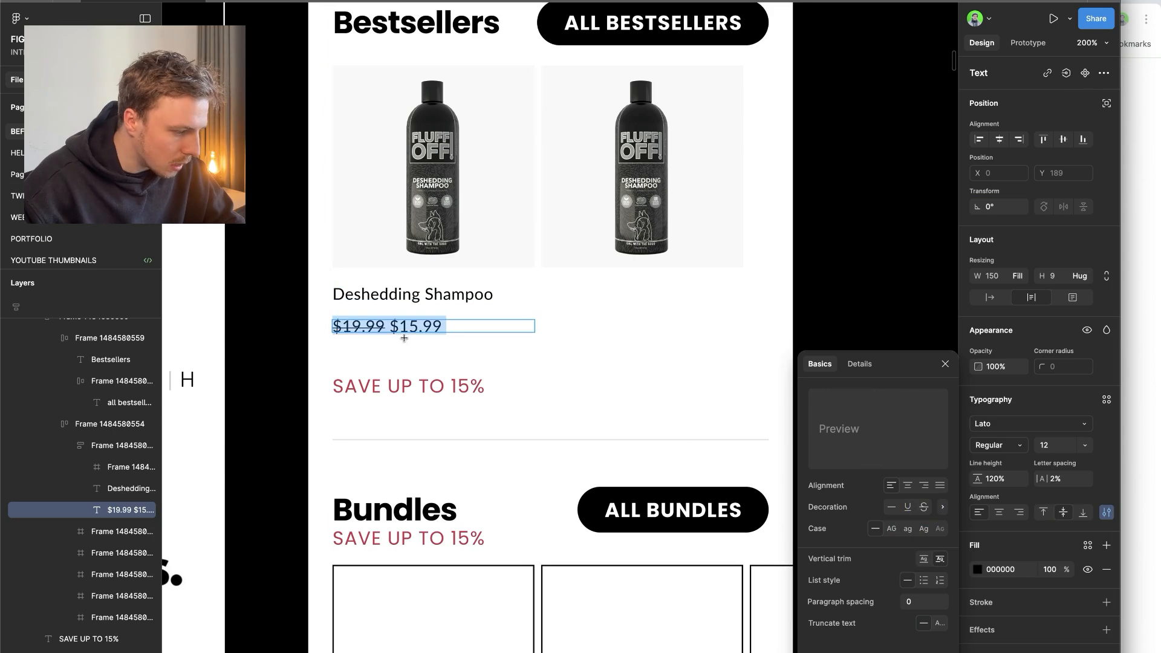
left_click(989, 445)
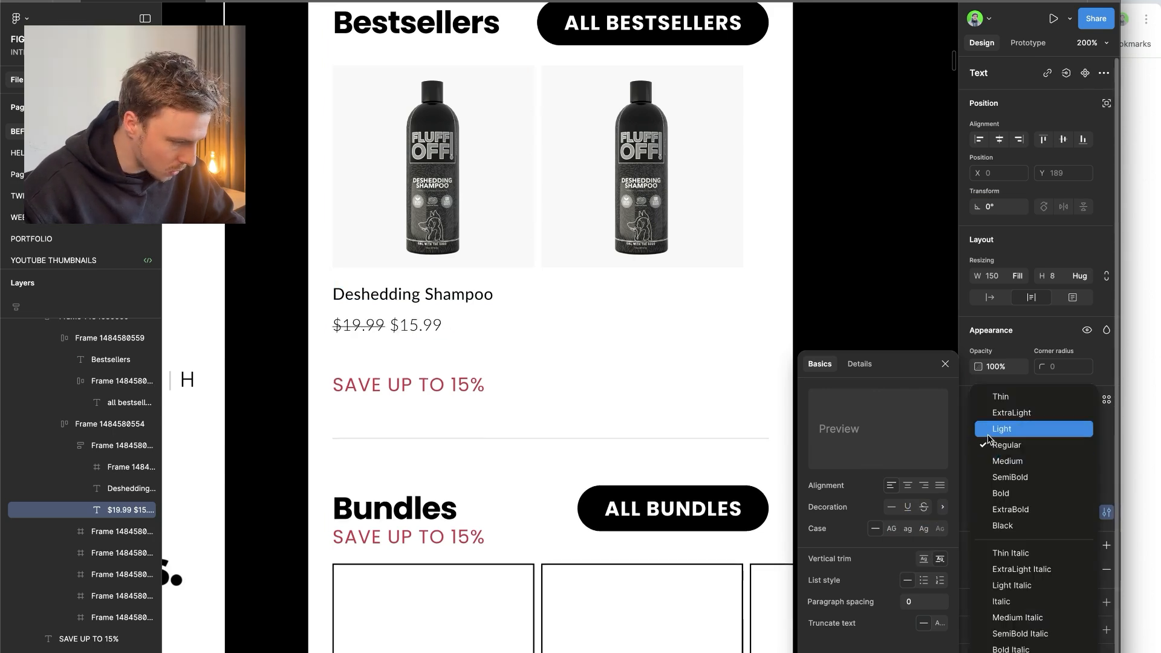
left_click(1006, 445)
scroll(423, 317, "down", 3)
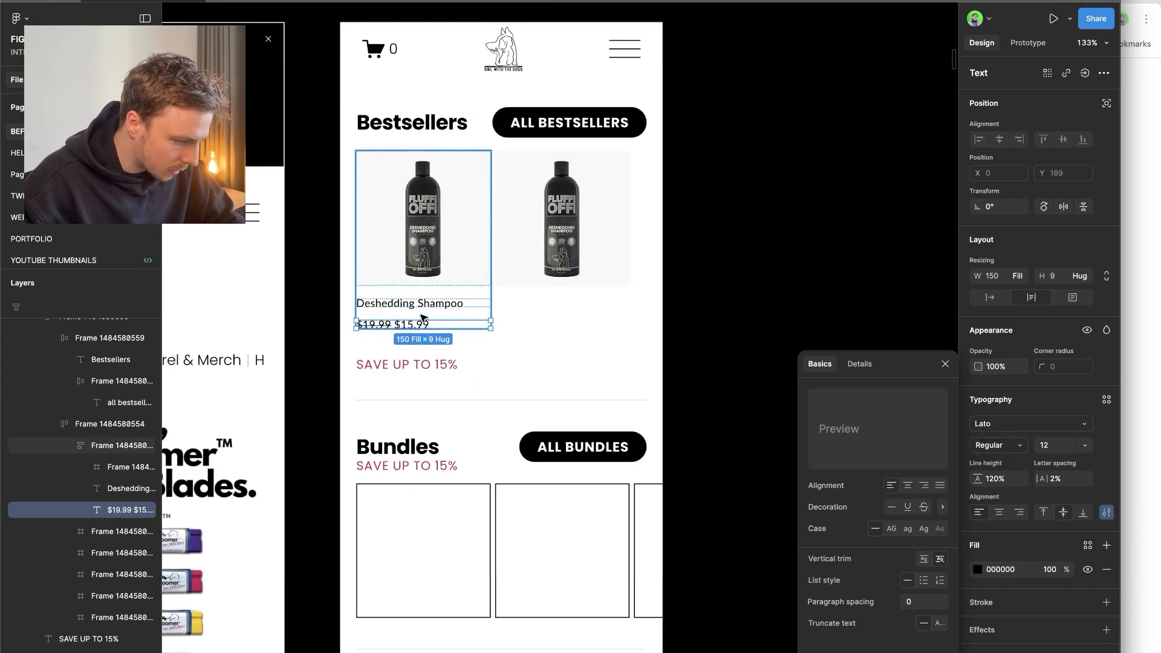
- Set the vertical gap between the image, title and price in the first bestseller card to 10
left_click(423, 318)
double_click(419, 323)
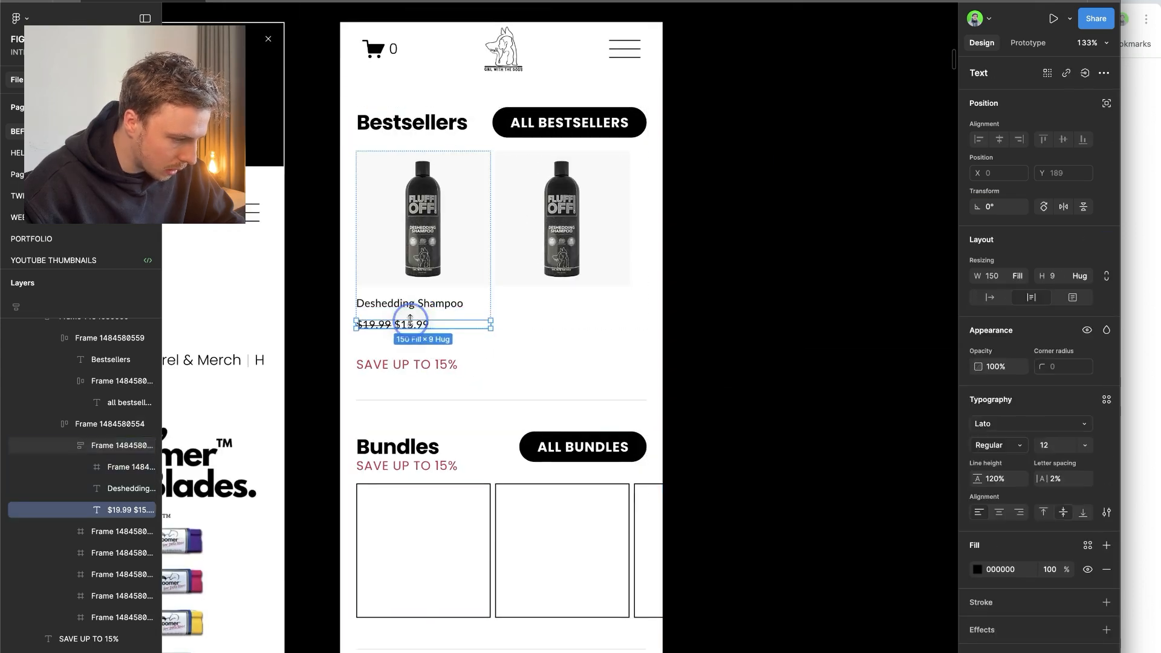
left_click(460, 311)
left_click(1002, 327)
type("10")
key("Return")
left_click(710, 334)
scroll(709, 332, "down", 3)
scroll(568, 322, "right", 2)
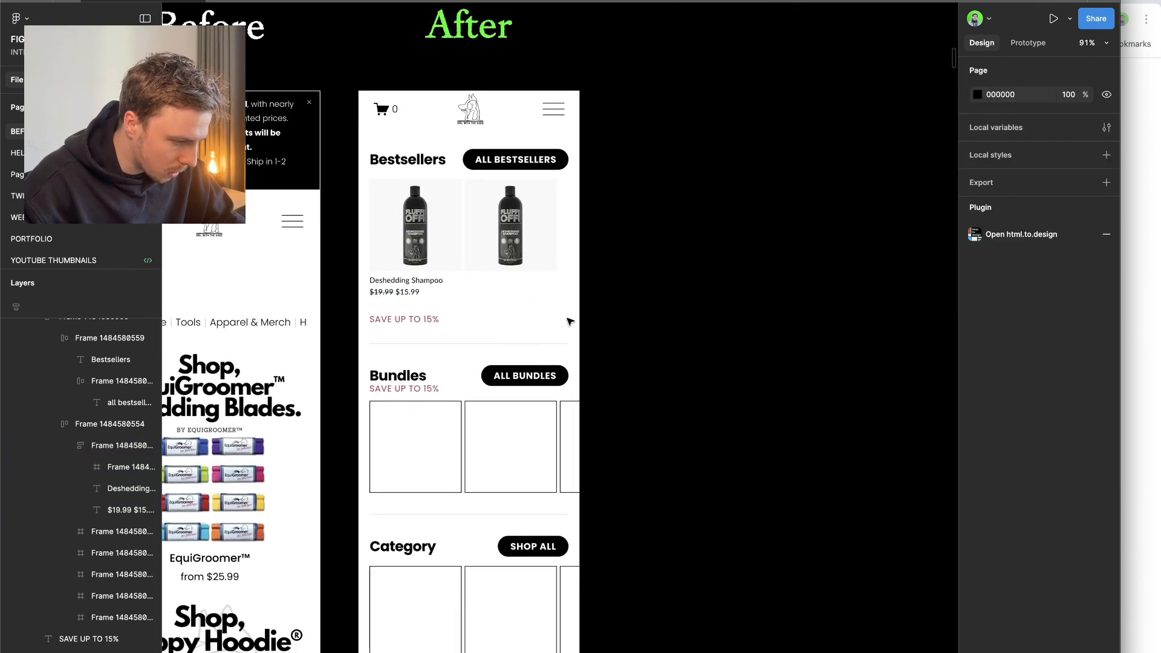
left_click(431, 279)
scroll(449, 284, "up", 5)
left_click(785, 324)
left_click(392, 297)
left_click(391, 297)
left_click(392, 298)
scroll(394, 298, "down", 3)
left_click(662, 339)
- Duplicate the complete first bestseller card twice to fill the Bestsellers row with matching shampoo cards
left_click(387, 340)
left_click(387, 339)
left_click(387, 339)
left_click(387, 339)
key("super+d")
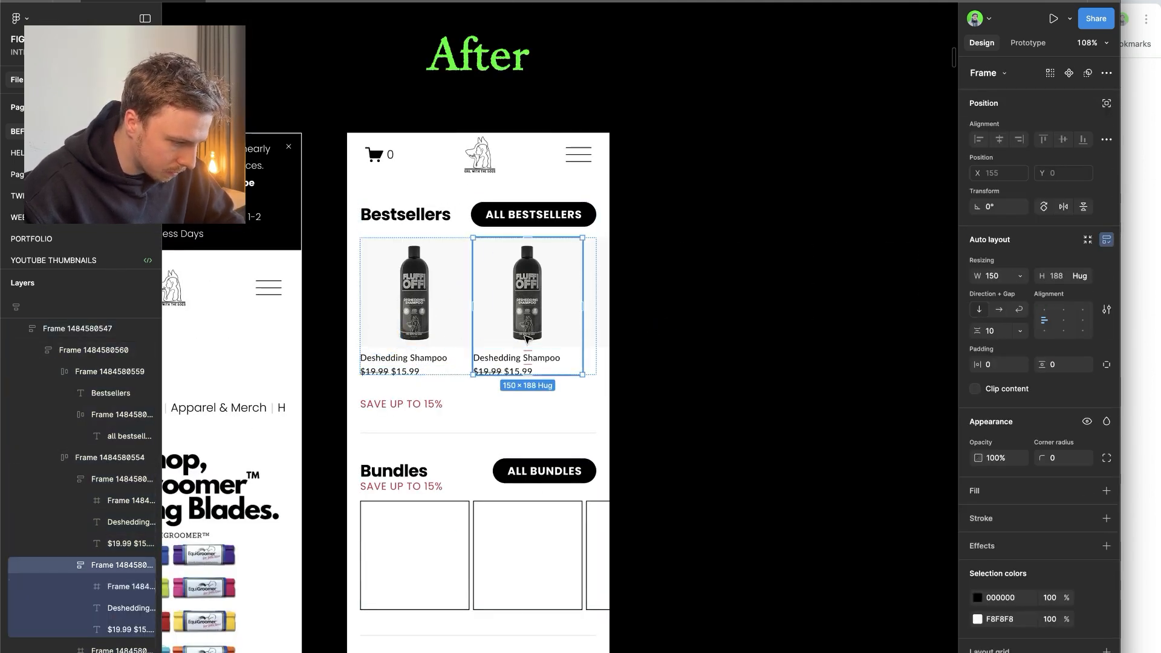
key("super+d")
- Delete the "SAVE UP TO 15%" label beneath the Bestsellers card row
scroll(725, 375, "down", 2)
left_click(725, 375)
left_click(456, 325)
left_click(458, 326)
key("Delete")
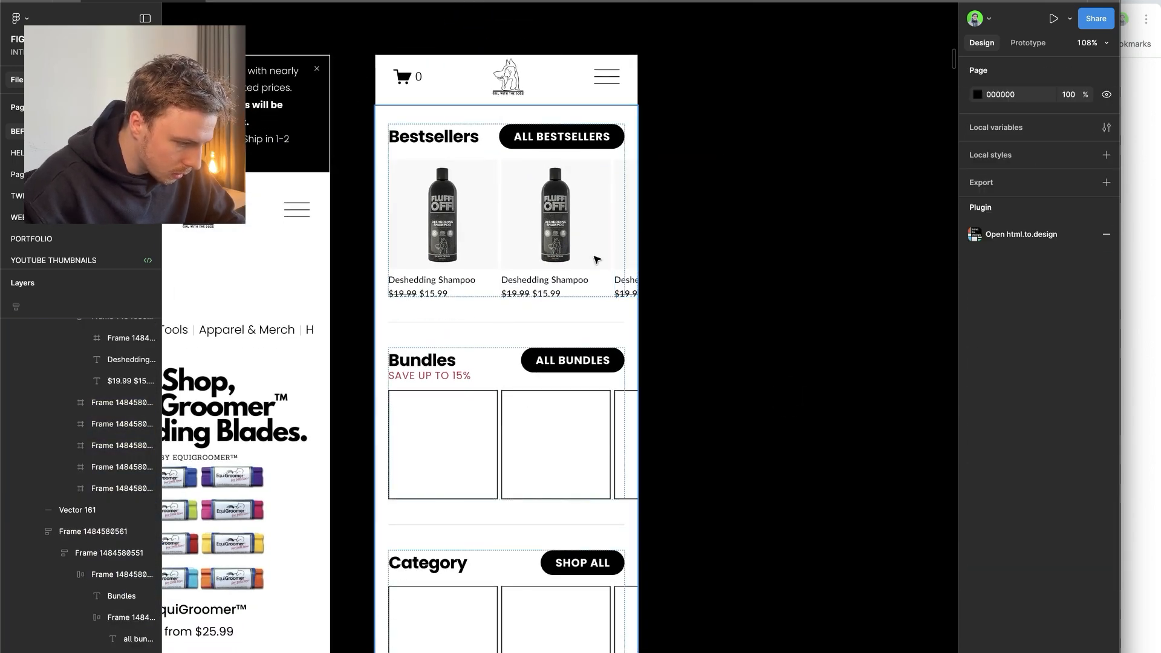
- Change the font of the "ALL BESTSELLERS" button label to Lato
scroll(597, 260, "down", 3)
left_click(563, 138)
left_click(562, 138)
scroll(562, 138, "up", 5)
left_click(560, 138)
left_click(556, 138)
triple_click(556, 138)
scroll(556, 138, "down", 3)
left_click(1027, 423)
type("lato")
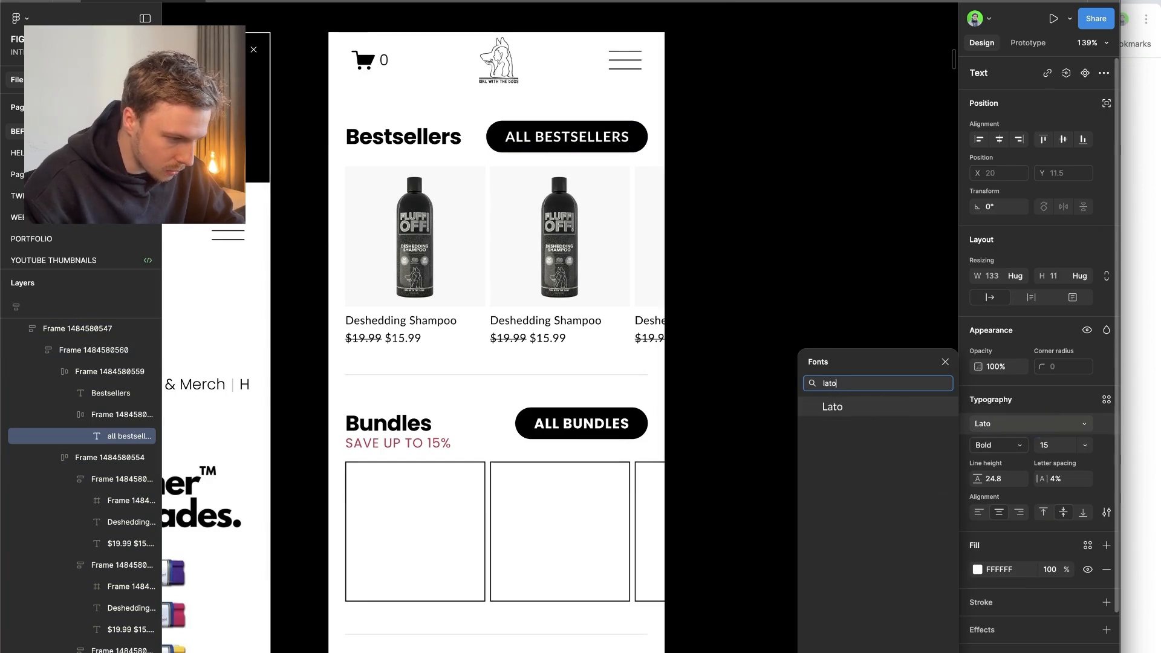
key("Return")
- Set the "ALL BESTSELLERS" label to size 14, SemiBold weight and 6% letter spacing
left_click(1063, 445)
type("14")
key("Return")
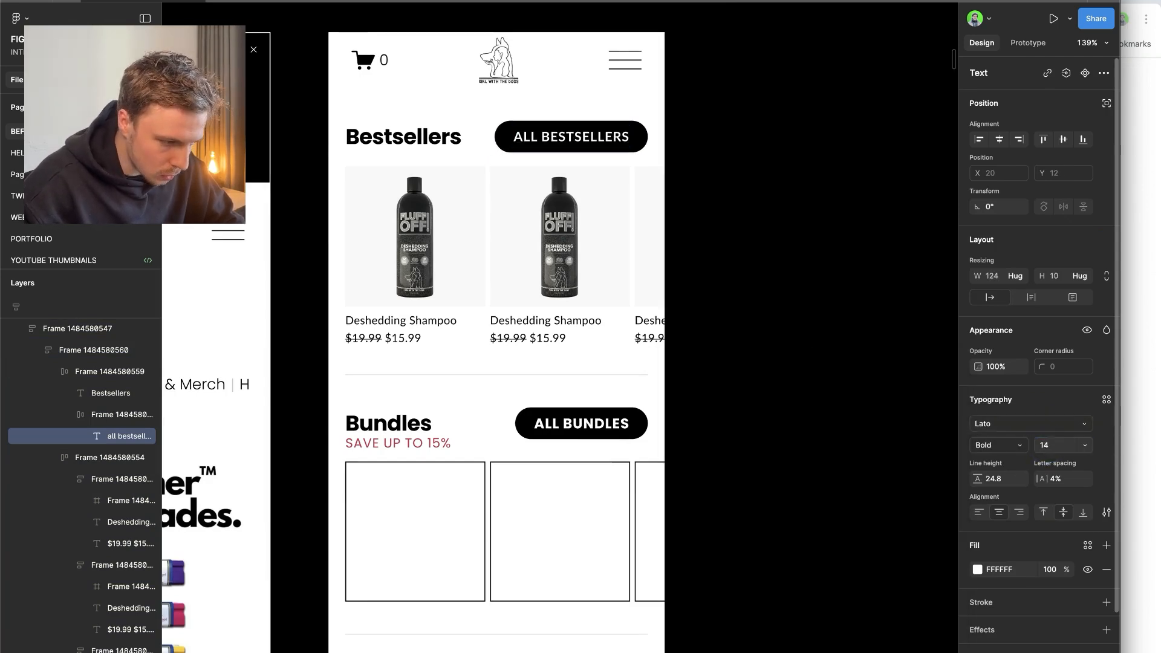
left_click(997, 445)
left_click(1004, 429)
scroll(811, 308, "down", 3)
scroll(784, 303, "down", 2)
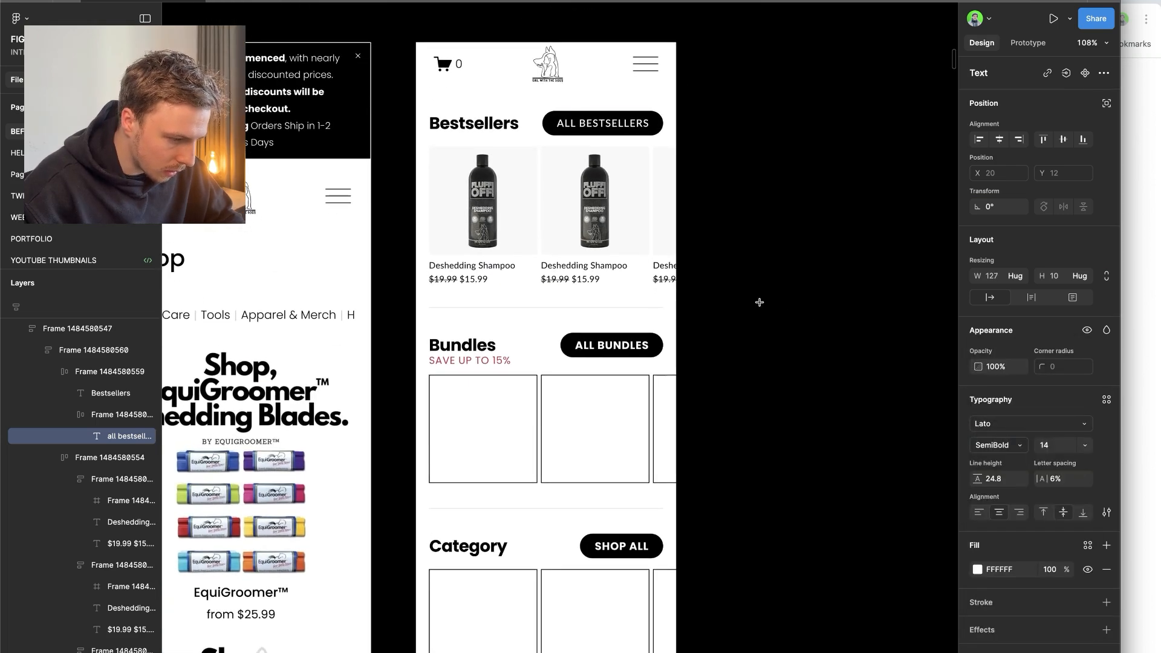
- Apply the "ALL BESTSELLERS" label's text style to the "ALL BUNDLES" and "SHOP ALL" button labels
double_click(622, 349)
double_click(622, 349)
double_click(622, 345)
double_click(623, 344)
key("alt+super+v")
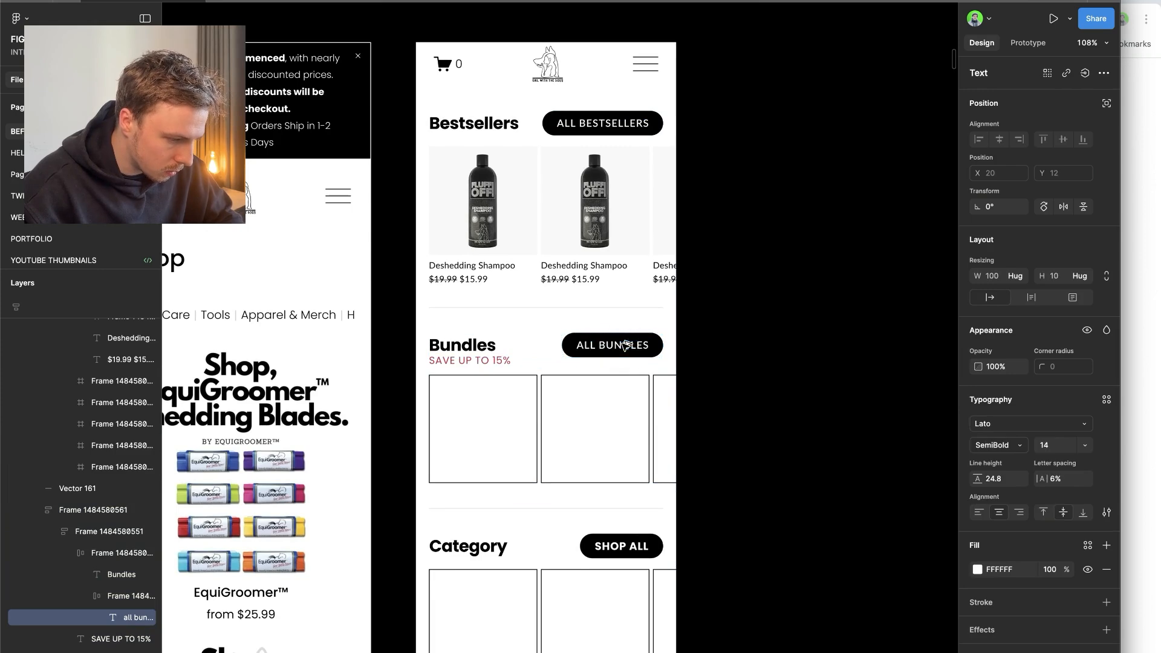
scroll(624, 346, "down", 3)
scroll(625, 346, "right", 1)
left_click(585, 456)
double_click(585, 456)
key("alt+super+v")
- Review the Bestsellers, Bundles and Category sections of the redesigned mobile page
left_click(710, 413)
scroll(713, 415, "down", 3)
scroll(552, 416, "up", 1)
left_click(695, 309)
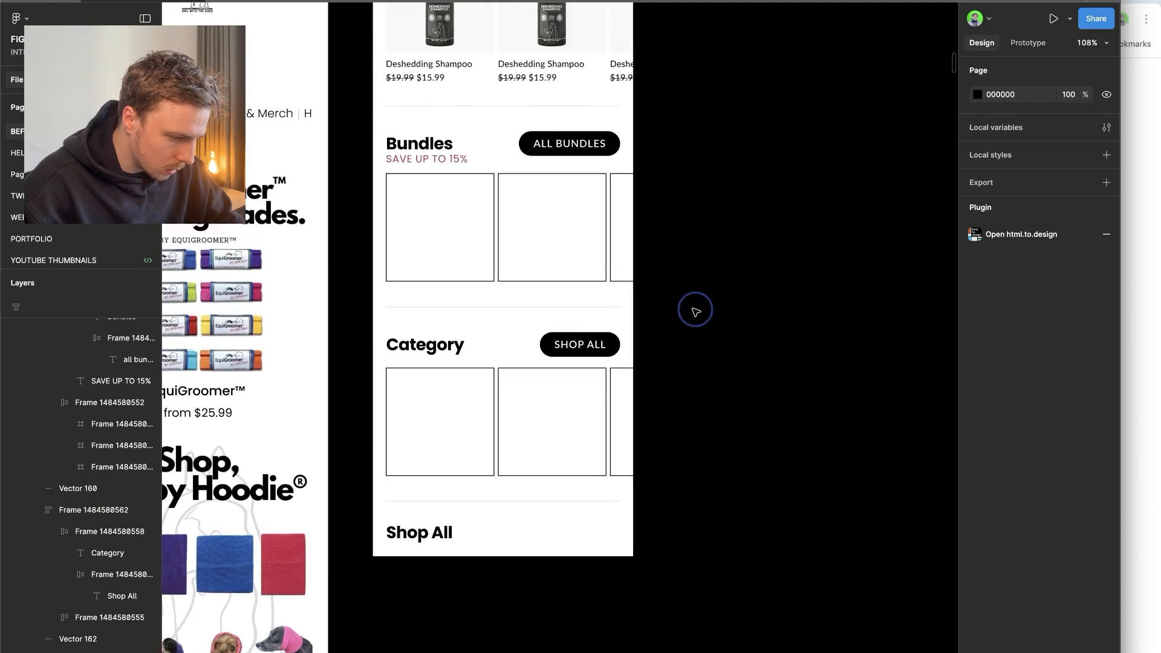
scroll(695, 311, "down", 1)
scroll(696, 314, "up", 2)
scroll(637, 408, "down", 1)
scroll(637, 409, "right", 1)
scroll(636, 405, "up", 2)
scroll(612, 508, "down", 2)
scroll(609, 418, "up", 1)
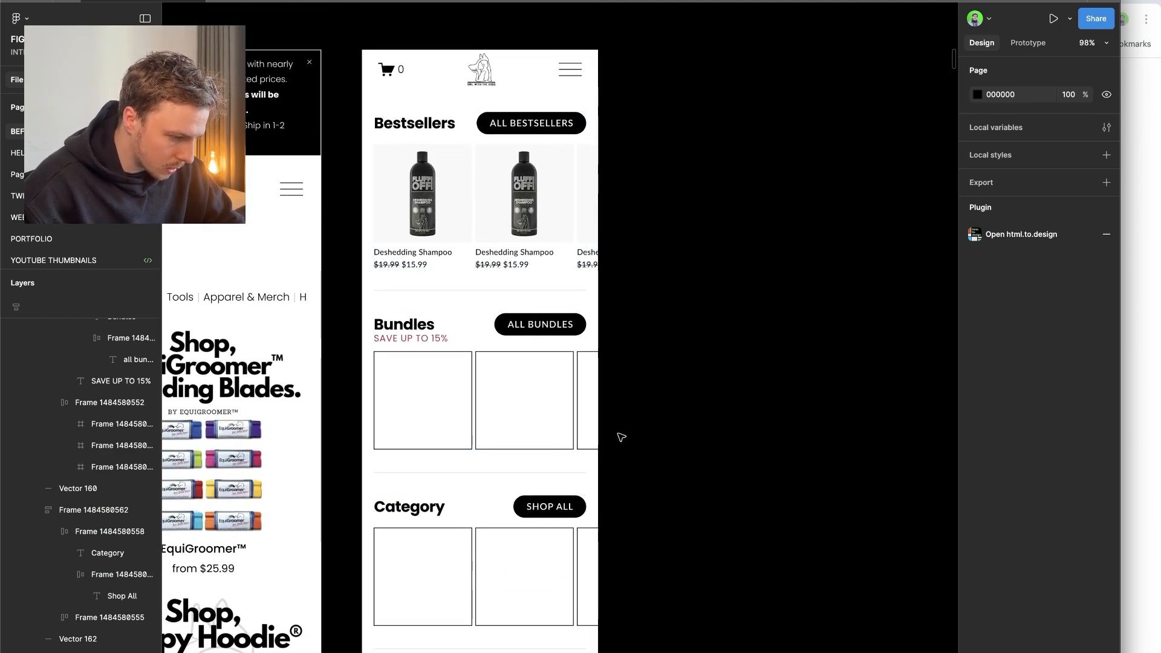
left_click(511, 257)
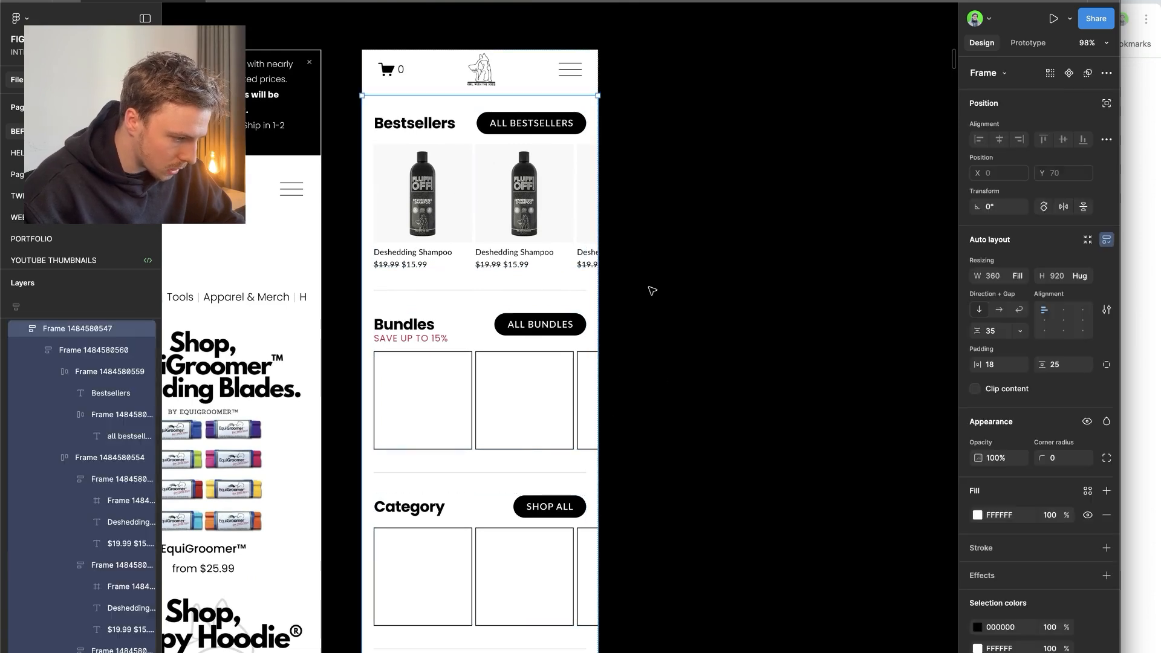
double_click(512, 257)
scroll(513, 255, "down", 1)
scroll(513, 255, "left", 1)
left_click(765, 219)
double_click(493, 213)
double_click(494, 213)
double_click(457, 123)
double_click(458, 125)
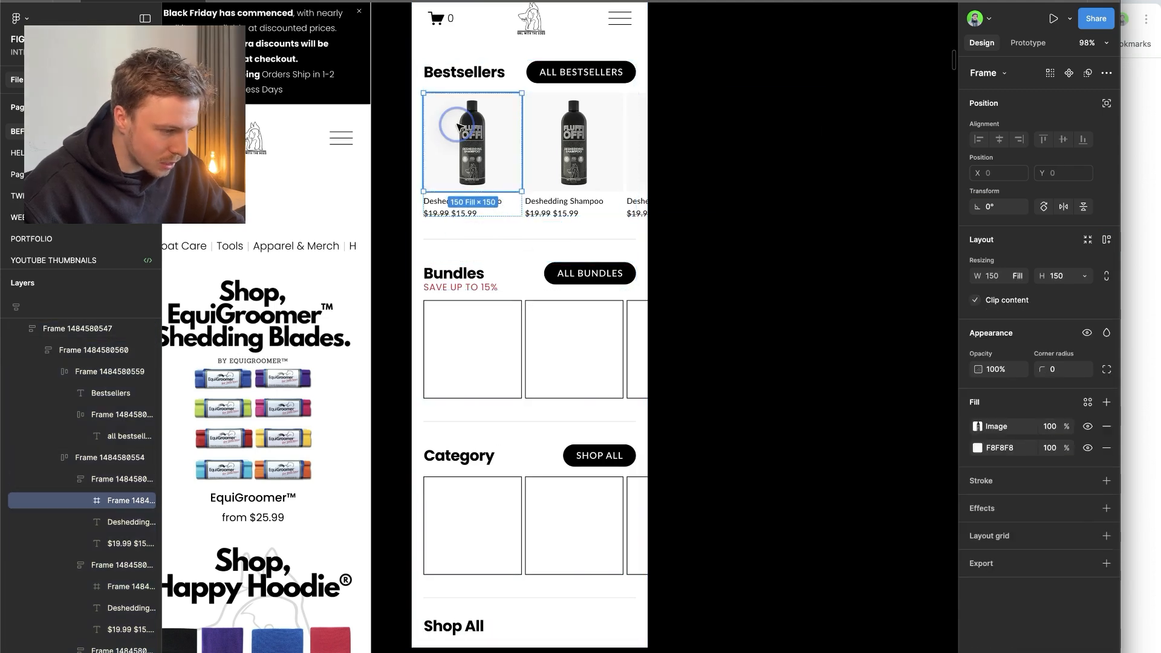
left_click(722, 187)
- Copy the Bestsellers card row into the Bundles section and delete the row of empty placeholder boxes there
double_click(457, 161)
double_click(457, 161)
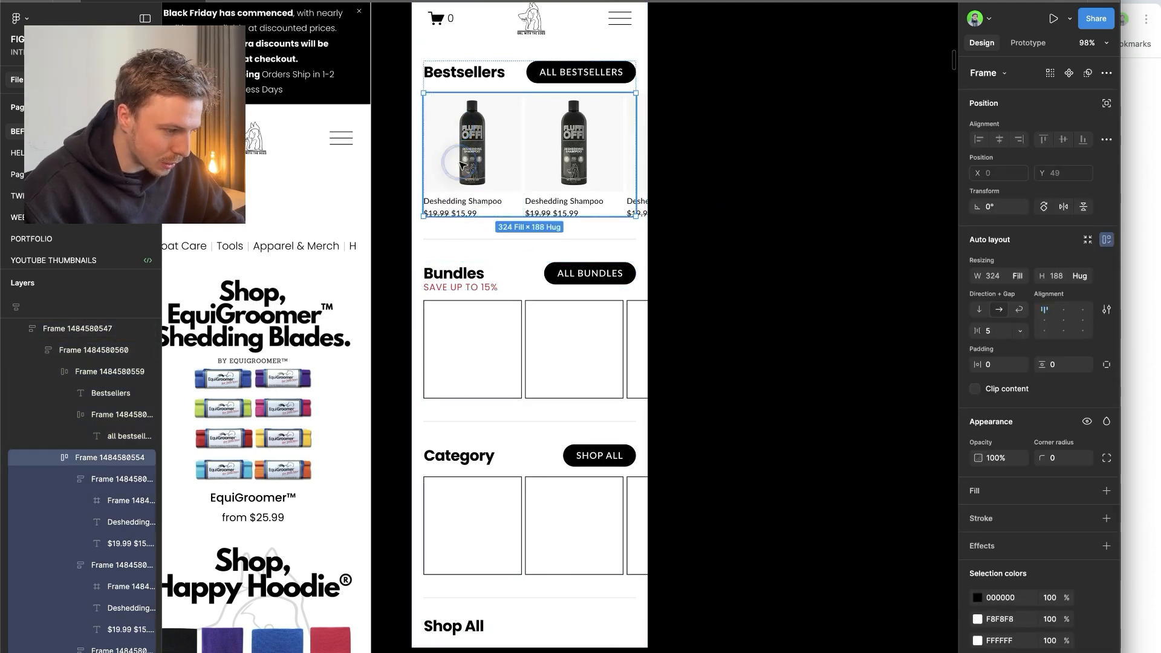
left_click(514, 318)
key("super+v")
left_click(517, 323)
key("BackSpace")
- Duplicate the shampoo image in the first Bundles card as a freely positioned 114 × 114 copy with its F8F8F8 fill hidden
double_click(491, 355)
double_click(487, 355)
double_click(488, 355)
scroll(489, 357, "up", 5)
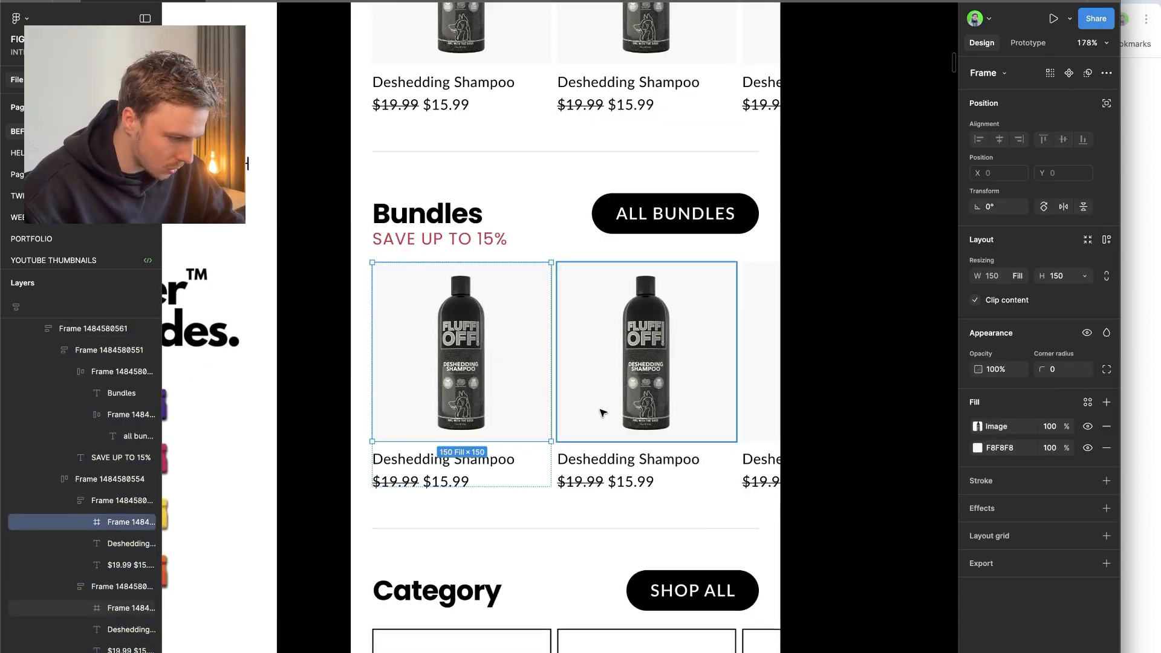
key("super+d")
left_click(1087, 447)
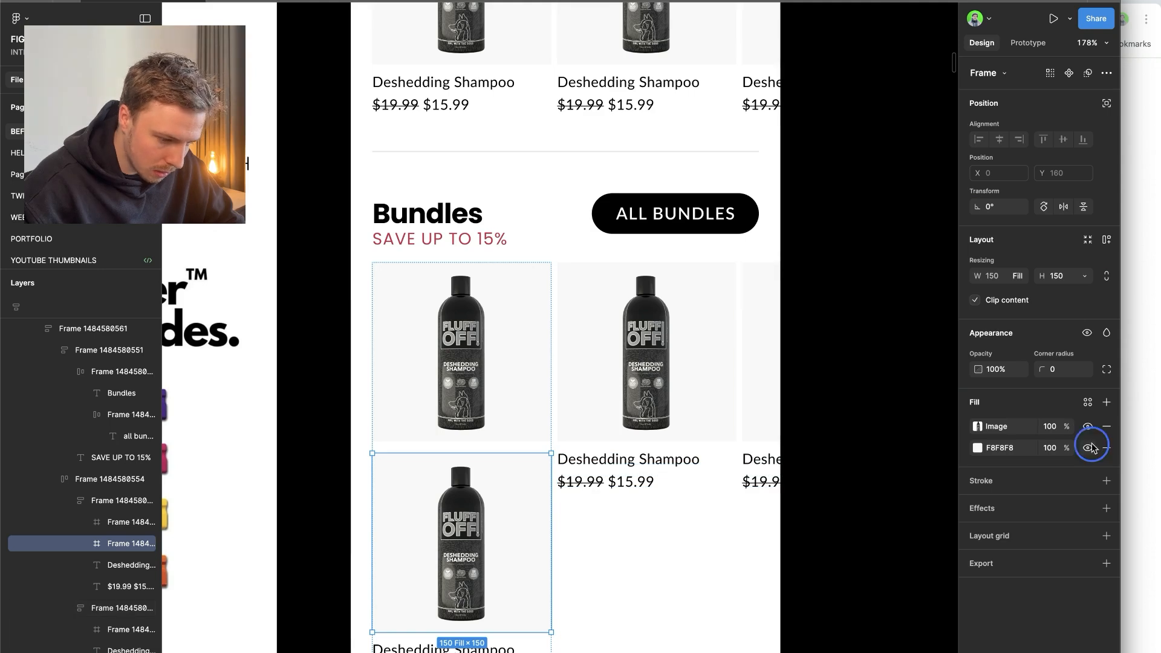
left_click(1107, 104)
left_click_drag(449, 546, 448, 392)
left_click_drag(463, 272, 478, 346)
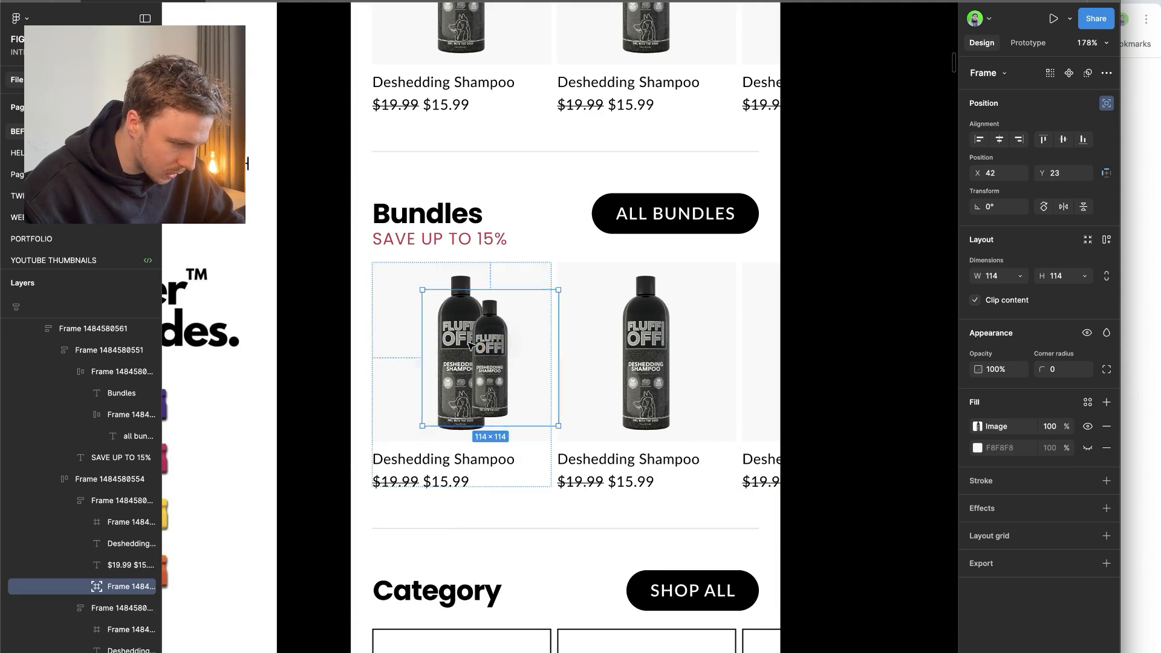
left_click(399, 332)
left_click(588, 374, "super")
key("super+d")
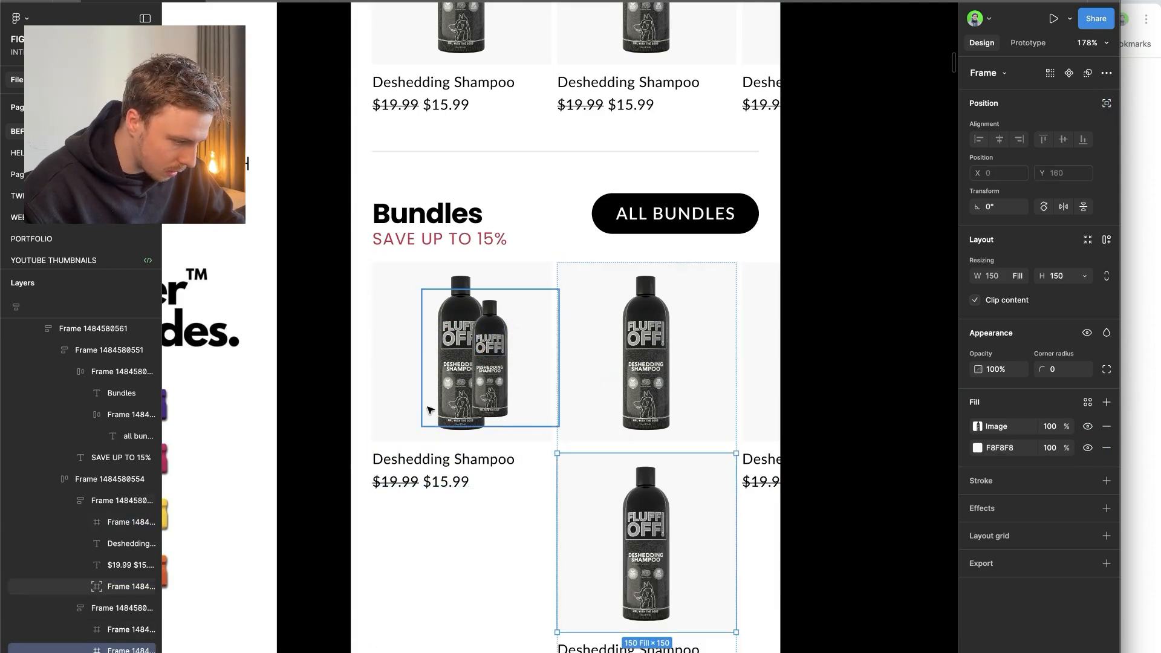
key("super+z")
- Hide the first Bundles card's F8F8F8 background fill and arrange three overlapping shampoo bottles in its image area
left_click(389, 324)
double_click(389, 324)
left_click(1087, 448)
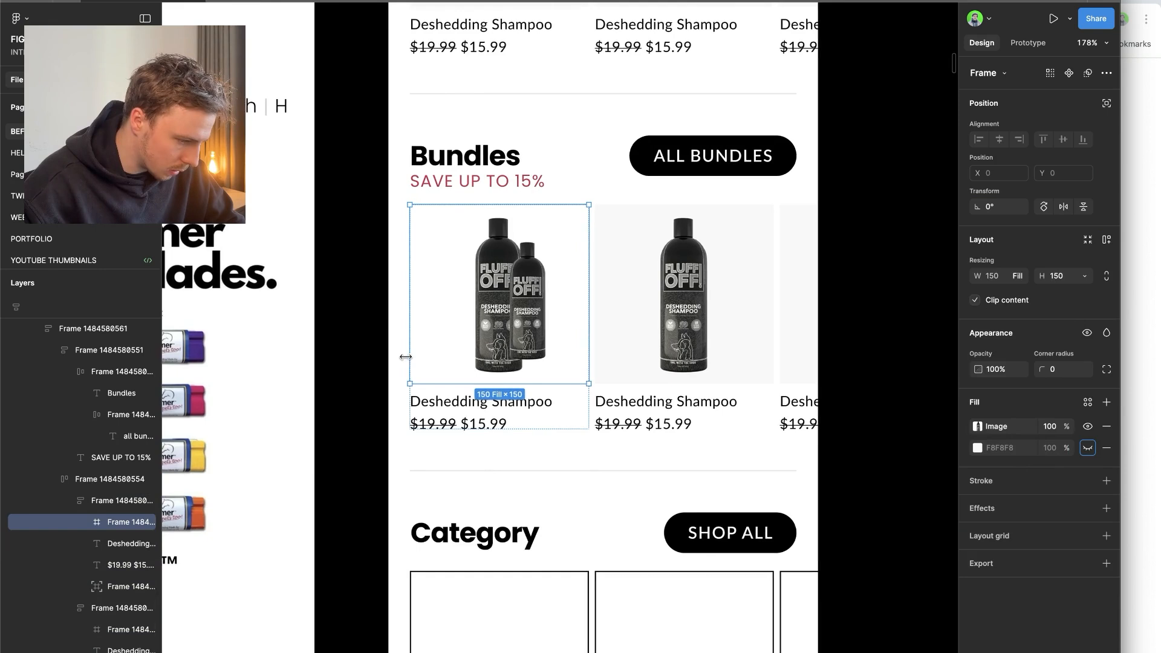
scroll(675, 253, "down", 2)
scroll(676, 252, "left", 1)
left_click(1078, 425)
left_click_drag(1080, 427, 518, 319)
- Consult the shampoo product page in Chrome and rename the first Bundles card's title to "Deshedding Bundle" in Figma
double_click(505, 402)
left_click(491, 401)
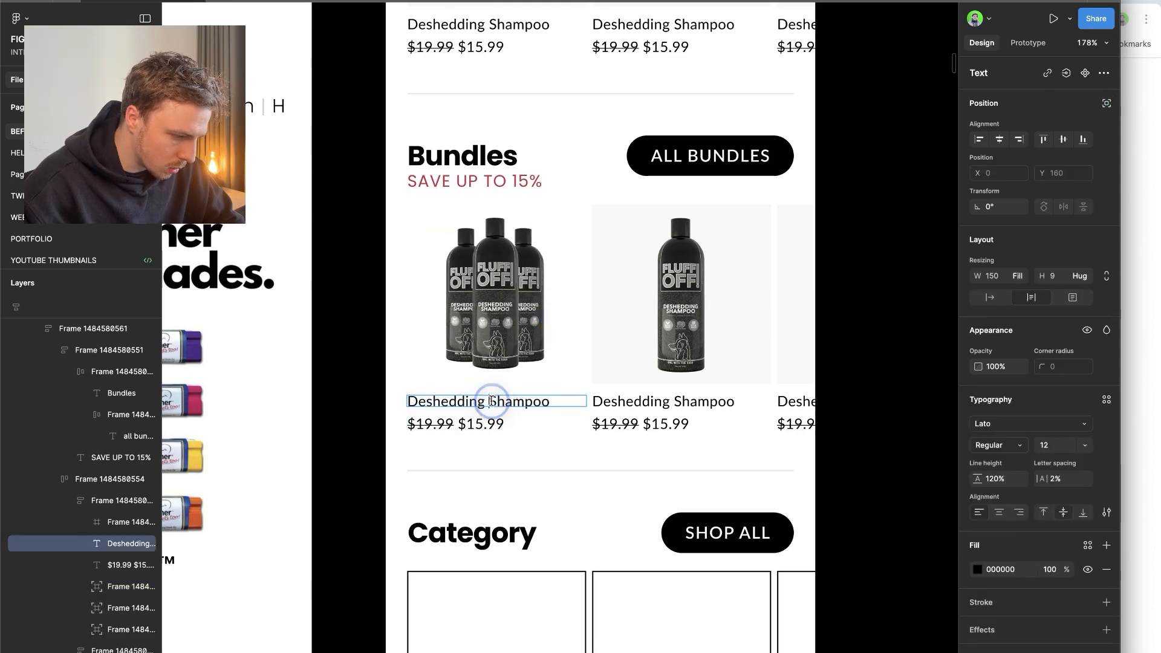
double_click(552, 403)
scroll(544, 399, "up", 2)
scroll(545, 399, "right", 2)
key("Escape")
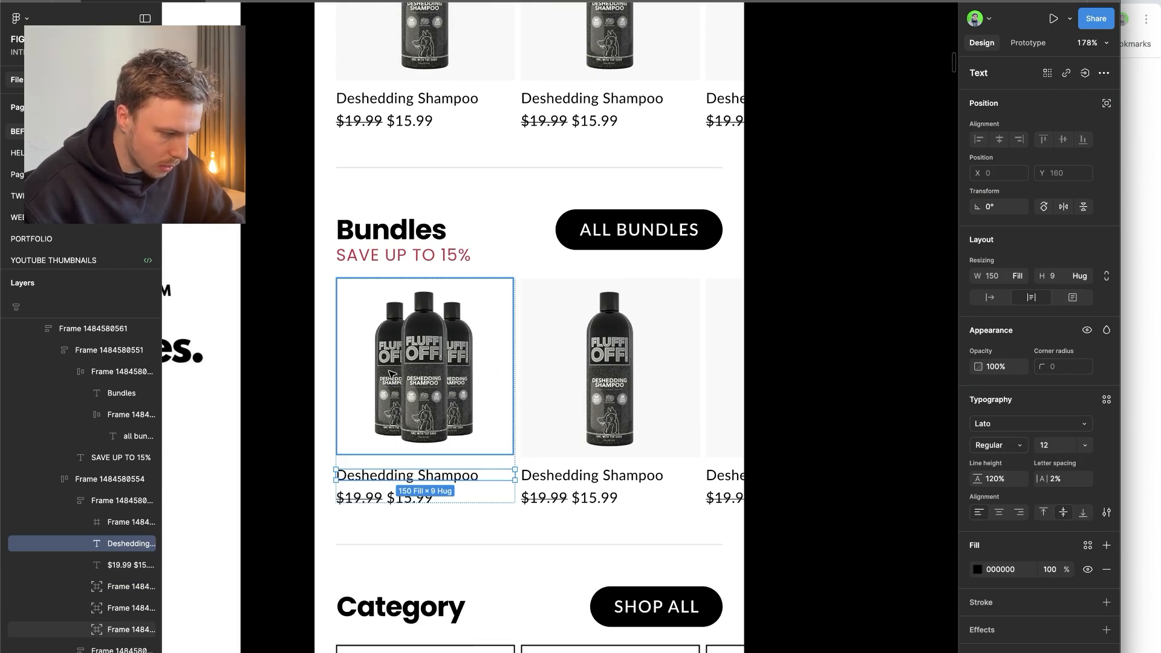
mouse_move(18, 262)
left_click(25, 214)
scroll(476, 311, "down", 8)
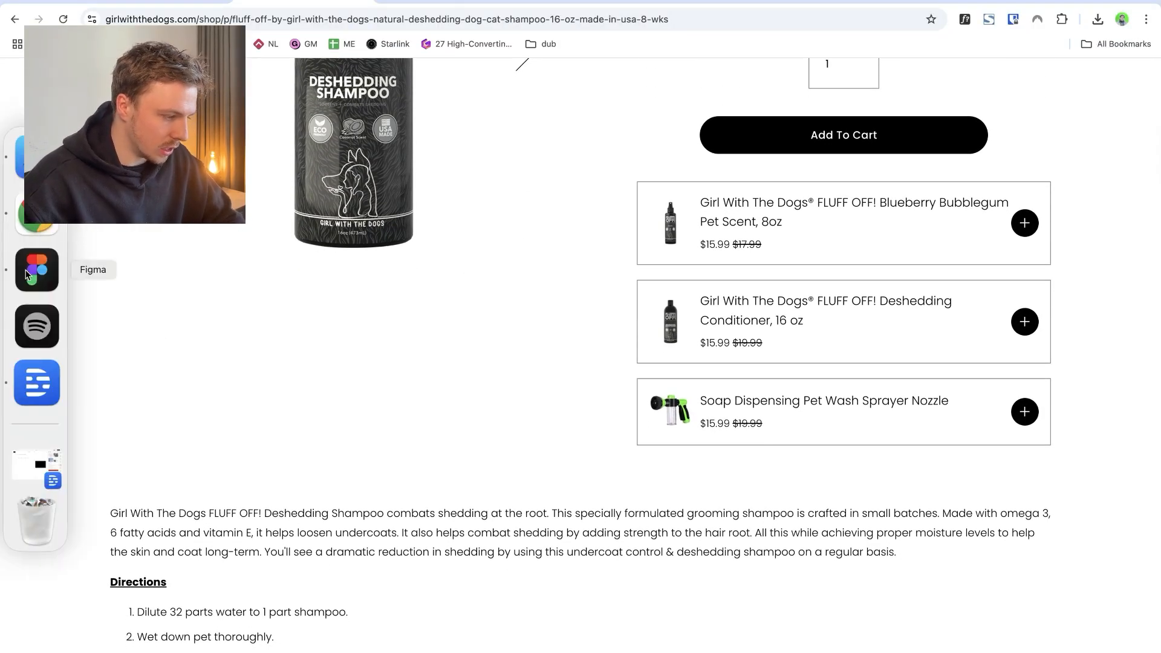
left_click(29, 267)
double_click(452, 476)
double_click(453, 476)
type("Bundle")
- Switch to Chrome, open the Blueberry Bubblegum Pet Scent, 8oz product page and capture its bottle image
mouse_move(3, 242)
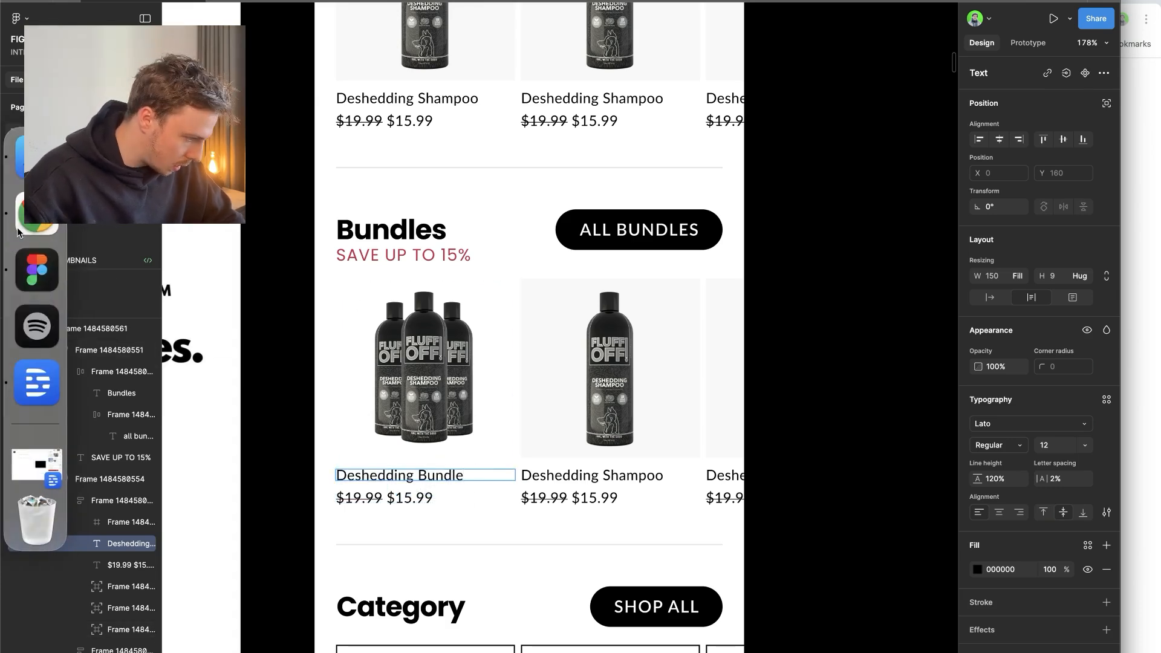
left_click(25, 214)
scroll(727, 245, "up", 5, "ctrl")
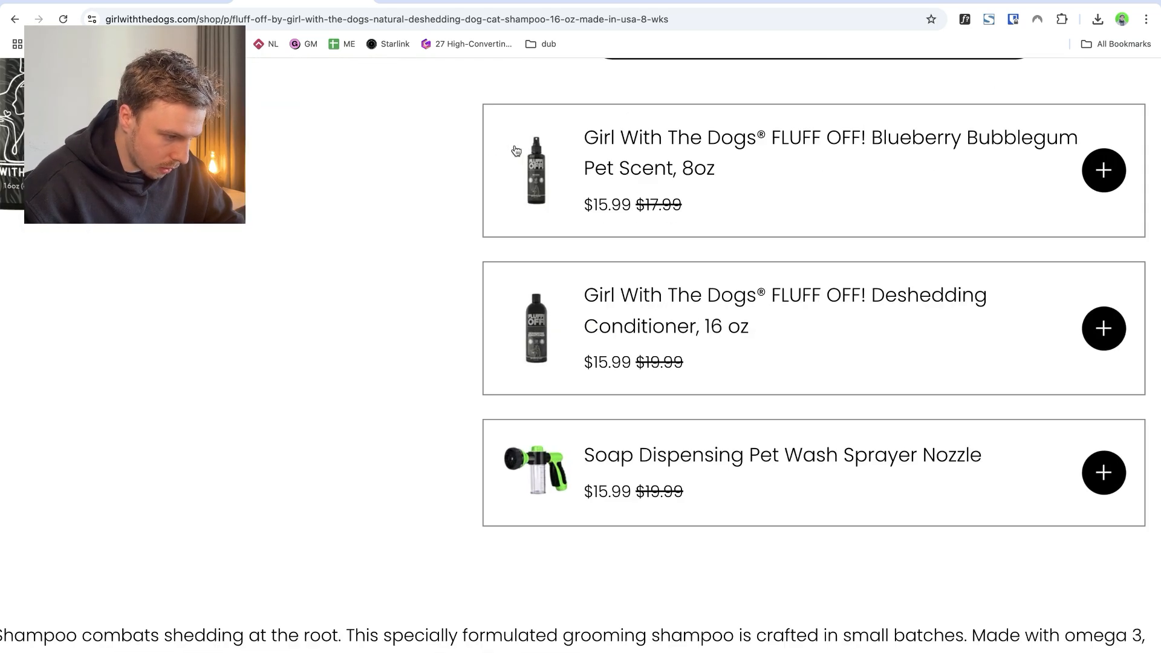
left_click(330, 2)
scroll(462, 298, "down", 4)
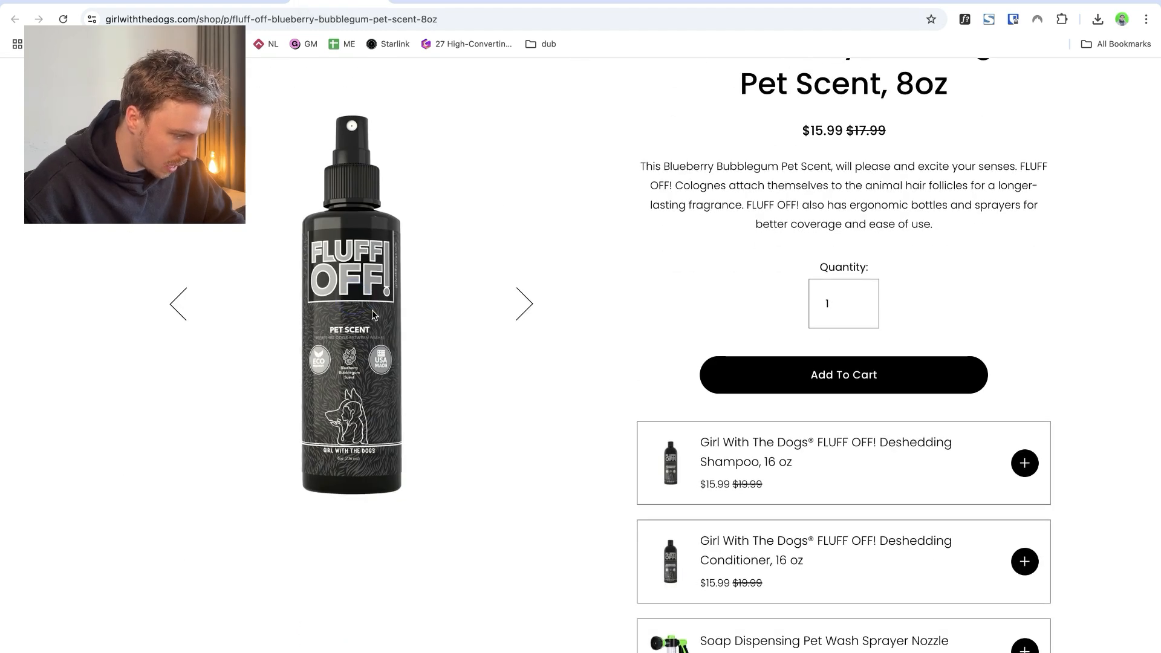
left_click_drag(262, 105, 426, 514)
- In Figma, replace the back-left bottle of the Deshedding Bundle image with the pasted pet scent bottle, sized 42 × 108
left_click(59, 292)
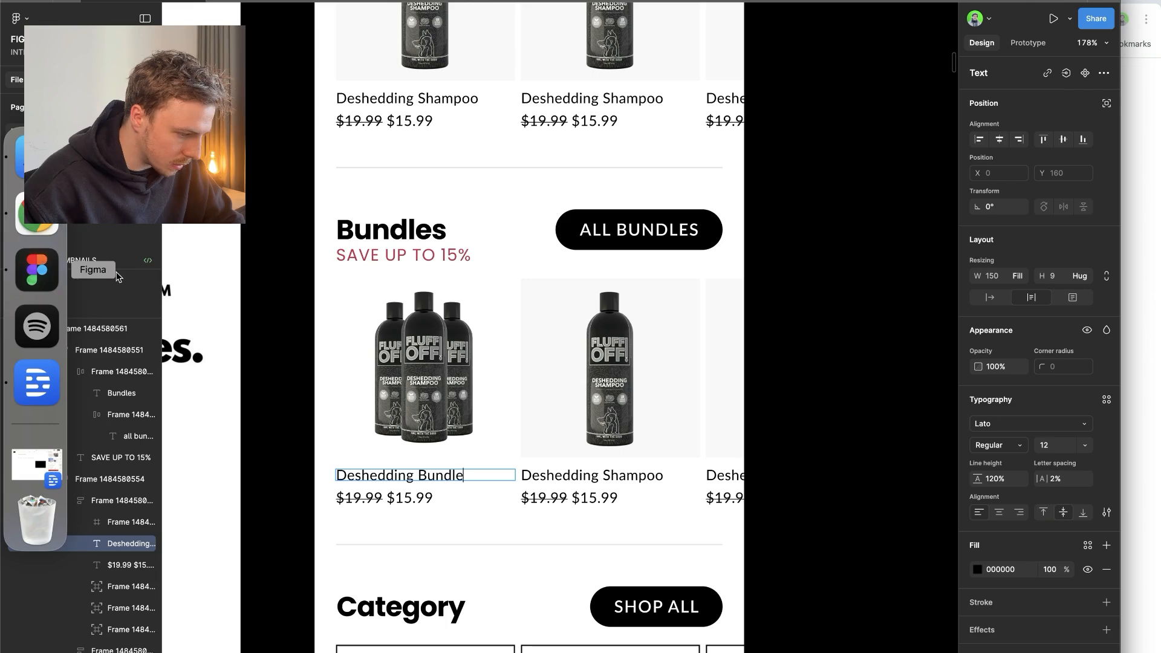
left_click(391, 359)
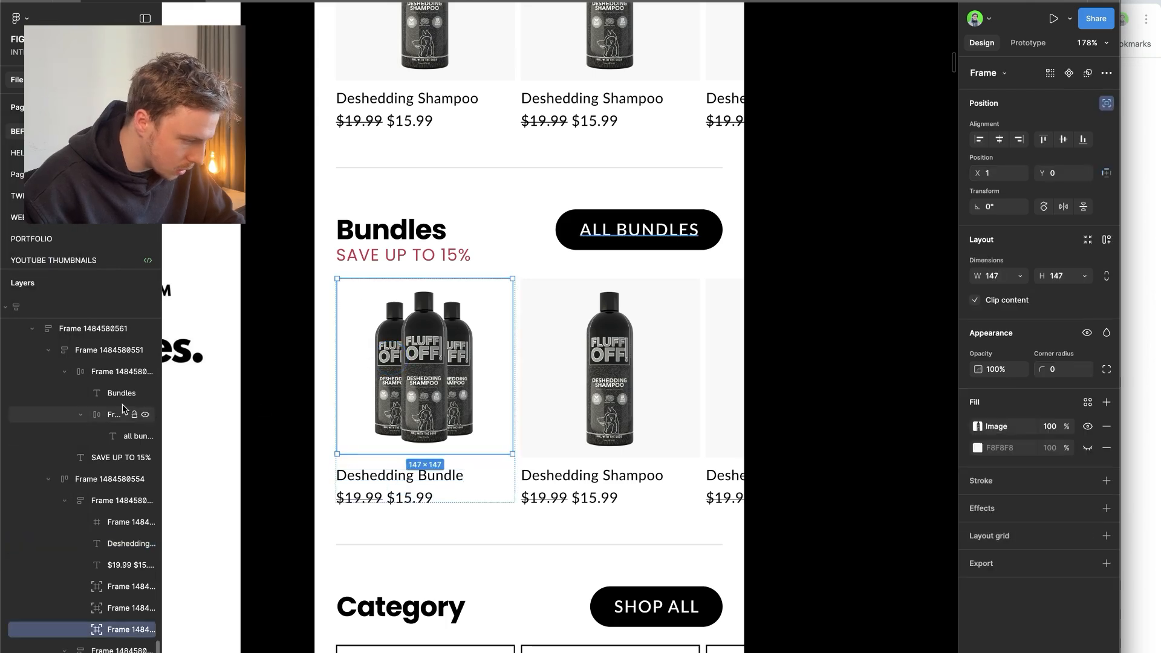
scroll(109, 460, "down", 4)
left_click(107, 491)
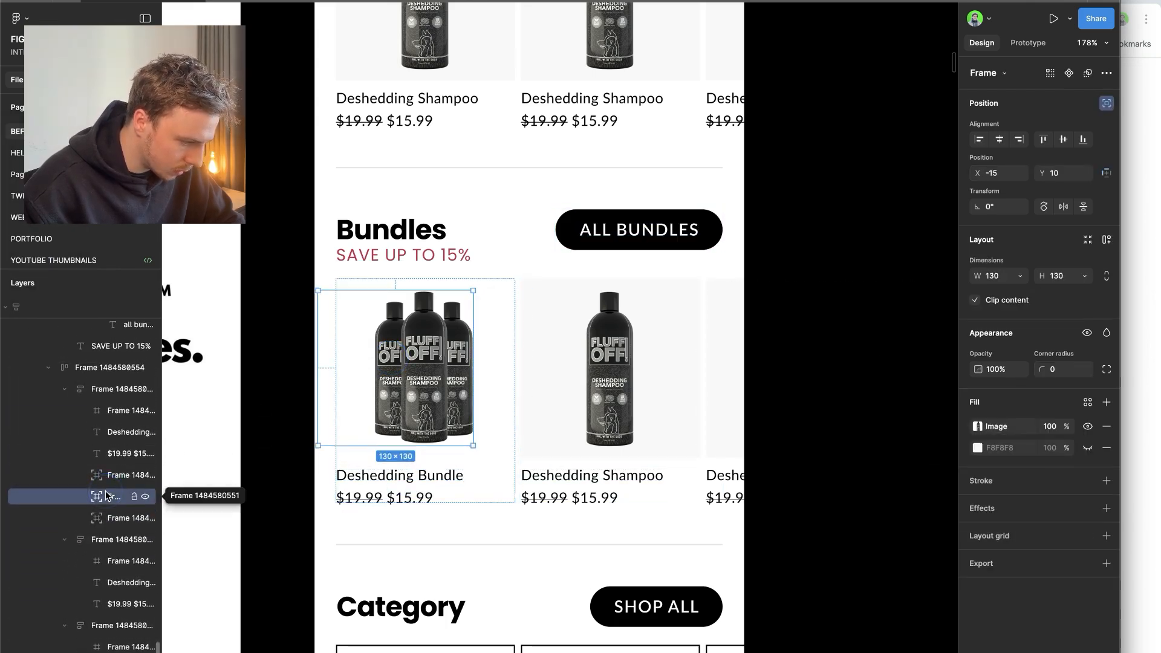
key("super+v")
left_click_drag(544, 367, 545, 368)
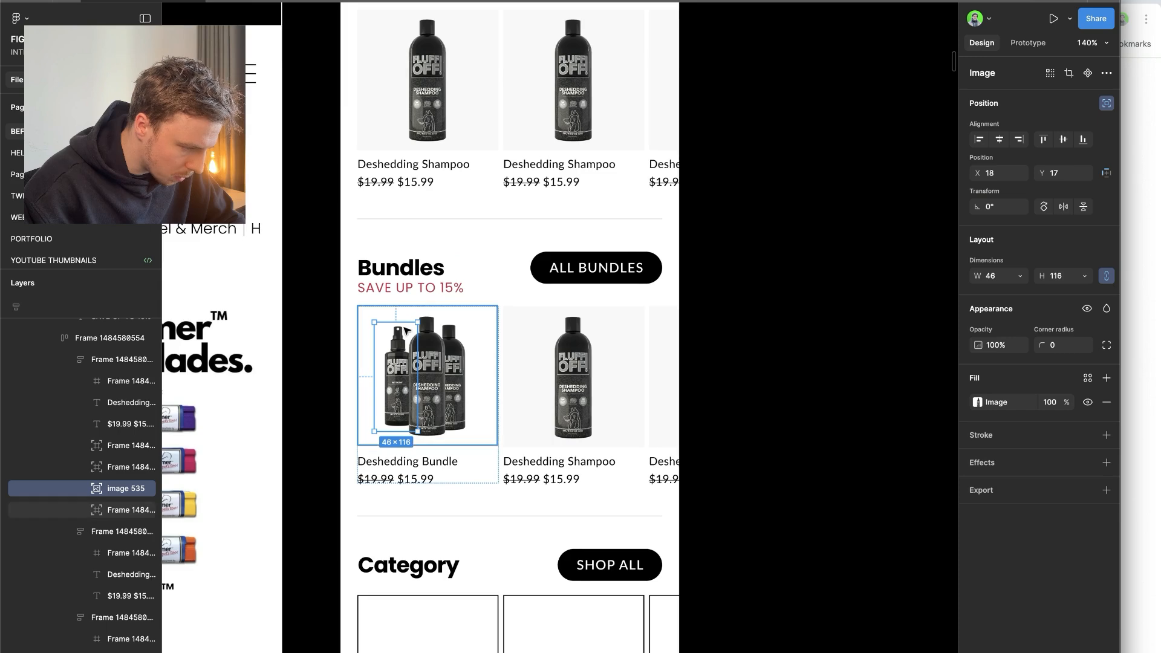
left_click_drag(395, 323, 396, 330)
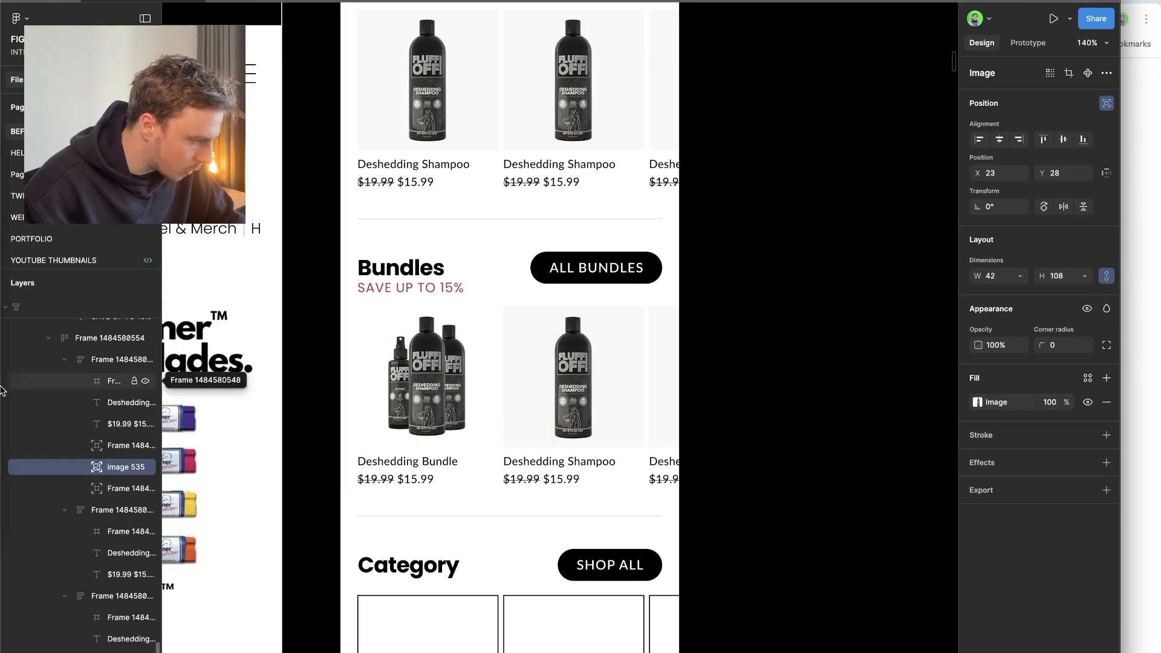
- Look through the open tabs in Chrome for further product images for the bundle
mouse_move(1, 389)
left_click(35, 216)
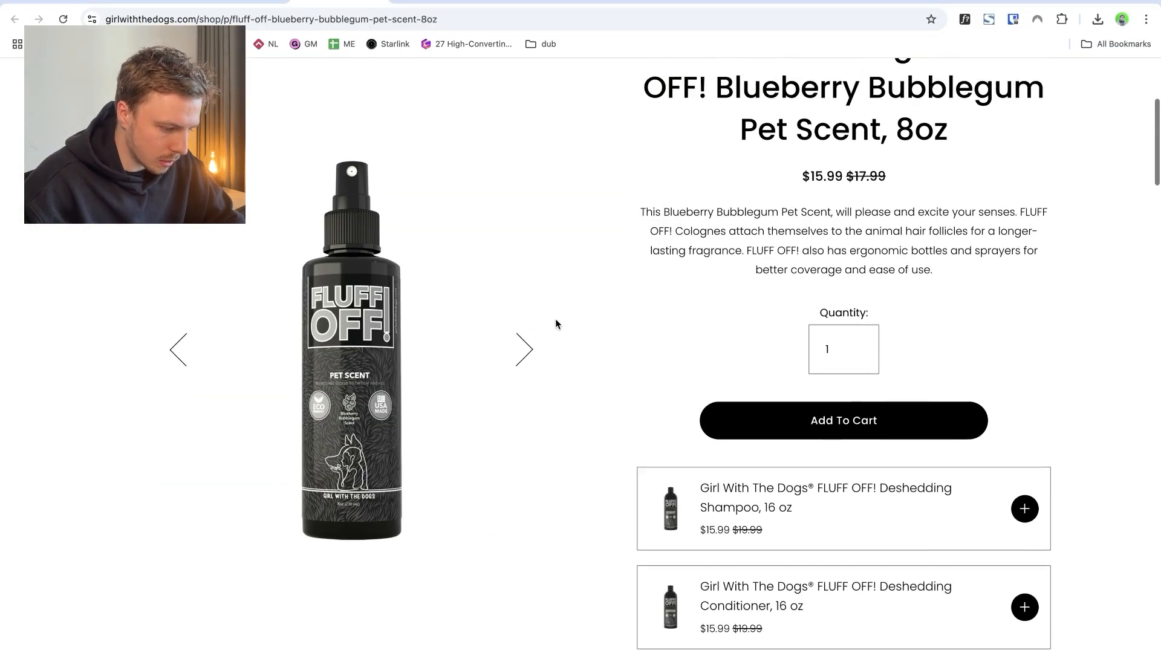
left_click(444, 2)
scroll(584, 302, "down", 5)
left_click(695, 3)
left_click(573, 2)
left_click(531, 3)
left_click(444, 2)
left_click(335, 1)
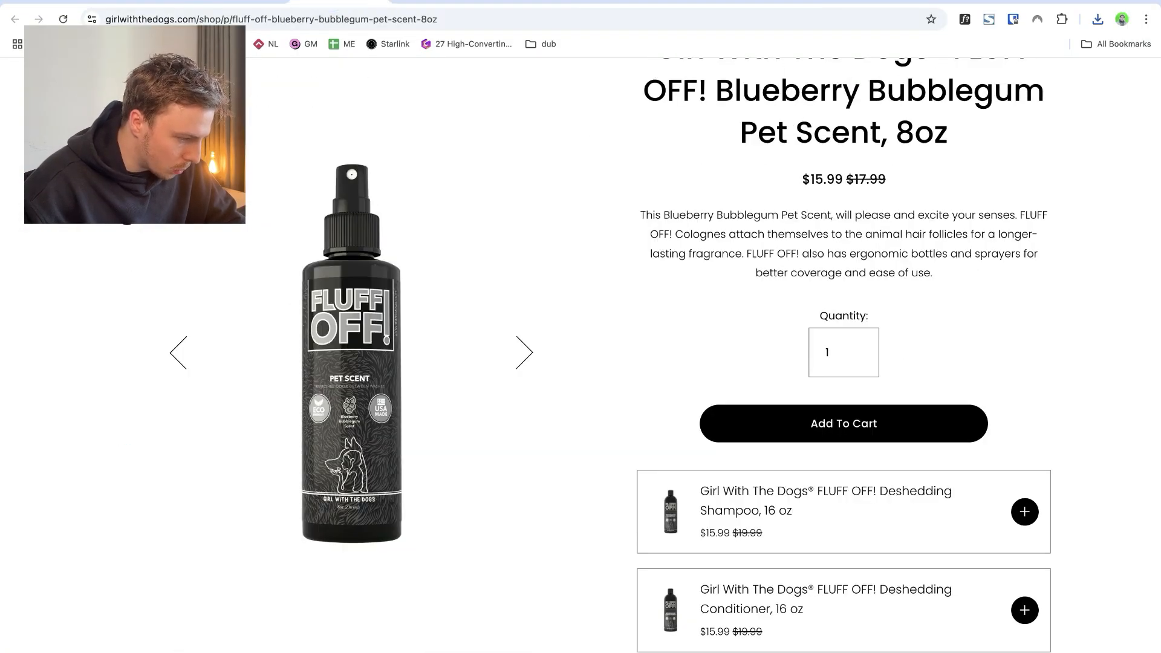
- Examine the Deshedding Shampoo page's add-on products, product graphics, ingredients and reviews section
left_click(241, 2)
scroll(635, 291, "down", 3)
scroll(635, 290, "down", 2)
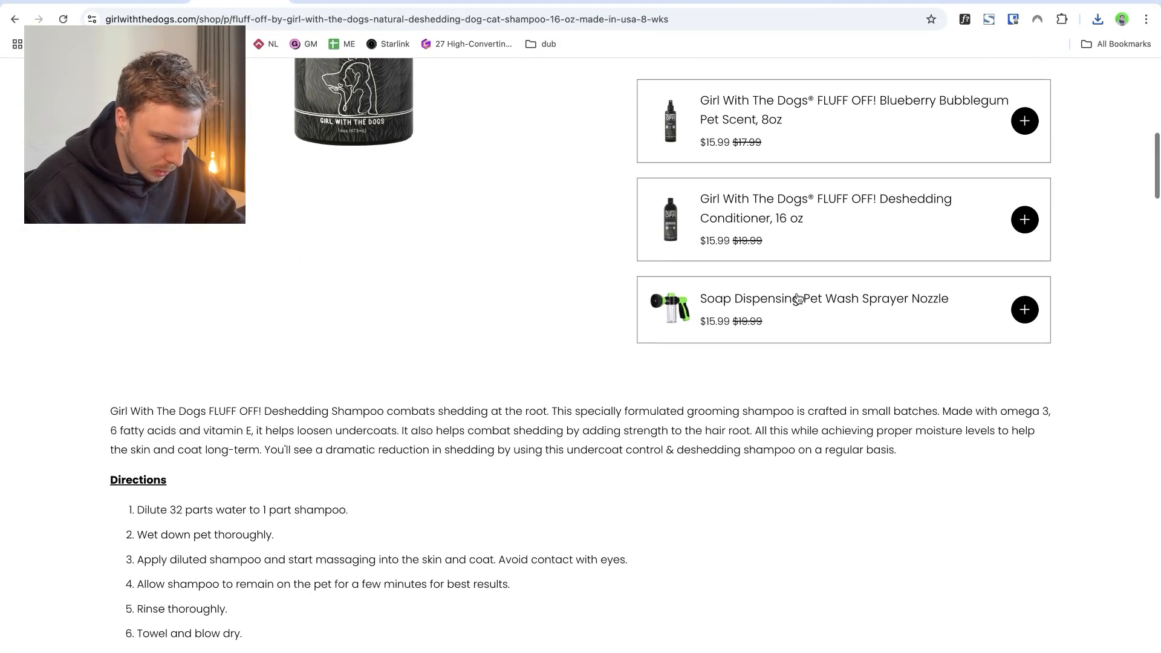
scroll(797, 300, "up", 3)
left_click_drag(1038, 303, 649, 319)
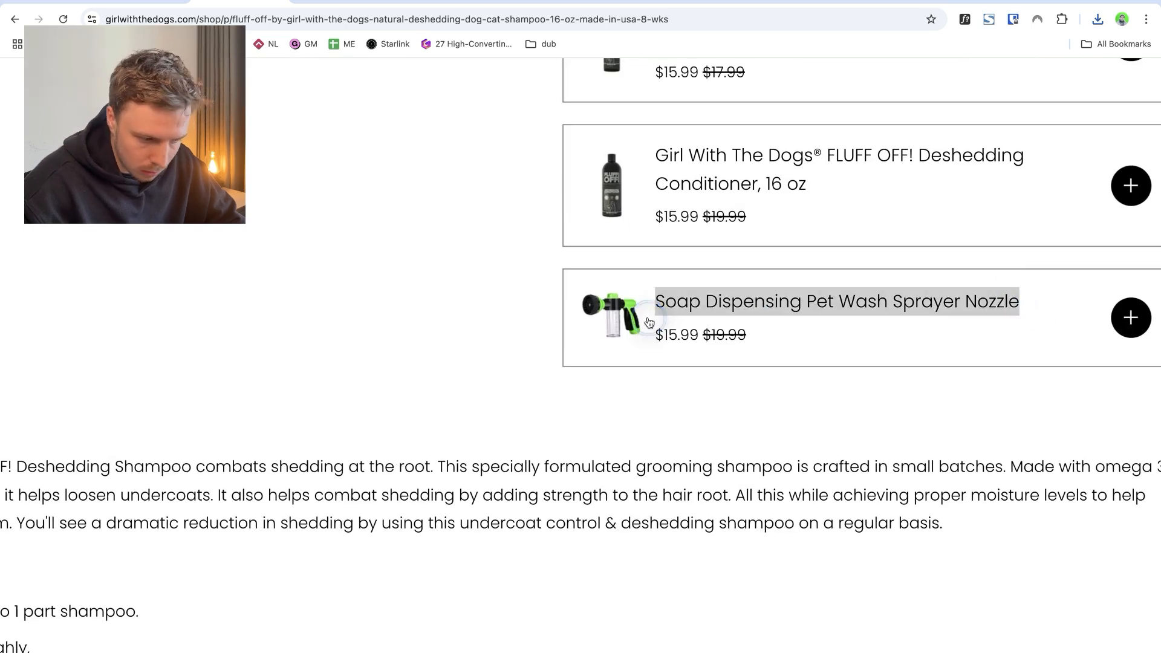
scroll(649, 322, "down", 3)
scroll(702, 353, "up", 4)
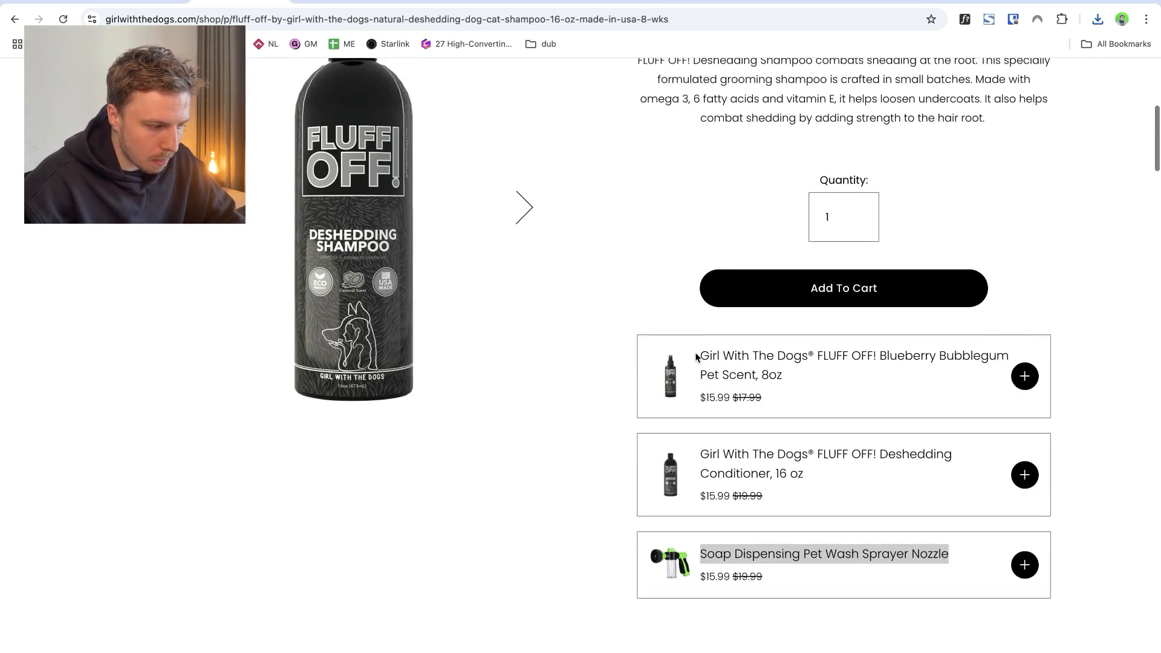
scroll(695, 356, "up", 2)
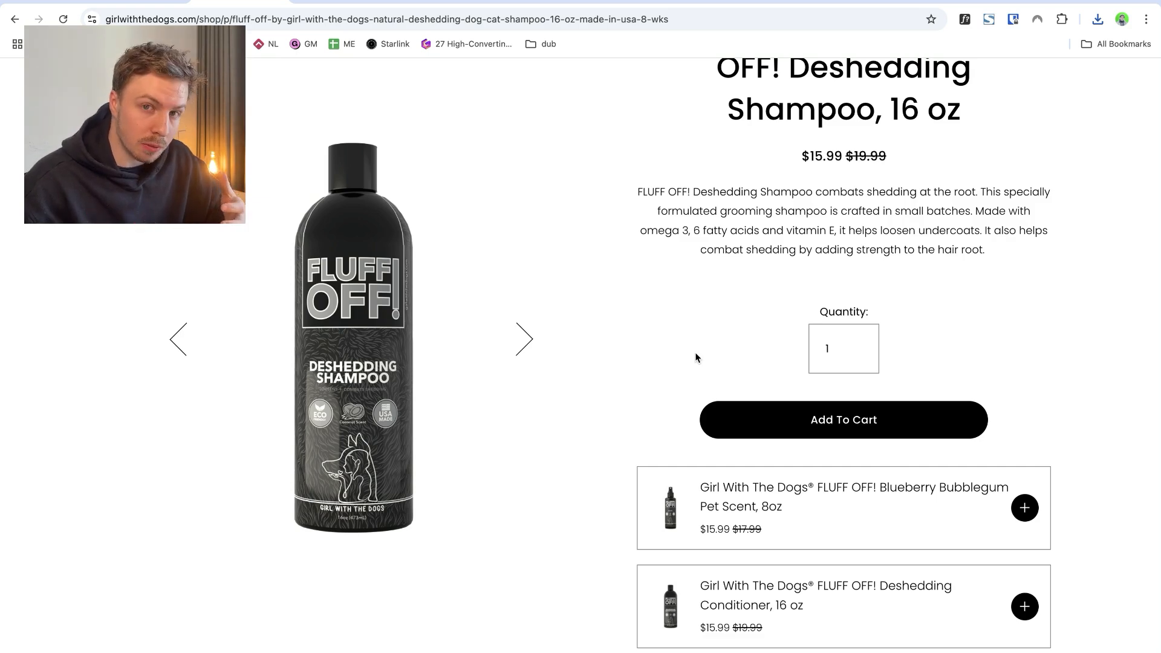
scroll(695, 357, "down", 3)
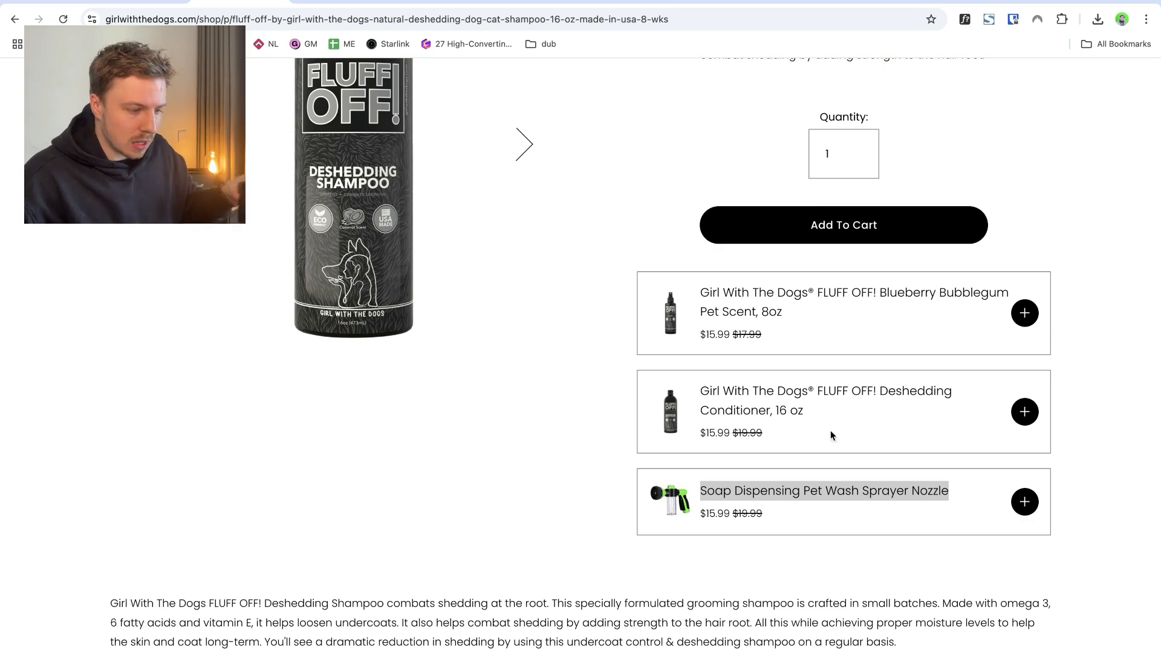
scroll(490, 427, "up", 1)
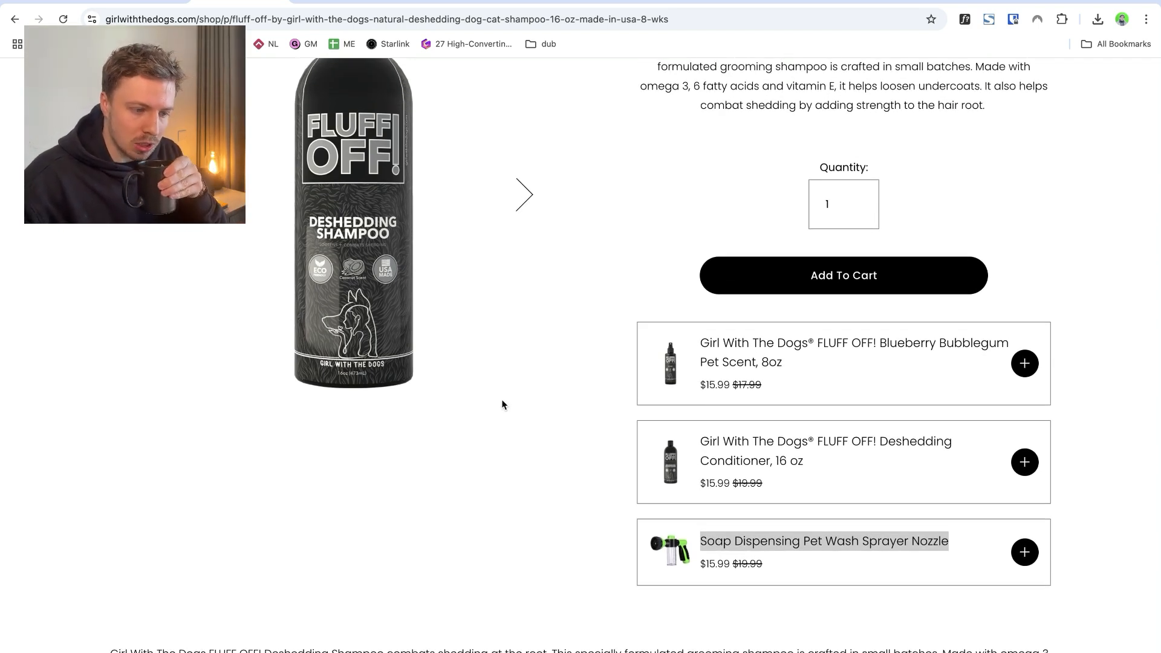
scroll(524, 356, "down", 20)
scroll(525, 357, "down", 1)
scroll(718, 240, "up", 3)
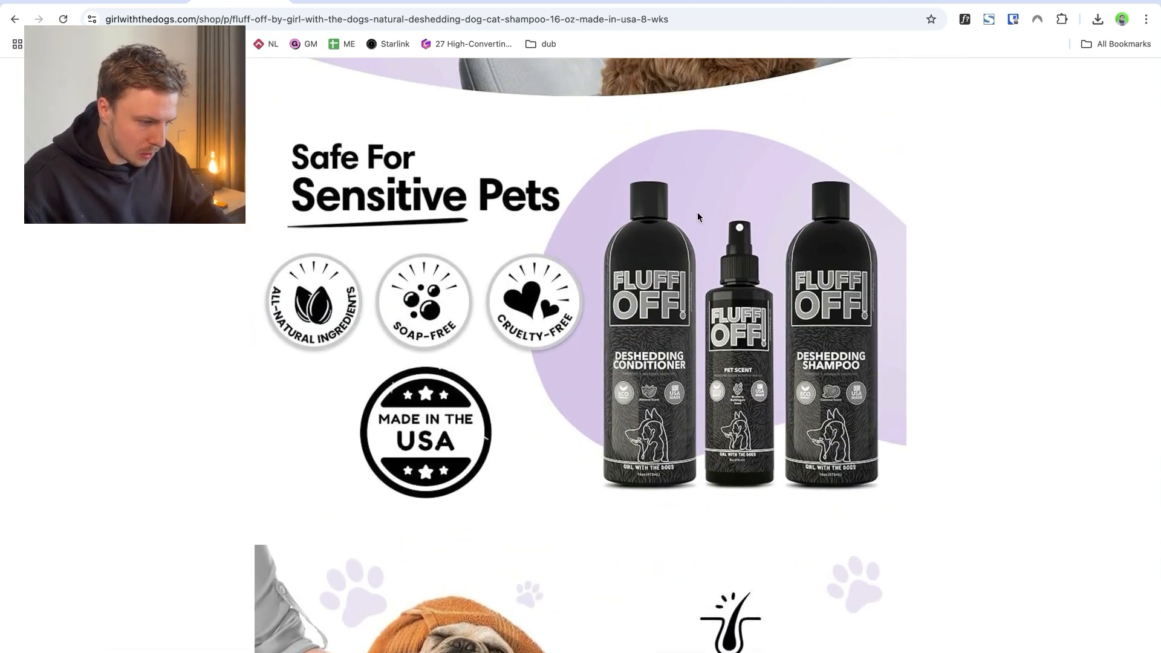
scroll(609, 253, "down", 20)
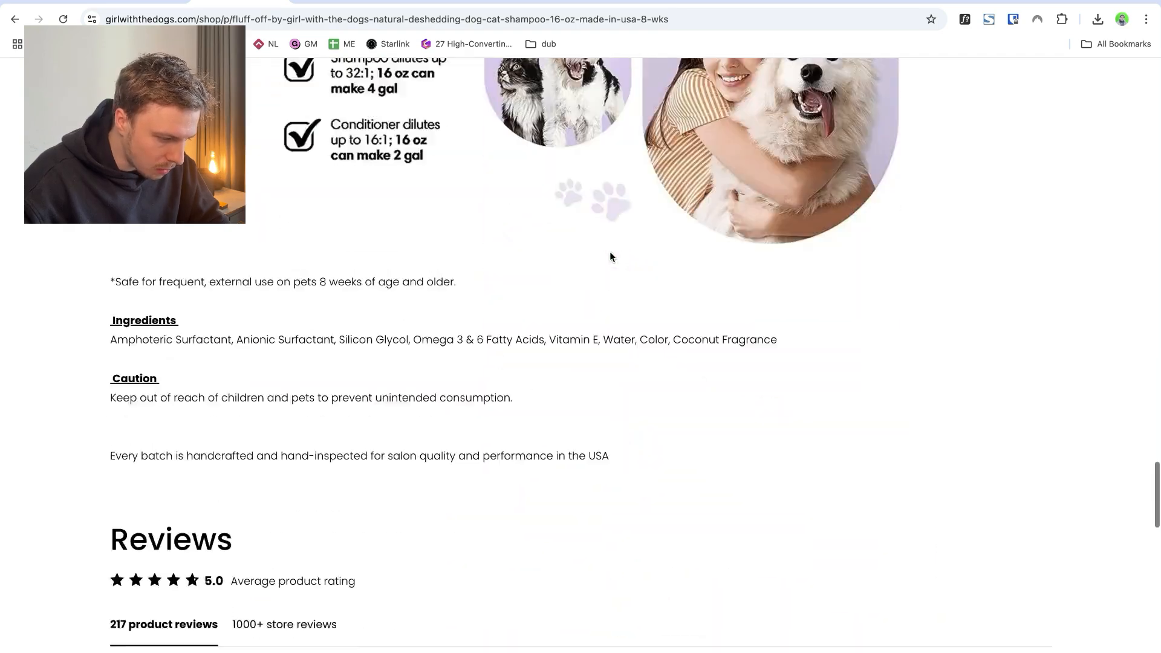
- Switch back to Figma and inspect the bottle layers and text of the Deshedding Bundle card
left_click(29, 267)
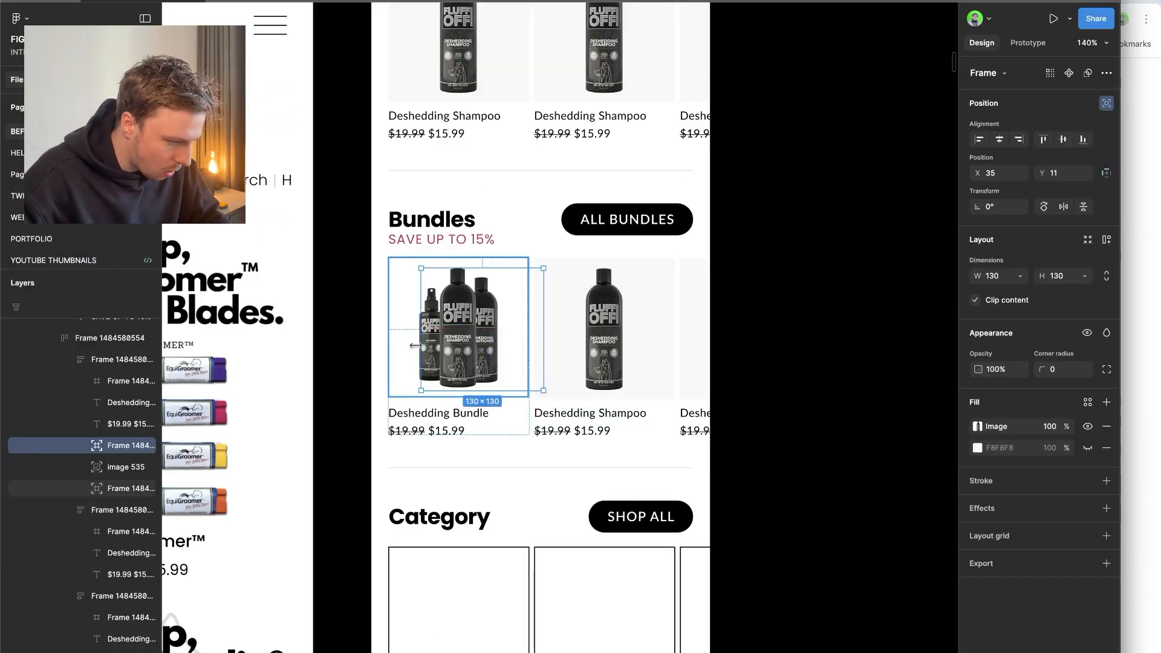
left_click(440, 348, "shift")
left_click(731, 338)
double_click(459, 413)
key("Escape")
left_click(450, 429)
left_click(454, 234)
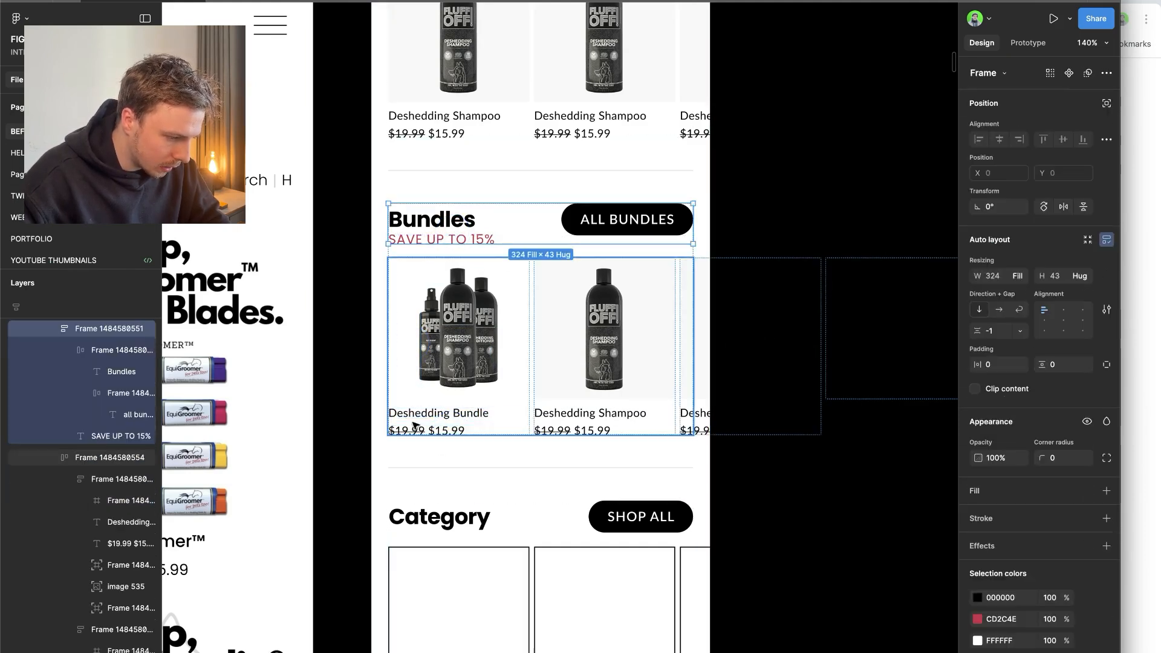
- Copy the sale price 15.99 from the Deshedding Bundle card and calculate 15.99 *3 in Raycast
scroll(413, 423, "up", 5)
left_click_drag(462, 442, 644, 441)
key("super+c")
key("super+space")
key("super+v")
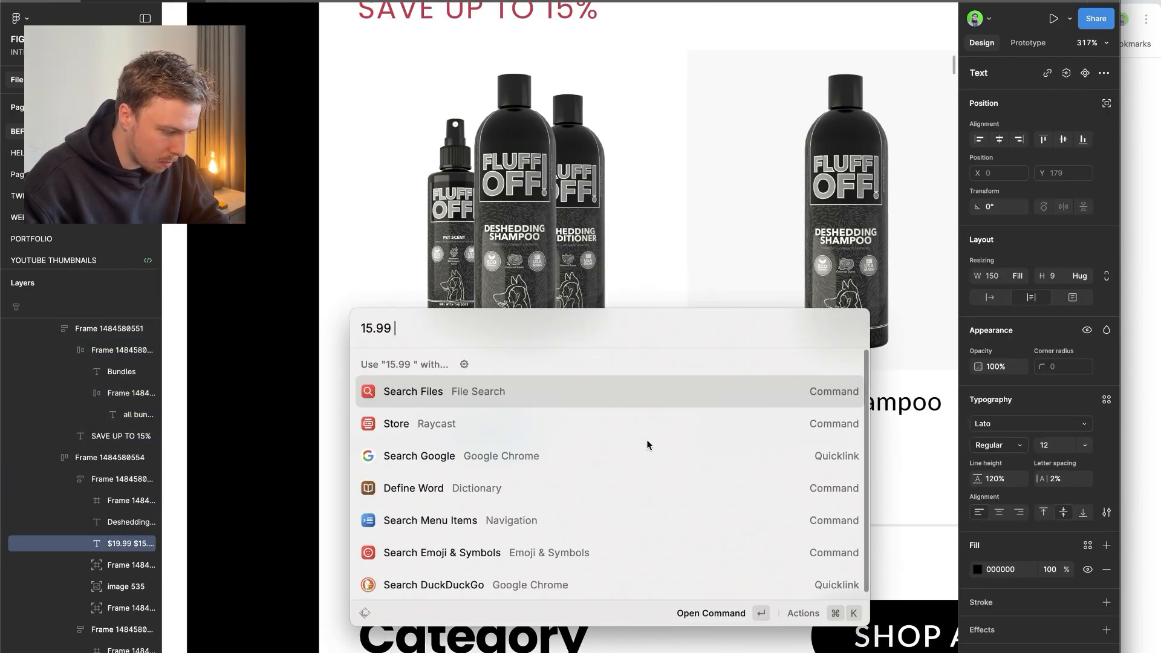
type("*3")
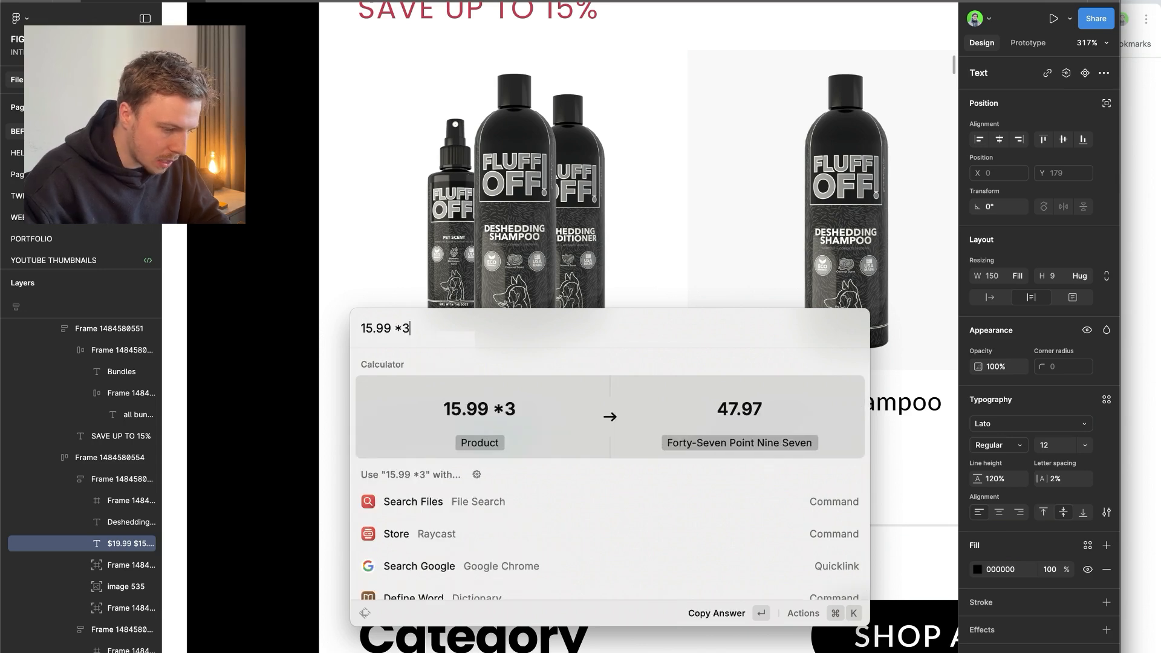
key("Escape")
- Set the Deshedding Bundle's sale price to $45.99
type("t")
key("super+z")
left_click(476, 442)
key("BackSpace")
type("4")
- Set the Deshedding Bundle's struck-through original price to $59.99
left_click_drag(386, 442, 427, 441)
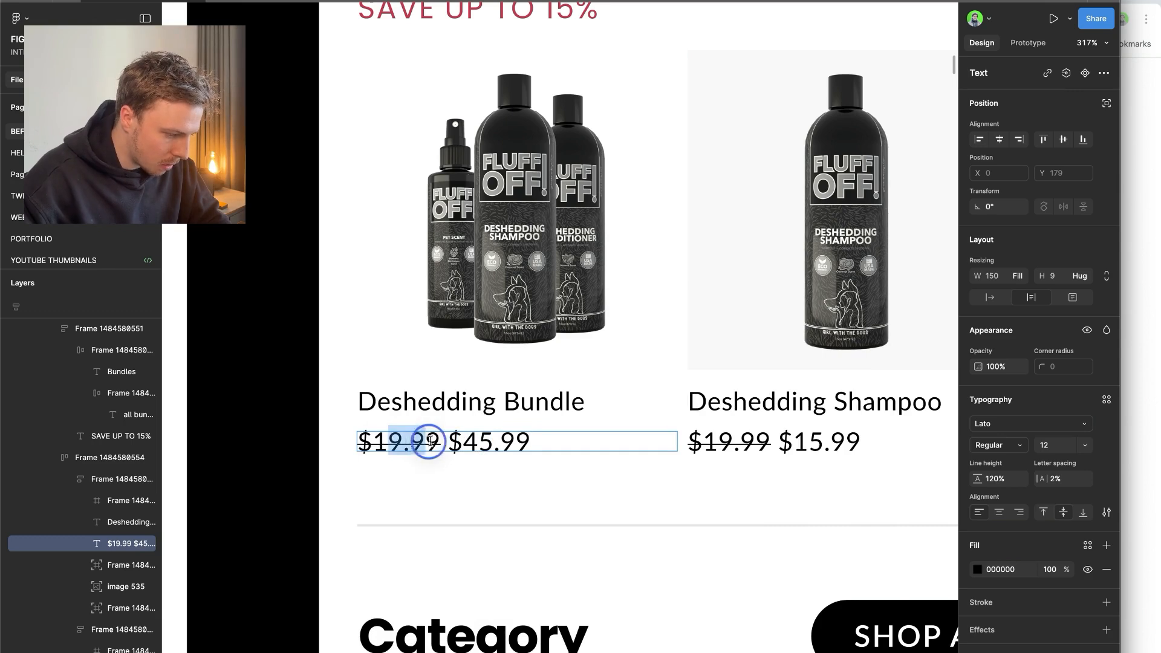
key("Left")
key("Right")
key("BackSpace")
key("BackSpace")
type("60")
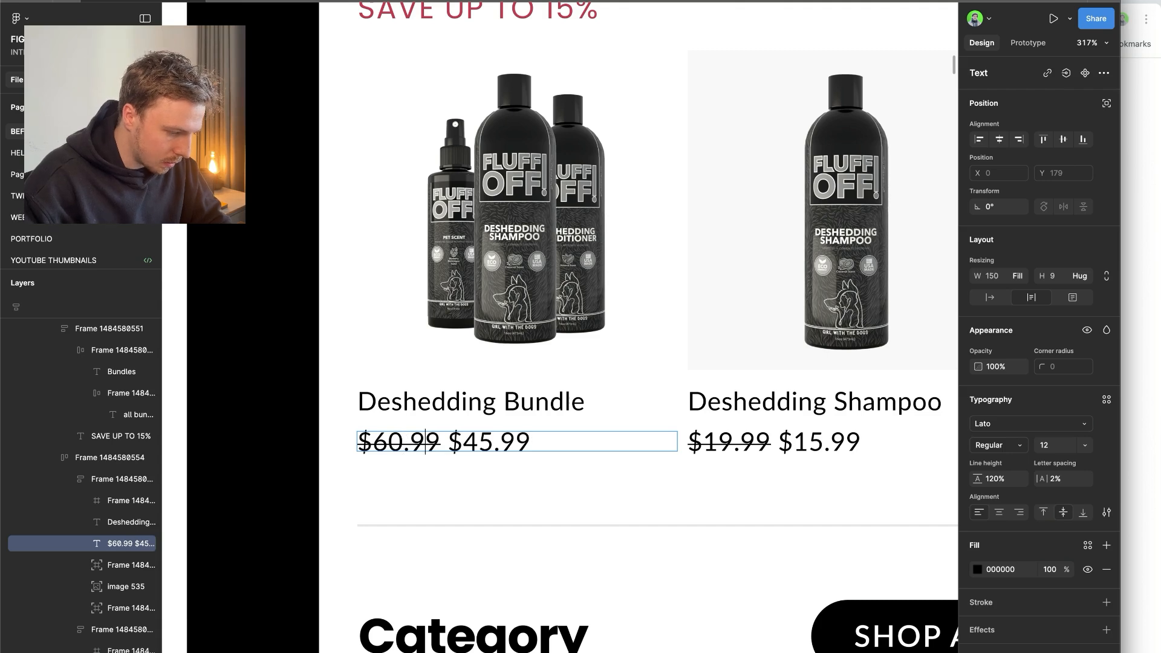
key("BackSpace")
key("BackSpace")
type("59")
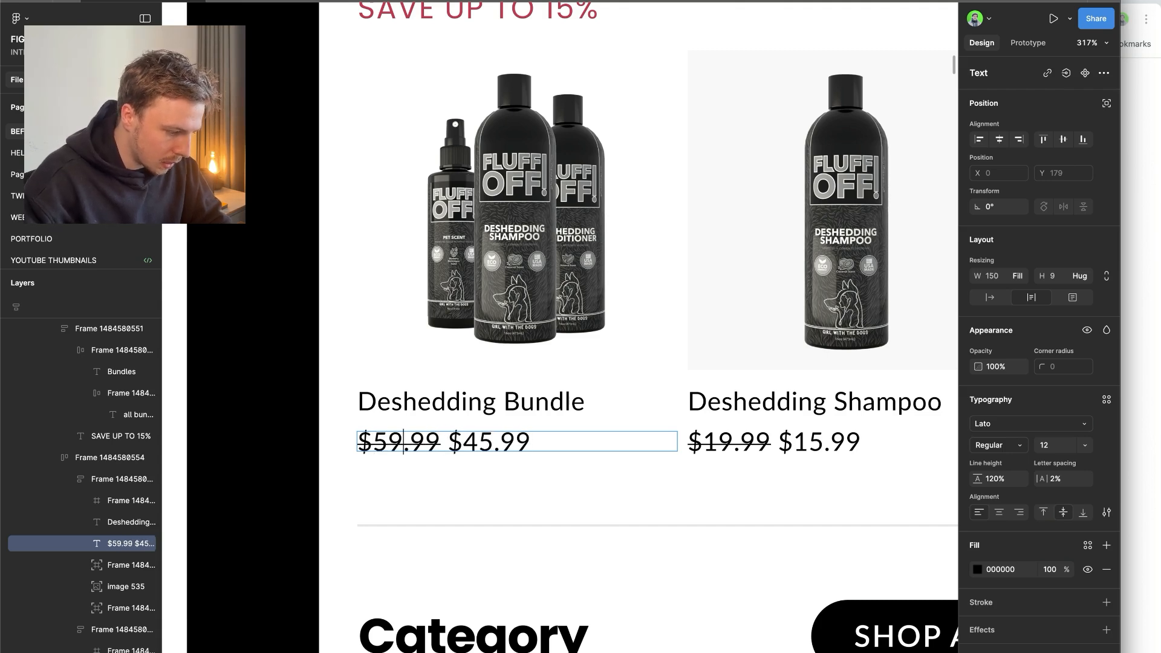
left_click(449, 425)
- Examine the Bundles section's discount text, the Deshedding Bundle's name and its prices
scroll(450, 427, "down", 8)
scroll(356, 432, "up", 3)
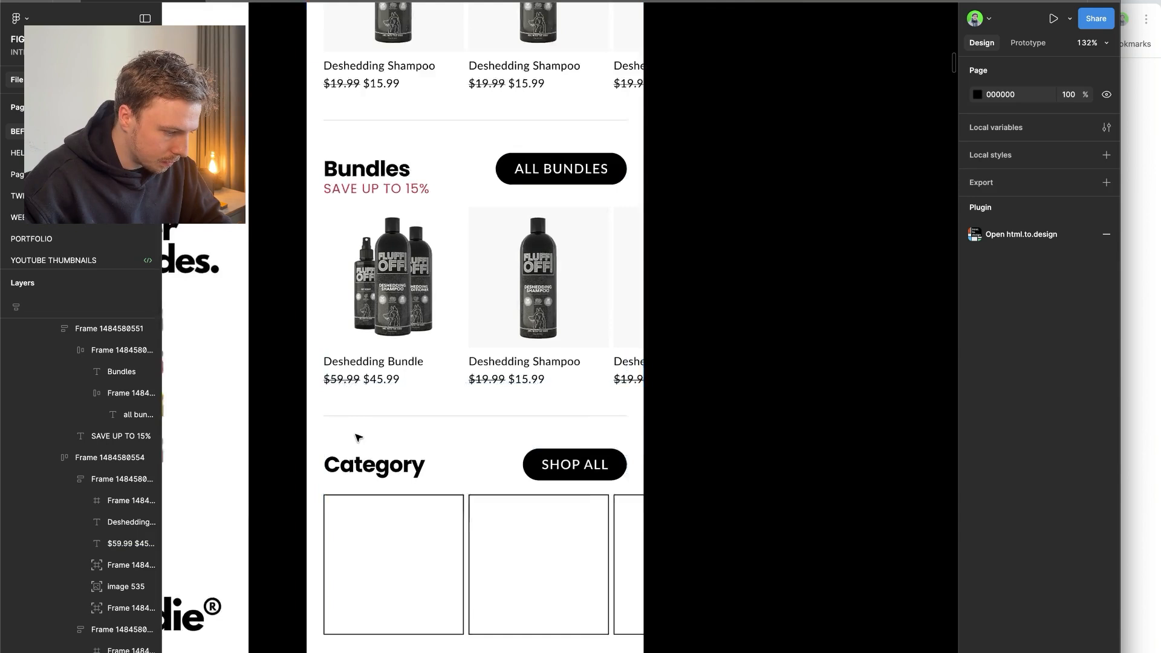
key("t")
left_click_drag(426, 114, 445, 113)
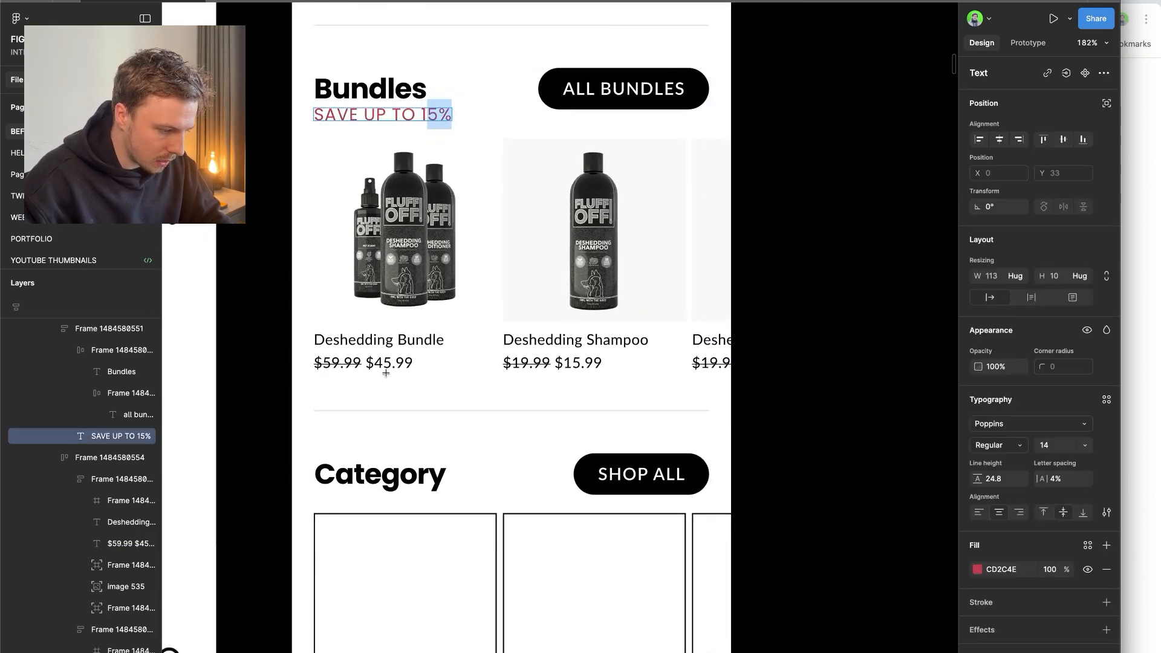
left_click(416, 339)
left_click(417, 340)
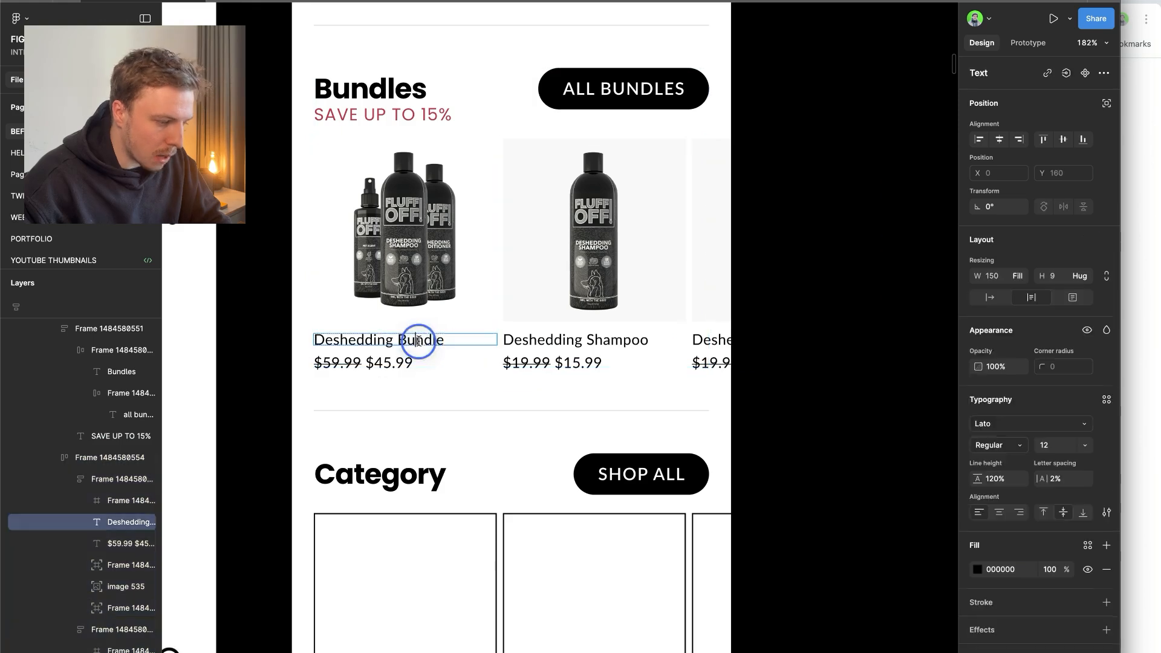
key("Escape")
scroll(722, 270, "down", 5)
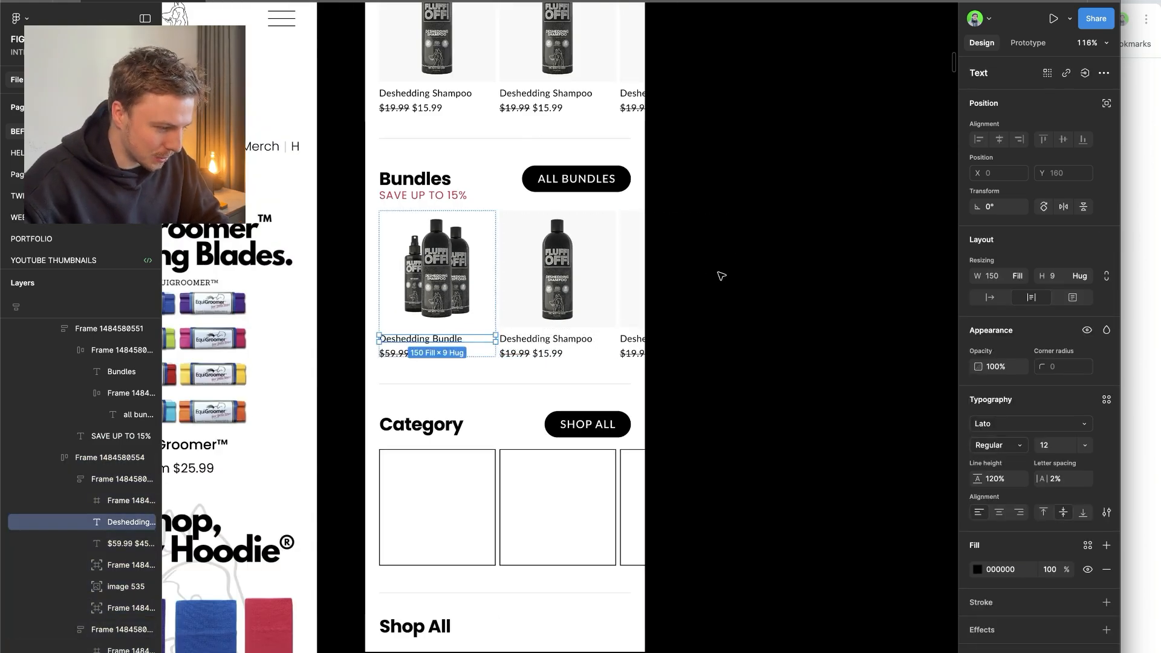
scroll(537, 314, "up", 5)
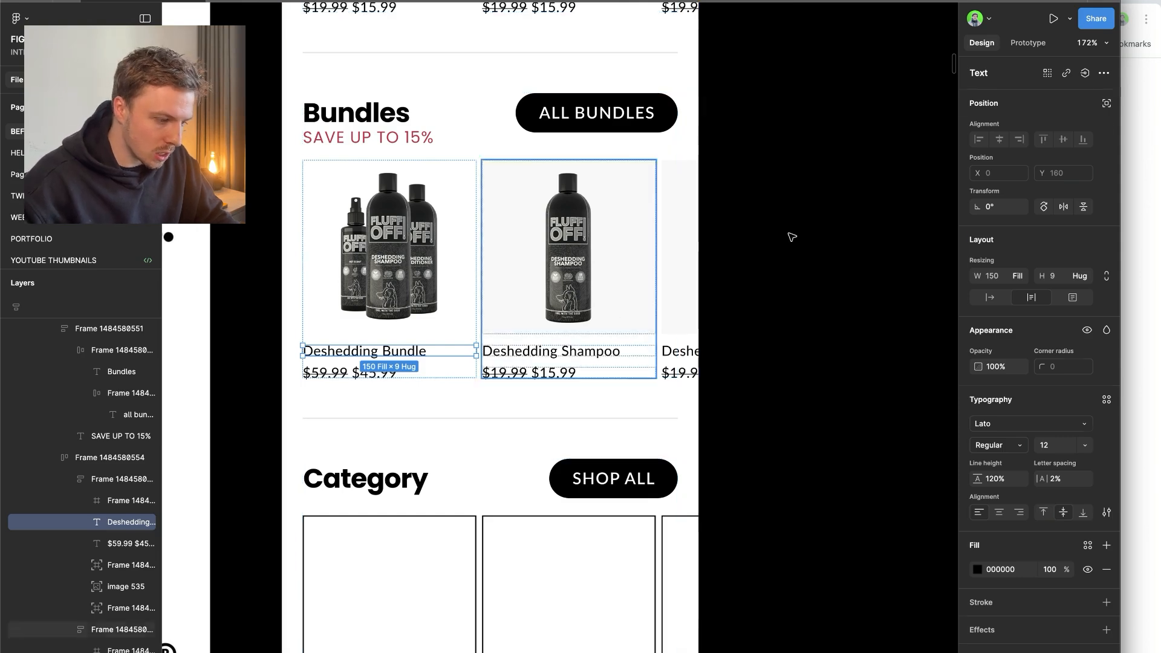
- Duplicate the Deshedding Bundle card twice so copies follow it in the Bundles row
scroll(474, 260, "down", 3)
left_click(461, 289)
left_click(462, 291)
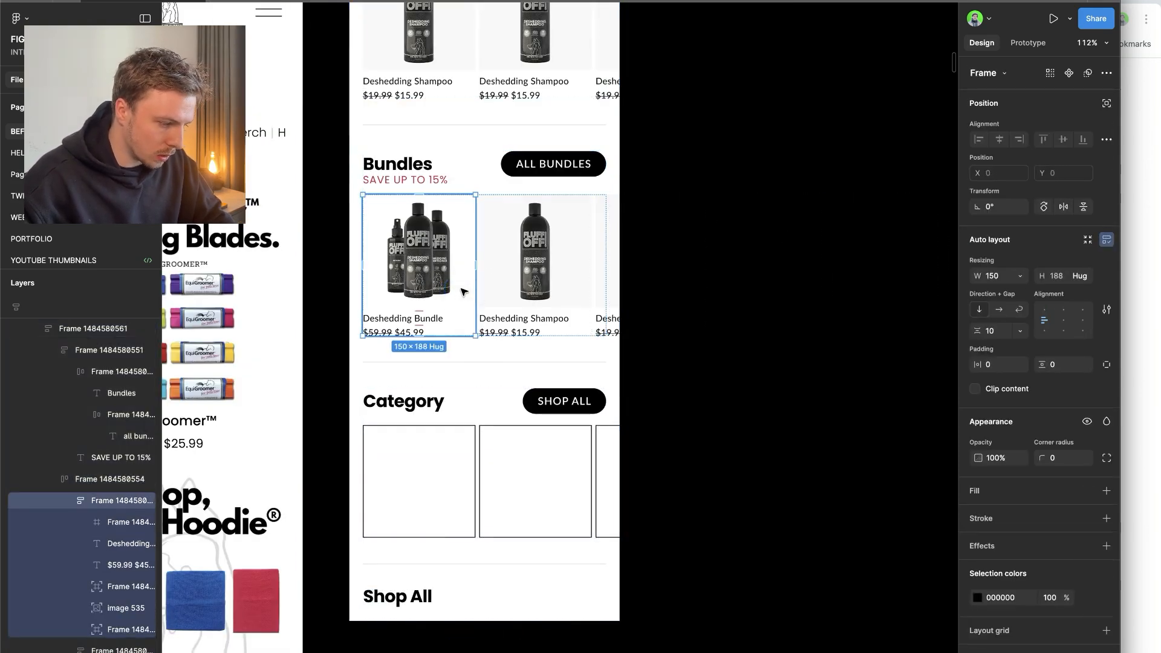
left_click(461, 291)
scroll(461, 291, "up", 3)
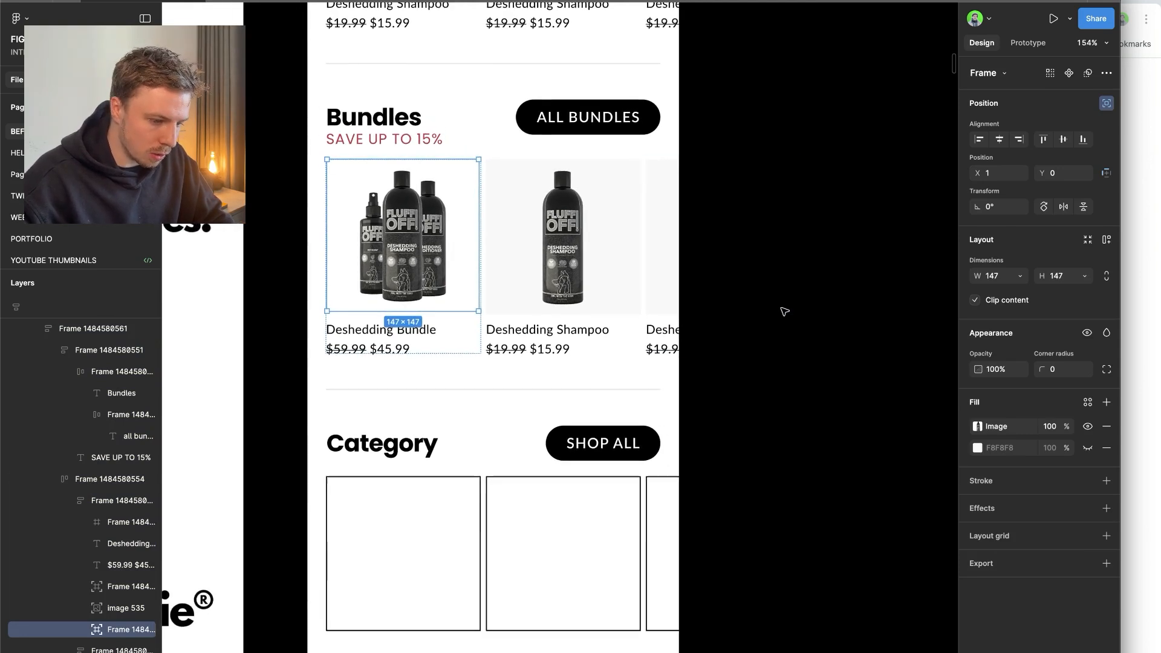
left_click(784, 311)
left_click(601, 298)
double_click(441, 298)
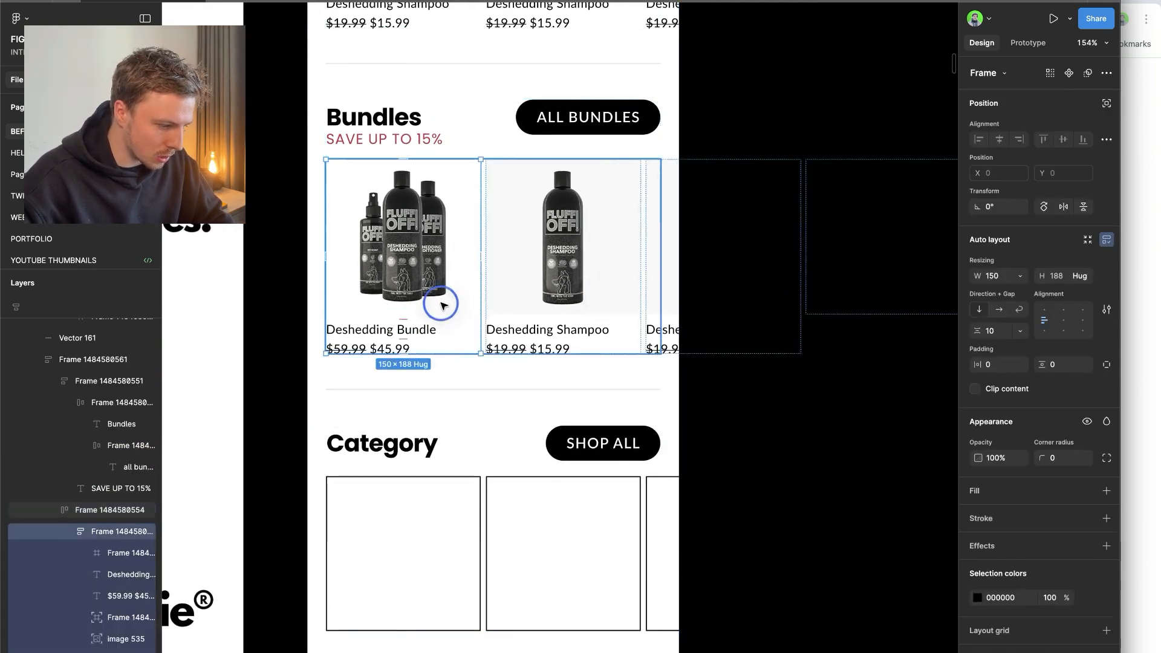
key("ctrl+d")
key("ctrl+d")
scroll(660, 293, "down", 5)
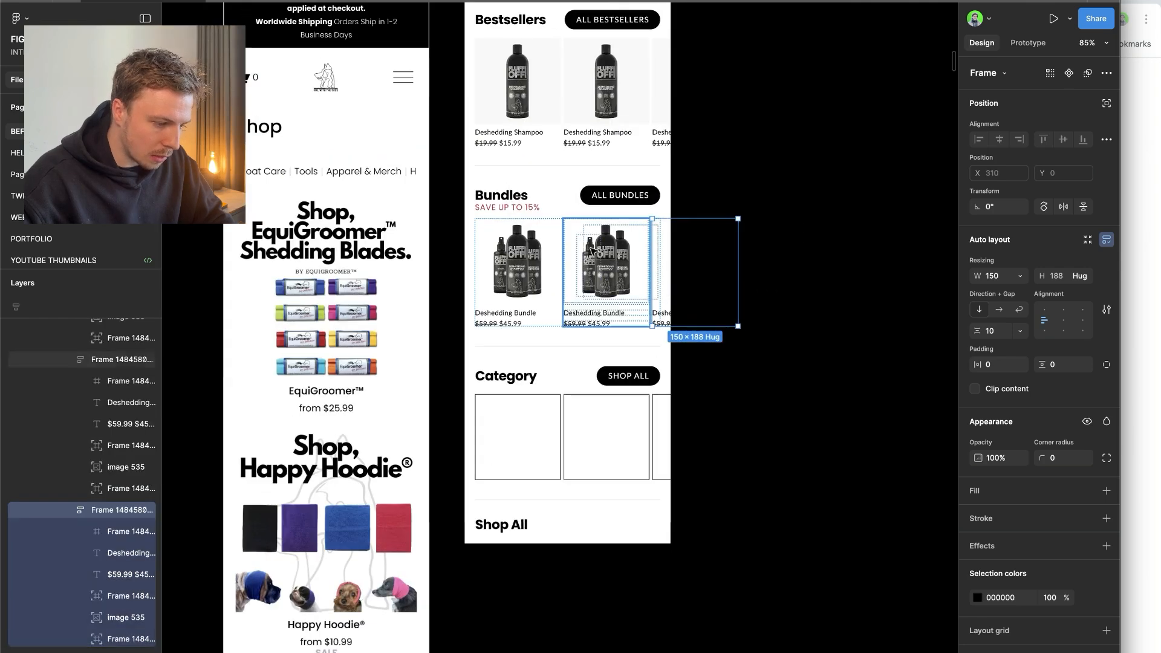
- Try a pale pink FBECEC background fill on the first Deshedding Bundle image and undo the change
left_click(867, 332)
scroll(625, 313, "right", 1)
scroll(624, 314, "up", 1)
left_click(545, 303)
double_click(544, 301)
left_click(474, 288)
left_click(493, 290)
left_click(977, 447)
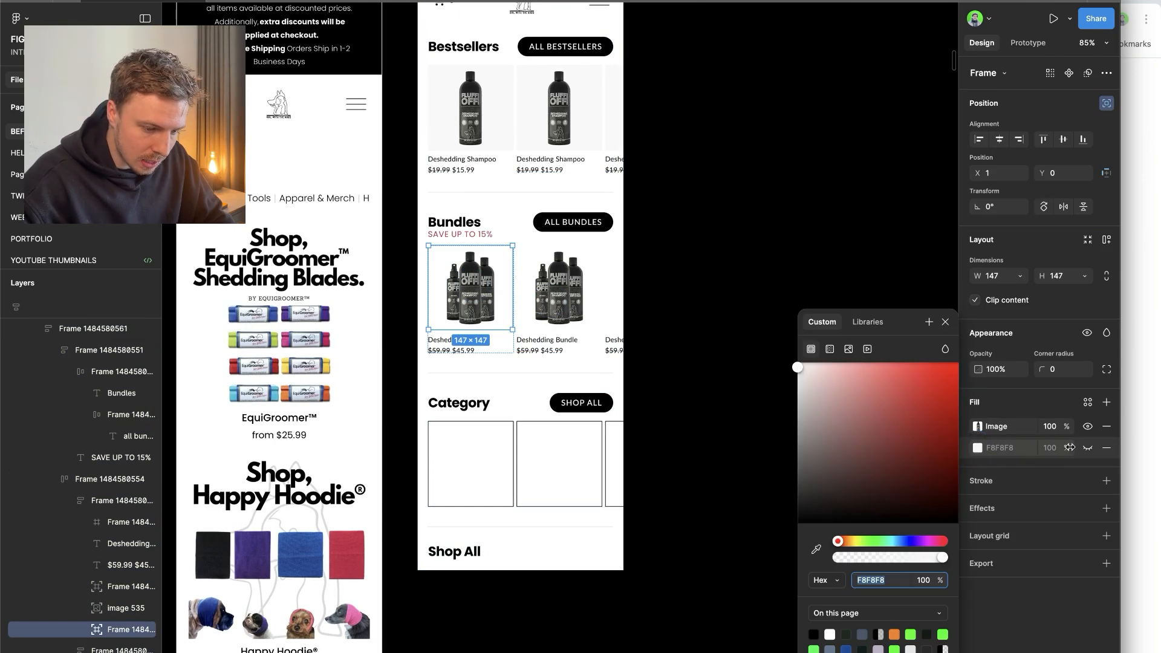
left_click(1087, 447)
left_click(974, 452)
left_click_drag(809, 371, 807, 371)
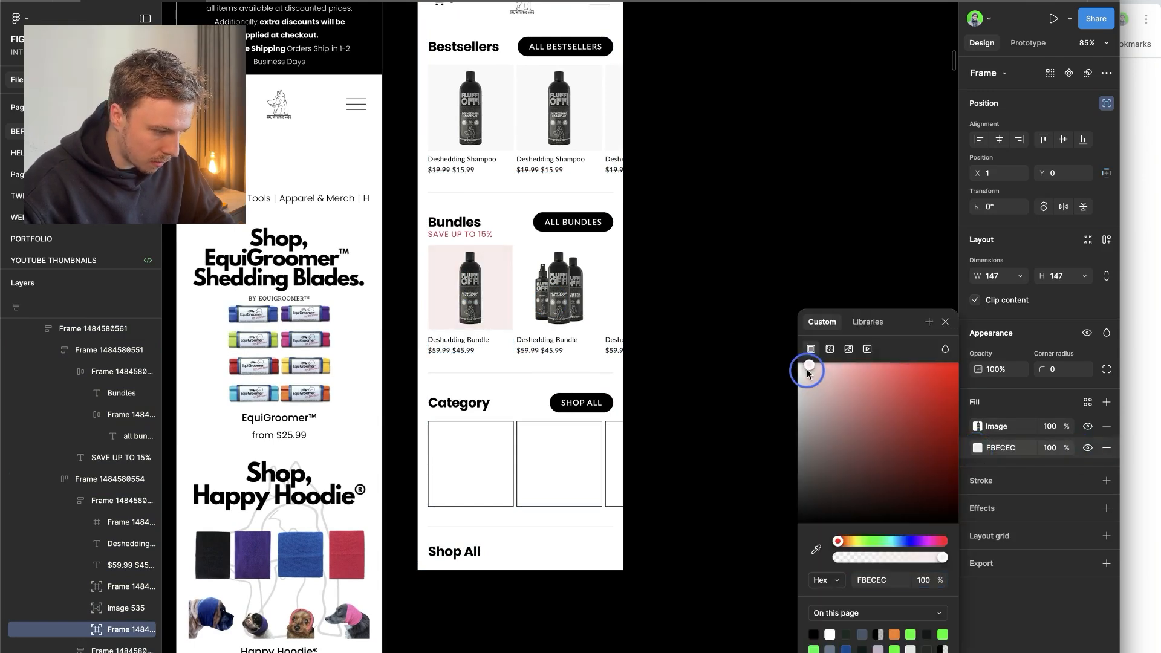
key("super+z")
key("super+z")
key("super+z")
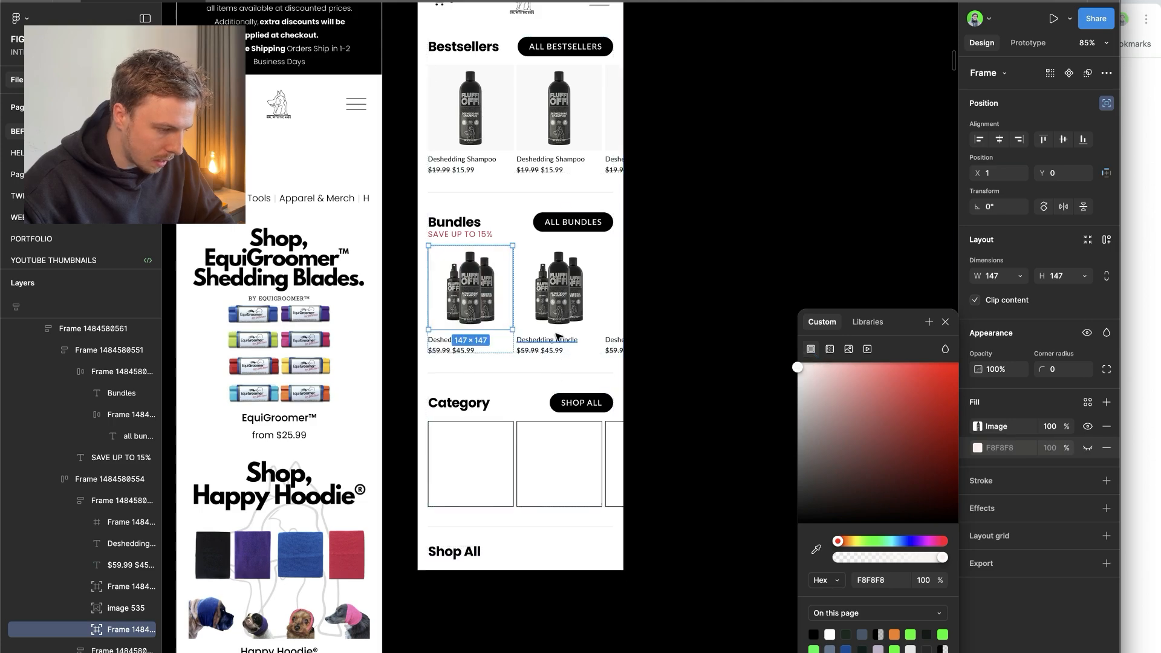
- Review the Bestsellers, Bundles and Category sections of the After page beside the Before page
left_click(453, 287)
double_click(454, 286)
scroll(512, 290, "up", 5)
scroll(726, 423, "right", 2)
left_click(663, 415)
scroll(512, 389, "down", 4)
scroll(436, 397, "down", 3)
left_click(402, 363)
left_click(638, 357)
mouse_move(2, 229)
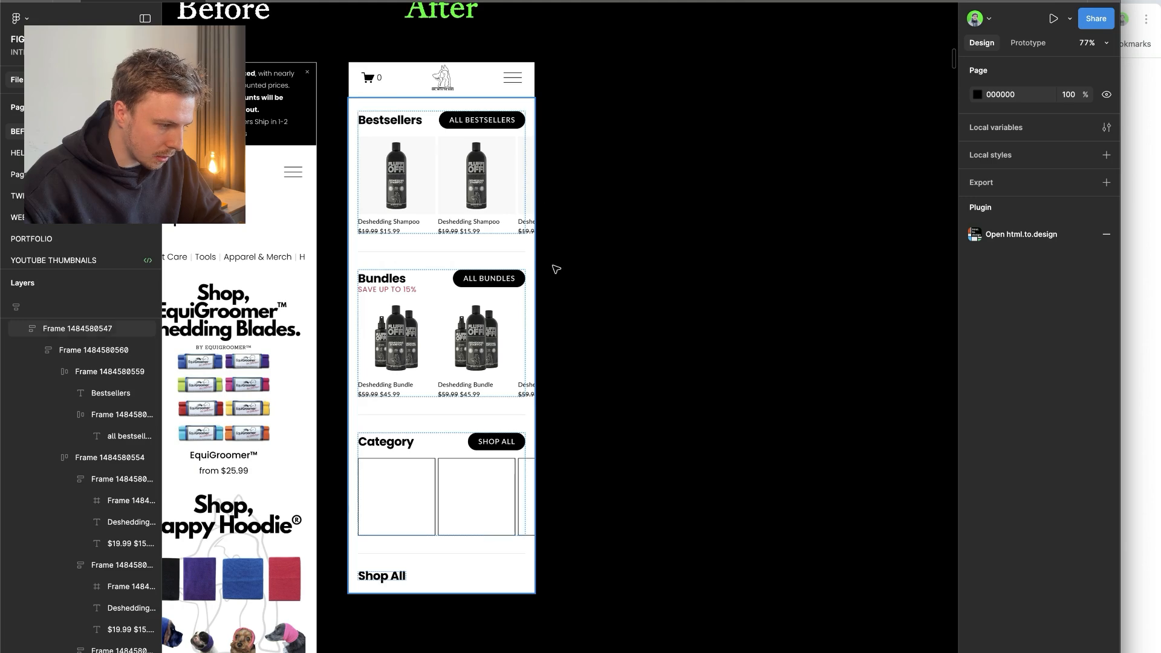
scroll(292, 361, "down", 4)
scroll(292, 360, "left", 5)
scroll(292, 361, "up", 5)
scroll(292, 361, "right", 3)
left_click(774, 417)
- Insert a white frame about 158 px tall between the After page's header and Bestsellers, filling the page width
key("f")
left_click_drag(785, 218, 962, 300)
mouse_move(848, 271)
left_mouse_down()
mouse_move(469, 161)
mouse_move(485, 131)
mouse_move(777, 197)
left_mouse_up()
left_click_drag(887, 200, 566, 112)
left_click(1019, 275)
left_click(1011, 291)
left_click(673, 228)
left_click(455, 175)
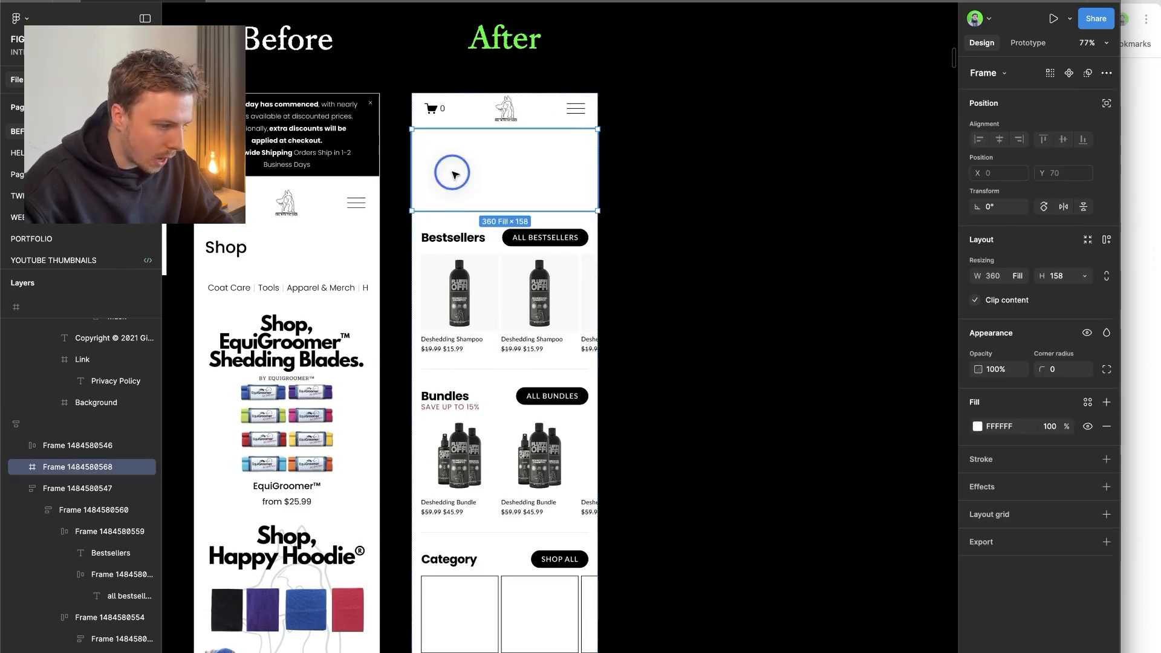
left_click(978, 427)
left_click(687, 347)
left_click(559, 156)
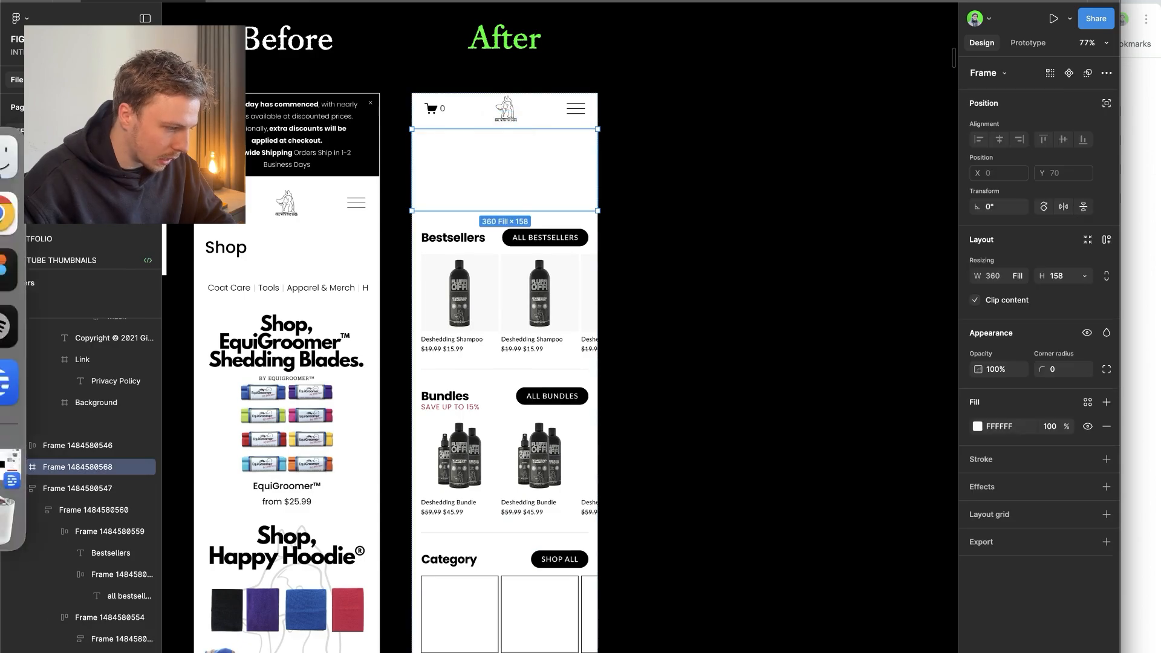
- Switch to Chrome, open the girlwiththedogs.com home page and look through its products, courses and footer area
mouse_move(1, 279)
left_click(29, 221)
scroll(596, 251, "up", 20)
scroll(596, 254, "up", 10)
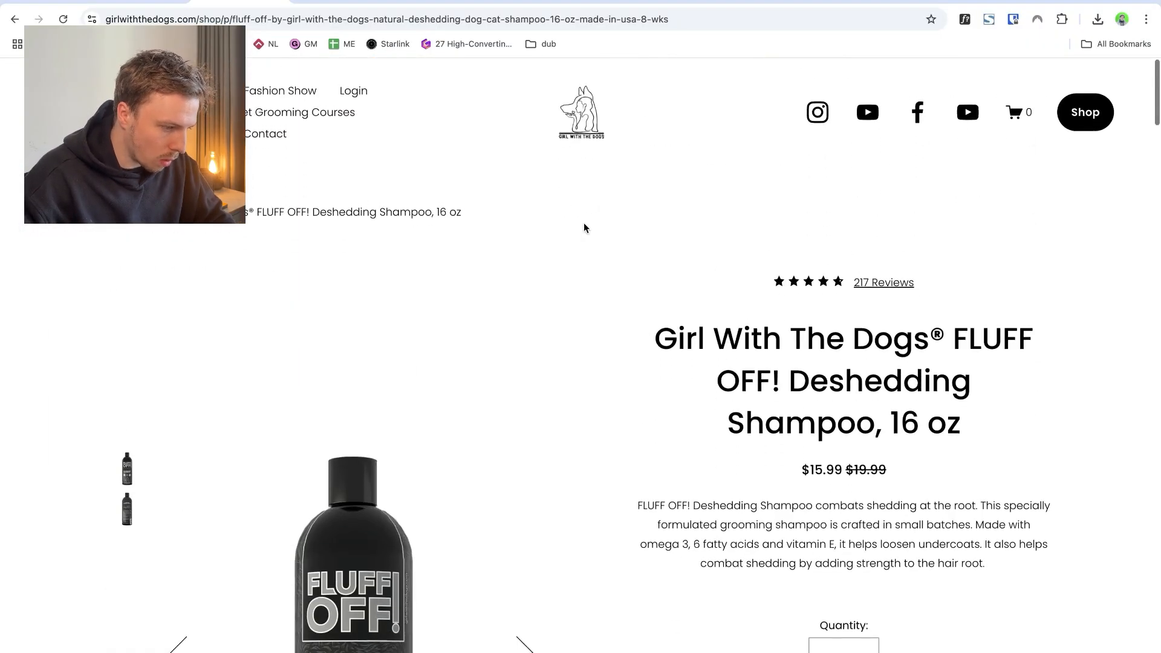
left_click(595, 124)
scroll(132, 405, "down", 20)
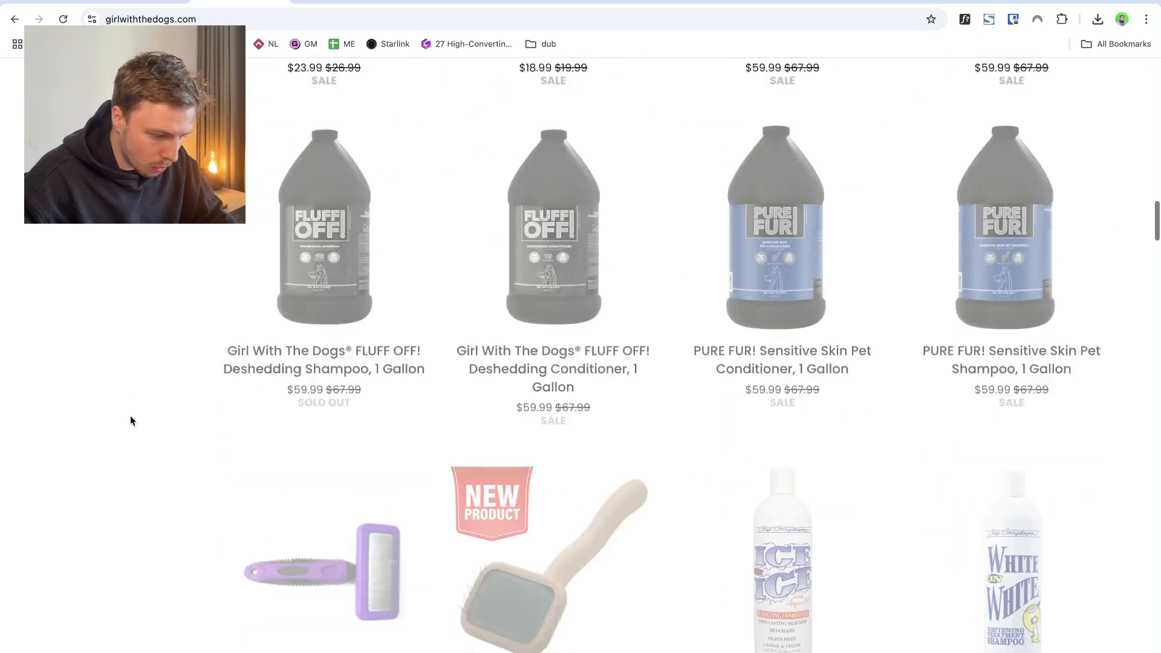
scroll(129, 416, "down", 15)
scroll(129, 415, "up", 5)
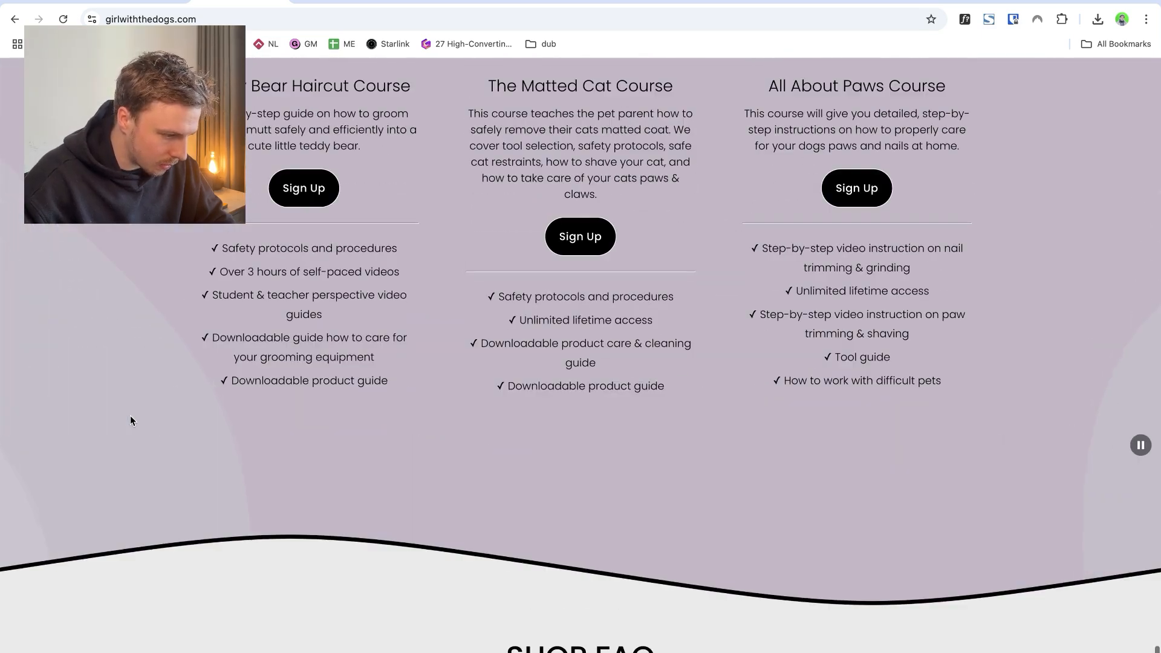
scroll(300, 337, "down", 5)
scroll(299, 337, "up", 1)
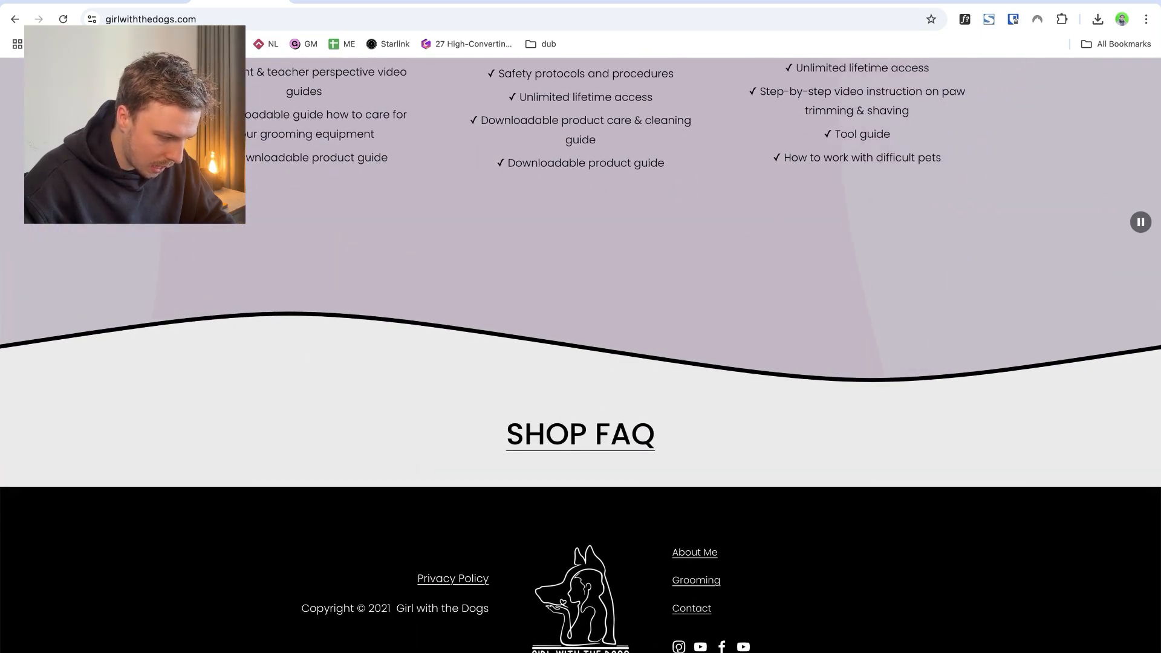
- Open the Girl With The Dogs Instagram profile and copy the "381K followers" text
left_click(342, 3)
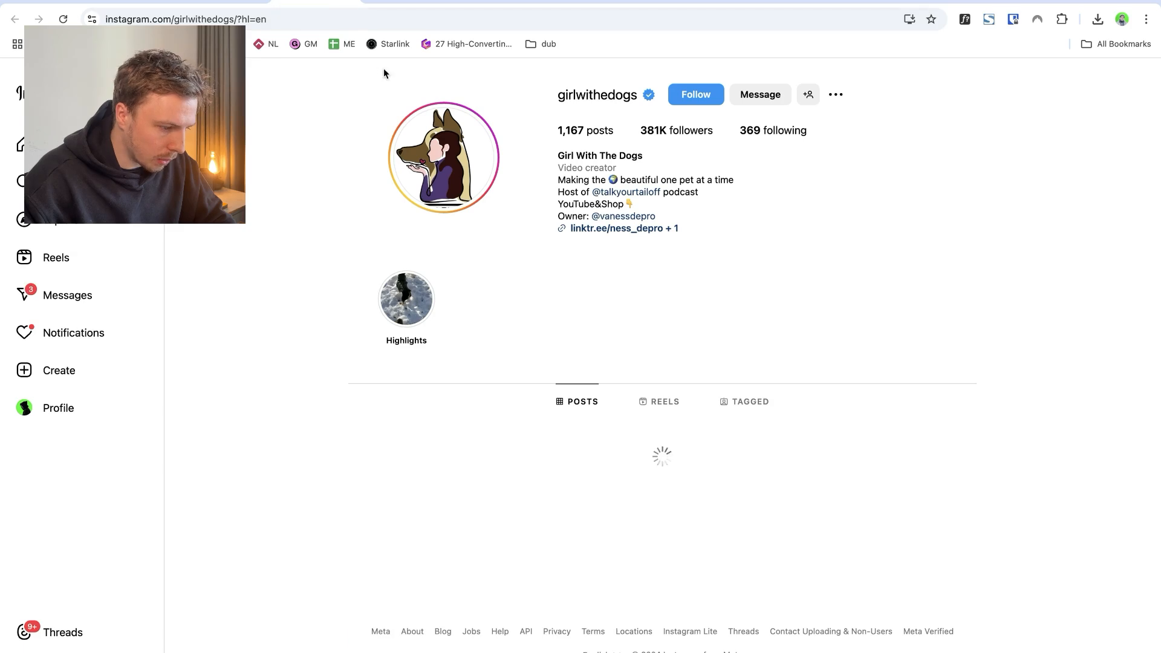
left_click_drag(557, 130, 634, 134)
key("super+c")
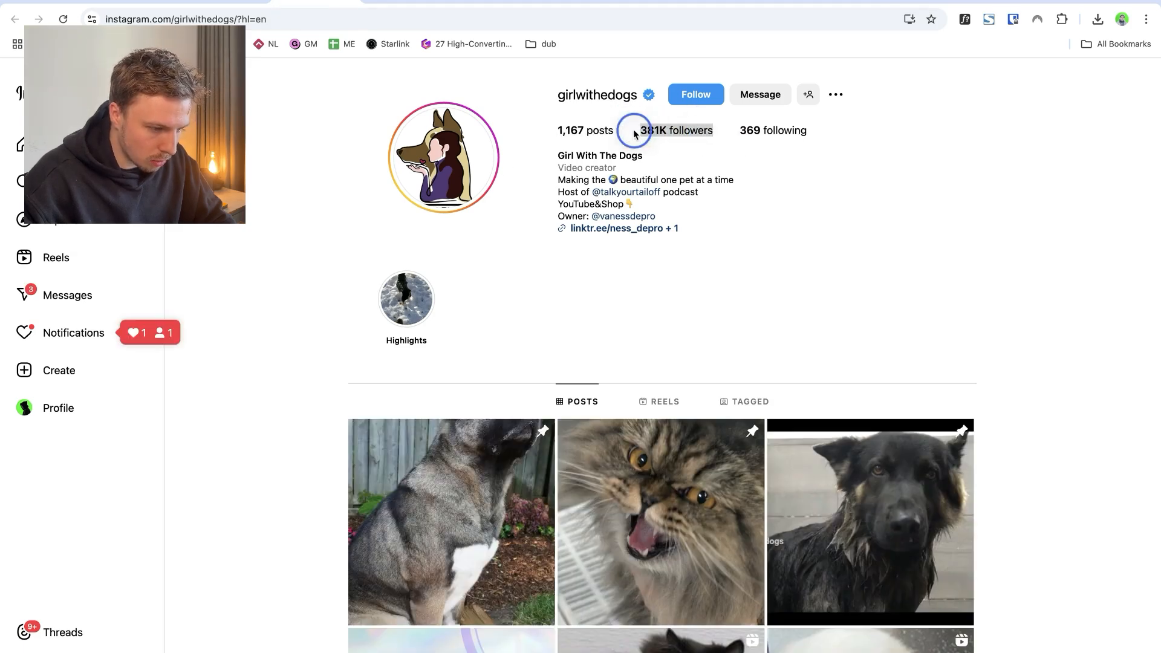
- Switch to Figma, copy the Deshedding Shampoo name text into the empty frame below the header and replace its content with "381K followers"
mouse_move(1, 285)
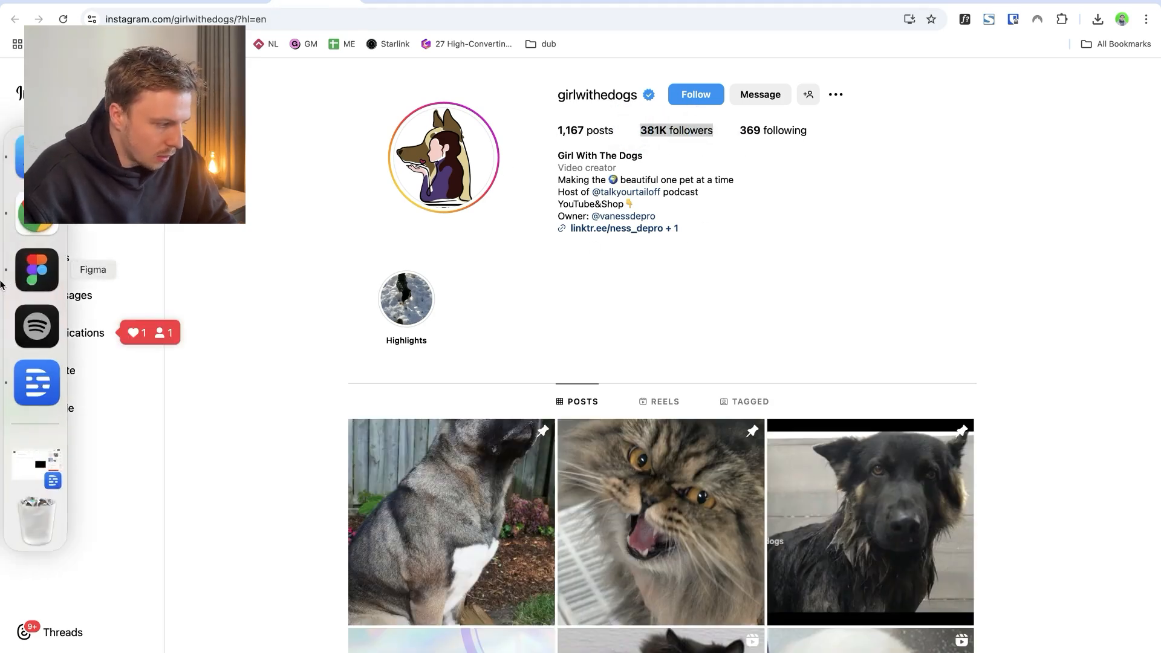
left_click(47, 261)
left_click(686, 306)
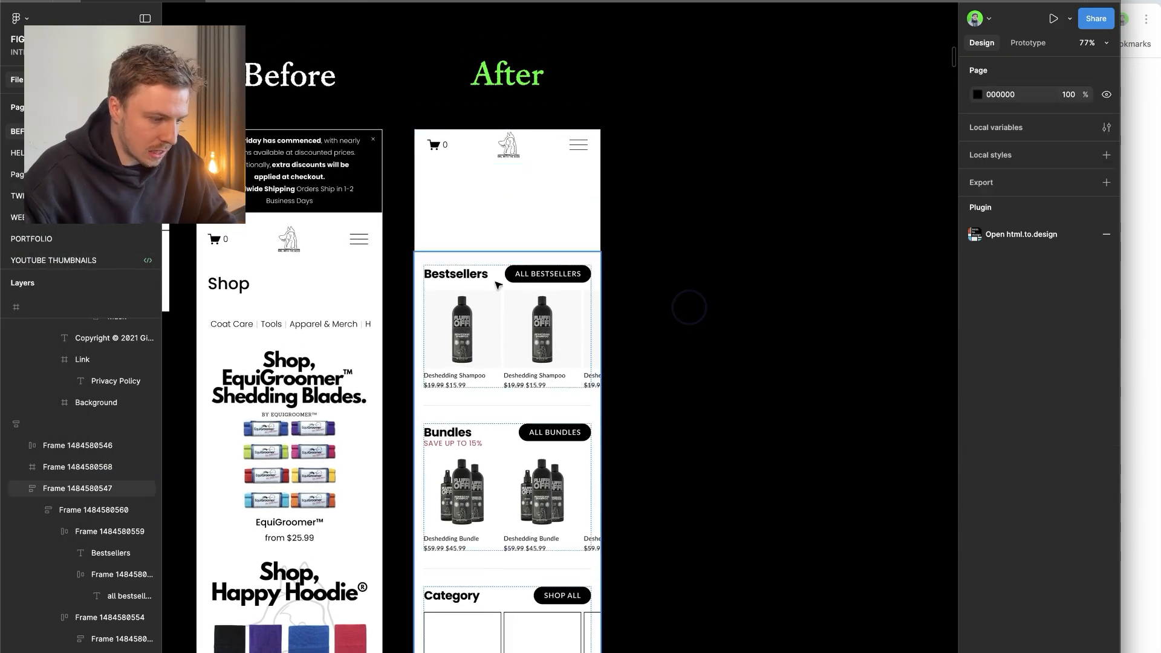
left_click(465, 275)
scroll(464, 327, "up", 3)
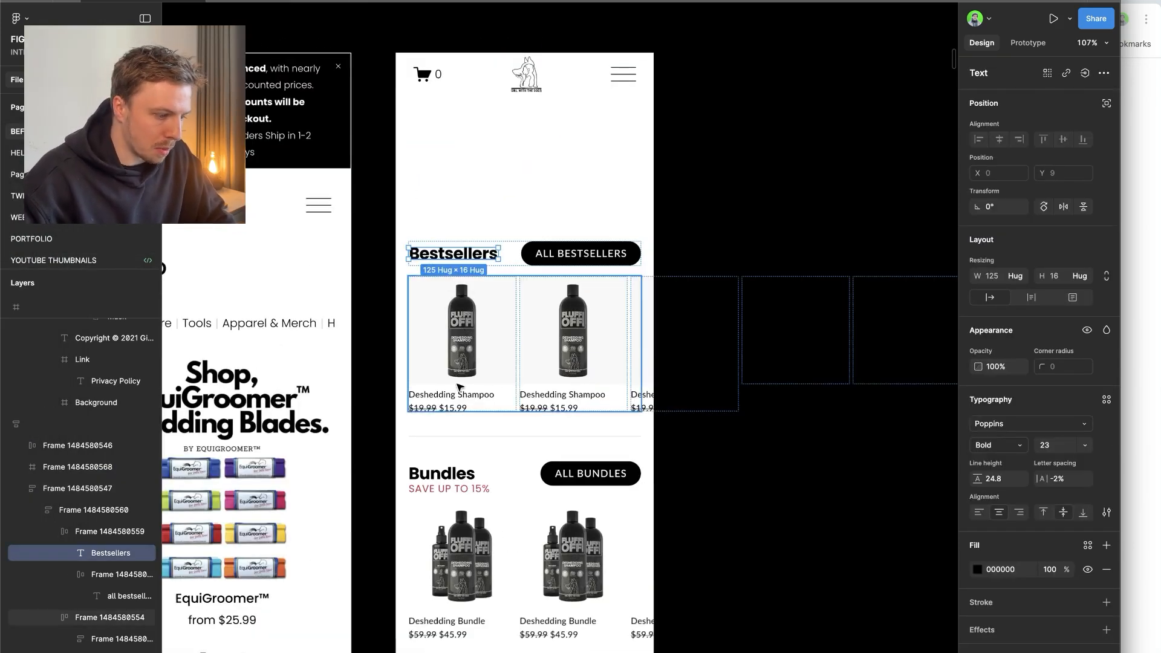
left_click(458, 396)
scroll(458, 413, "down", 1)
left_click_drag(466, 397, 543, 176)
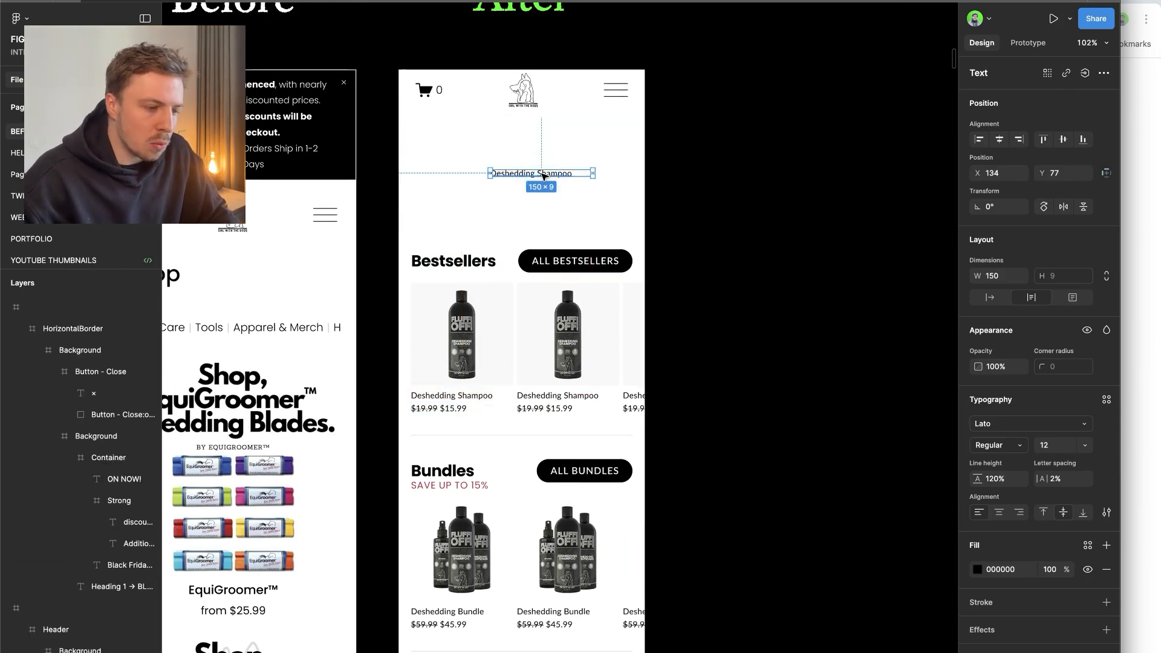
double_click(542, 174)
key("super+v")
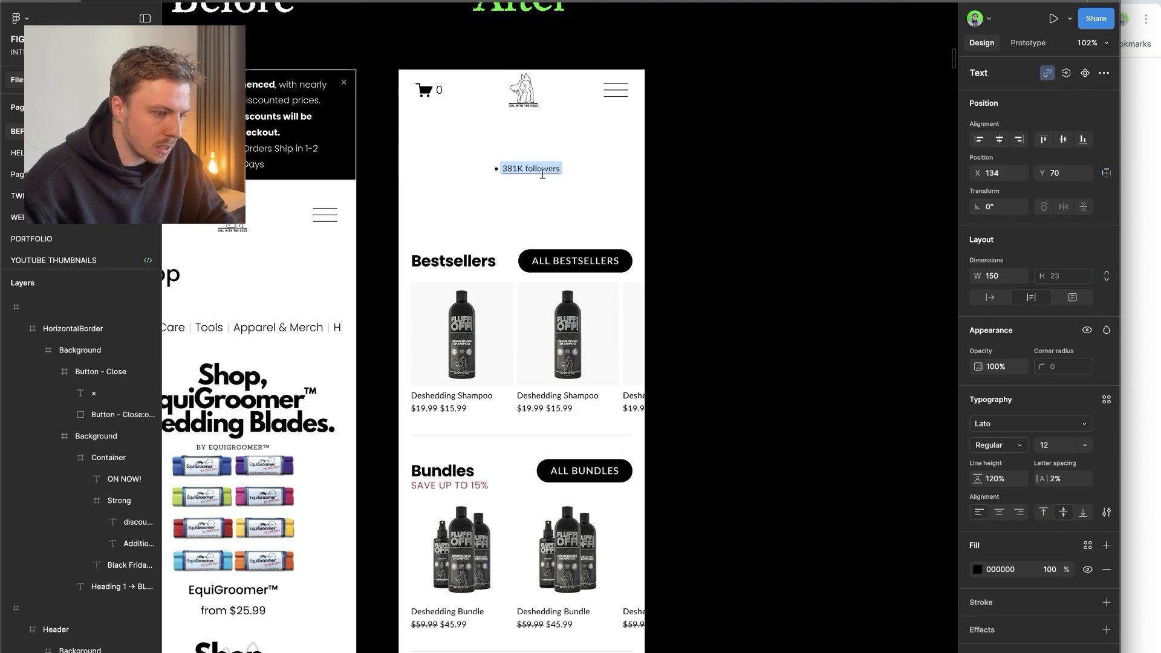
- Remove the bullet-list formatting from the "381K followers" text
scroll(384, 255, "down", 20)
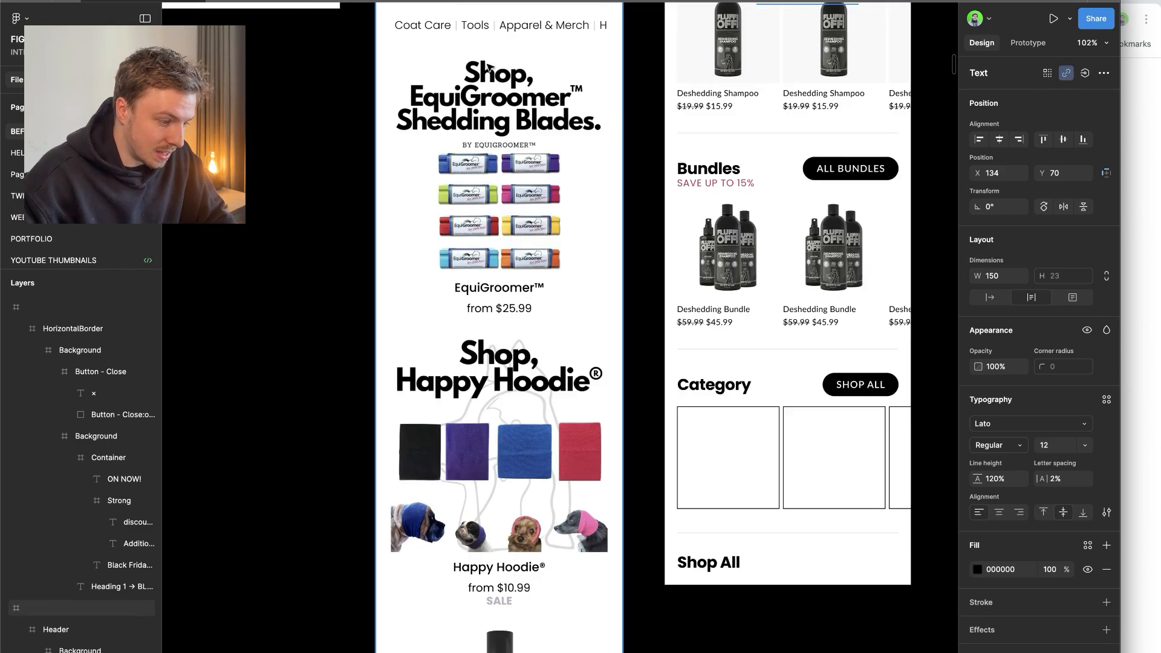
scroll(529, 447, "up", 20)
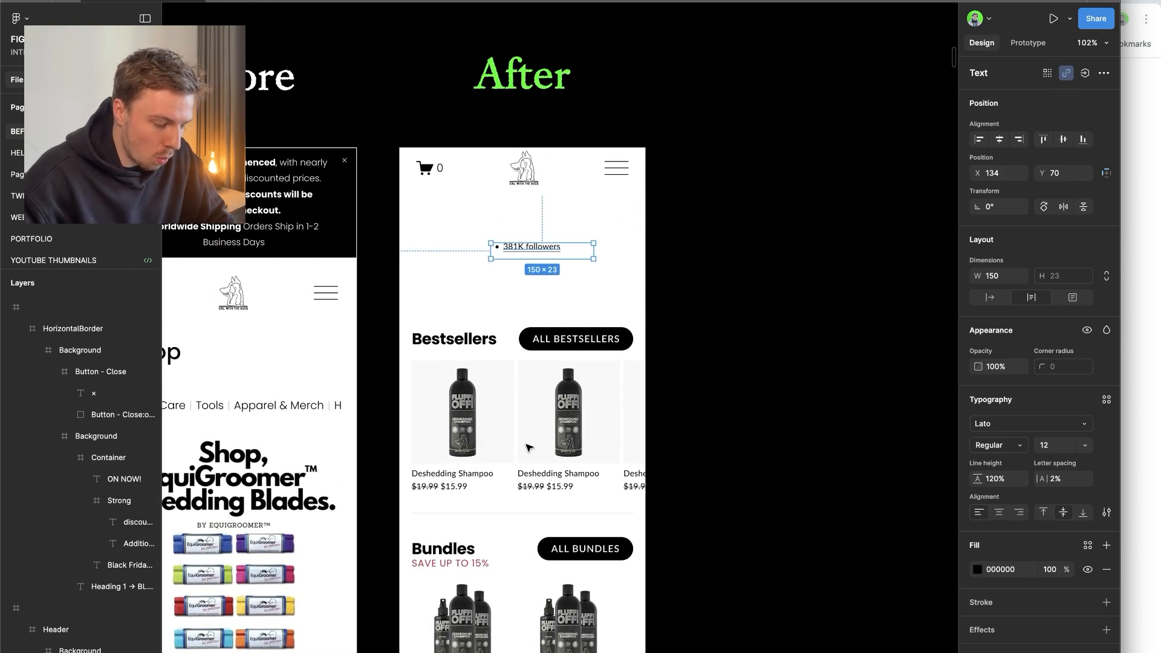
scroll(478, 296, "up", 3)
key("Return")
key("ctrl+shift+8")
key("Escape")
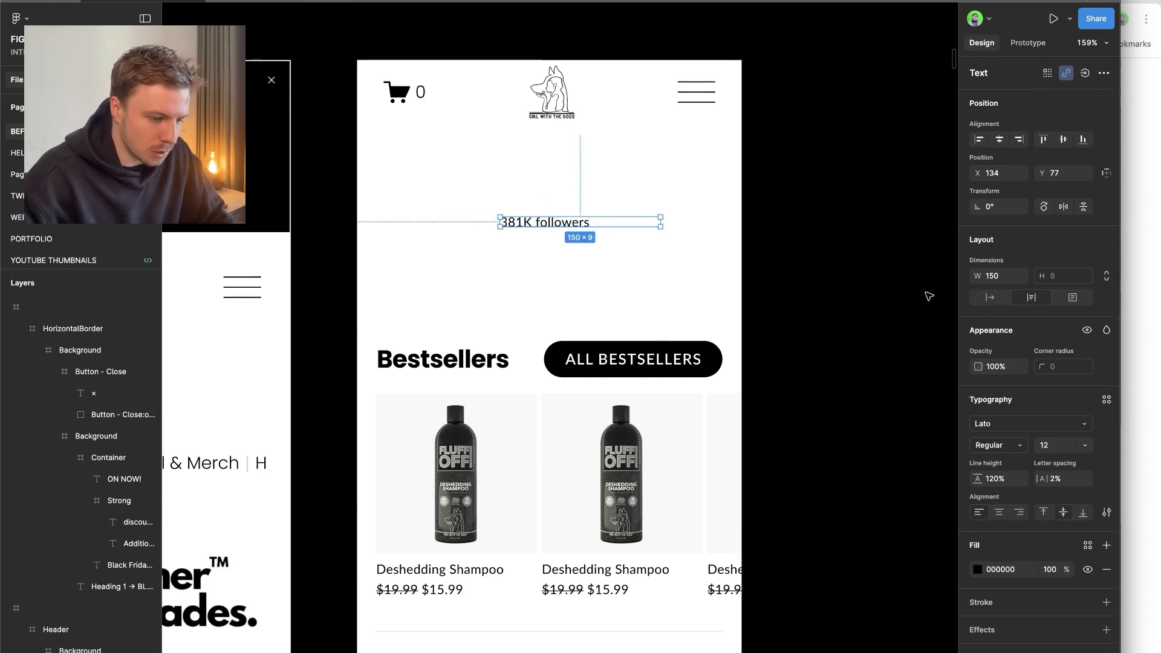
- Set the "381K followers" text to auto width and move it to X 170, Y 96 in its frame
left_click(989, 297)
scroll(604, 353, "down", 3)
left_click_drag(559, 259, 583, 269)
- Remove the hyperlink from the "381K followers" text and move it slightly lower, near the frame's horizontal centre
key("Return")
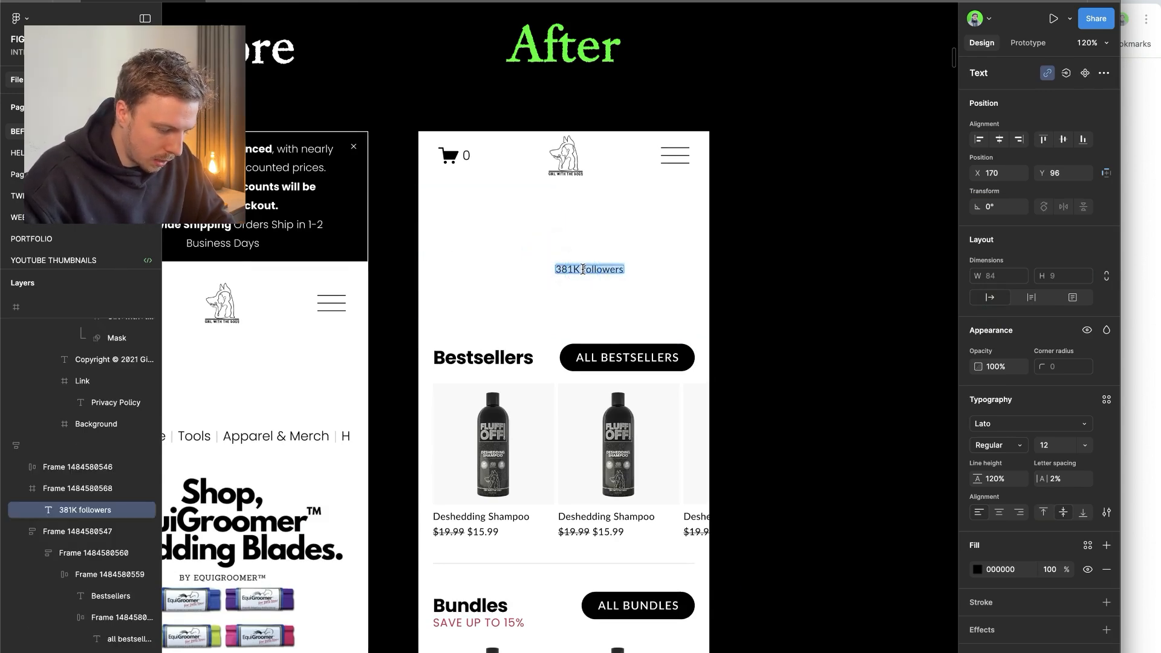
key("super+k")
left_click(548, 498)
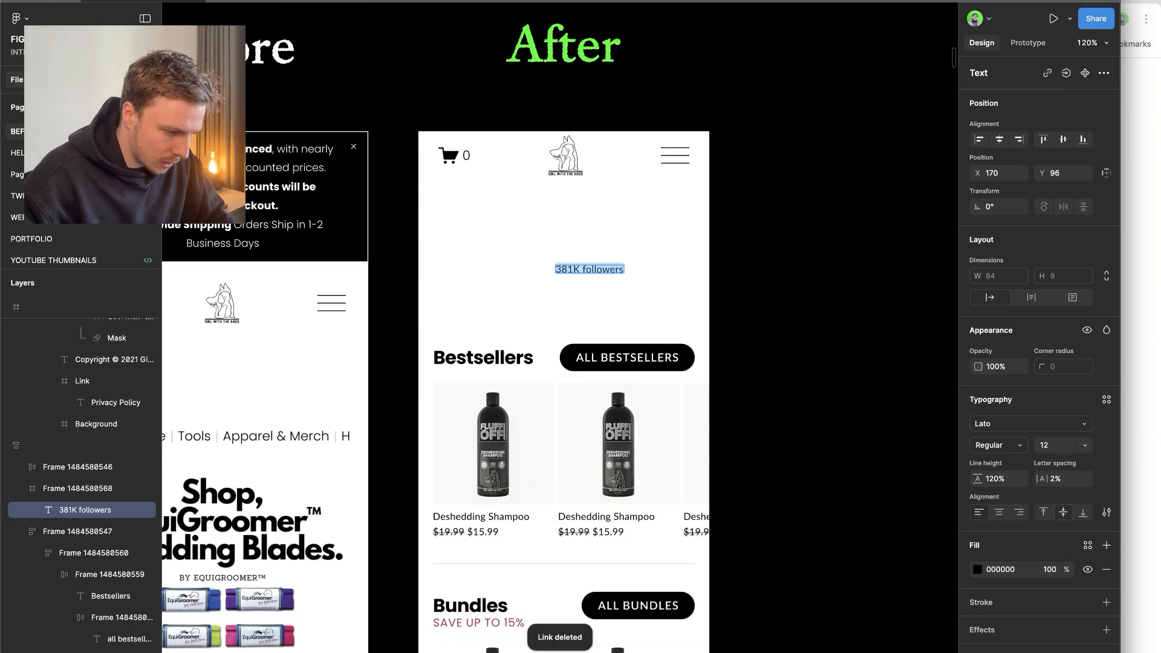
key("Escape")
left_click(595, 275)
left_click_drag(595, 275, 573, 284)
left_click(763, 297)
- Switch to Chrome, look over the Girl With The Dogs Instagram profile's details and posts, and return to Figma
mouse_move(1, 330)
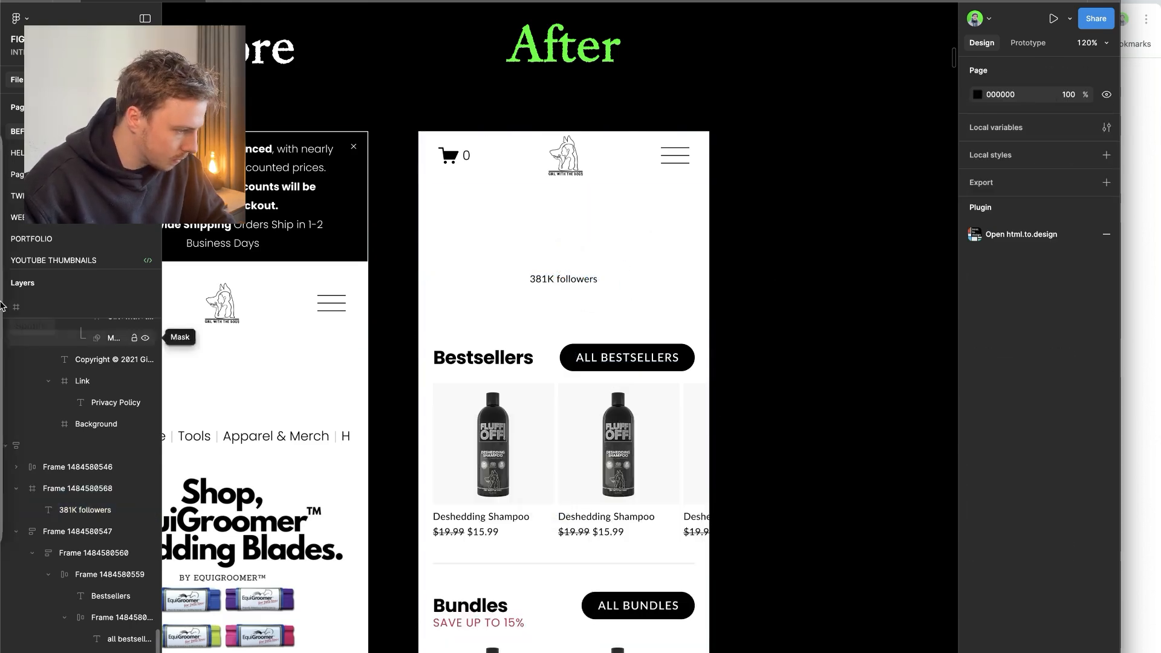
left_click(37, 214)
left_click_drag(633, 133, 741, 132)
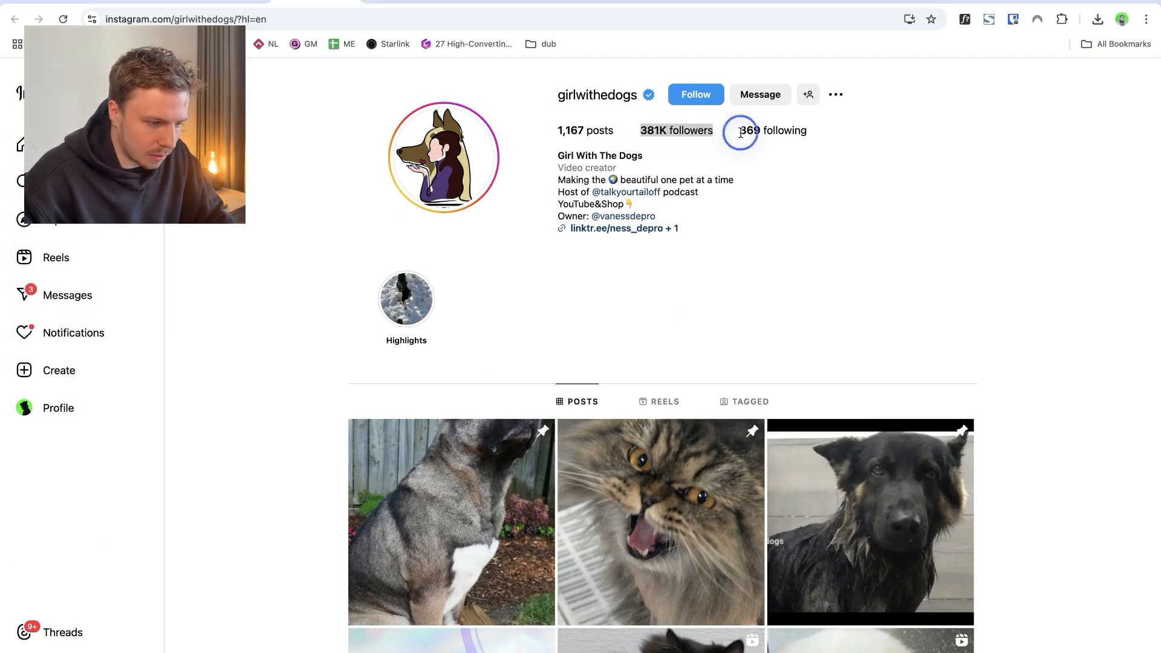
scroll(741, 136, "down", 12)
scroll(771, 335, "up", 12)
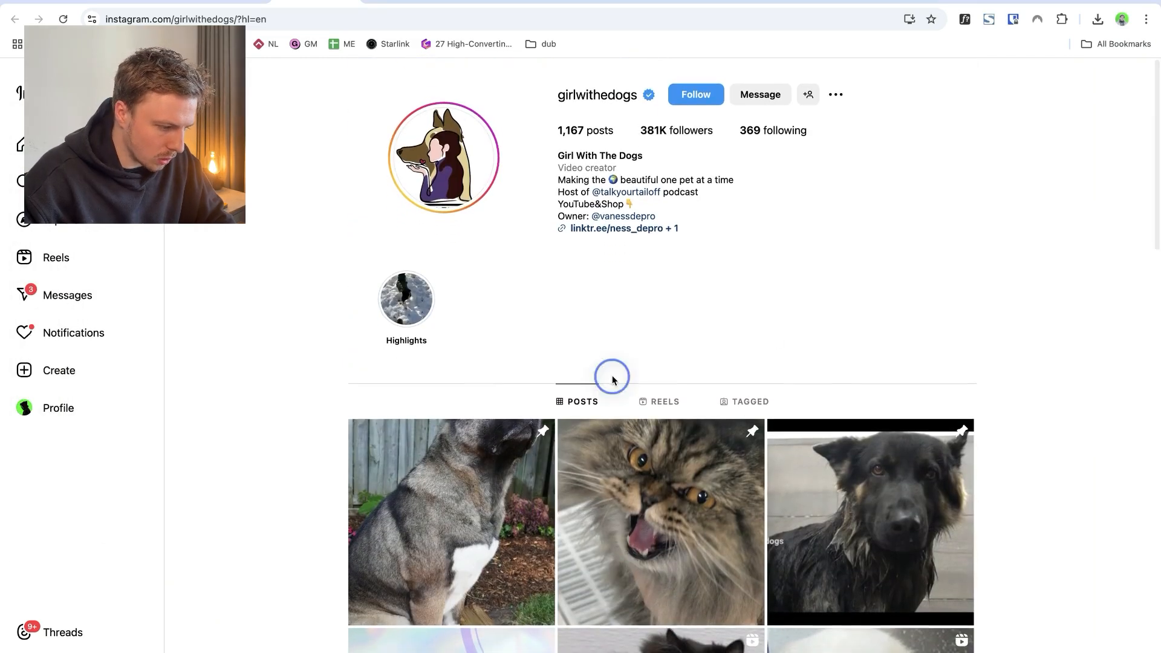
left_click(34, 269)
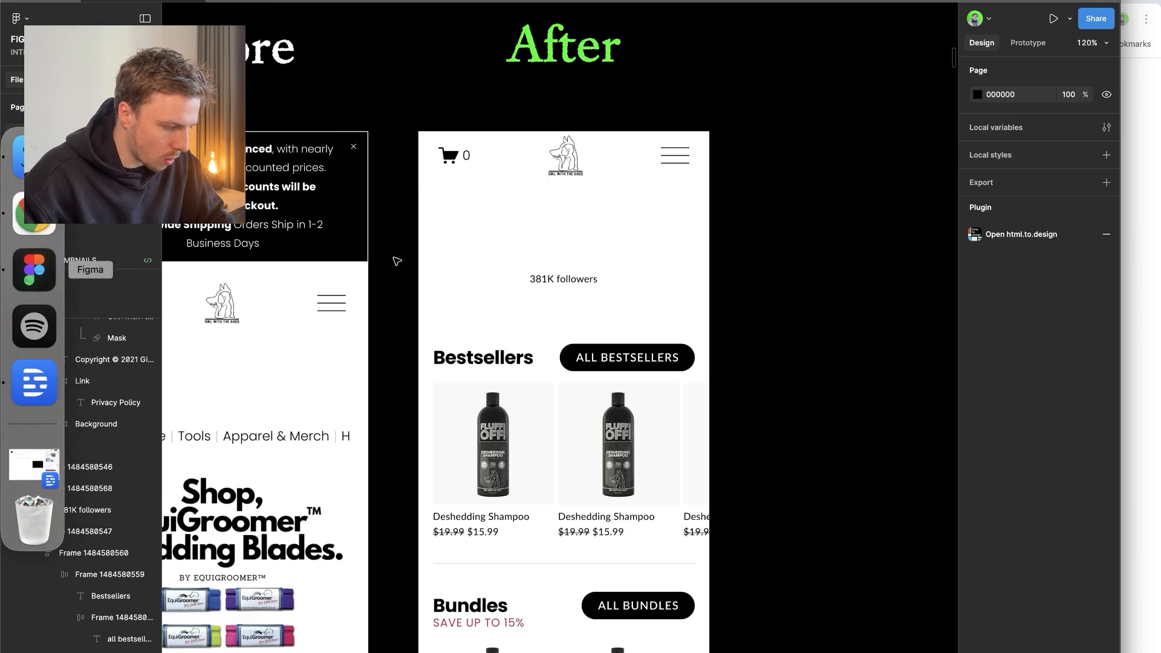
- Duplicate the "381K followers" text beside the original and change the copy to "2.1M subscribers"
left_click(563, 279)
left_click_drag(563, 279, 642, 280)
scroll(643, 279, "up", 5)
double_click(617, 282)
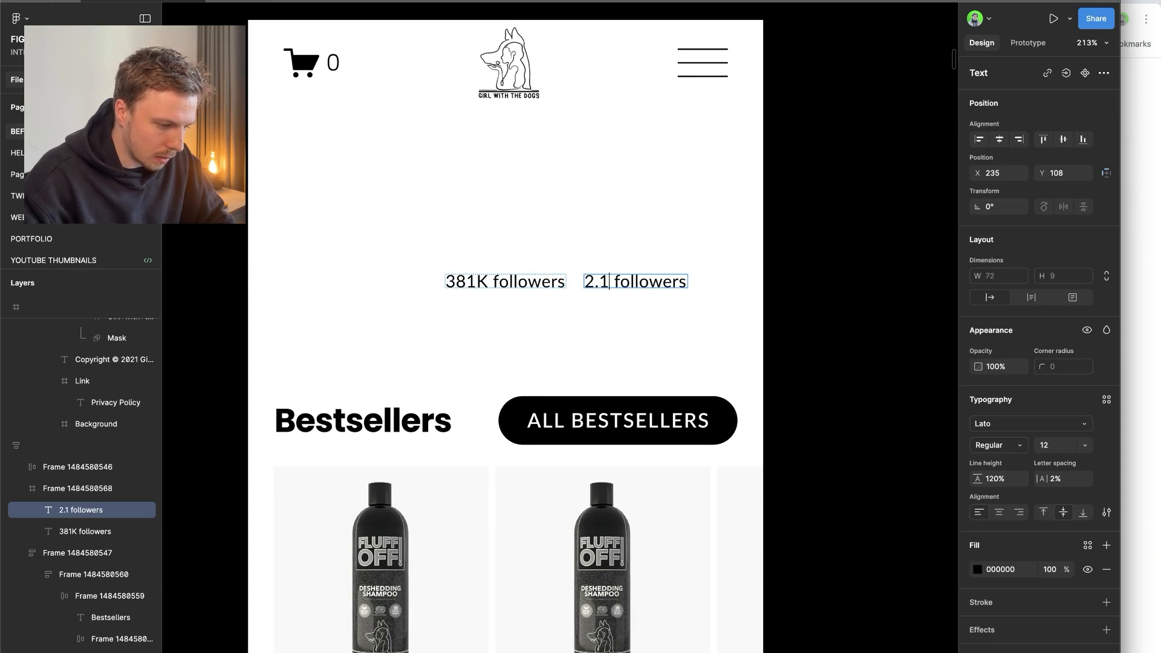
double_click(647, 282)
type("subscrib")
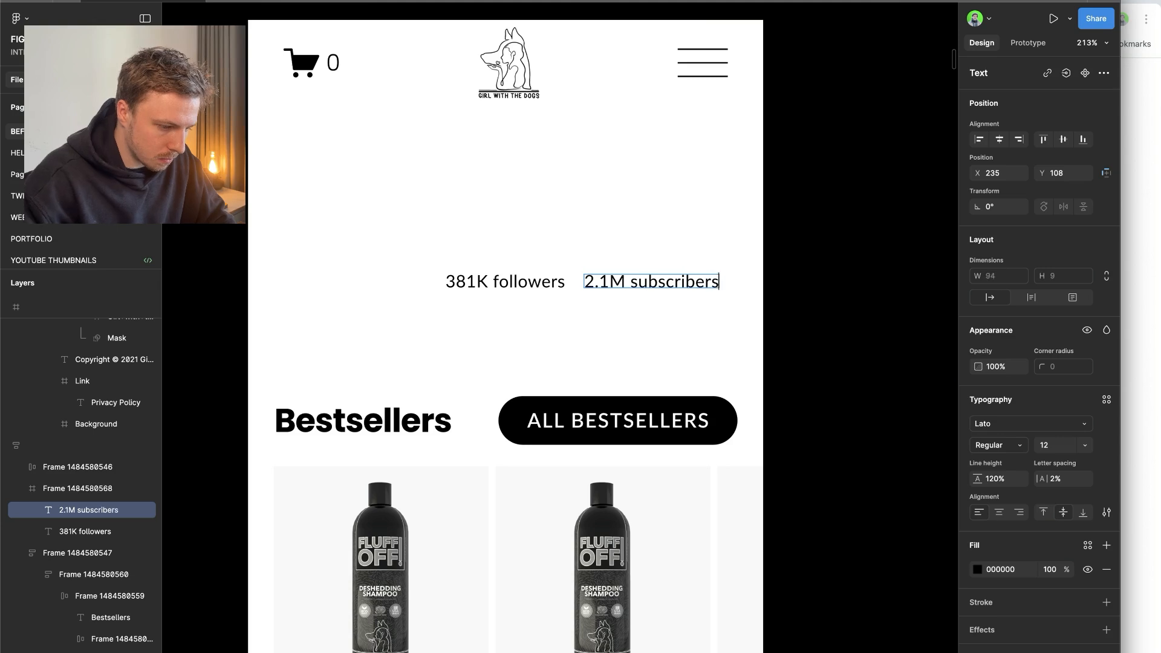
- Move the "381K followers" and "2.1M subscribers" texts together so the pair is horizontally centred in the banner frame
key("Escape")
left_click(525, 285, "shift")
left_click_drag(602, 285, 539, 281)
scroll(528, 274, "down", 3)
left_click(554, 283)
left_click(466, 279, "shift")
key("Escape")
scroll(786, 252, "down", 1)
scroll(786, 252, "right", 1)
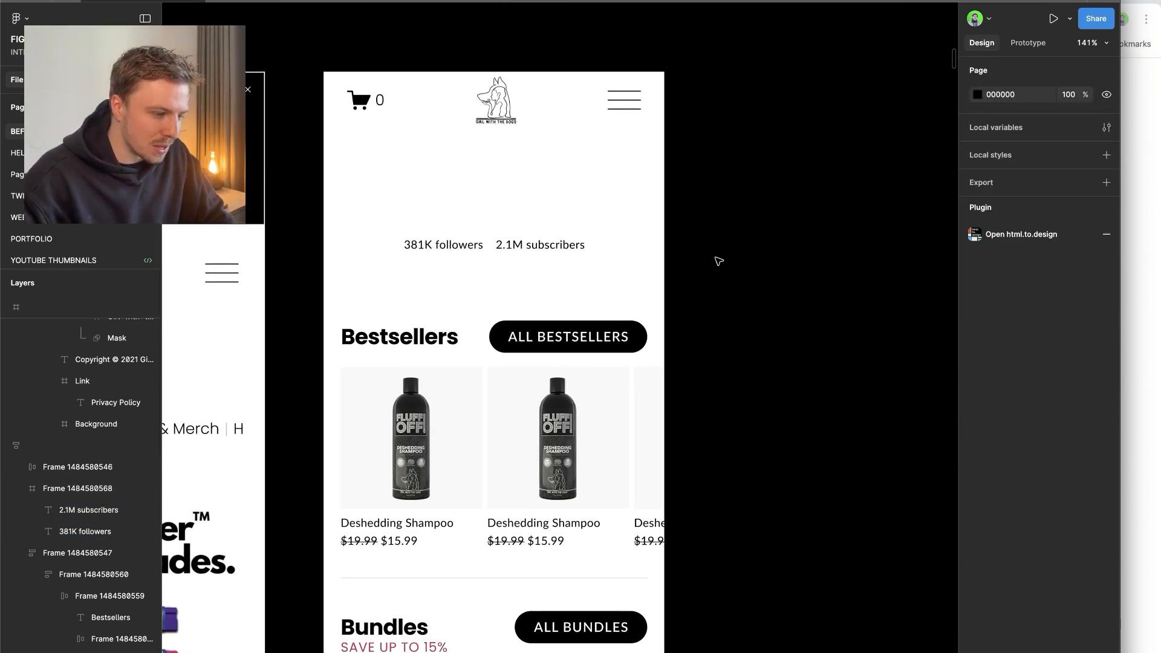
- Widen the spacing between "381K followers" and "2.1M subscribers" to 21 and centre the pair in the banner frame
left_click(542, 247)
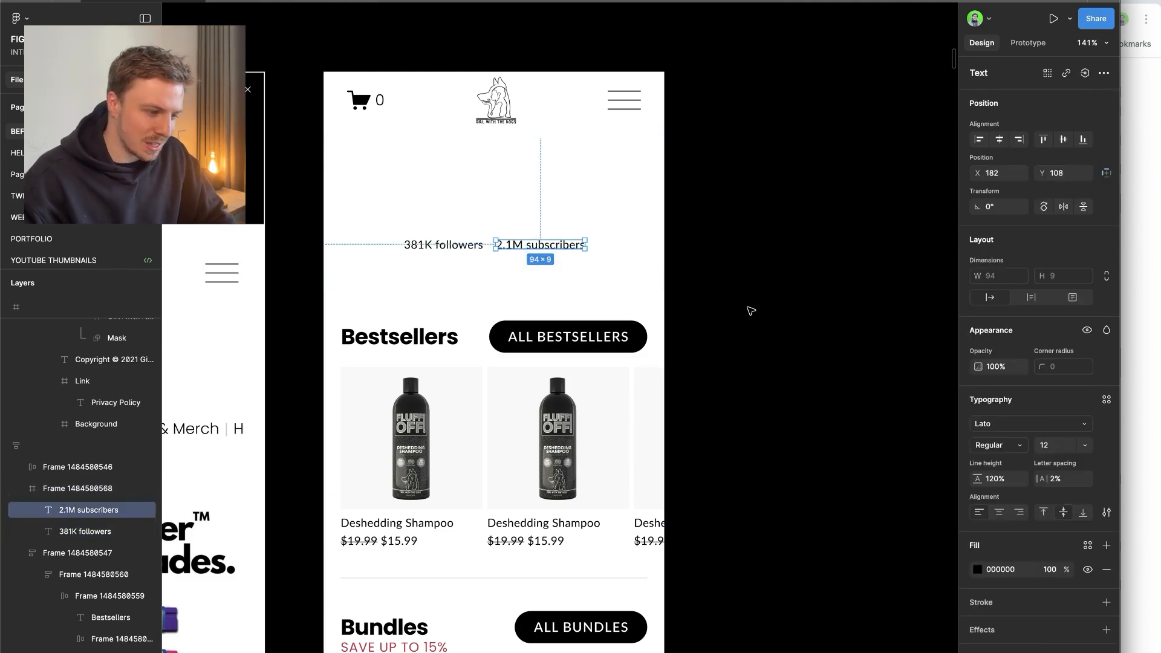
scroll(750, 311, "up", 1)
scroll(750, 311, "left", 1)
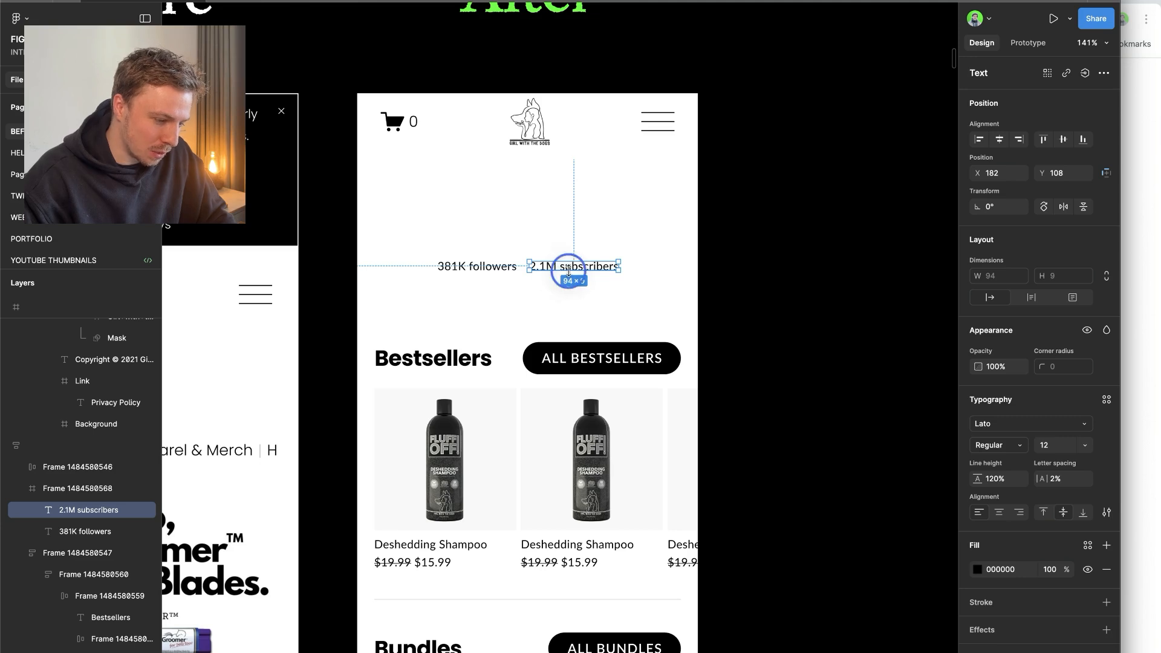
left_click_drag(574, 270, 547, 266)
left_click(499, 267, "shift")
scroll(547, 266, "down", 3)
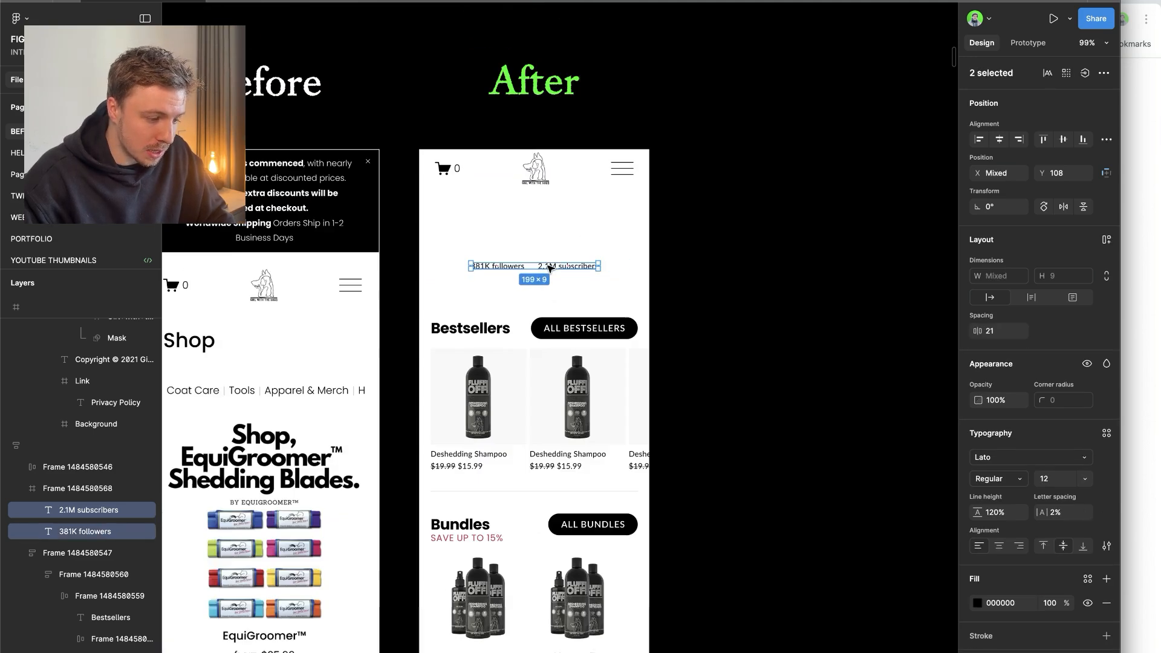
left_click(645, 264)
scroll(645, 264, "down", 1)
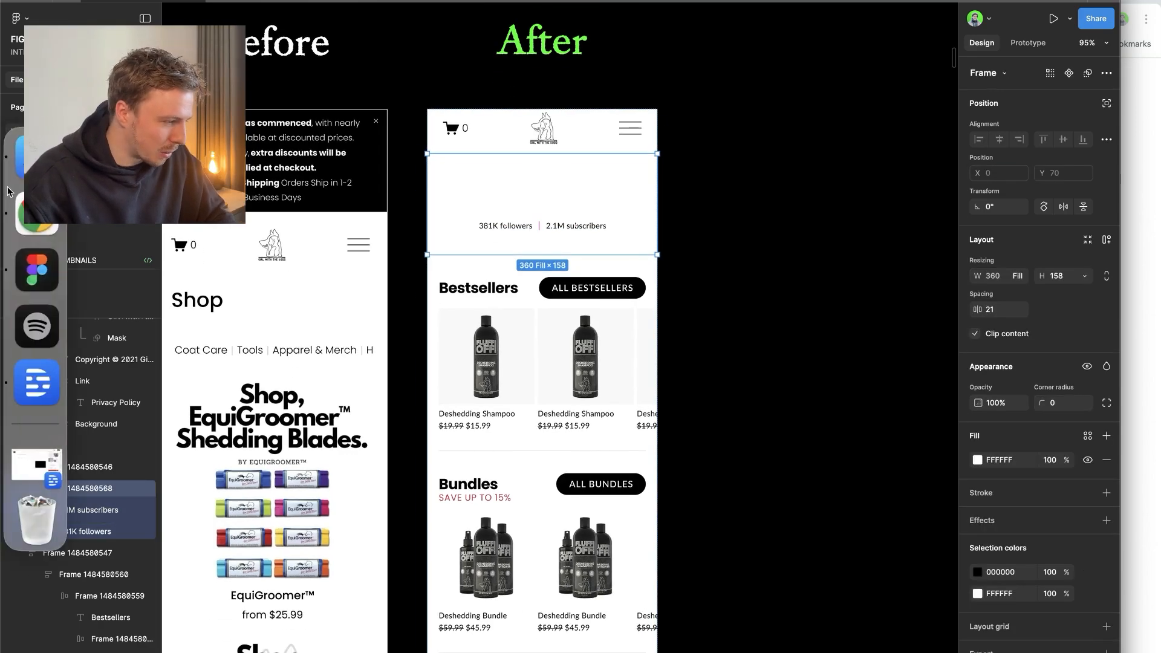
- Switch to Chrome and look through the Girl With The Dogs Instagram posts for a pet photo suited to the banner
left_click(22, 207)
scroll(689, 421, "down", 10)
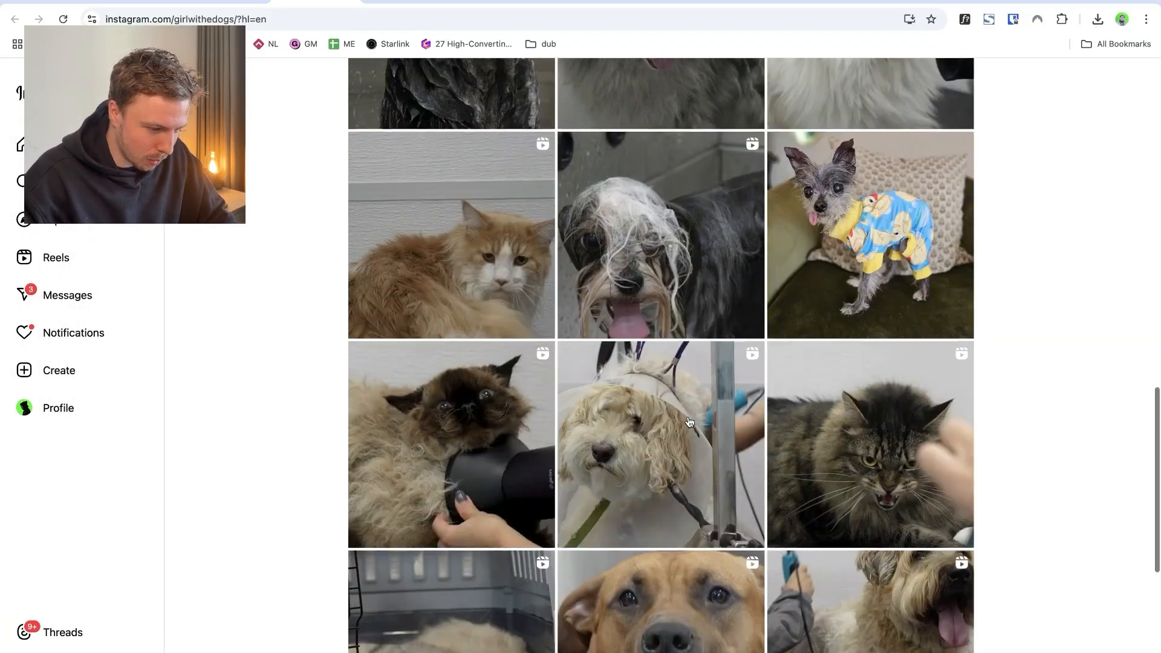
scroll(689, 421, "up", 10)
scroll(689, 422, "up", 5)
scroll(508, 433, "down", 15)
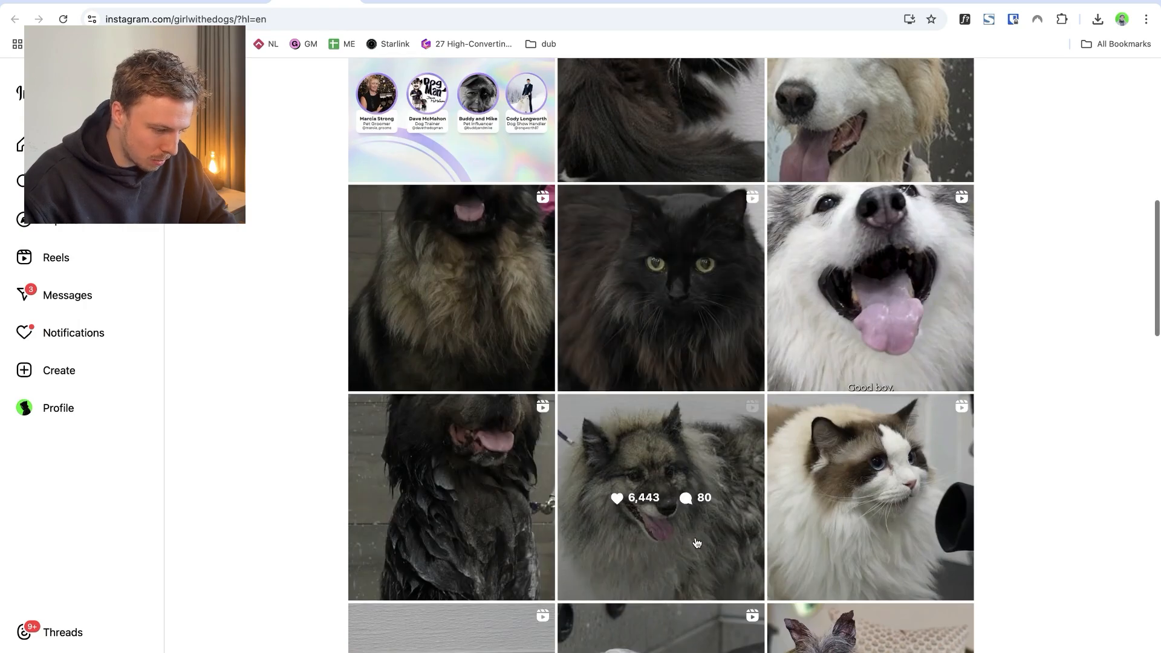
scroll(510, 527, "down", 5)
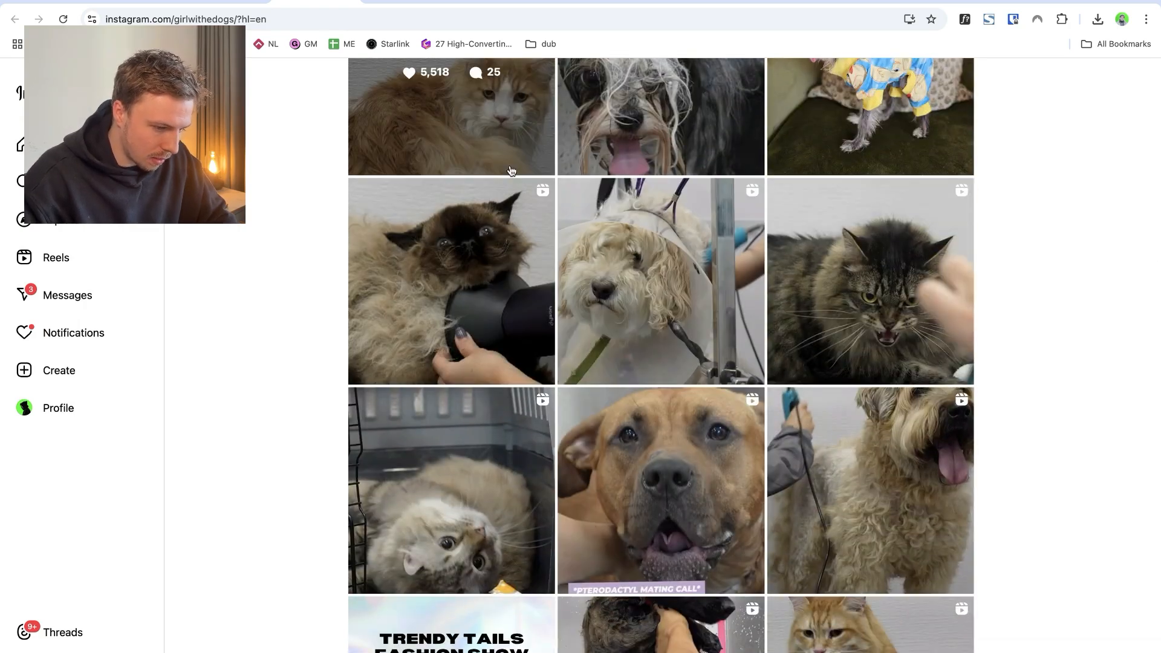
scroll(486, 343, "down", 3)
scroll(766, 451, "down", 10)
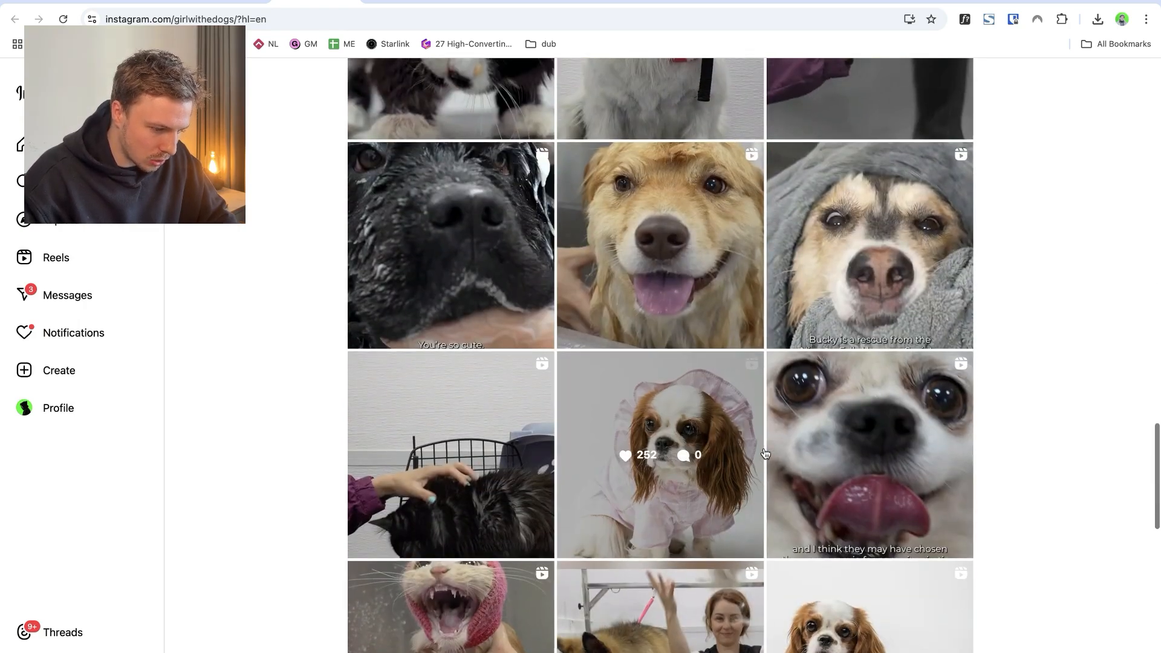
scroll(765, 453, "down", 5)
scroll(765, 454, "up", 8)
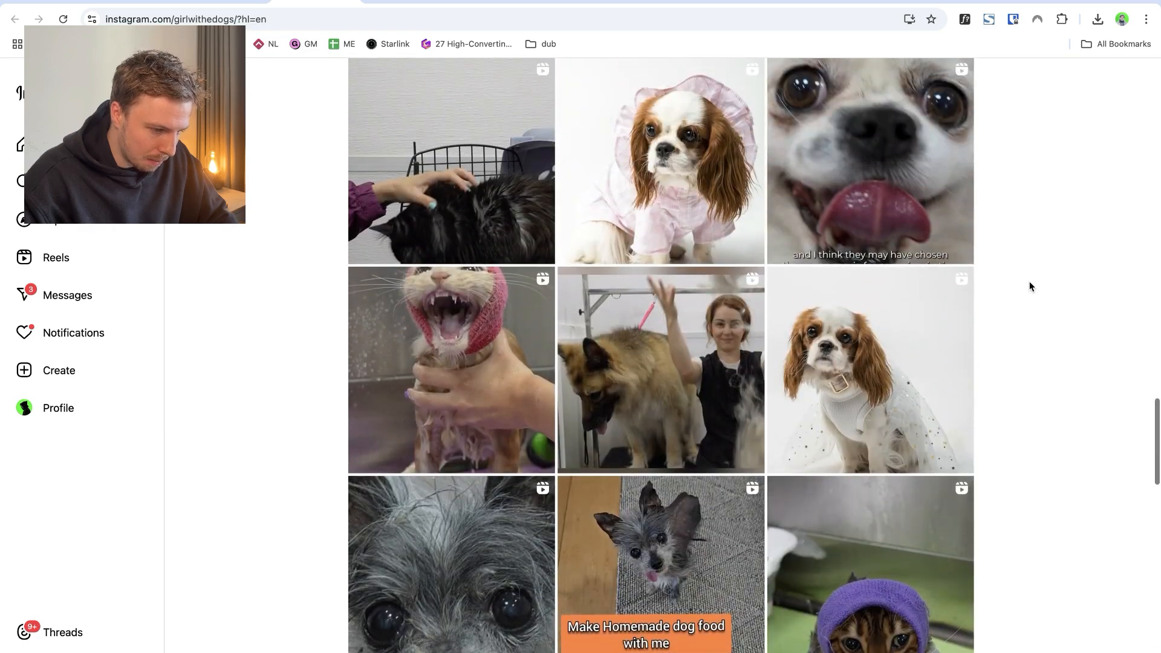
scroll(870, 242, "down", 10)
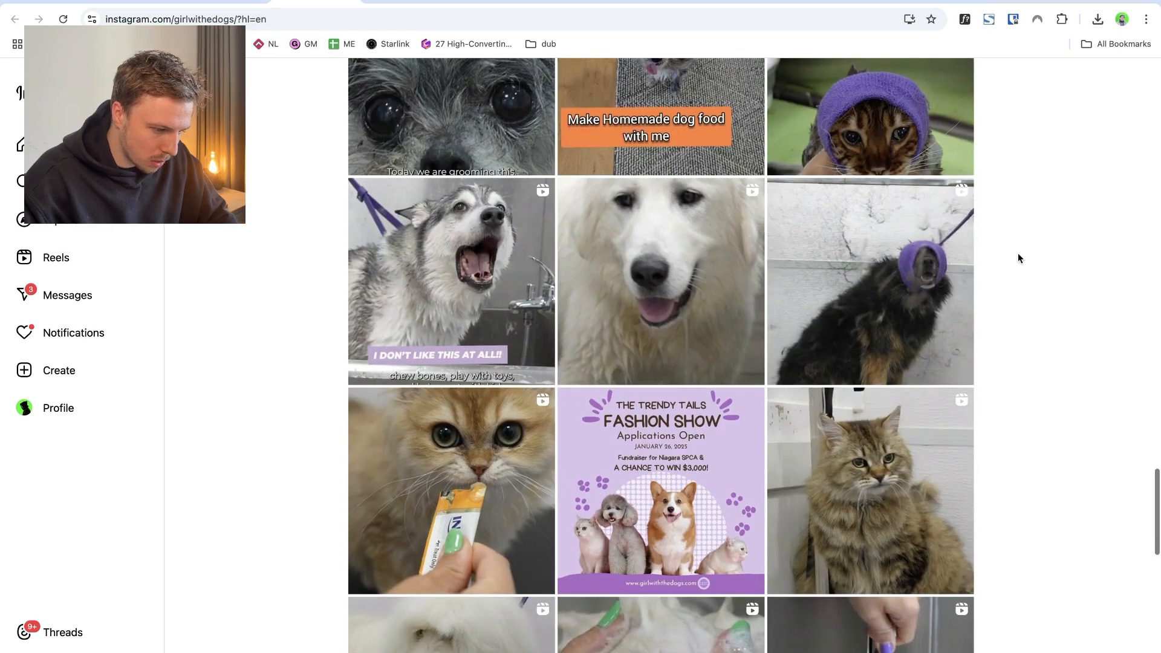
scroll(830, 382, "down", 3)
scroll(840, 387, "up", 20)
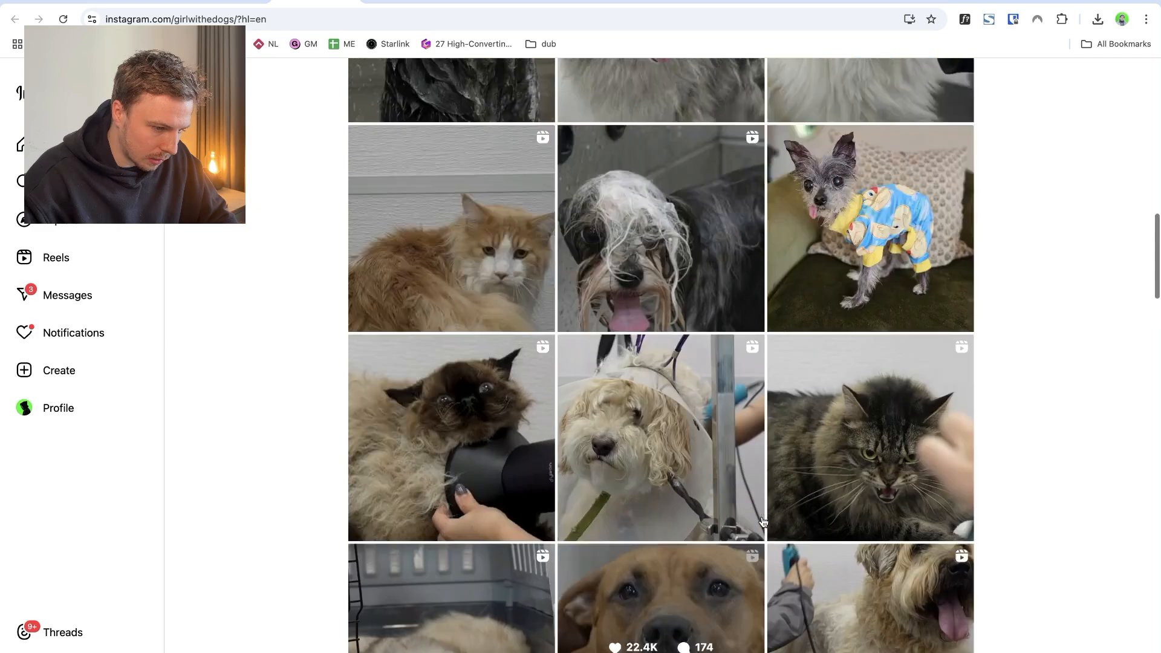
- Load midjourney.com in the browser tab showing the Blueberry Bubblegum product and search its Explore gallery for "happy pet"
left_click(856, 2)
left_click(855, 20)
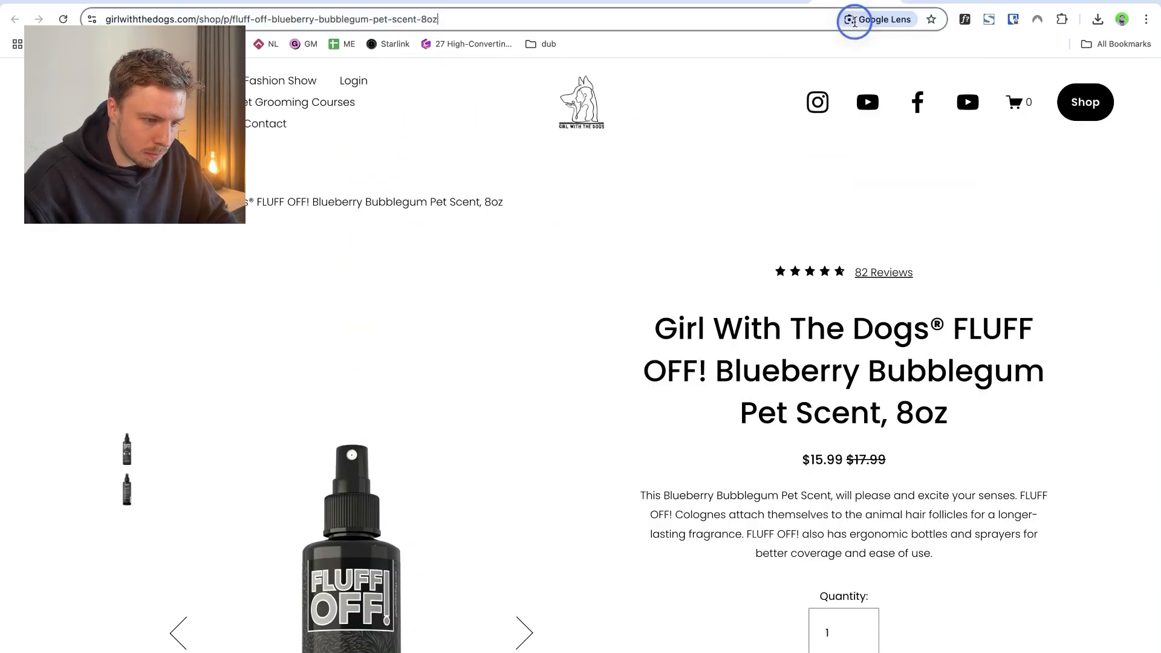
type("midjourney.com")
key("Return")
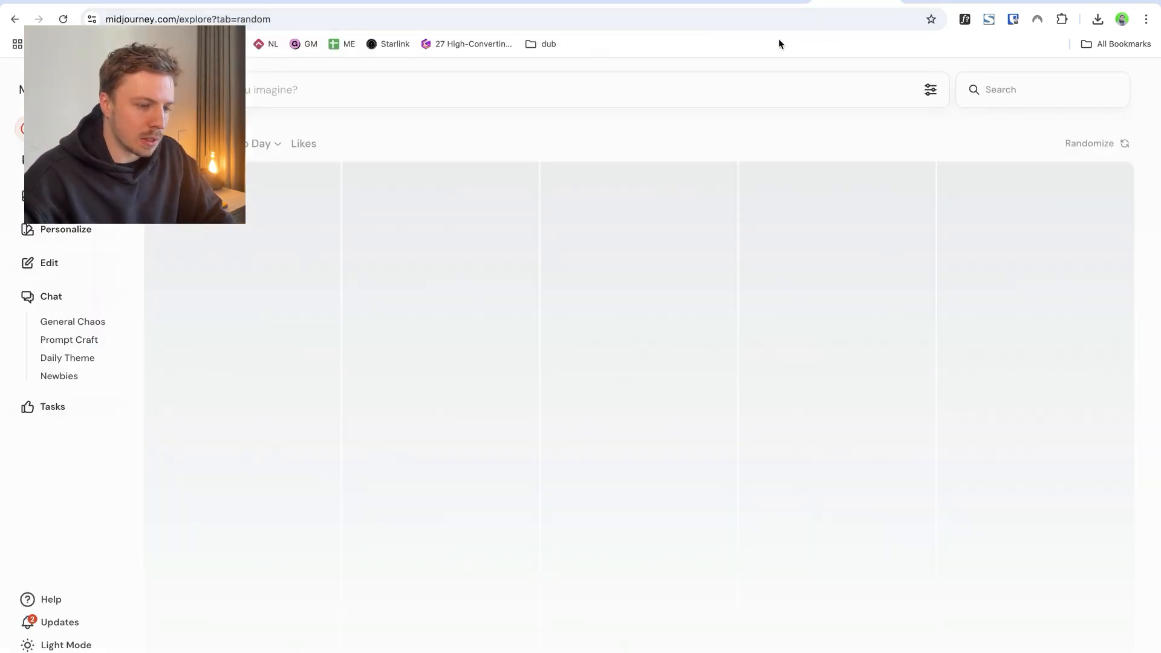
left_click(1043, 91)
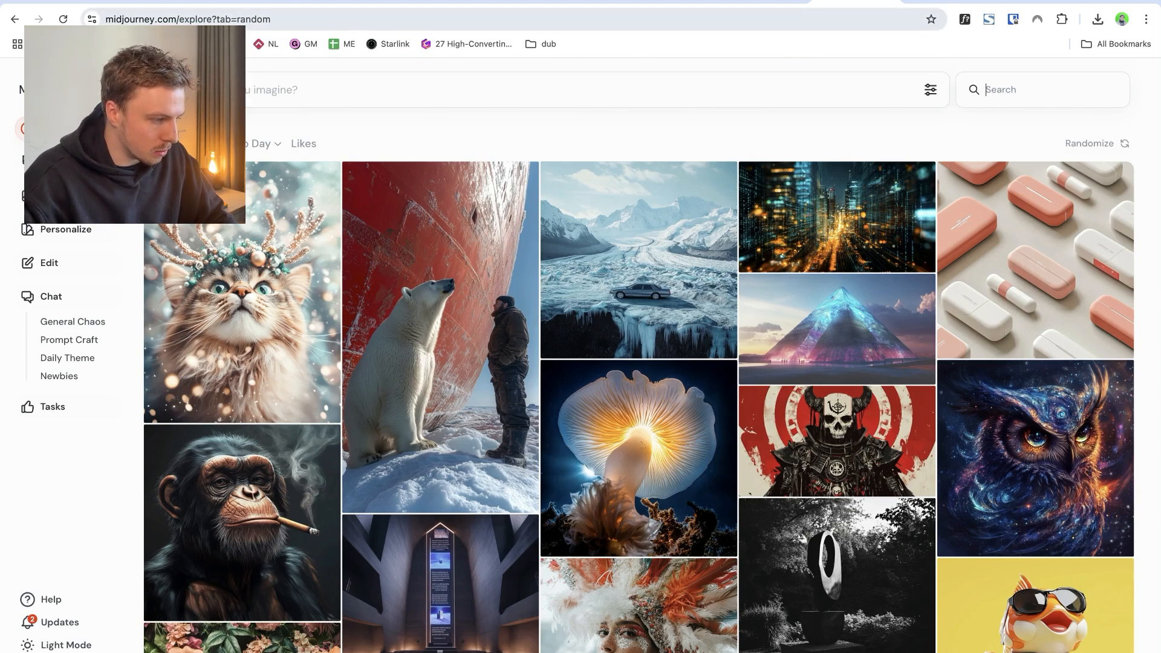
type("happy pet")
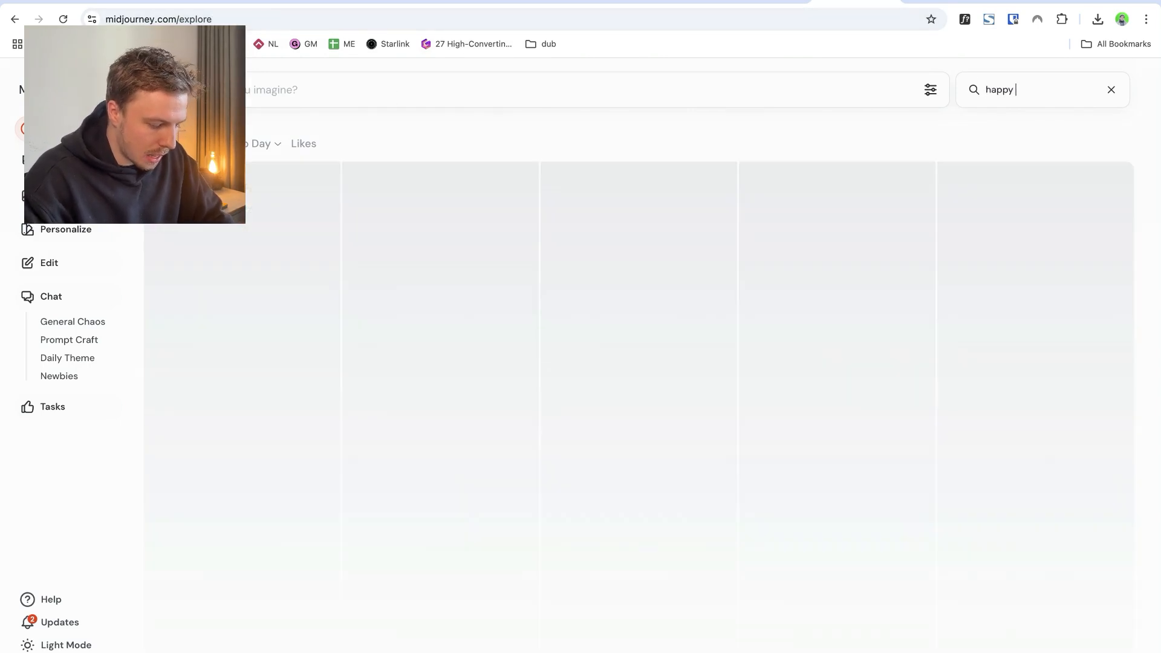
- Look through the "happy pet" results, save the smiling white Samoyed image, and return to the gallery
scroll(1144, 187, "down", 1)
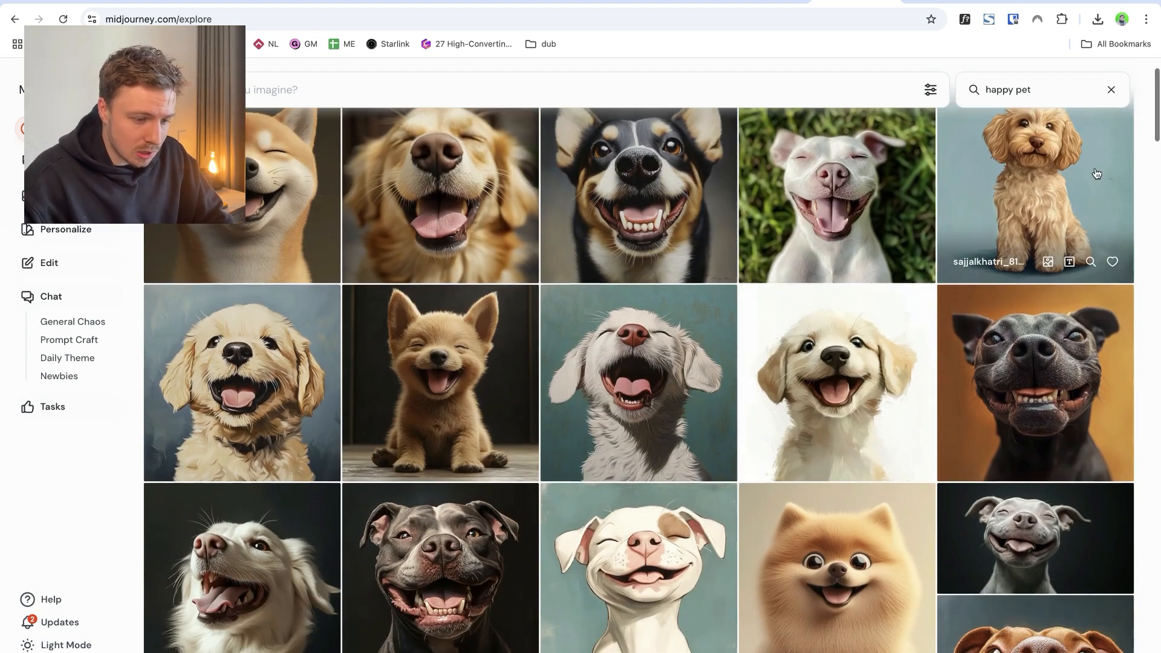
scroll(1143, 183, "down", 15)
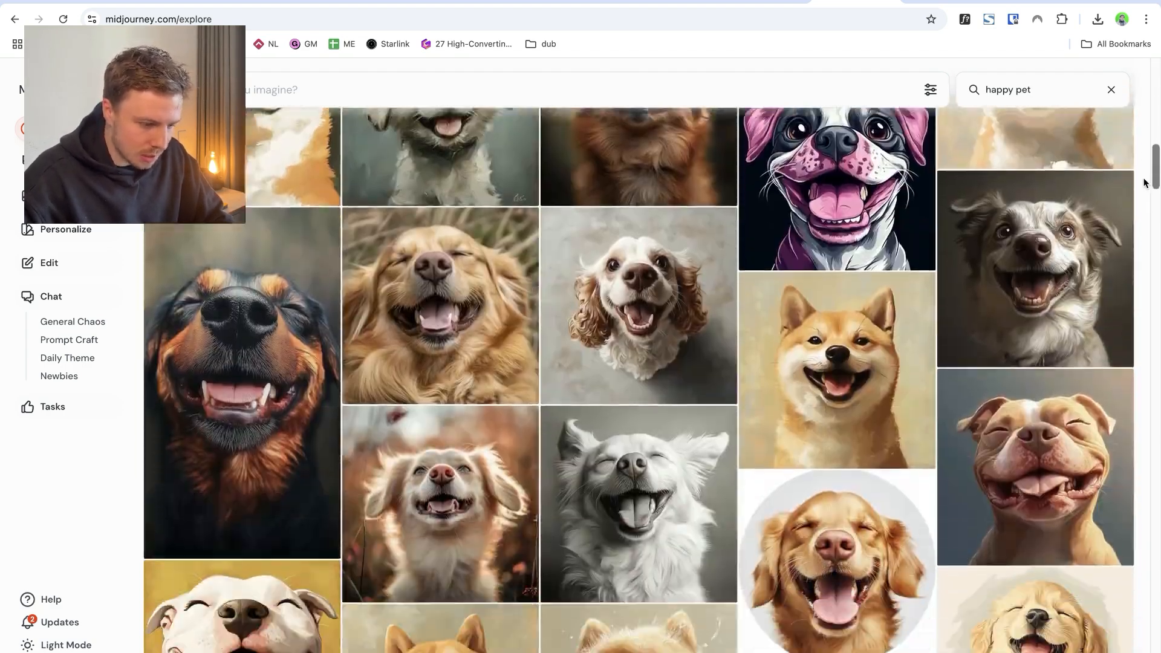
scroll(1143, 183, "down", 10)
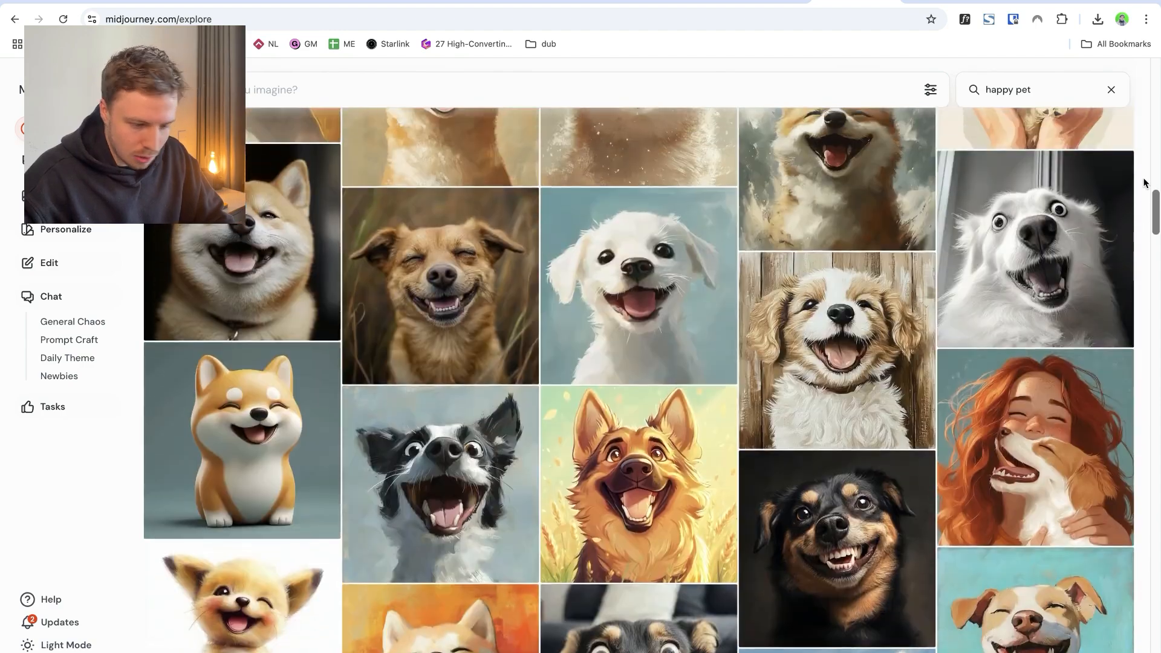
scroll(1143, 183, "down", 1)
scroll(1143, 183, "down", 7)
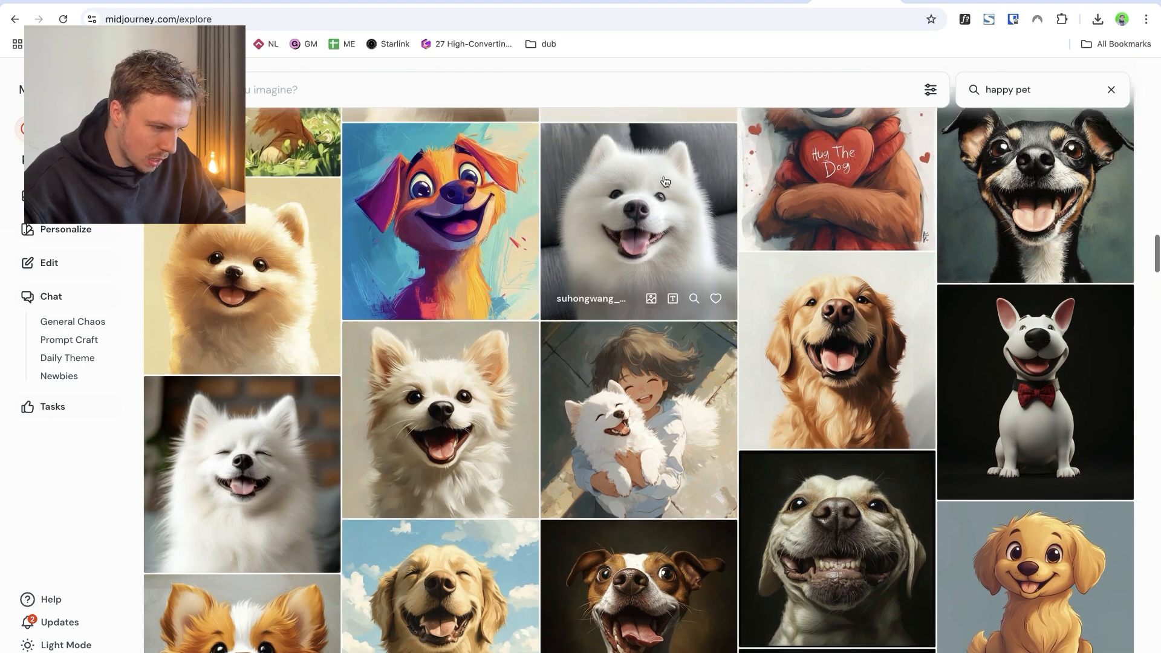
left_click(877, 1)
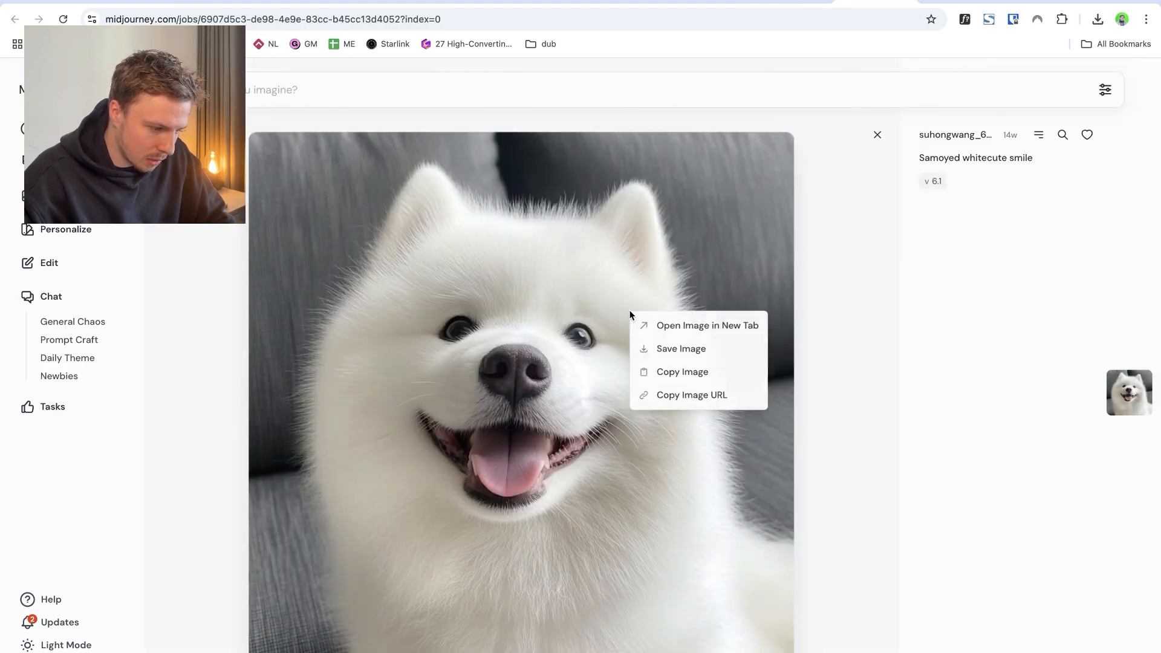
left_click(788, 3)
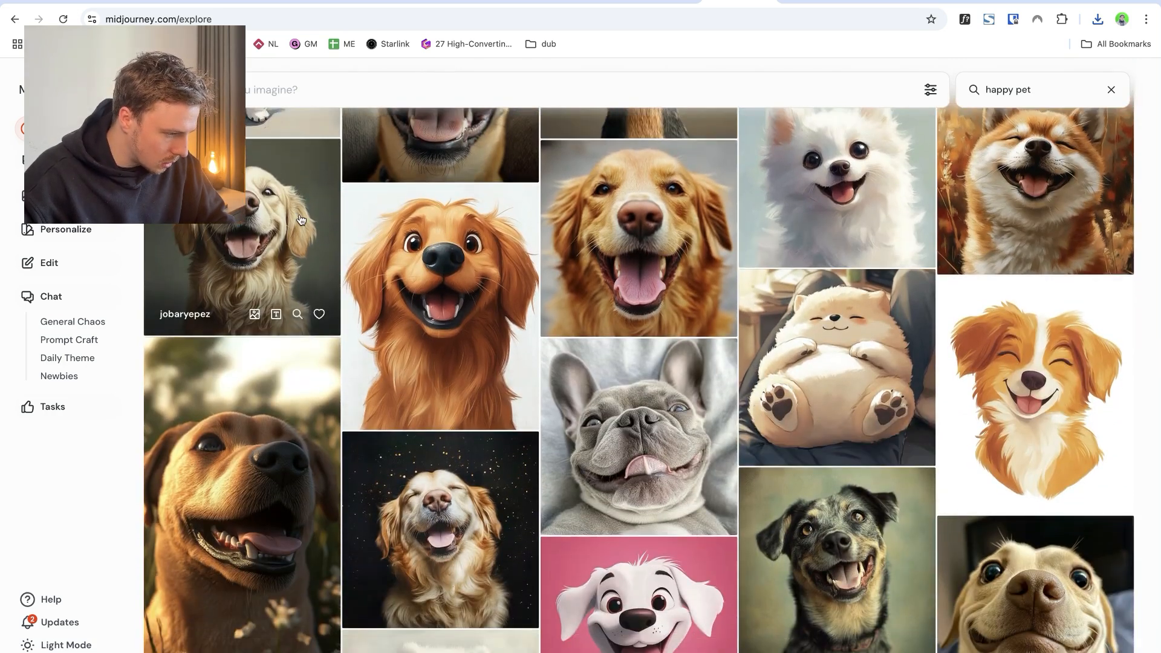
- Change the gallery search to "happy pet sitting" and look through the images for dogs and cats together
scroll(461, 270, "down", 7)
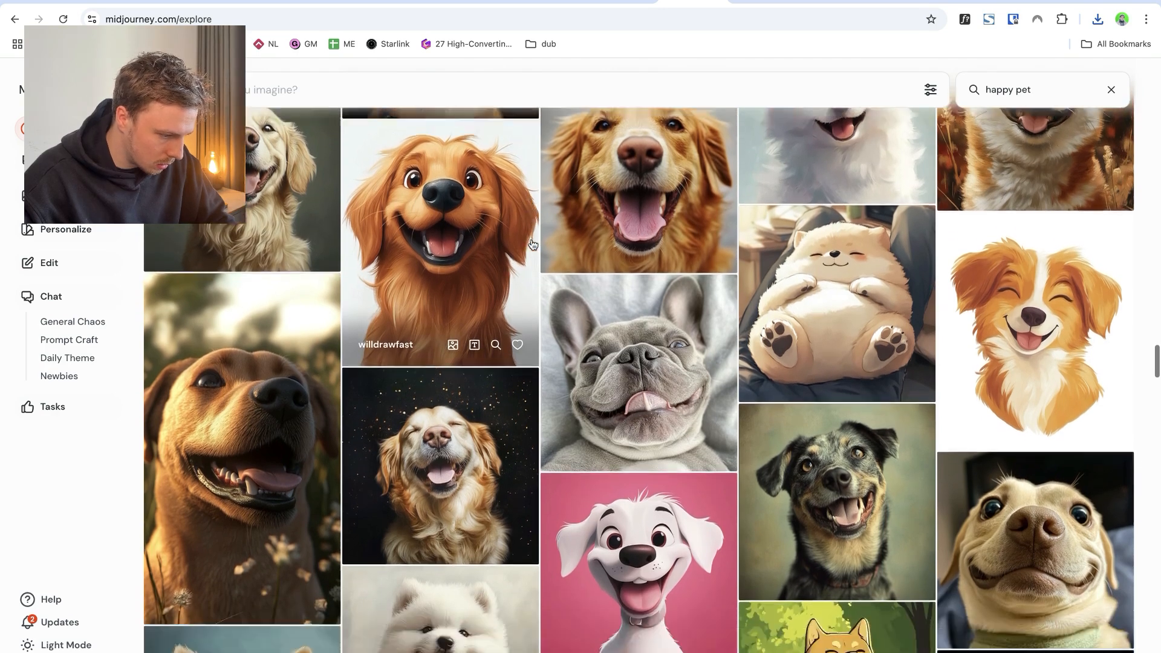
scroll(533, 244, "down", 9)
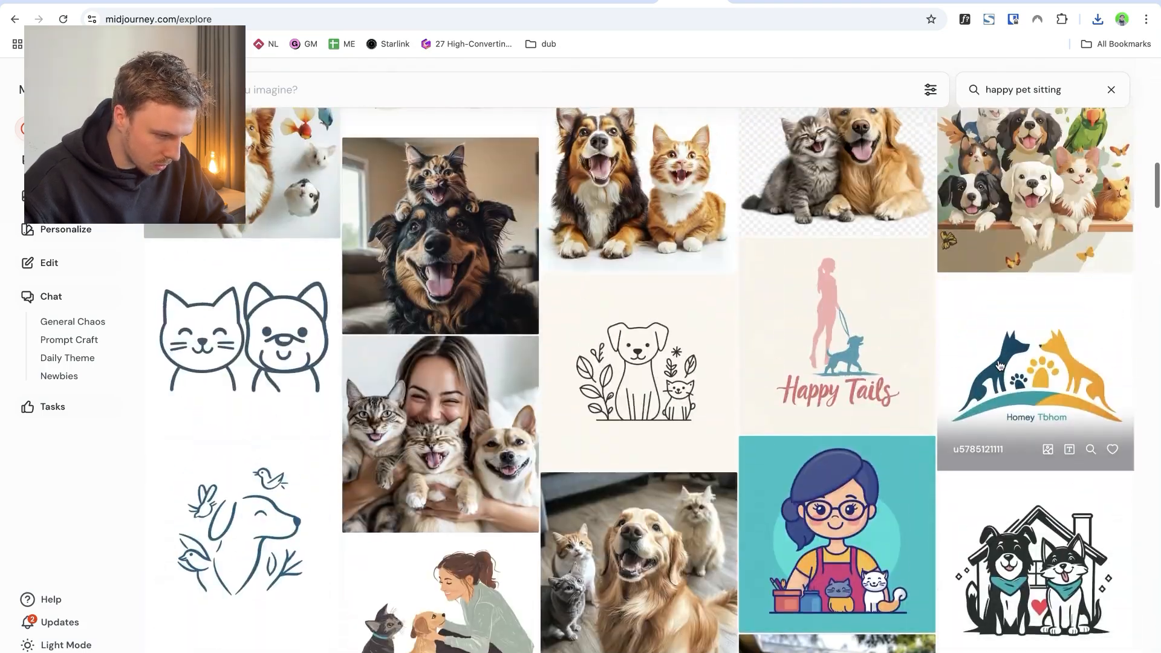
scroll(689, 351, "up", 3)
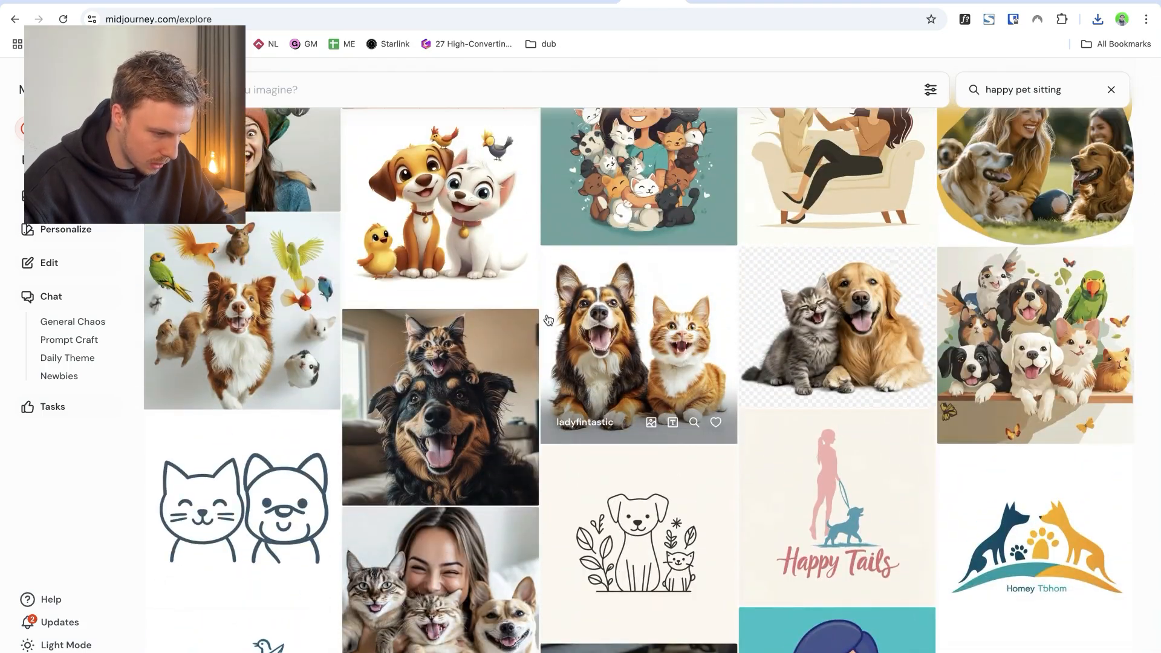
- Review the pet images opened in separate tabs and save the tricolour dog and orange cat on a white background
left_click(711, 3)
left_click(774, 3)
left_click(834, 2)
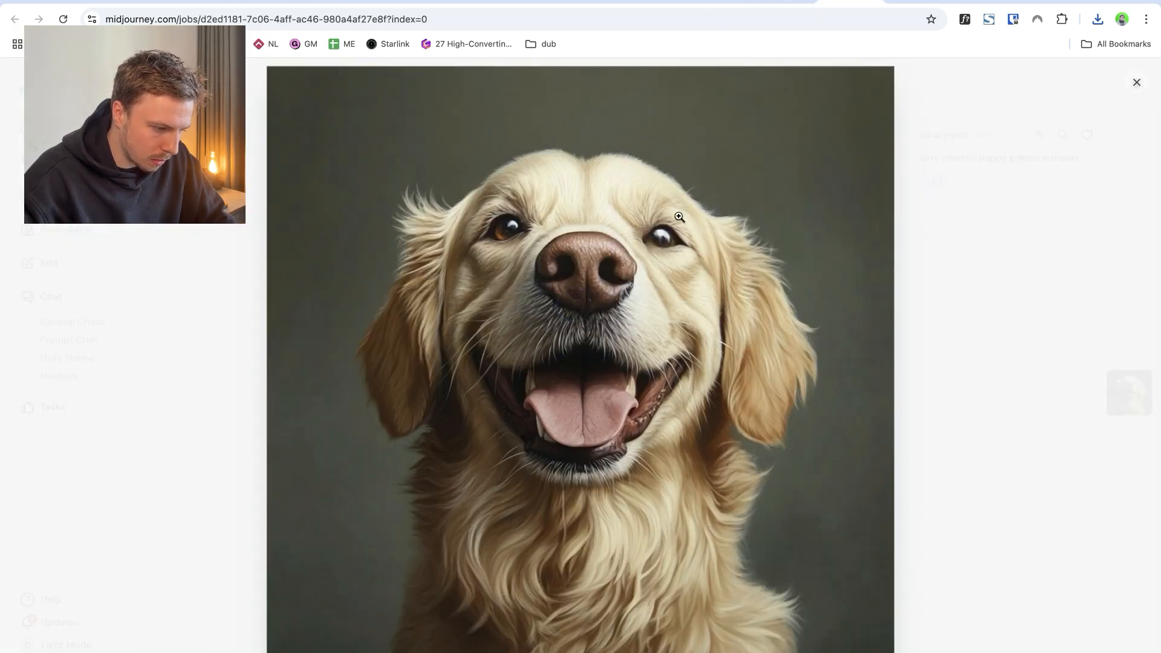
left_click(910, 3)
right_click(614, 223)
left_click(653, 255)
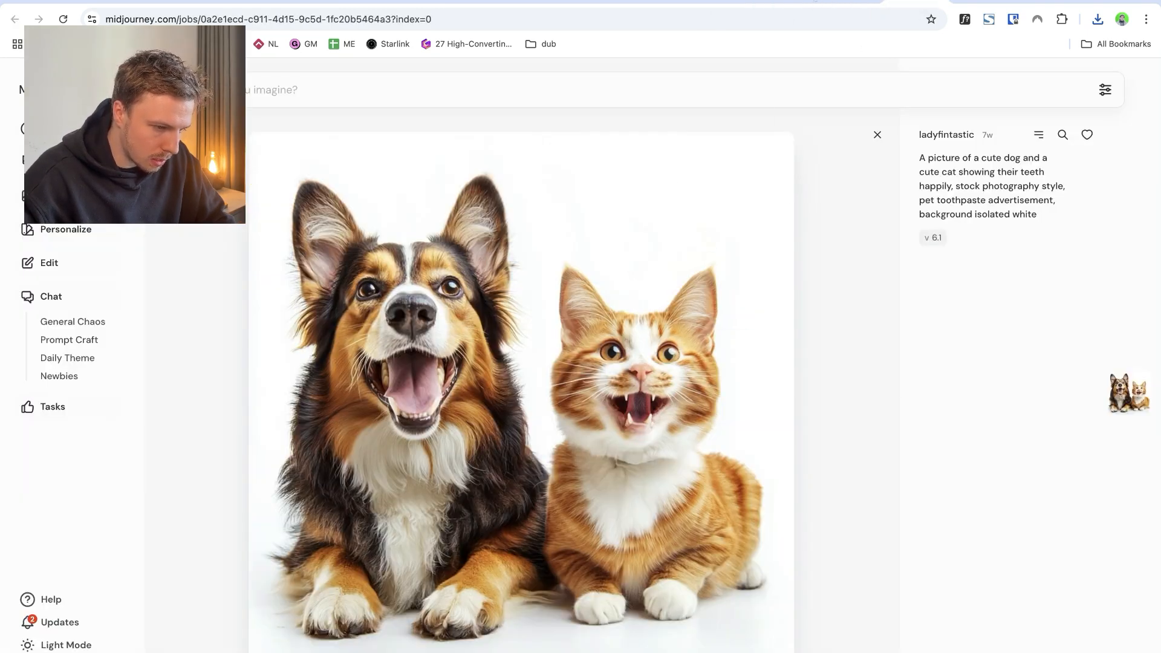
- Find the golden retriever with the grey cat in the "happy pet sitting" results and open its image in a new tab
left_click(651, 3)
scroll(820, 484, "down", 2)
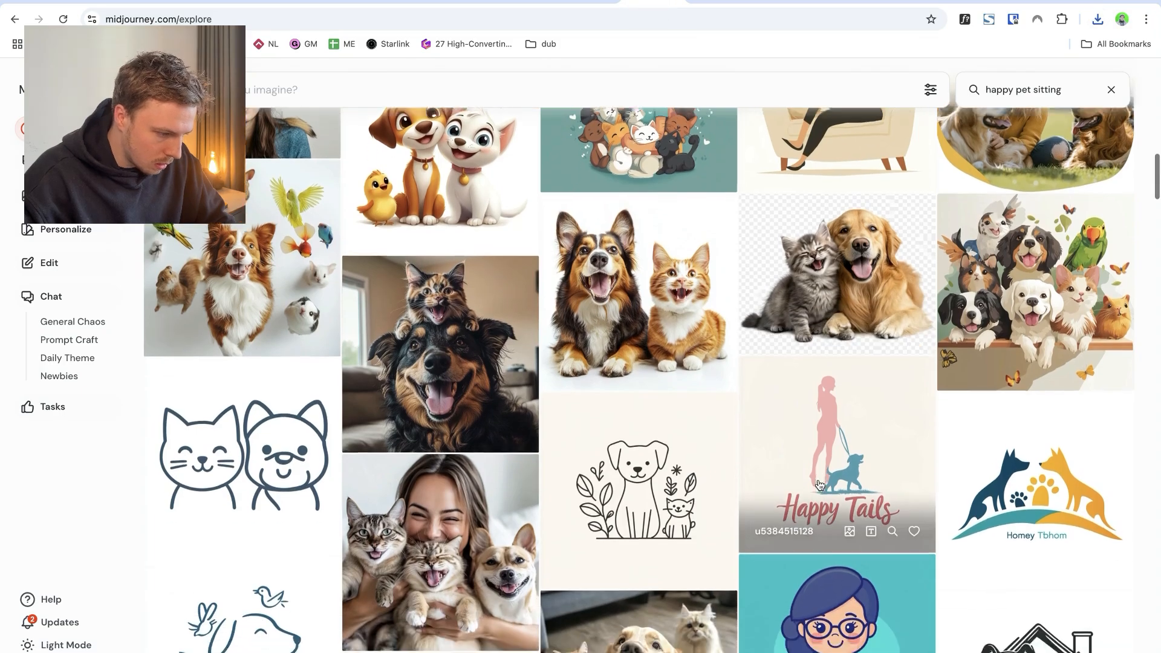
scroll(819, 484, "up", 10)
scroll(819, 483, "down", 10)
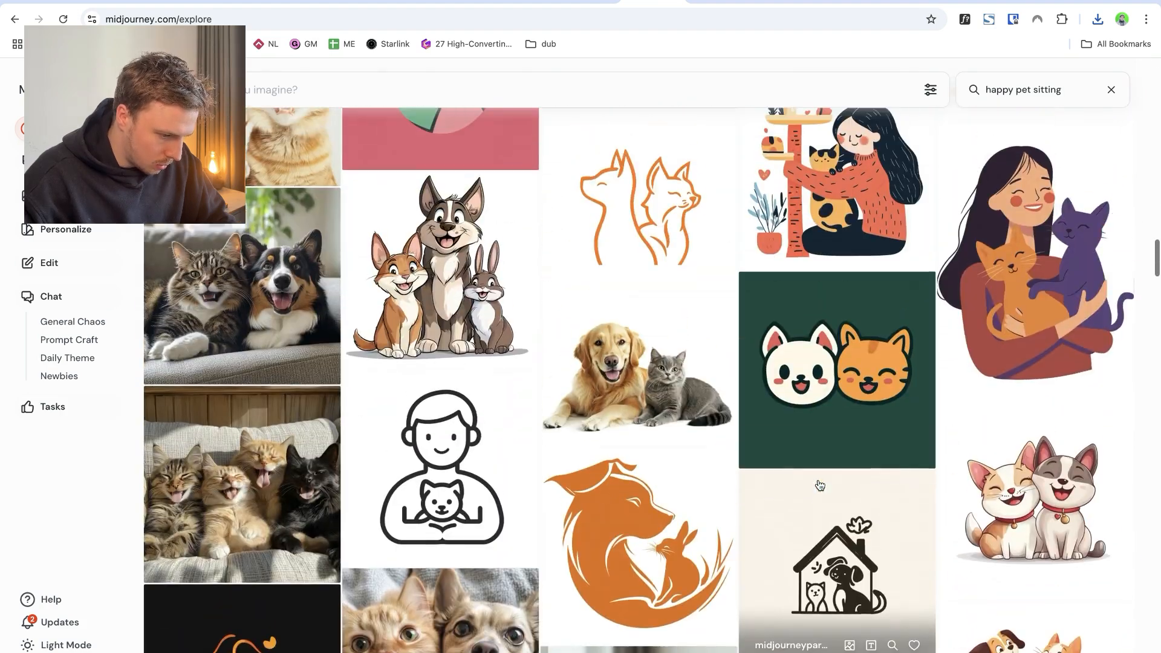
left_click(696, 342)
right_click(695, 346)
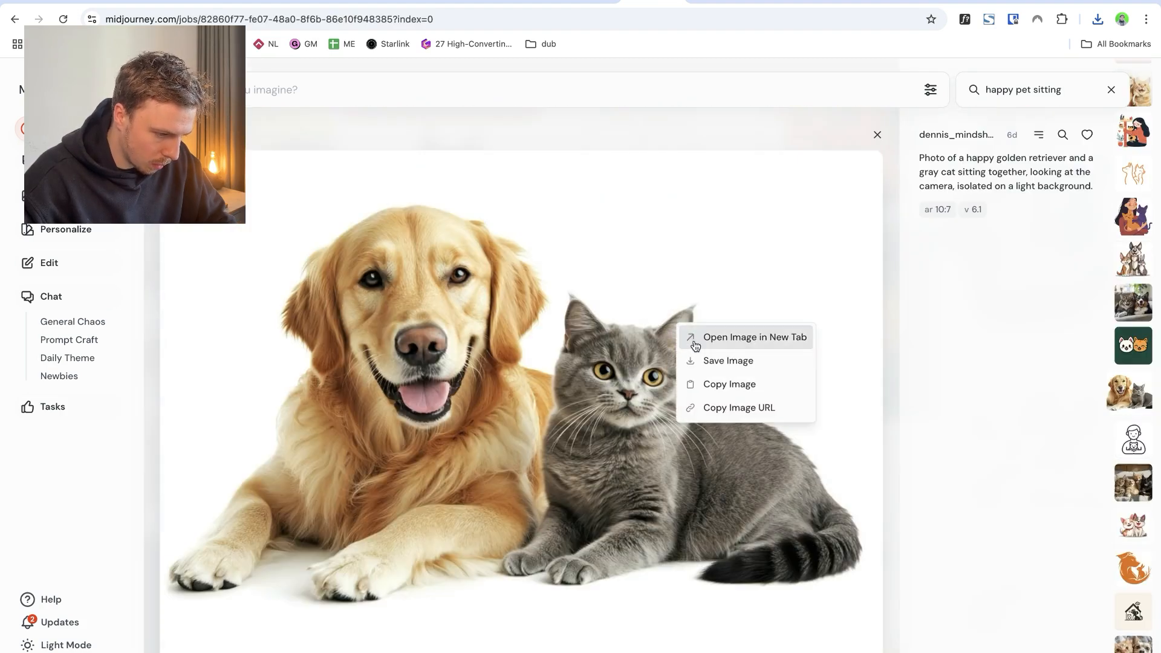
left_click(695, 342)
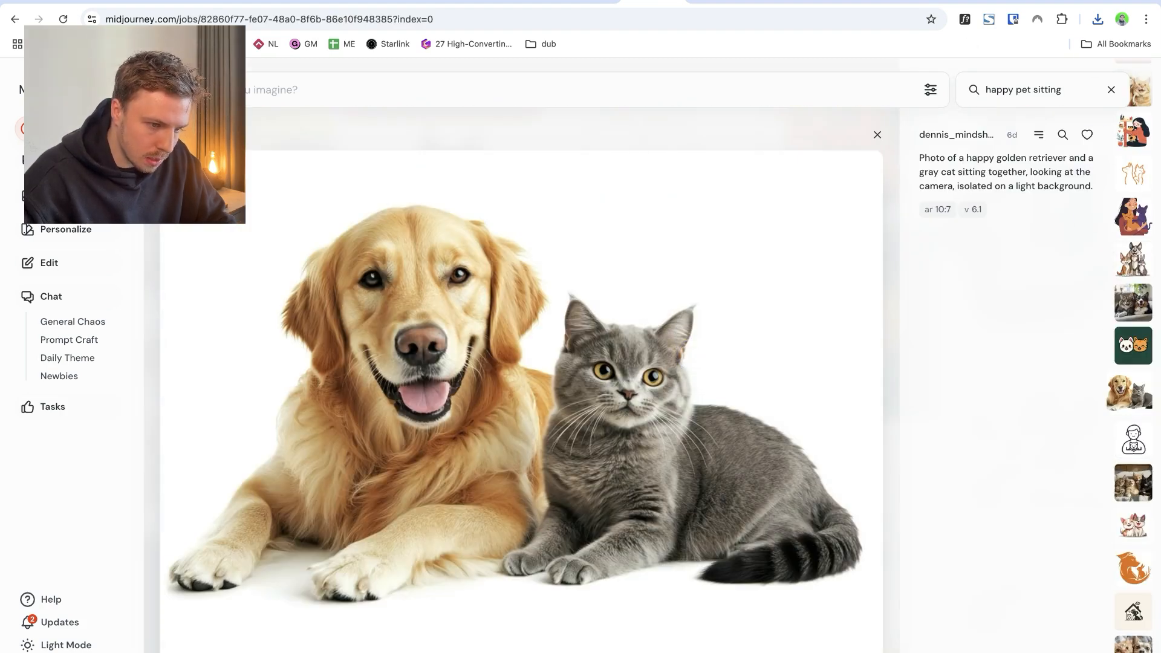
- Switch to Photoshop on the web and run the Remove background quick action on the golden retriever and grey cat image
left_click(967, 2)
left_click(14, 72)
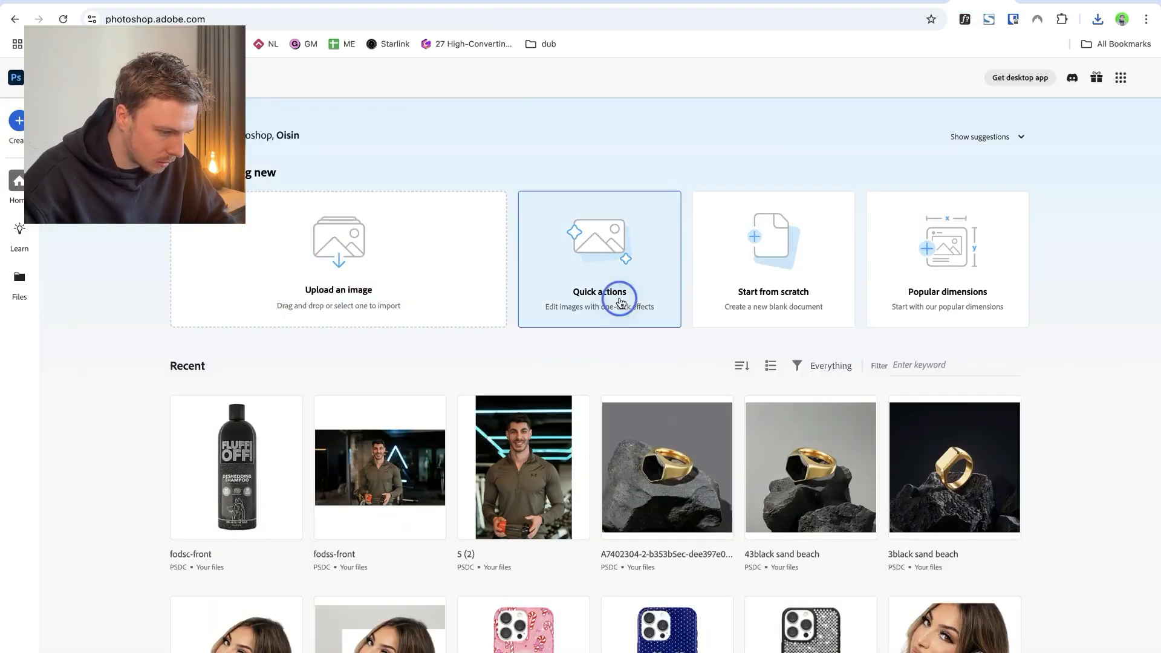
left_click(612, 308)
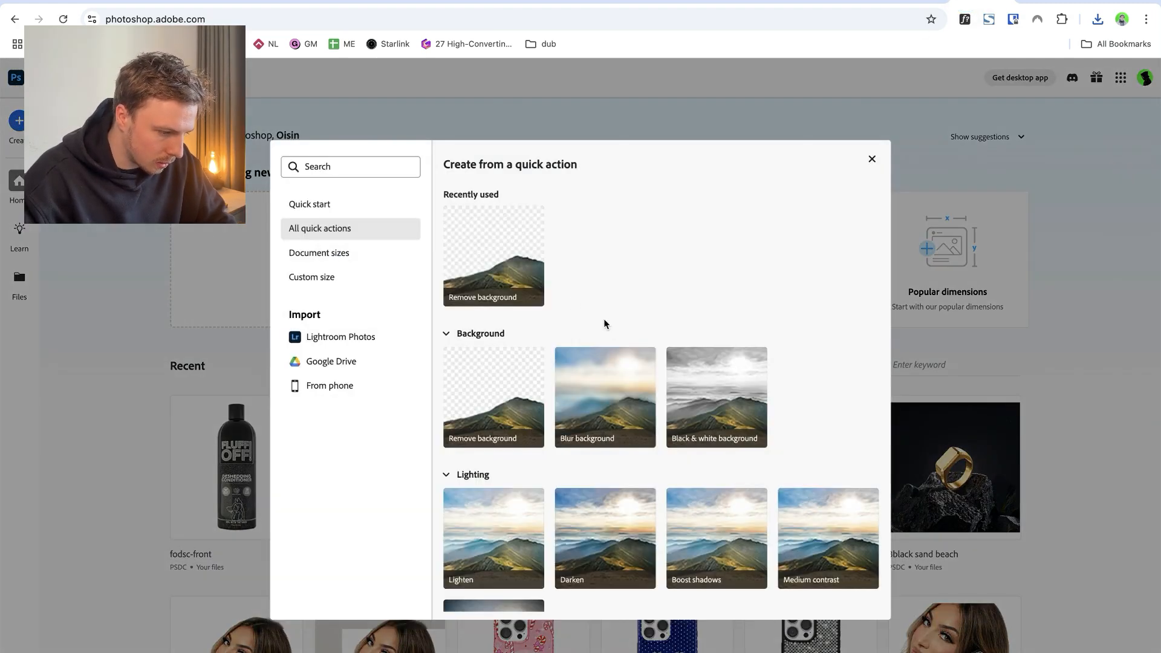
left_click(494, 255)
key("space")
key("Down")
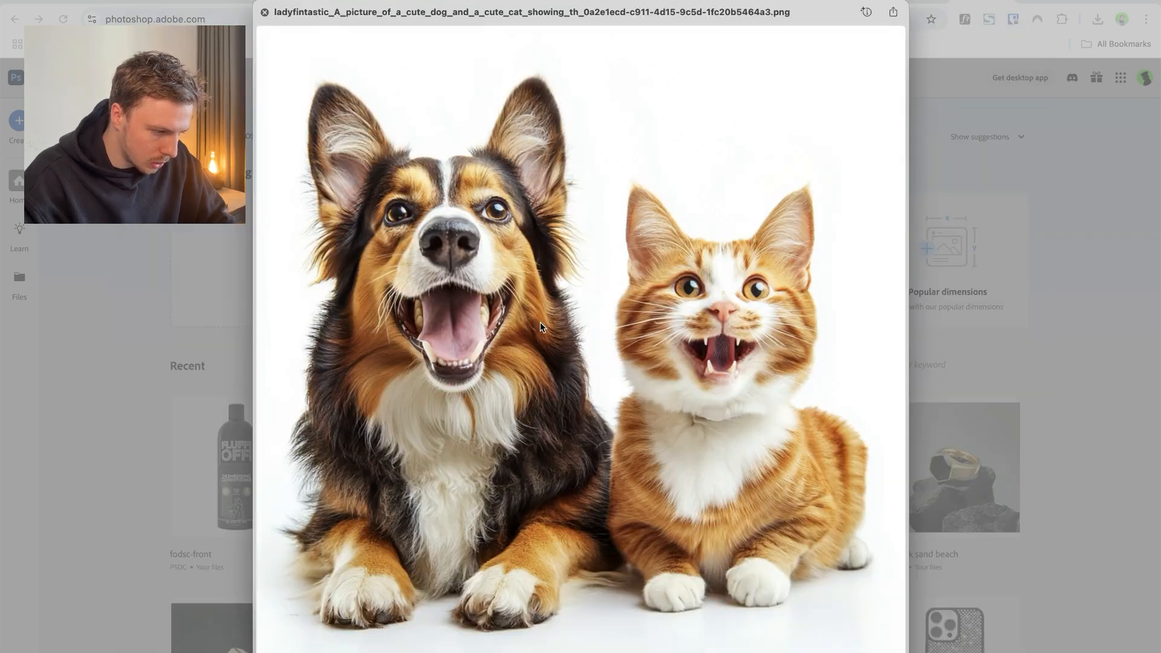
key("Down")
key("space")
key("Return")
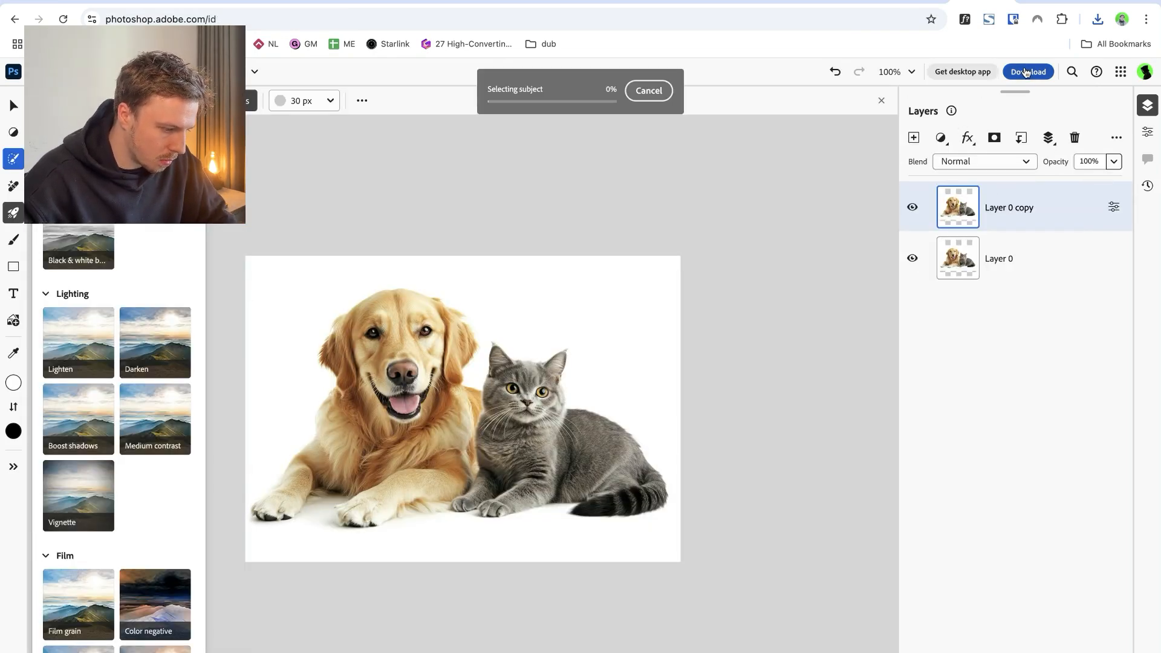
- Download the cut-out pet image to the computer as a PNG, replacing the existing file in Downloads
left_click(1026, 72)
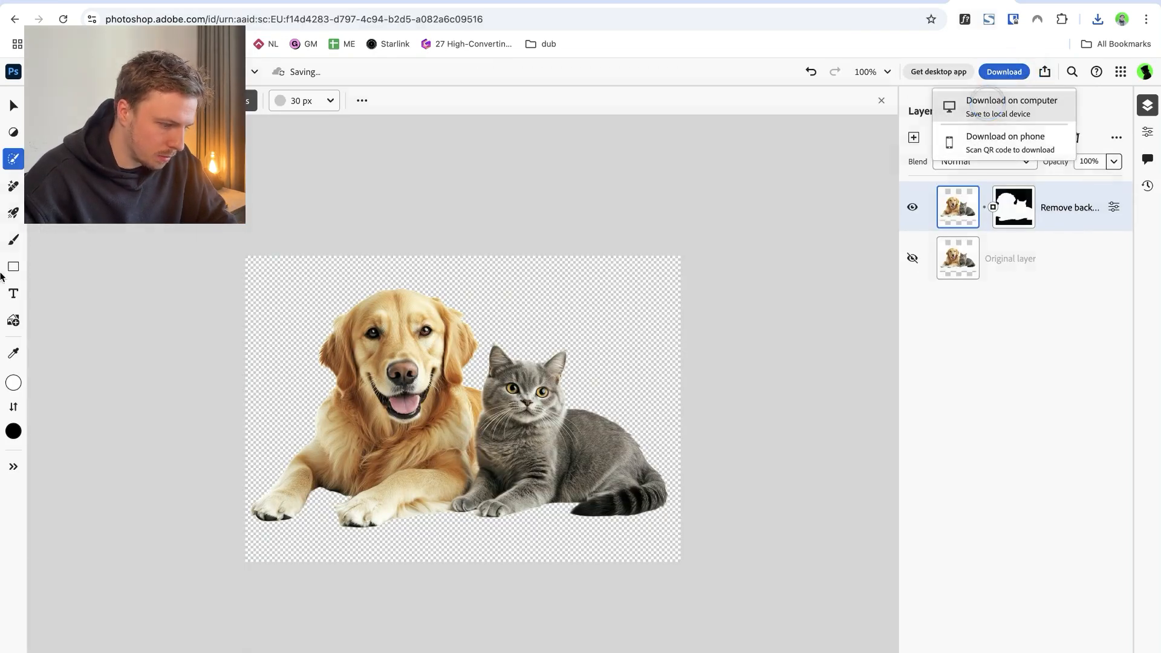
key("Return")
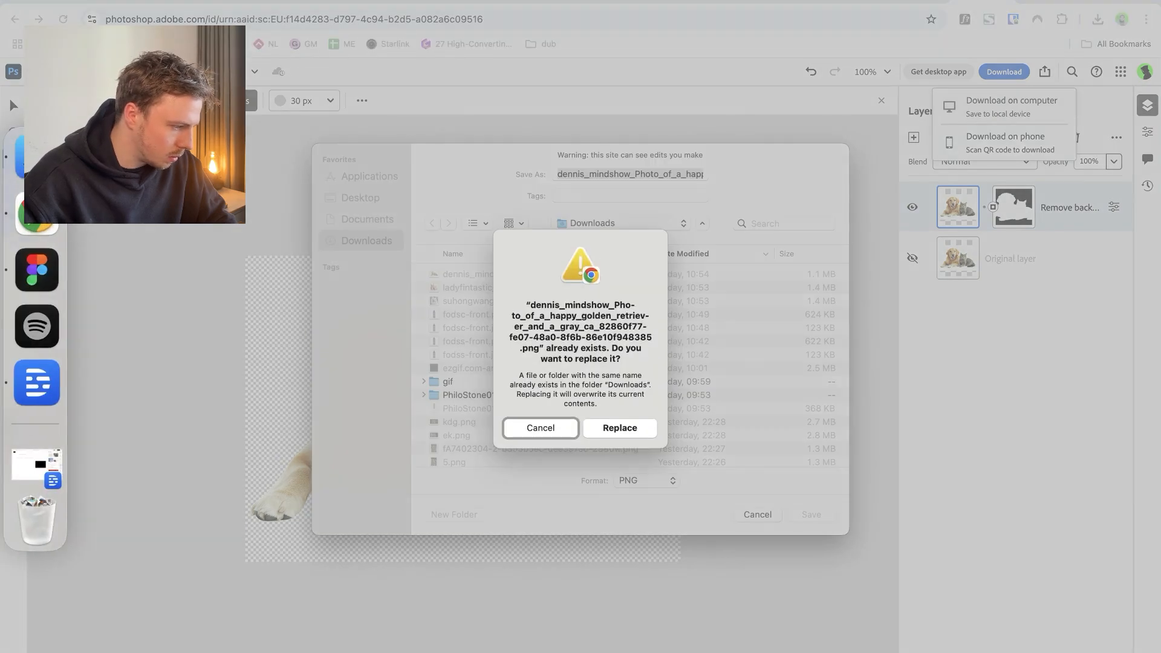
key("Return")
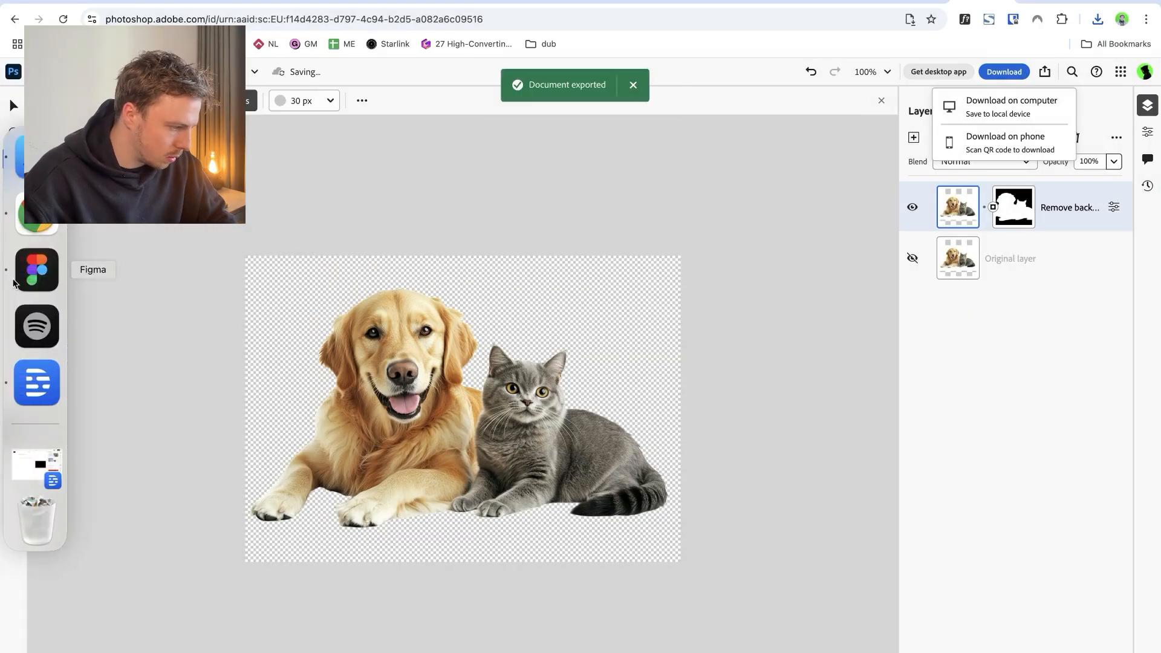
- Switch to Figma, bring in the cut-out pet image from Downloads, and place it in the After page at about 252 × 177
left_click(14, 281)
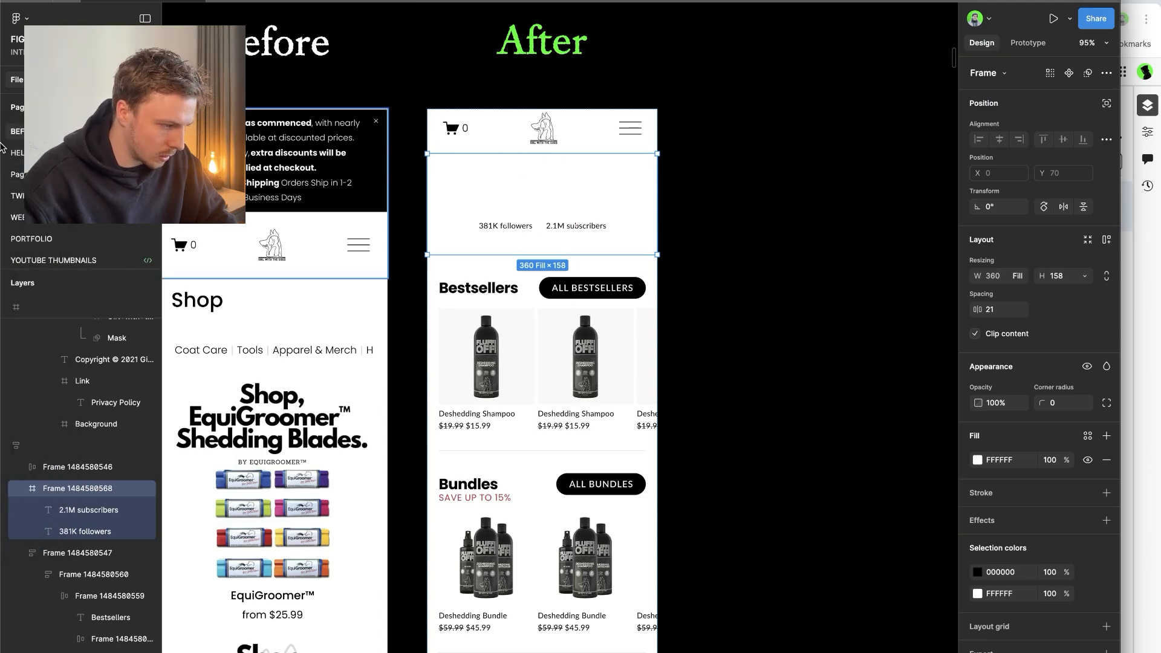
left_click(23, 158)
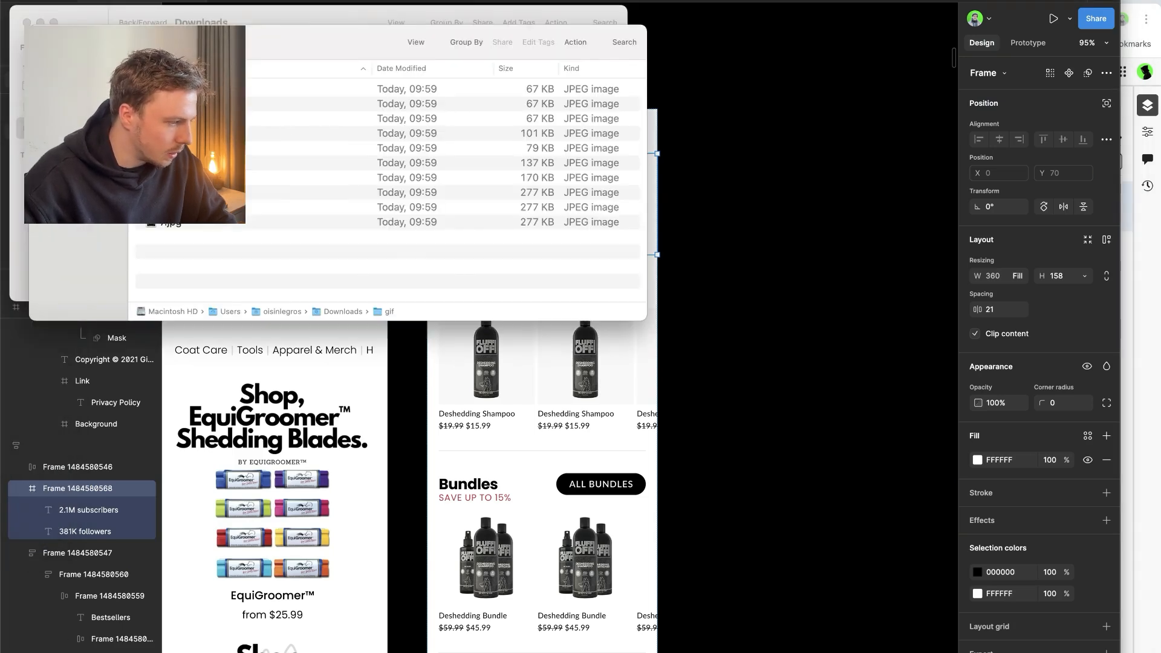
left_click(778, 187)
left_click(731, 194)
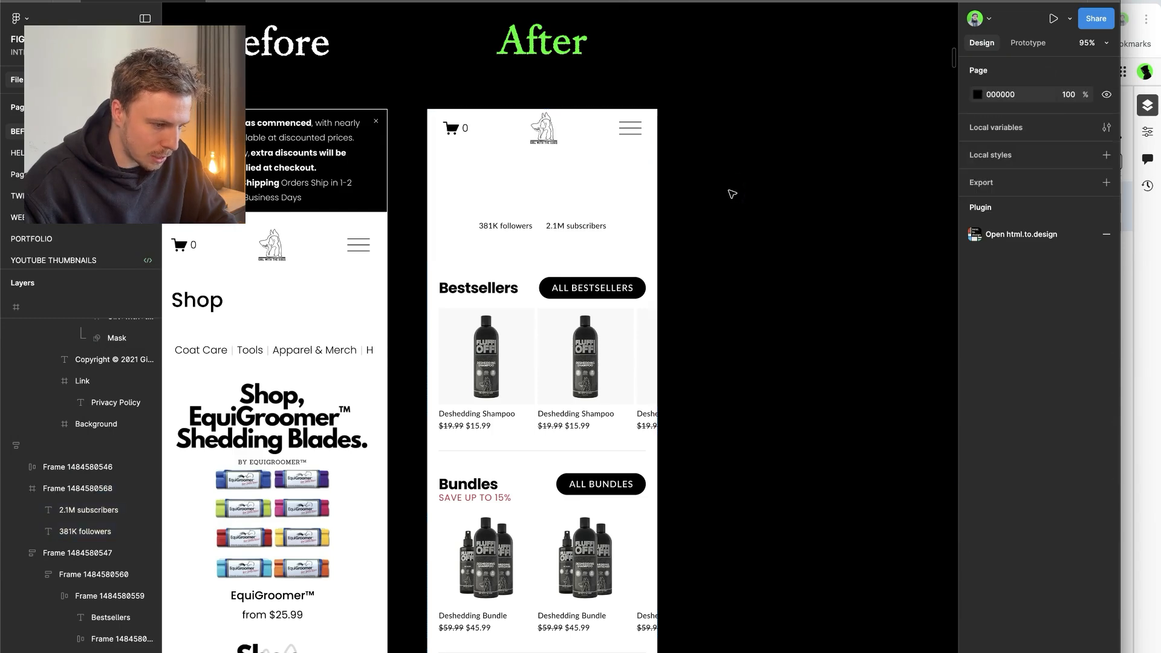
key("super+v")
left_click_drag(588, 60, 588, 531)
left_click_drag(557, 583, 525, 207)
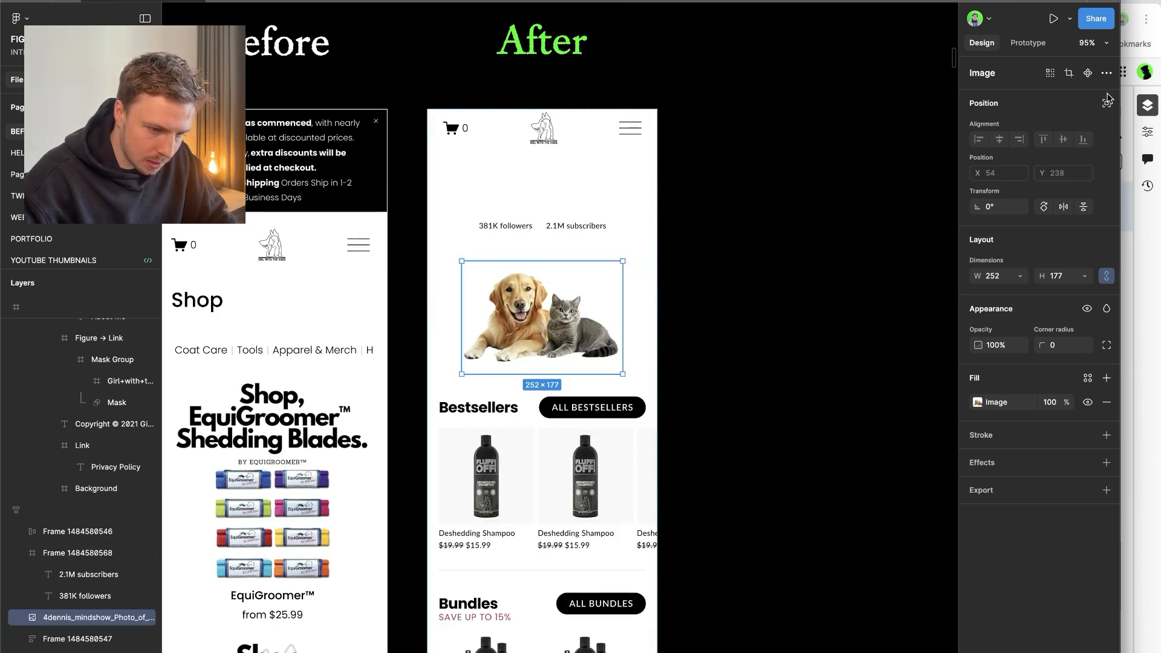
- Move the pet image inside the banner frame that holds the follower and subscriber texts
left_click_drag(567, 310, 566, 204)
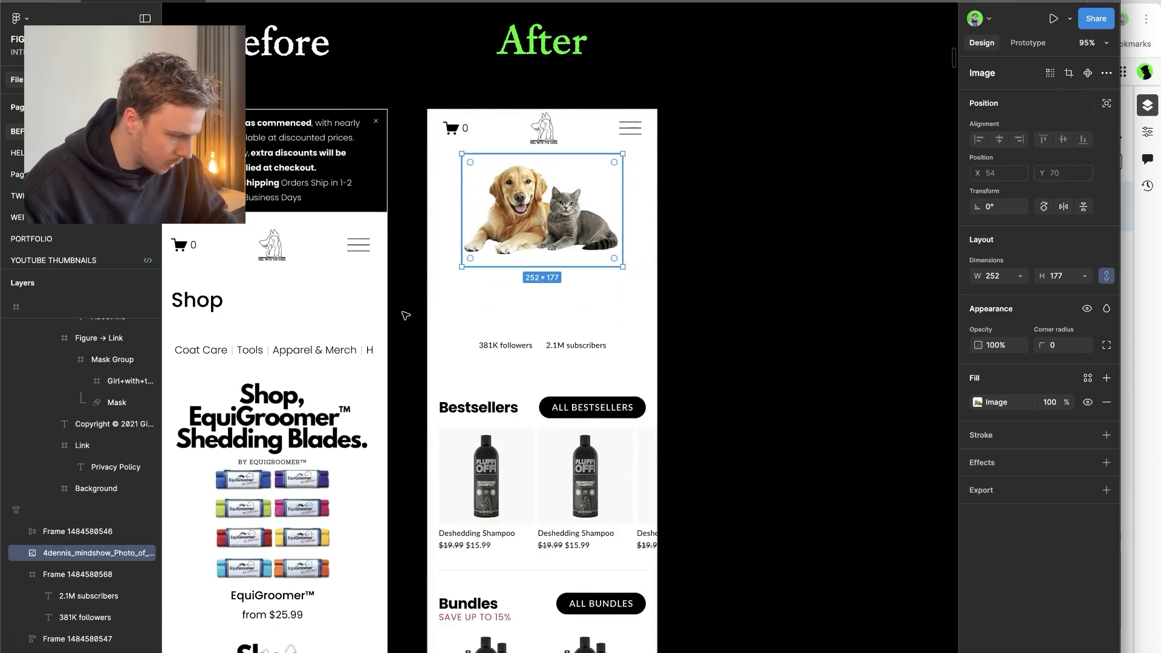
key("Delete")
left_click(553, 188)
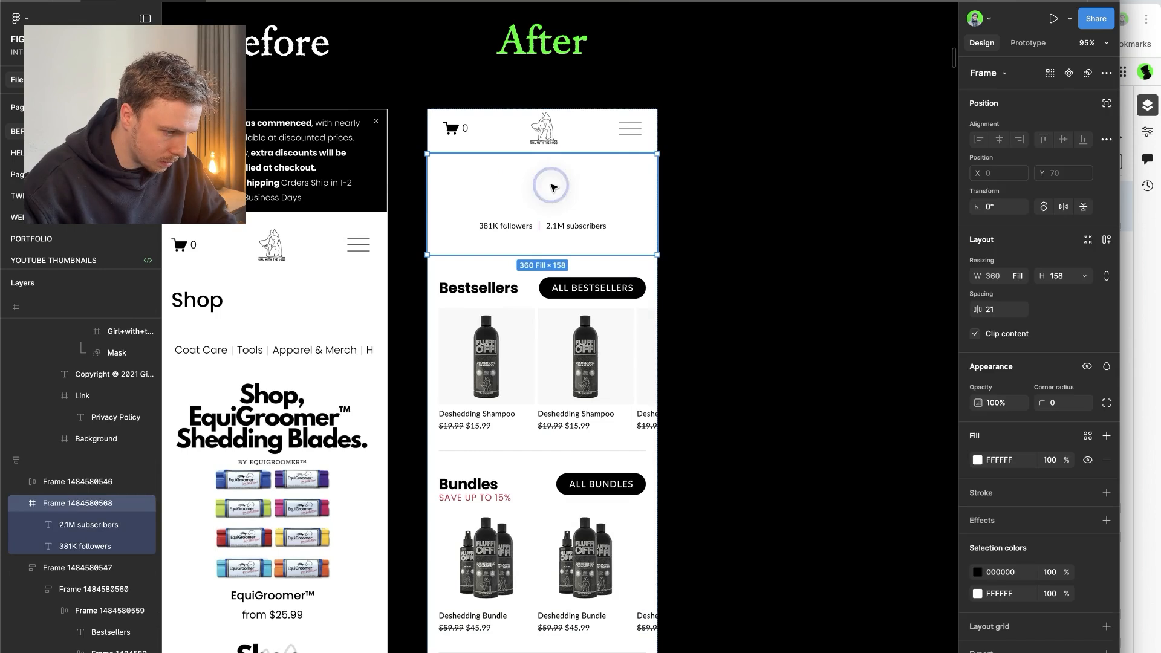
key("ctrl+v")
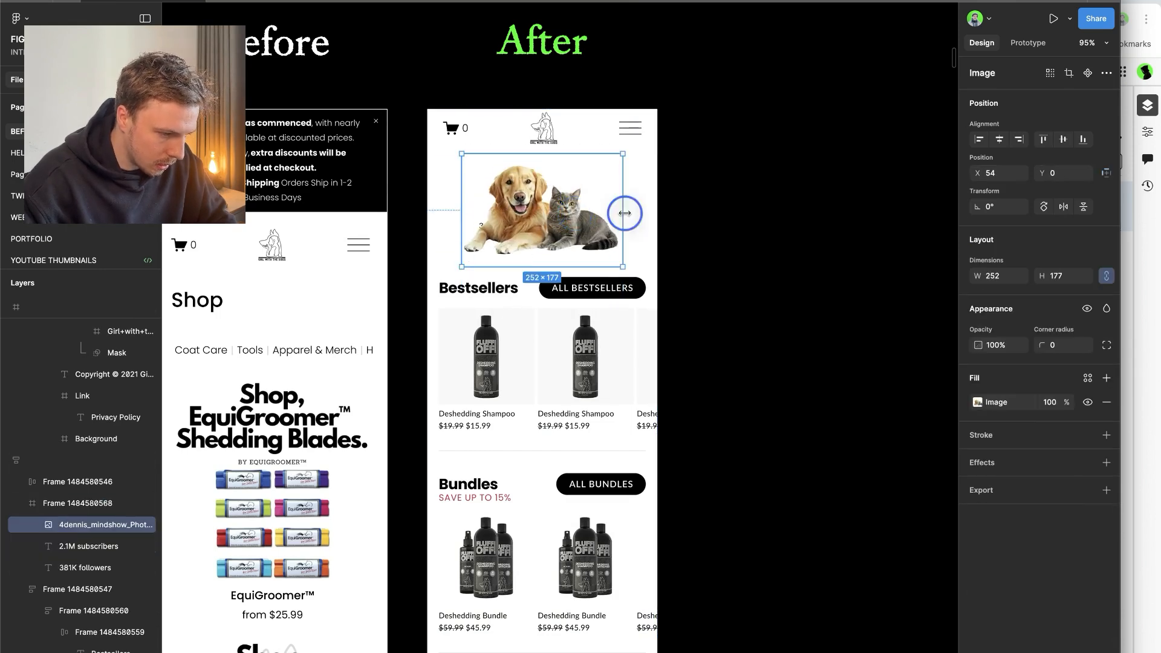
- Fill the banner frame with the pale yellow colour F7F4D6
left_click(640, 215)
left_click(979, 425)
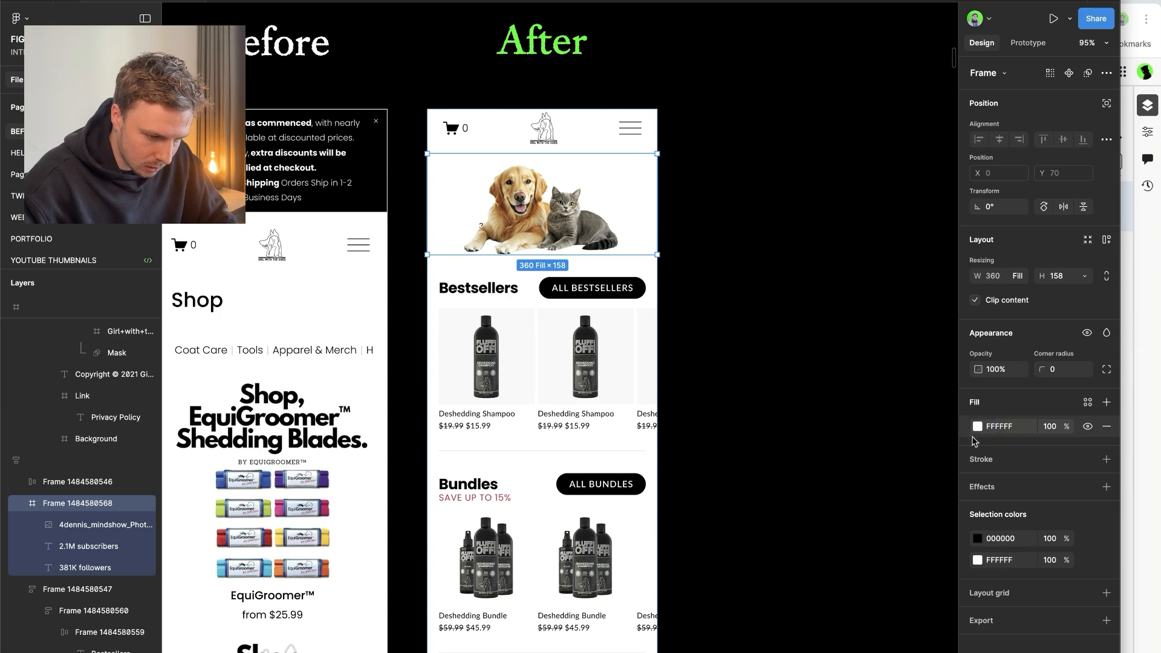
left_click(979, 428)
left_click(977, 427)
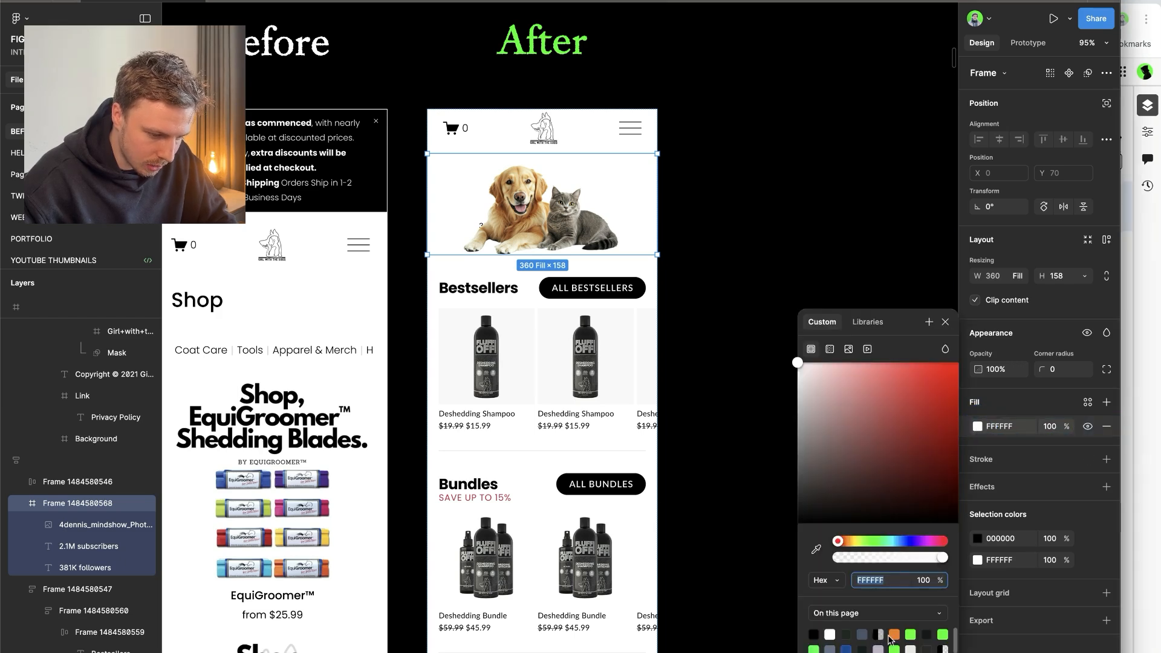
left_click(808, 363)
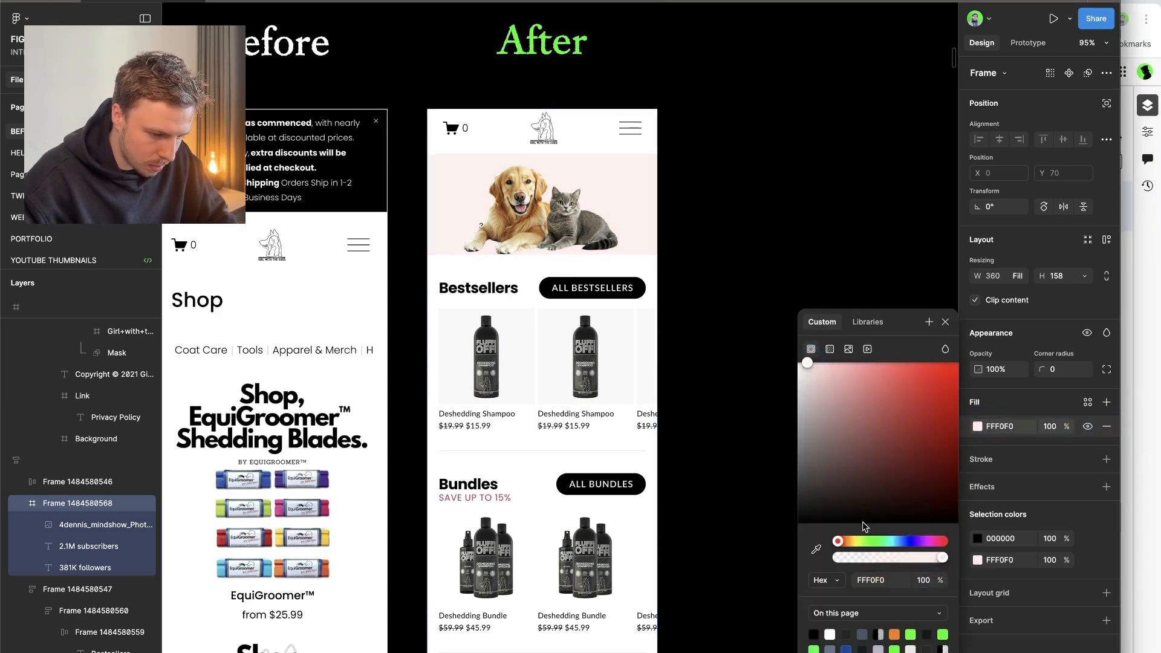
left_click(855, 541)
left_click(818, 373)
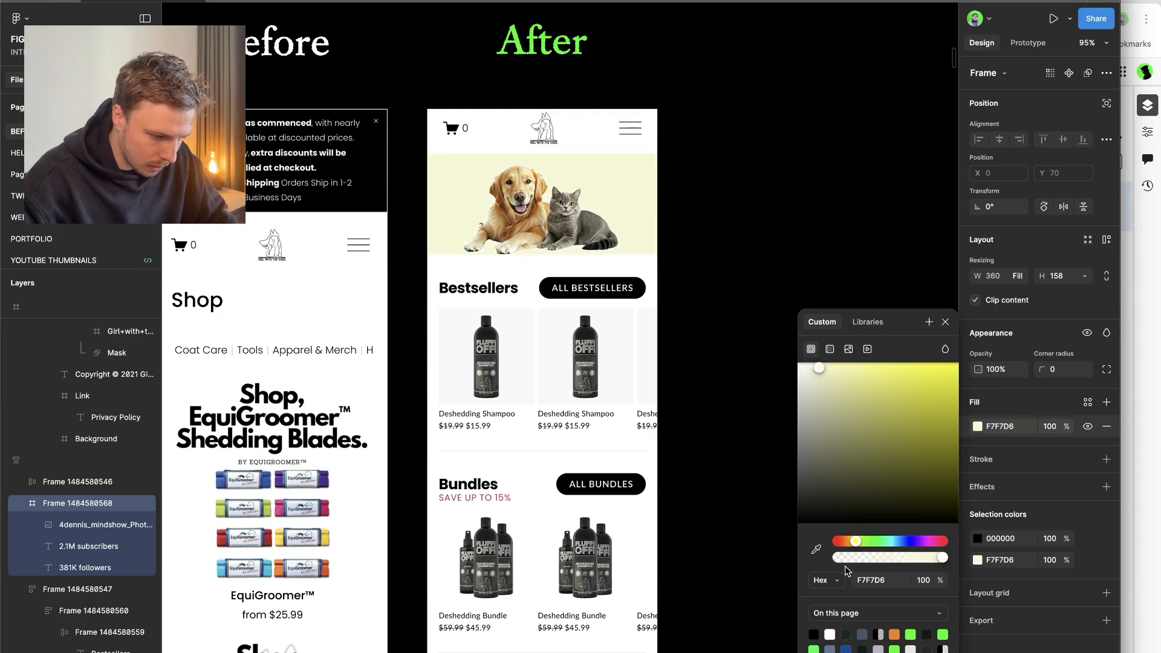
left_click(853, 541)
- Shift the pet image to the right side of the banner and the 381K followers text to its lower-left corner
left_click(536, 221)
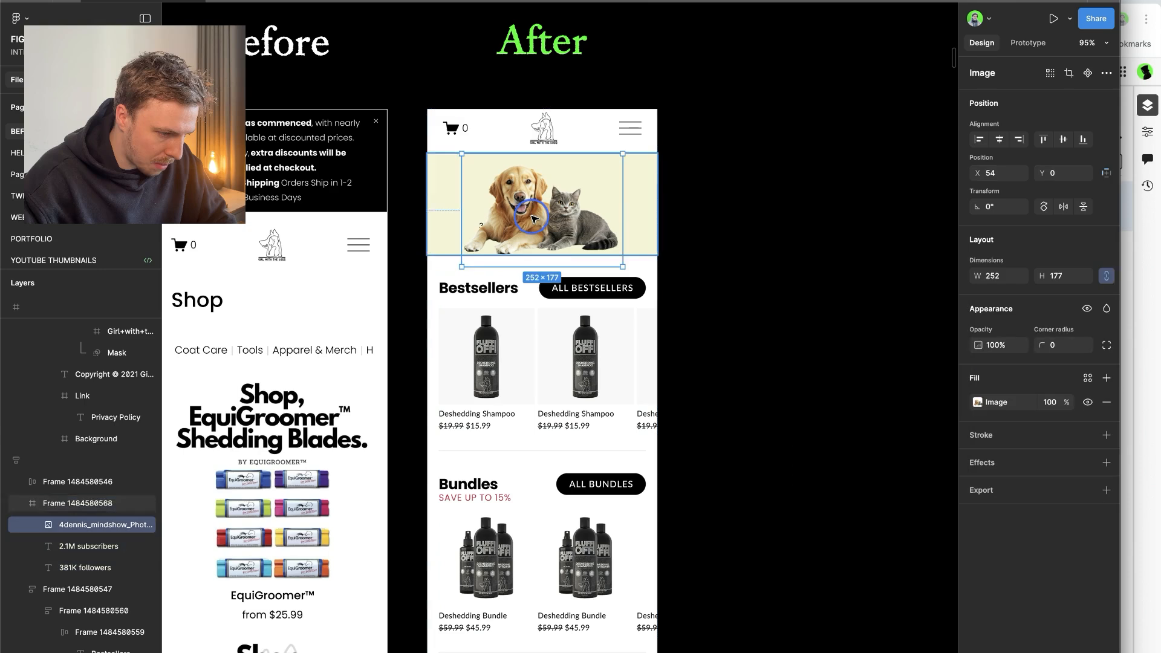
left_click_drag(535, 221, 577, 218)
left_click(484, 234)
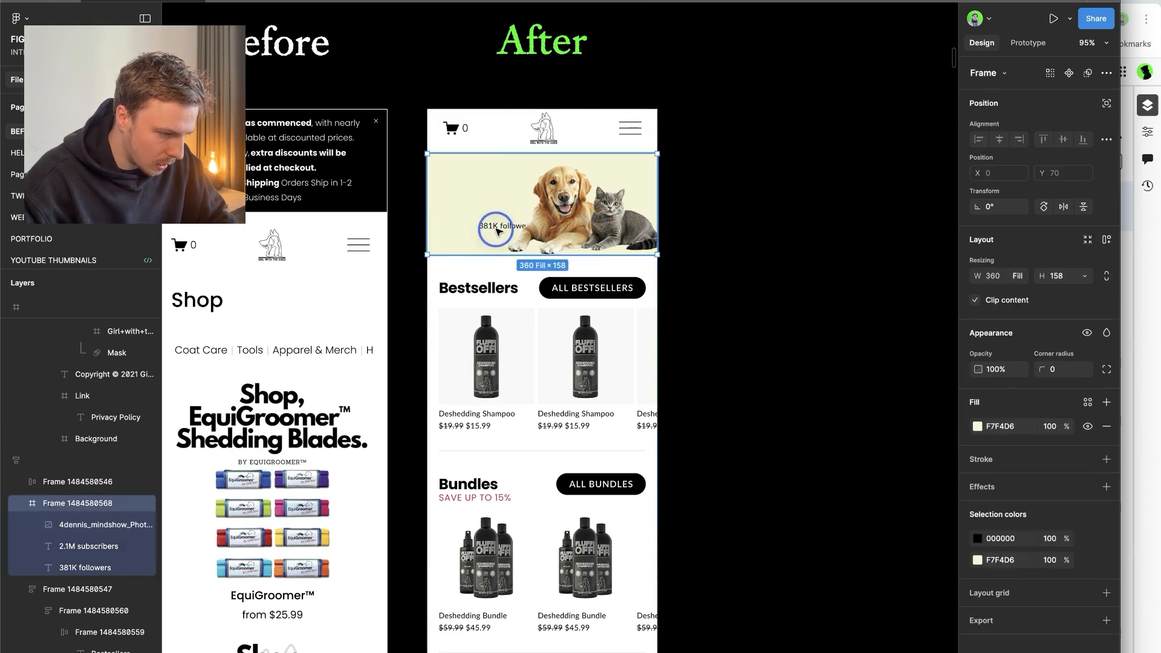
double_click(495, 230)
left_click_drag(493, 228, 455, 242)
double_click(573, 231)
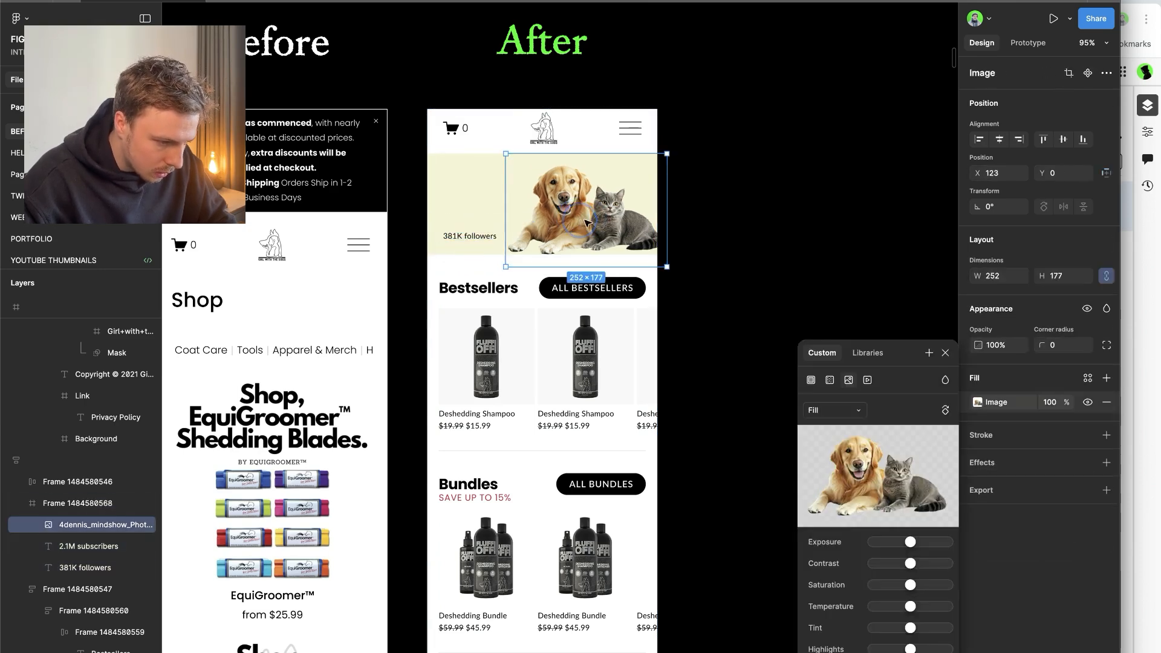
left_click_drag(602, 220, 607, 218)
left_click(535, 199)
left_click(505, 191)
key("super+d")
key("super+z")
- Draw a rectangular strip 19 high along the banner's bottom edge, starting at its left side and layered behind the pet image
left_click(477, 194)
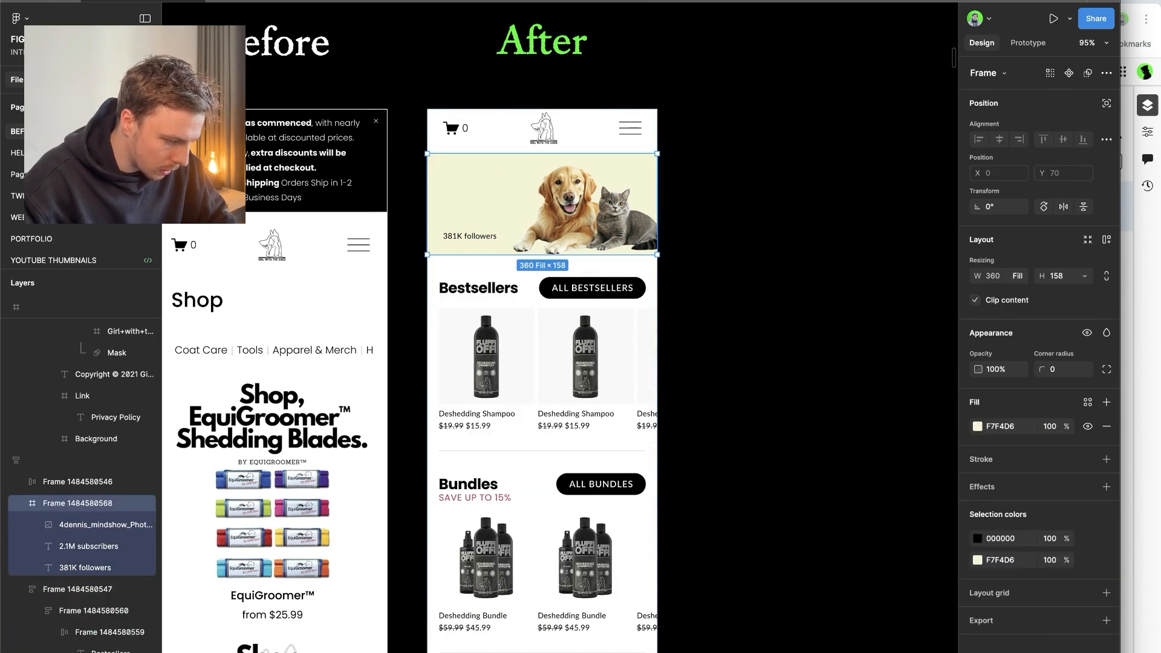
left_click(566, 652)
left_click(547, 551)
mouse_move(495, 229)
left_mouse_down()
mouse_move(642, 229)
mouse_move(573, 232)
mouse_move(572, 252)
left_mouse_up()
key("super+bracketleft")
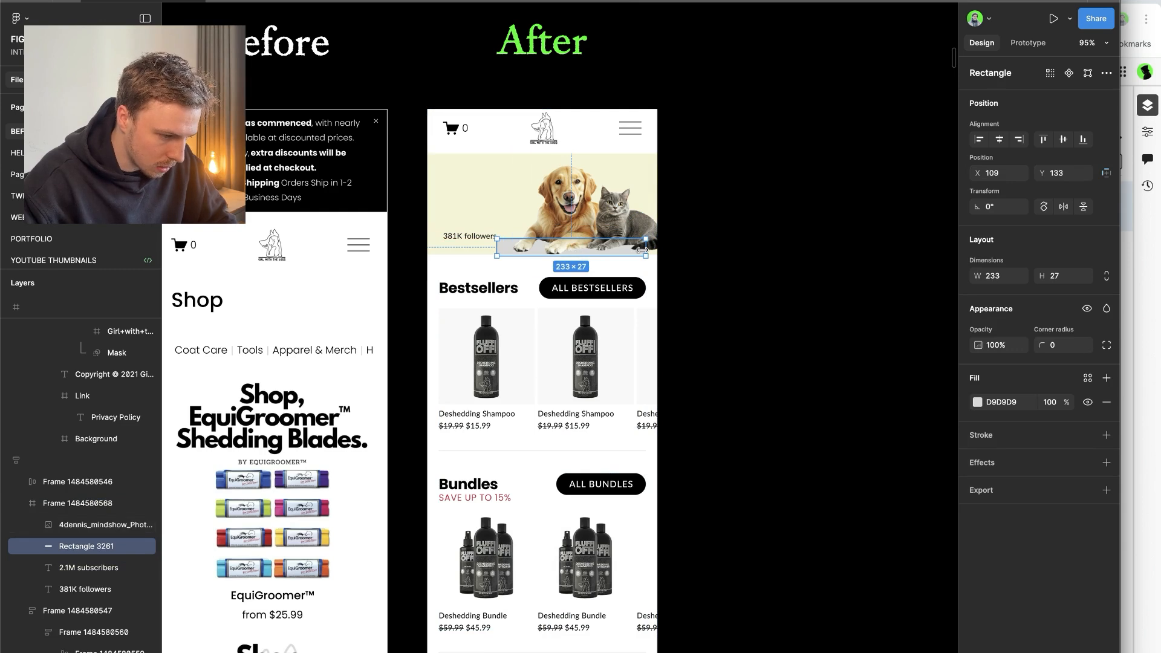
left_click_drag(646, 256, 695, 250)
left_click_drag(499, 249, 427, 252)
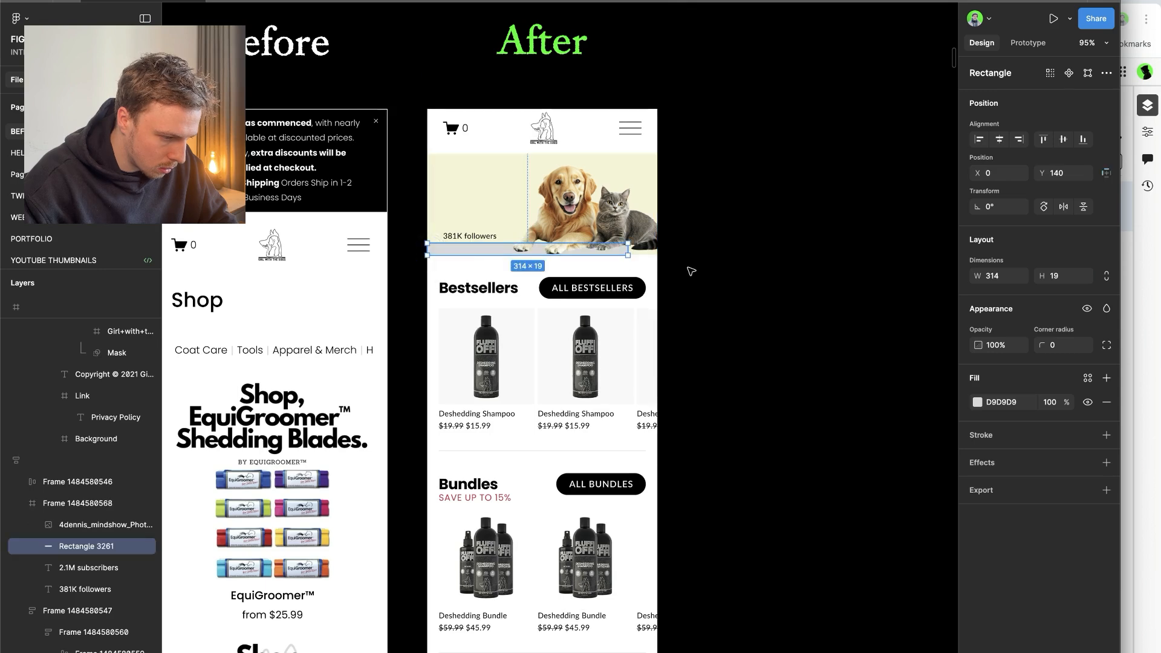
- Fill the banner's bottom strip with the red CD2C4E sampled from the "SAVE UP TO 15%" text
left_click(988, 405)
scroll(728, 423, "down", 5)
left_click(817, 551)
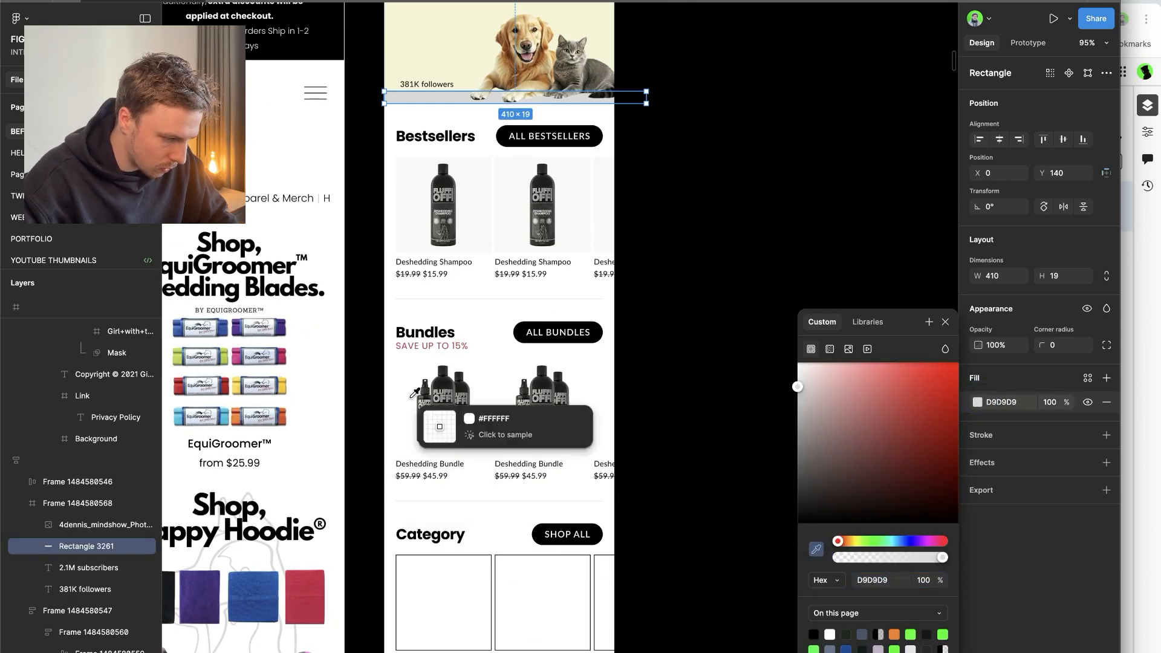
scroll(427, 345, "up", 10)
left_click(421, 309)
scroll(421, 309, "down", 10)
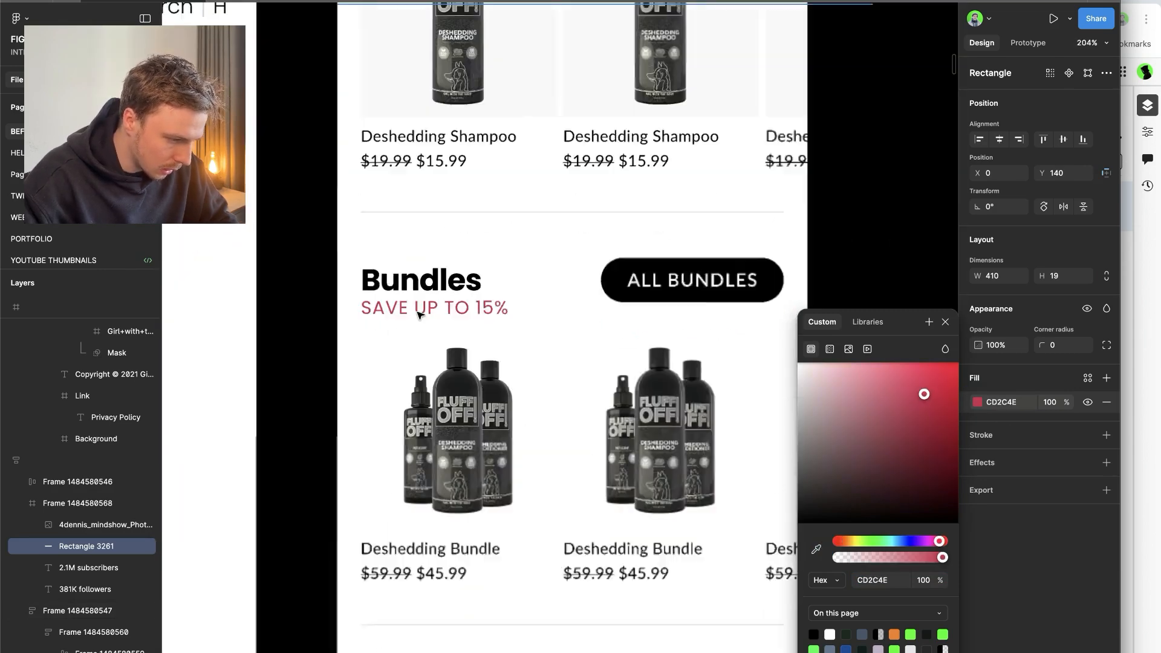
left_click(686, 339)
scroll(674, 250, "down", 1)
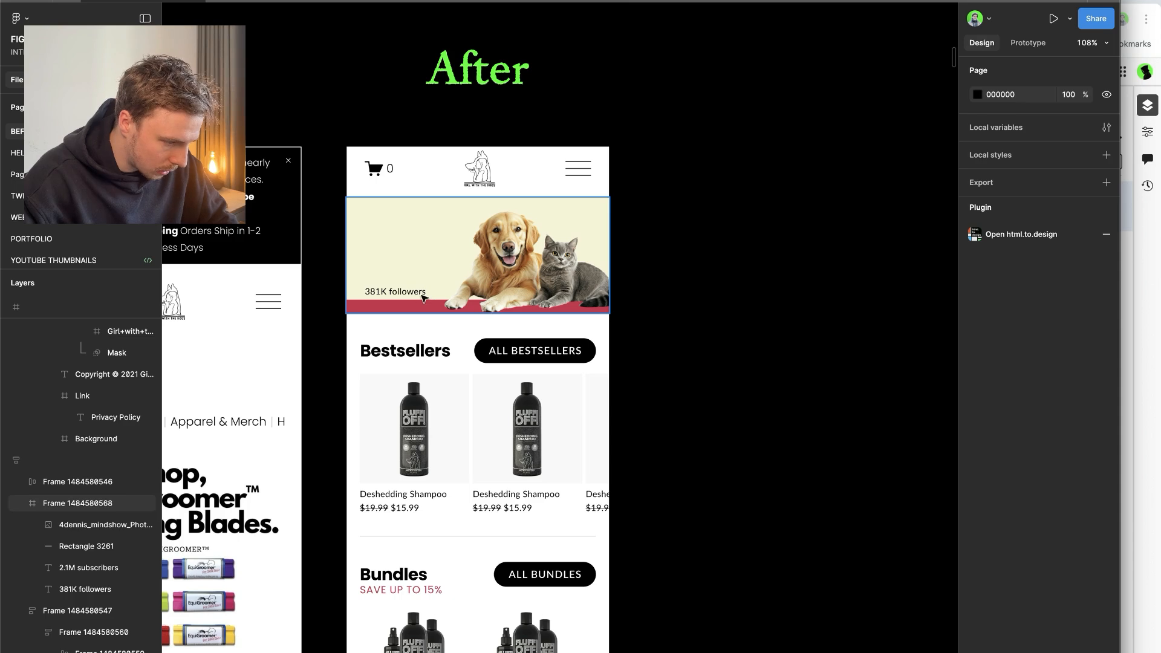
- Raise the 381K followers text above the red strip and style it in uppercase with the strip's red CD2C4E
left_click_drag(403, 294, 404, 285)
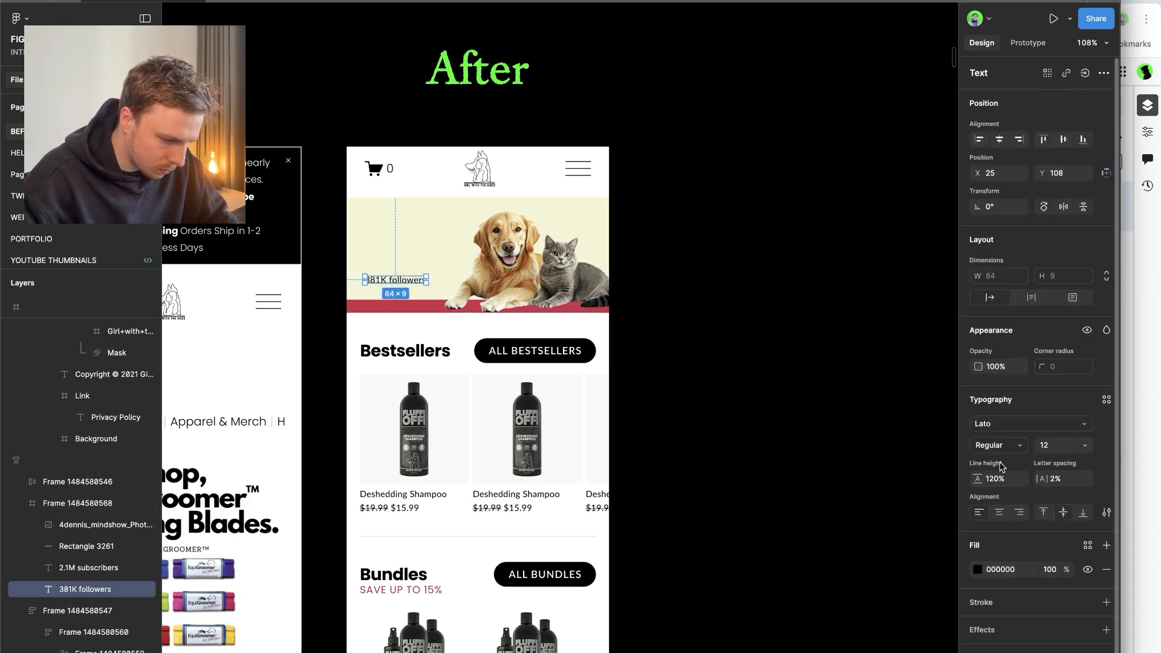
left_click(977, 569)
scroll(403, 334, "up", 3)
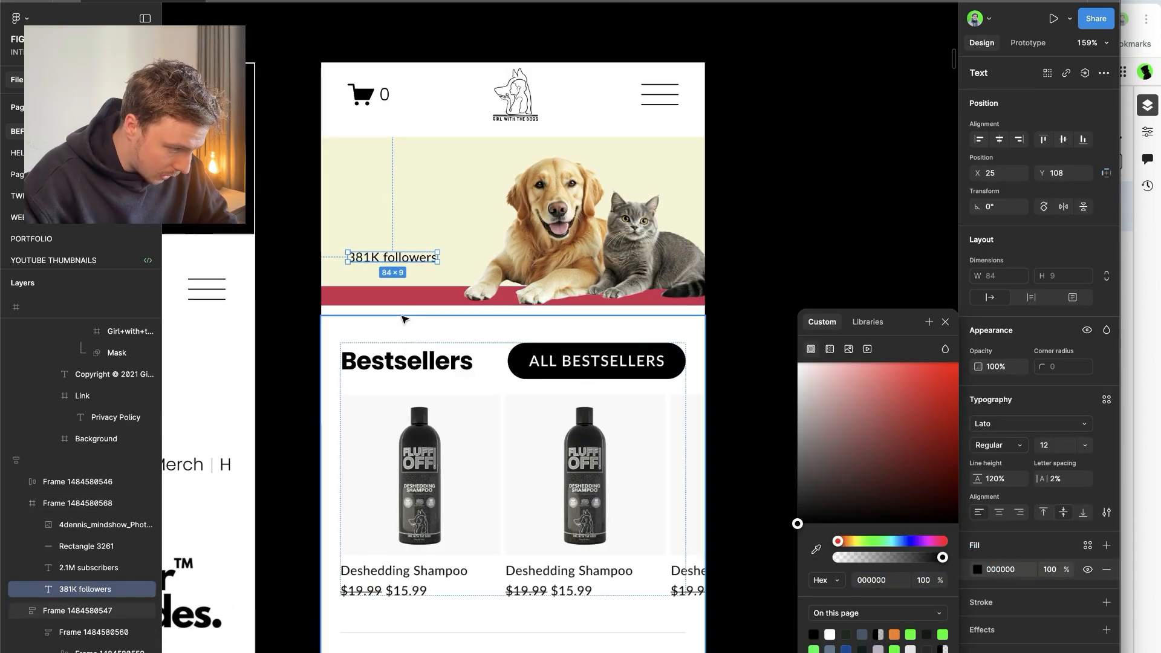
left_click(816, 549)
left_click(417, 290)
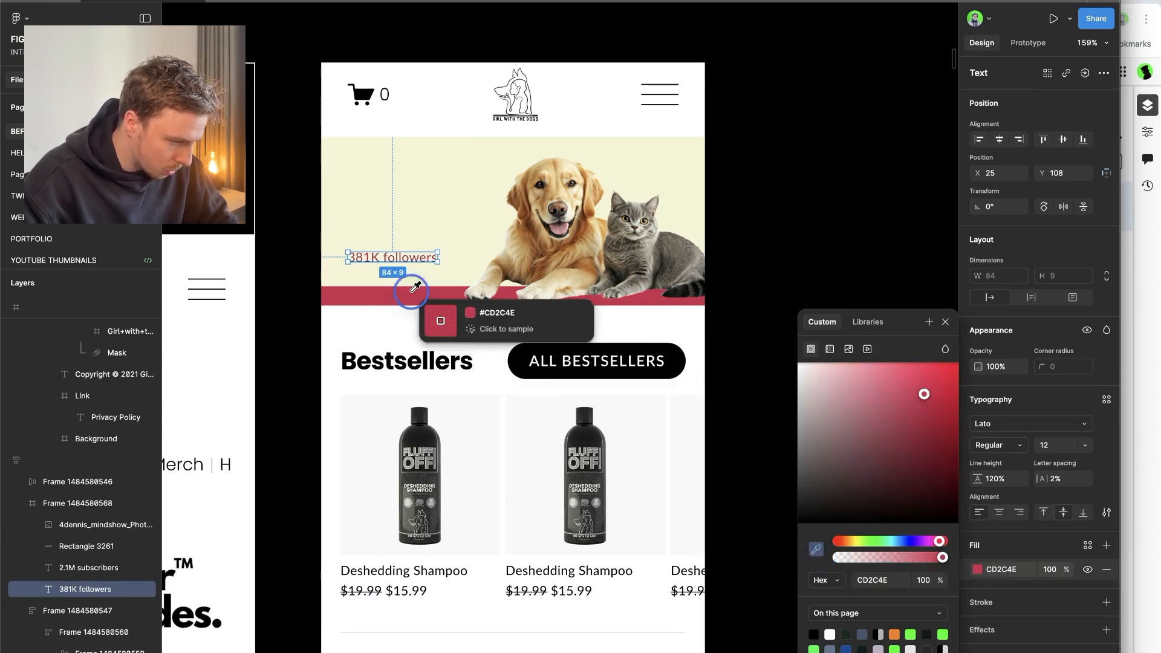
left_click(1106, 512)
left_click(891, 529)
left_click(394, 257)
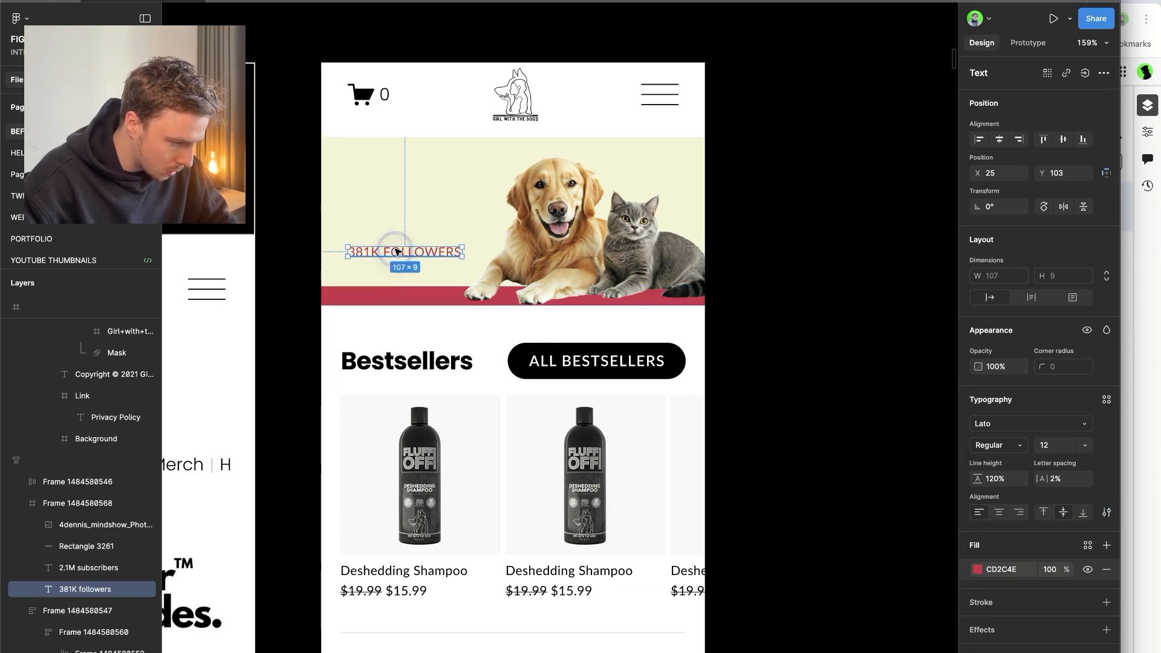
- Duplicate the followers line just below itself, with the 381K figure in bold, and retype the copy as "2.1m SUBSCRIBER"
left_click_drag(394, 257, 396, 273)
left_click(379, 253)
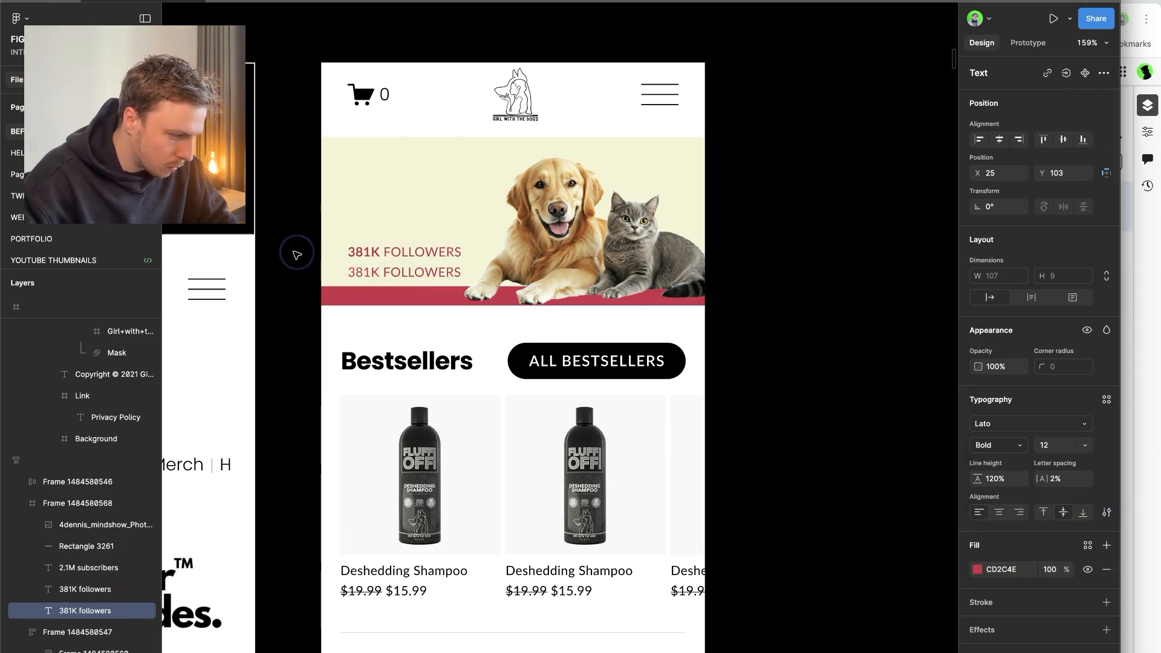
left_click_drag(381, 273, 308, 272)
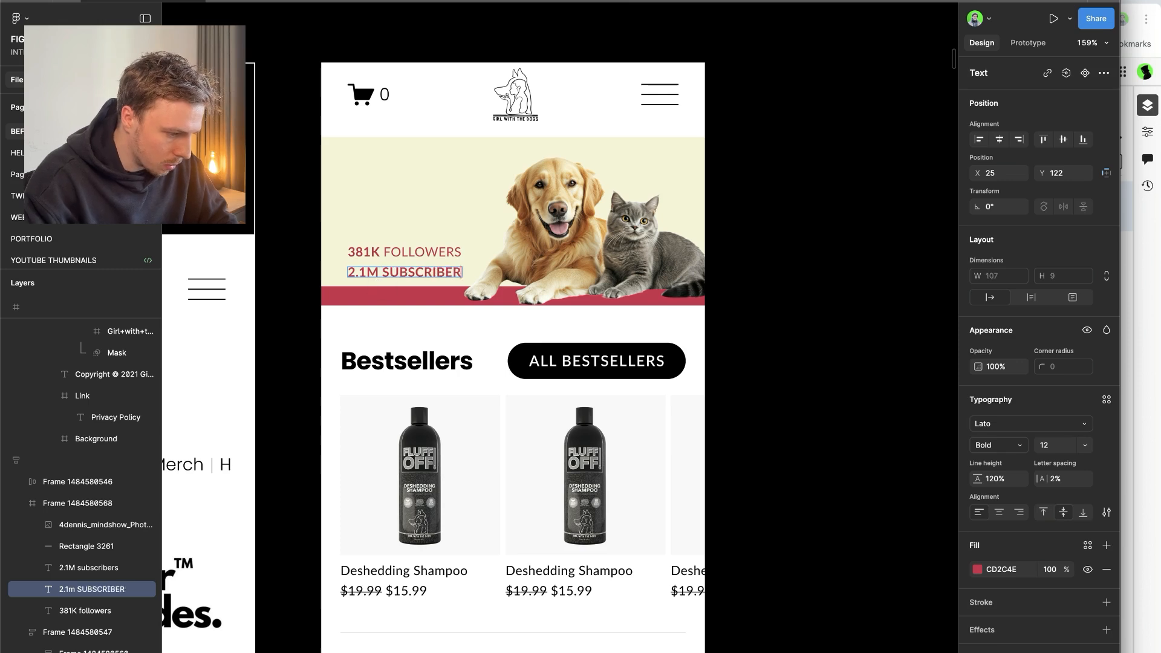
- Reduce the two banner lines to just the bold figures 381K and 2.1m
key("Escape")
key("Return")
left_click_drag(385, 251, 629, 252)
key("super+b")
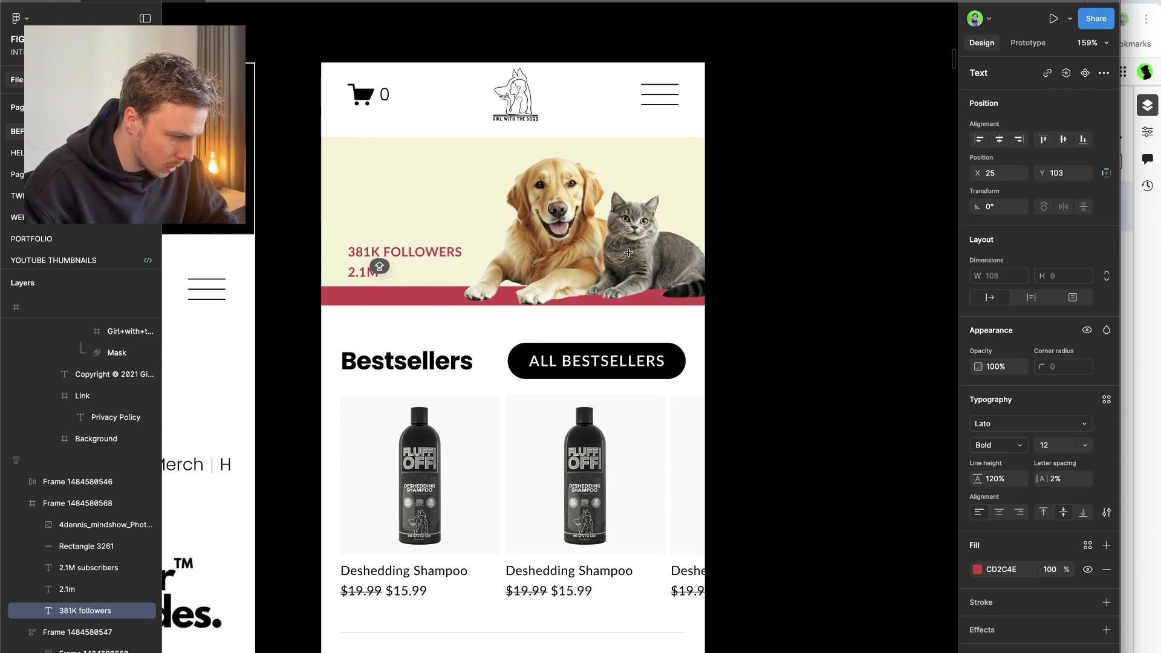
key("Escape")
key("Escape")
double_click(370, 270)
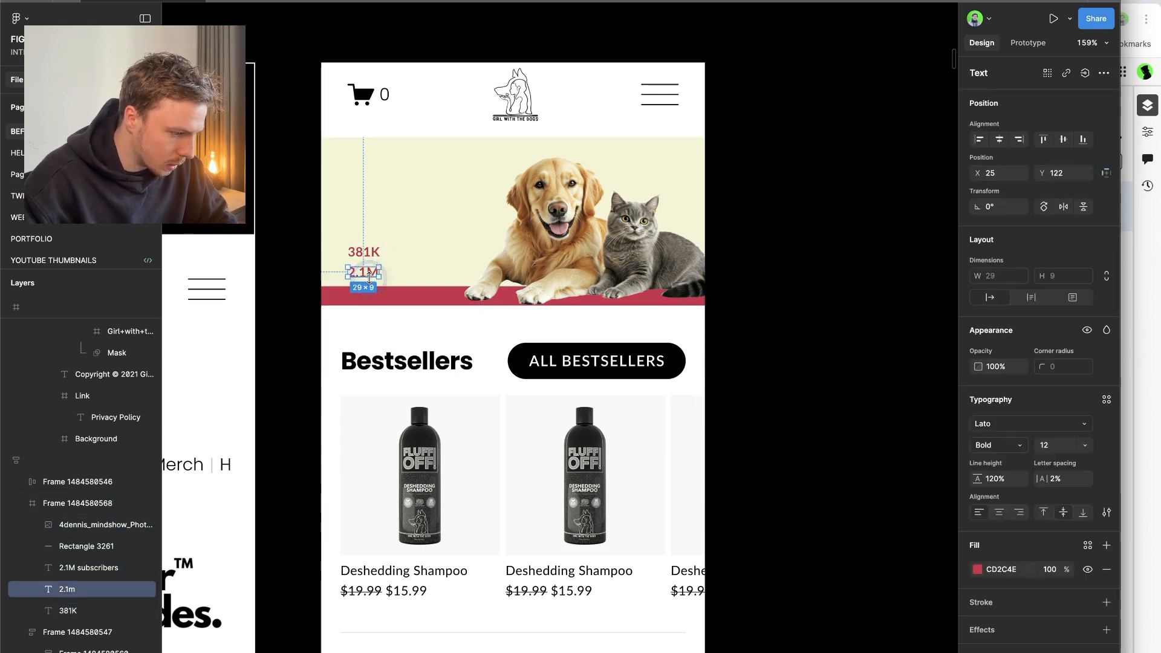
- Bring the ri:instagram-line icon onto the empty canvas beside the After design, together with the mingcute:youtube-line icon
left_click(367, 246, "shift")
scroll(365, 239, "down", 4)
left_click(638, 215)
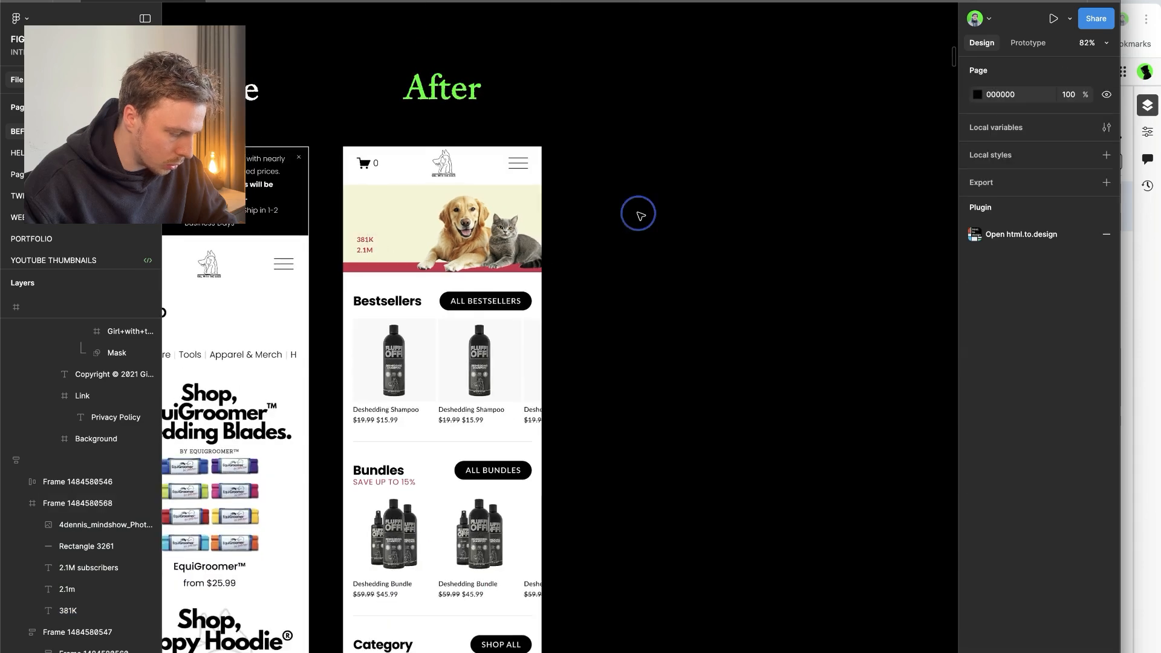
scroll(637, 216, "down", 3)
left_click(349, 3)
left_click(526, 145)
scroll(683, 314, "right", 2)
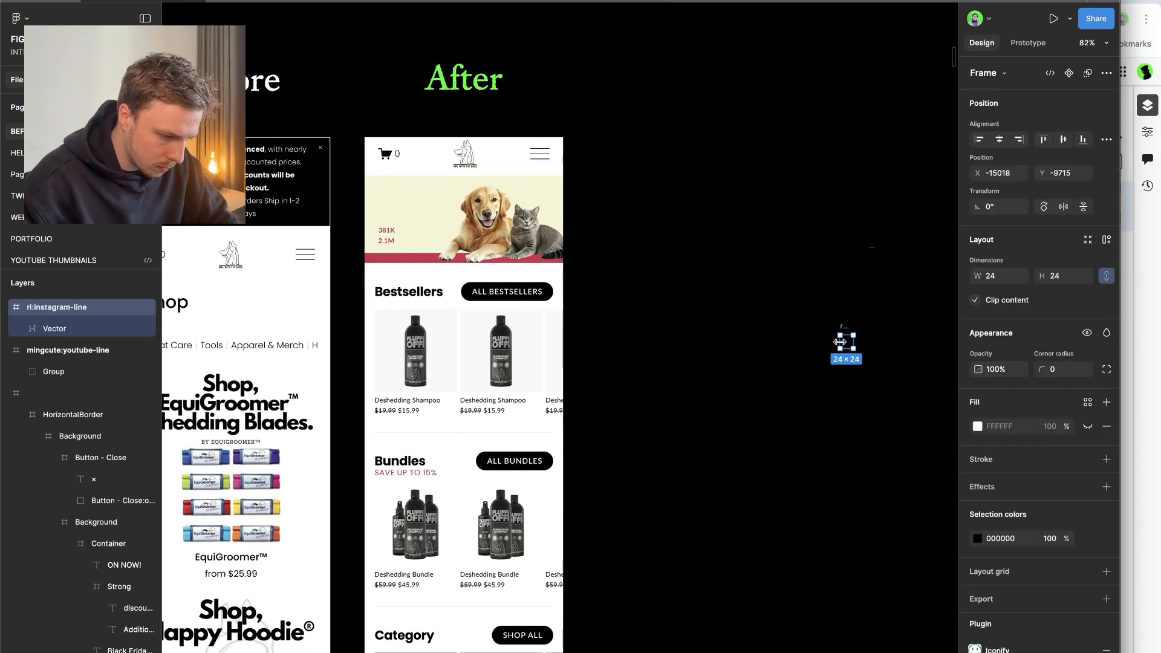
- Copy the Instagram icon's vector into the banner, scale it to 13 × 13 and place the 381K text to its right
double_click(844, 341)
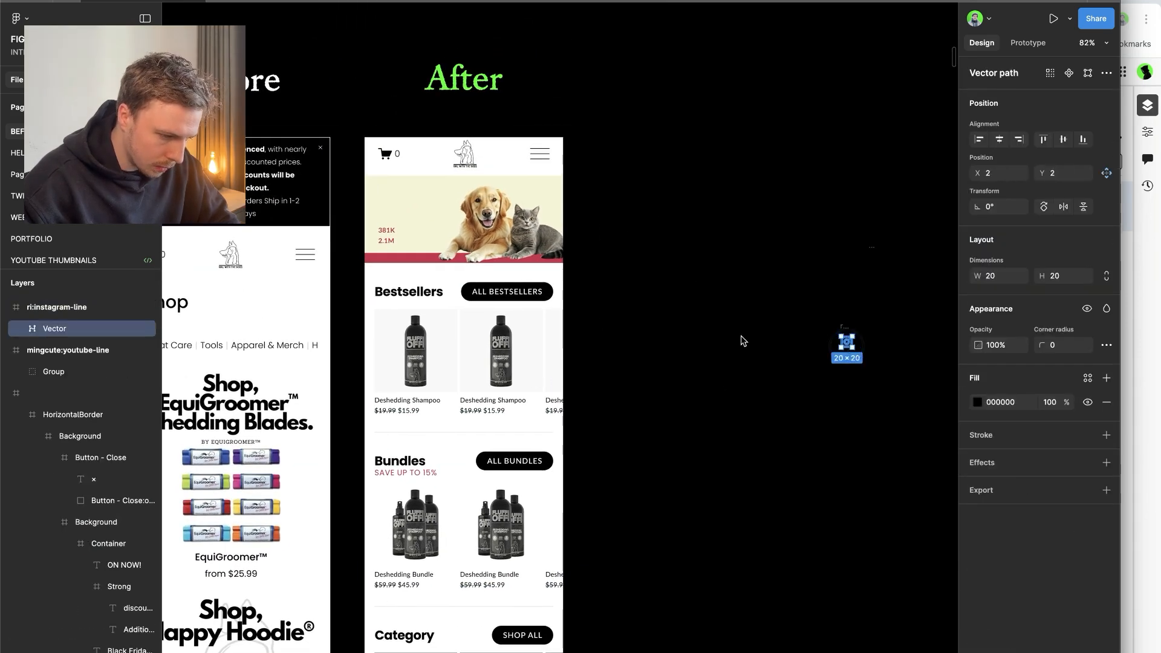
scroll(413, 240, "up", 5)
double_click(351, 212)
scroll(349, 215, "up", 3)
key("super+v")
scroll(368, 214, "up", 2)
scroll(368, 215, "down", 2)
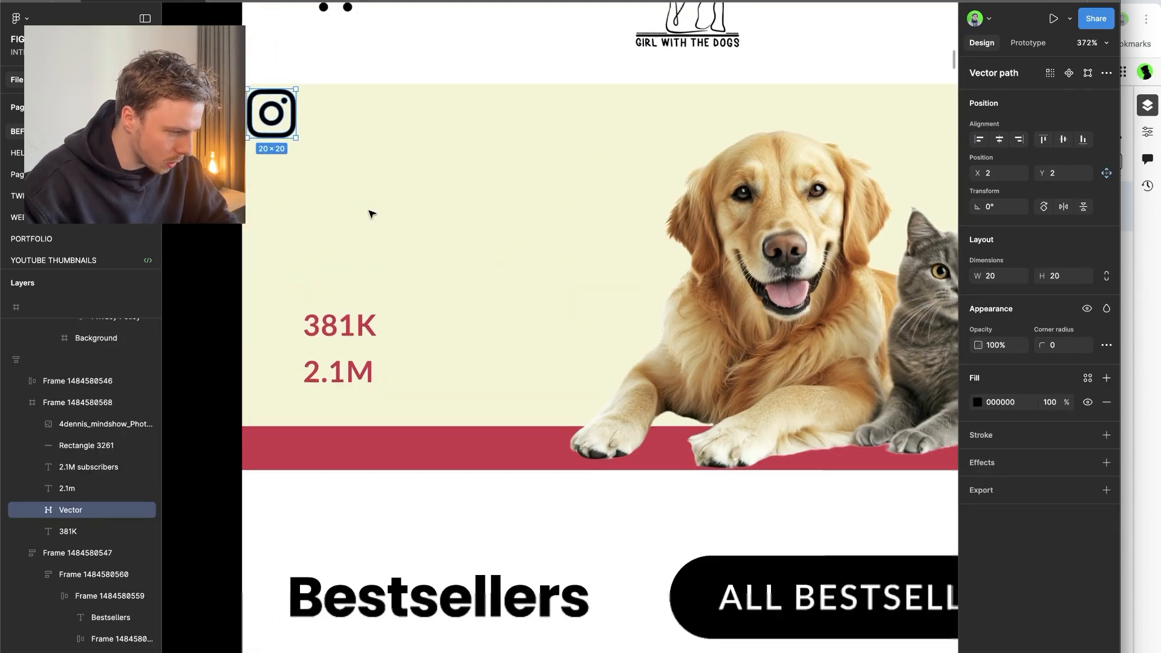
left_click_drag(273, 119, 354, 269)
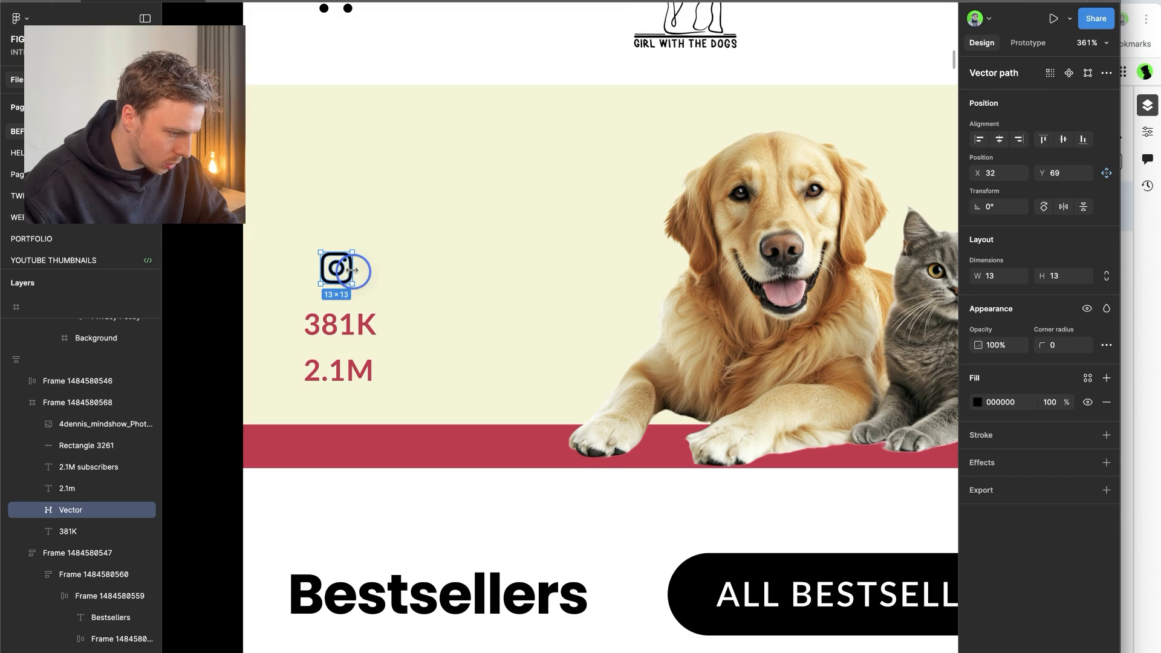
left_click_drag(346, 323, 401, 268)
- Fill the Instagram icon and 381K text with CD2C4E, group them and move the group to X 22, Y 84 above 2.1M
left_click(336, 268, "shift")
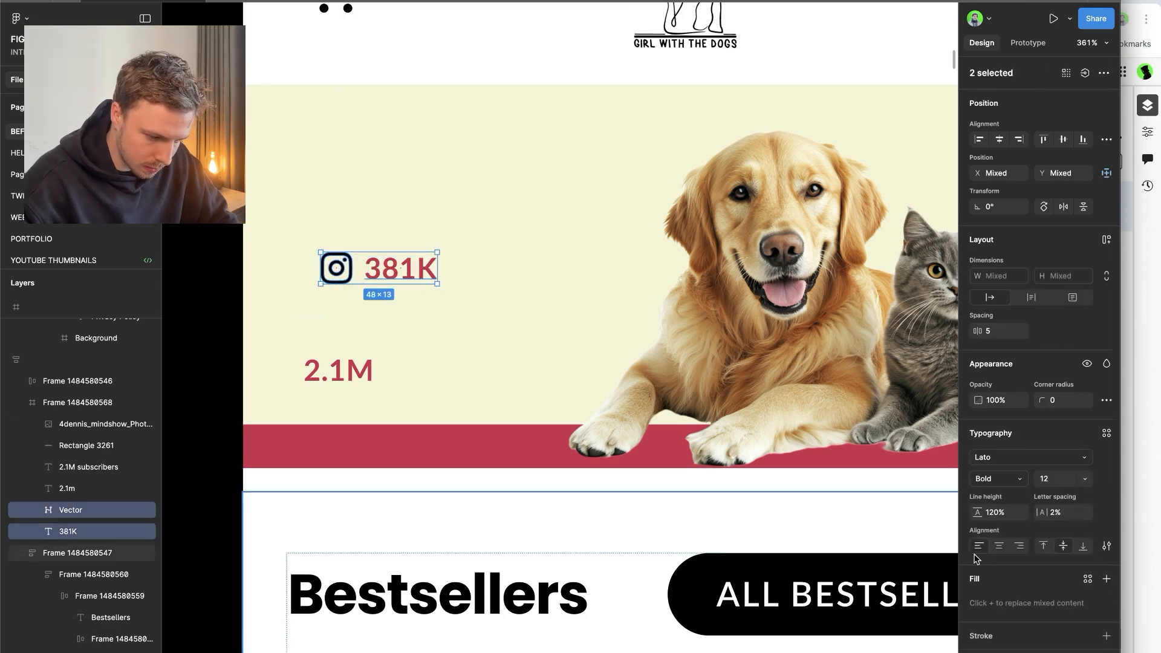
scroll(999, 569, "down", 2)
type("CD2C4E")
key("Return")
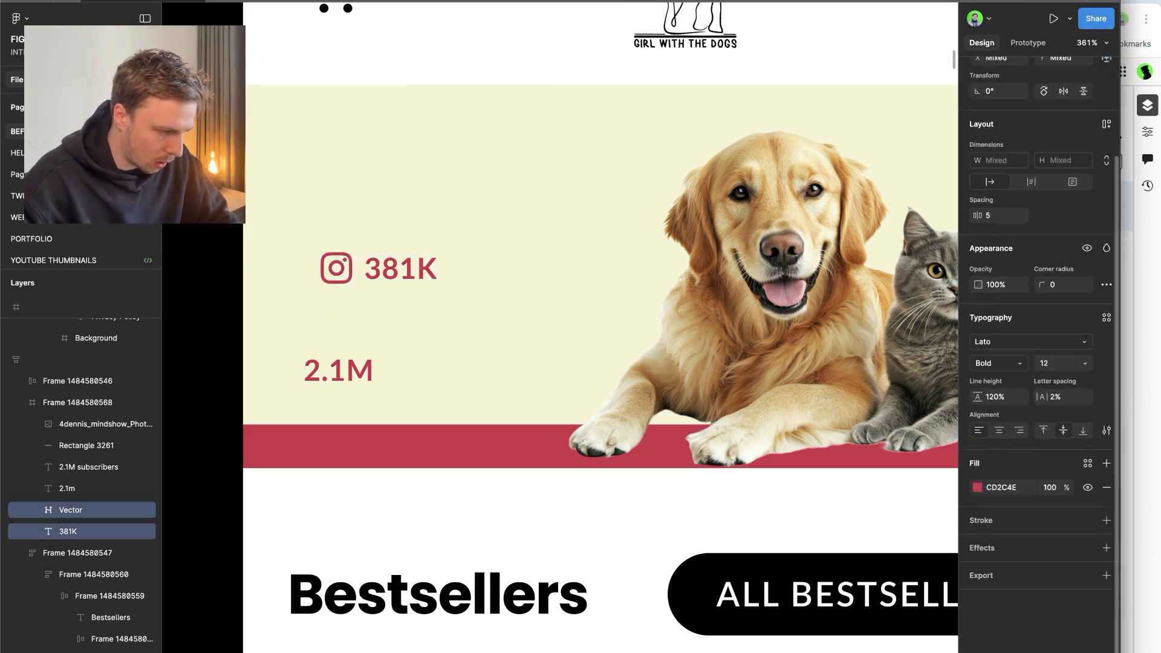
key("super+g")
left_click_drag(416, 273, 392, 310)
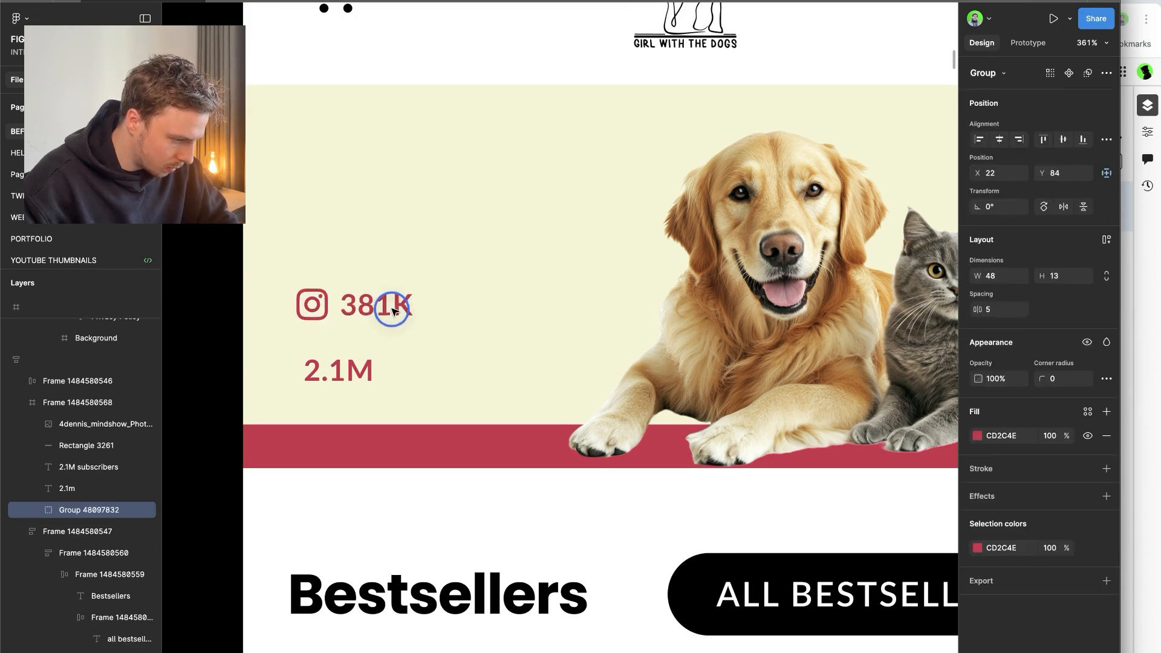
- Place a matching red YouTube icon before the 2.1M text, aligned beneath the Instagram row
scroll(378, 381, "down", 5)
left_click_drag(363, 373, 424, 374)
scroll(424, 375, "down", 3)
left_click_drag(797, 481, 958, 651)
- Stack the two count rows in a vertical auto layout with a gap of 9 and position it at X 20, Y 88
key("shift+a")
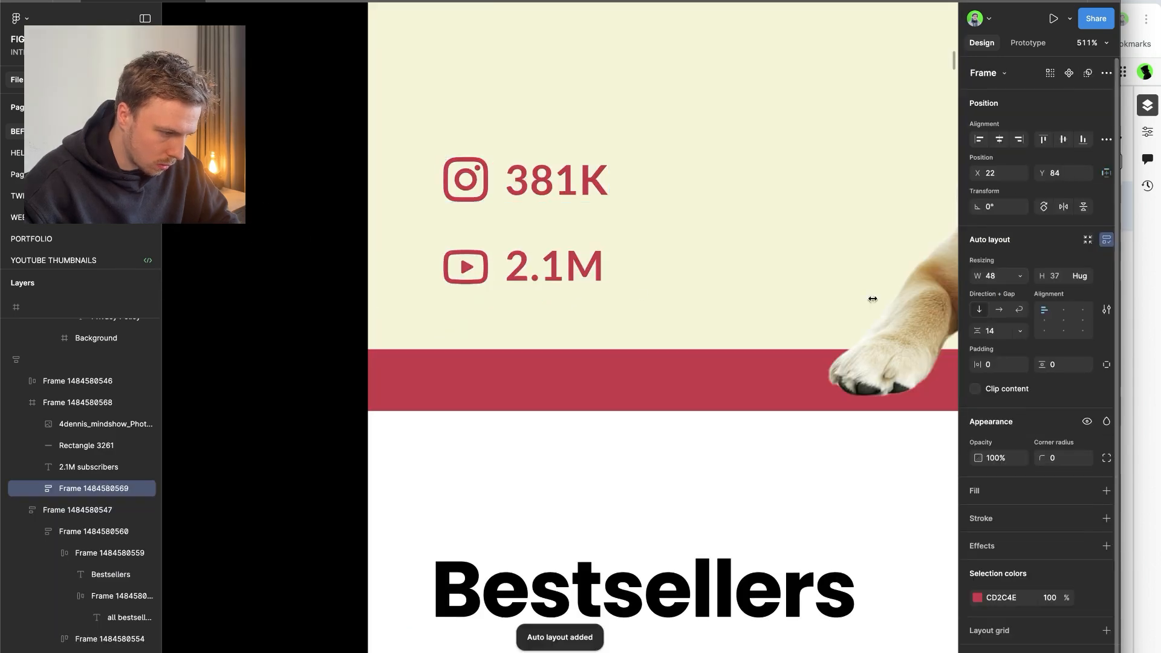
scroll(619, 282, "down", 10)
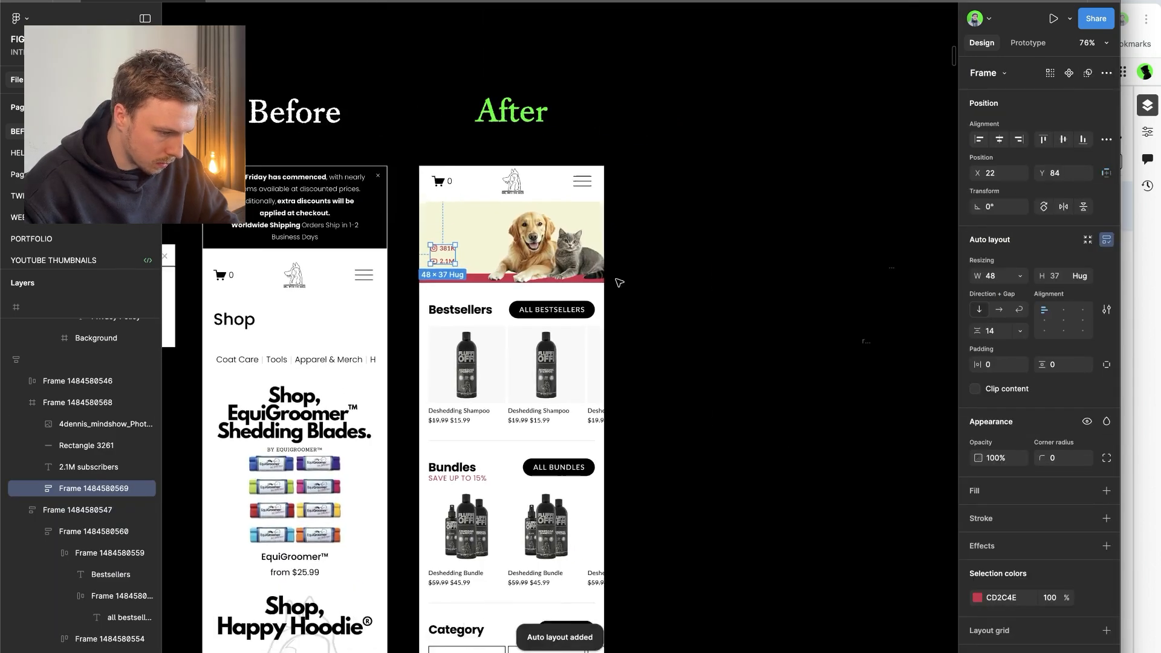
scroll(544, 279, "down", 1)
scroll(465, 272, "up", 5)
left_click_drag(978, 331, 968, 331)
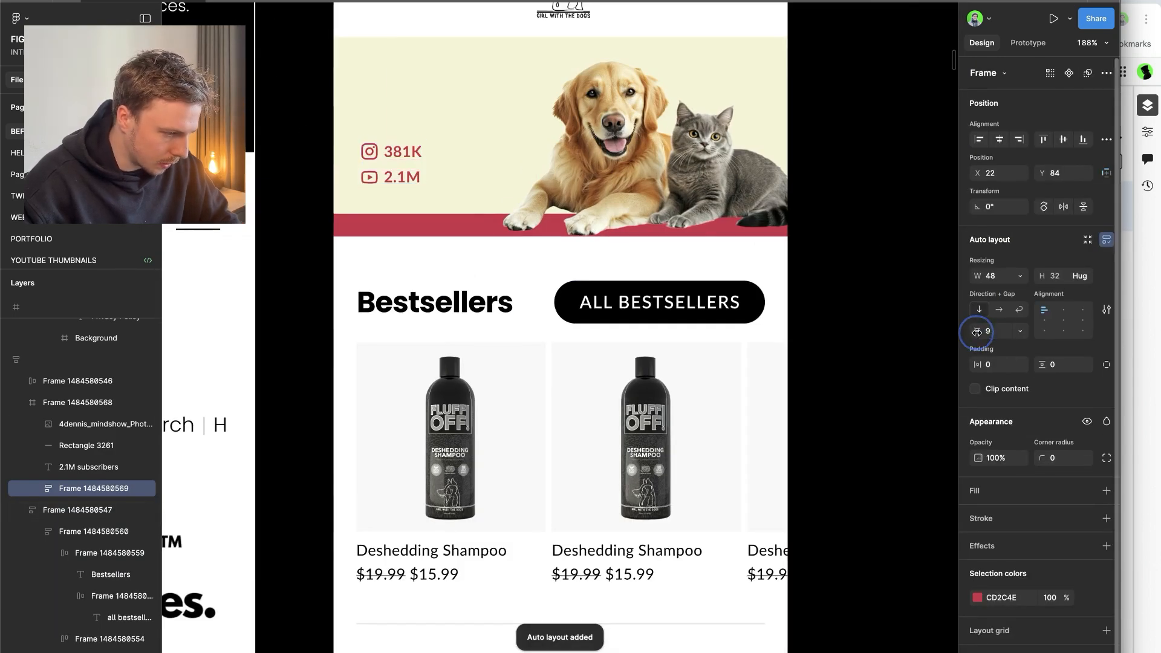
scroll(565, 203, "up", 3)
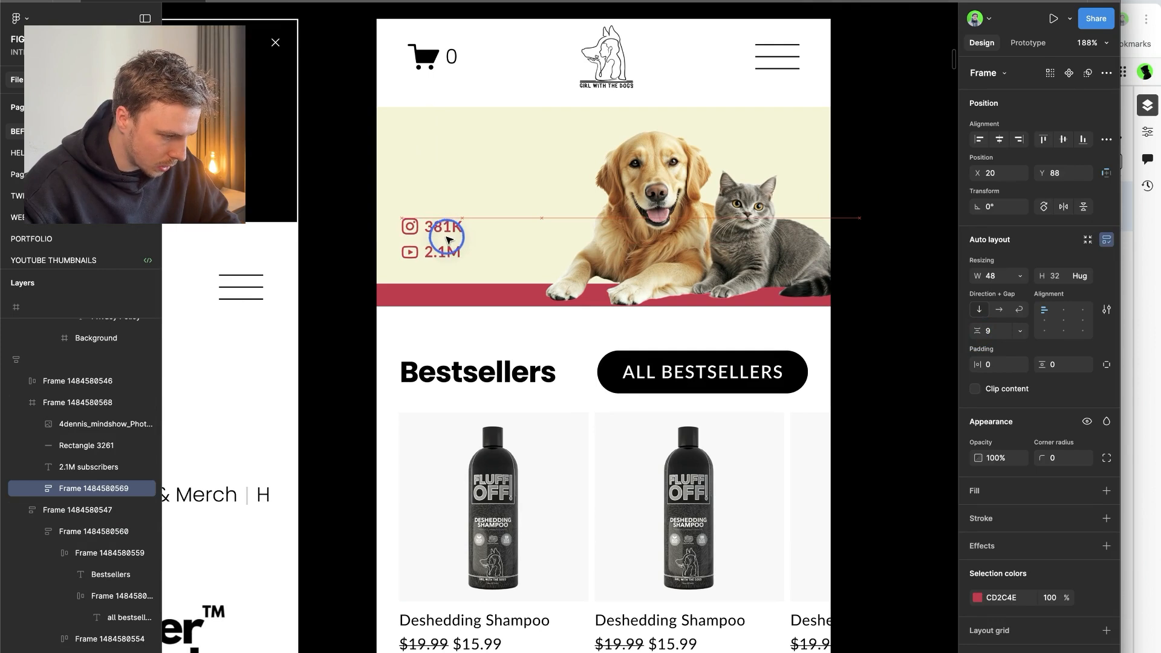
- Copy the Bestsellers heading into the upper part of the banner and change its text to "Girl With The Dogs"
double_click(461, 374)
left_click_drag(477, 376, 489, 160)
key("super+z")
left_click(540, 218)
key("super+v")
left_click_drag(551, 128, 473, 159)
double_click(472, 158)
type("gIR")
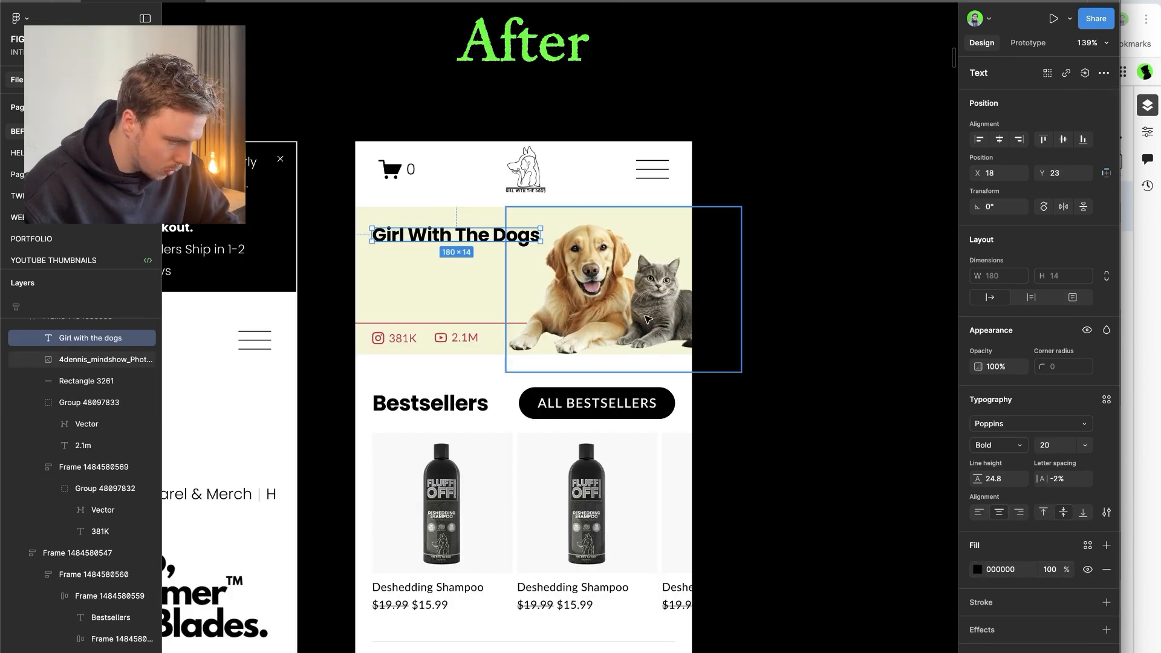
- Duplicate the "Girl With The Dogs" title directly below itself at Y 52
left_click(456, 236)
left_click_drag(456, 236, 453, 262)
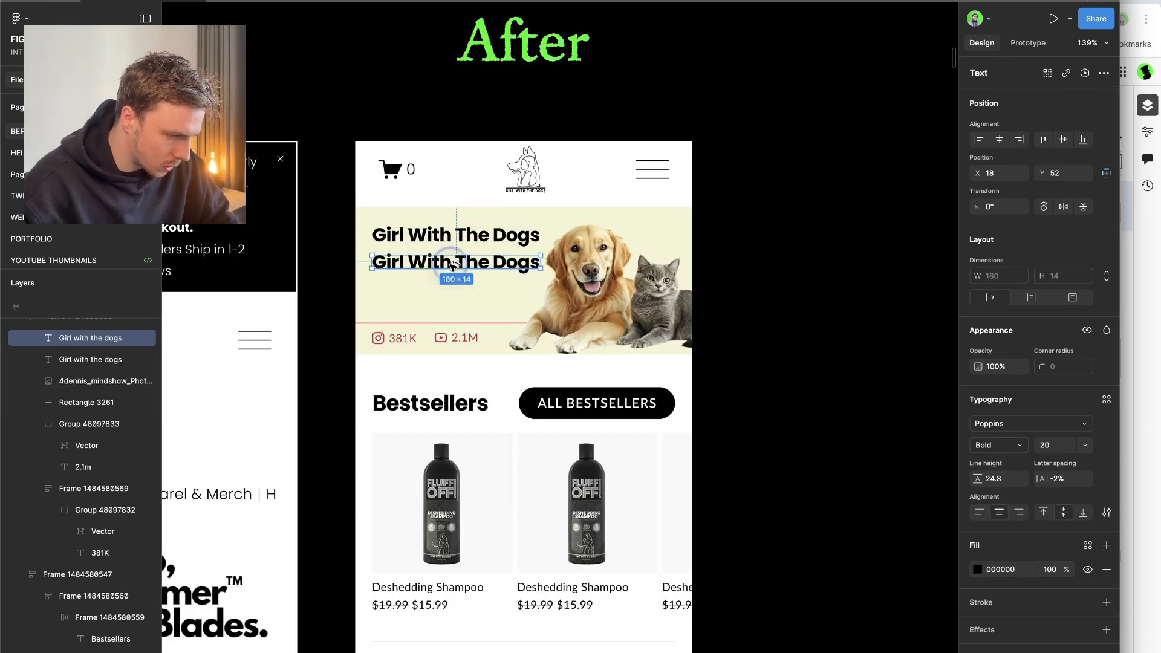
scroll(453, 266, "left", 3)
scroll(452, 266, "down", 2)
- Switch to Chrome and copy the tagline "Making the 🌍 beautiful one pet at a time" from the brand's Instagram profile
left_click(33, 175)
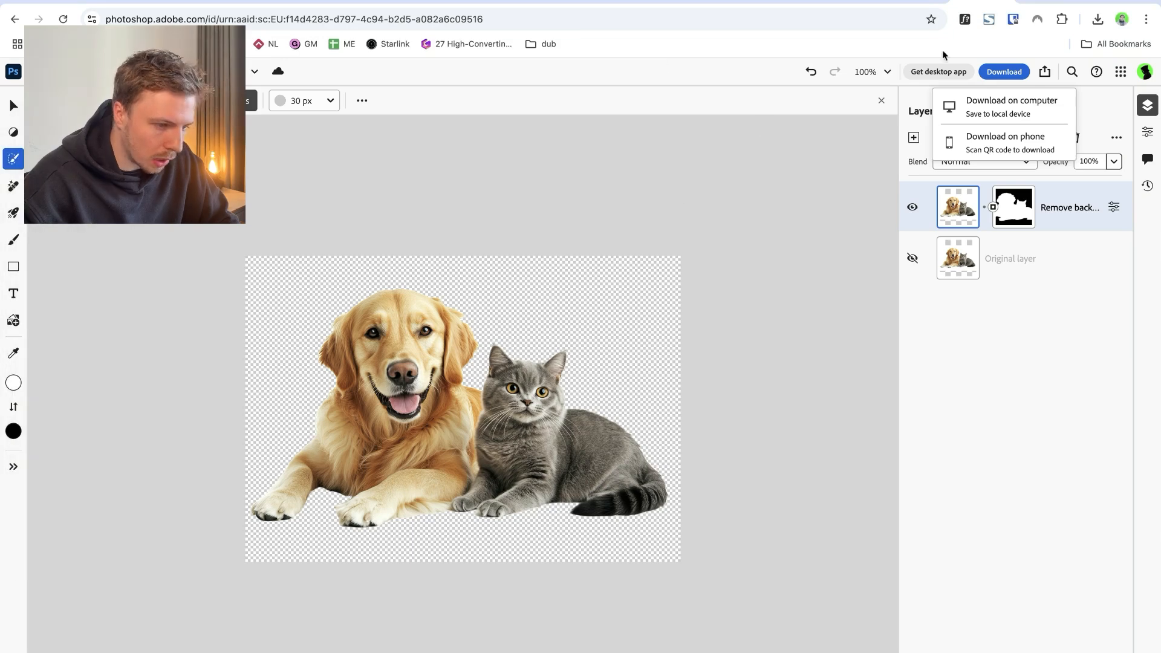
left_click(241, 3)
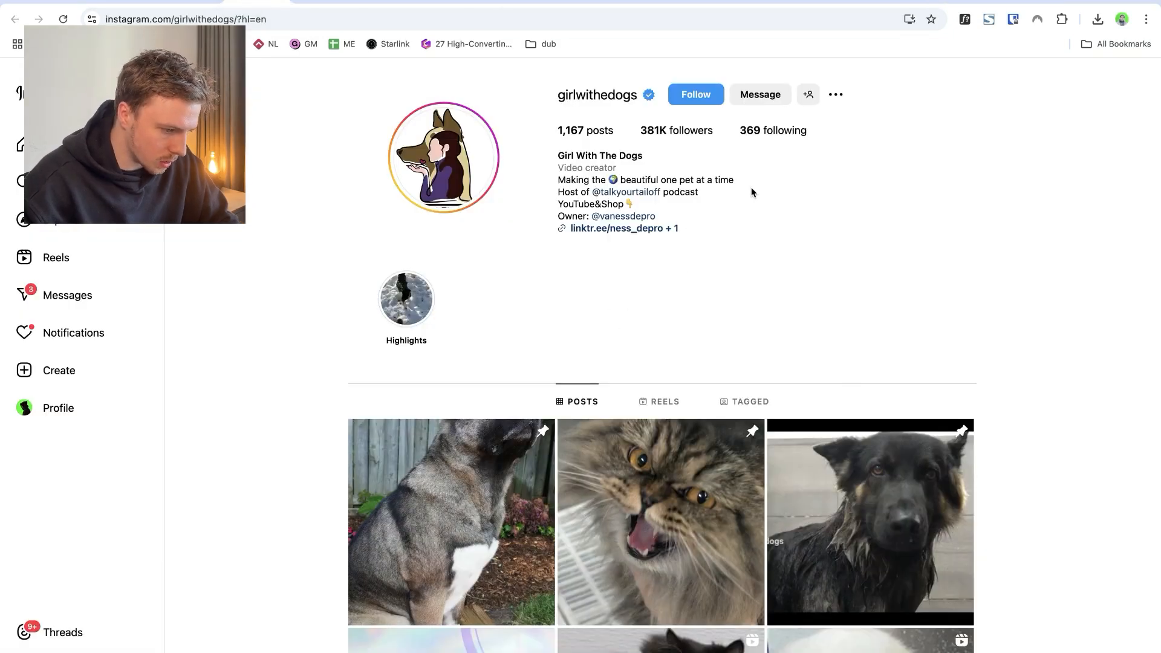
left_click_drag(745, 182, 566, 184)
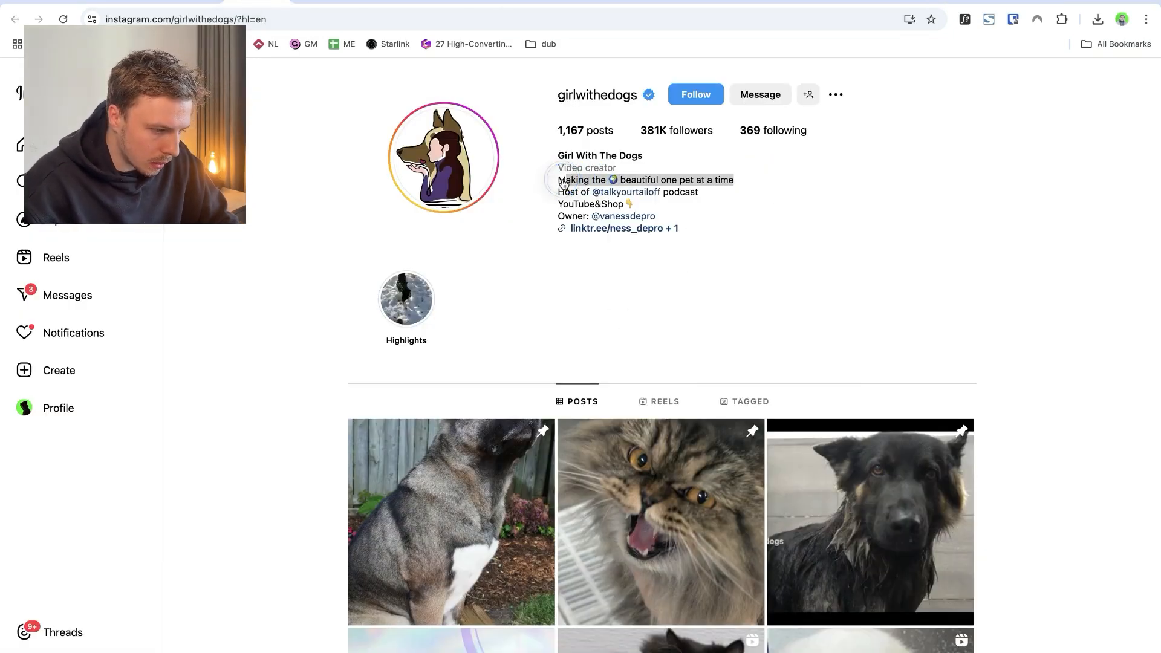
- Switch back to Figma and add the tagline "Making the 🌍 beautiful one pet at a time" under the banner title
mouse_move(2, 272)
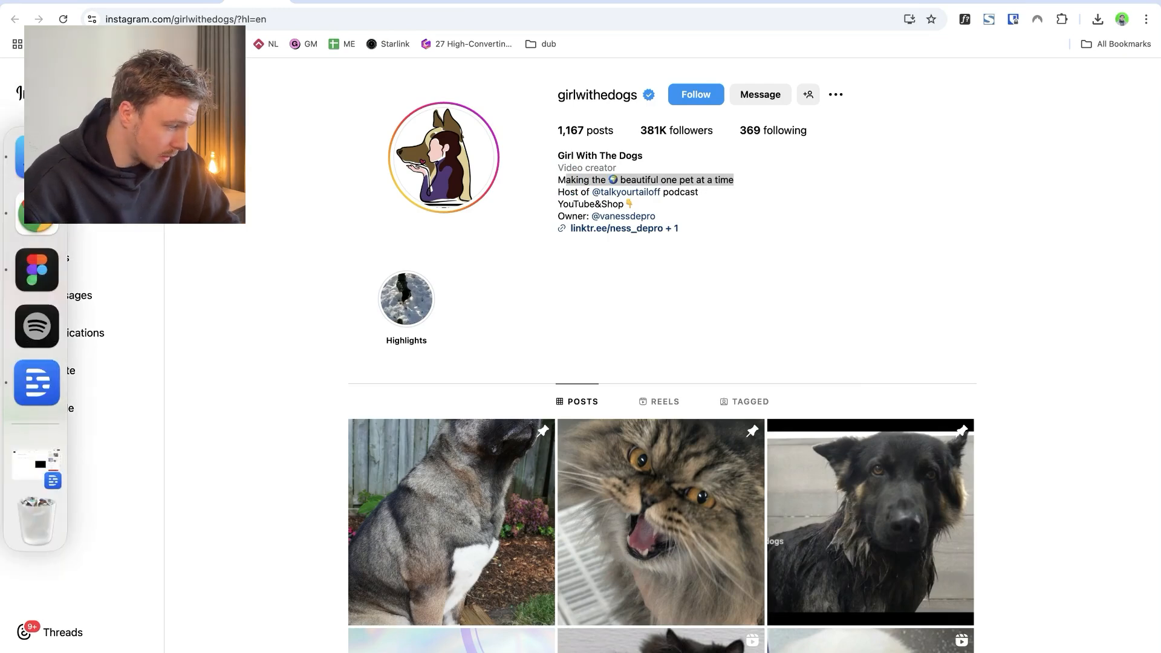
left_click(34, 260)
left_click(374, 435)
type("M")
scroll(581, 363, "down", 3)
key("Escape")
key("Escape")
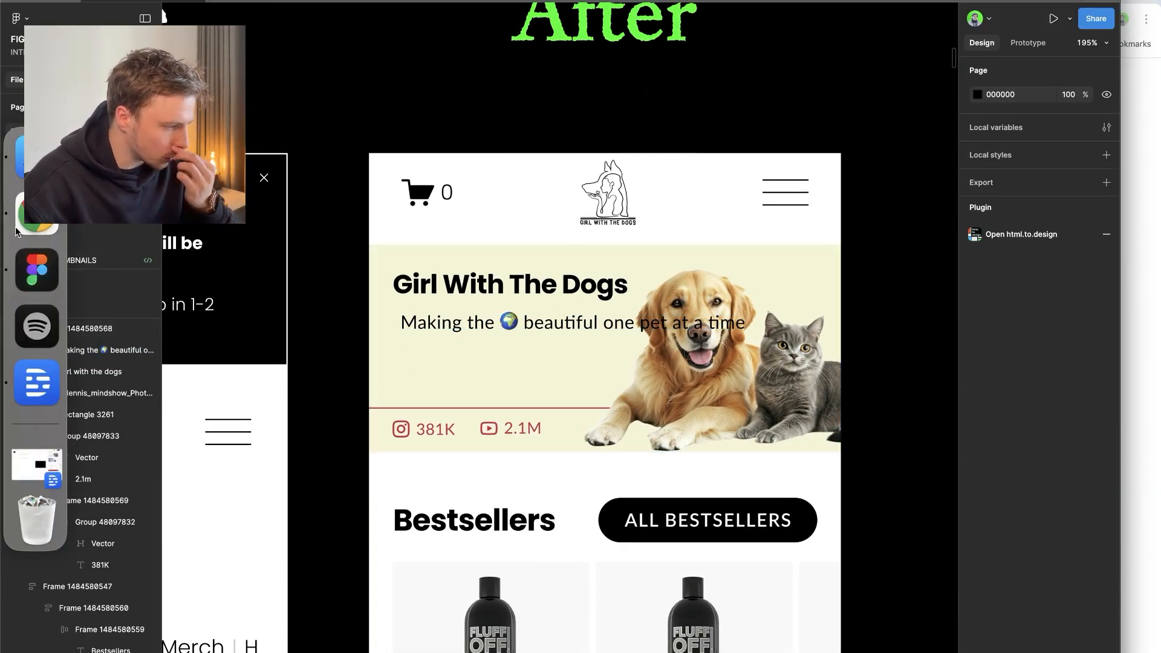
- In Chrome, examine the brand's Instagram posts, and open the shop website's About page to review its photos for the banner
left_click(21, 227)
scroll(694, 143, "down", 20)
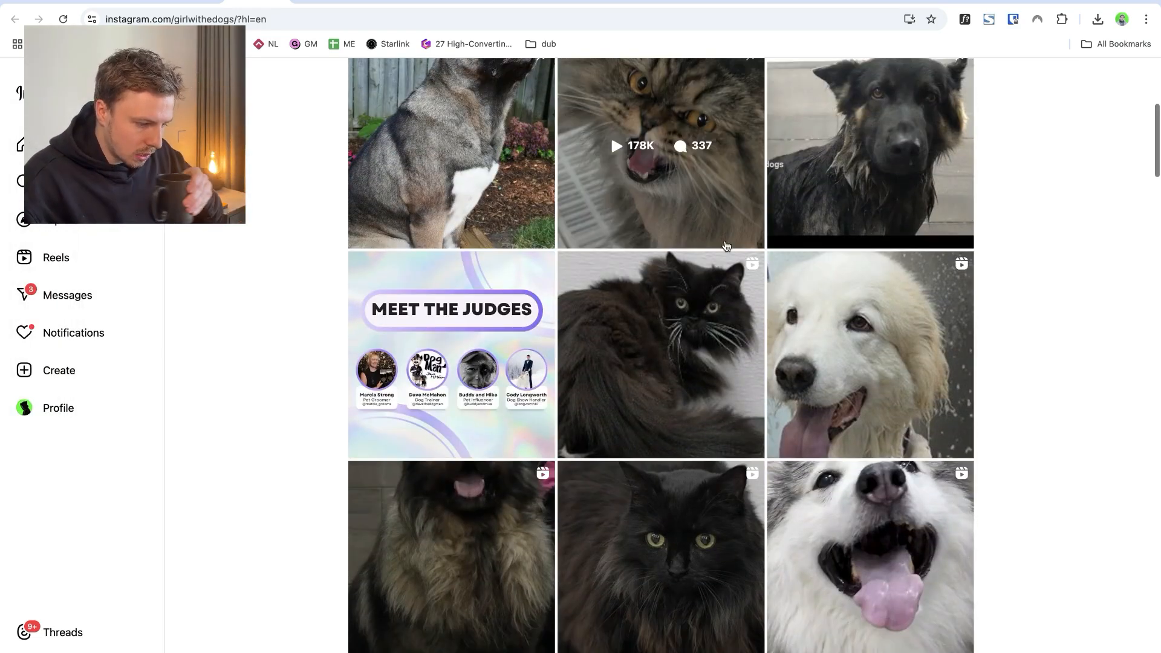
scroll(726, 245, "down", 7)
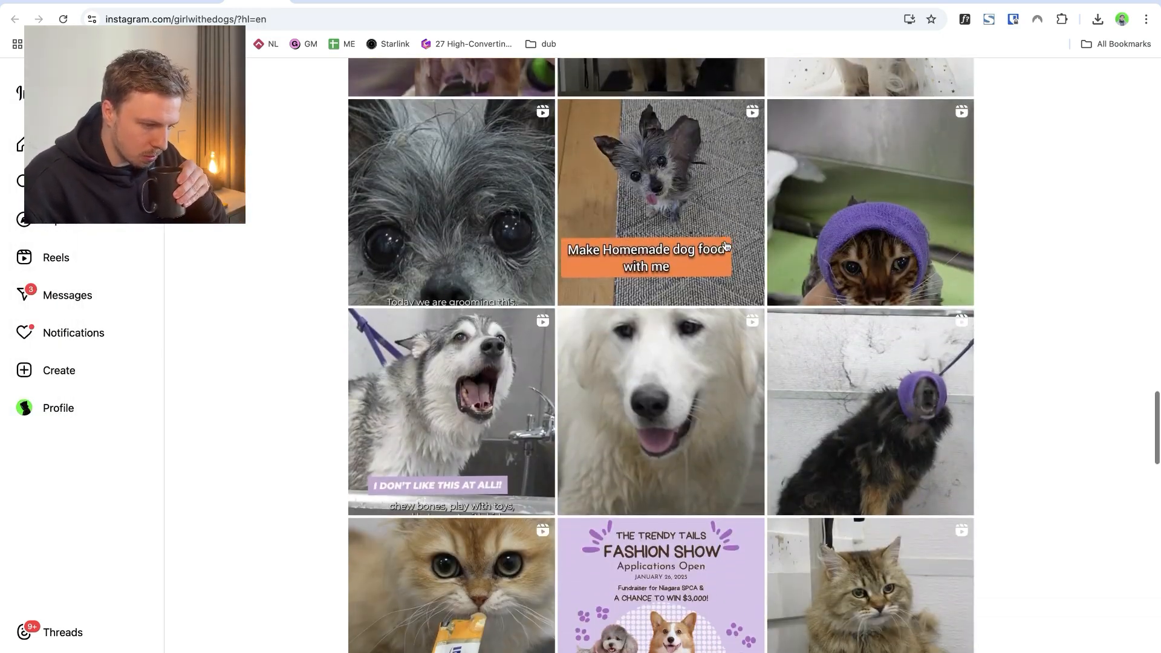
left_click(580, 1)
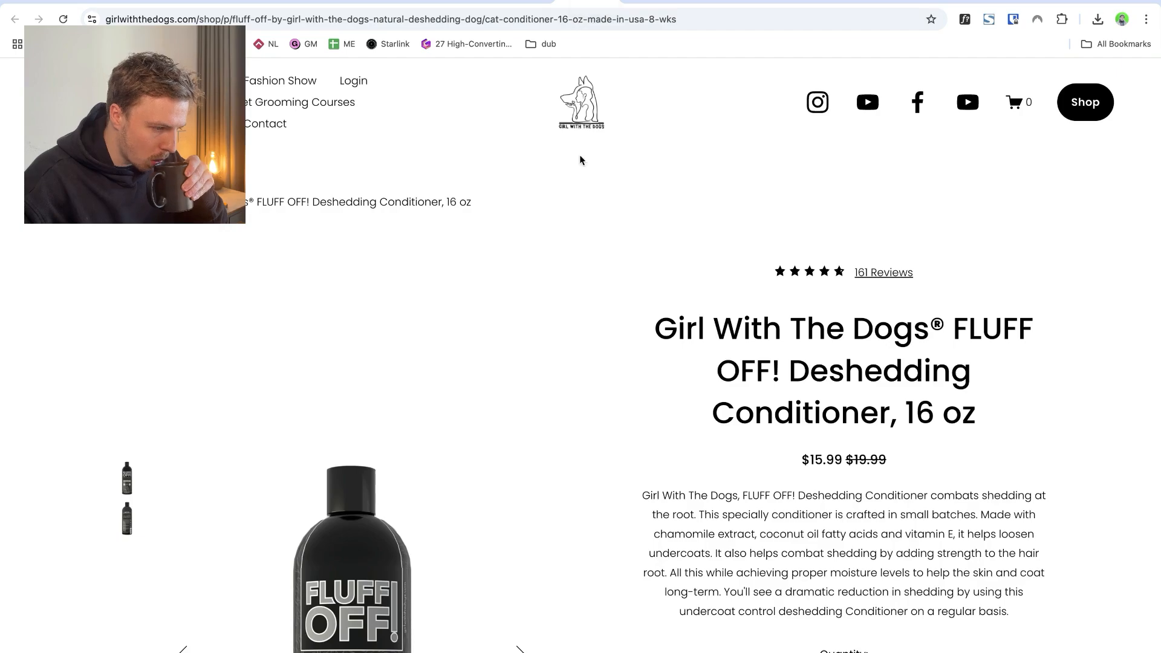
scroll(678, 196, "down", 20)
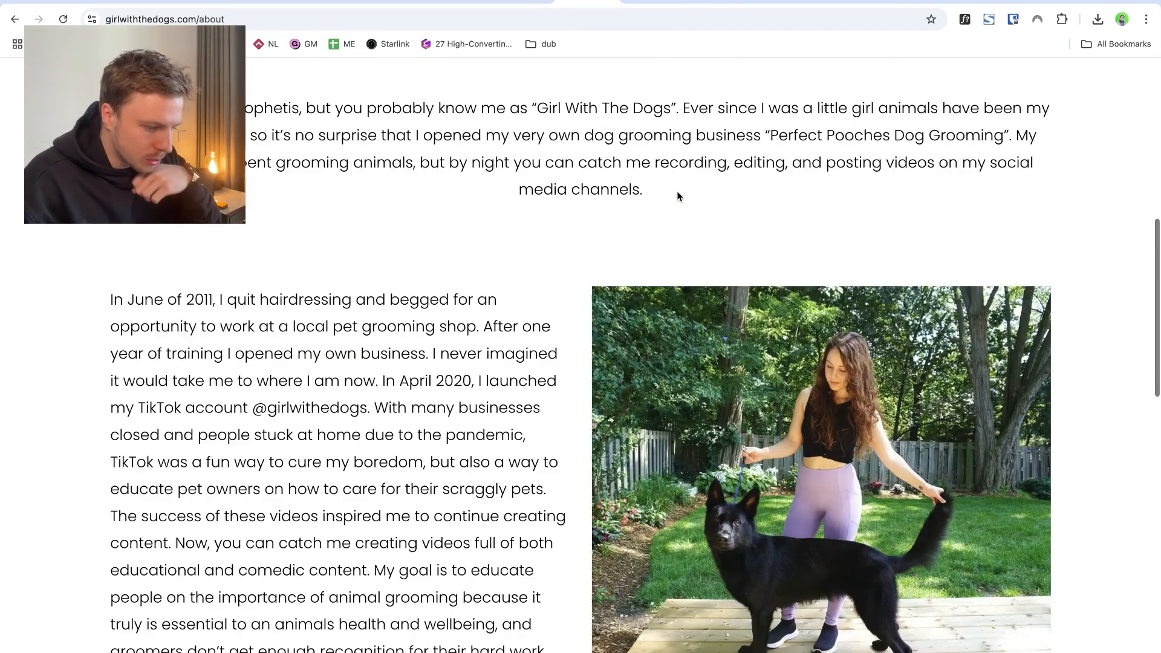
scroll(678, 195, "up", 16)
scroll(677, 196, "down", 3)
scroll(678, 195, "down", 8)
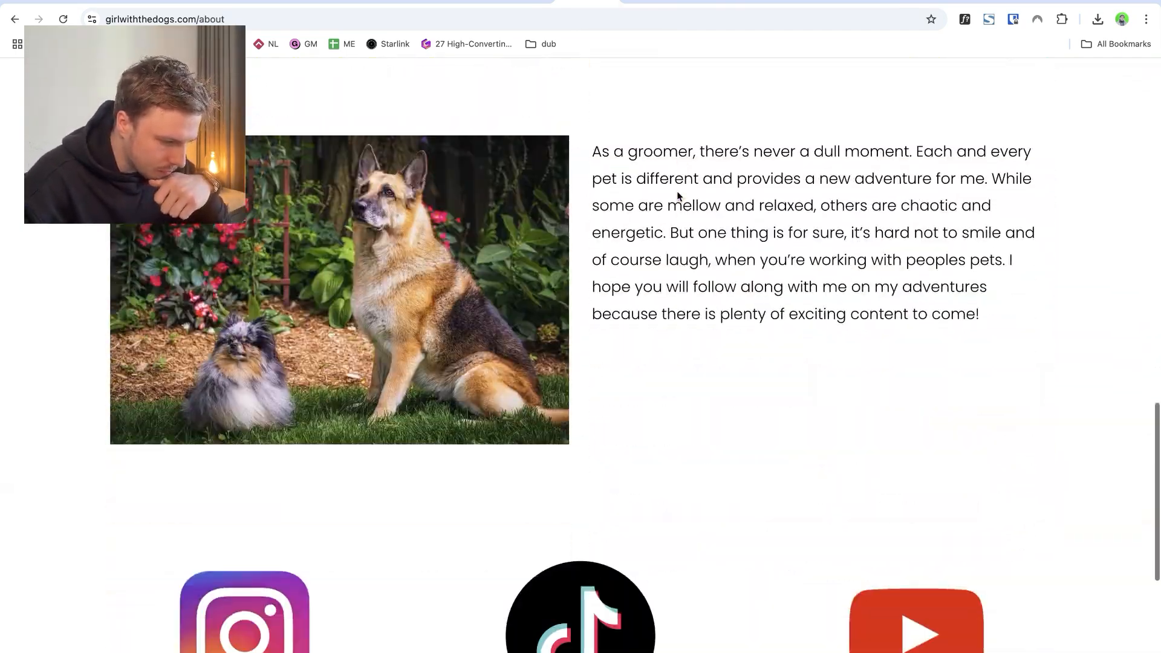
scroll(678, 195, "up", 20)
- Download the About page's top photo of the woman sitting with the dogs using the Image Downloader extension
left_click(1052, 22)
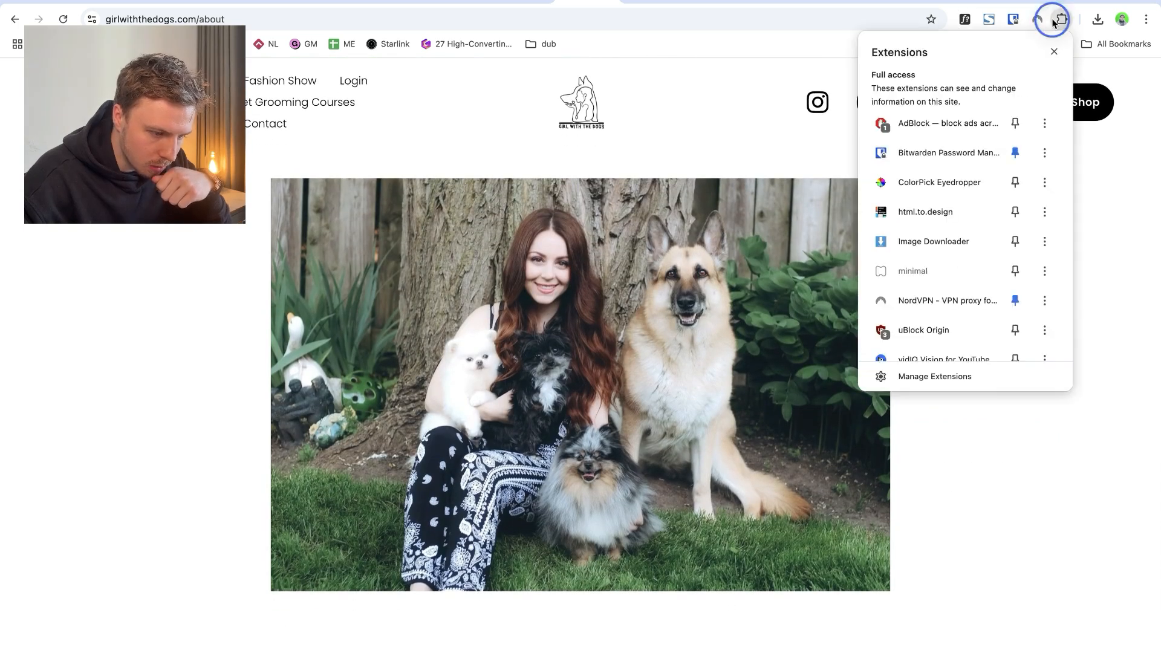
left_click(876, 239)
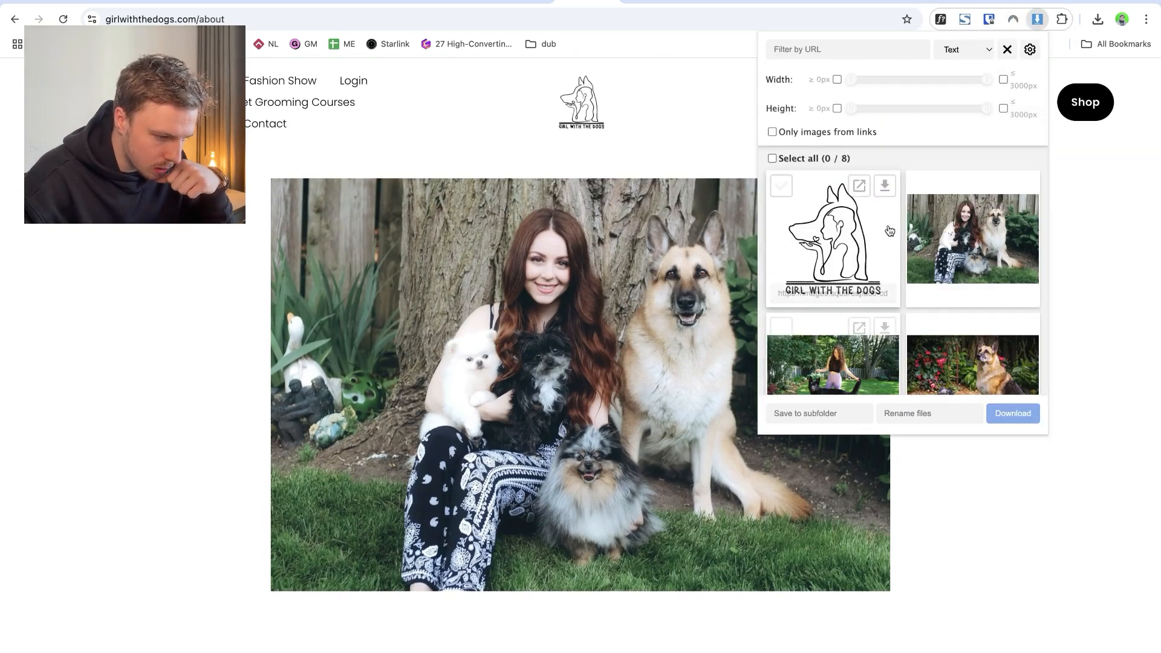
scroll(889, 230, "down", 1)
left_click(972, 212)
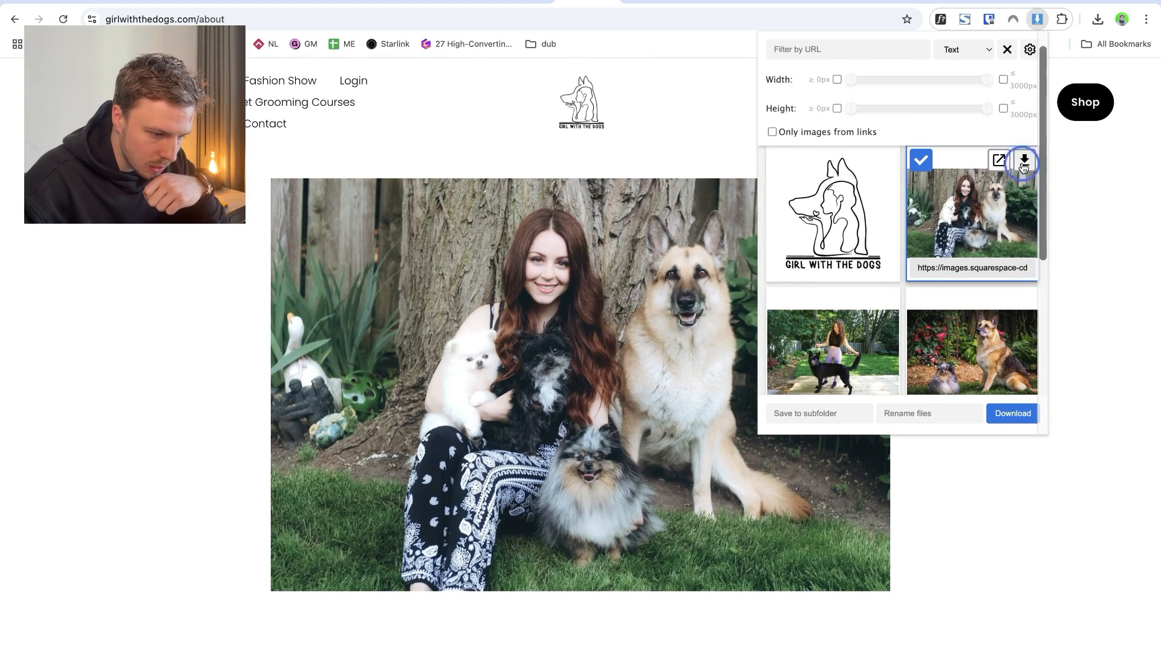
left_click(1023, 161)
left_click(945, 463)
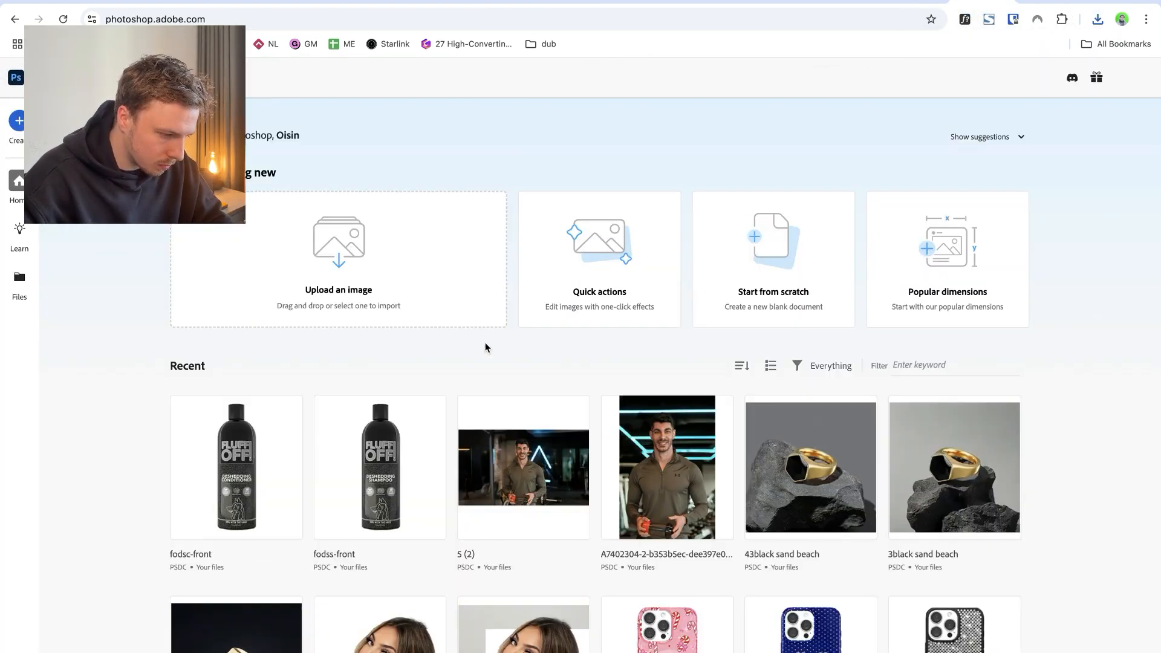
- Upload the downloaded photo to Photoshop on the web and remove its background
left_click(402, 290)
key("Down")
key("Return")
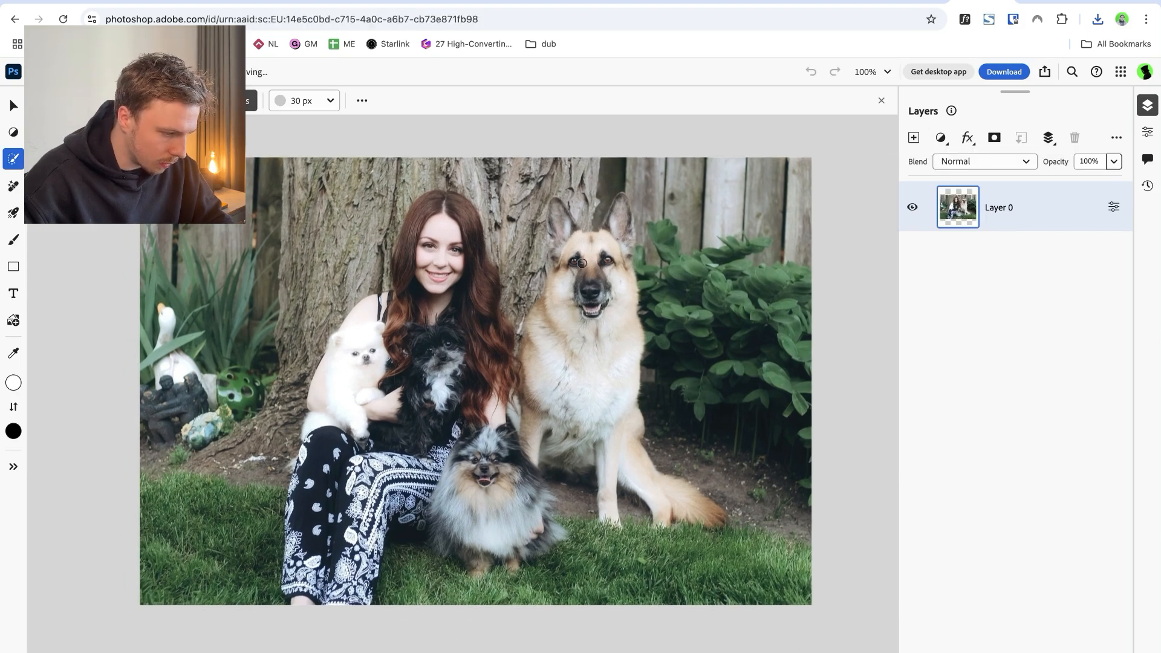
left_click(400, 651)
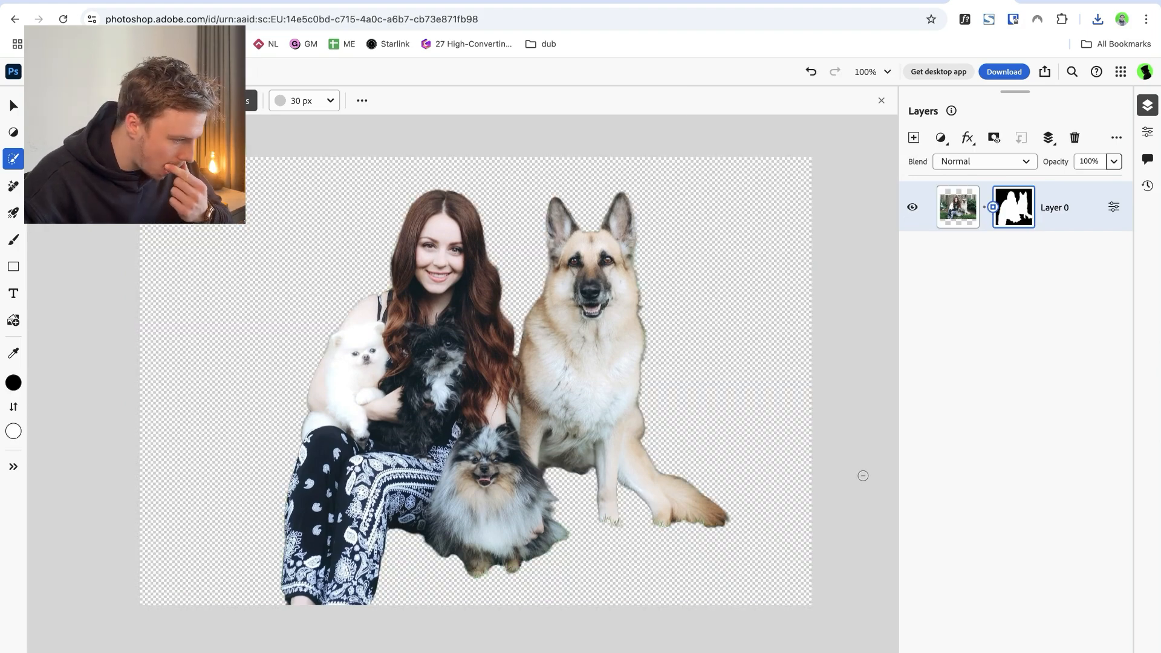
- Download the cut-out of the woman and dogs to the computer under the file name "dog"
left_click(994, 74)
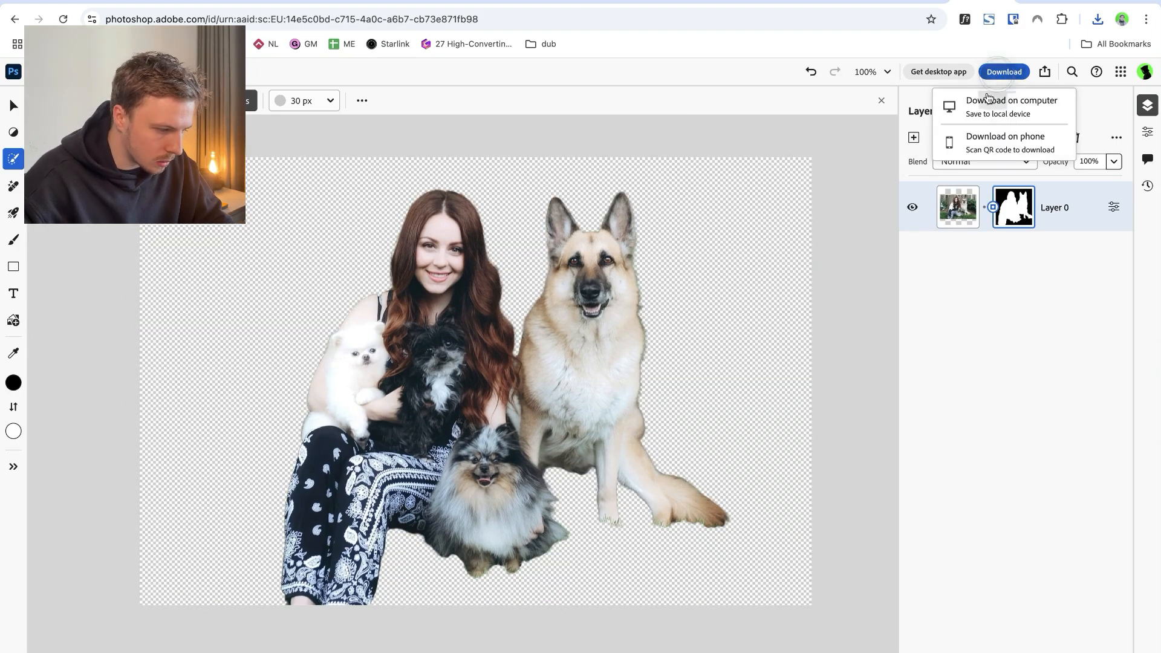
left_click(972, 111)
type("dog")
key("Return")
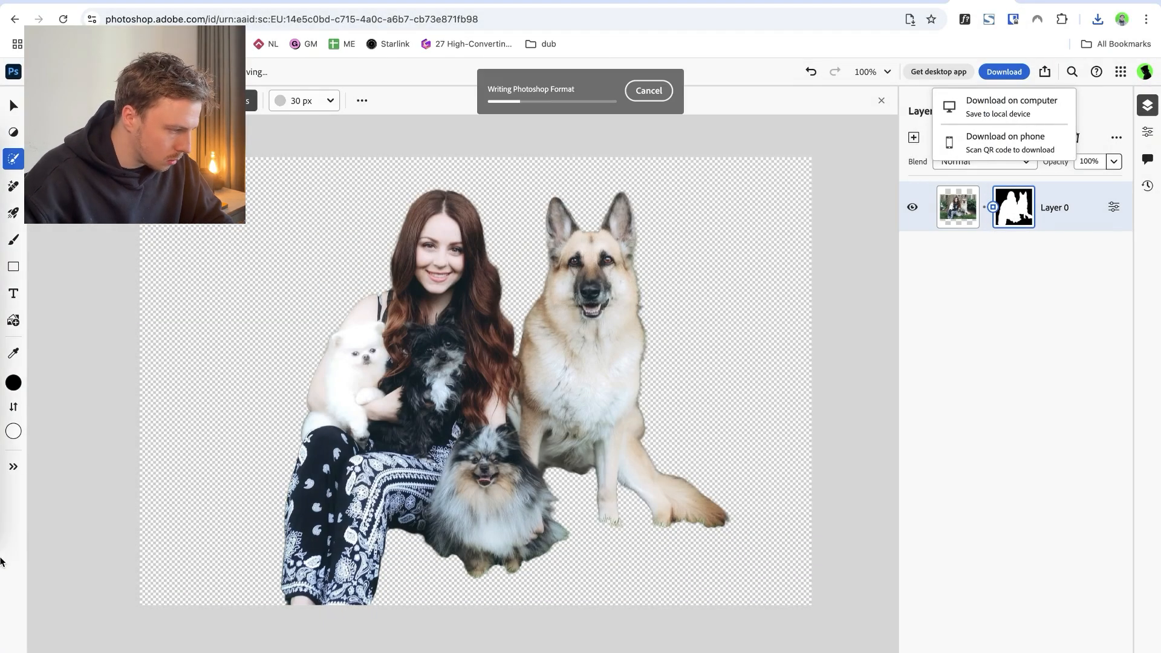
- Switch to Figma and replace the banner's dog-and-cat image fill with the downloaded cut-out of the woman and dogs
left_click(36, 267)
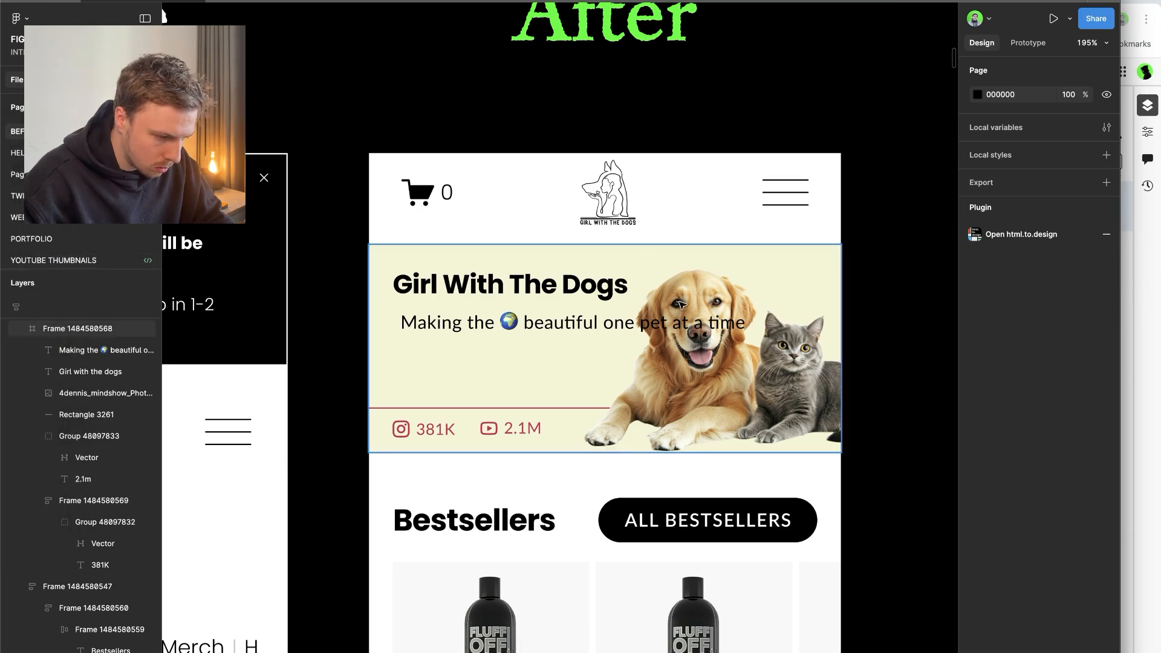
left_click(680, 304)
left_click(1017, 408)
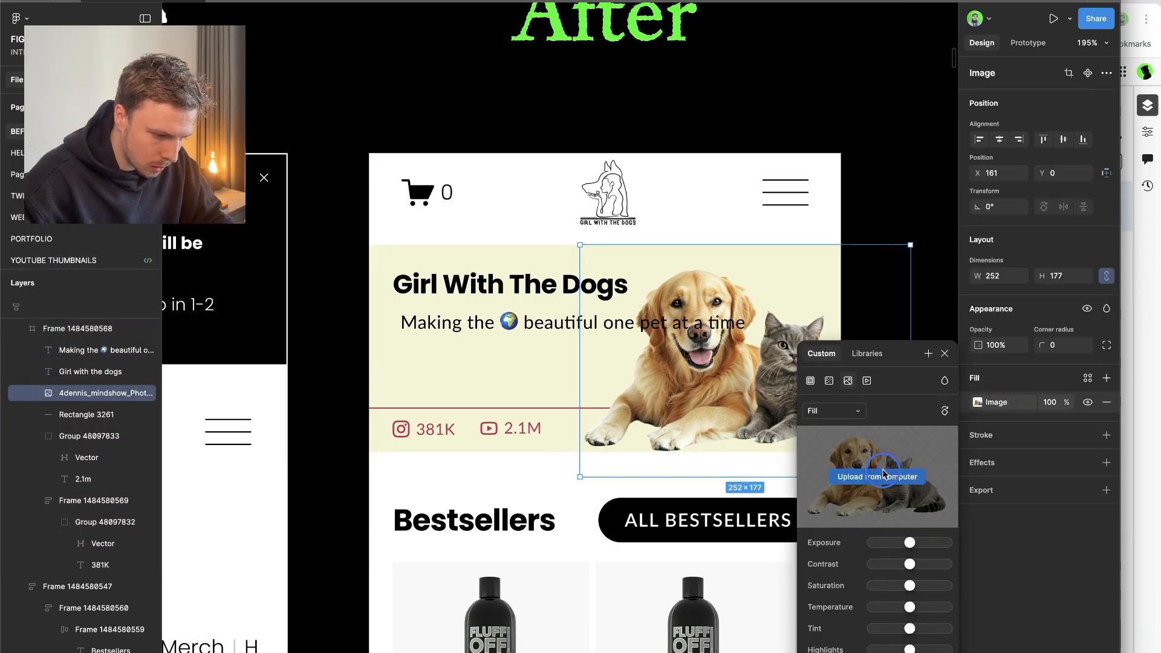
left_click(883, 475)
key("Return")
left_click_drag(583, 458, 412, 433)
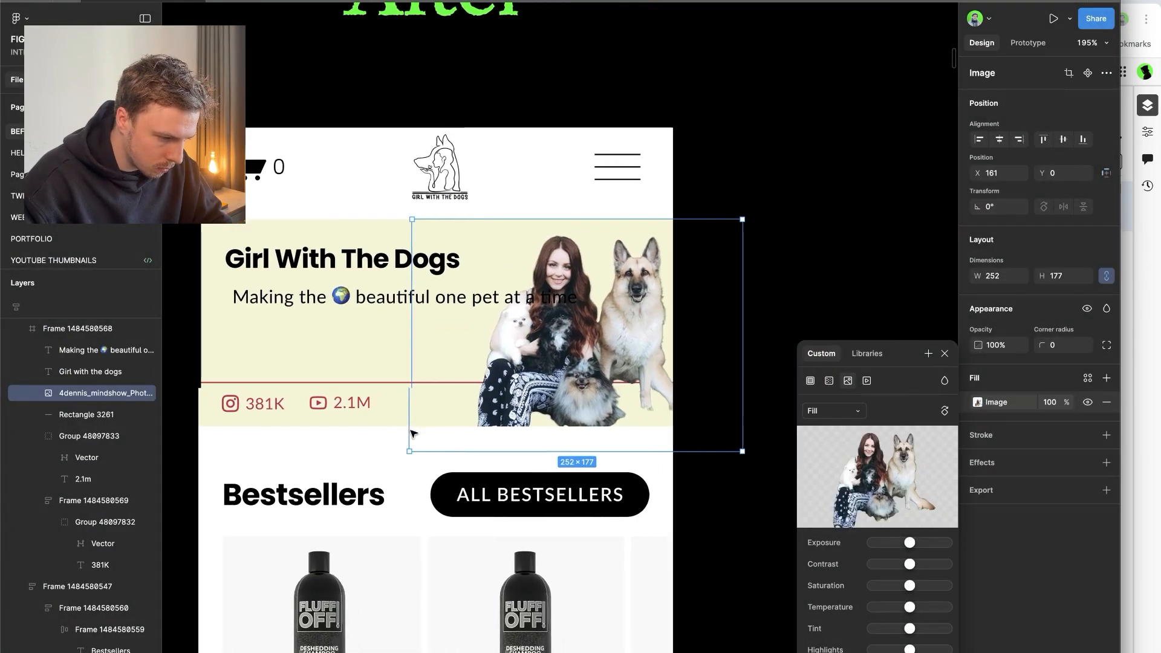
- Scale the cut-out image of the woman and dogs down to the banner's height, about 225 × 158
left_click_drag(557, 436, 557, 413)
scroll(604, 302, "down", 3)
mouse_move(2, 250)
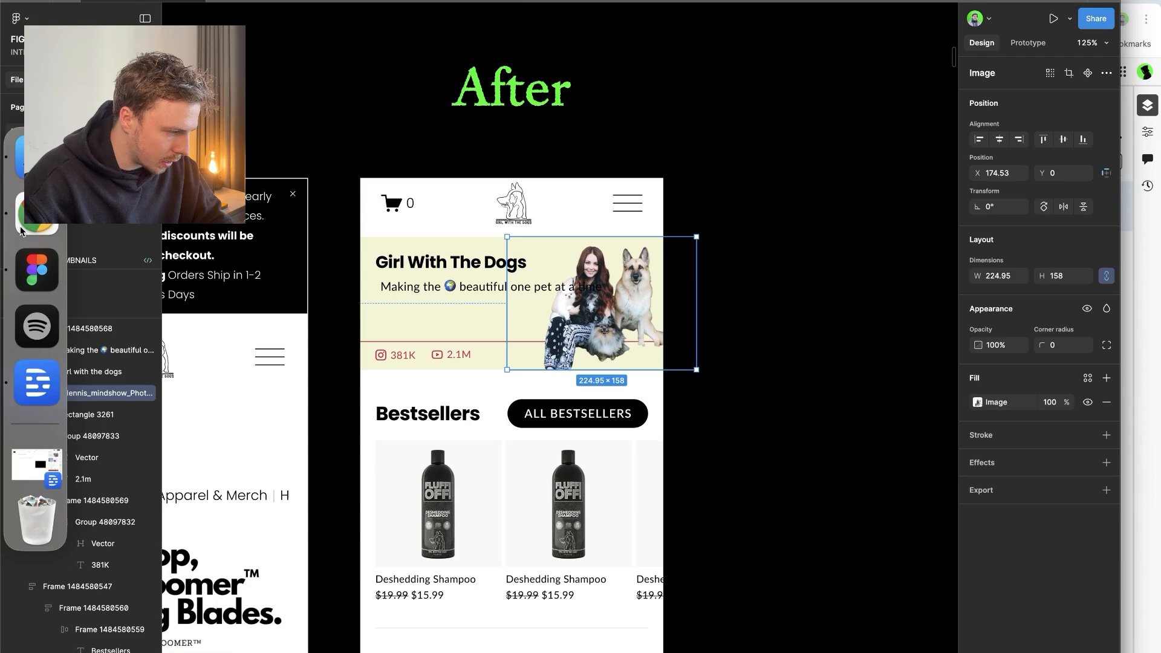
- Replace the cut-out fill with the original photo with its background and fit the image to about 160 × 158 at the banner's right edge
left_click(978, 402)
left_click(887, 476)
key("Down")
key("Return")
left_click_drag(696, 287, 642, 286)
left_click_drag(591, 315, 611, 314)
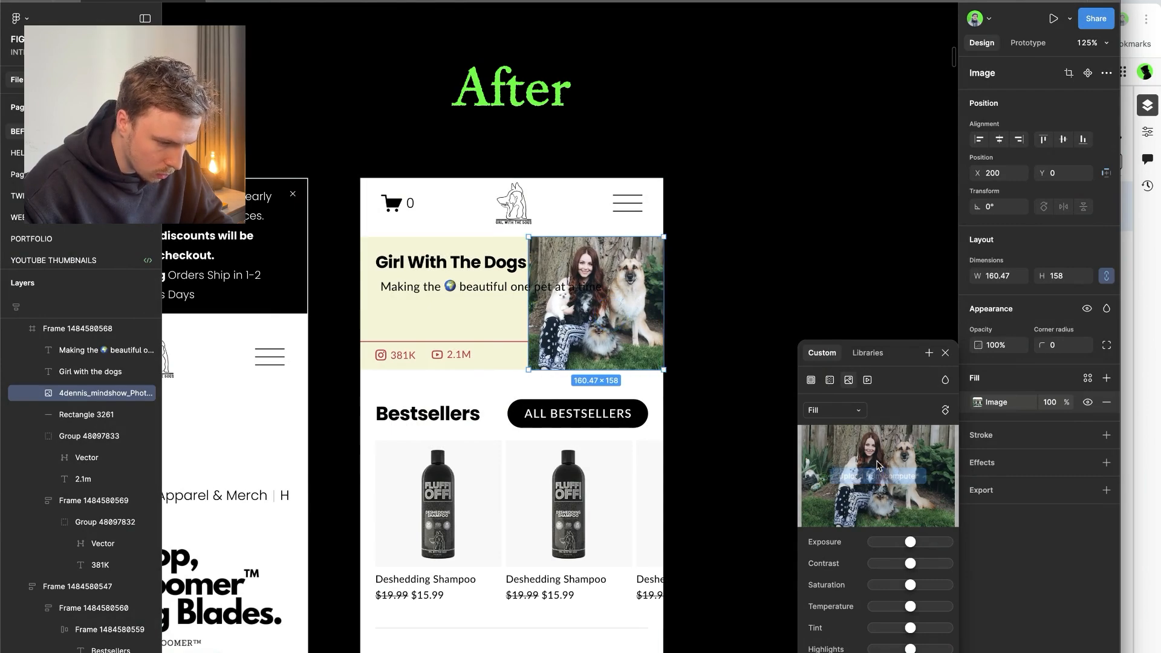
- Switch to Photoshop on the web, dismiss the export notice and undo the photo's background removal
mouse_move(1, 370)
left_click(30, 155)
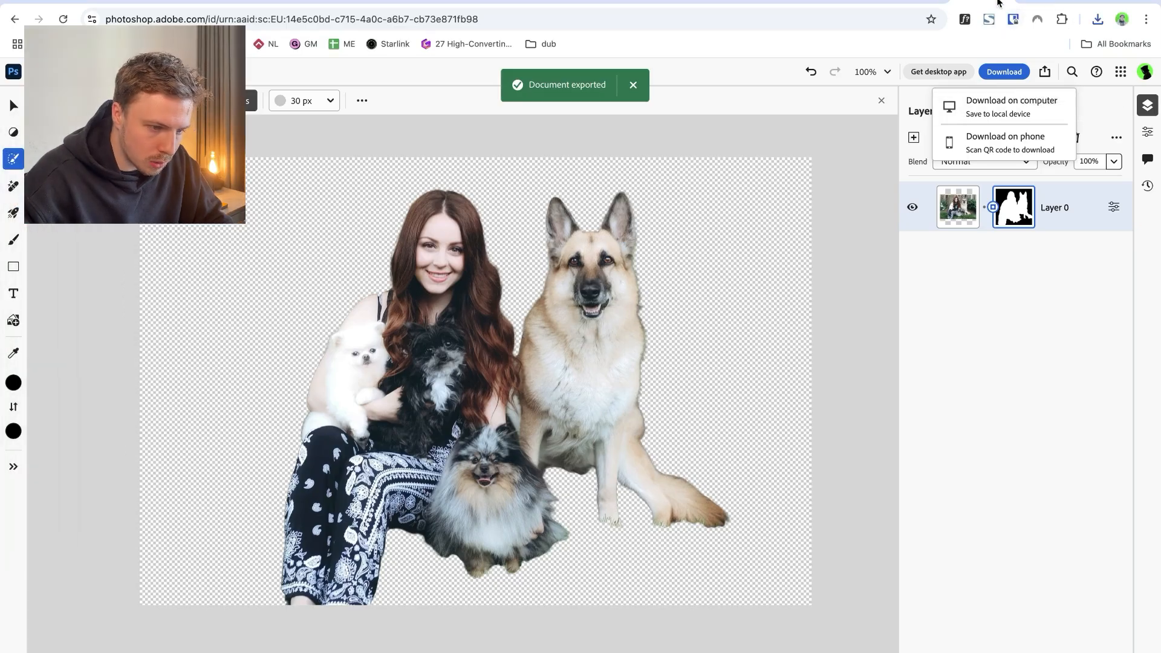
left_click(665, 127)
left_click(633, 89)
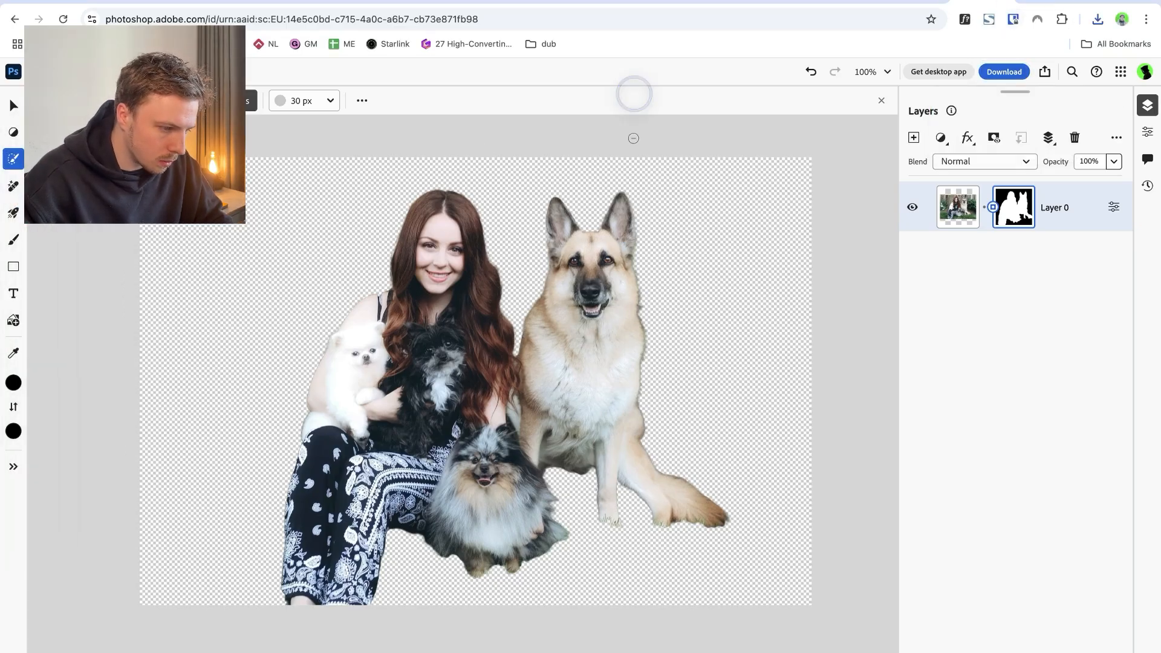
key("super+z")
scroll(636, 297, "down", 3)
scroll(360, 305, "down", 5)
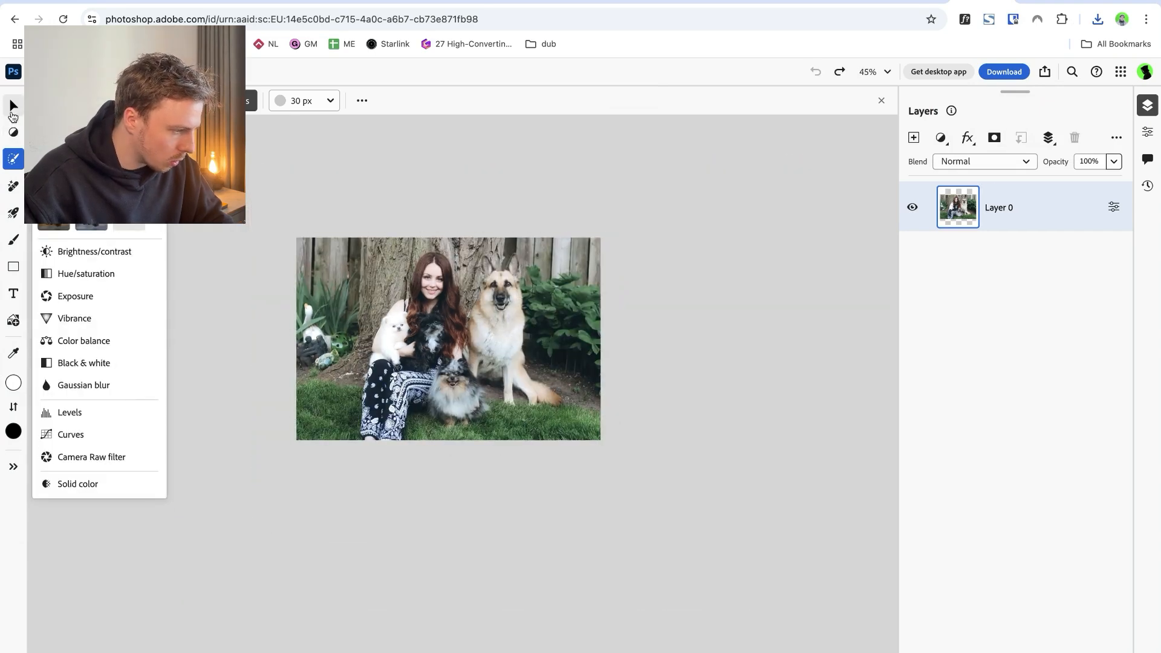
- Extend the photo's canvas leftward to 3668 × 1333 with Generative Expand and choose the variation with purple and red flowers
key("c")
left_click_drag(357, 409, 264, 402)
left_click(420, 641)
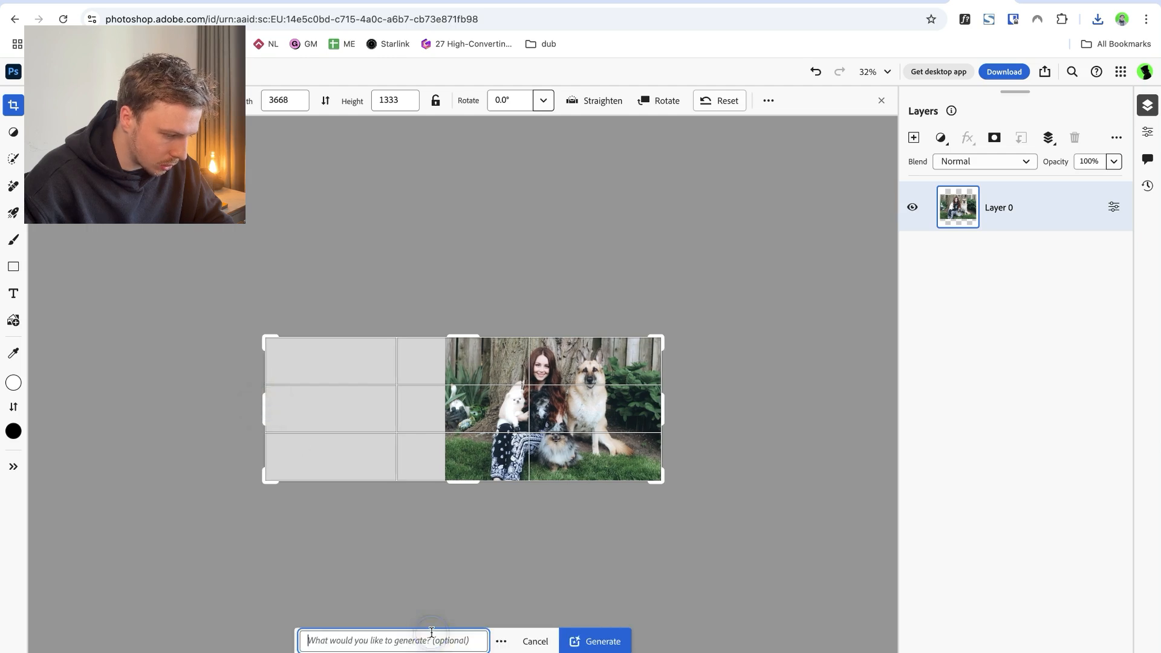
left_click(598, 640)
scroll(415, 353, "down", 3)
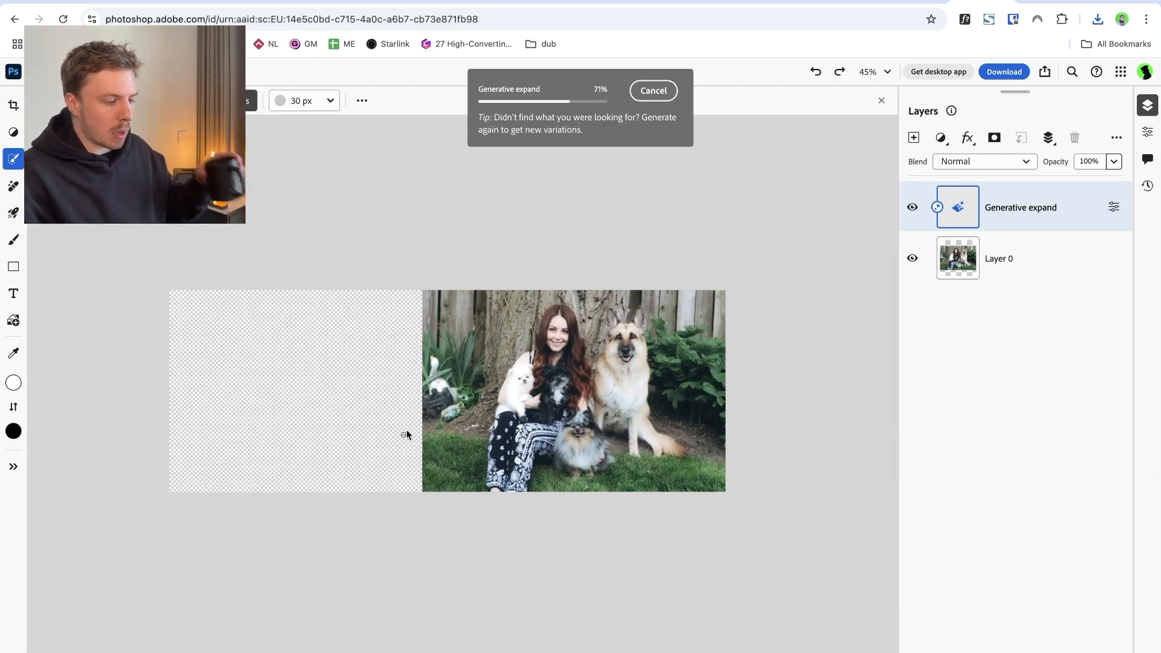
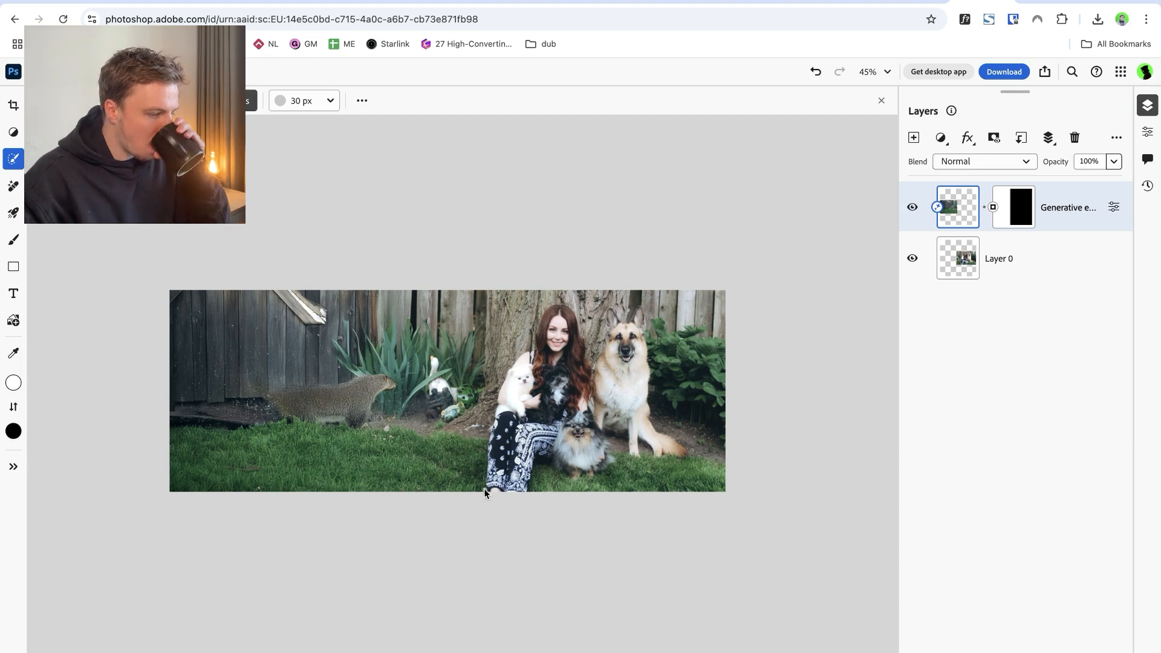
left_click(441, 652)
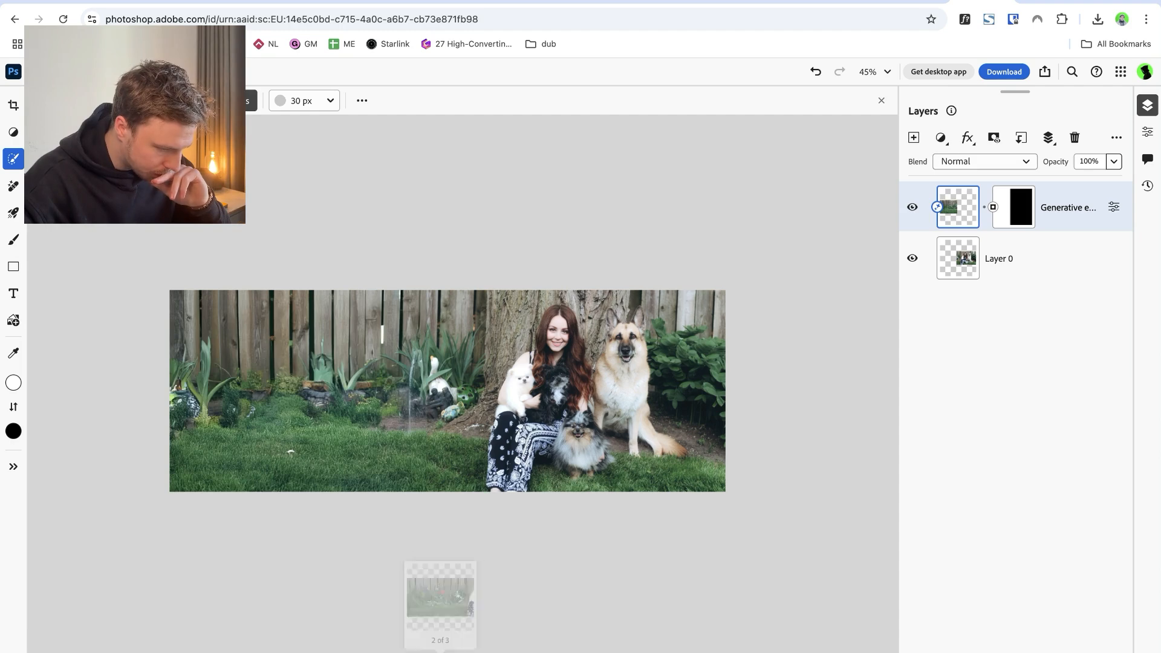
- Download the expanded photo to the computer under the file name "kll"
left_click(1004, 81)
left_click(995, 106)
type("kll")
key("Return")
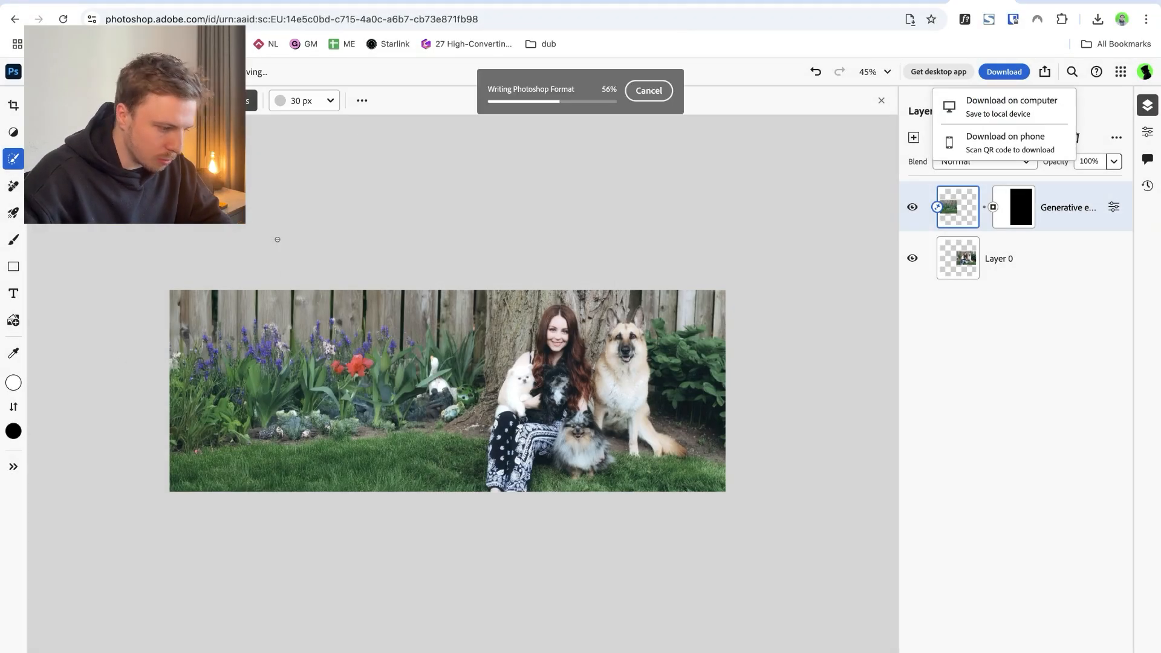
- Switch to Figma and replace the banner image's fill with the downloaded expanded garden photo
left_click(36, 205)
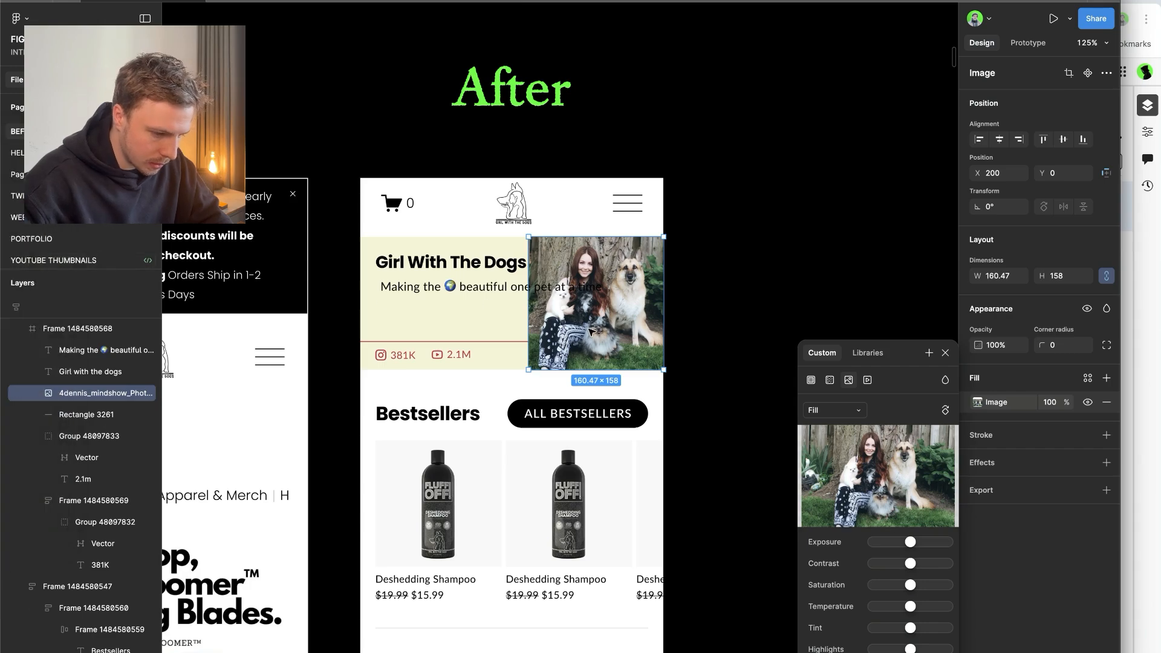
left_click(877, 476)
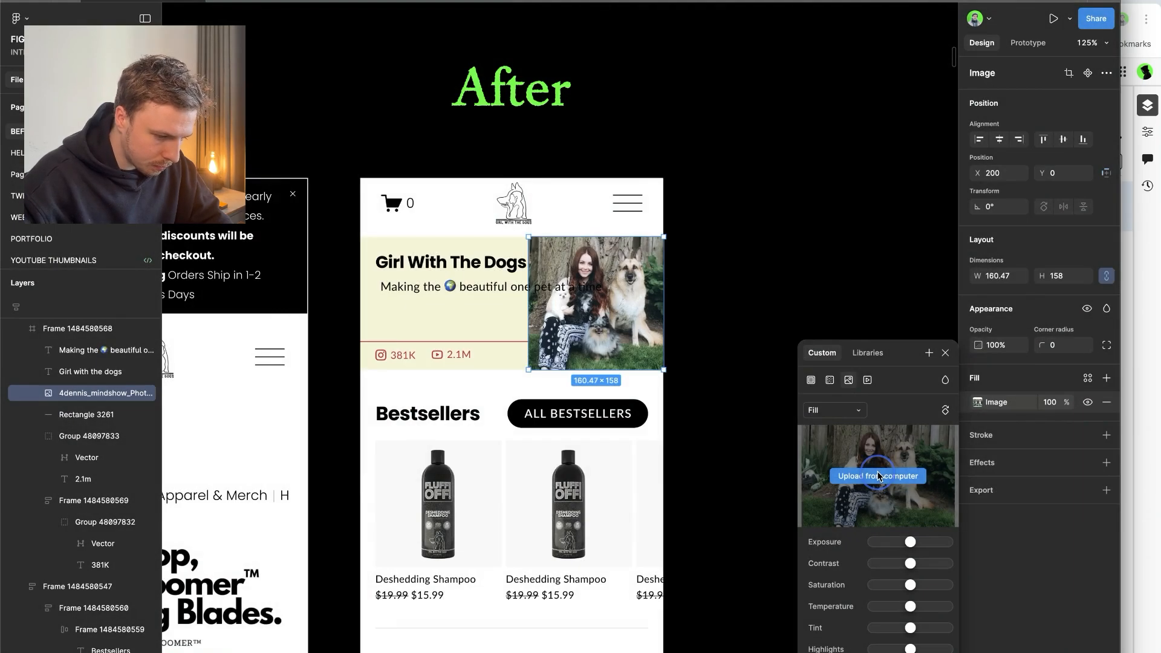
left_click(880, 476)
key("Down")
key("Return")
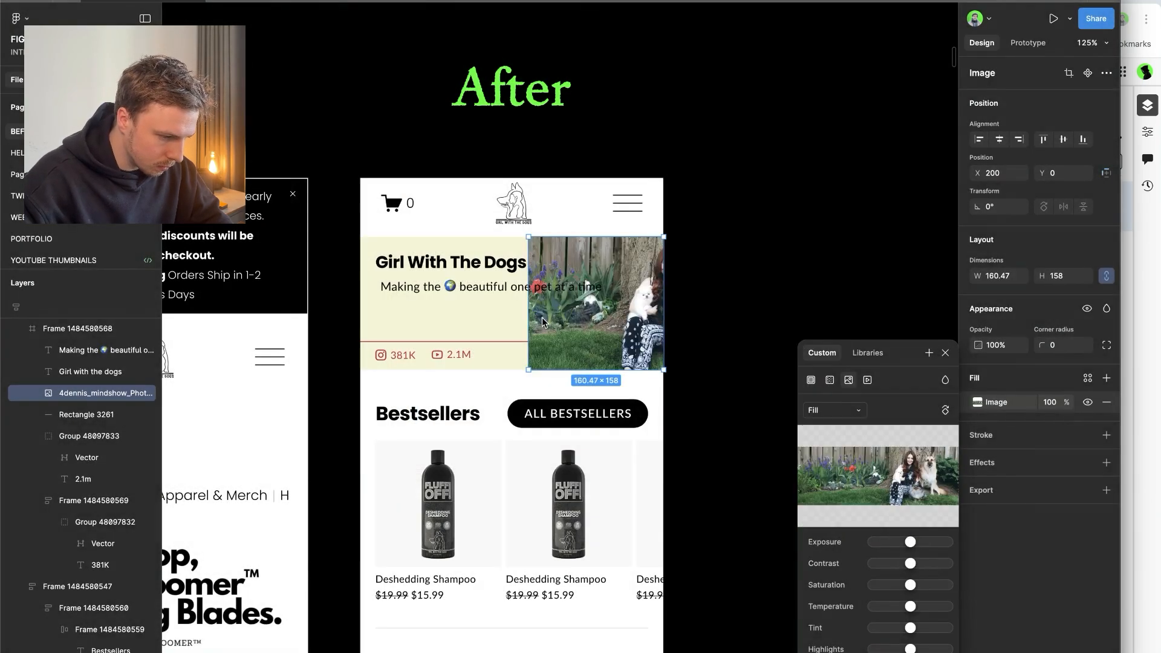
- Widen the photo leftward across the full banner to about 360 × 158 and send it behind the texts, line and social counts
left_click_drag(528, 320, 361, 319)
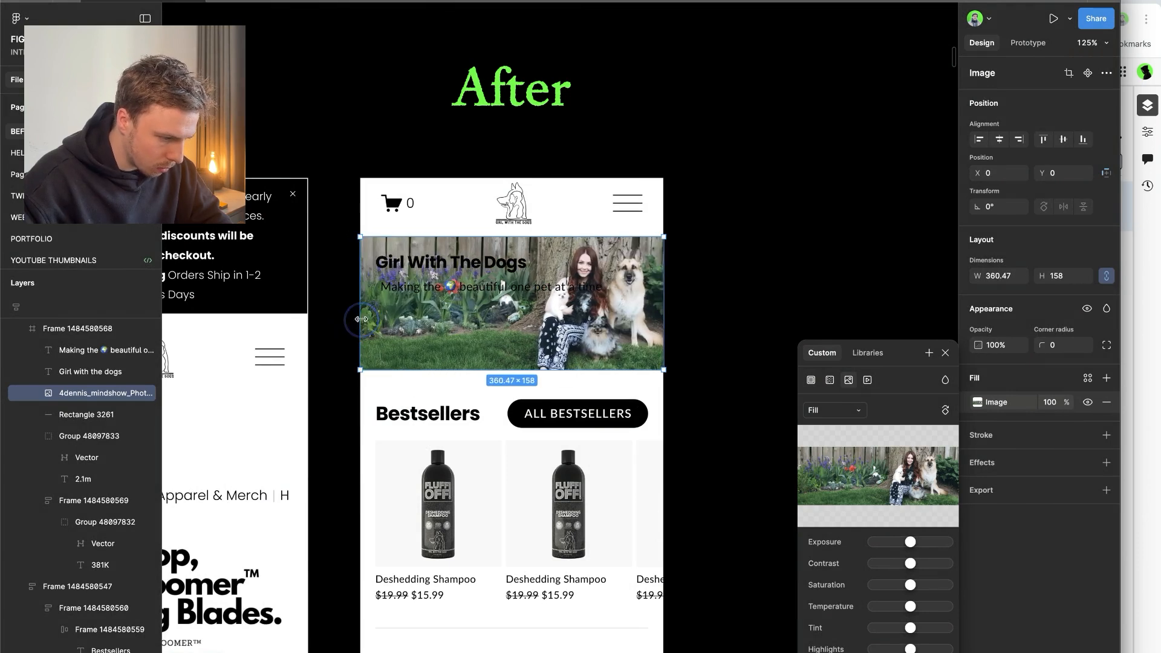
key("Escape")
key("super+bracketleft")
key("super+bracketleft")
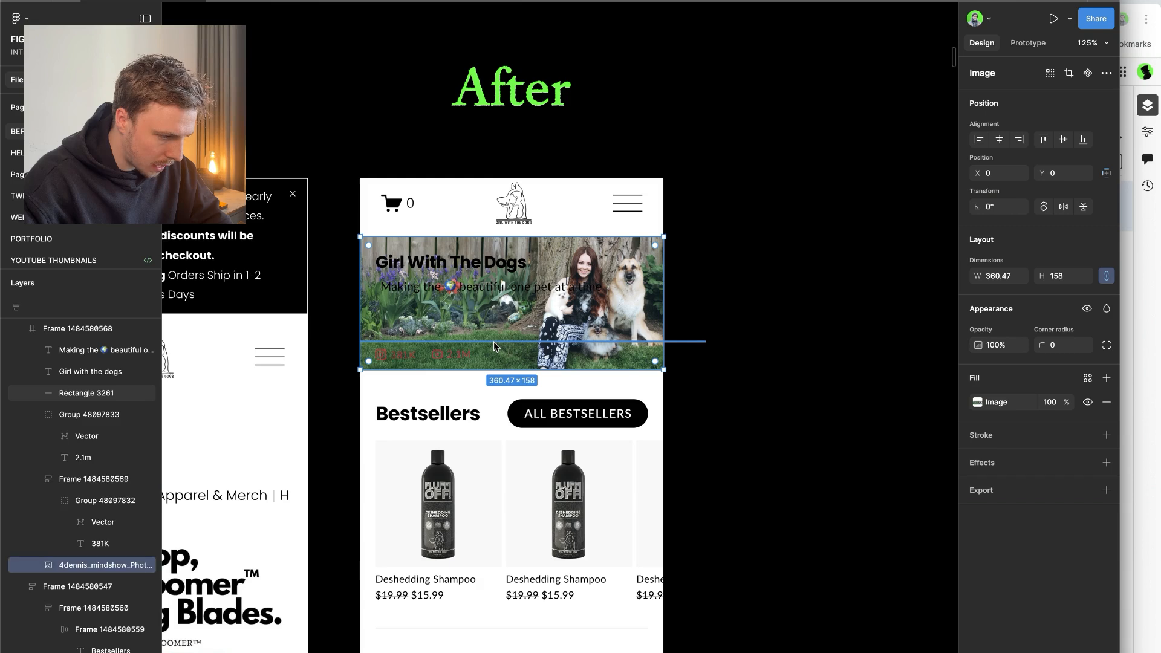
- Add a black linear gradient fill at 20% opacity above the photo fill
left_click(977, 402)
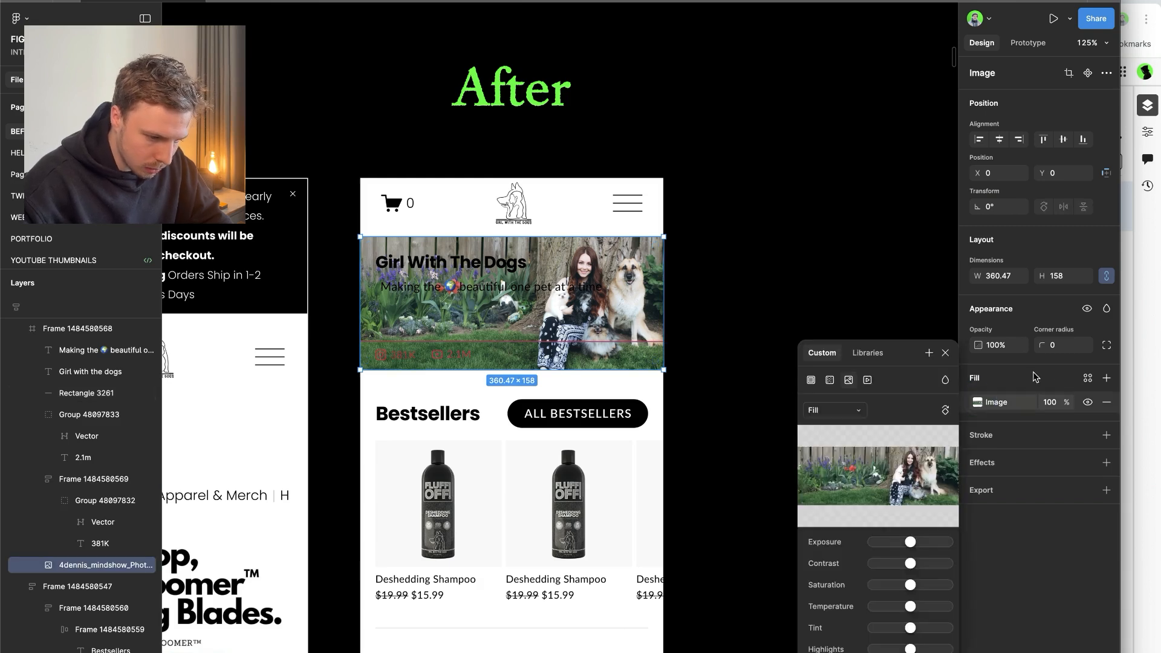
left_click(1106, 378)
left_click(978, 402)
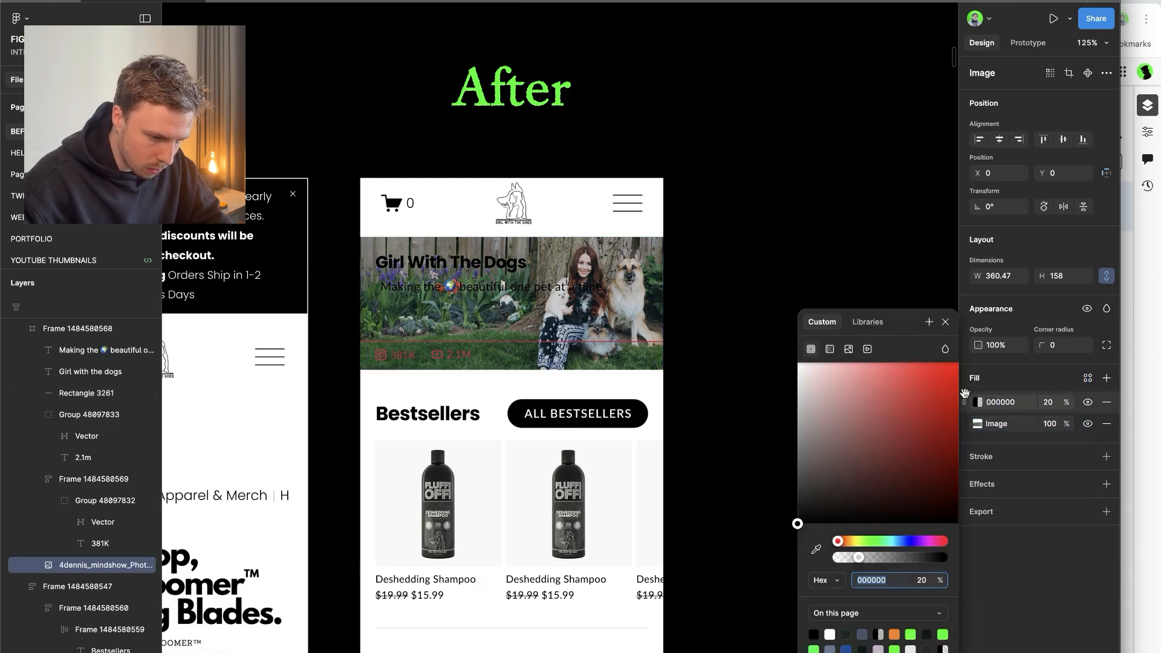
left_click(829, 350)
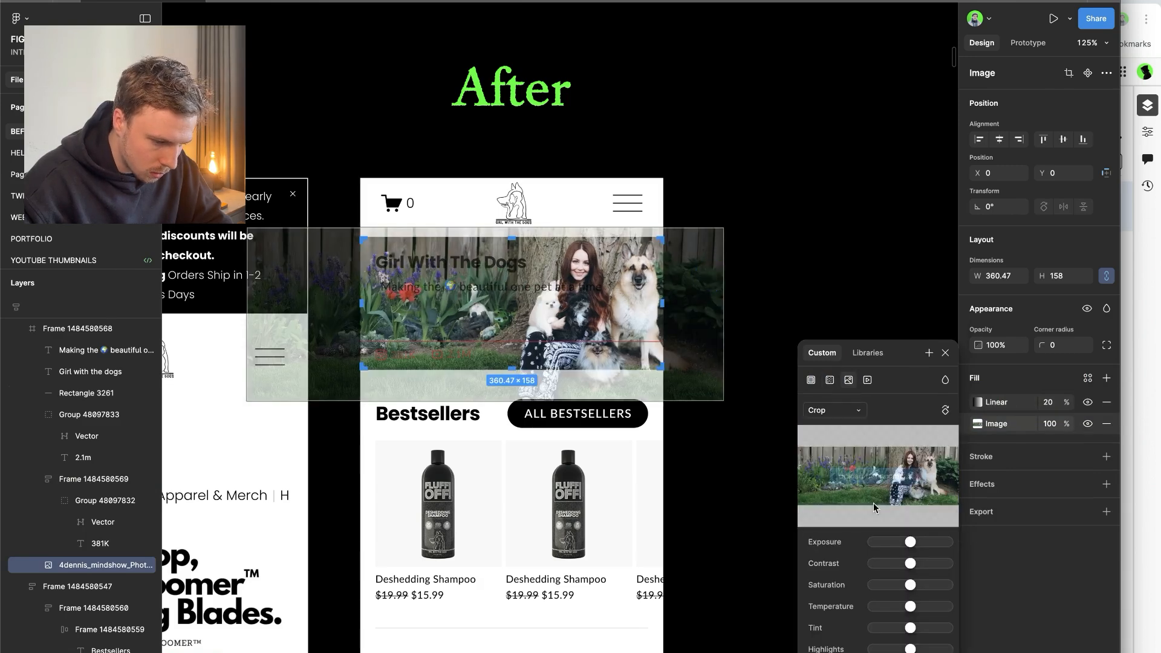
- Crop the photo in closer on the woman and dogs, raise its contrast and saturation slightly, and lower its highlights
left_click_drag(910, 545, 908, 549)
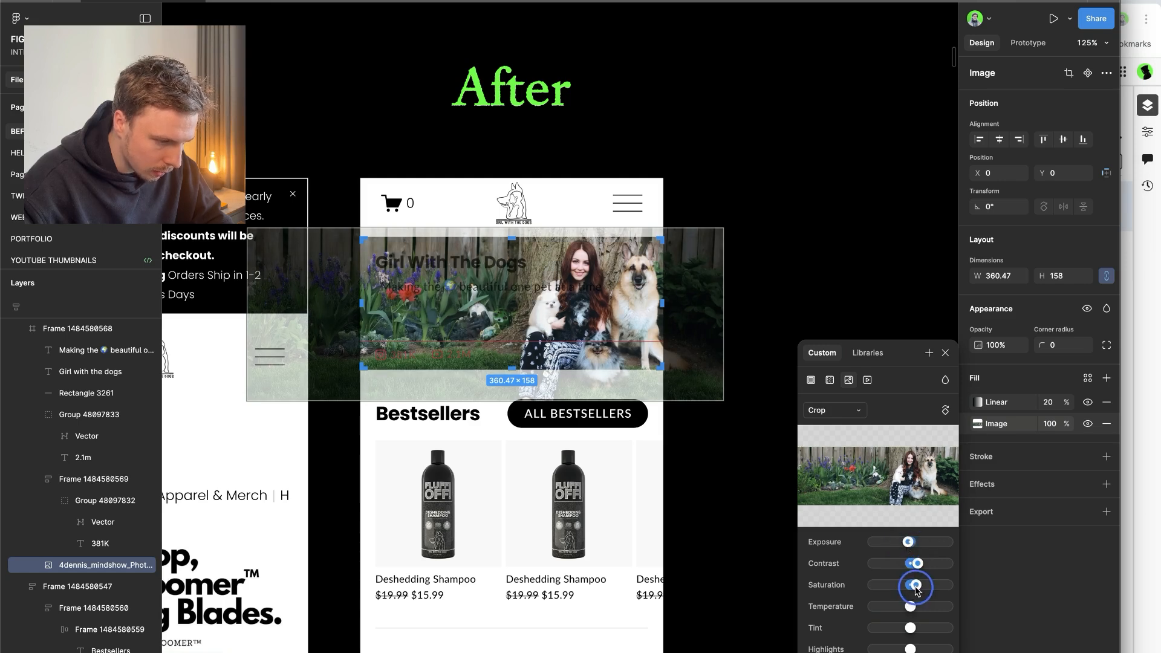
left_click(770, 396)
left_click_drag(912, 541, 910, 542)
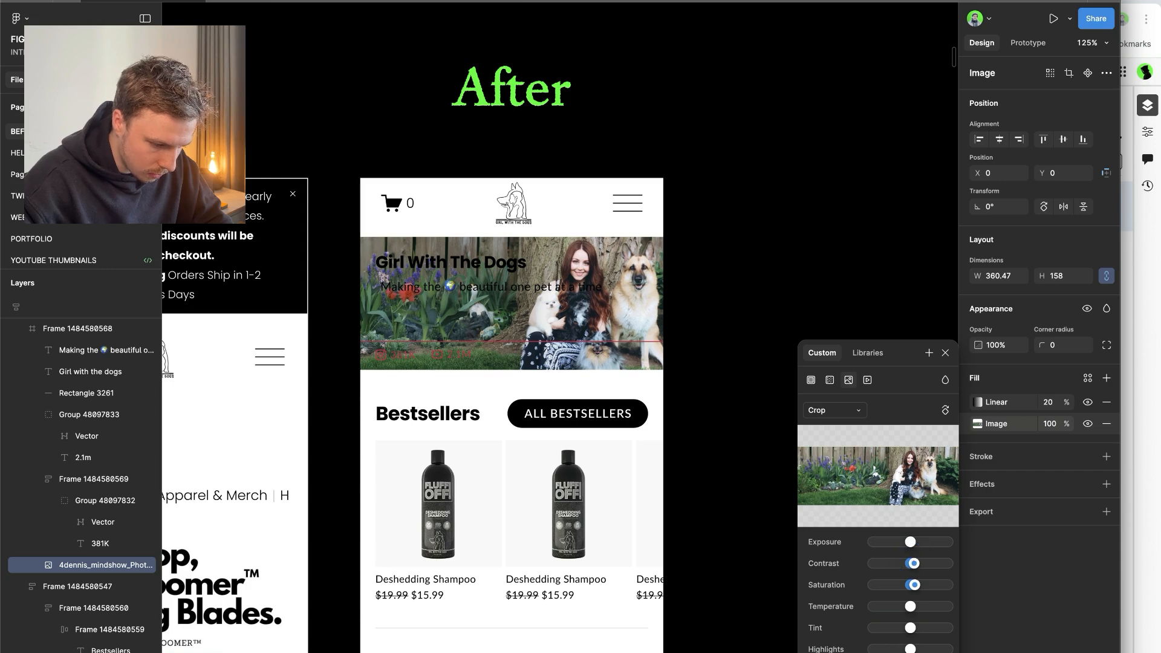
left_click_drag(913, 649, 896, 649)
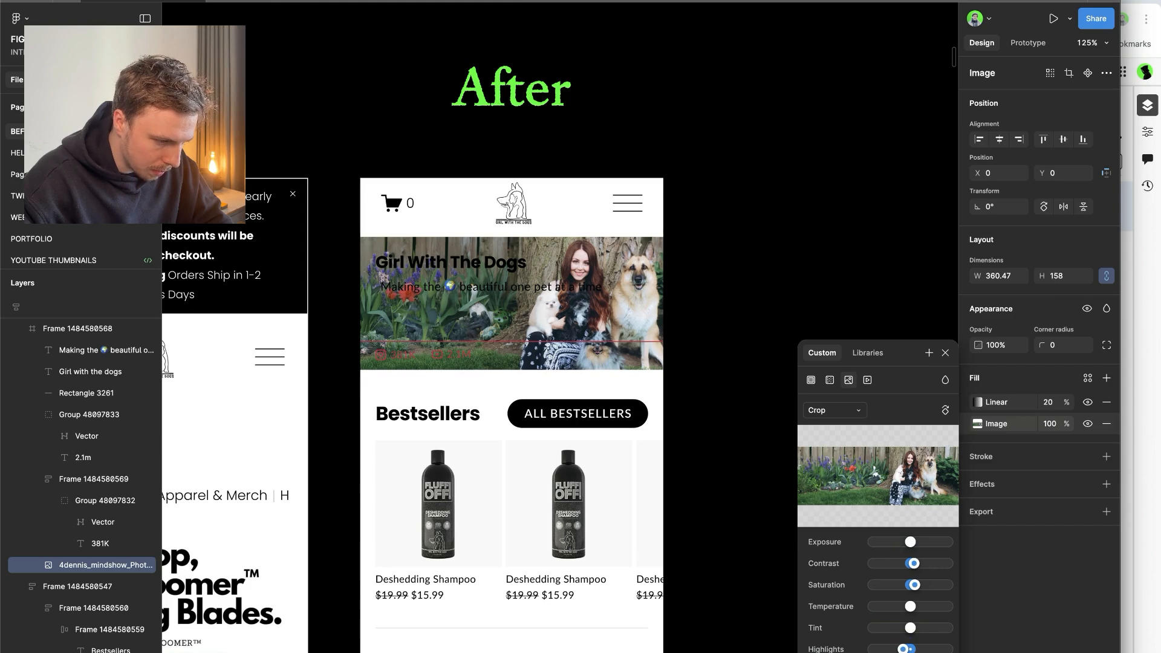
left_click(766, 325)
key("ctrl+z")
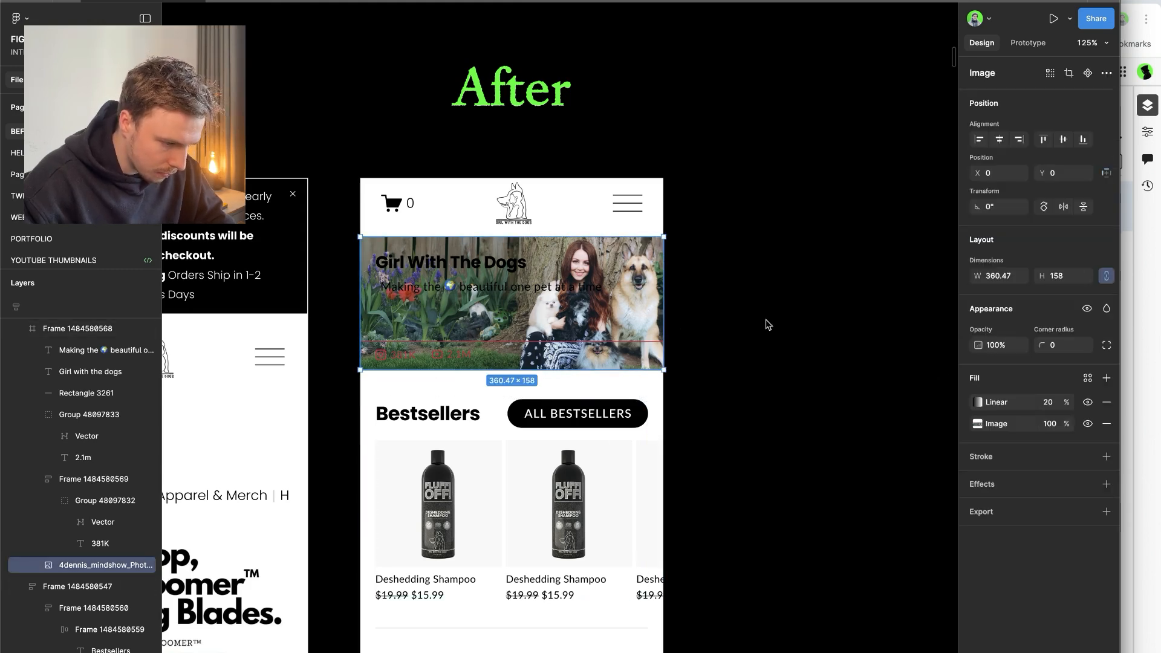
- Set the gradient's opacity to 56% and shift its dark end slightly further left
left_click(977, 402)
left_click(1047, 400)
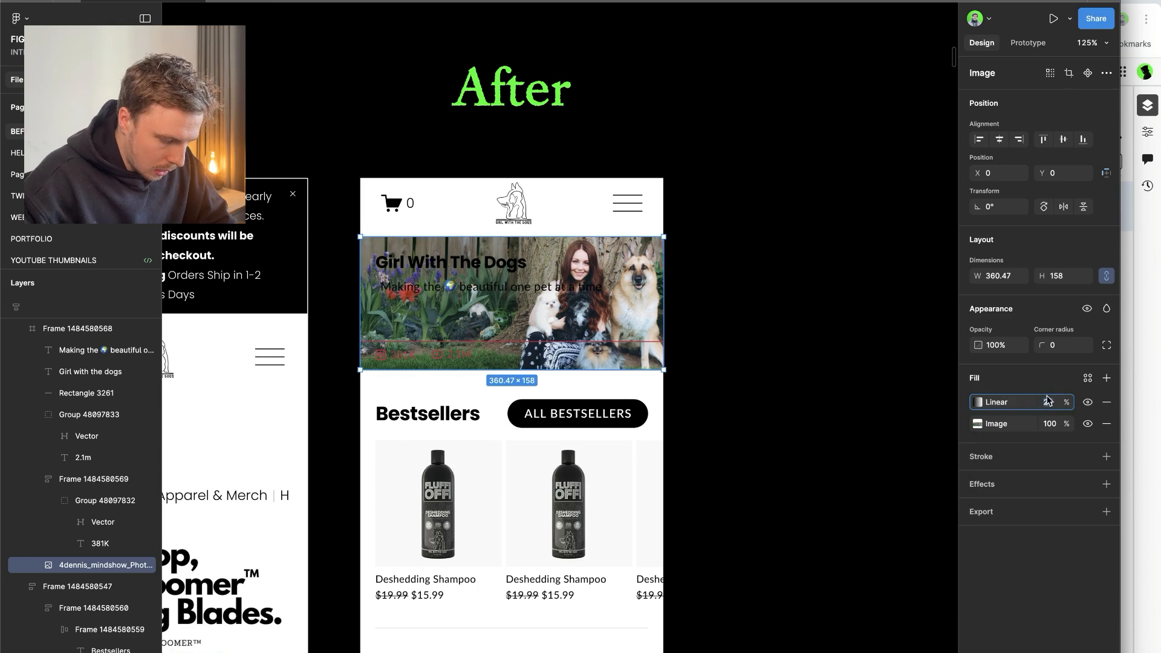
type("56")
key("Return")
left_click(978, 403)
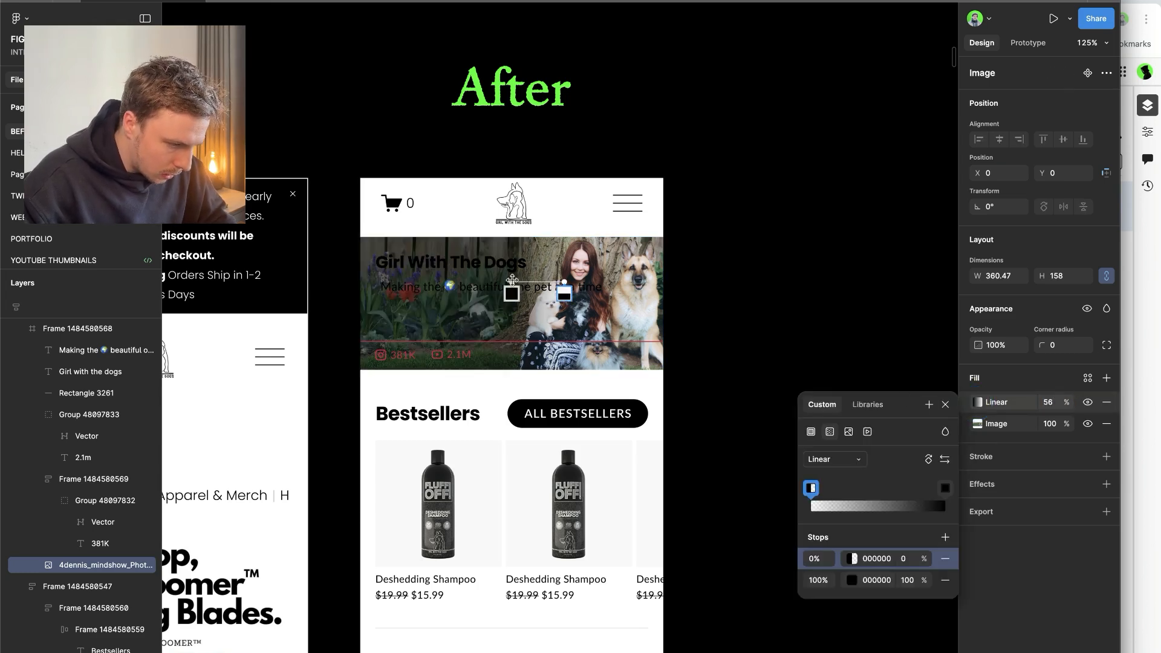
left_click_drag(513, 280, 490, 284)
key("Escape")
- Add a second black linear gradient fill darkening toward the banner's left side and set its opacity to 100%
left_click(1106, 378)
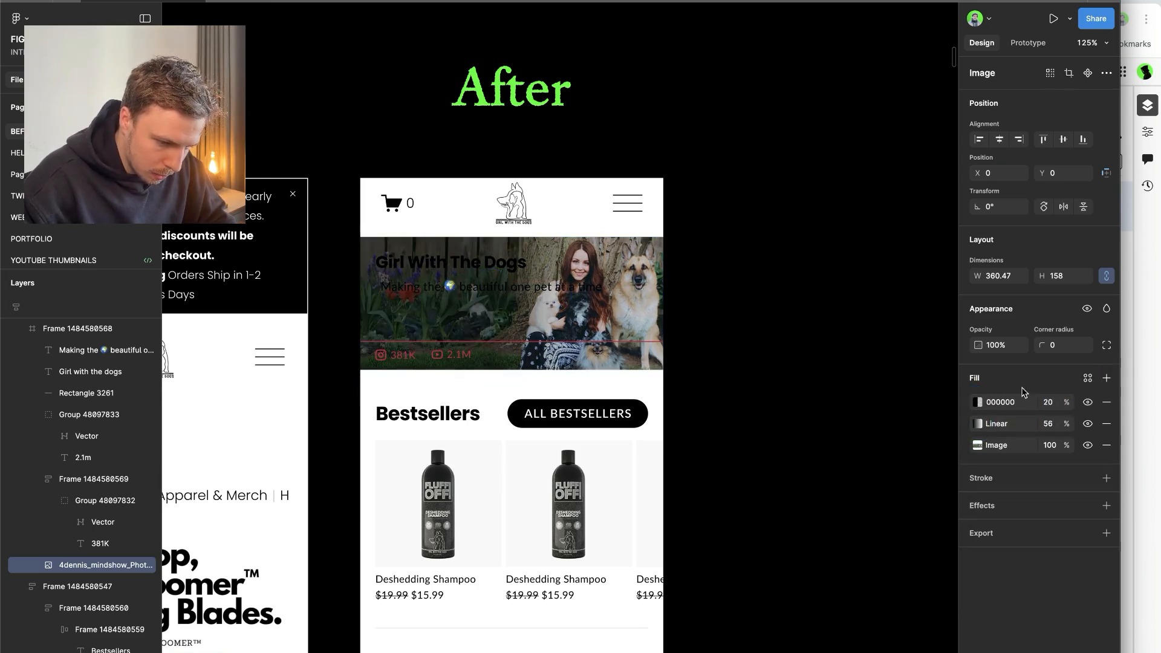
left_click(978, 402)
left_click(830, 349)
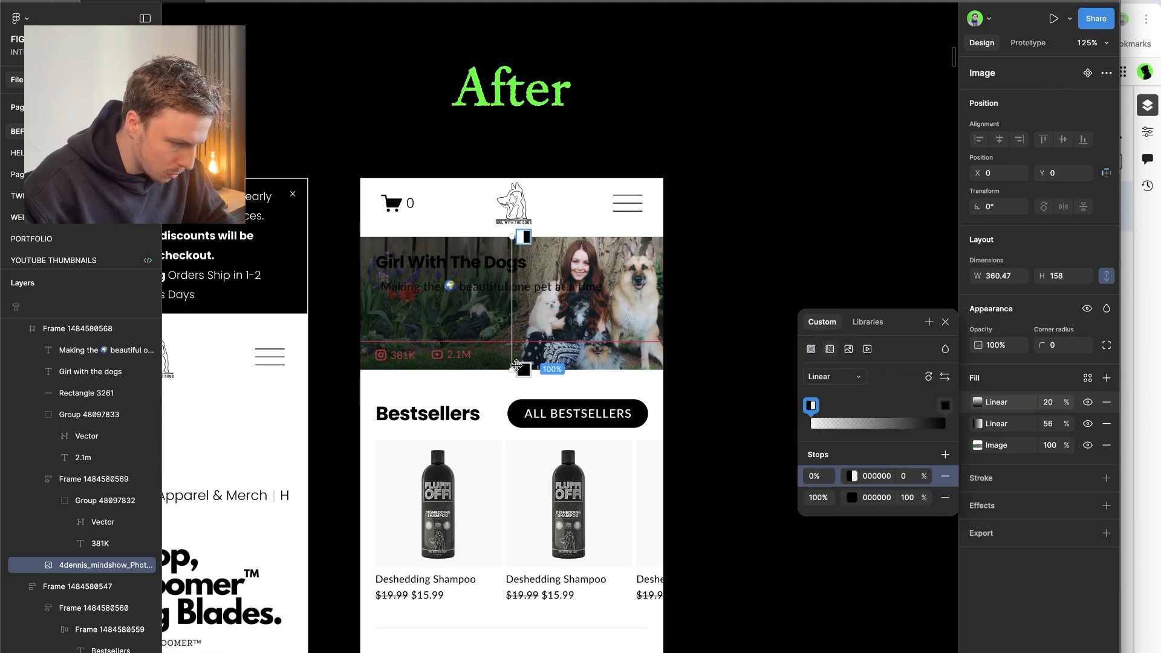
left_click_drag(518, 364, 396, 252)
left_click(1050, 402)
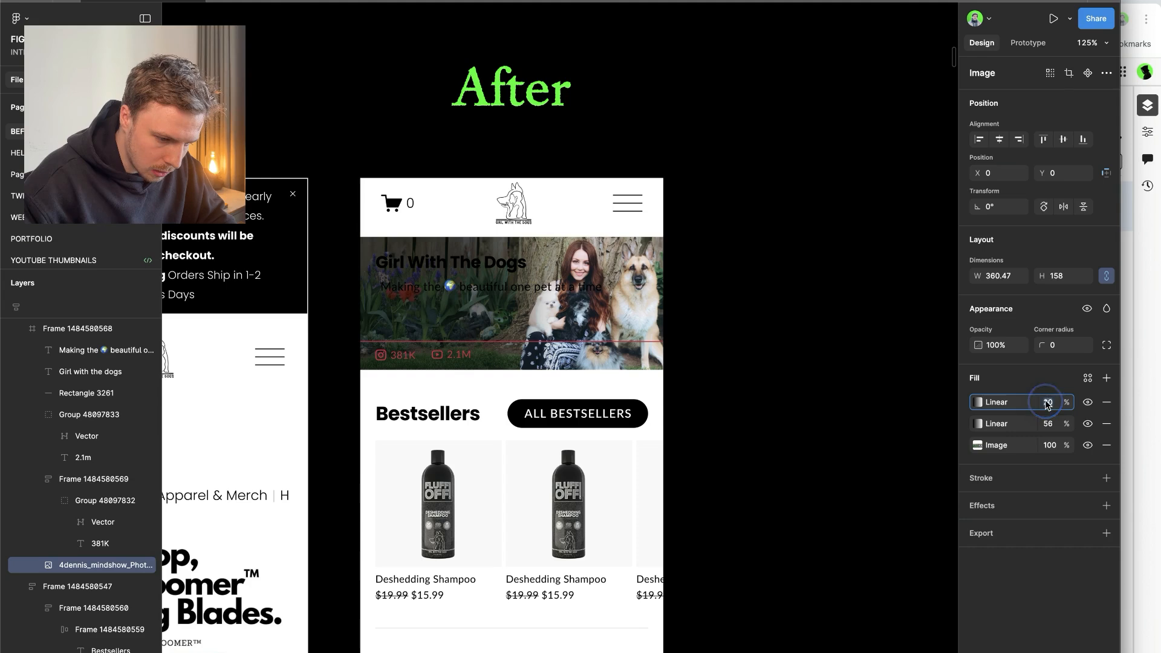
type("100")
key("Return")
- Change the colour of the banner's title and tagline to white (FFFFFF)
left_click(752, 350)
left_click(436, 282)
left_click(437, 282)
left_click(466, 262, "shift")
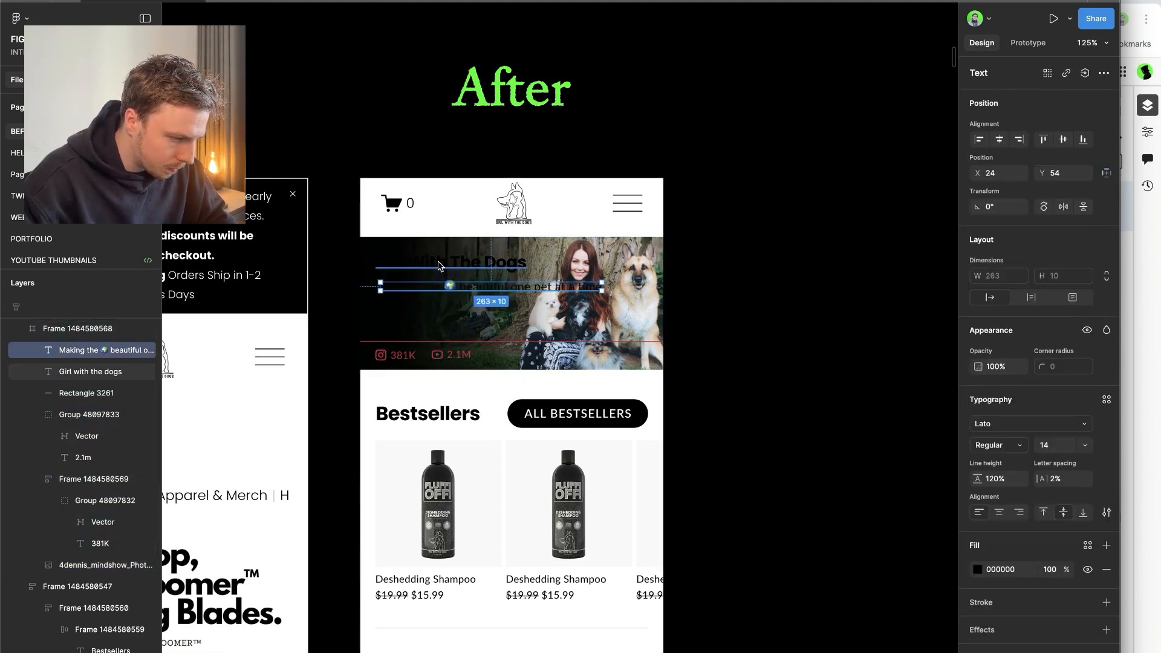
left_click(976, 602)
left_click_drag(862, 385, 648, 234)
left_click(696, 254)
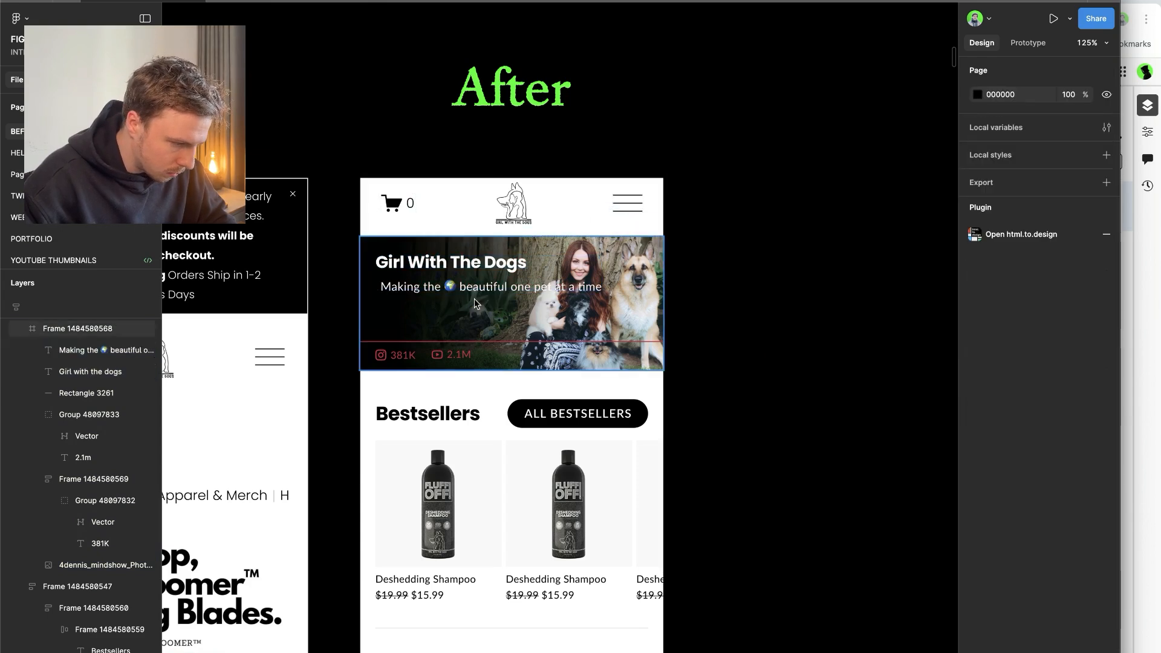
- Align the tagline with the title at X 18 and replace its text with "Pet Grooming Products"
left_click(427, 290)
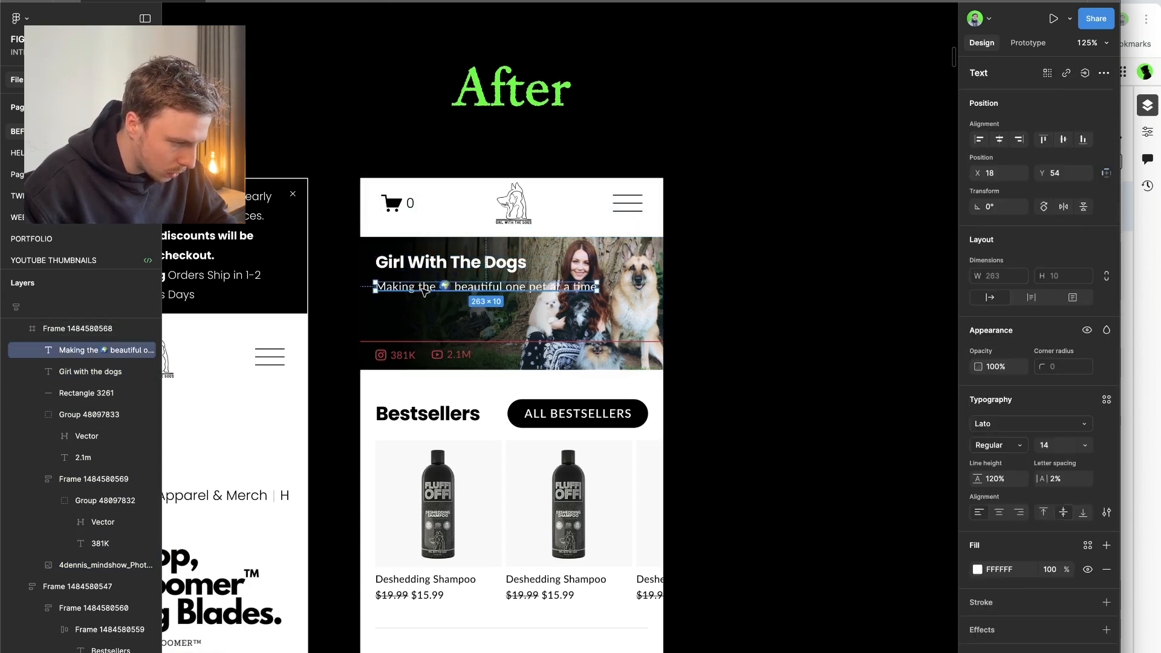
type("P")
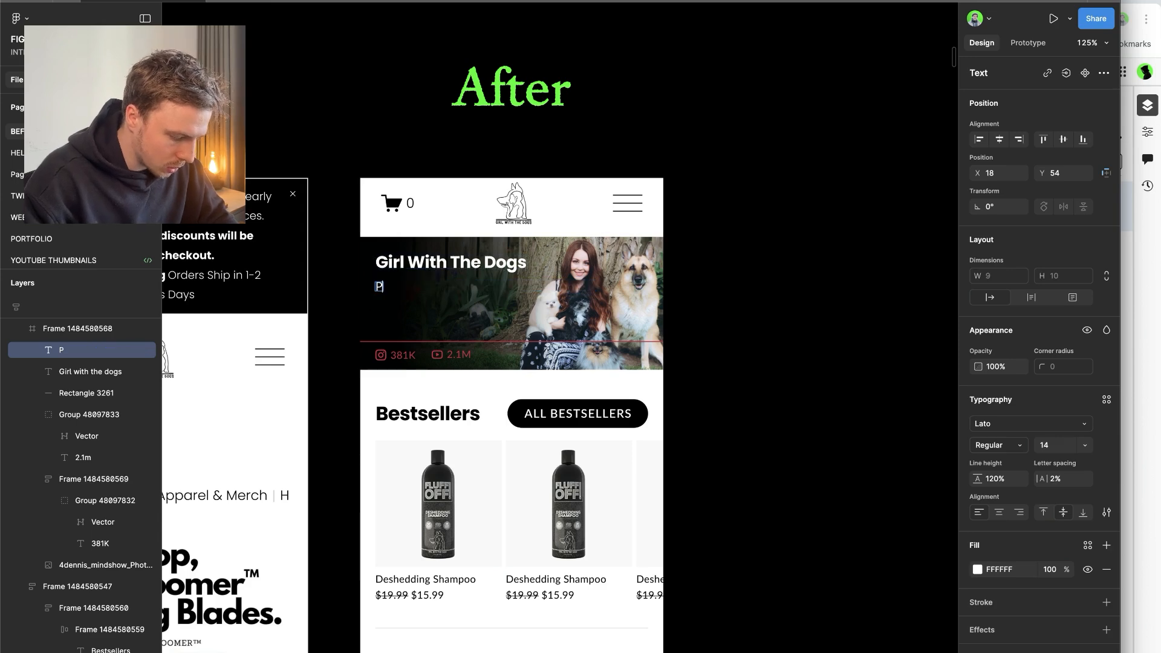
type("et Grooming Products")
- Check the old shop page's categories, duplicate the "Pet Grooming Products" line directly below at Y 75 and change the copy to "Merch"
scroll(500, 272, "left", 6)
scroll(499, 272, "down", 5)
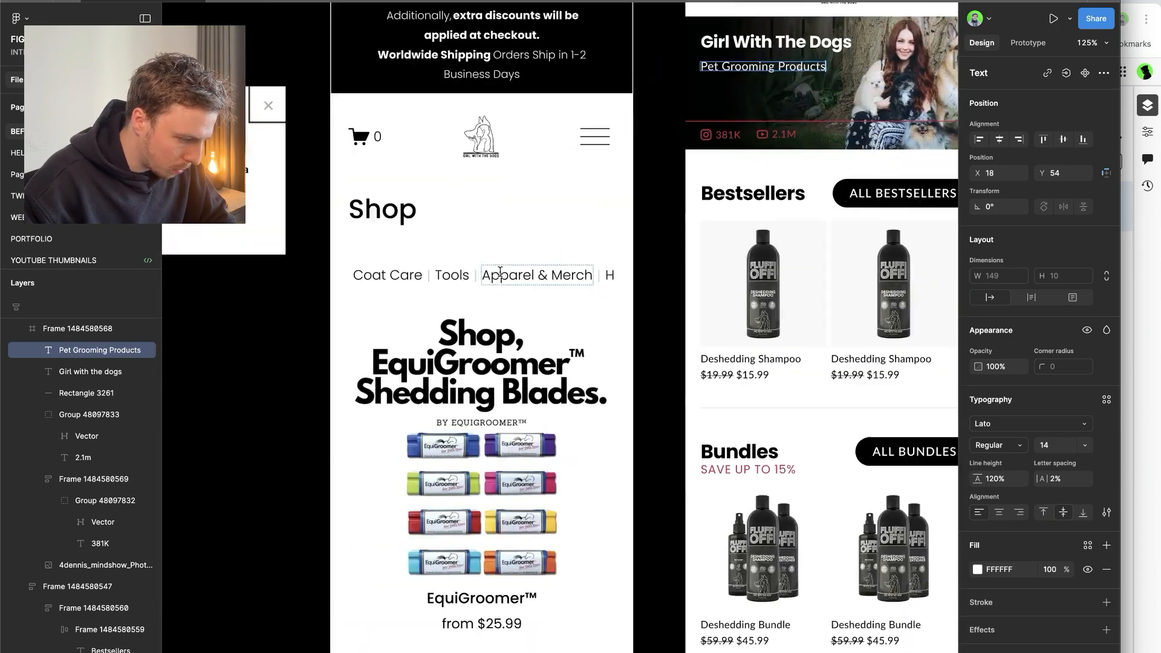
scroll(500, 272, "up", 2)
scroll(499, 272, "left", 5)
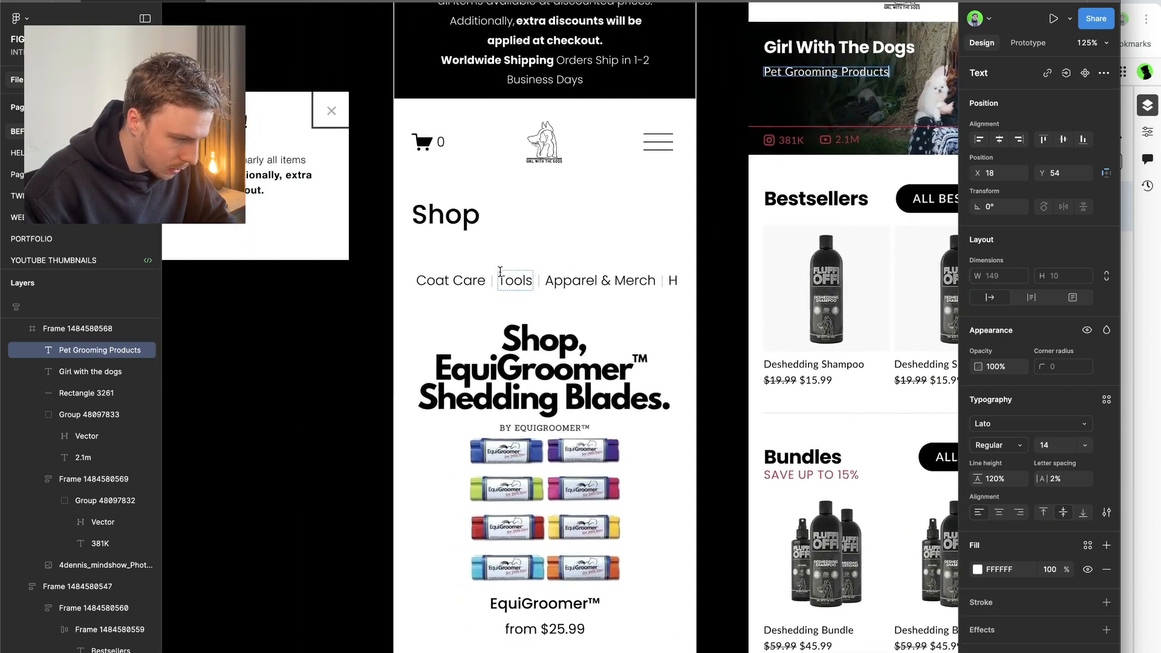
scroll(456, 272, "right", 13)
scroll(451, 272, "up", 3)
scroll(448, 272, "left", 3)
scroll(448, 272, "up", 5)
key("Escape")
left_click_drag(447, 234, 446, 268)
key("Return")
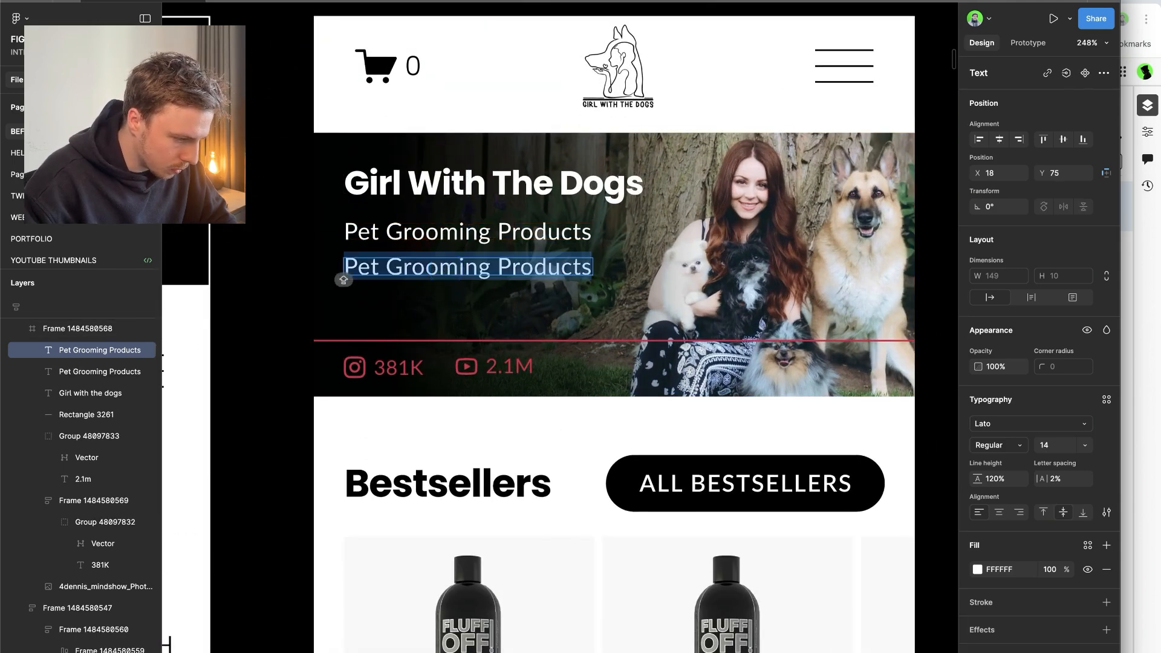
type("Merch")
key("Escape")
- Duplicate the "Merch" line directly below at Y 96 and copy the "Pet Grooming Courses" heading from the website in Chrome
left_click_drag(377, 266, 389, 303)
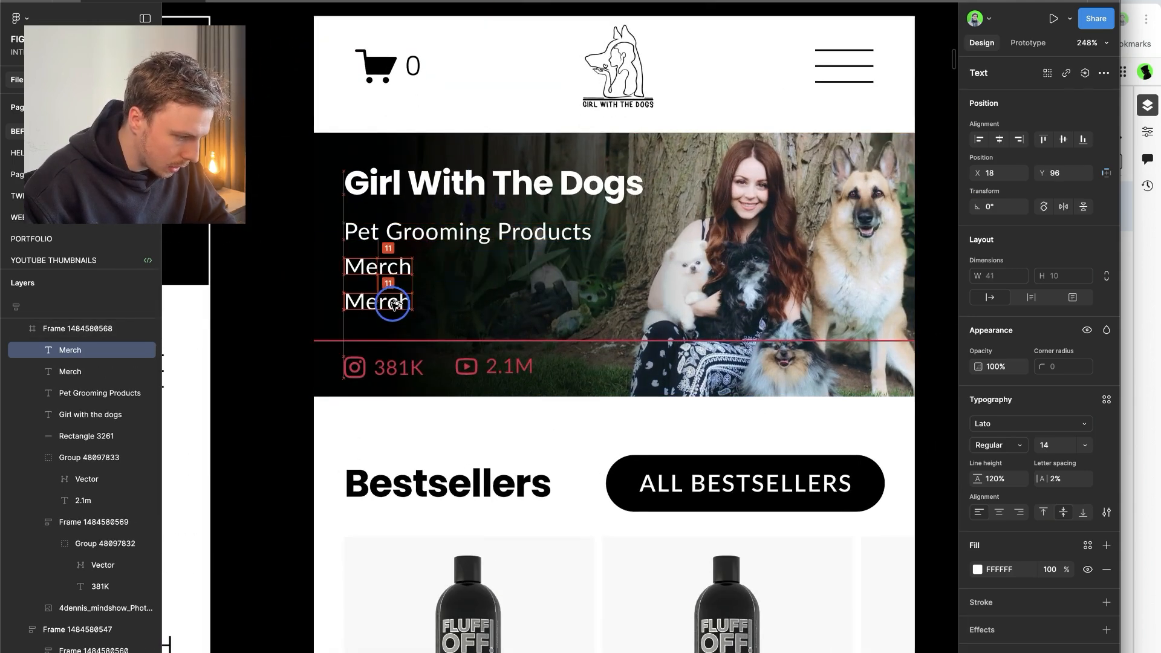
scroll(388, 303, "down", 5)
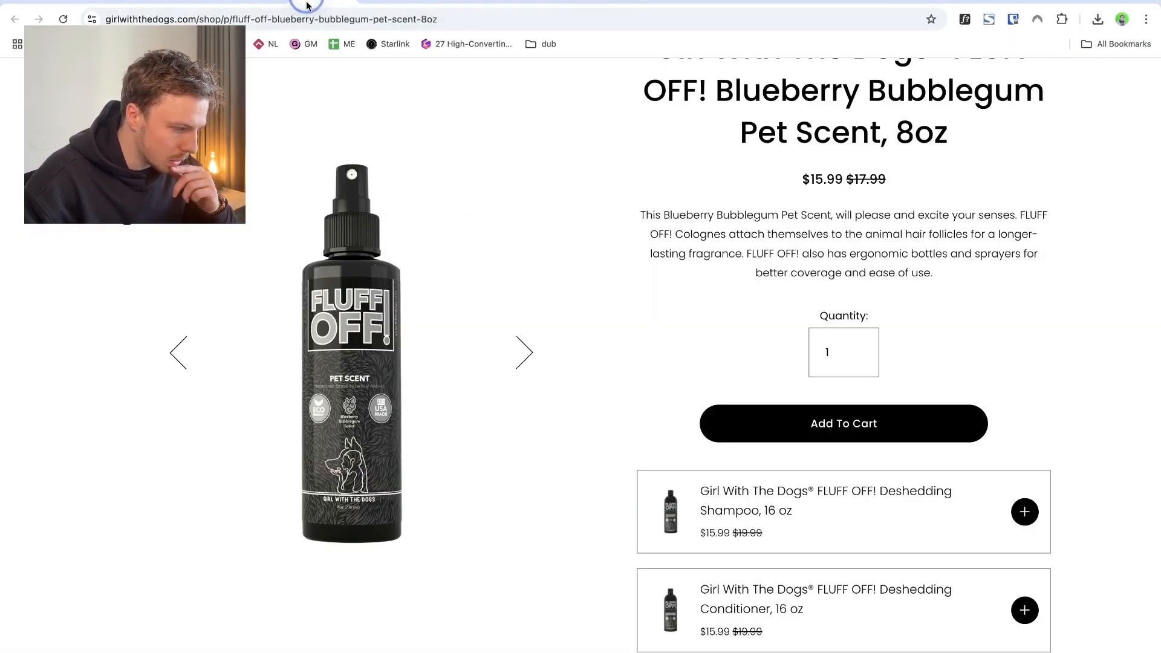
scroll(534, 274, "down", 6)
scroll(535, 275, "up", 10)
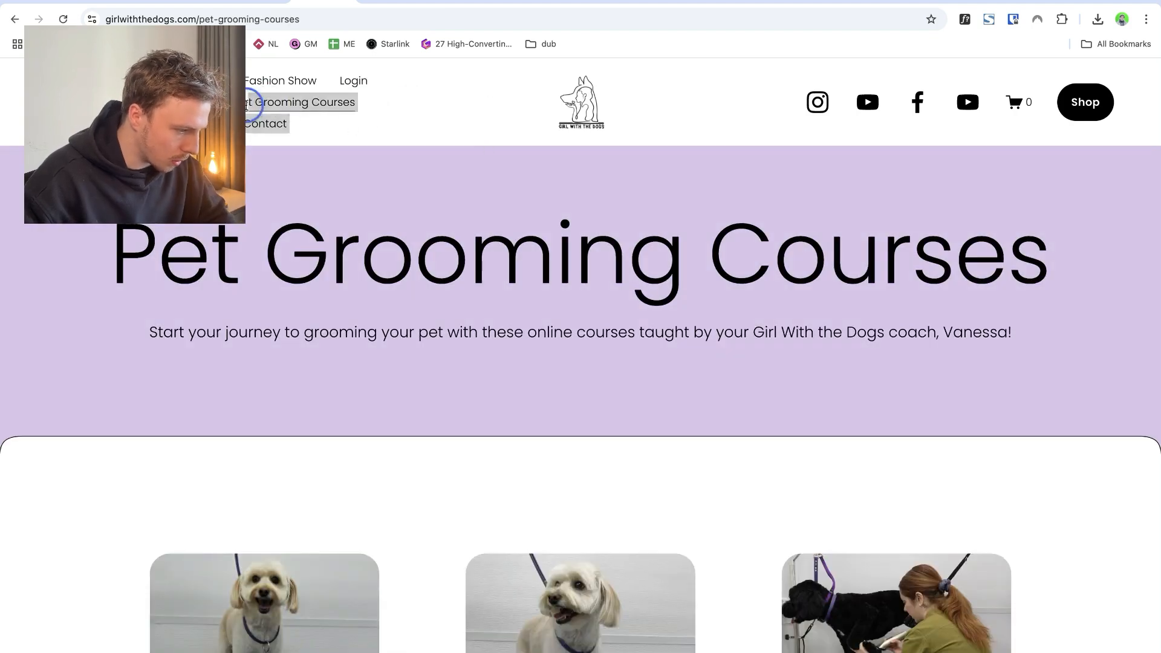
triple_click(420, 285)
key("super+c")
scroll(411, 289, "down", 5)
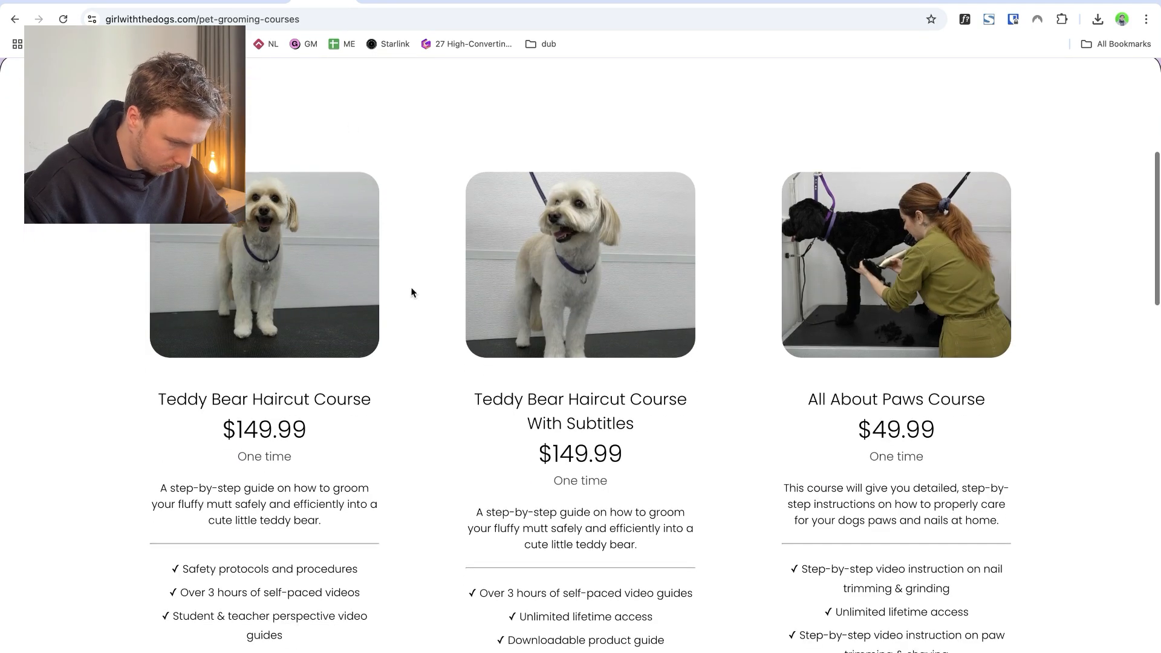
- Back in Figma, paste the copied heading into the third banner line and shorten it to "Courses"
mouse_move(1, 199)
left_click(34, 270)
key("super+v")
key("BackSpace")
key("Escape")
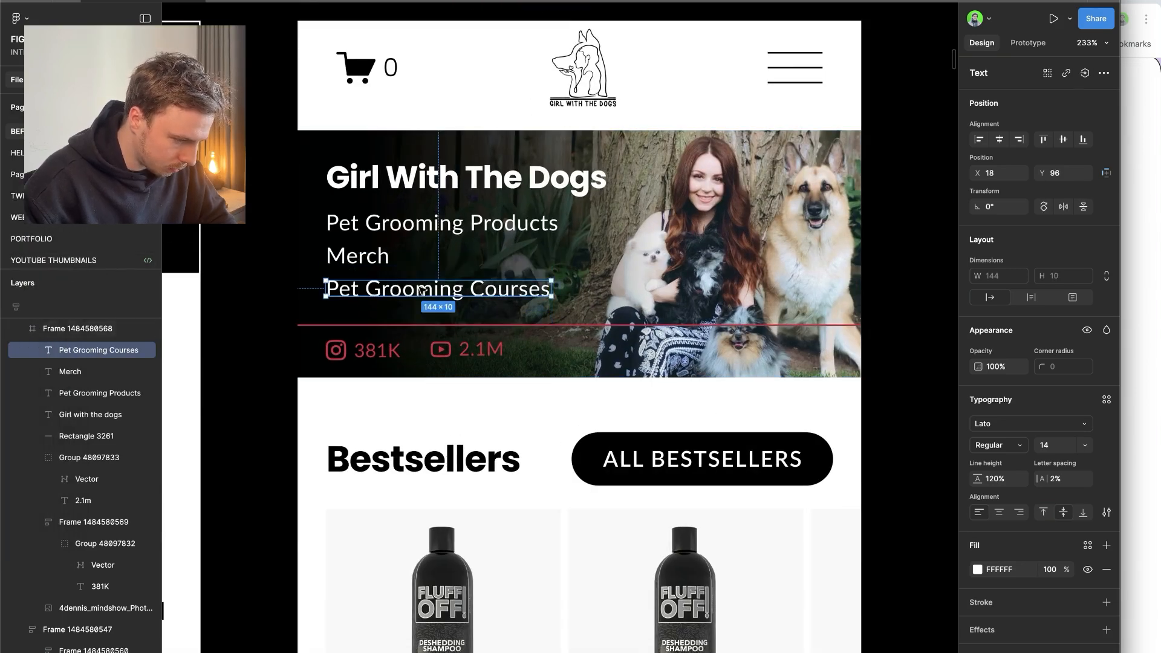
left_click_drag(421, 293, 421, 298)
double_click(421, 295)
left_click(472, 293)
- Try moving the three lines "Pet Grooming Products", "Merch" and "Courses" slightly down in the banner
double_click(439, 227)
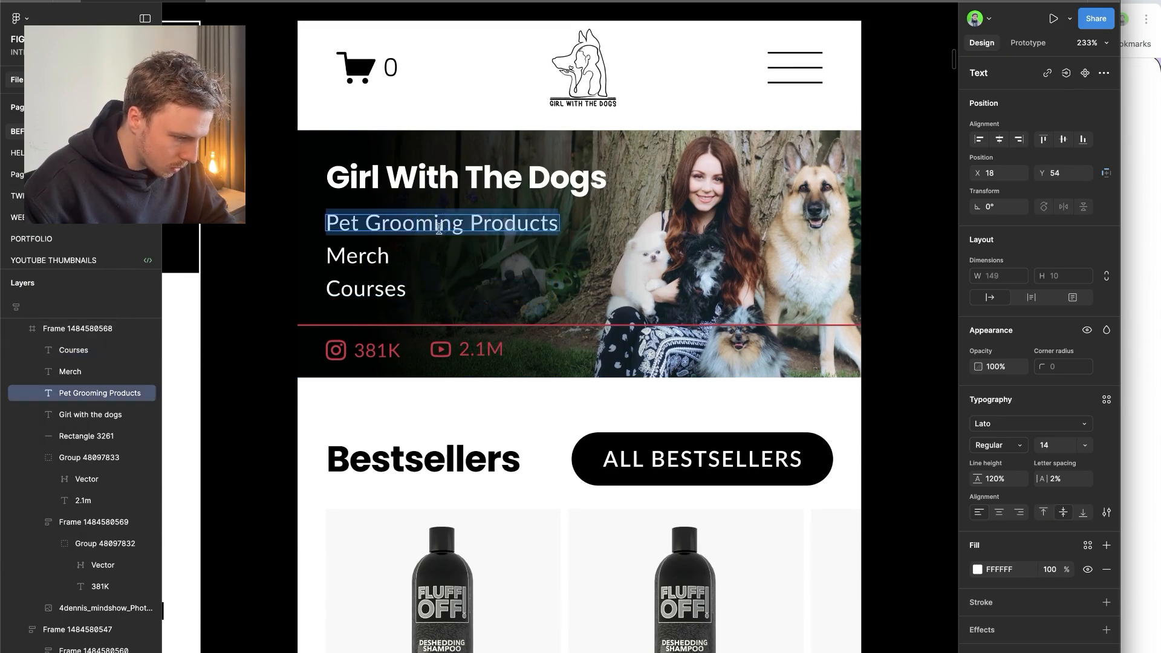
left_click(348, 261)
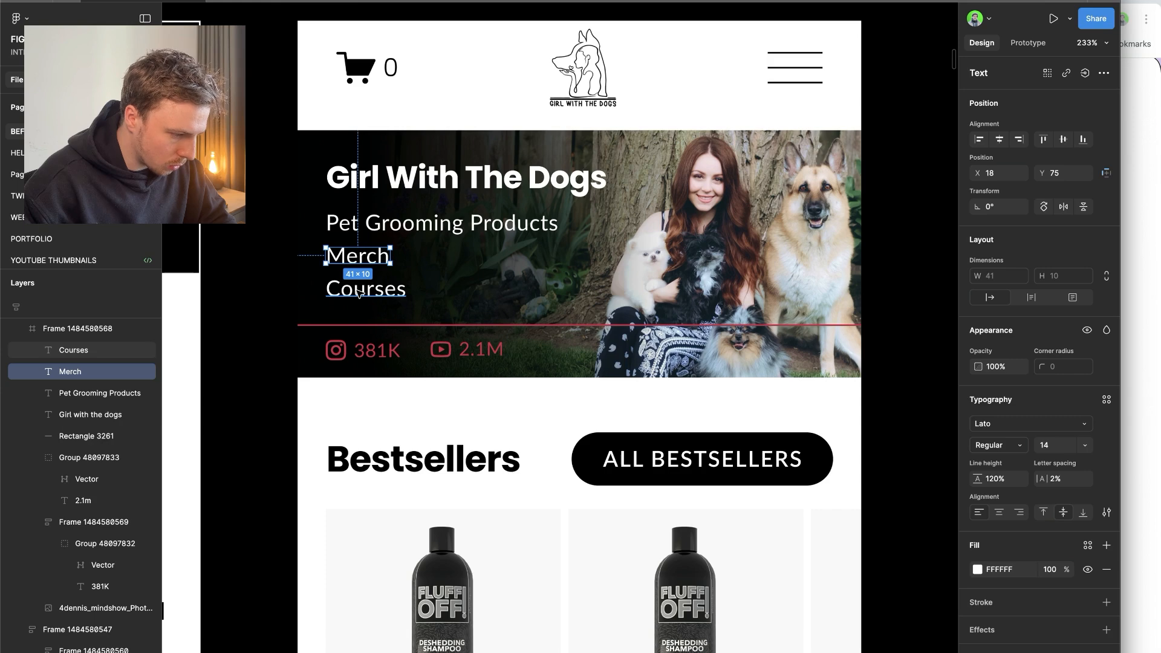
left_click(365, 295, "shift")
left_click(376, 228, "shift")
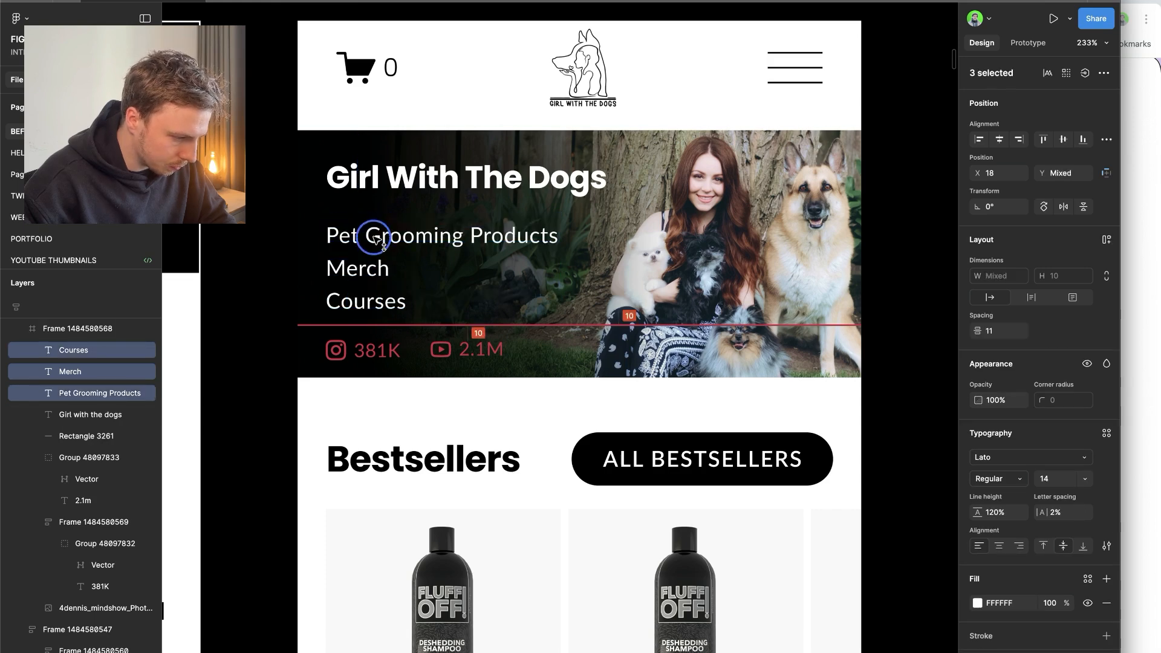
scroll(375, 226, "down", 5)
left_click(653, 265)
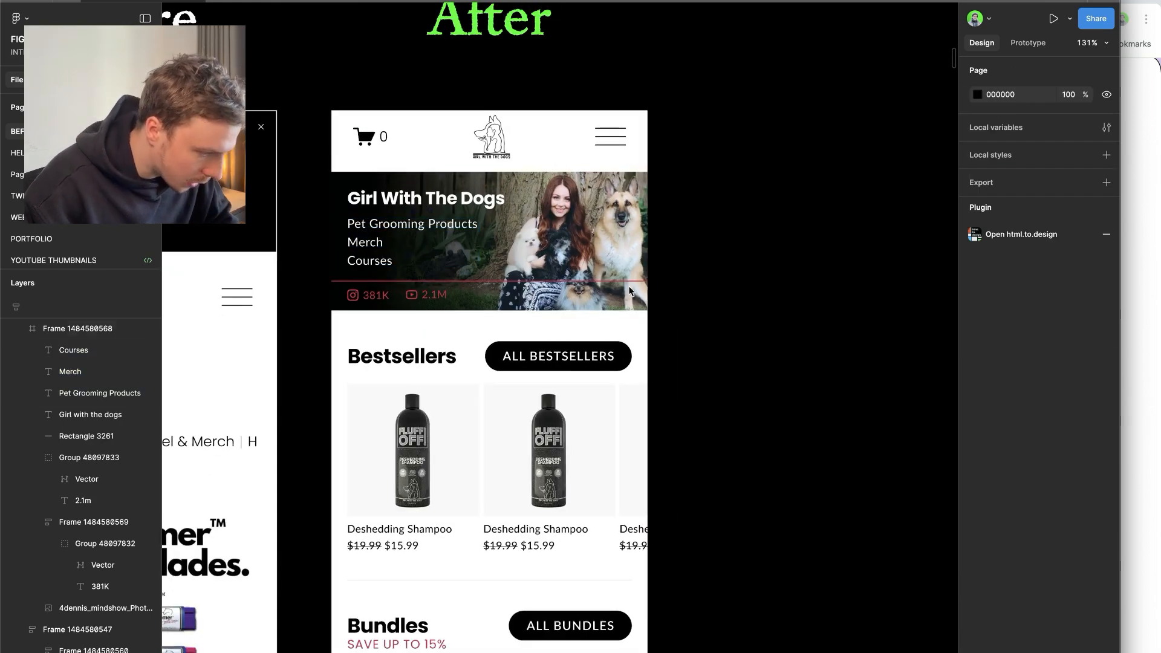
- Nudge the banner title "Girl With The Dogs" down to Y 25
left_click(435, 202, "super")
key("Down")
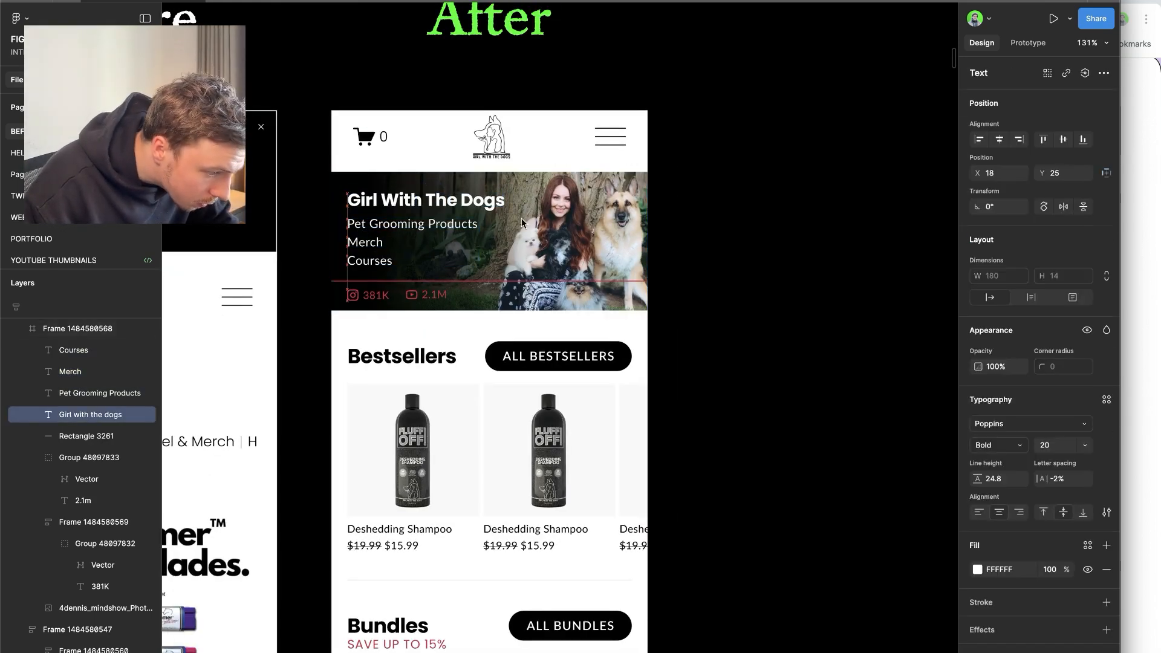
key("Escape")
scroll(575, 222, "down", 4)
scroll(467, 234, "up", 5)
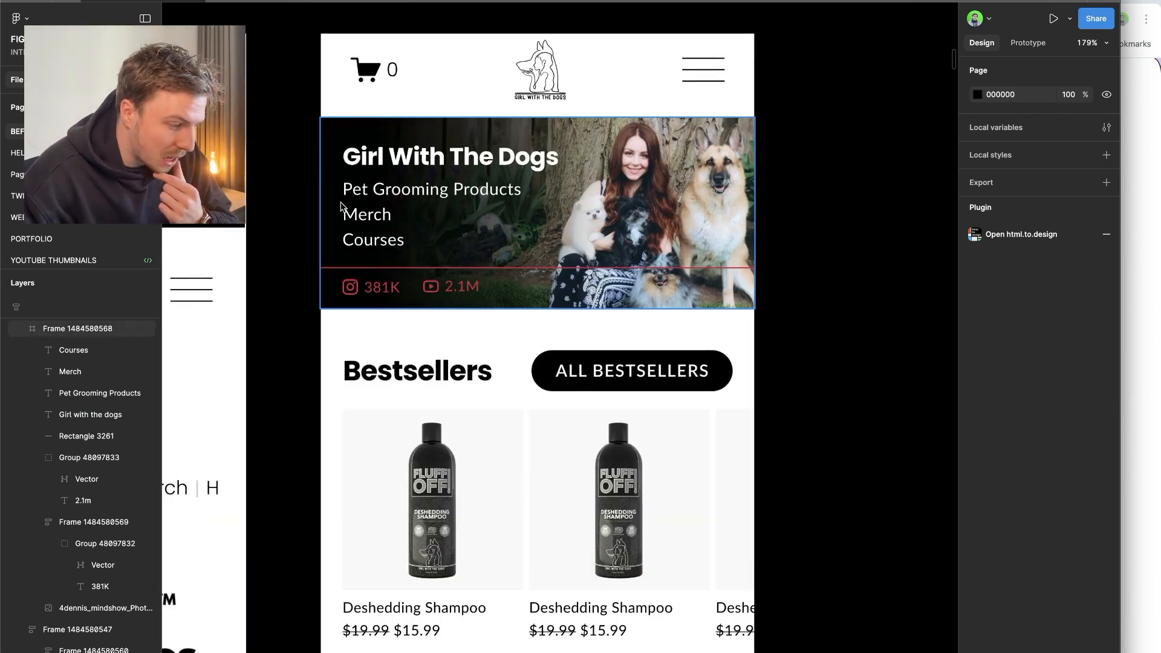
- Review the redesigned page below the banner, inspecting the Bundles cards and the Category section's placeholder boxes
scroll(367, 221, "down", 5)
scroll(743, 234, "down", 4)
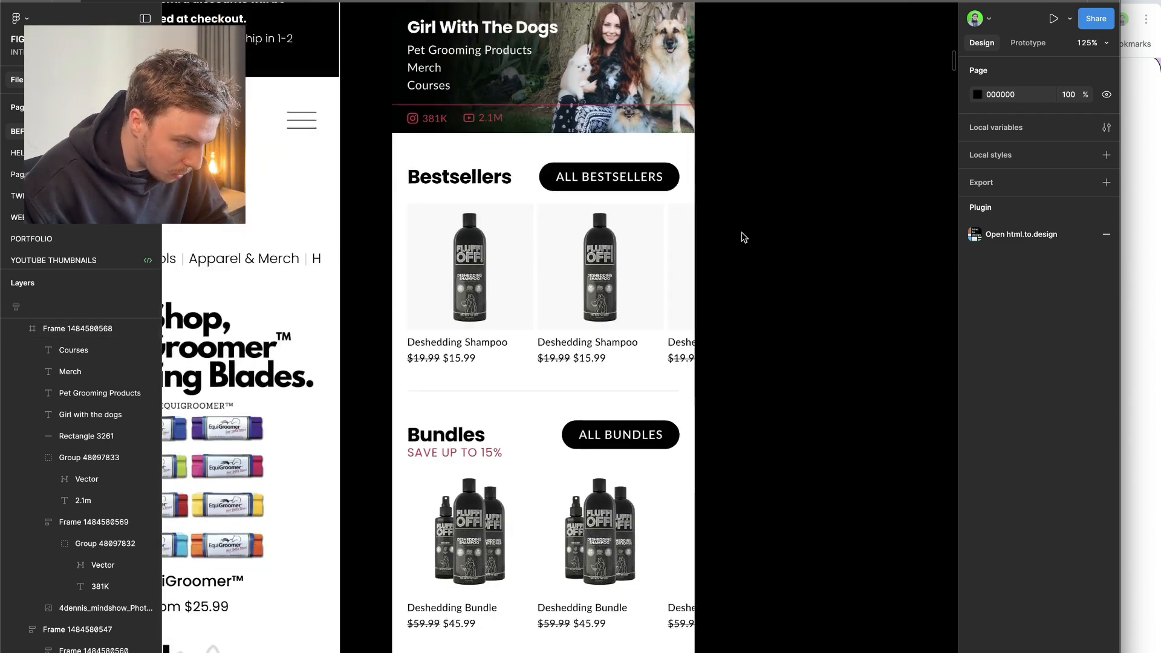
scroll(743, 236, "down", 3)
scroll(743, 235, "down", 3)
left_click(566, 277)
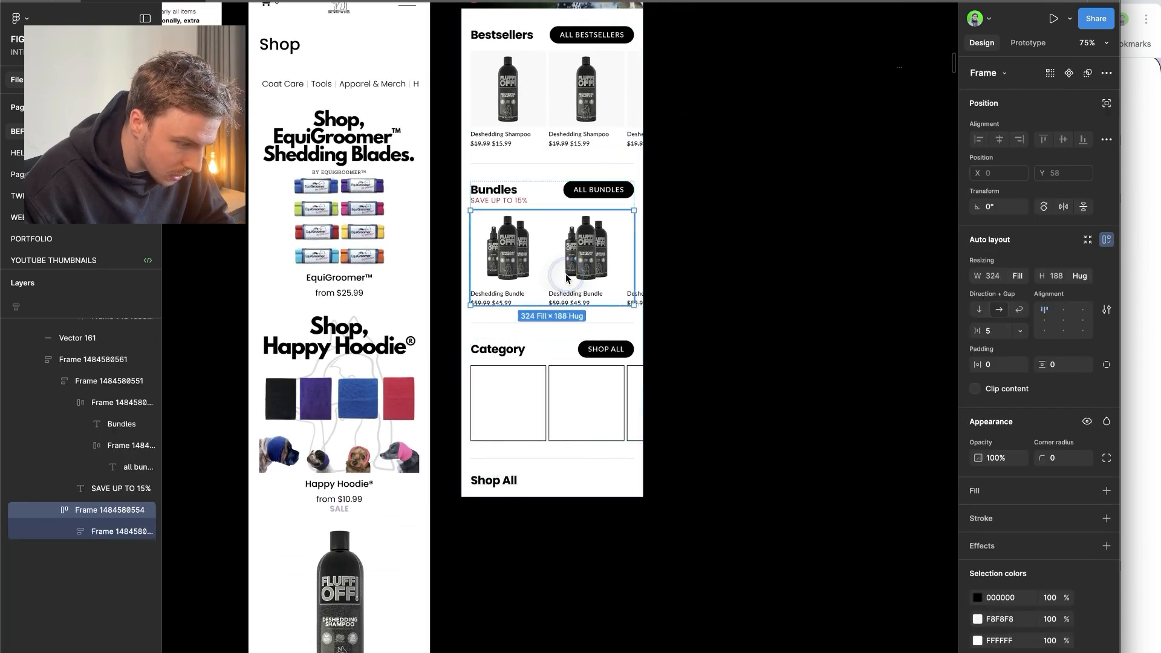
left_click(635, 302)
left_click(653, 327)
double_click(547, 387)
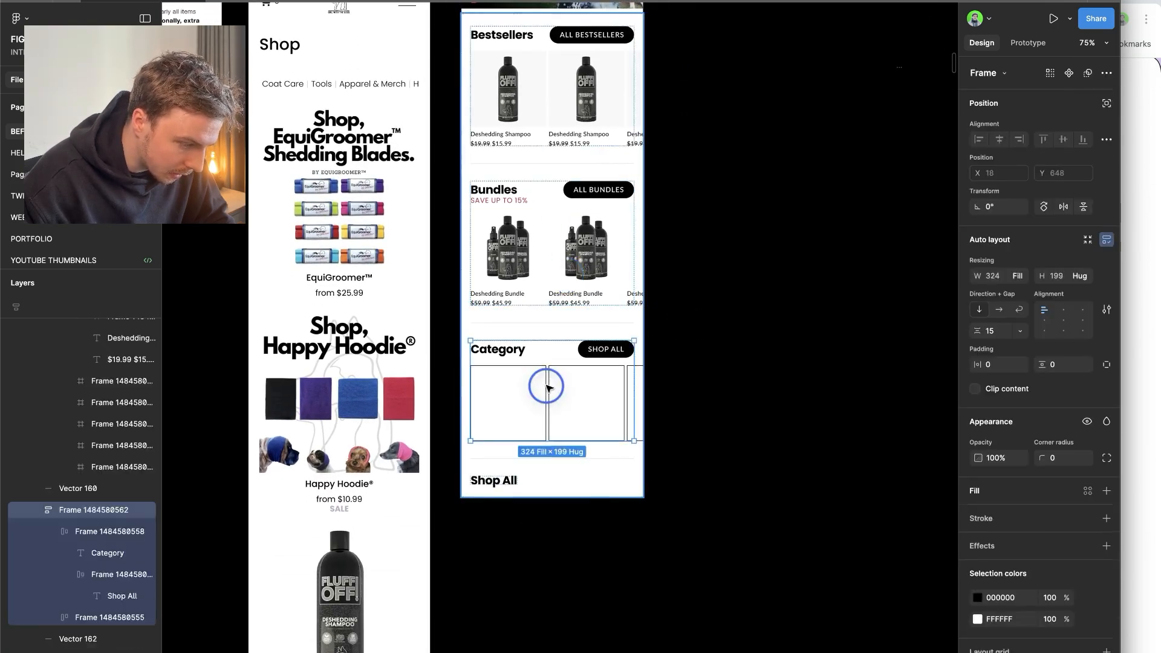
scroll(543, 383, "right", 2)
left_click(498, 543)
scroll(490, 526, "down", 3)
scroll(489, 526, "left", 1)
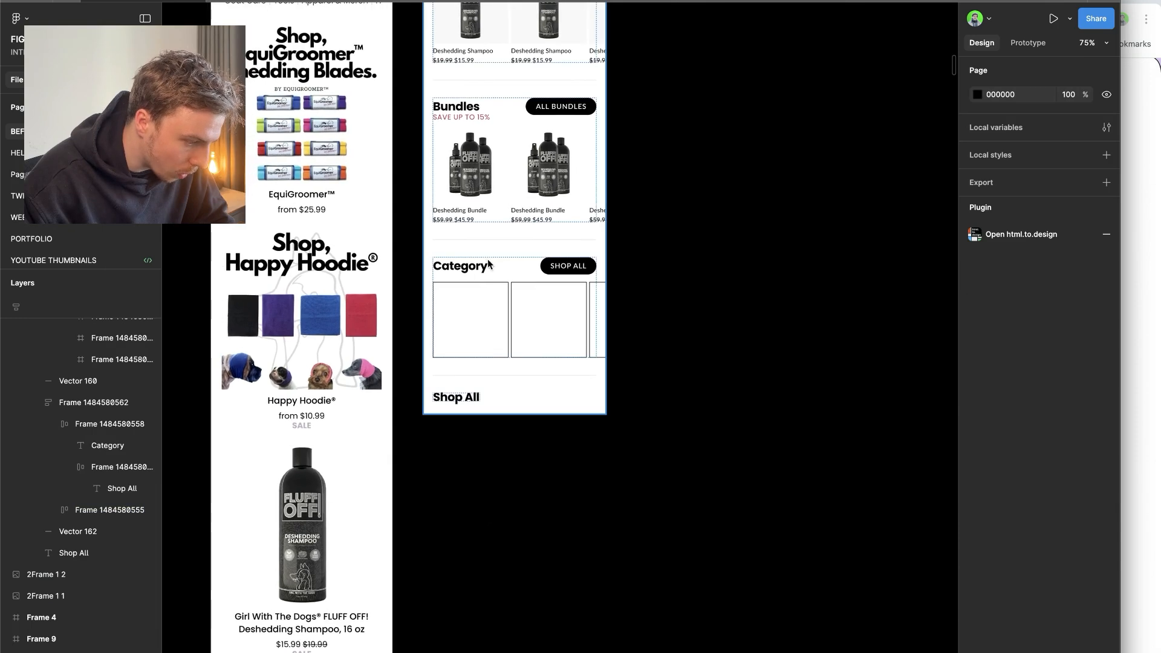
left_click(471, 208)
double_click(466, 212)
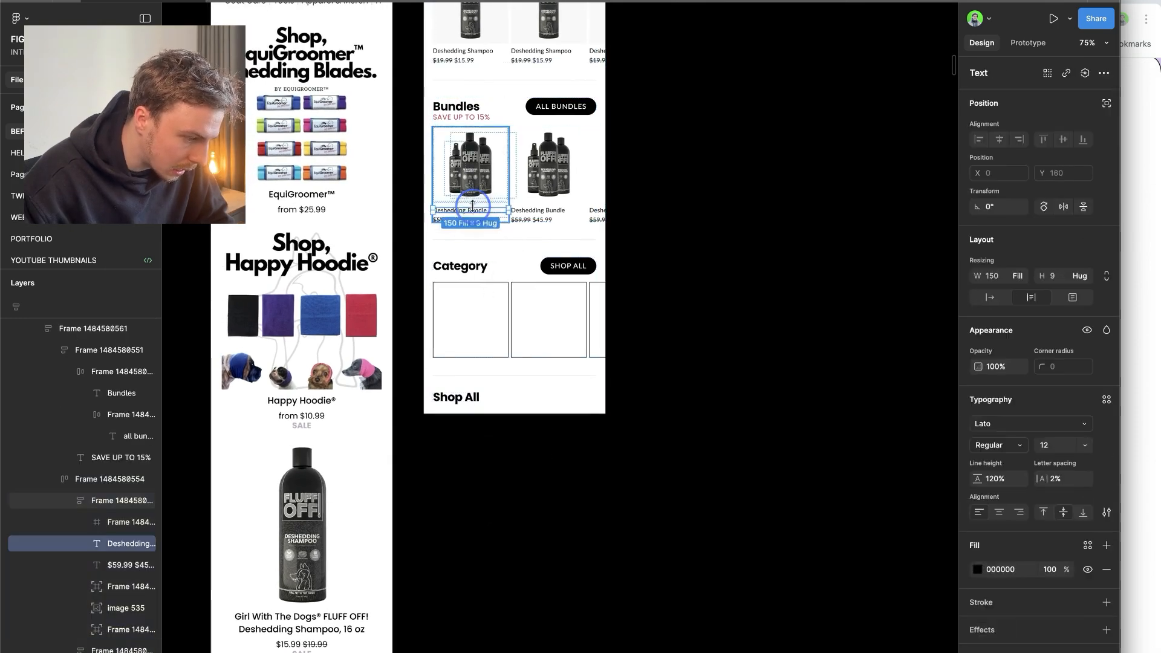
scroll(515, 289, "up", 3)
triple_click(517, 290)
scroll(517, 290, "down", 3)
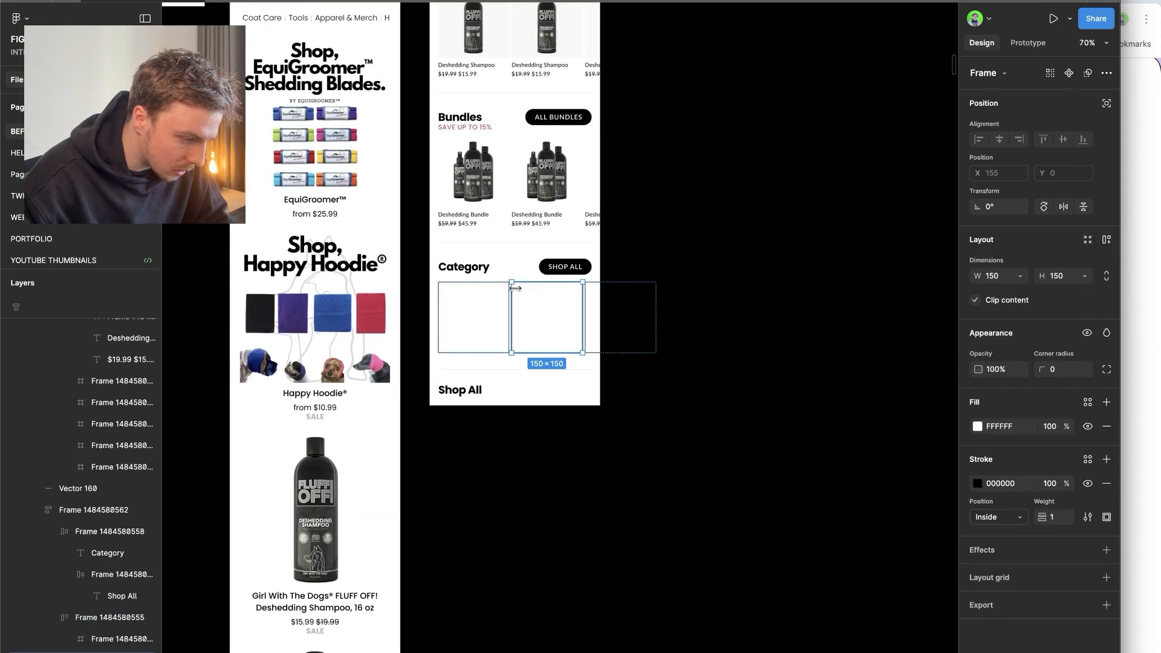
- Duplicate the whole After page frame and place the copy beside the original on the canvas
key("shift+Return")
left_click(605, 319)
scroll(531, 249, "down", 5)
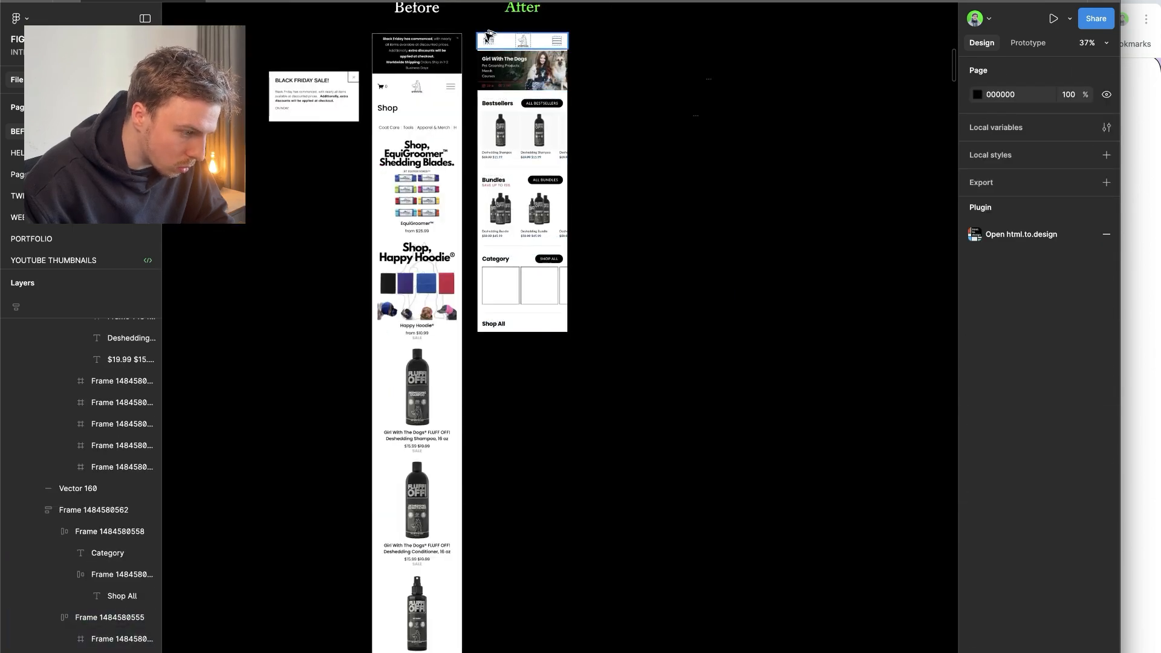
left_click_drag(479, 28, 724, 198, "alt")
scroll(567, 210, "up", 5)
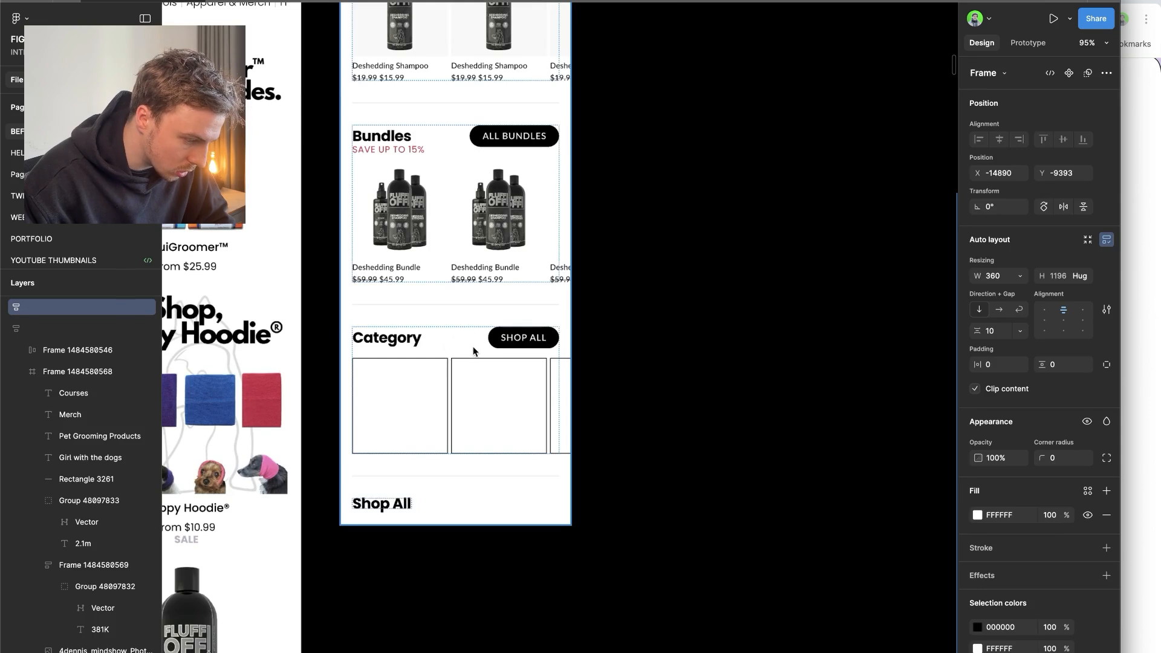
- Remove the placeholder boxes from the Category section and paste the "Deshedding Bundle" text line under its heading
double_click(468, 353)
key("BackSpace")
key("ctrl+z")
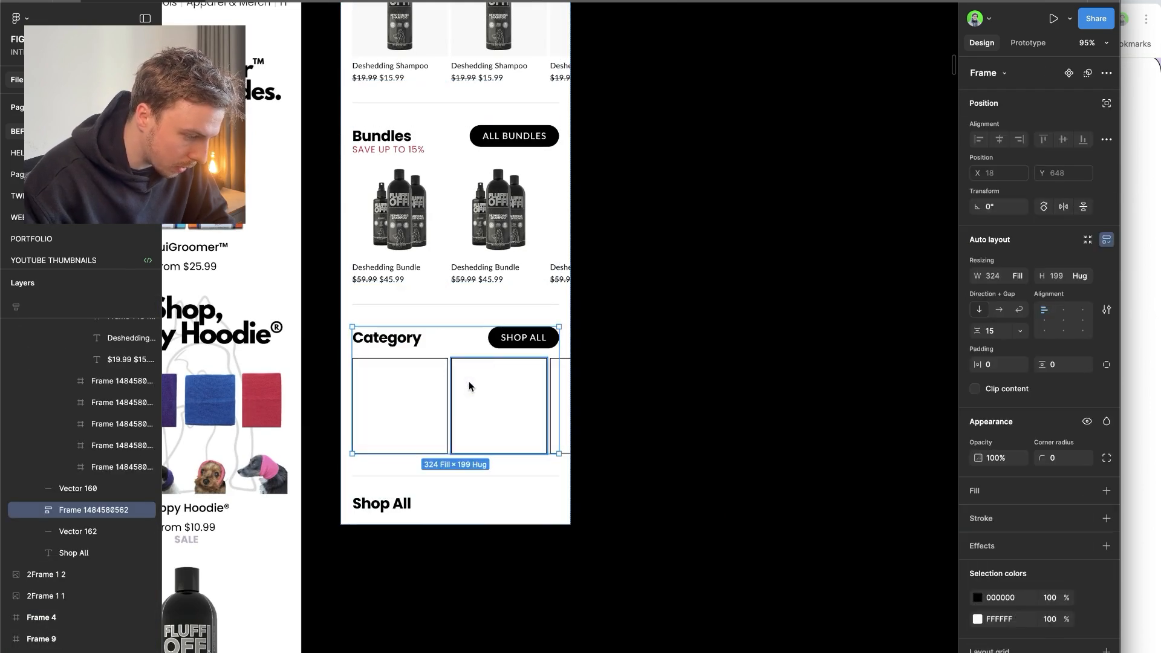
key("ctrl+v")
left_click(463, 398)
key("BackSpace")
- Set the font size of the pasted text line under Category to 14
left_click(412, 357)
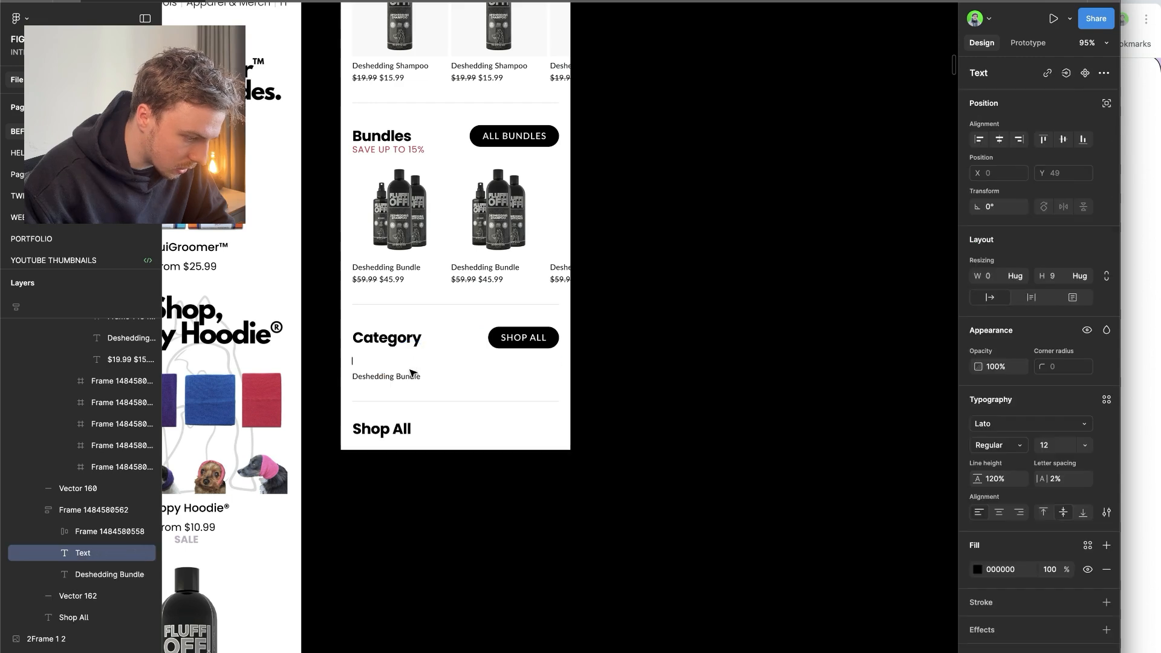
left_click(404, 374)
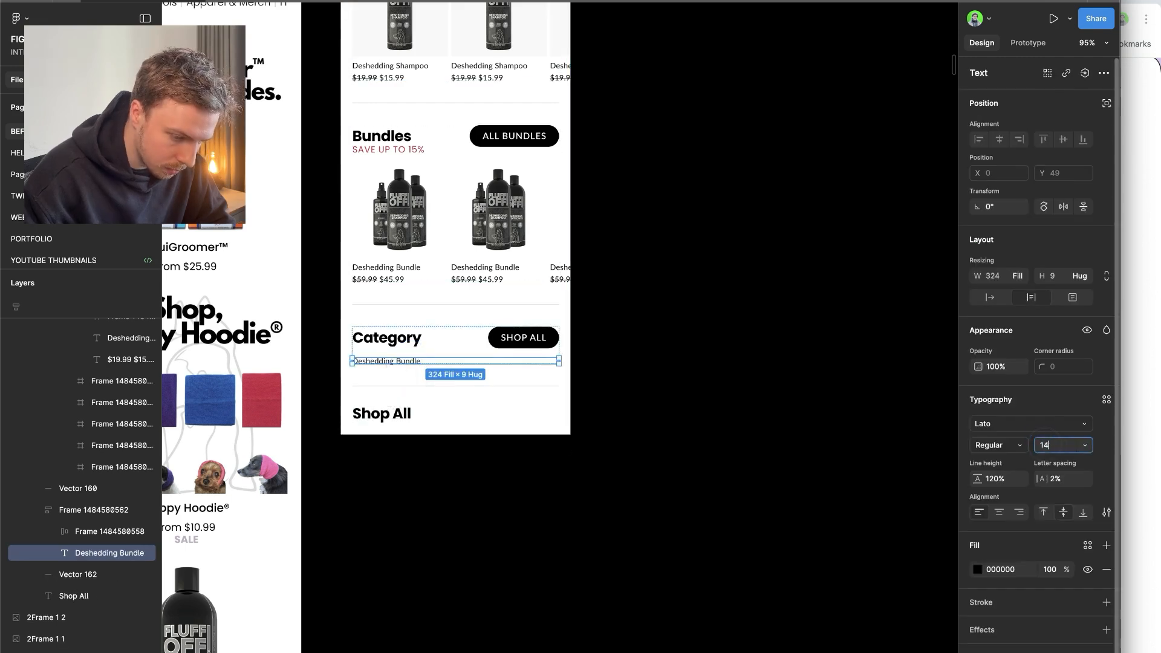
scroll(676, 401, "left", 5)
scroll(676, 401, "down", 2)
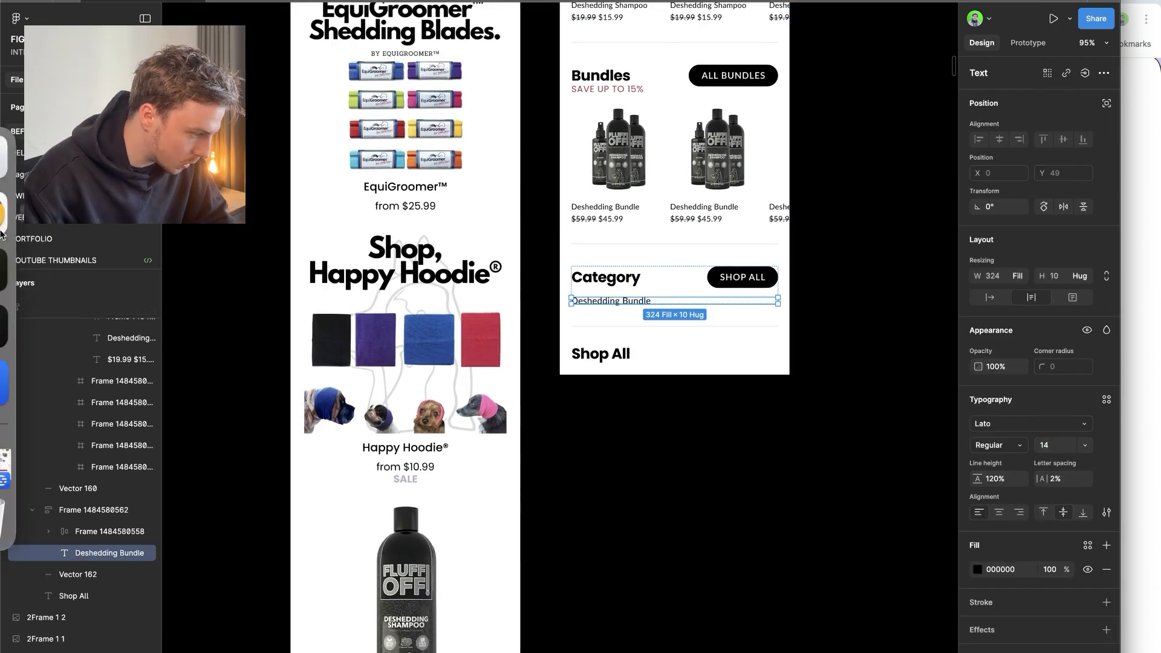
- In Chrome, open the website's Shop page, check the Collars & Leashes category and capture the sidebar's category list
left_click(28, 227)
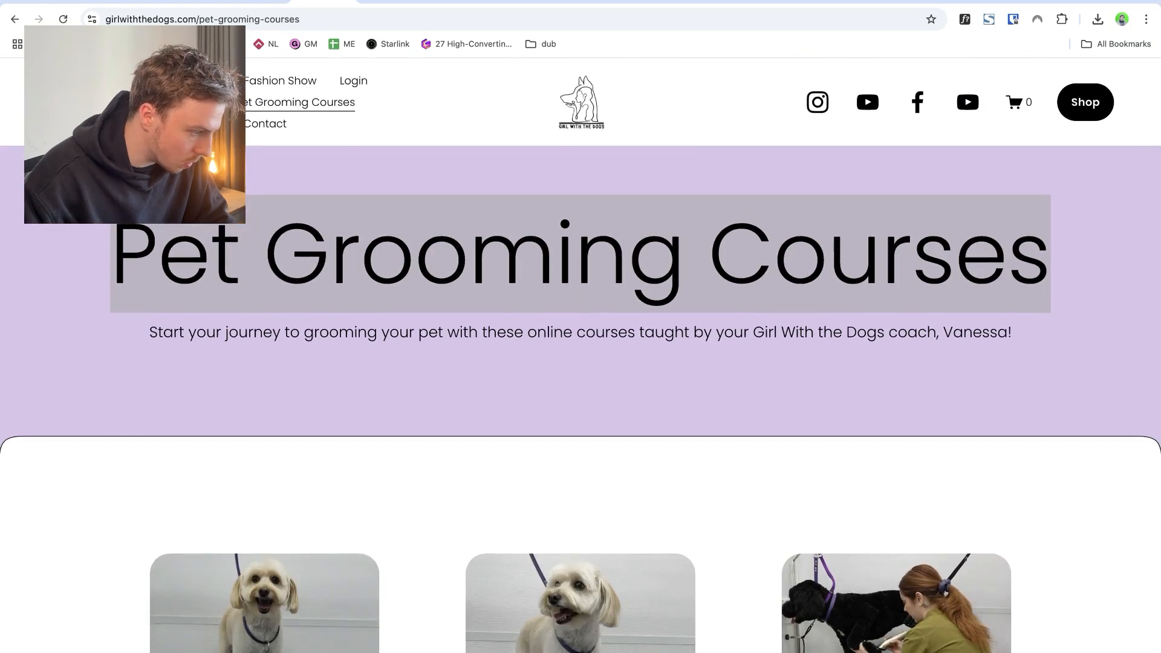
left_click(605, 98)
scroll(511, 330, "down", 2)
mouse_move(2, 363)
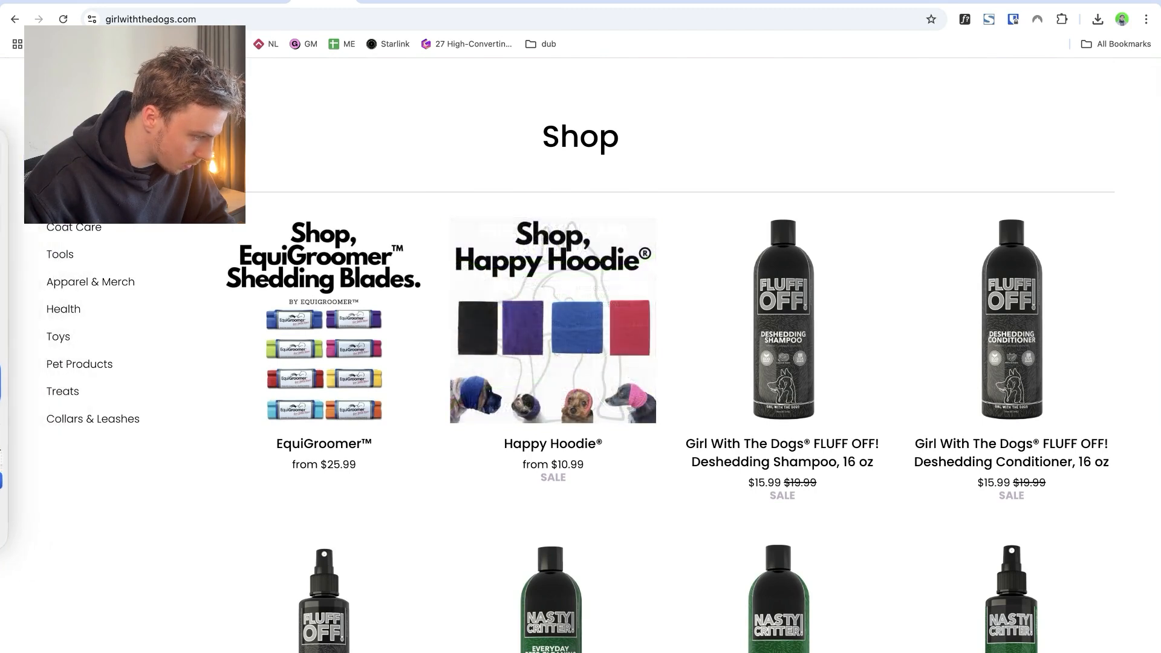
left_click_drag(202, 432, 179, 403)
left_click(130, 419)
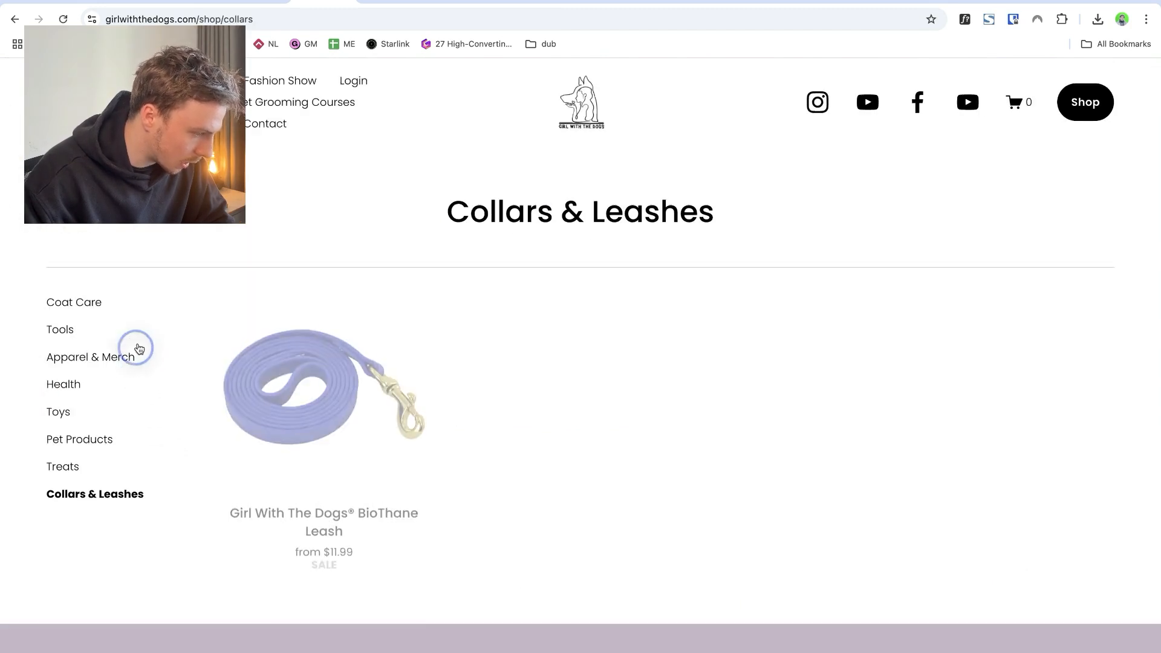
left_click(15, 20)
key("super+shift+4")
left_click_drag(22, 204, 198, 452)
mouse_move(4, 218)
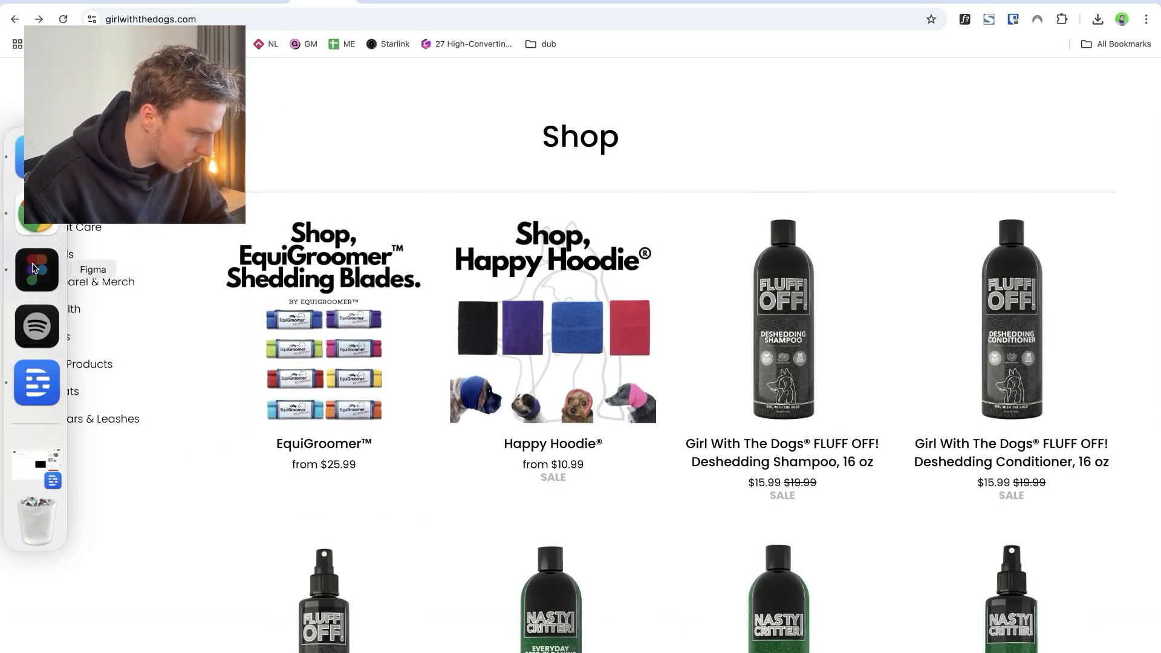
- Back in Figma, paste the captured category list into the text line under Category and trim it to "Coat Care"
left_click(28, 202)
type("Coat Care Tools Apparel & Merch Health Toys Pet Products Treats Collars & Leashes")
scroll(656, 303, "up", 5)
left_click_drag(596, 403, 558, 294)
key("BackSpace")
key("Escape")
- Arrange two "Coat Care" text lines side by side in a horizontal auto layout row with equal fill-width columns
left_click(524, 280, "shift")
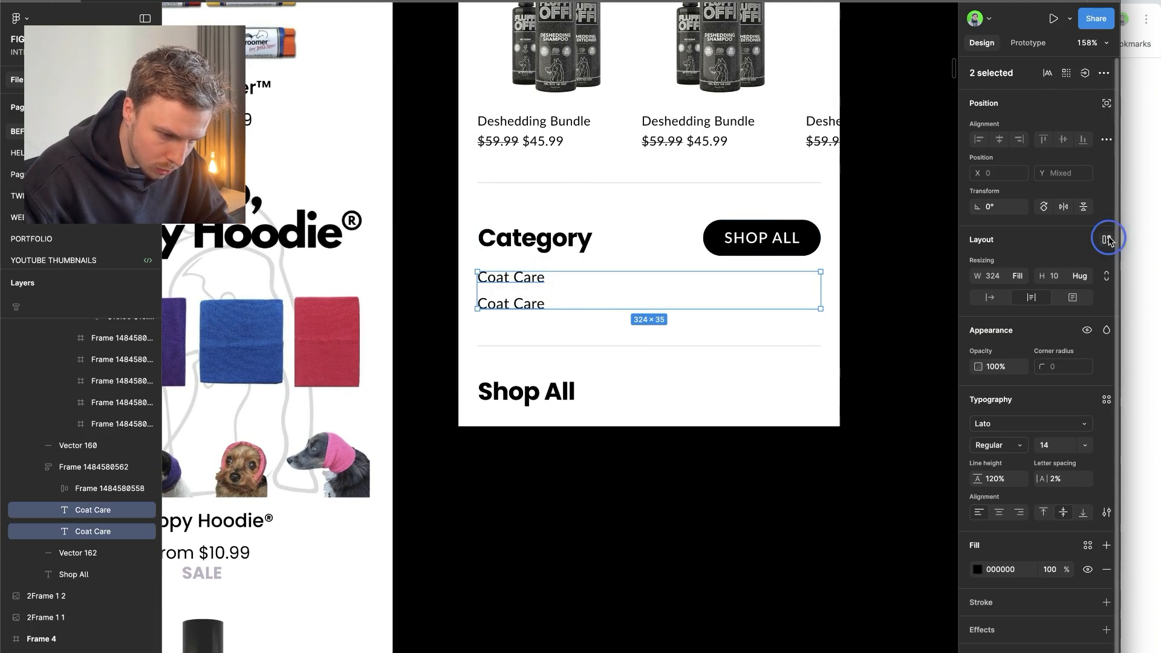
left_click(1108, 240)
left_click(999, 309)
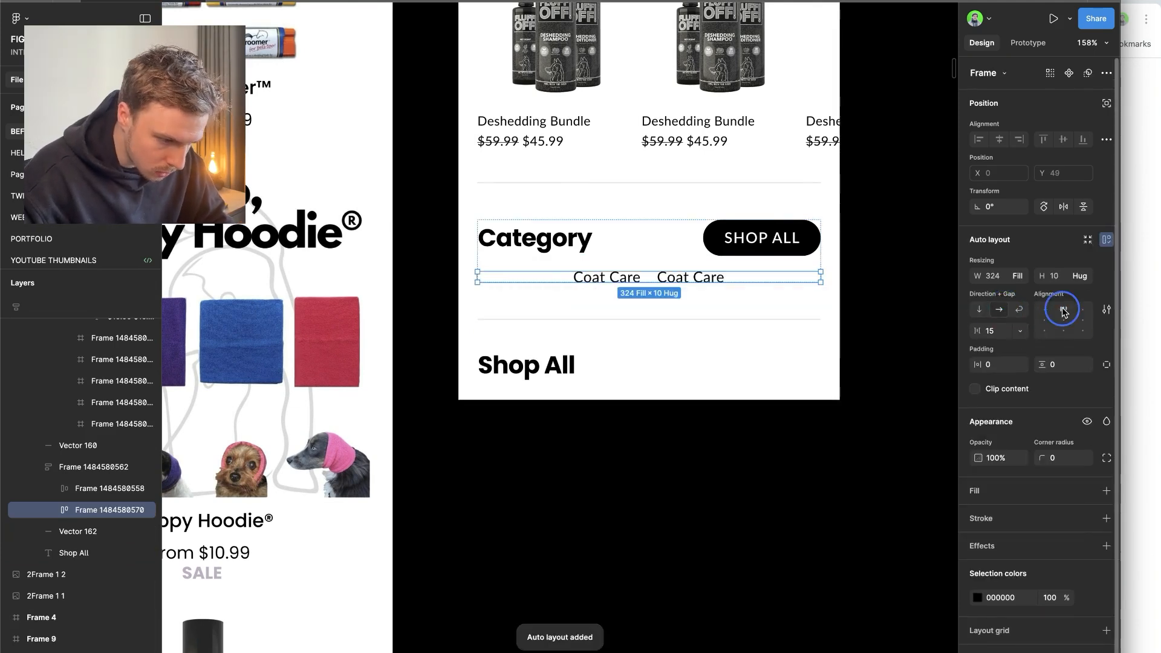
double_click(1063, 310)
- Duplicate the two-column "Coat Care" row five times down the Category section
scroll(829, 326, "right", 3)
key("super+d")
key("super+d")
key("super+d")
key("super+d")
key("super+d")
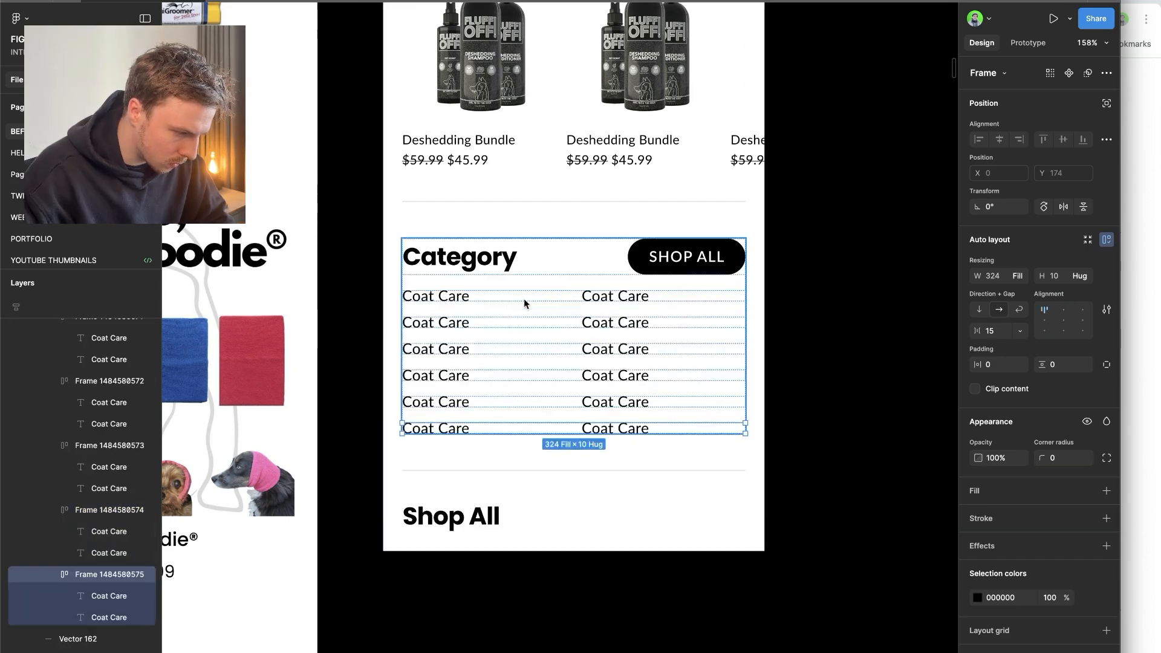
- Set the Category section's vertical auto layout gap to 25
key("Escape")
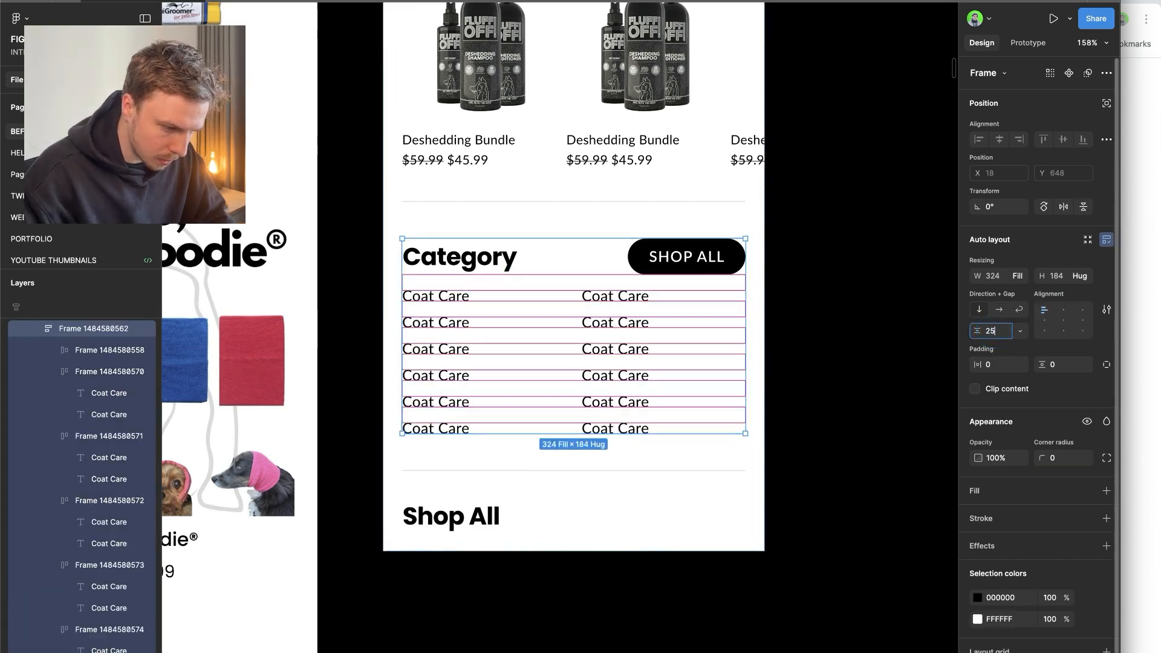
key("Return")
scroll(686, 372, "down", 2)
scroll(686, 372, "right", 2)
- Change the first category row's entries to "Bestsellers" in the left column and "Grooming Tools" in the right column
left_click(690, 373)
key("t")
left_click(471, 263)
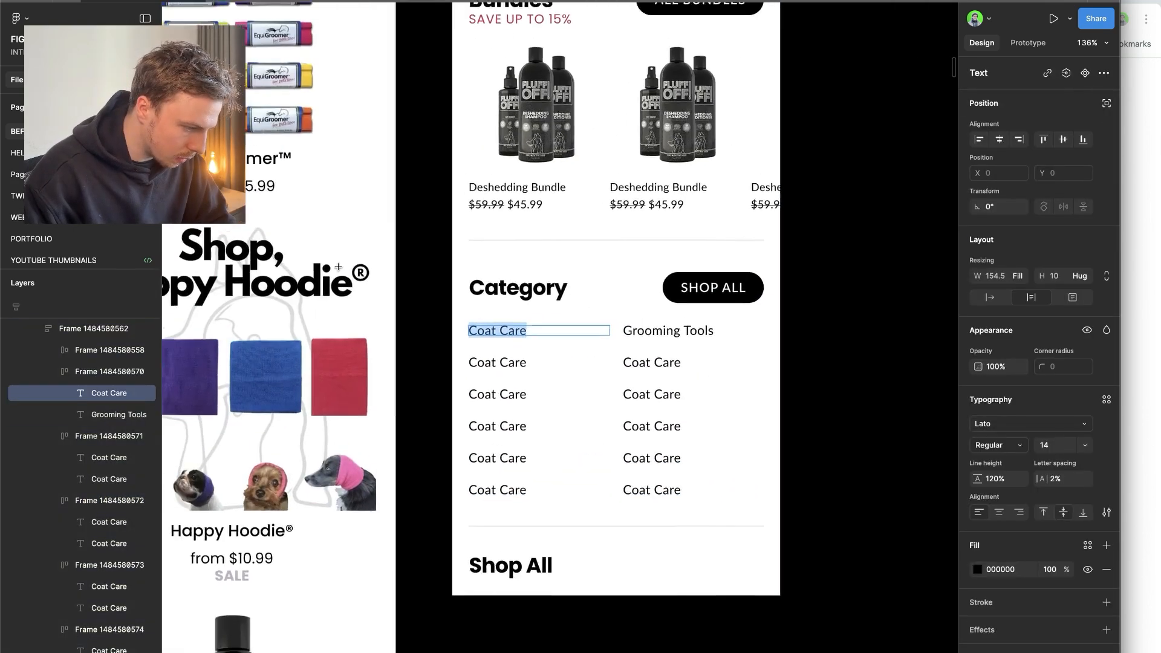
scroll(338, 267, "up", 6)
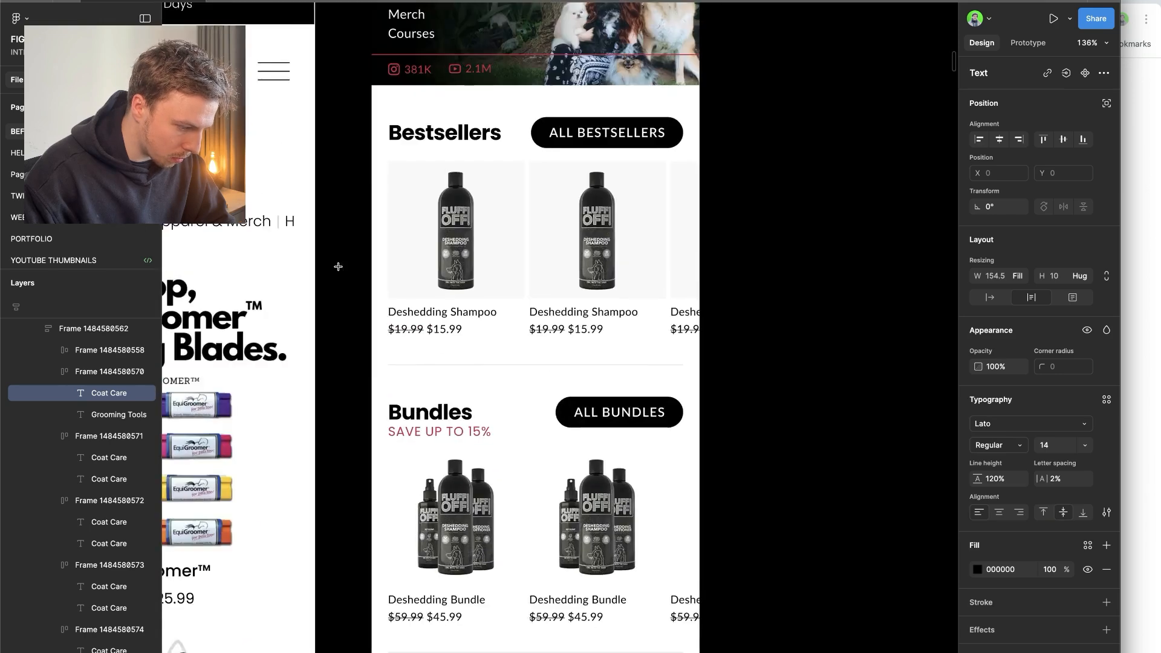
scroll(338, 267, "down", 6)
key("Return")
type("Bestsellers")
scroll(414, 382, "up", 4)
scroll(414, 383, "down", 4)
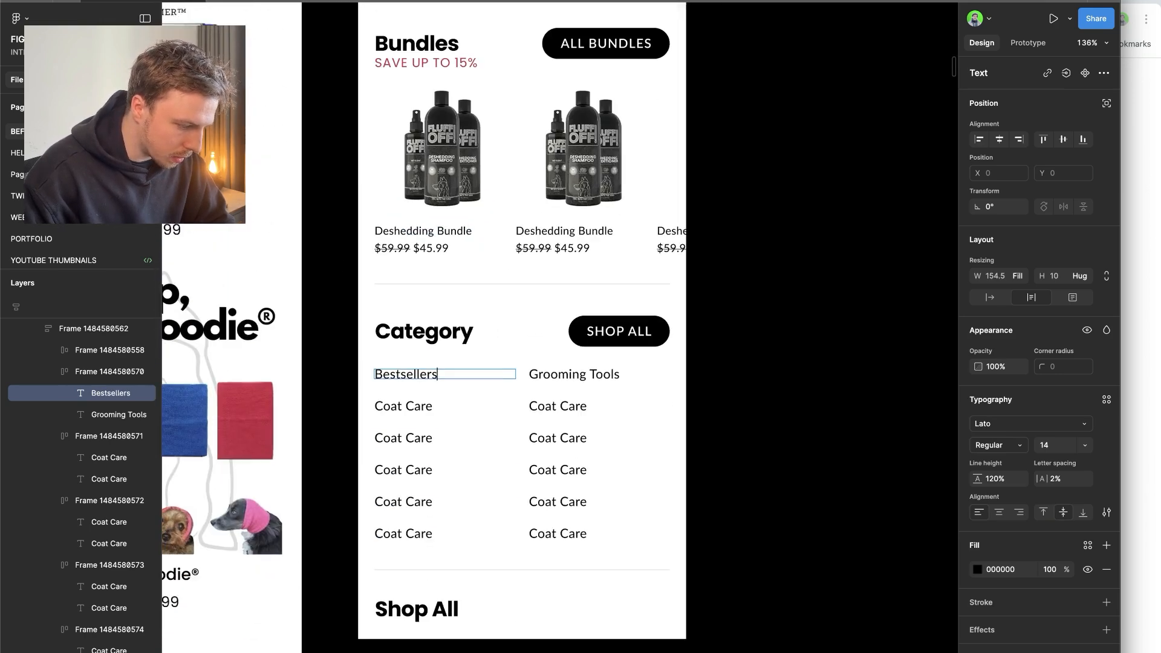
- Change the left entry of the second category row to "Grooming Kits"
left_click(407, 393)
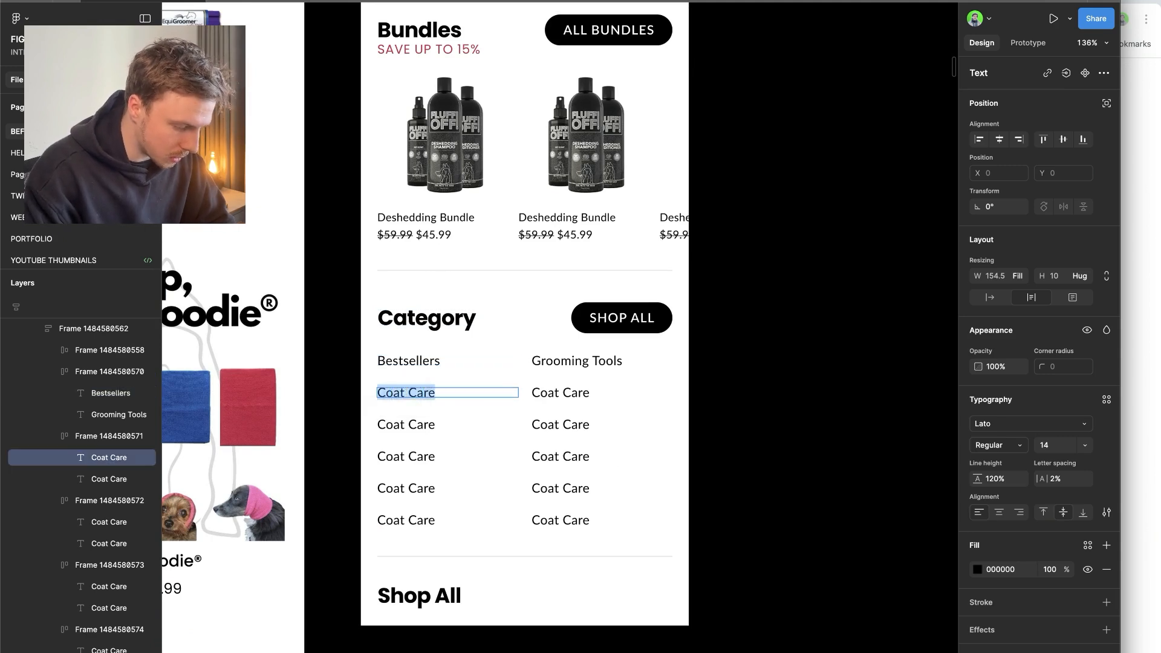
triple_click(431, 428)
scroll(387, 393, "right", 1)
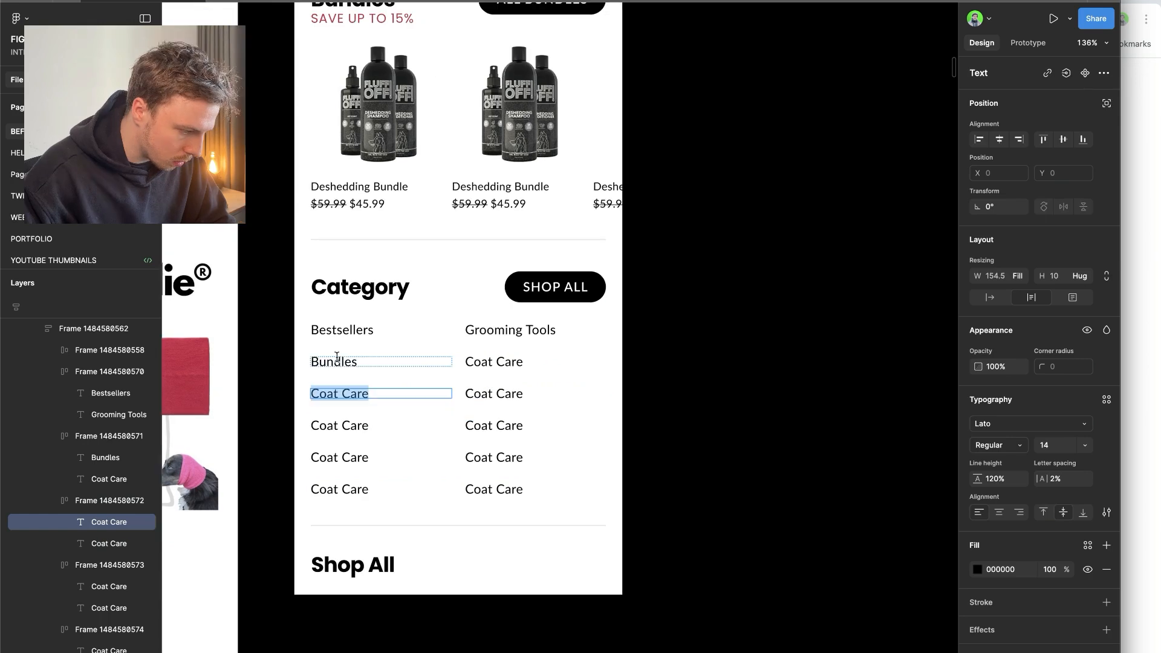
double_click(336, 357)
type("Grooming Kits")
- Rename the "Bundles" section heading to "Grooming Kits"
scroll(357, 248, "up", 5)
double_click(359, 219)
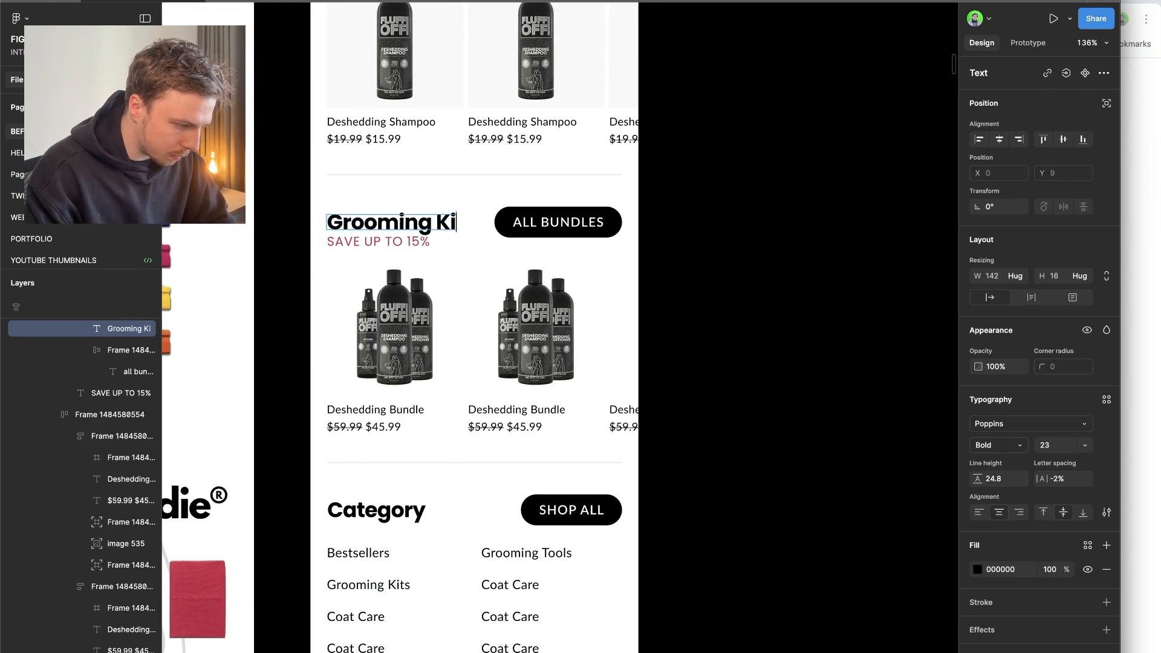
key("Escape")
- Switch to Chrome and examine the store's category list and its Tools and Health pages for category names
scroll(340, 148, "down", 2)
scroll(340, 149, "down", 5, "ctrl")
scroll(346, 272, "left", 1)
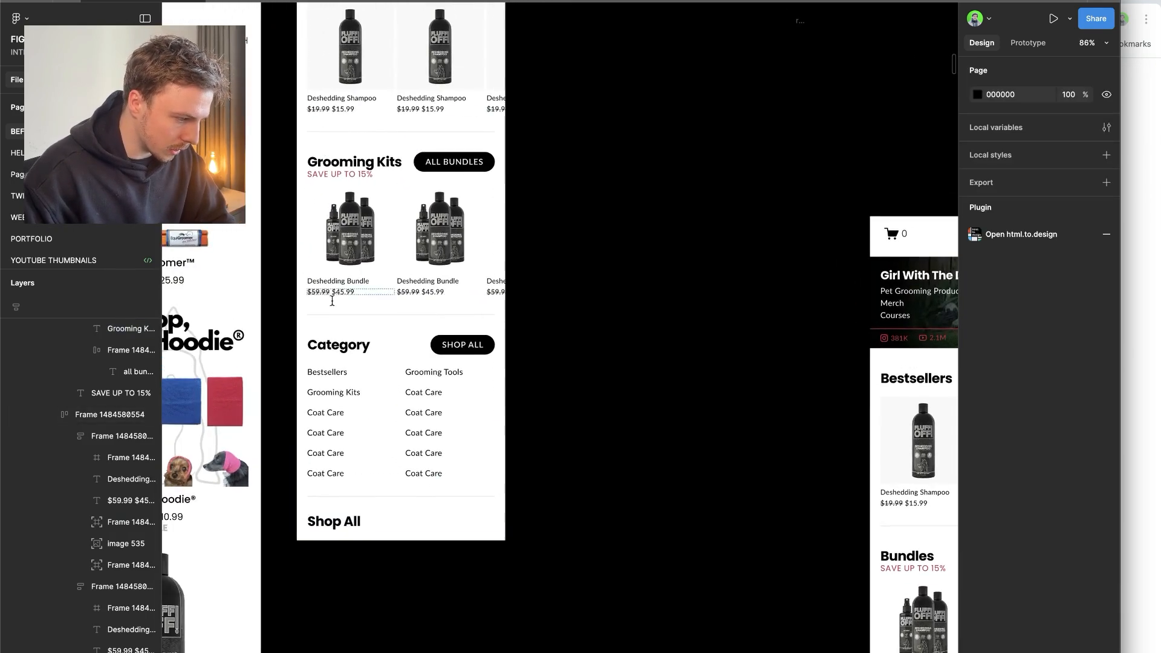
scroll(314, 293, "up", 4, "ctrl")
key("t")
scroll(388, 196, "down", 3)
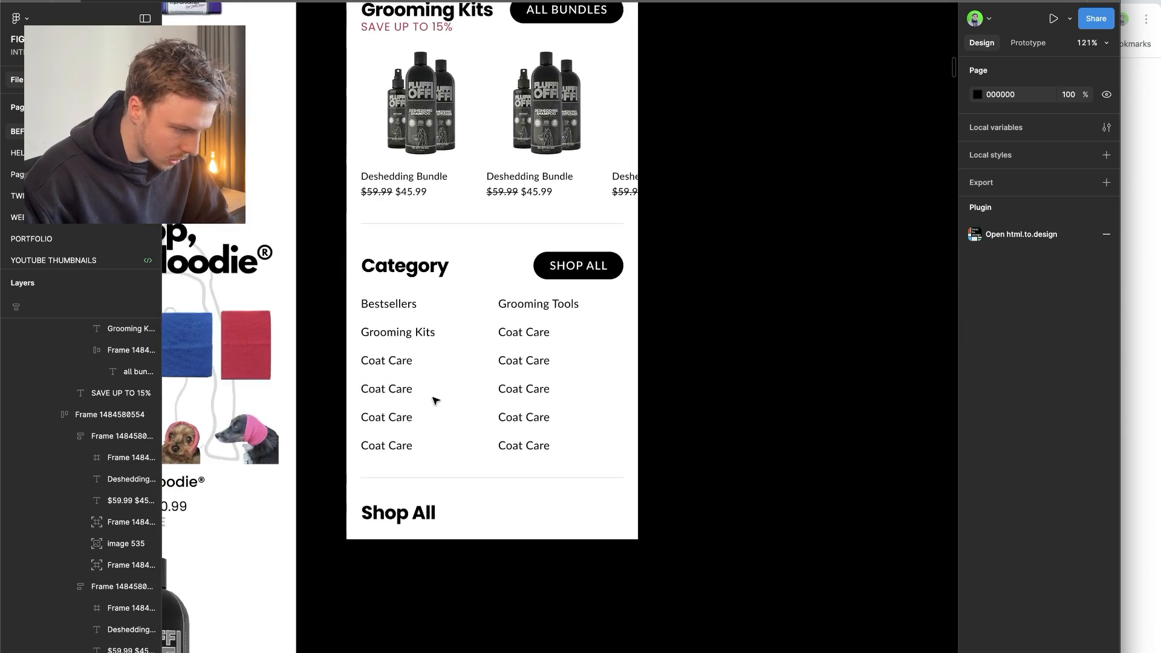
scroll(433, 397, "up", 3, "ctrl")
triple_click(394, 348)
scroll(395, 348, "down", 5)
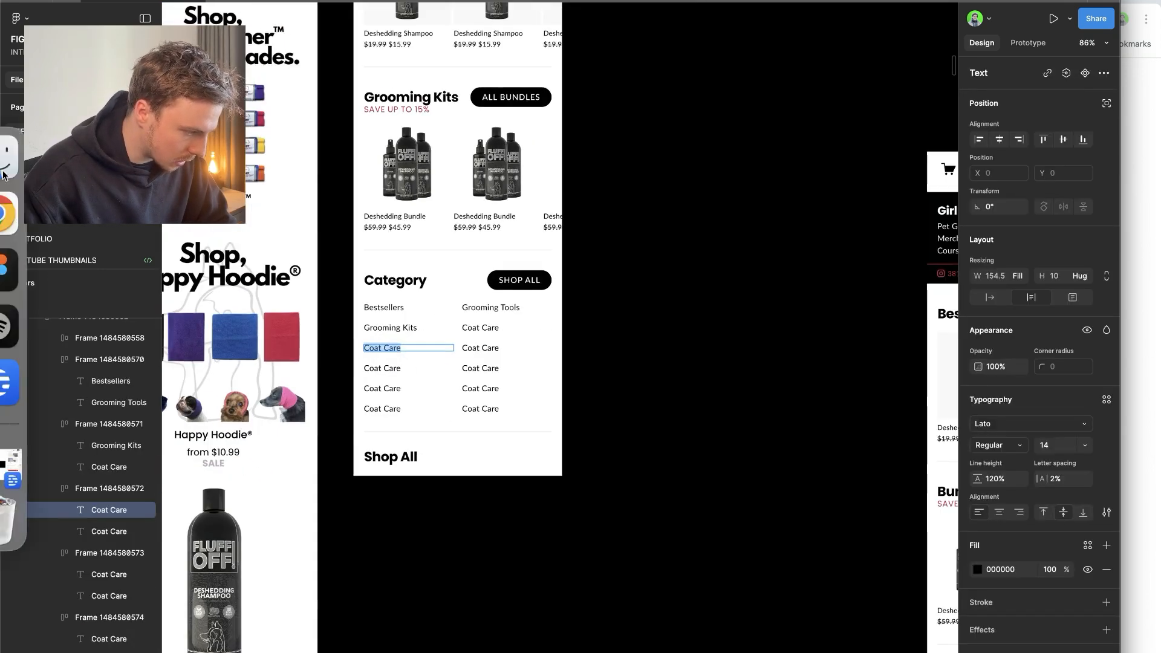
left_click(31, 220)
scroll(460, 264, "up", 10)
scroll(422, 280, "down", 1)
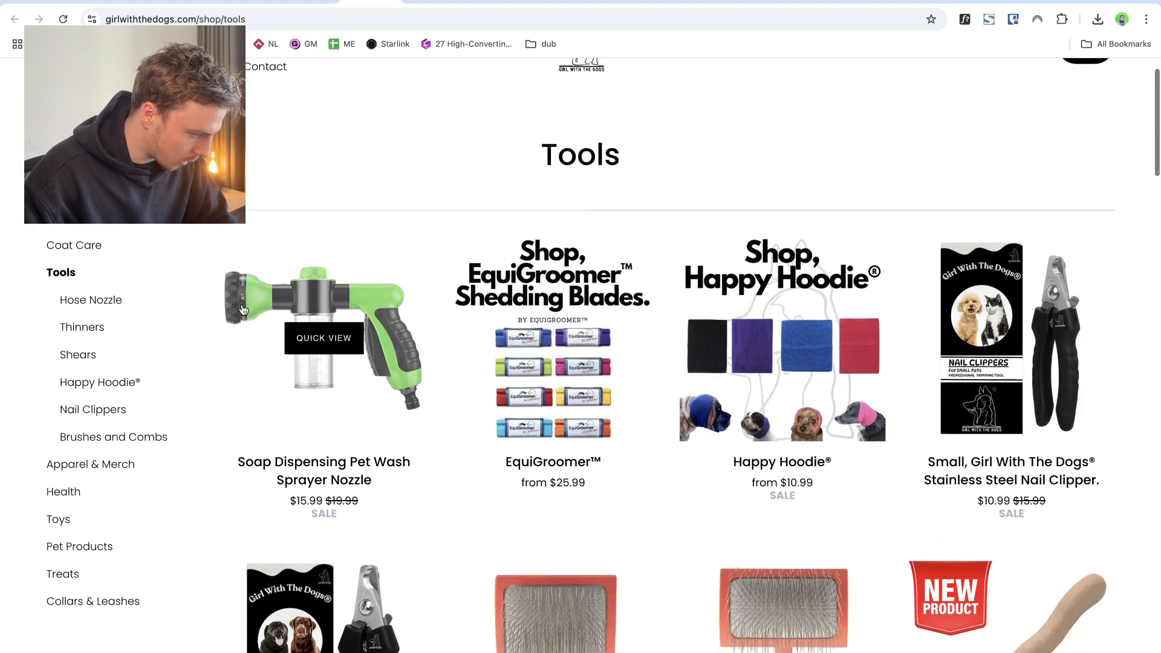
scroll(210, 289, "down", 2)
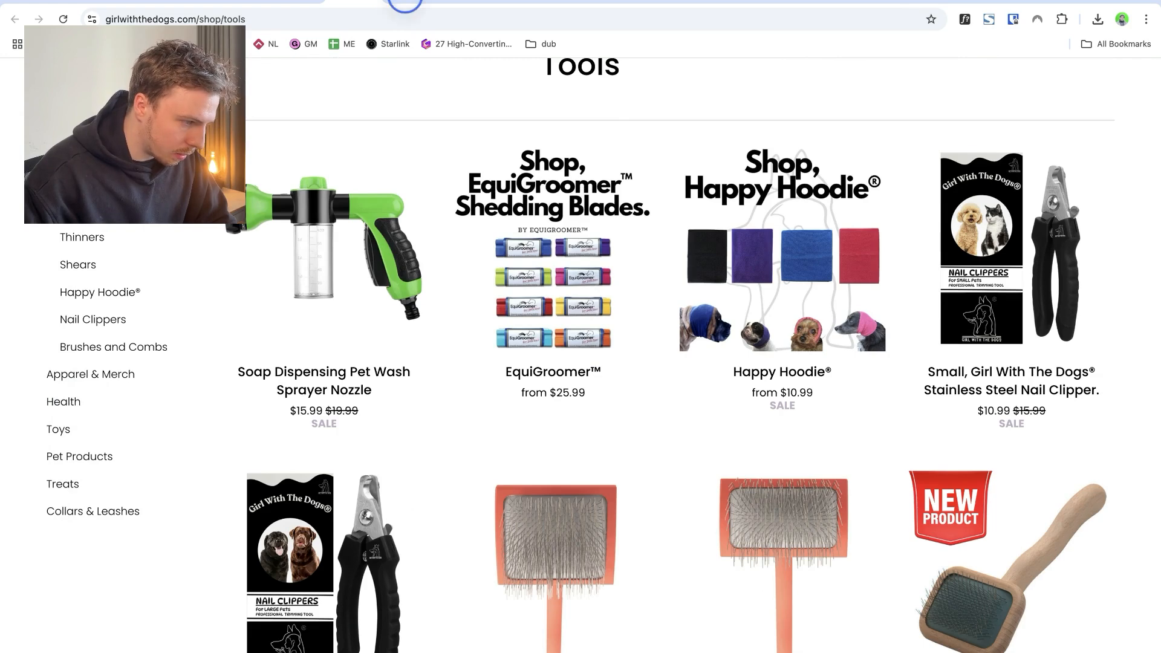
scroll(421, 204, "down", 6)
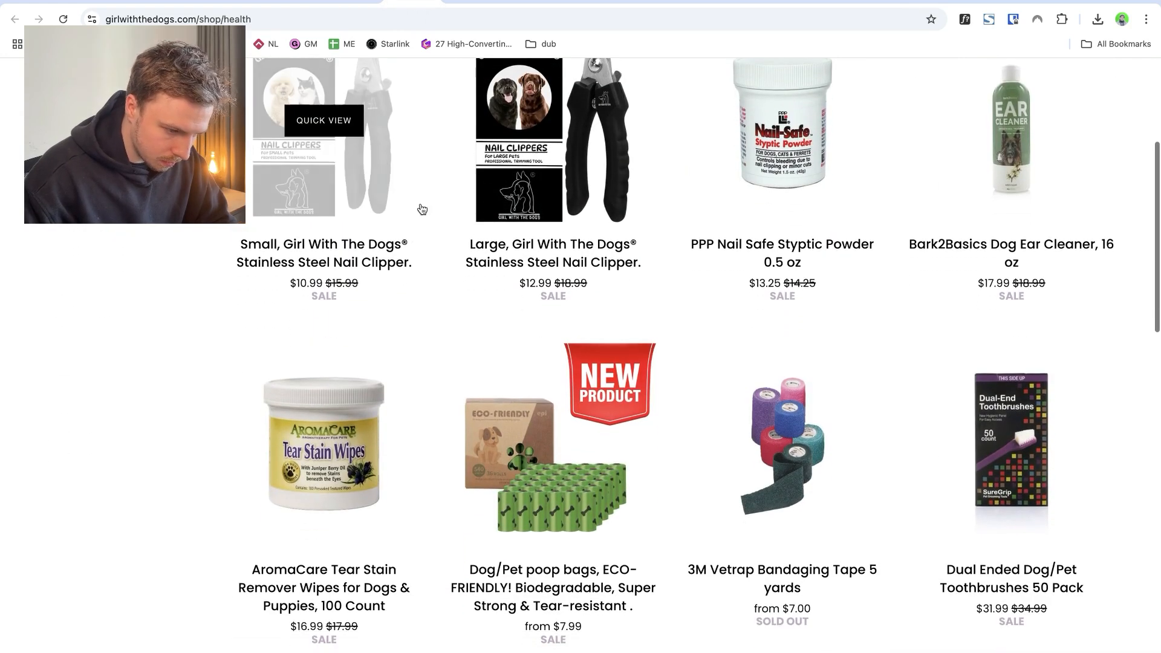
scroll(423, 209, "down", 3)
- Switch to Figma, paste a "Grooming Kits" entry into the "Bestsellers" row and delete its "Grooming Tools" entry
key("super+Tab")
left_click(409, 361)
key("super+v")
left_click(613, 352)
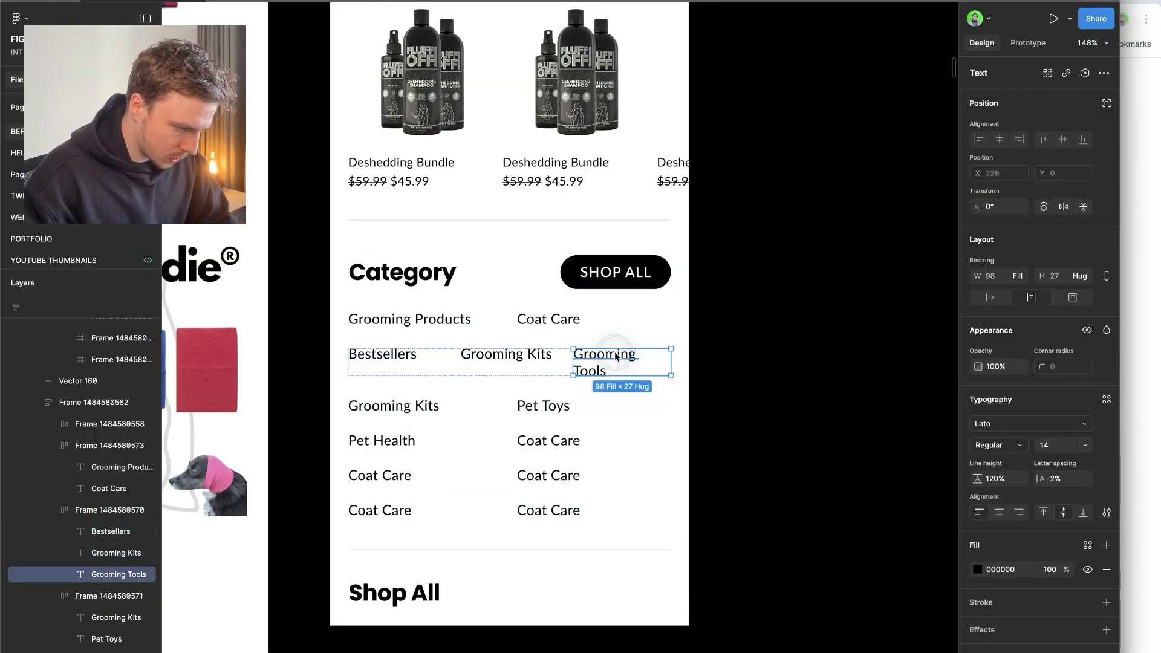
key("Delete")
- Move the "Bestsellers" row above the "Grooming Products" row so it comes first in the category list
left_click(580, 356)
double_click(580, 357)
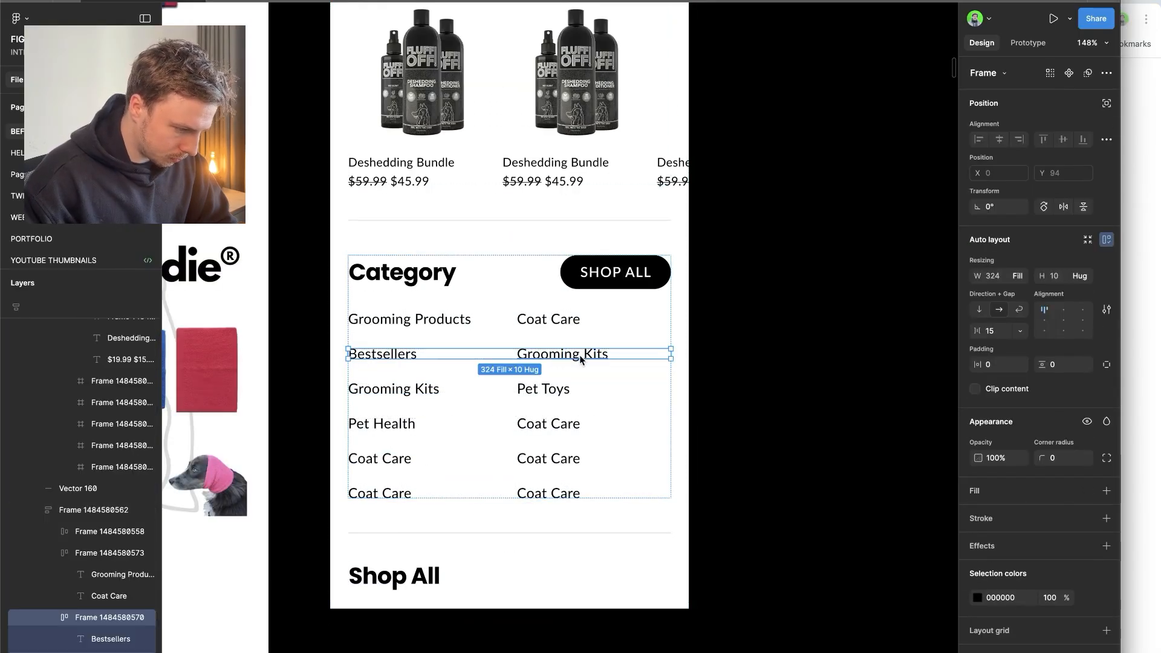
key("Up")
left_click(567, 358)
left_click(567, 358)
scroll(567, 357, "down", 2)
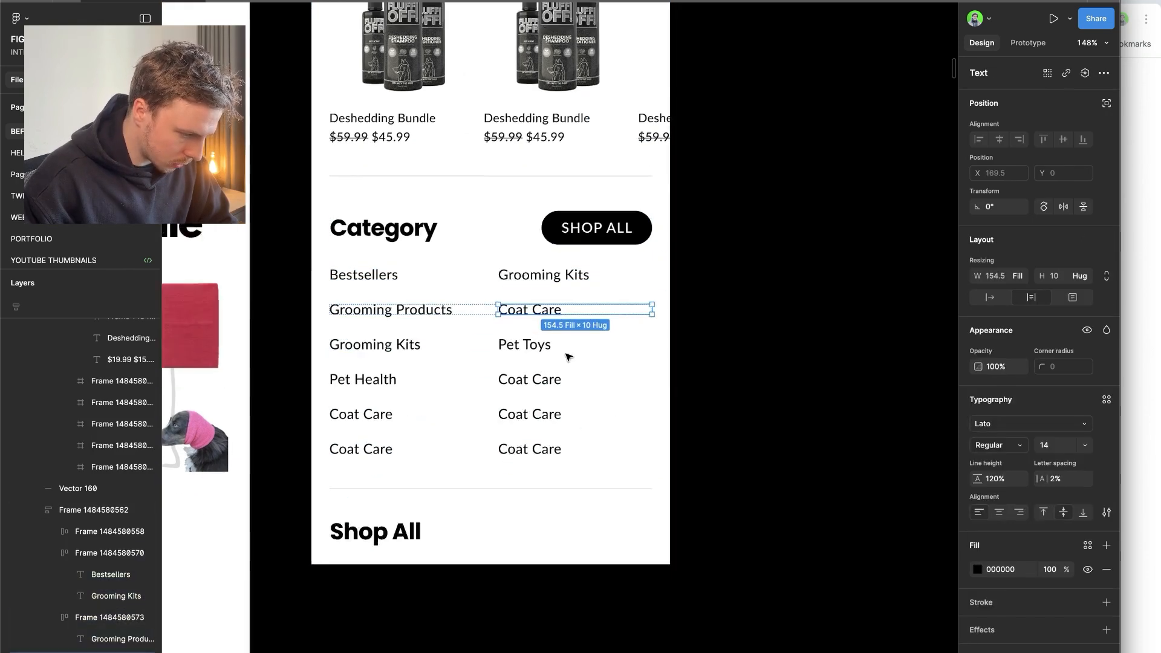
- Swap the third row's entries so "Pet Toys" is in the left column and "Grooming Kits" in the right
double_click(415, 314)
left_click(416, 314)
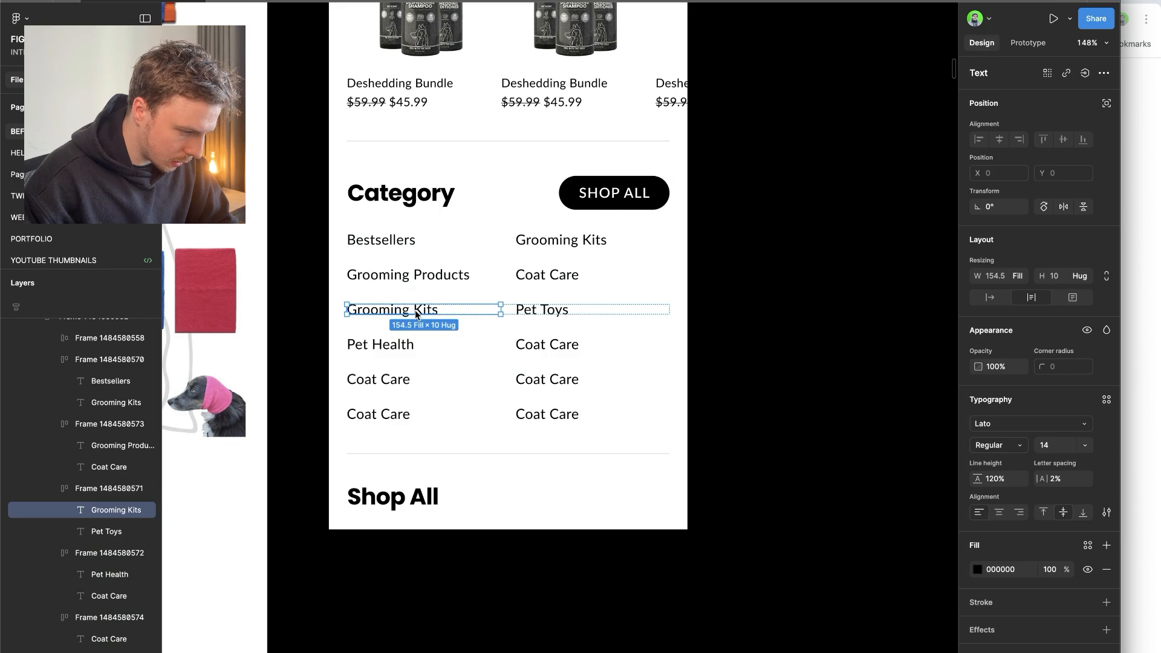
key("Right")
- Paste a copy of "Pet Health" into the third row and delete that row's duplicate "Grooming Kits" entry
left_click(411, 342)
left_click(399, 345)
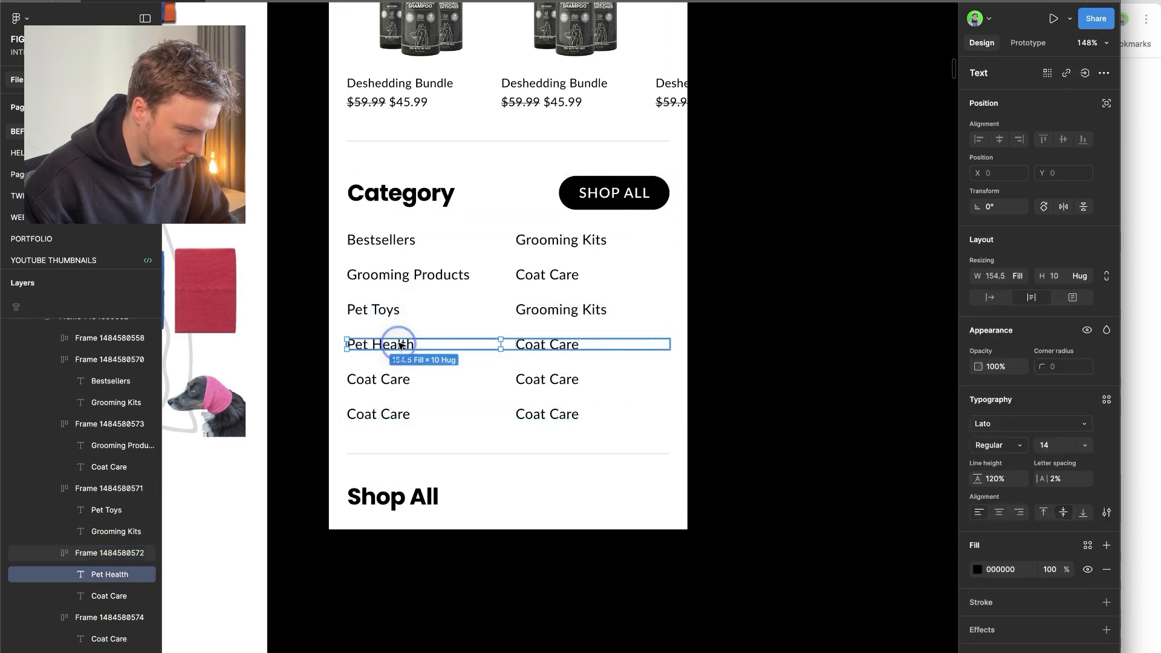
left_click(413, 312)
key("super+v")
left_click(482, 307)
key("Delete")
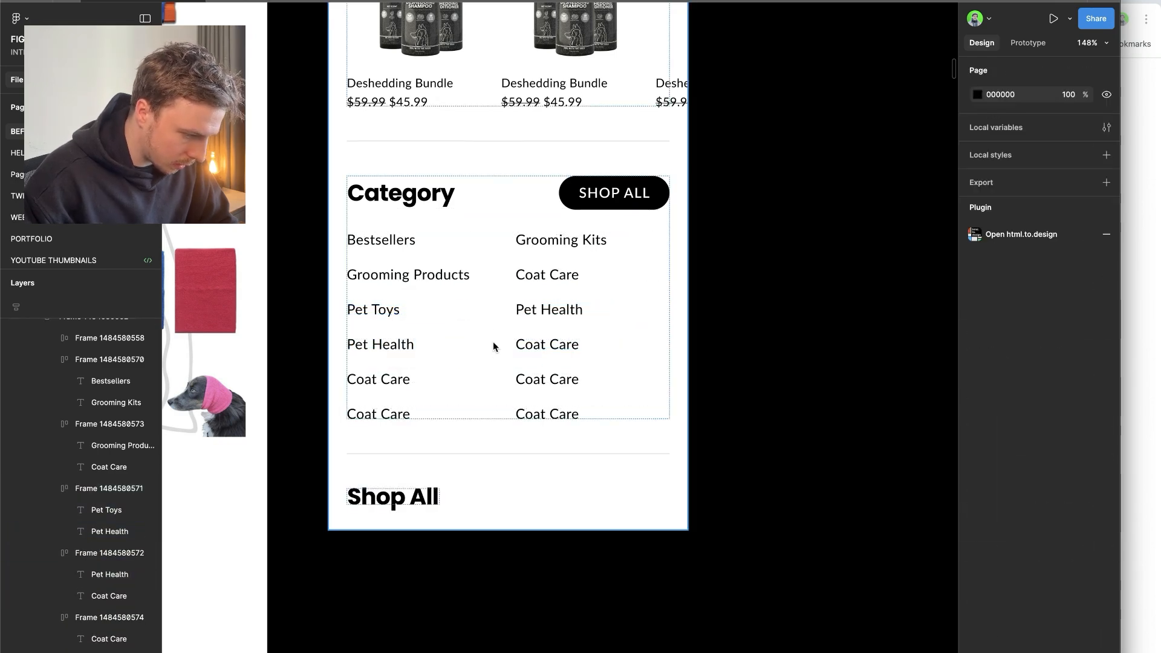
- Check the store's category list in Chrome, and in Figma change the fourth row's left entry to "Treats"
double_click(489, 349)
double_click(489, 349)
mouse_move(2, 315)
left_click(35, 218)
scroll(356, 465, "down", 1)
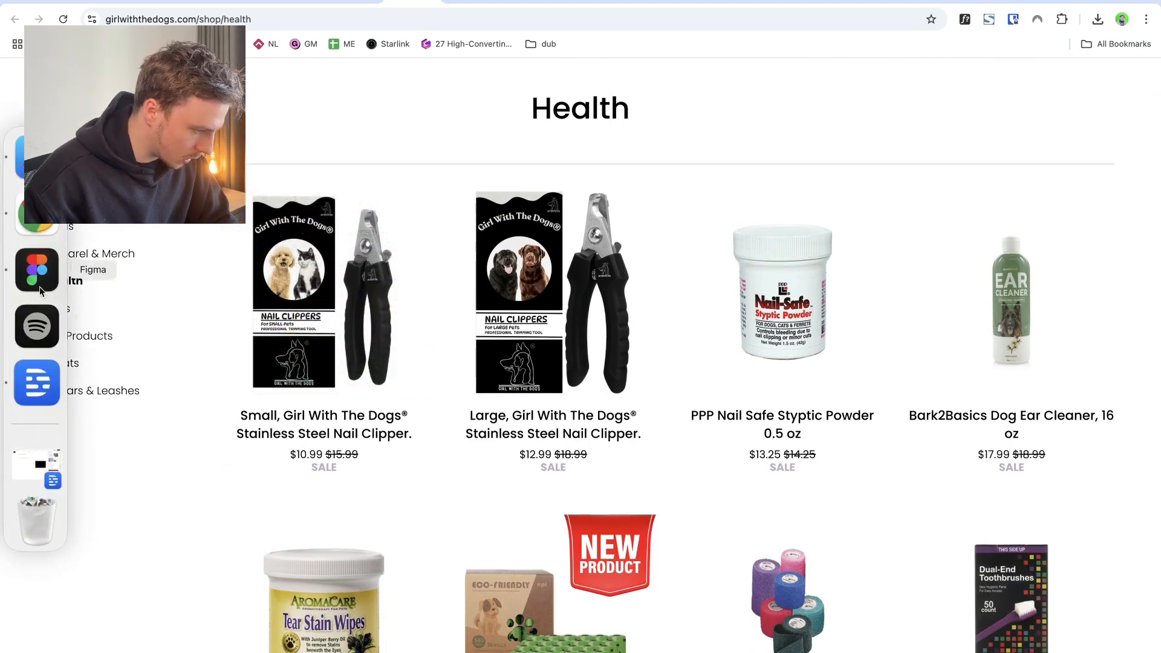
left_click(35, 270)
left_click(396, 345)
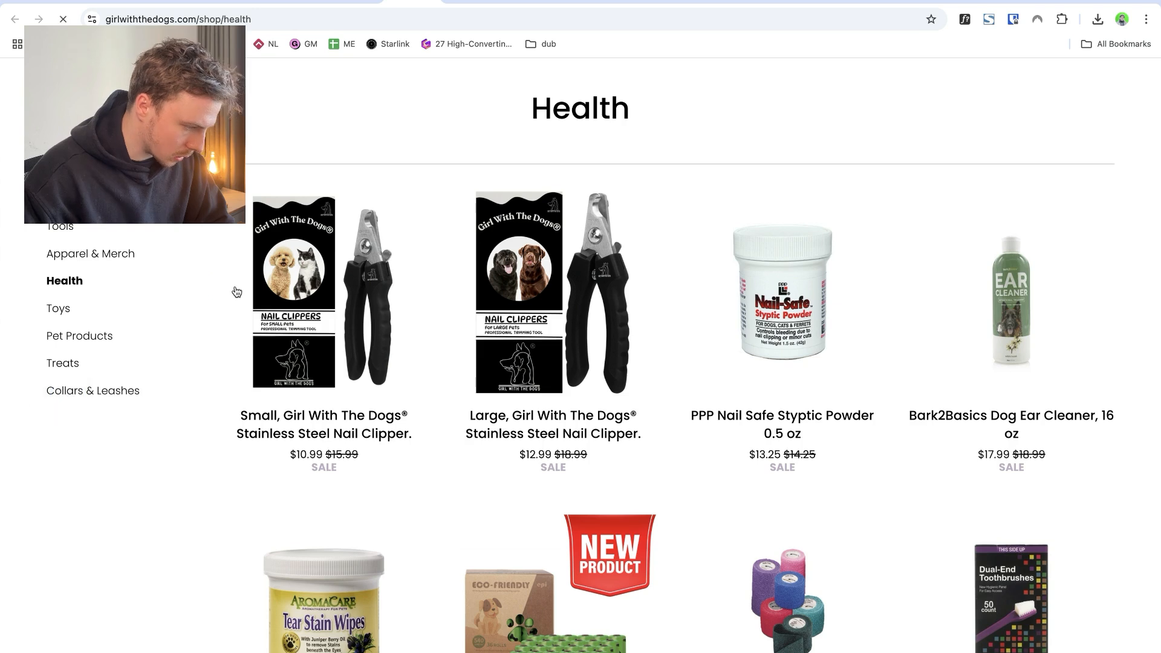
- Copy the "Collars & Leashes" page title from the store site and use it as the fourth row's right entry in Figma
scroll(473, 199, "down", 1)
left_click_drag(447, 190, 695, 183)
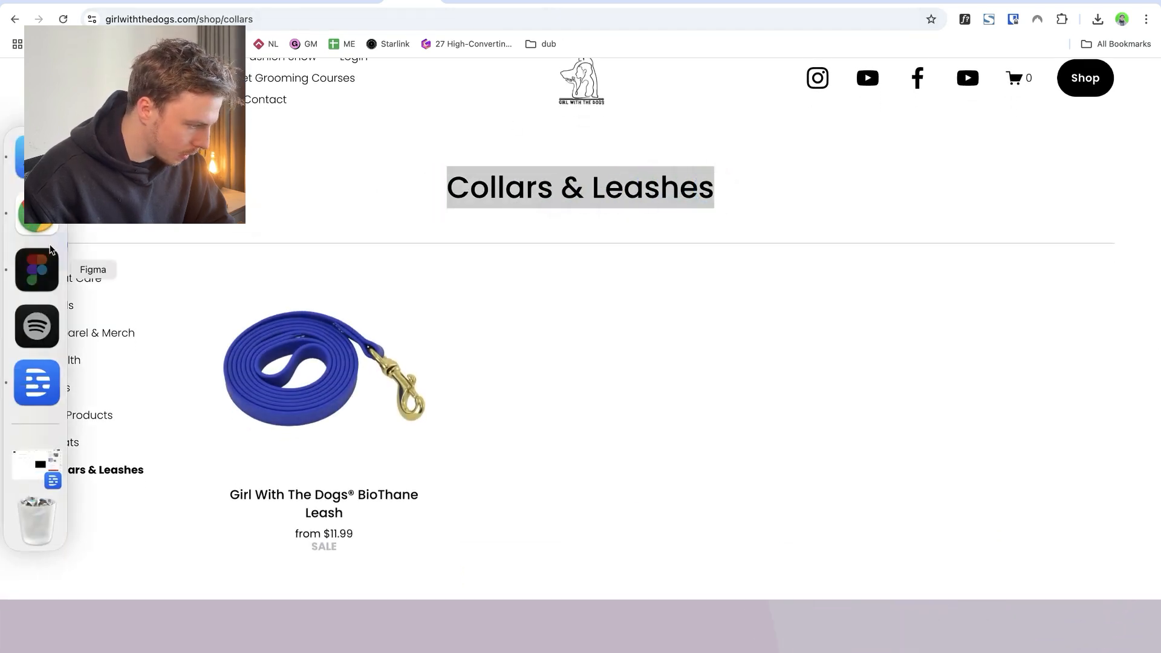
left_click(38, 267)
left_click(514, 360)
key("Escape")
key("t")
left_click(506, 364)
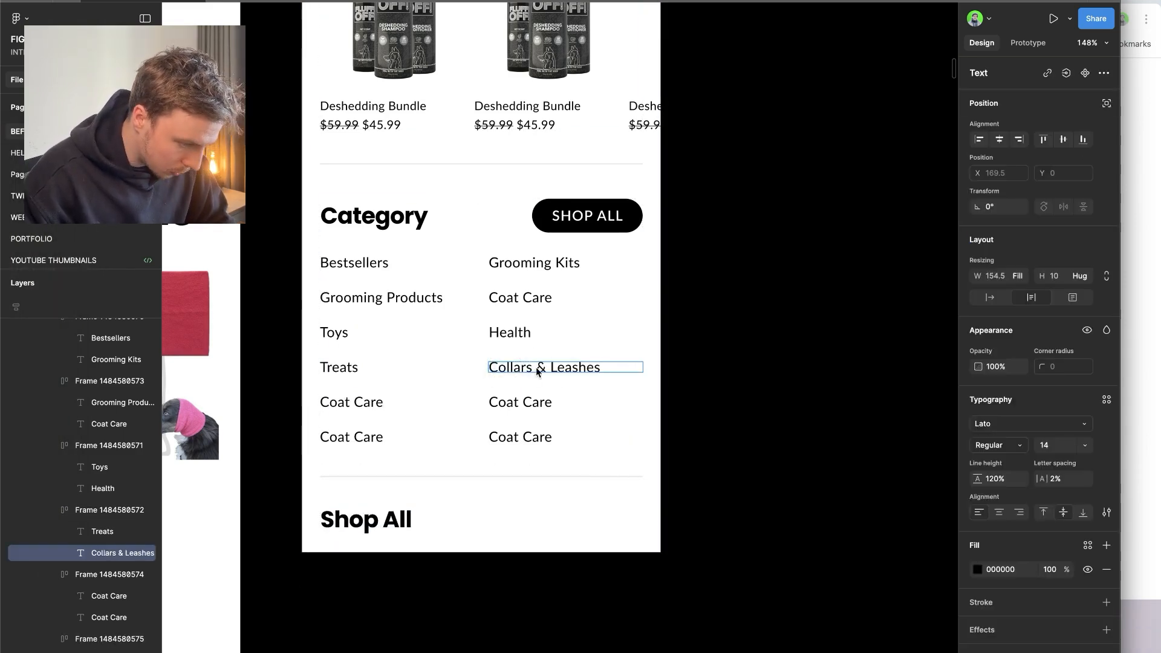
- Delete the two leftover "Coat Care" rows at the end of the category list
left_click(501, 402)
left_click(498, 439, "shift")
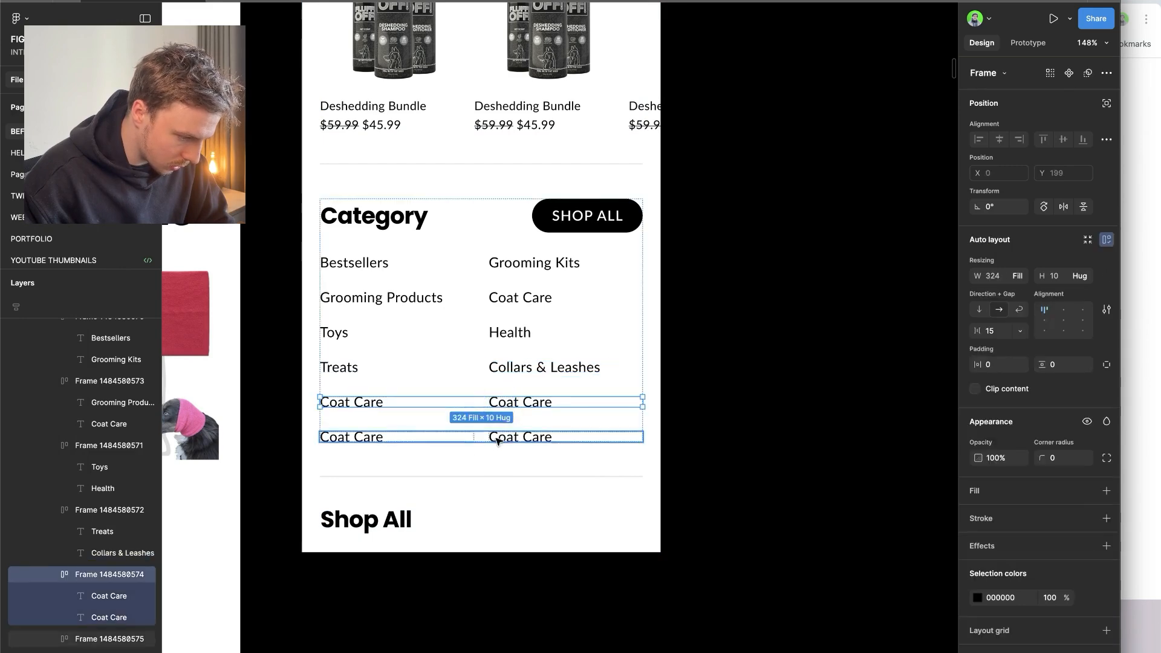
key("Delete")
- Give the "Bestsellers" category row individual padding with a top value of 5
scroll(498, 442, "down", 3)
left_click(520, 381)
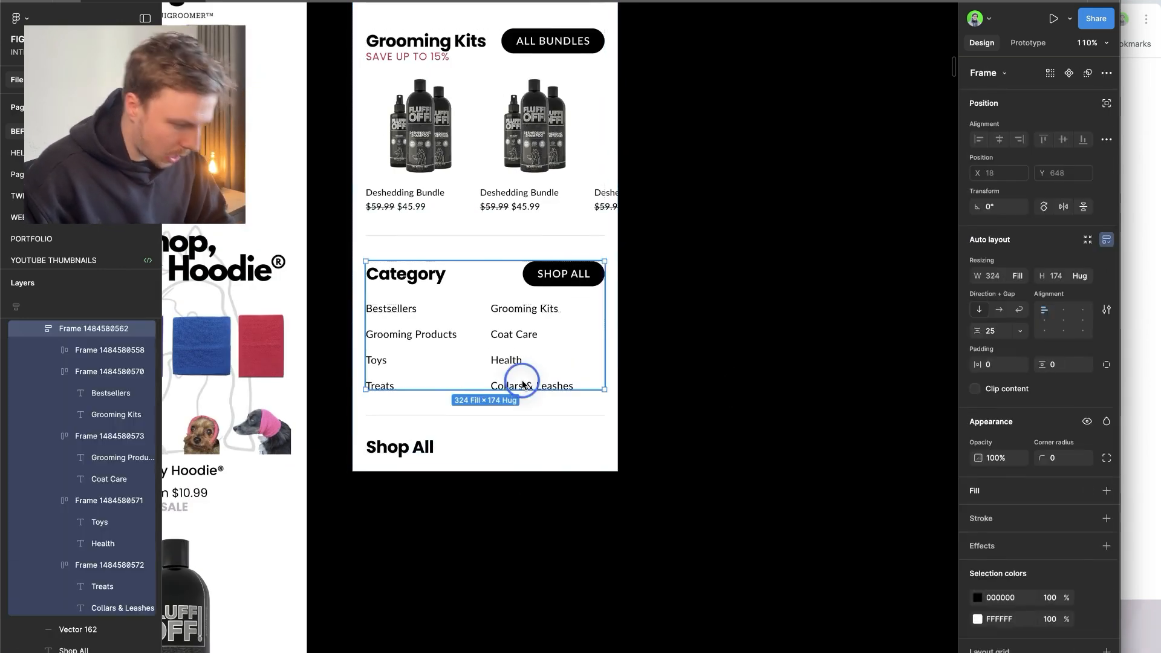
left_click(499, 311)
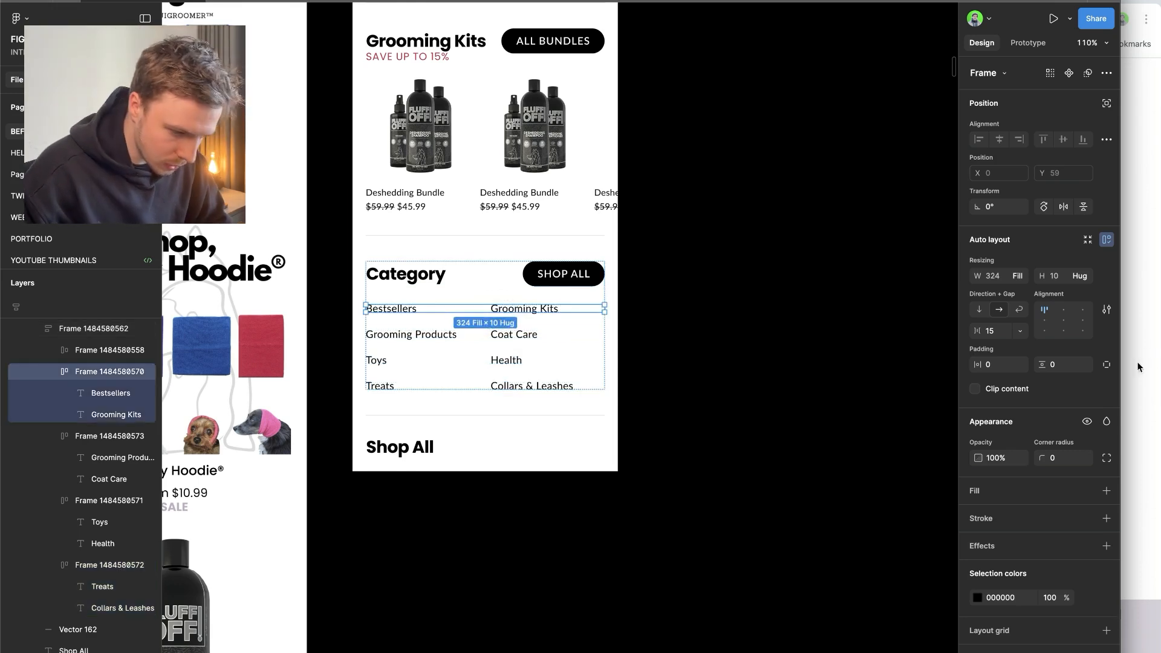
left_click(1108, 364)
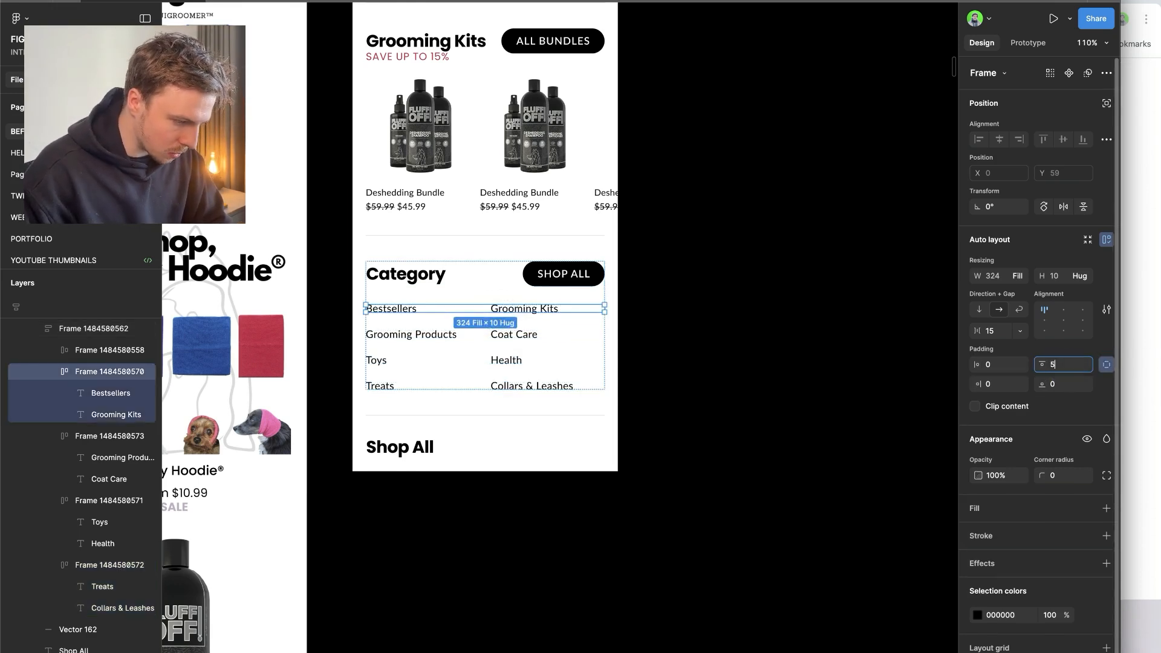
left_click(746, 350)
- Set the Category section's vertical auto layout gap to 28
scroll(687, 371, "up", 1)
scroll(686, 371, "right", 2)
left_click(518, 381)
left_click(992, 331)
type("28")
key("Return")
left_click(637, 434)
scroll(636, 434, "down", 3)
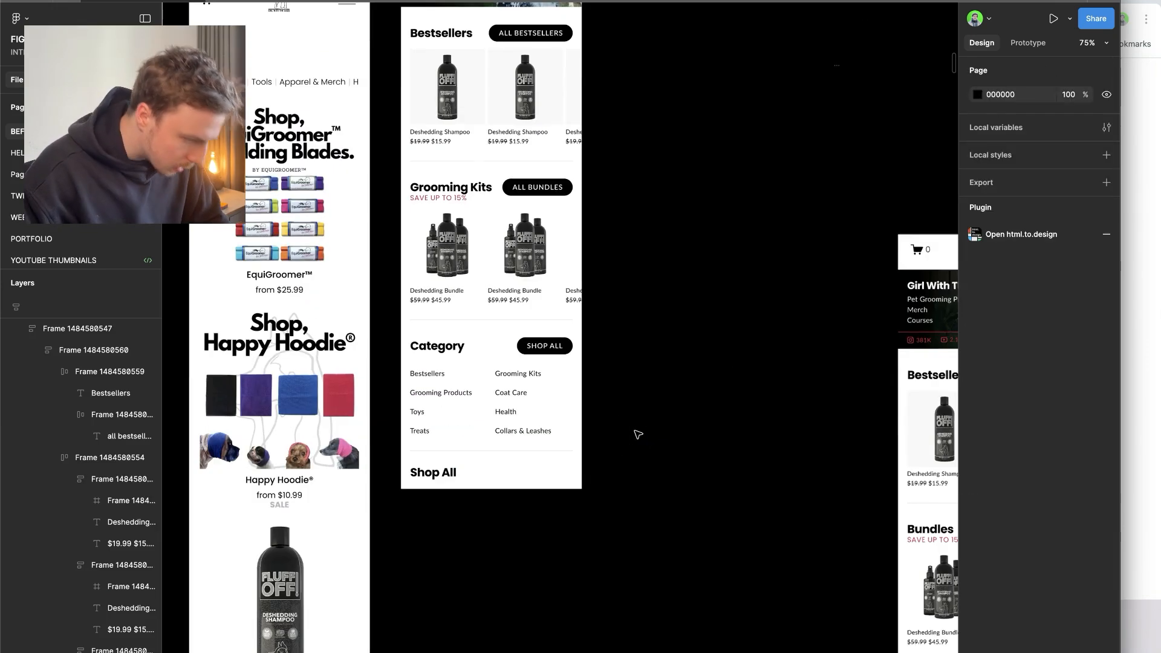
scroll(576, 372, "up", 3)
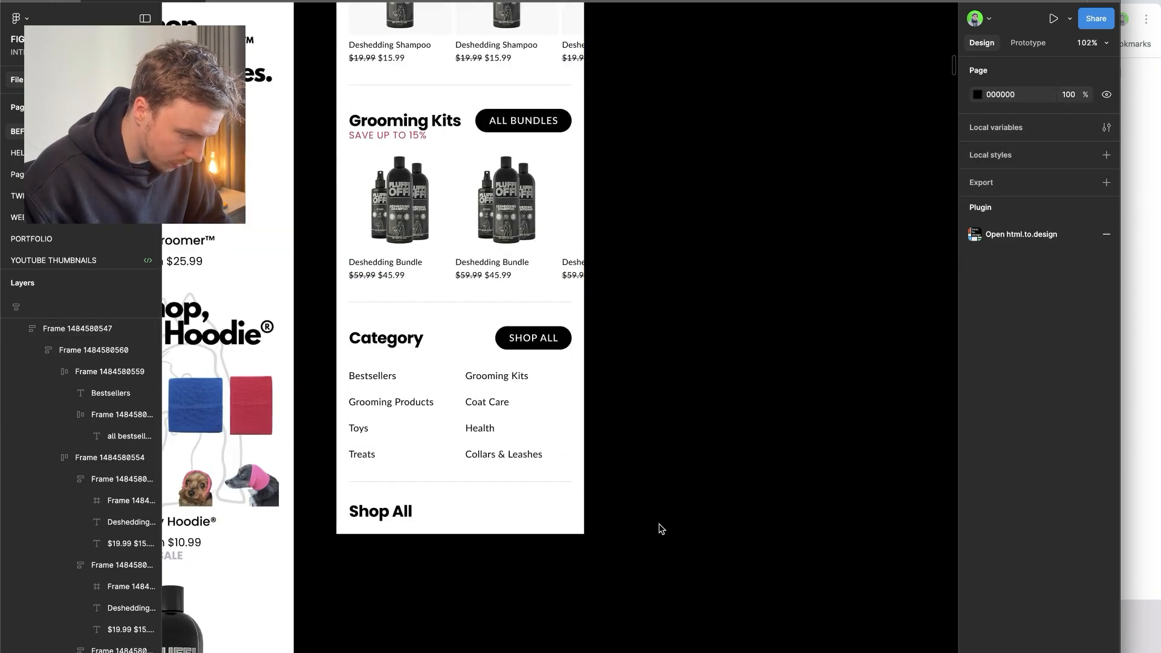
- Remove the "Shop All" button from the Category header and make the heading fill the width with left-aligned text
scroll(661, 524, "up", 2)
left_click(487, 392)
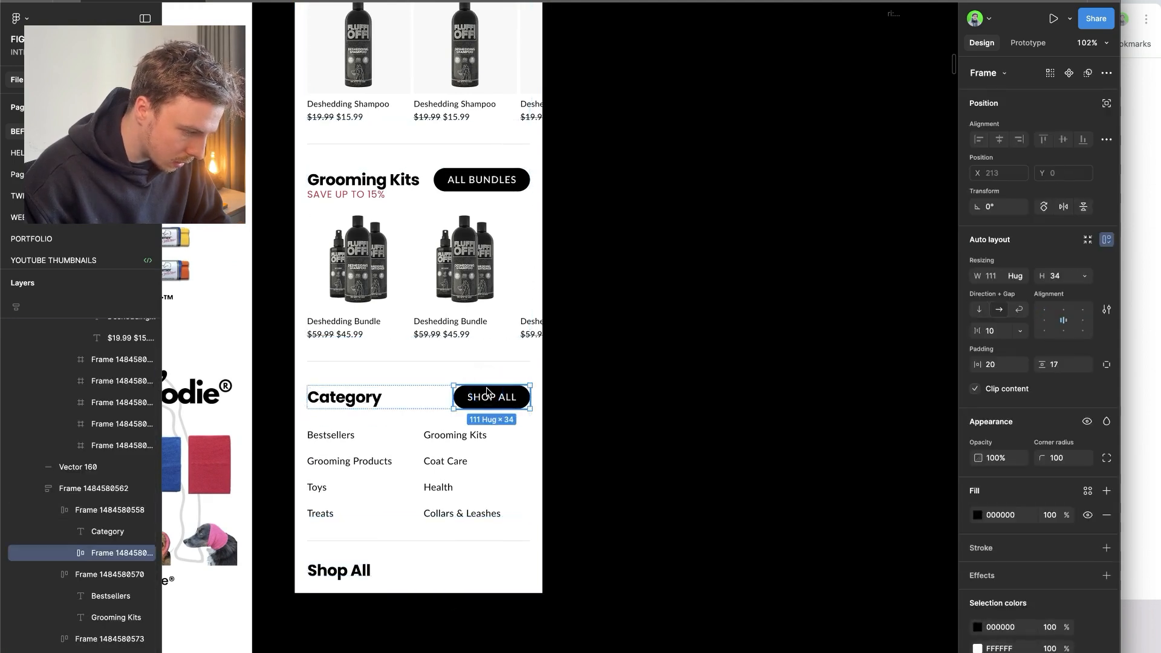
key("Delete")
left_click(419, 391)
left_click(1015, 275)
left_click(1028, 293)
left_click(383, 390)
left_click(982, 512)
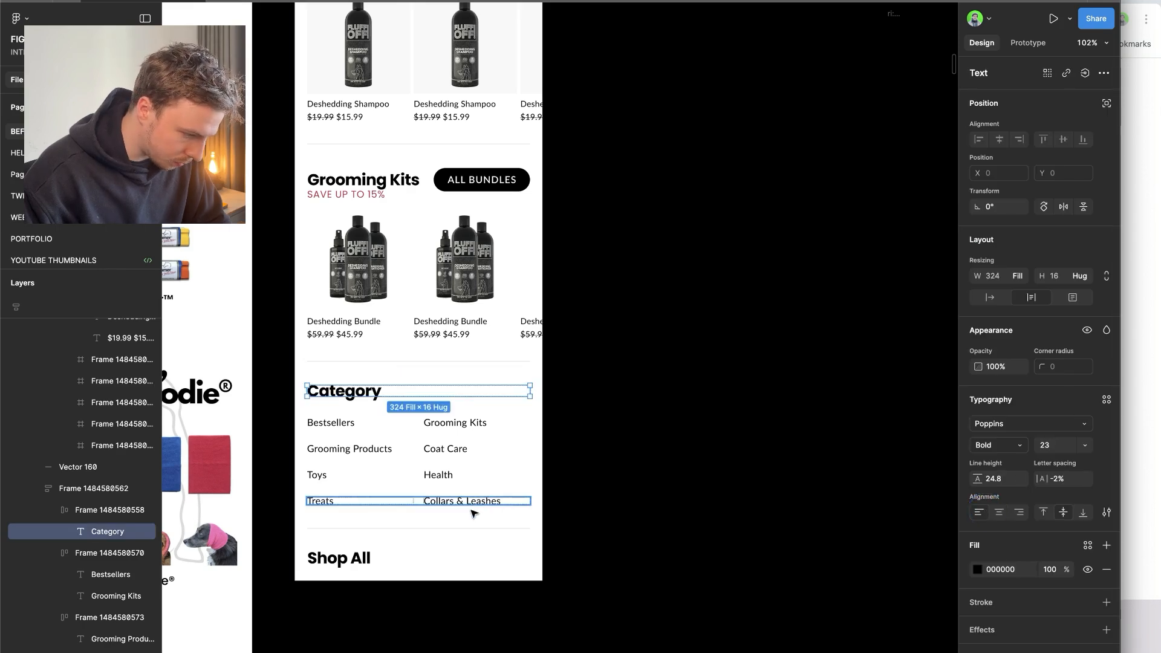
- Paste the "Shop All" button between the category list and the divider below it, with its width set to Fill
left_click(473, 512)
key("super+v")
left_click(363, 600)
left_click_drag(364, 574, 363, 535)
left_click(1015, 276)
left_click(1018, 290)
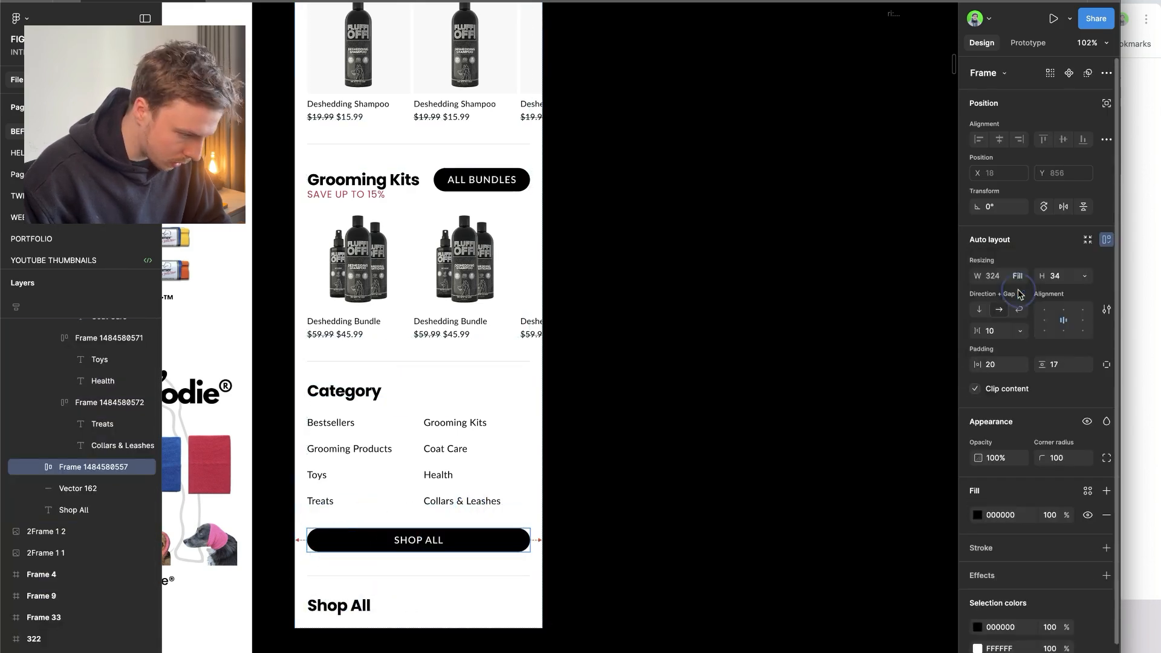
- Paste the full-width "Shop All" button inside the Category section and delete the copy outside it
left_click(423, 487)
key("super+v")
left_click(460, 582)
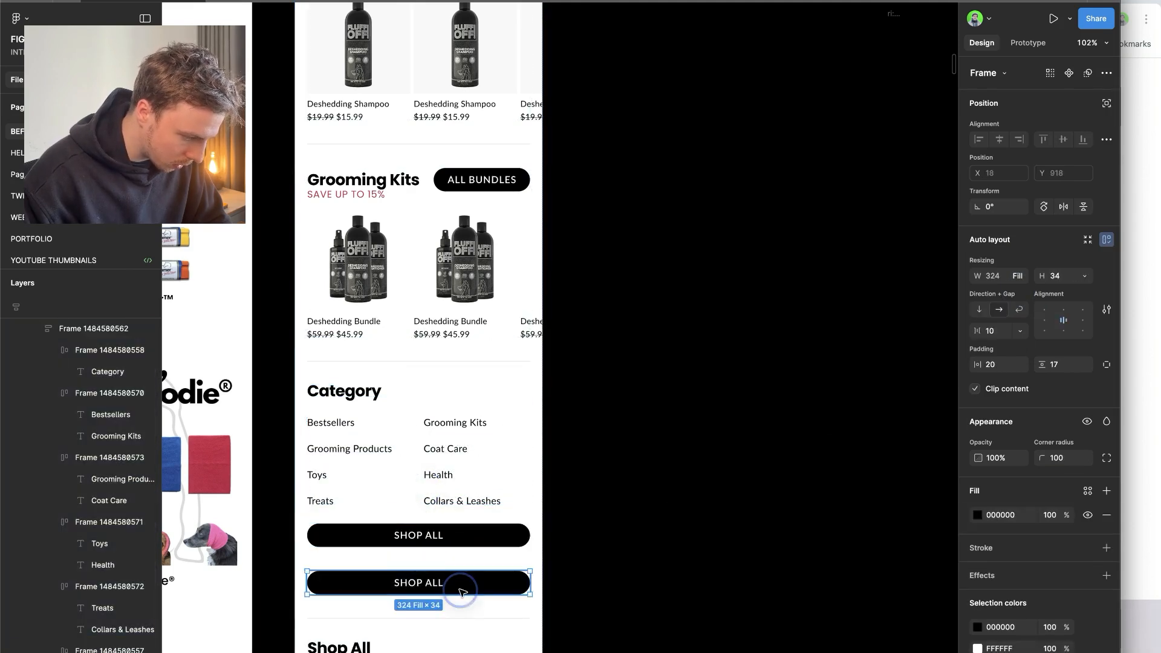
key("Delete")
scroll(463, 592, "down", 3)
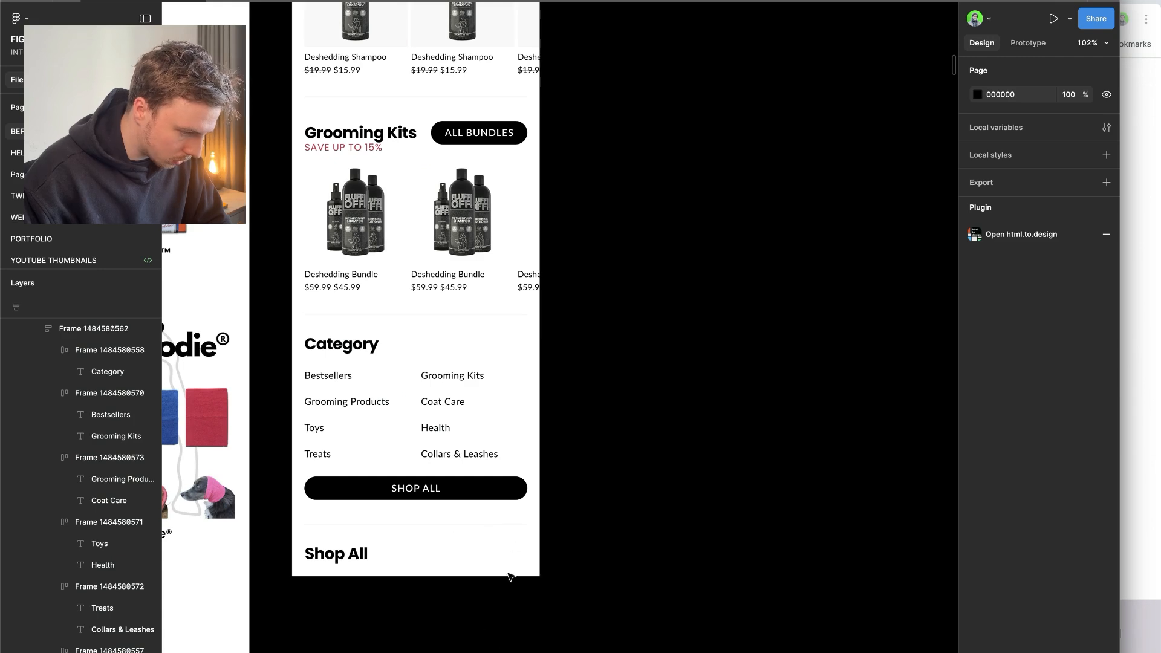
- Change the "All Bundles" button label in the Grooming Kits header to "all kits"
scroll(510, 577, "up", 5)
scroll(510, 576, "left", 1)
left_click(498, 304)
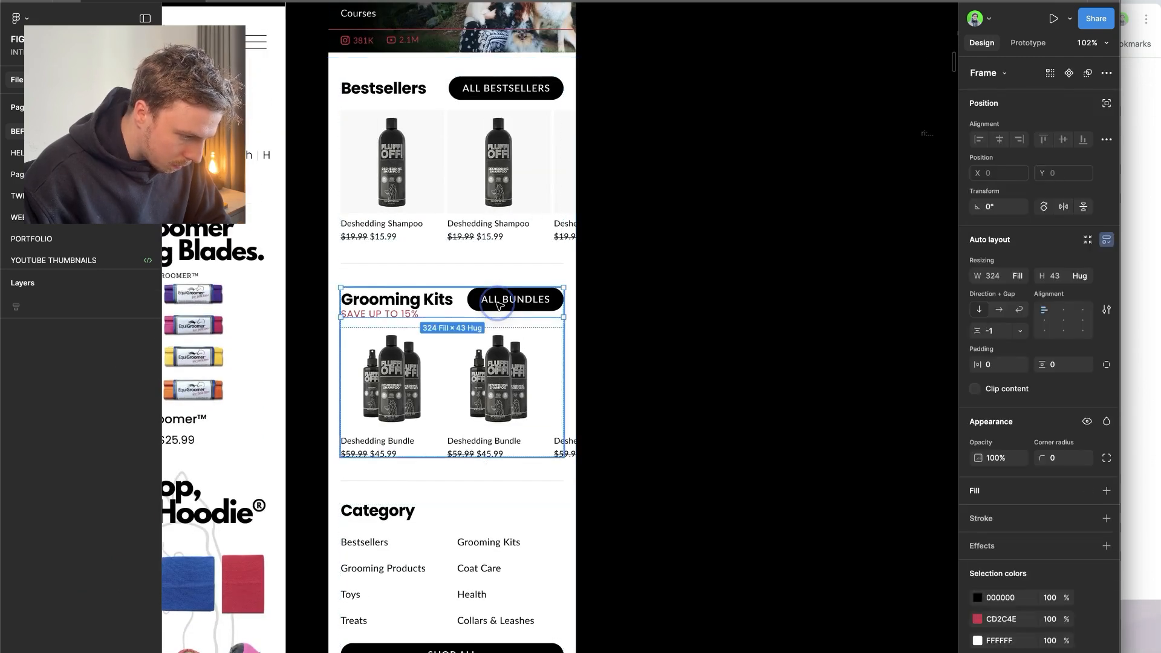
double_click(498, 305)
double_click(528, 304)
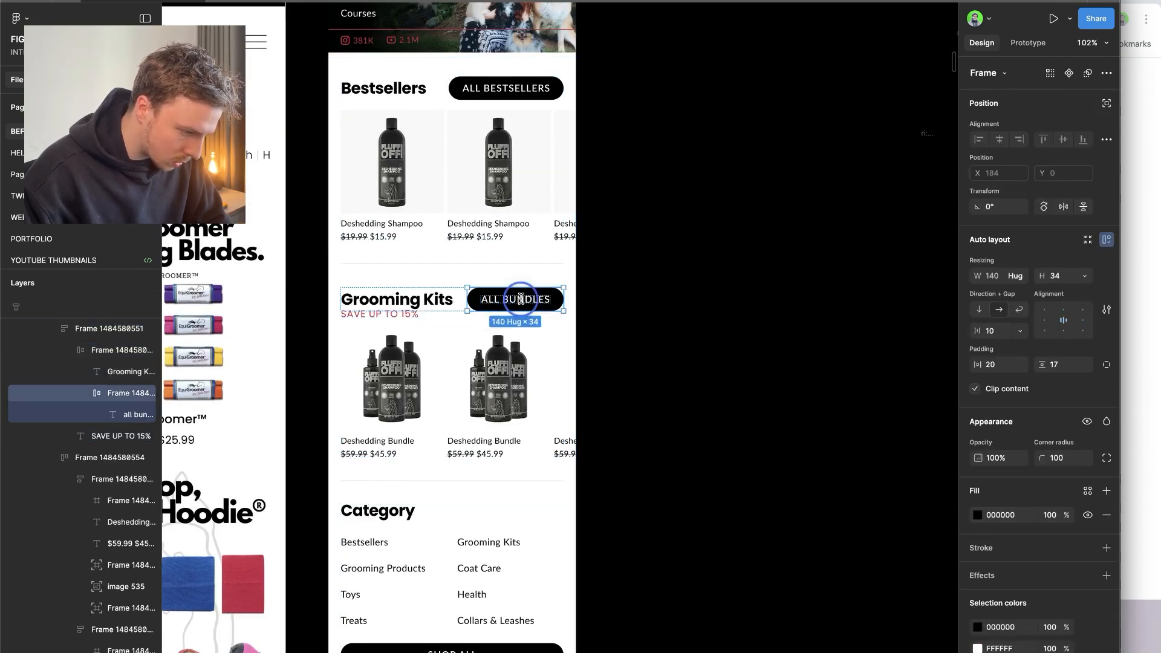
type("all kits")
left_click(623, 302)
scroll(624, 302, "up", 3)
scroll(624, 303, "right", 1)
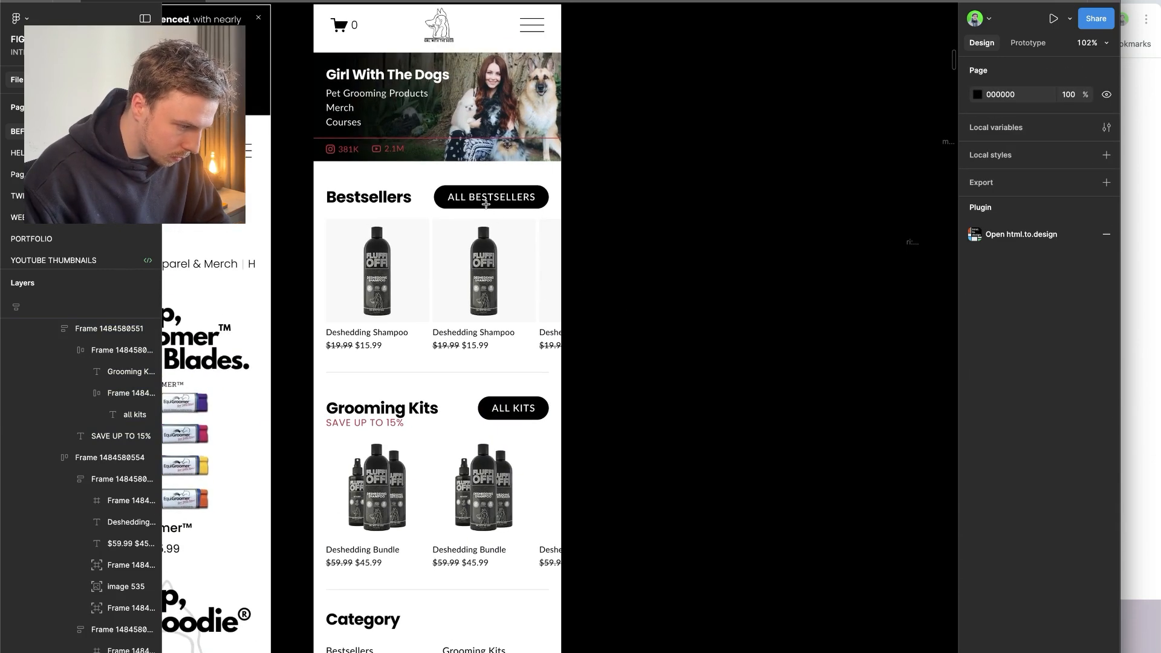
- Change the "Category" section heading on the After page to "Shop by Category"
scroll(614, 313, "down", 4)
scroll(615, 314, "down", 3)
scroll(614, 315, "right", 1)
scroll(371, 332, "up", 4)
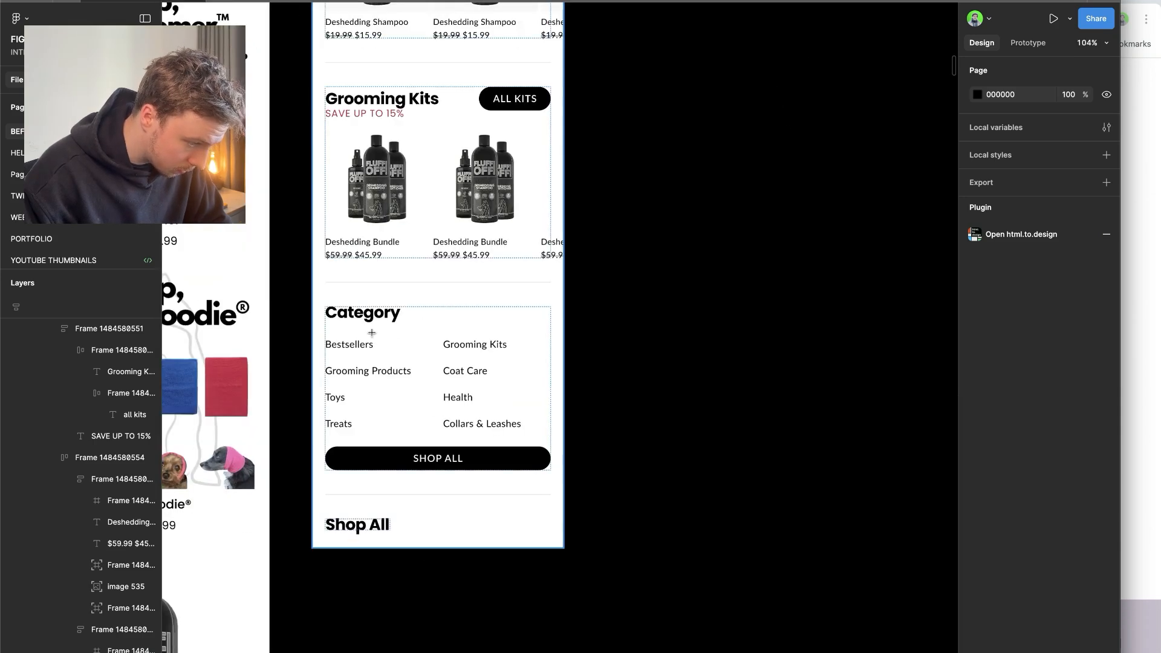
double_click(327, 312)
type("Shop by")
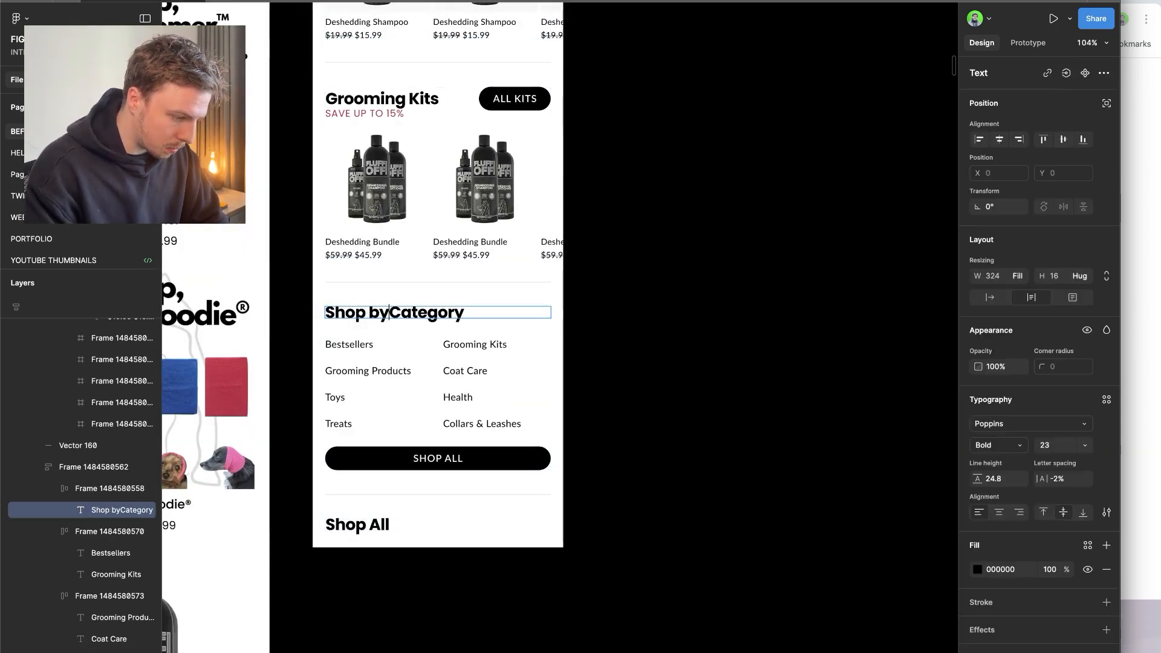
left_click(740, 434)
- Left-align the text of the "Shop All" heading above the product row at the page's end
scroll(740, 434, "down", 4)
left_click(978, 513)
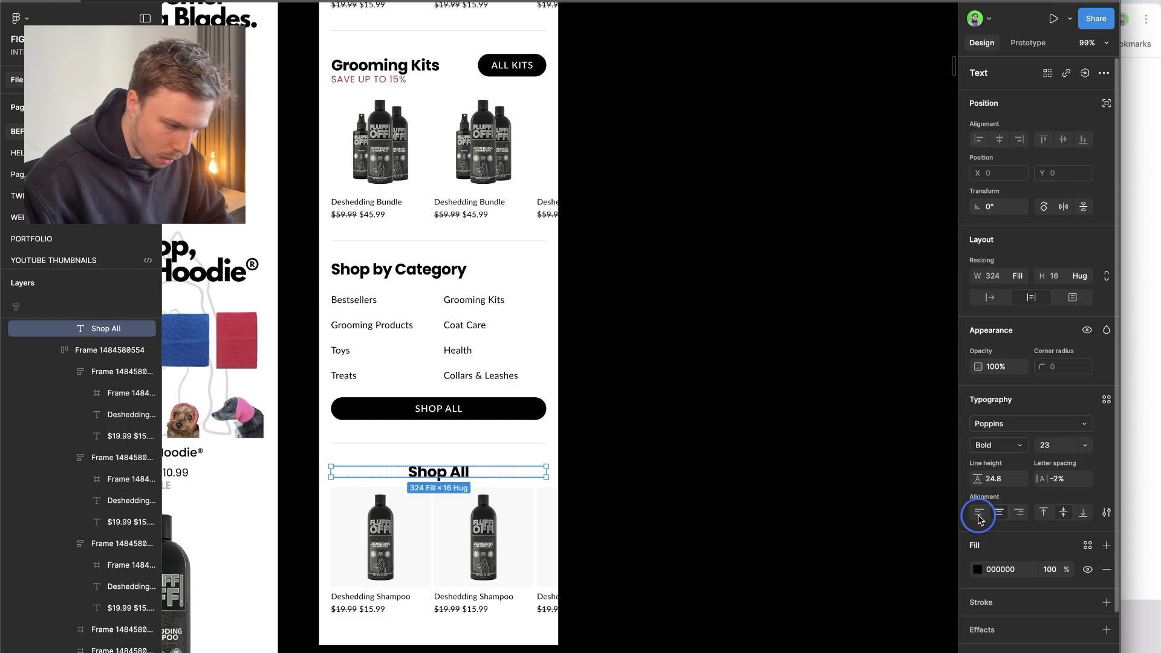
left_click(616, 465)
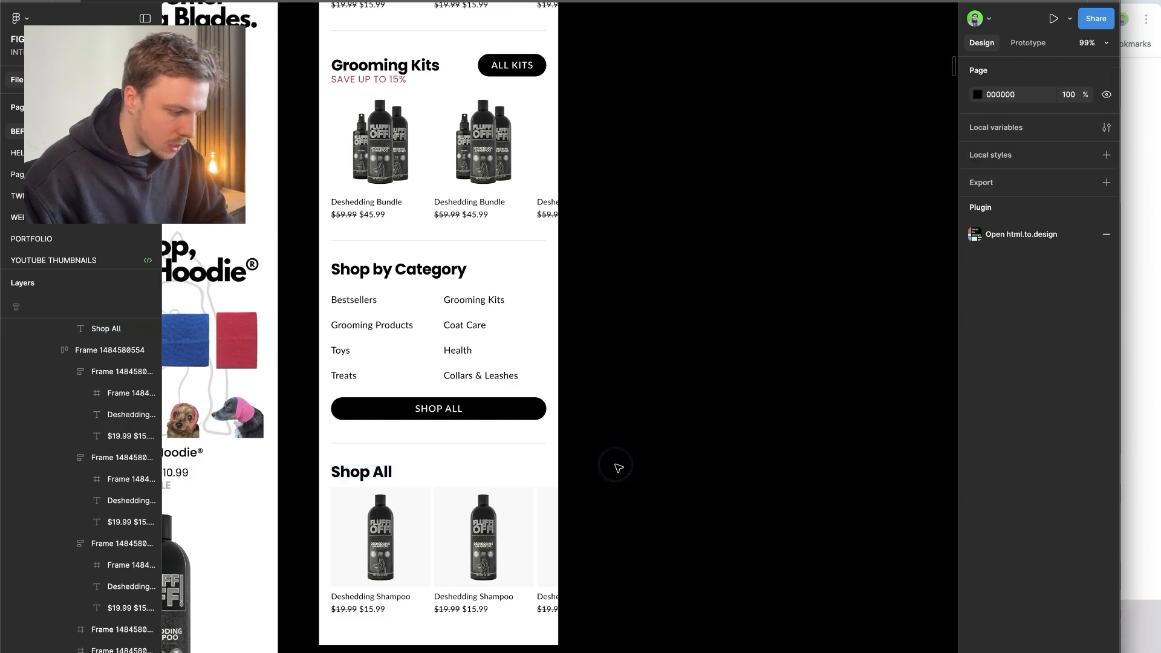
- Review the After page's layout beside the Before page, from the hero banner down to the Shop All section
scroll(615, 465, "down", 5)
scroll(583, 491, "down", 2)
scroll(583, 491, "up", 5)
scroll(599, 456, "up", 4)
scroll(601, 455, "down", 5)
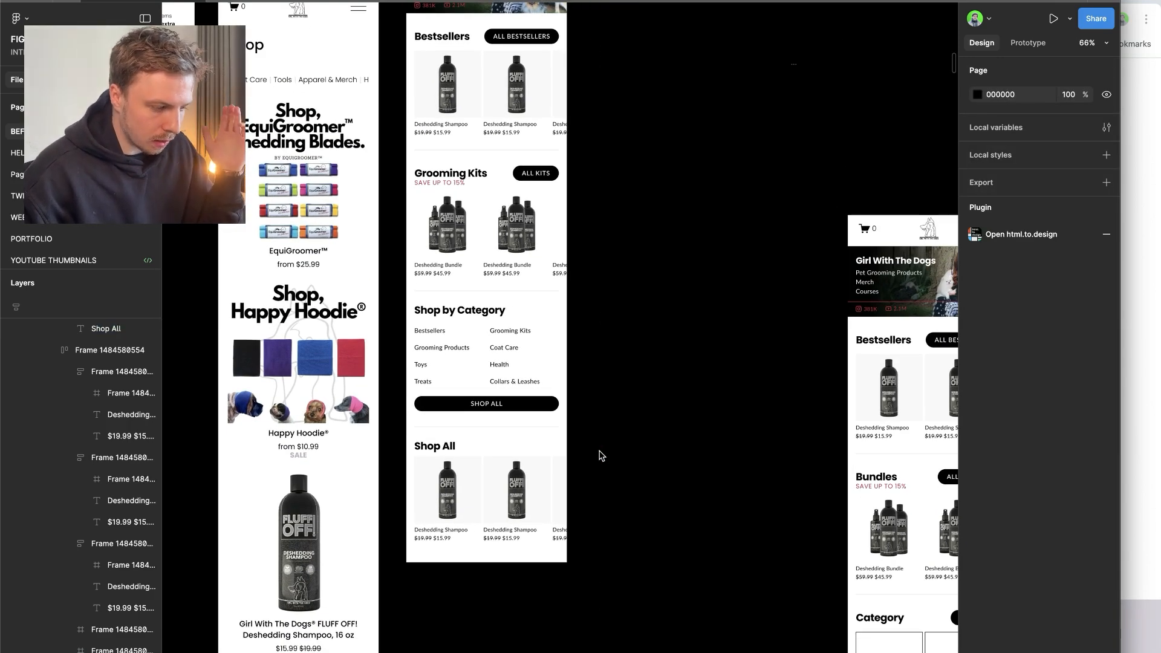
scroll(557, 396, "up", 5)
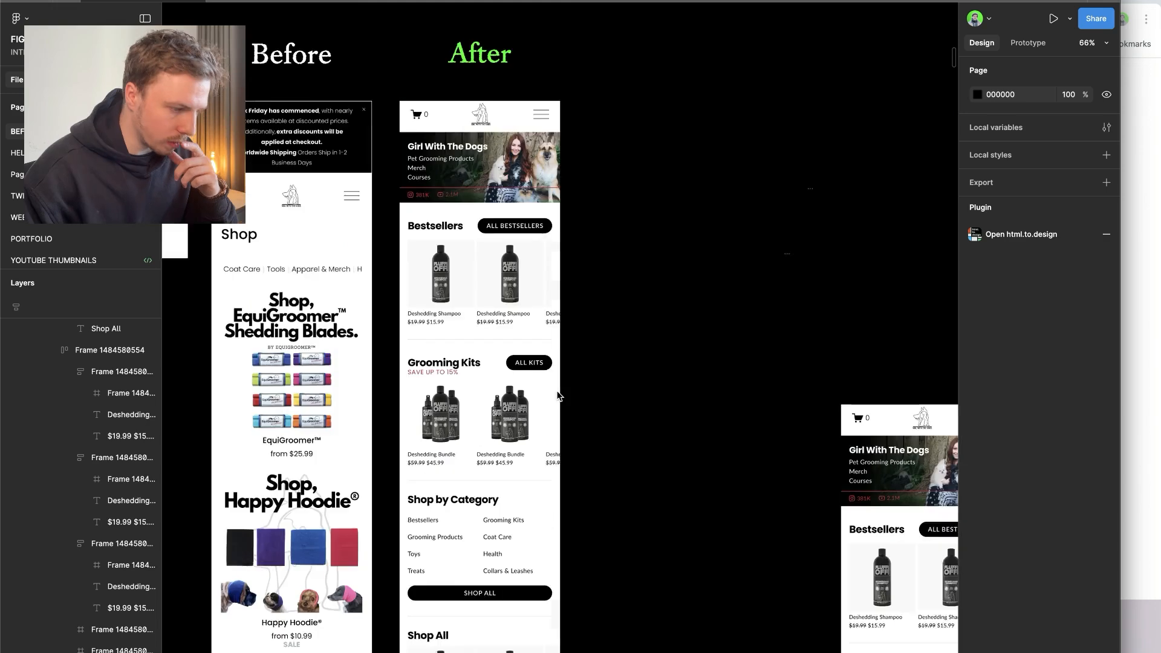
scroll(557, 396, "down", 1)
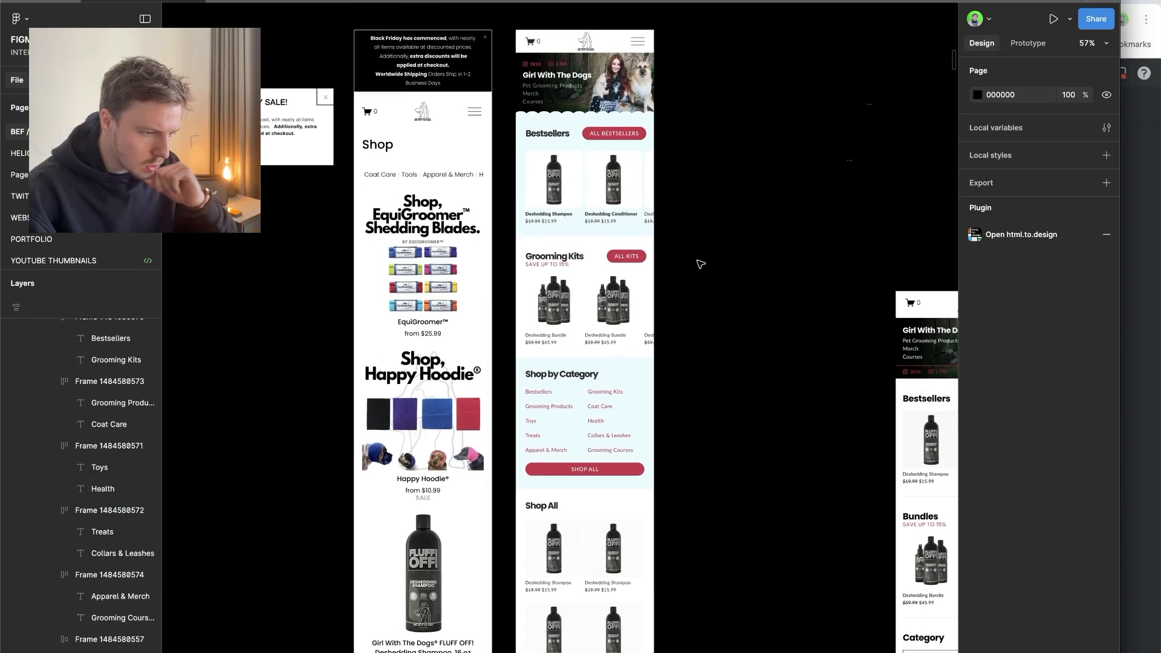
- Hide the editor interface so the Before and After pages show on a clear canvas
scroll(696, 260, "up", 3)
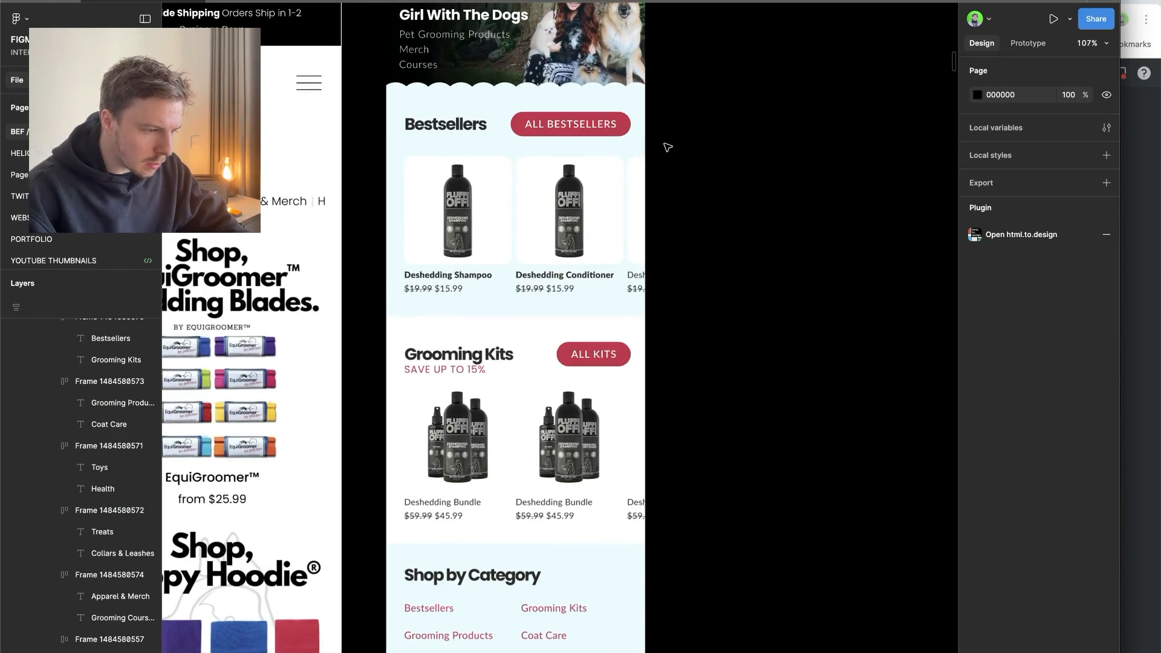
scroll(665, 148, "down", 3)
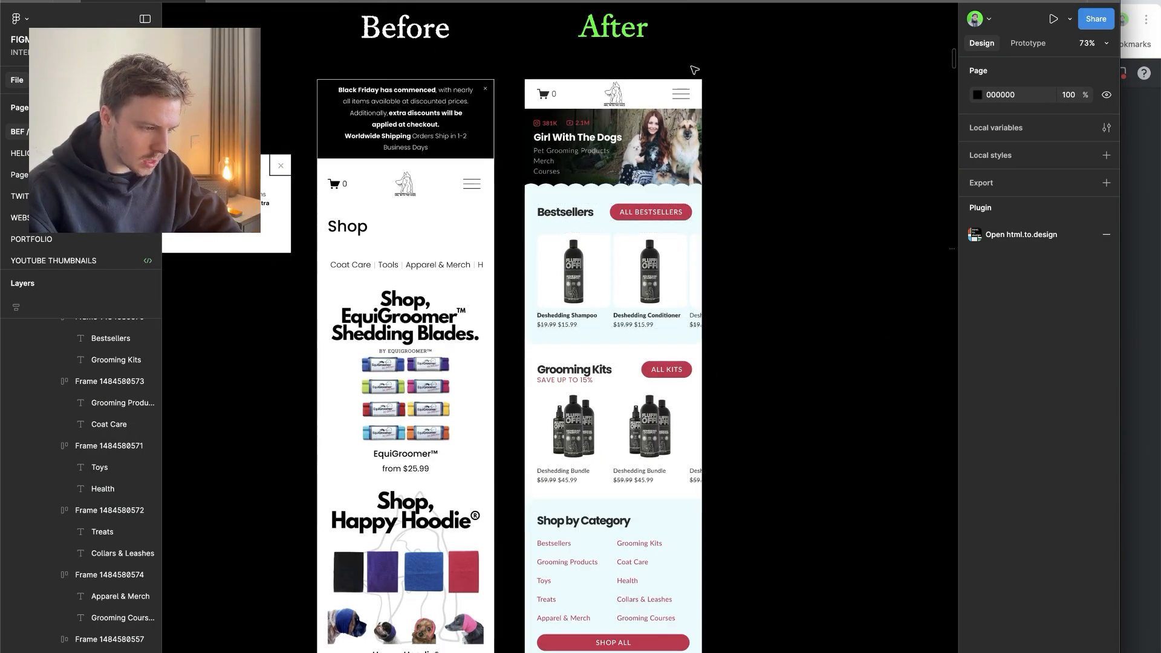
scroll(694, 70, "down", 5)
key("ctrl+backslash")
scroll(688, 74, "up", 3)
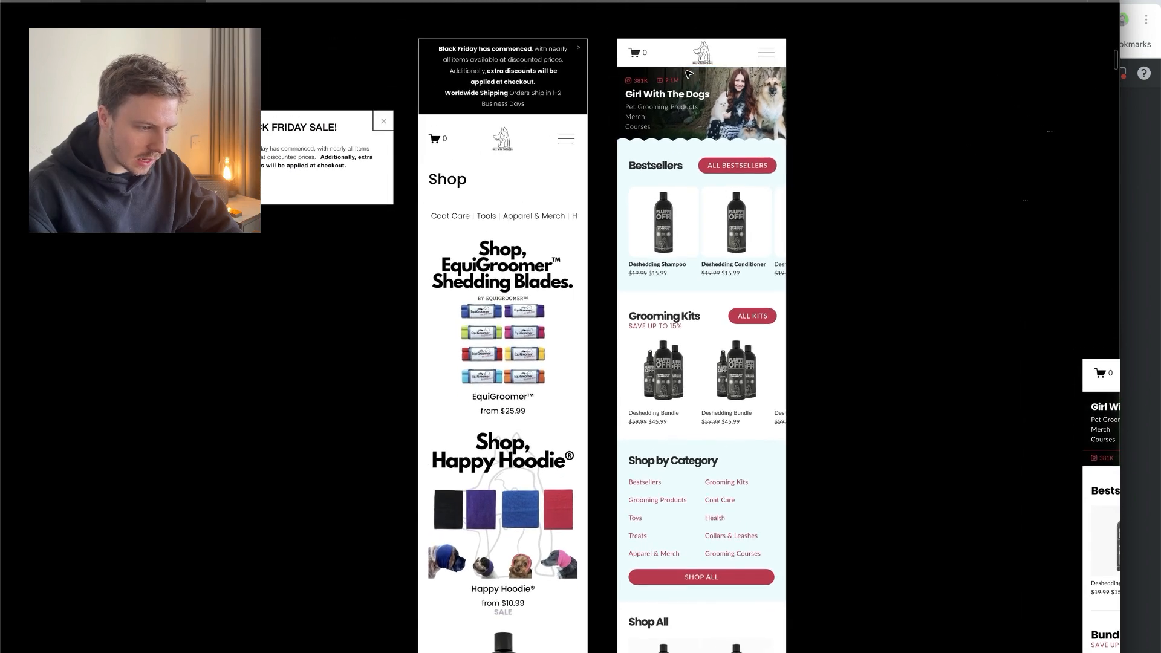
- Compare the restyled After page with the Before page, examining the hero, Bestsellers, Grooming Kits, Shop by Category and Shop All sections
scroll(679, 458, "down", 3)
scroll(679, 457, "down", 5)
scroll(714, 339, "up", 5)
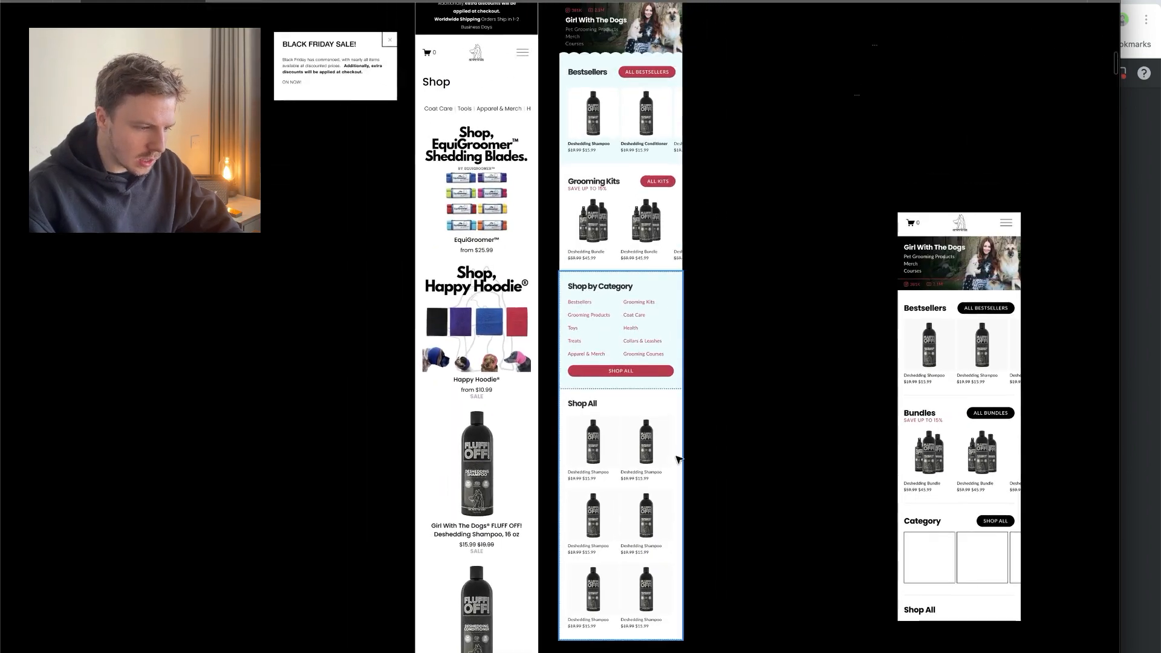
scroll(691, 338, "up", 5)
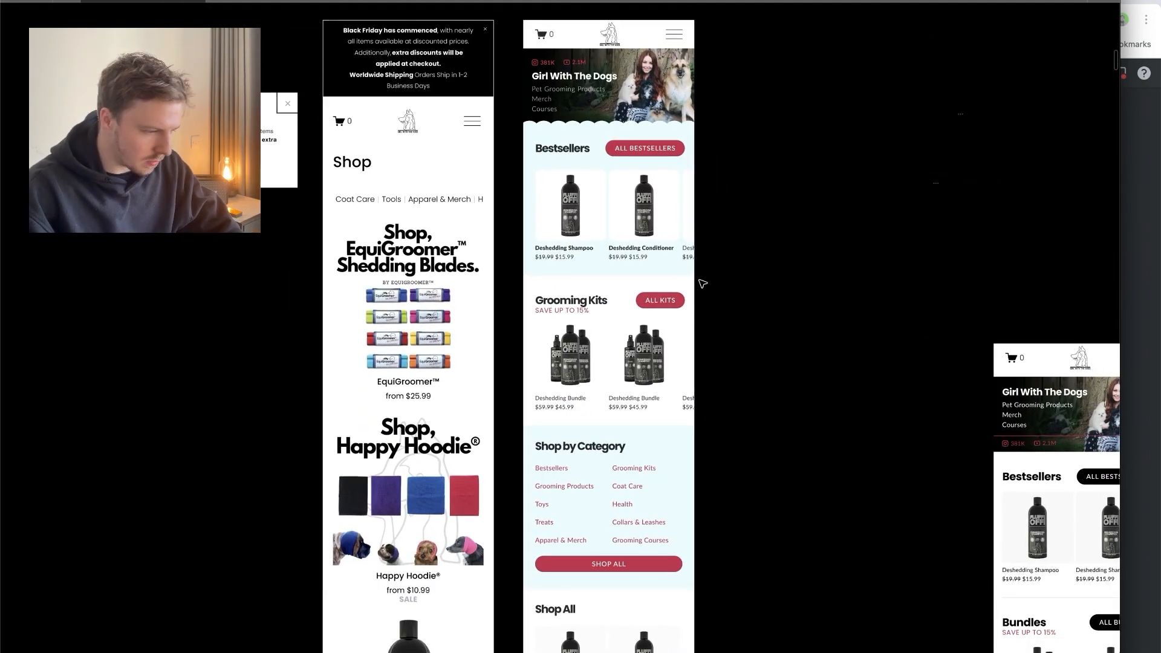
scroll(703, 284, "up", 2)
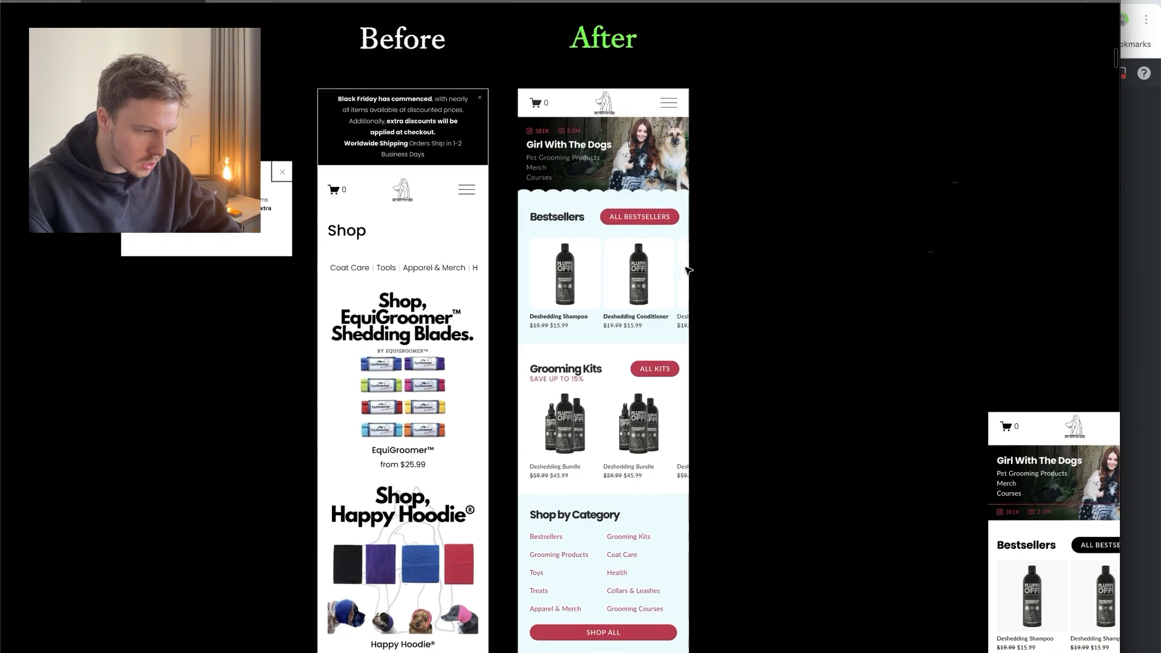
scroll(653, 480, "down", 5)
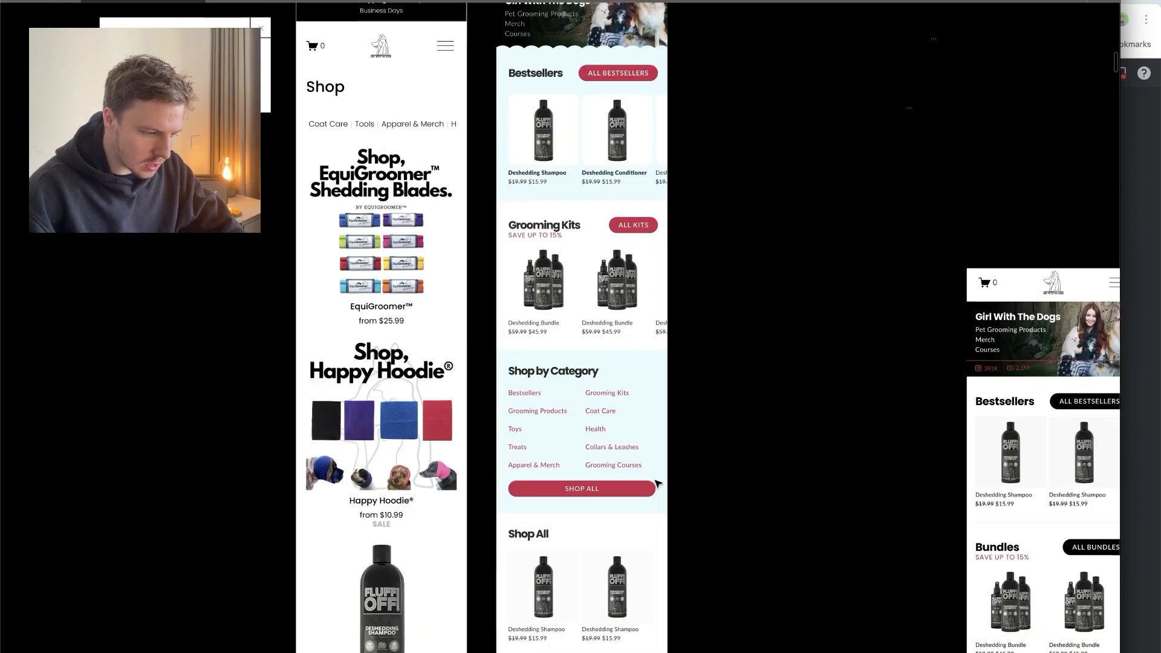
scroll(656, 486, "up", 4)
scroll(656, 494, "up", 10)
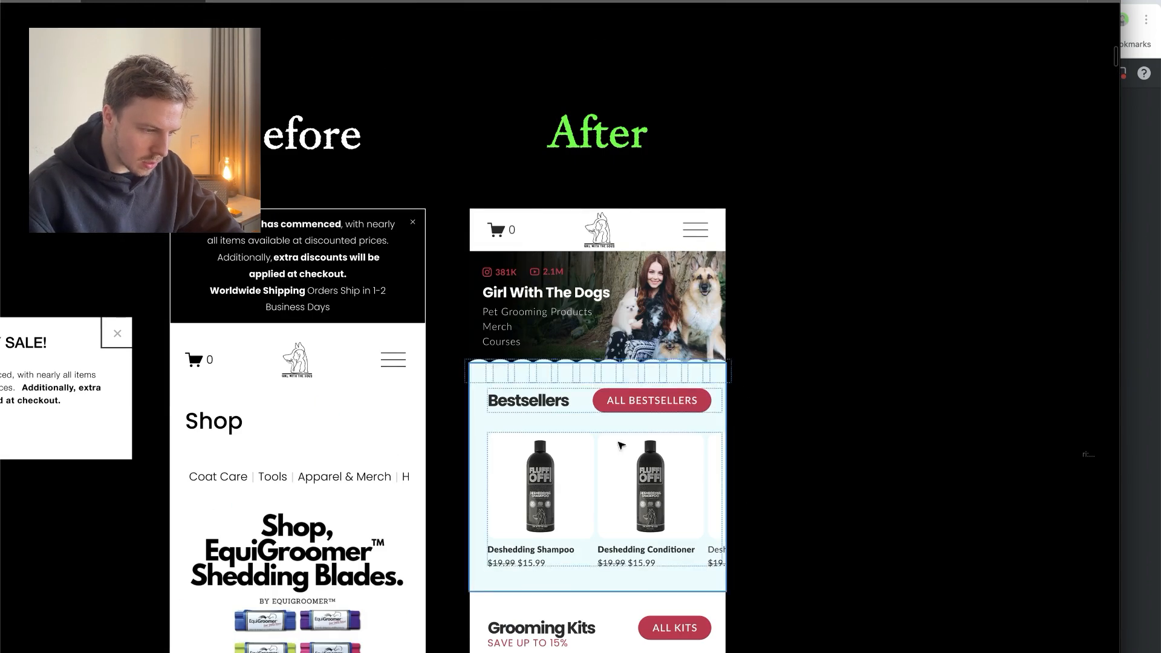
scroll(632, 403, "down", 9)
scroll(629, 405, "down", 3)
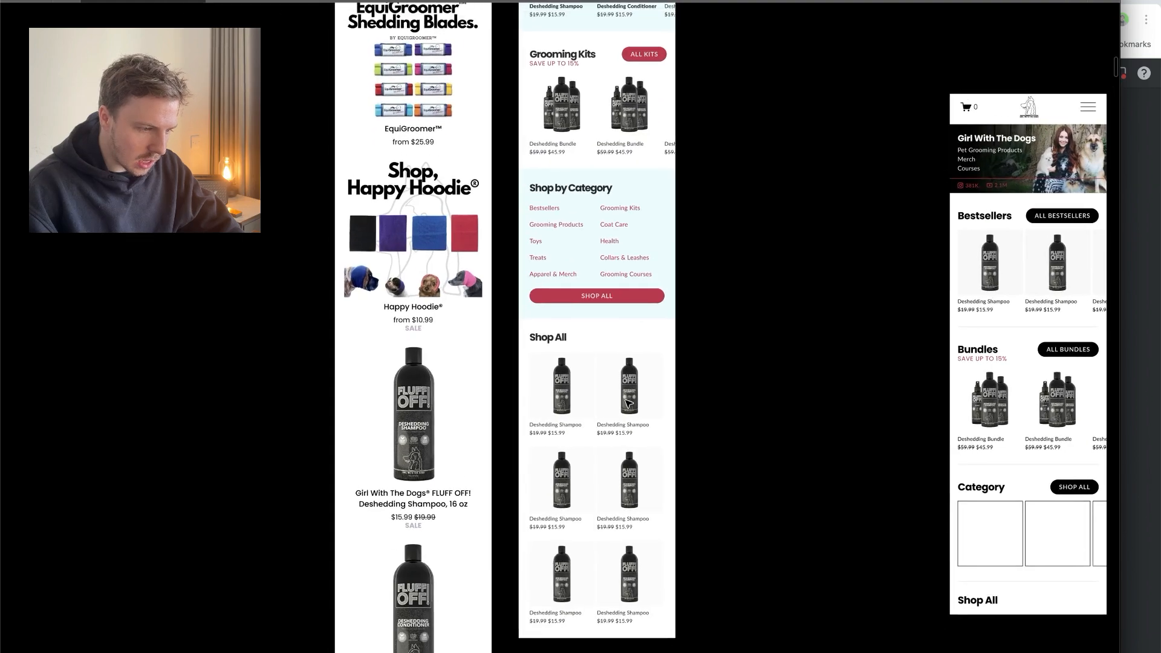
scroll(632, 396, "up", 8)
scroll(632, 394, "down", 2)
scroll(632, 394, "up", 4)
scroll(640, 386, "down", 2)
scroll(786, 393, "down", 1)
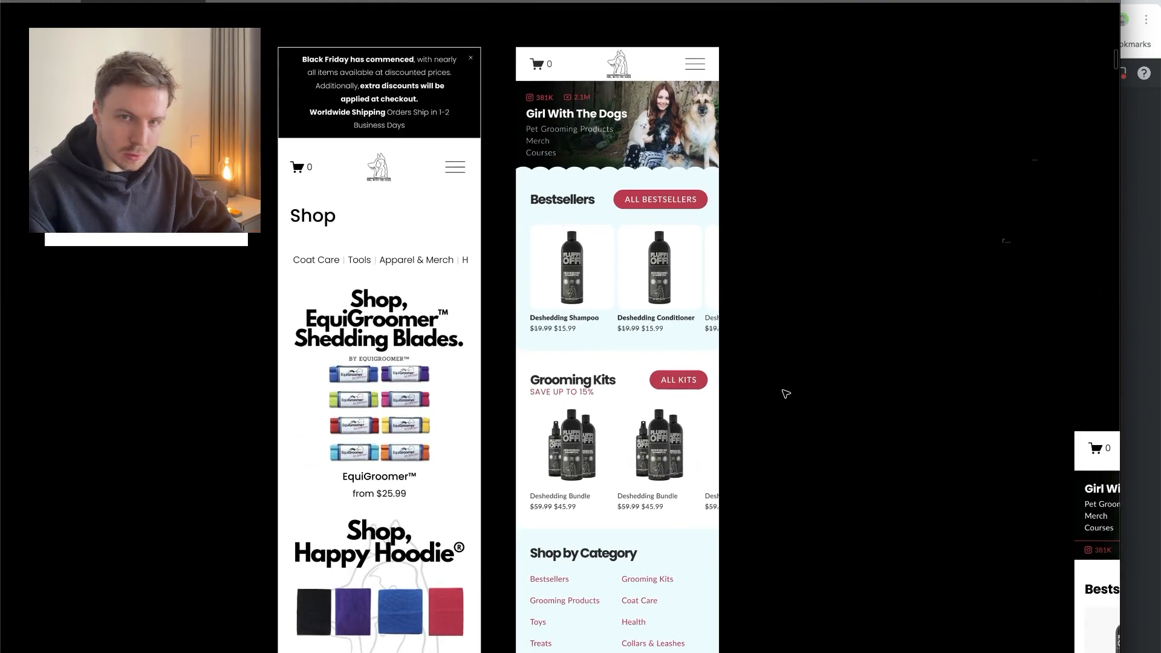
scroll(785, 393, "up", 3)
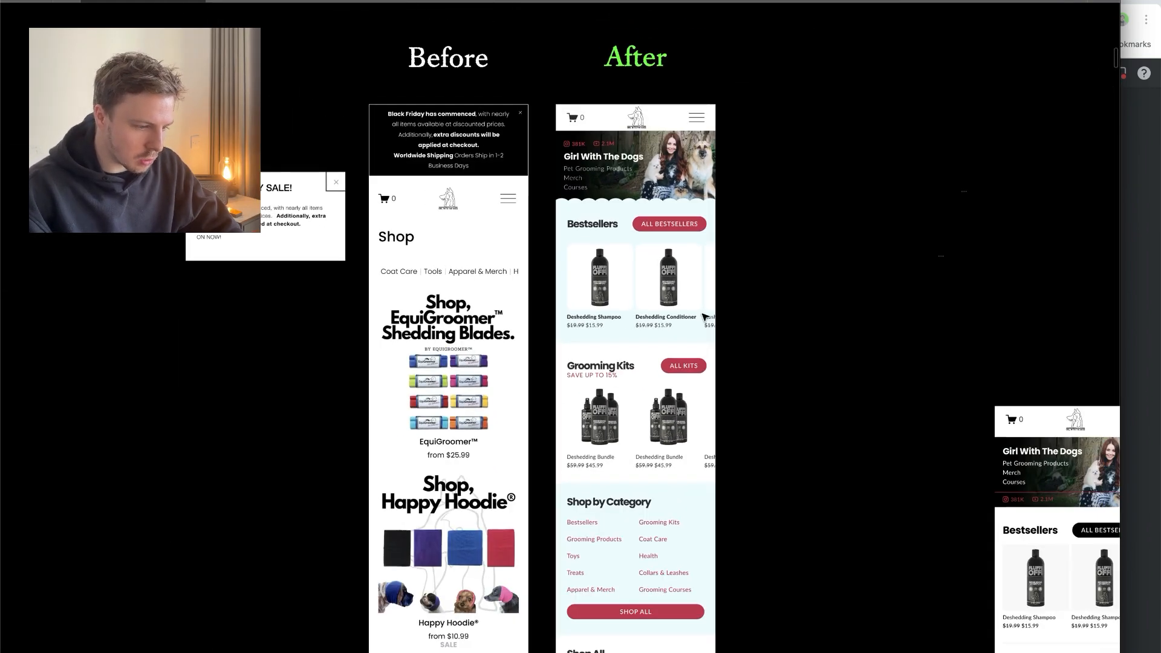